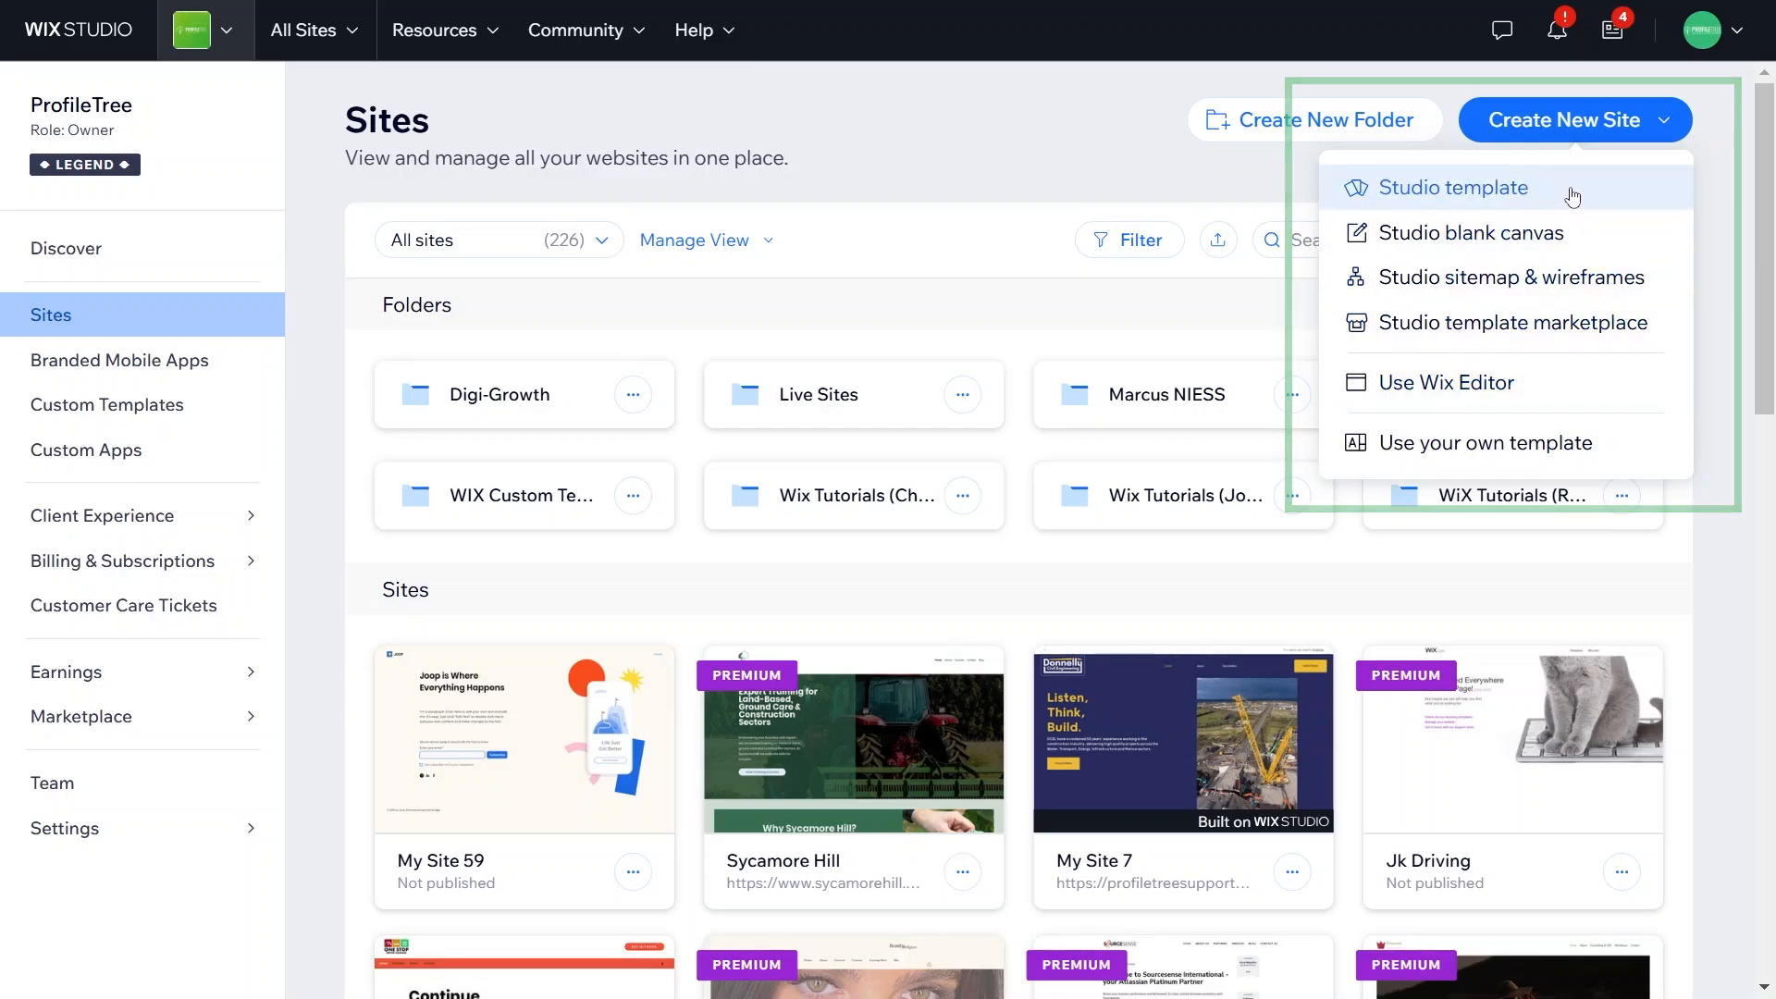
# Step: Create a new site from a Studio blank canvas and look over the empty home page
pyautogui.click(1550, 244)
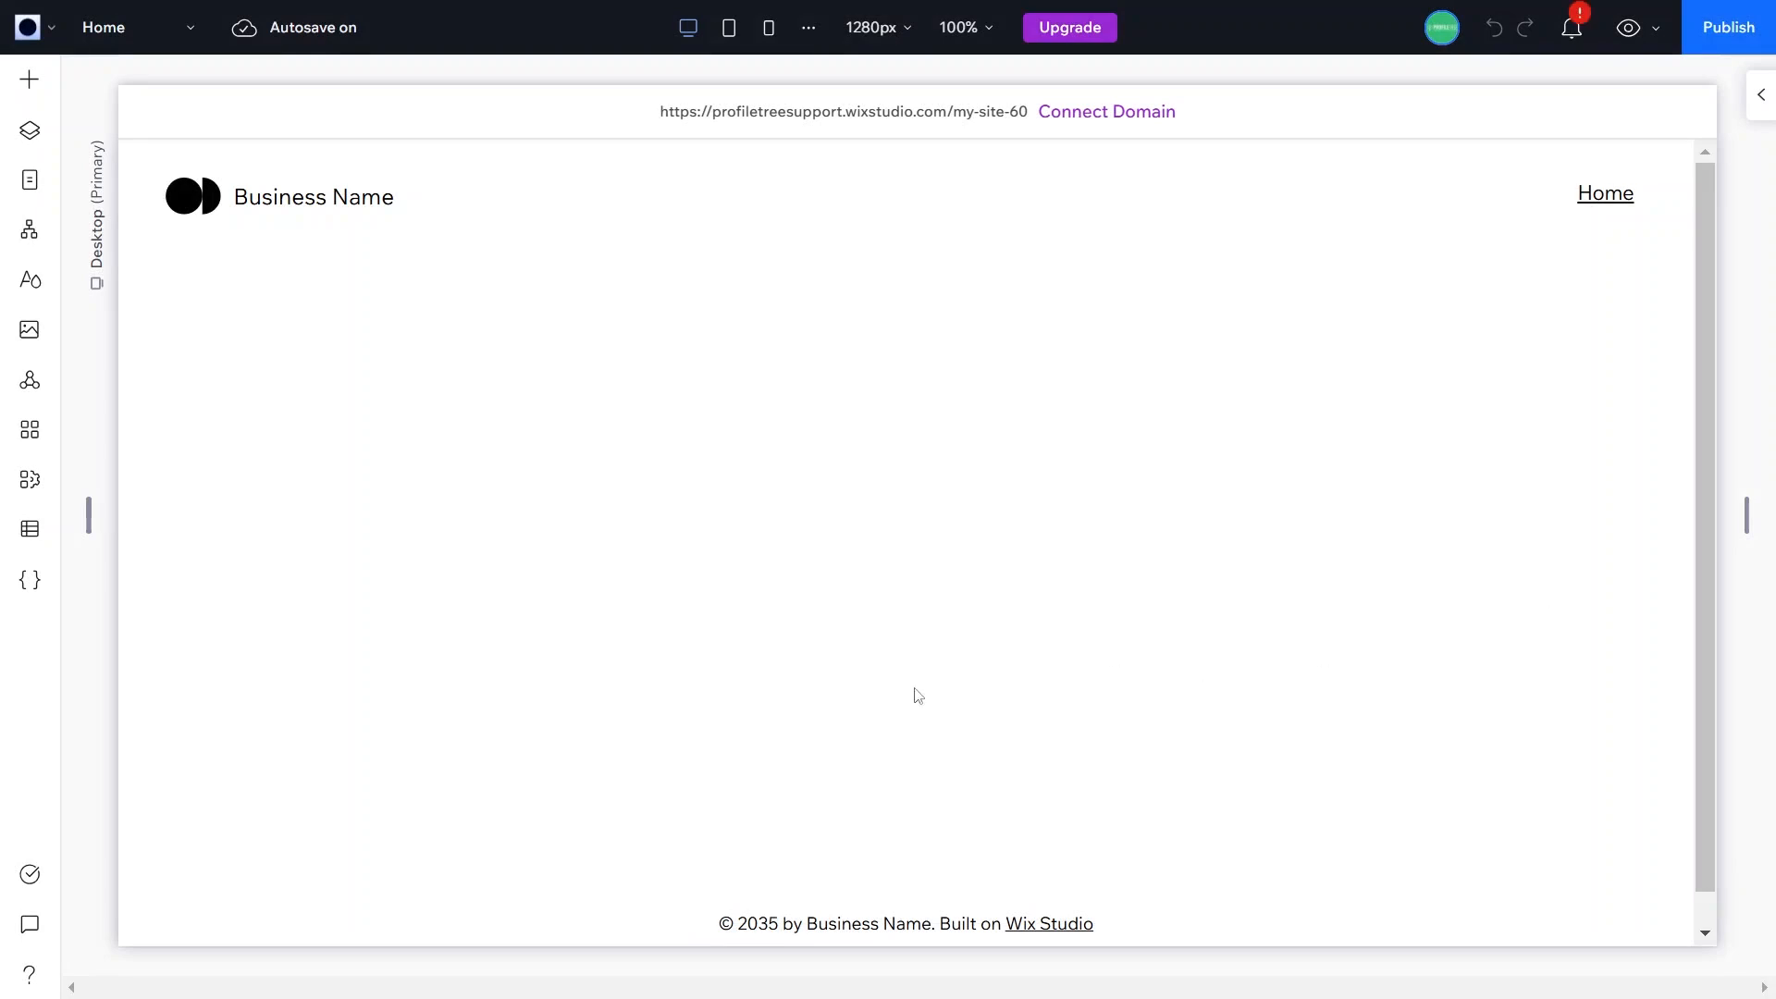
pyautogui.scroll(-1, 670, 643)
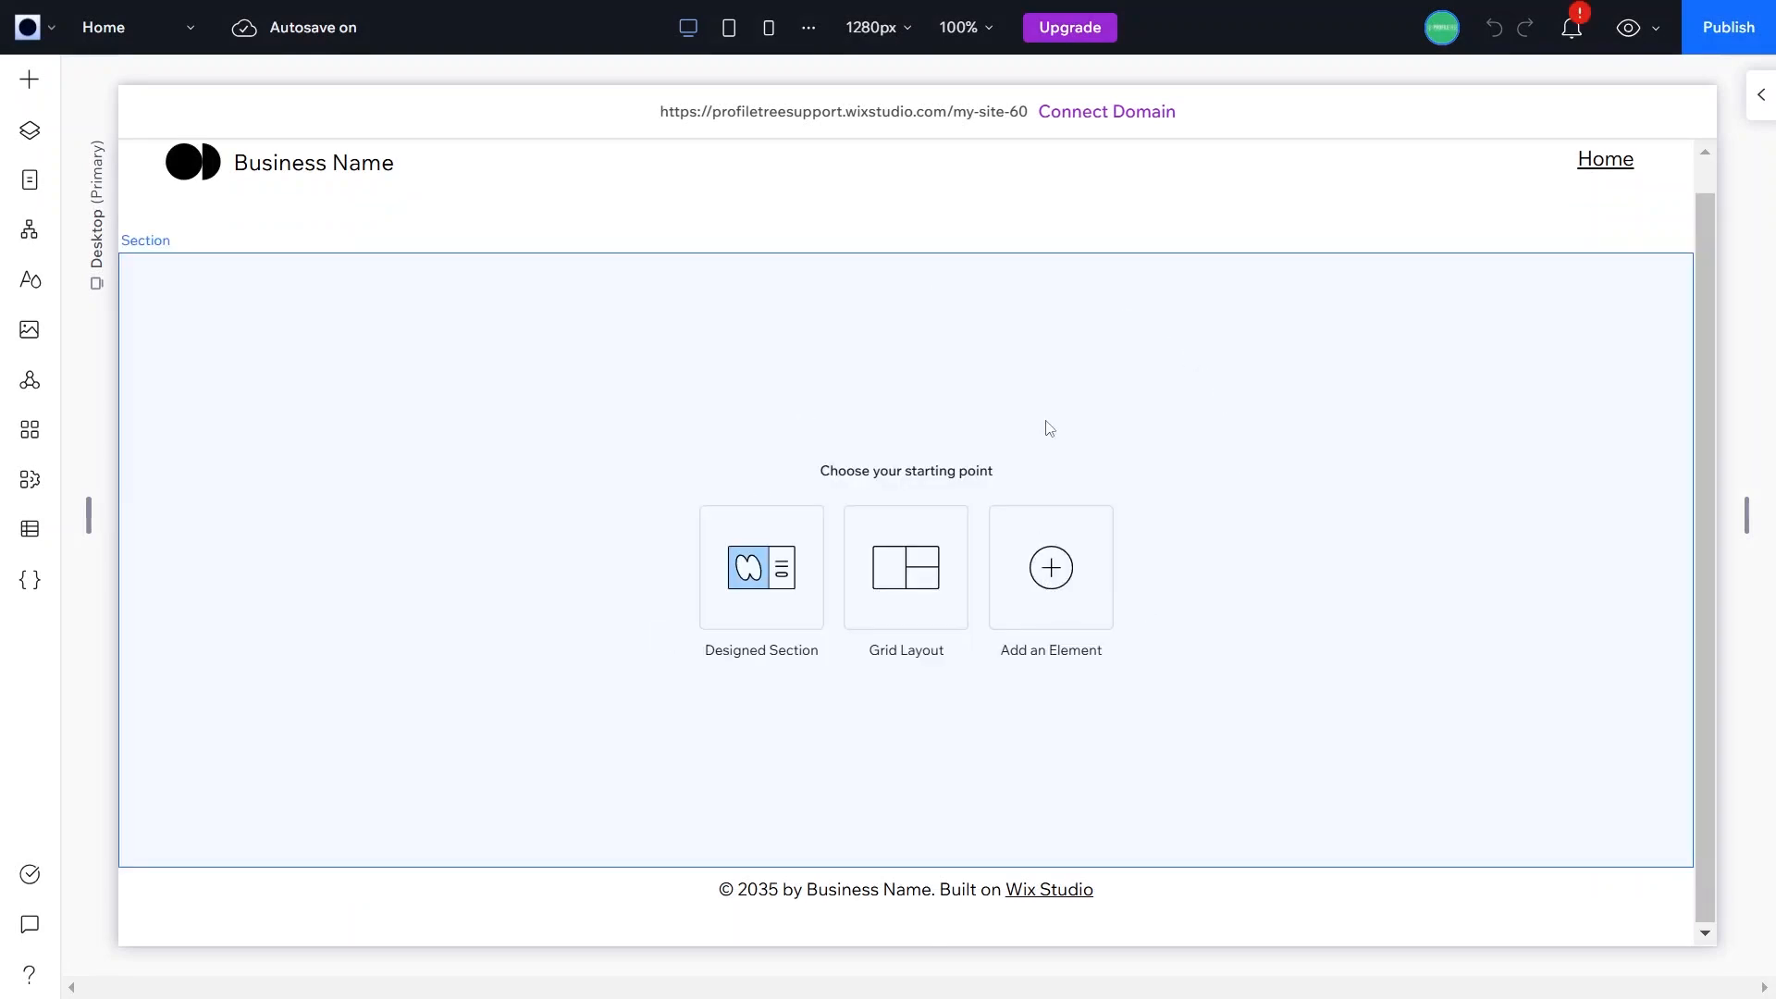
pyautogui.scroll(1, 648, 523)
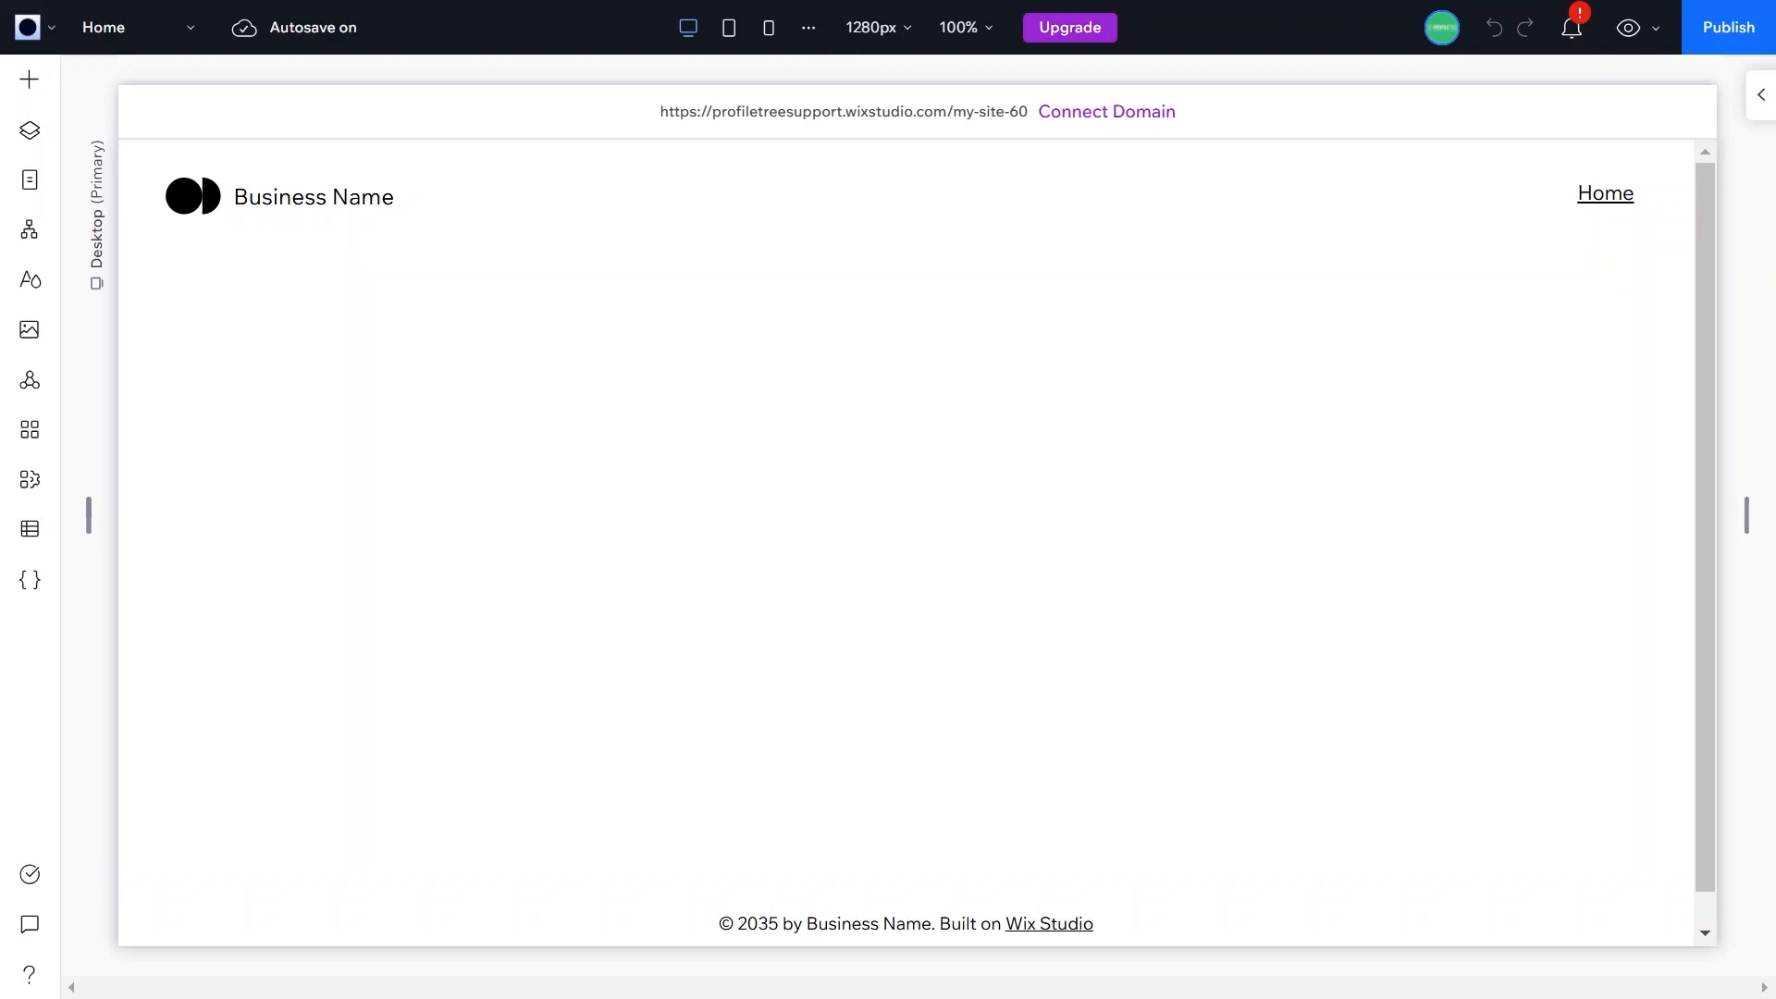
# Step: Replace the business name text in the page header with "Sweet Bakery"
pyautogui.click(307, 190)
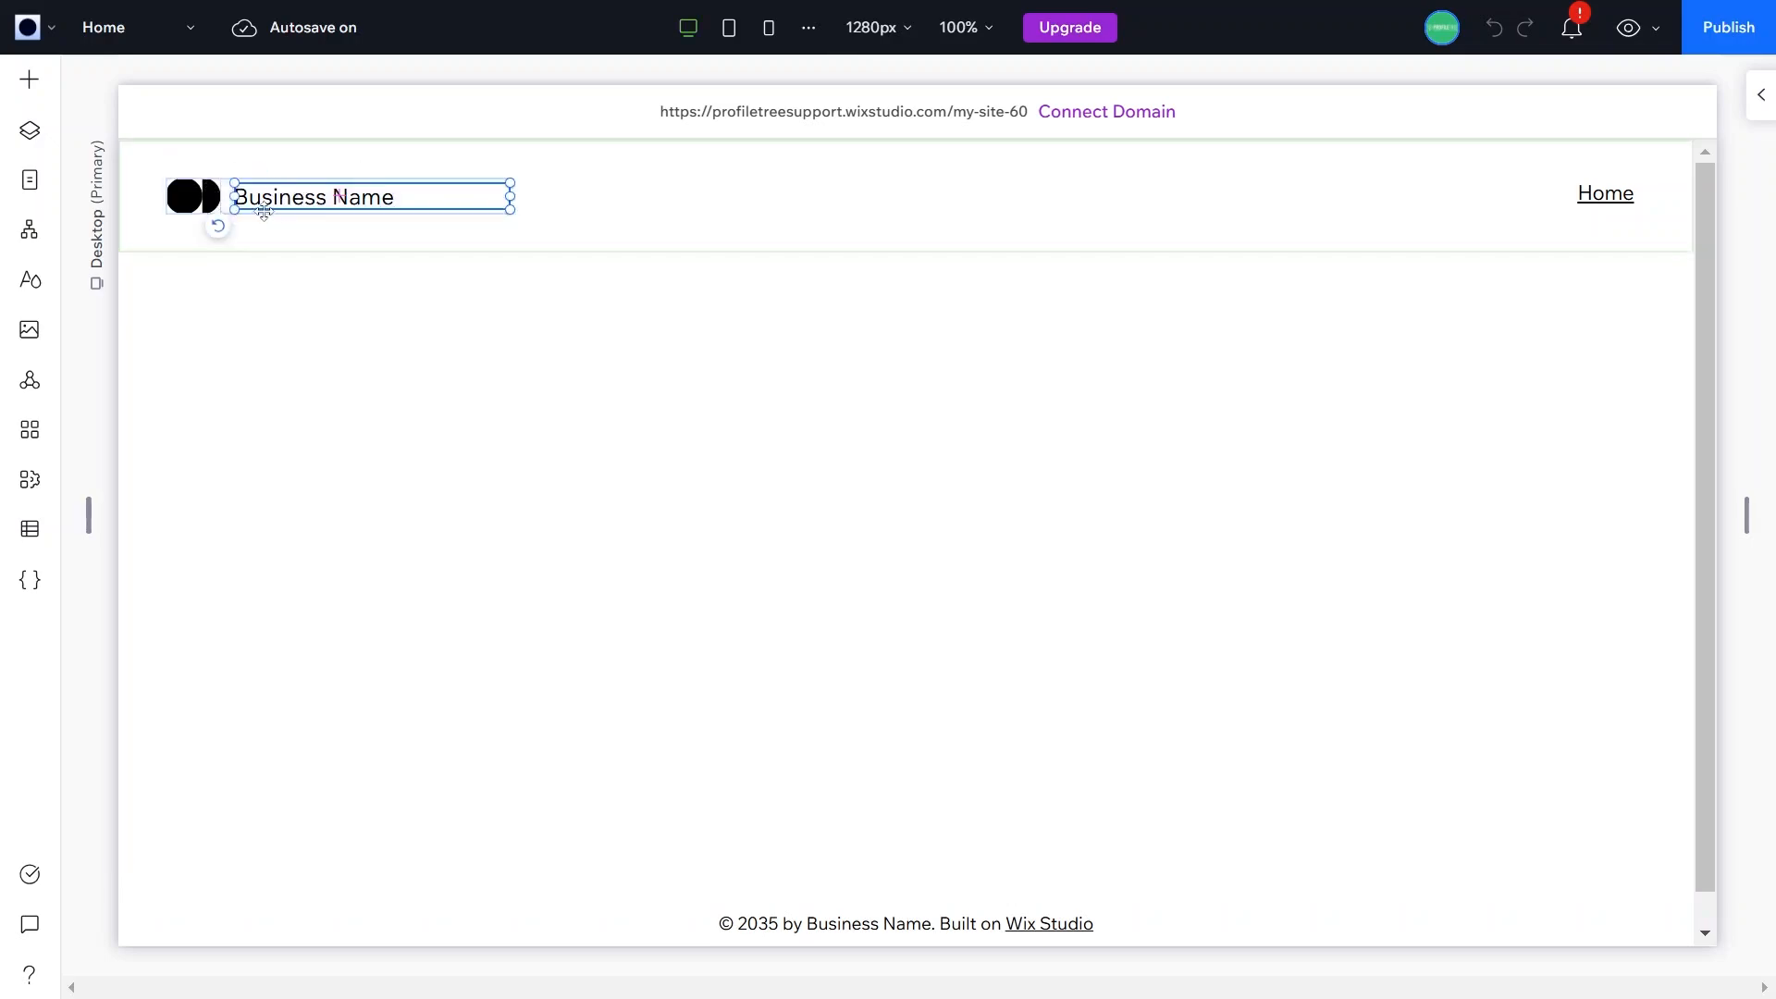
pyautogui.click(288, 277)
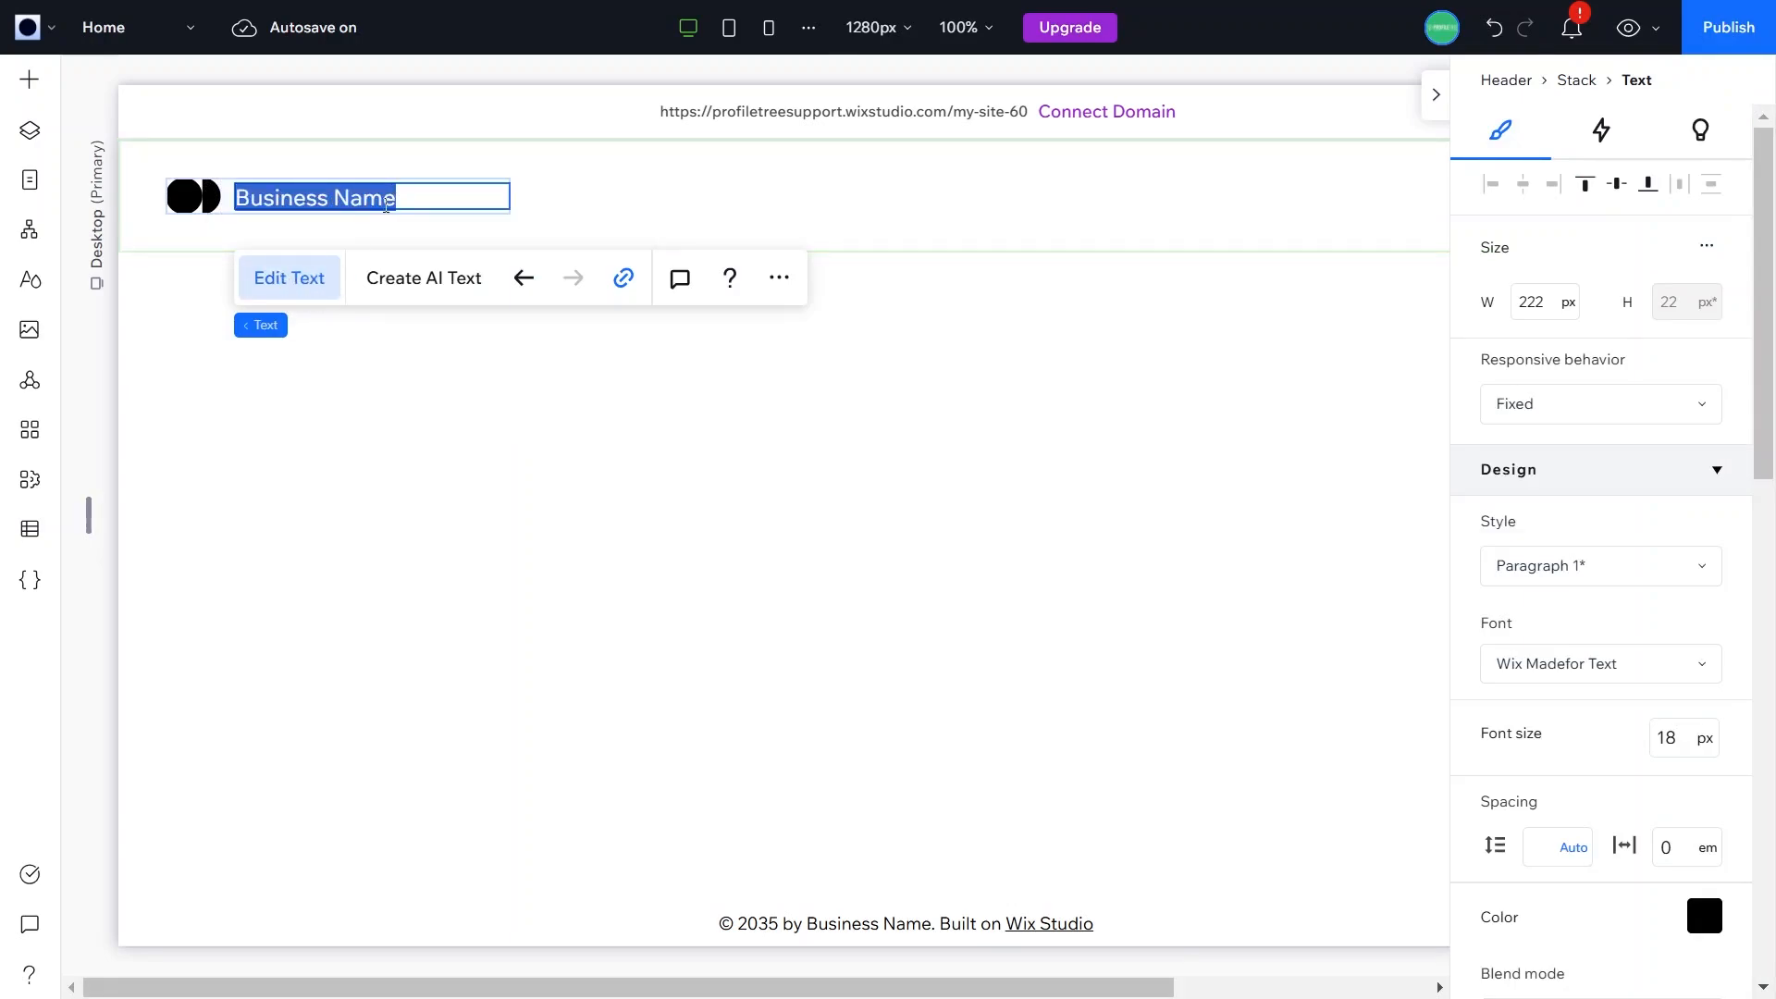
pyautogui.write('Sweet ')
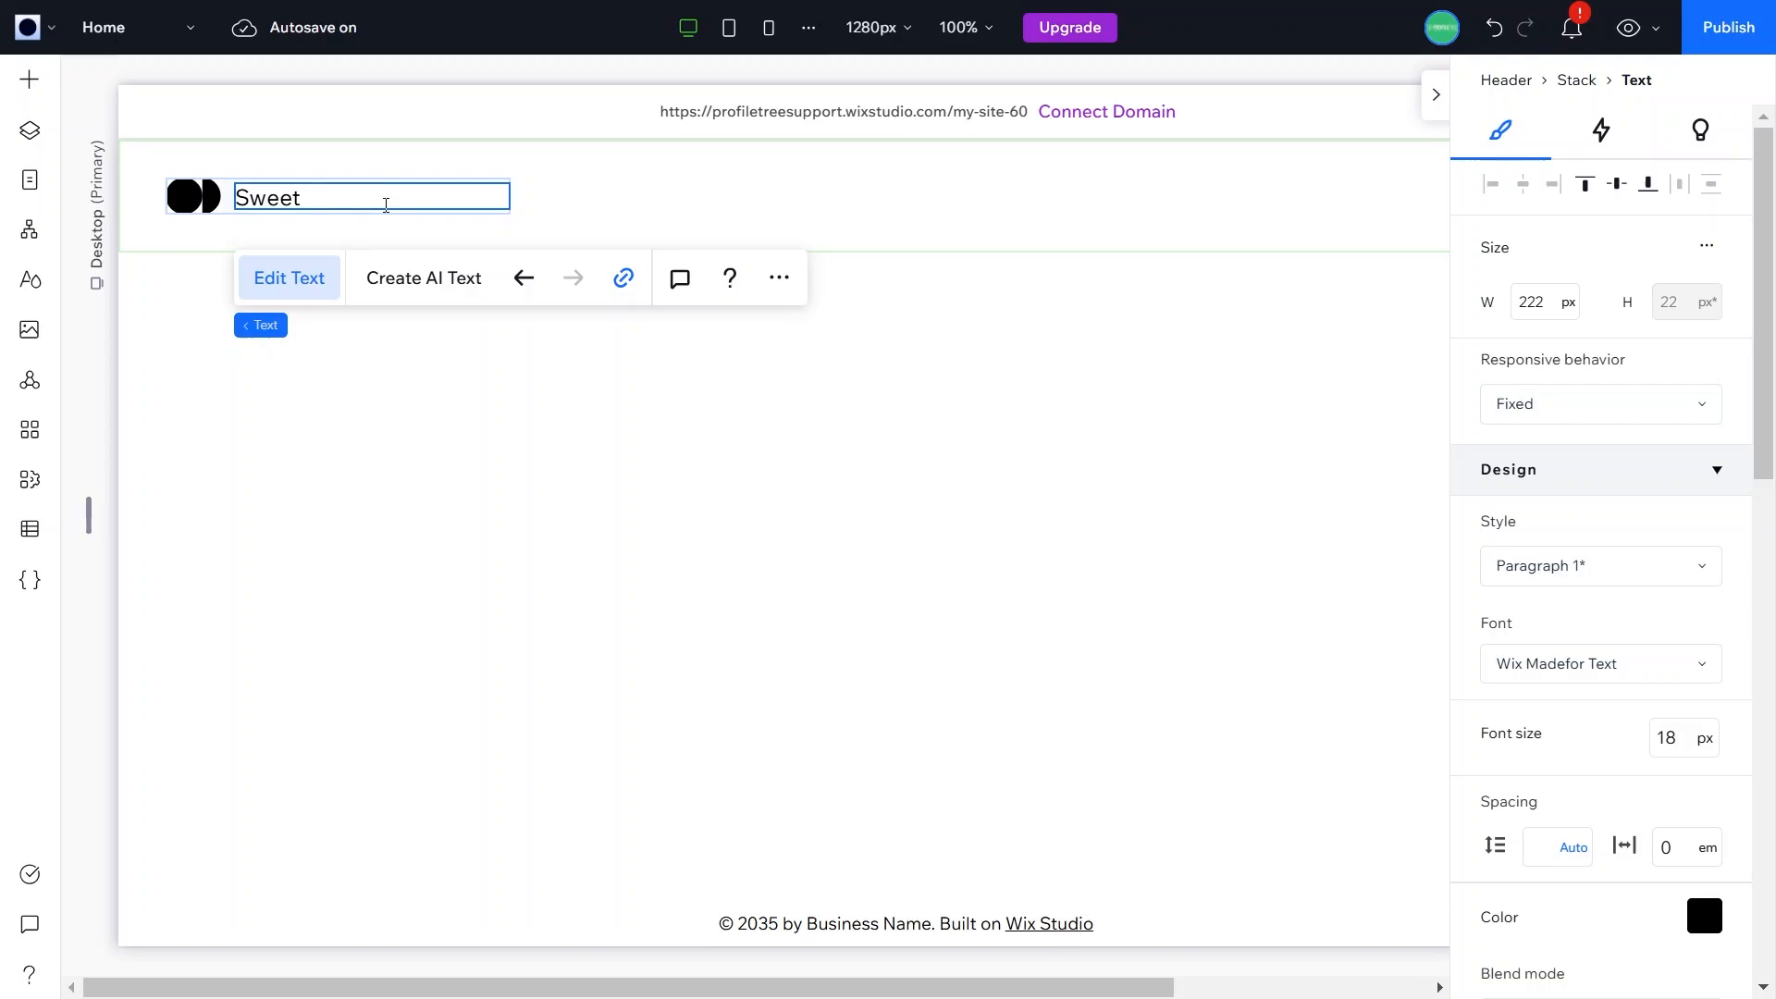
pyautogui.write('Bakery')
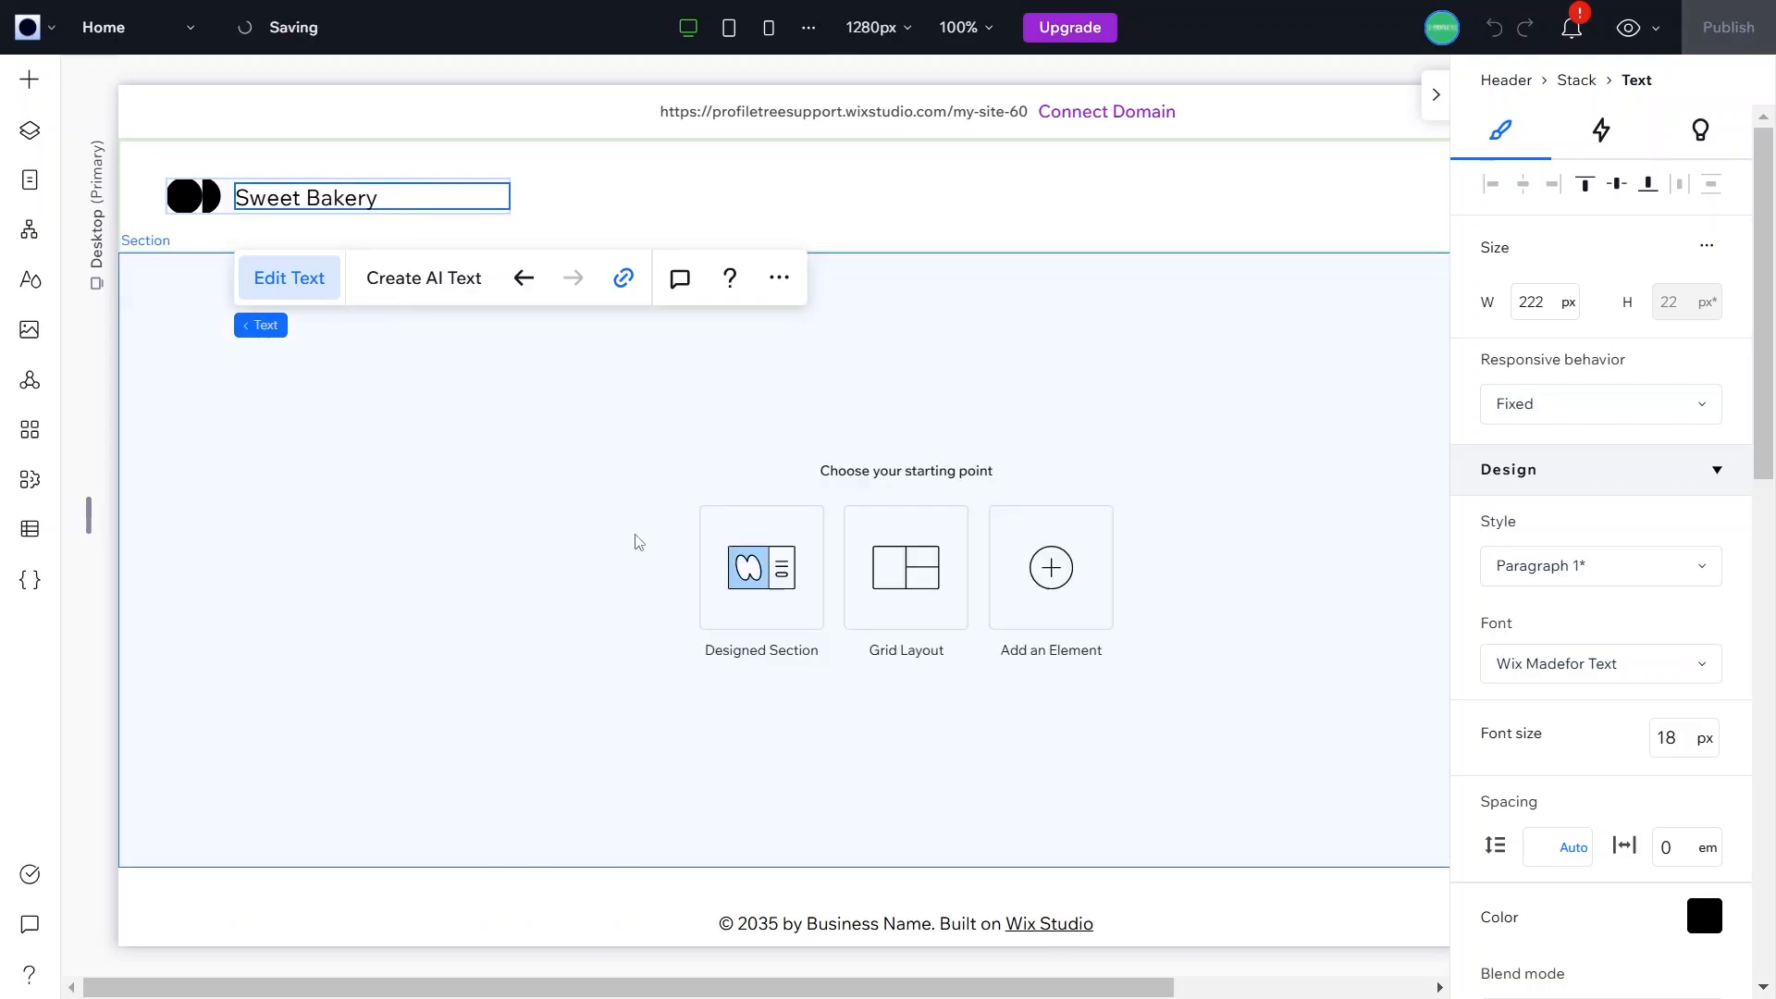
# Step: Examine the blank section's design and layout settings and the available section grids, multi-state boxes, tabs and accordions
pyautogui.click(1131, 490)
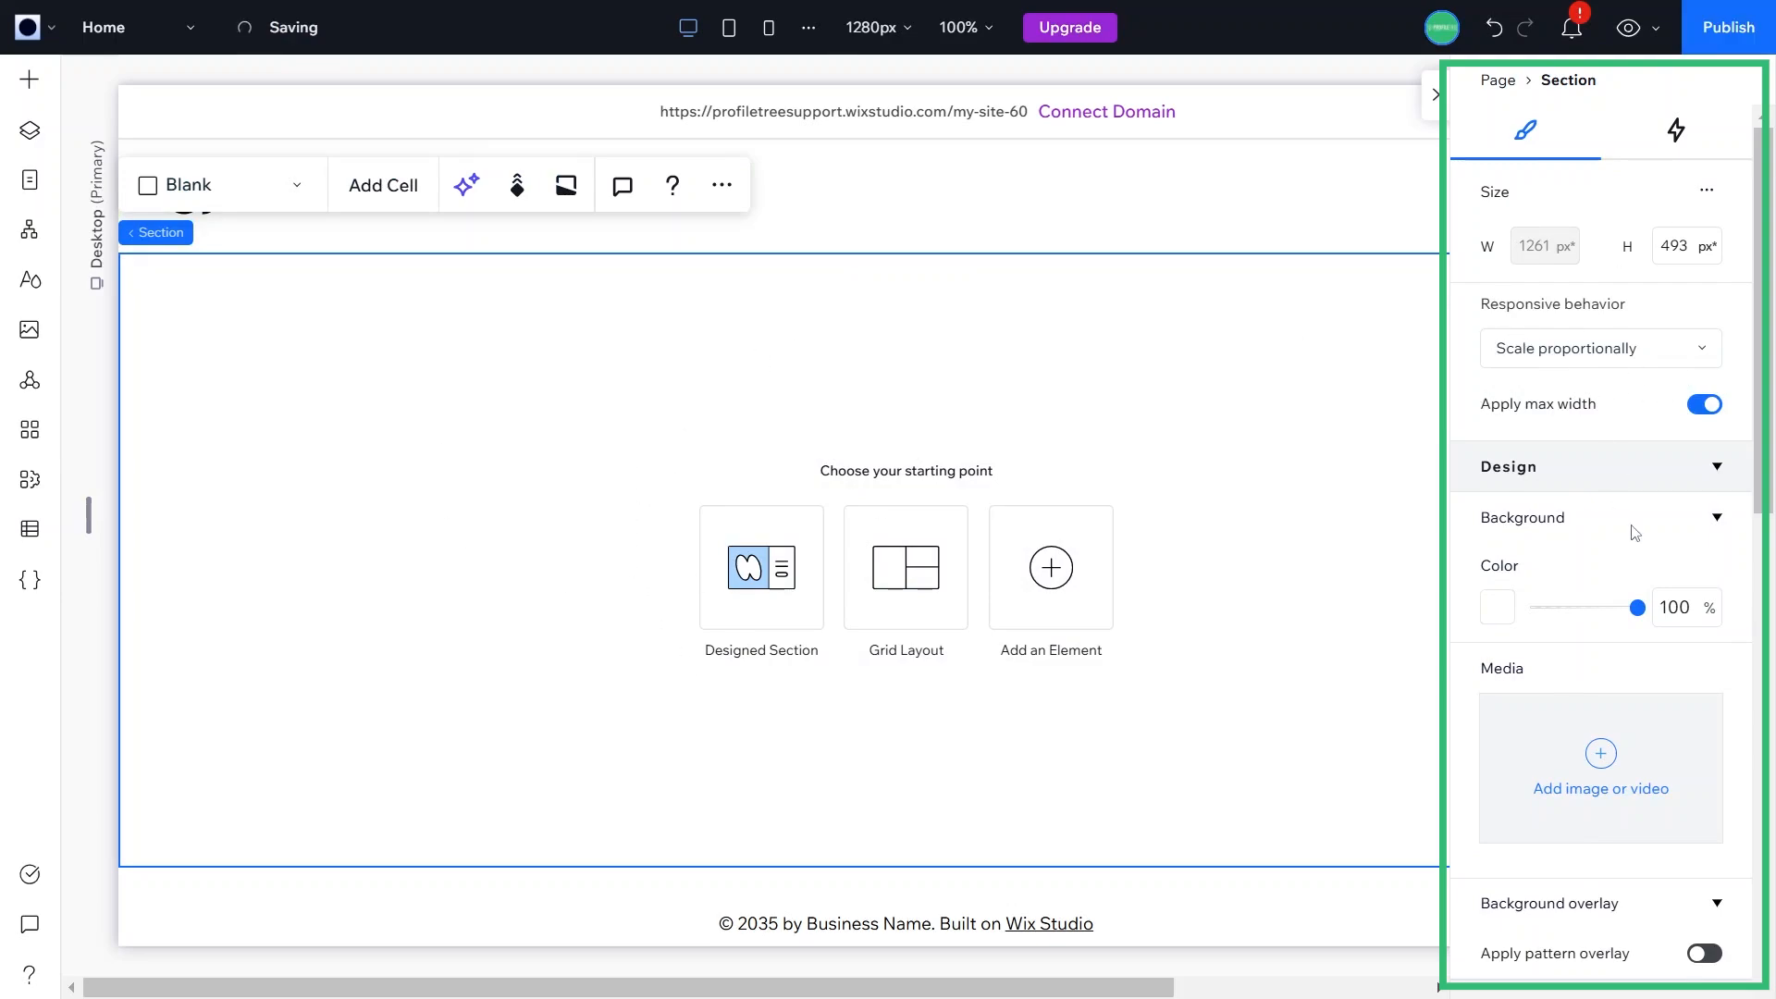
pyautogui.scroll(-8, 1636, 534)
pyautogui.scroll(4, 1636, 534)
pyautogui.scroll(-4, 1635, 533)
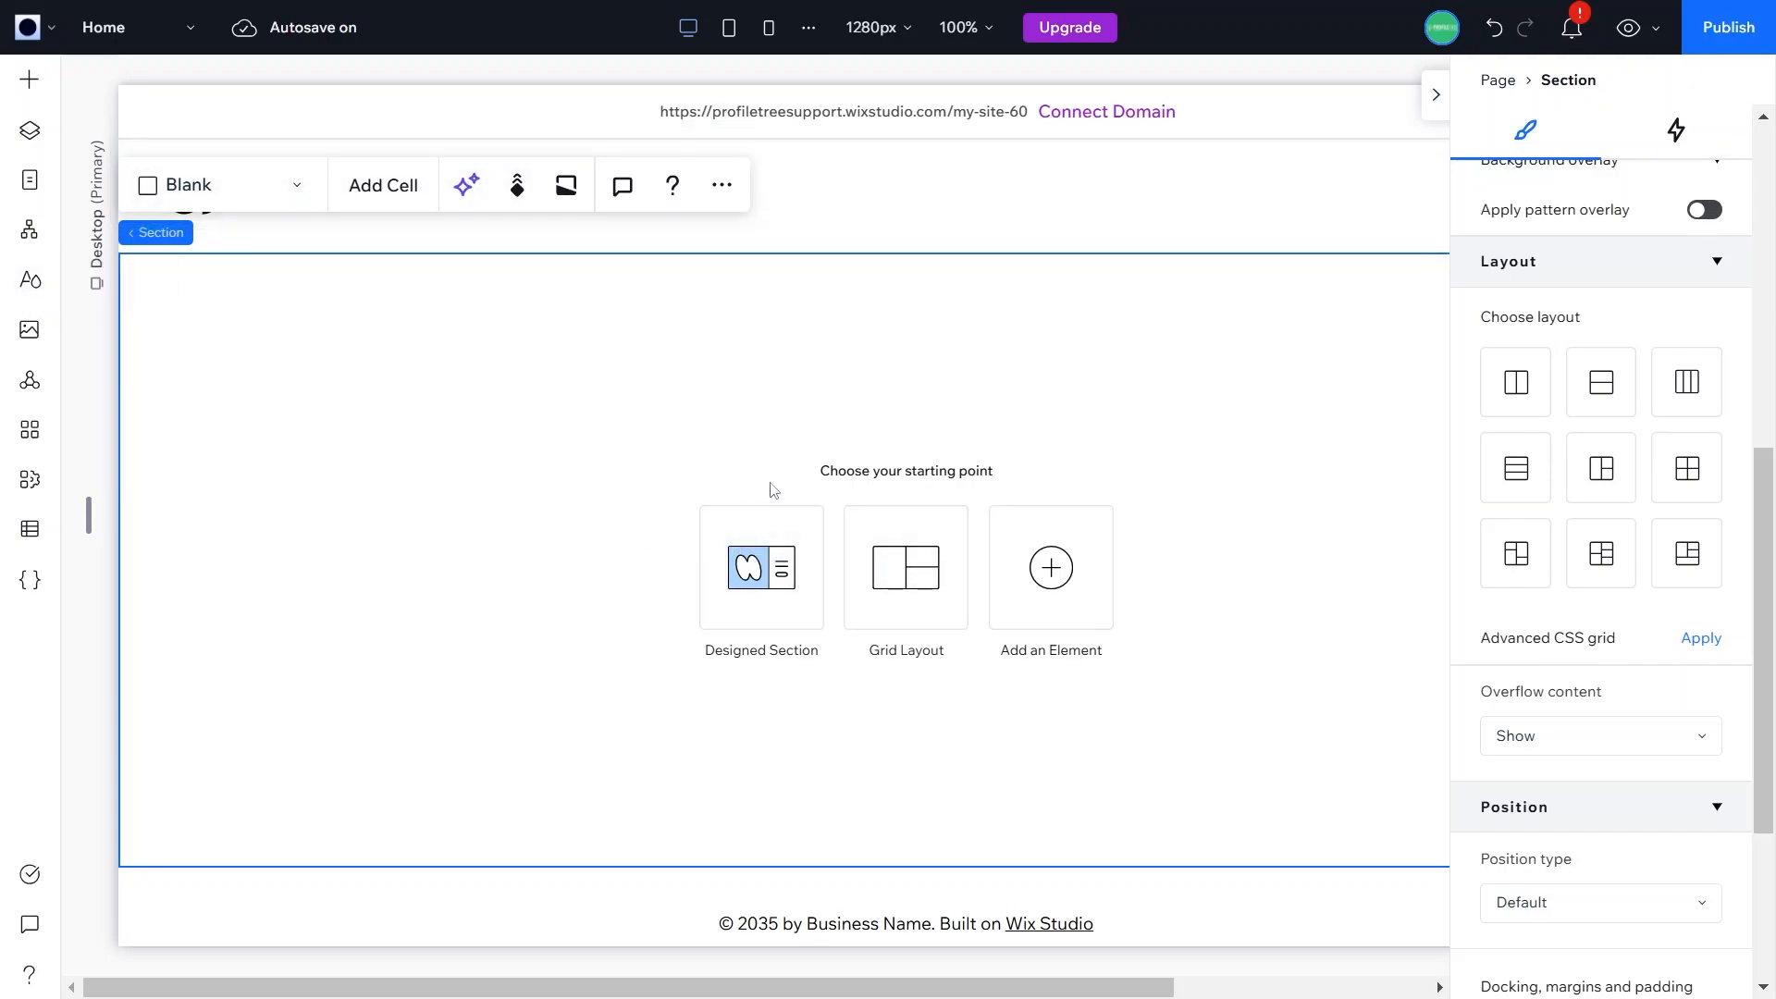
pyautogui.click(931, 584)
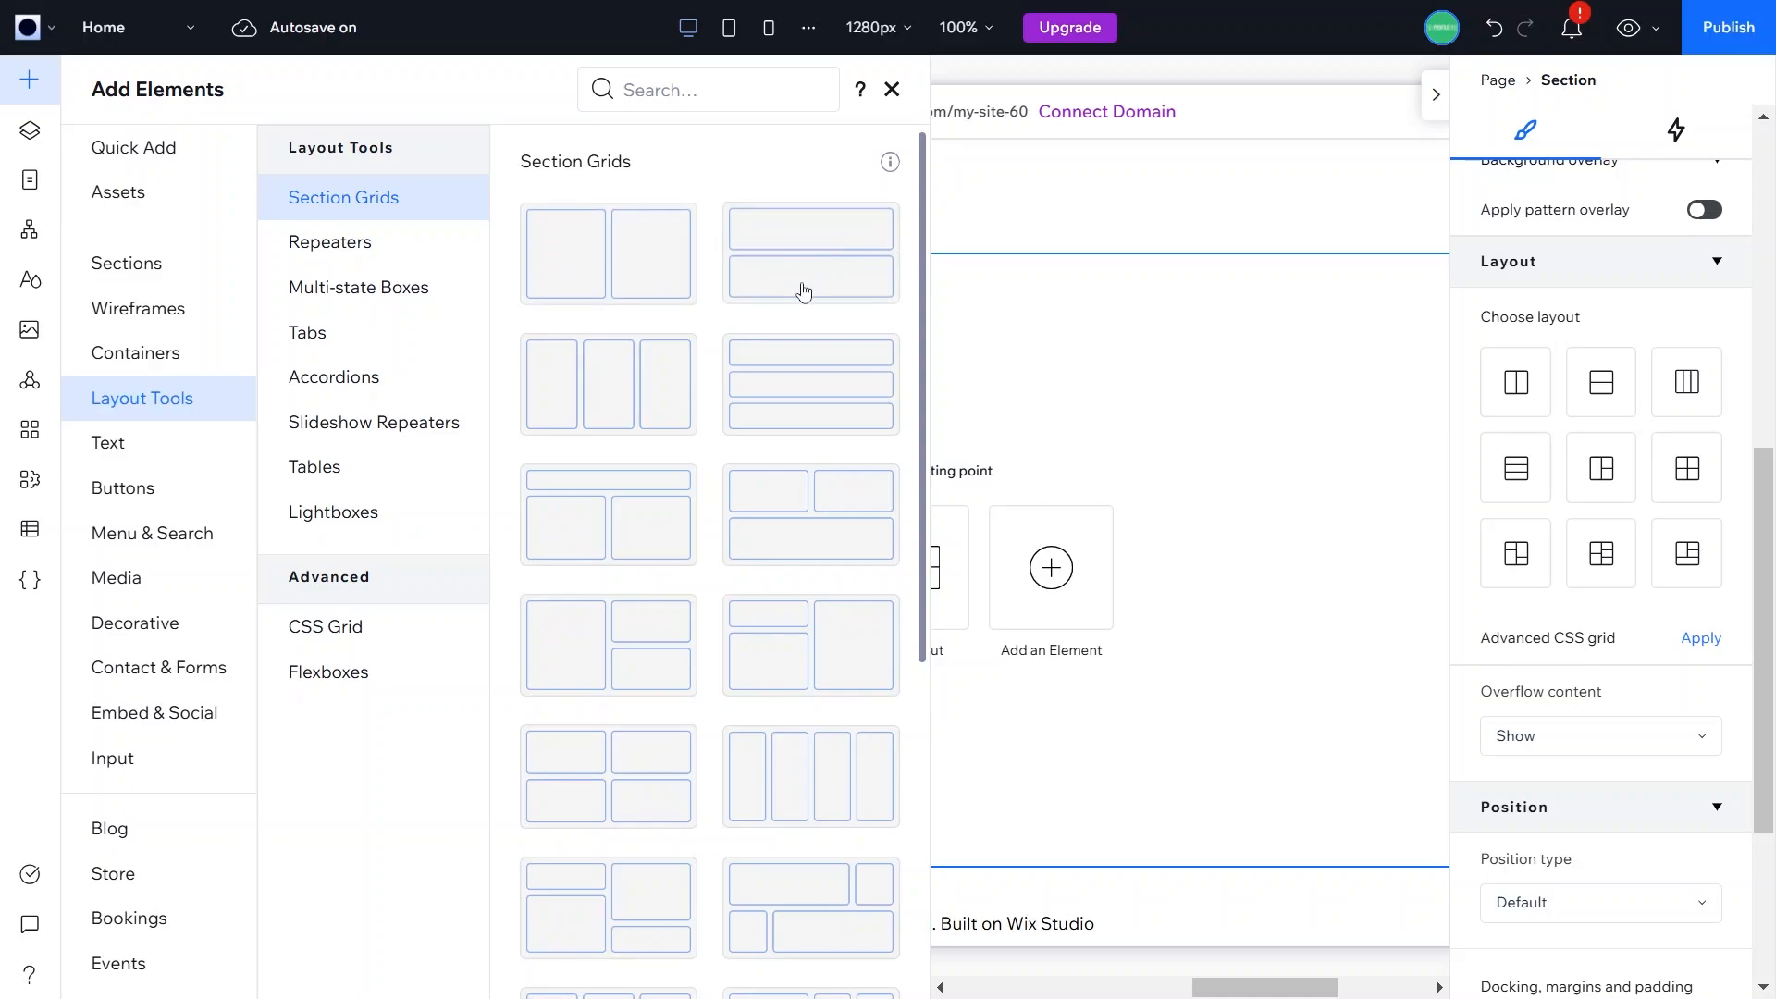
pyautogui.scroll(-3, 717, 448)
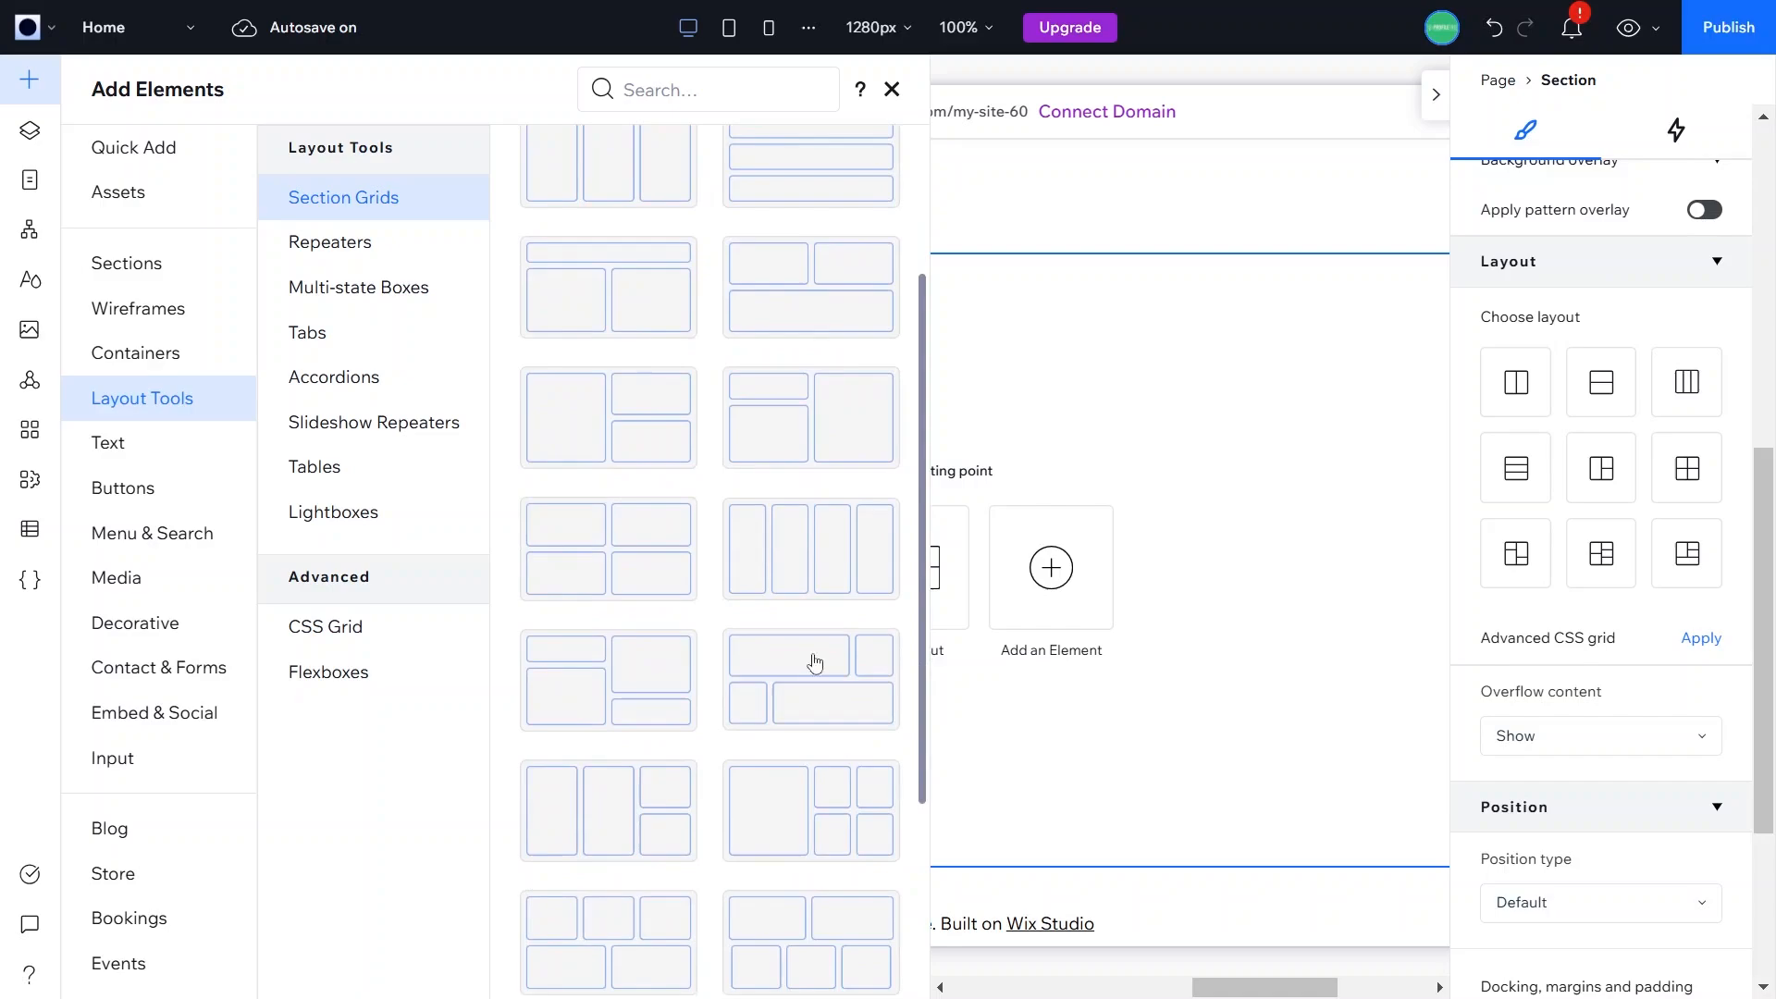
pyautogui.scroll(-2, 761, 592)
pyautogui.scroll(-2, 753, 765)
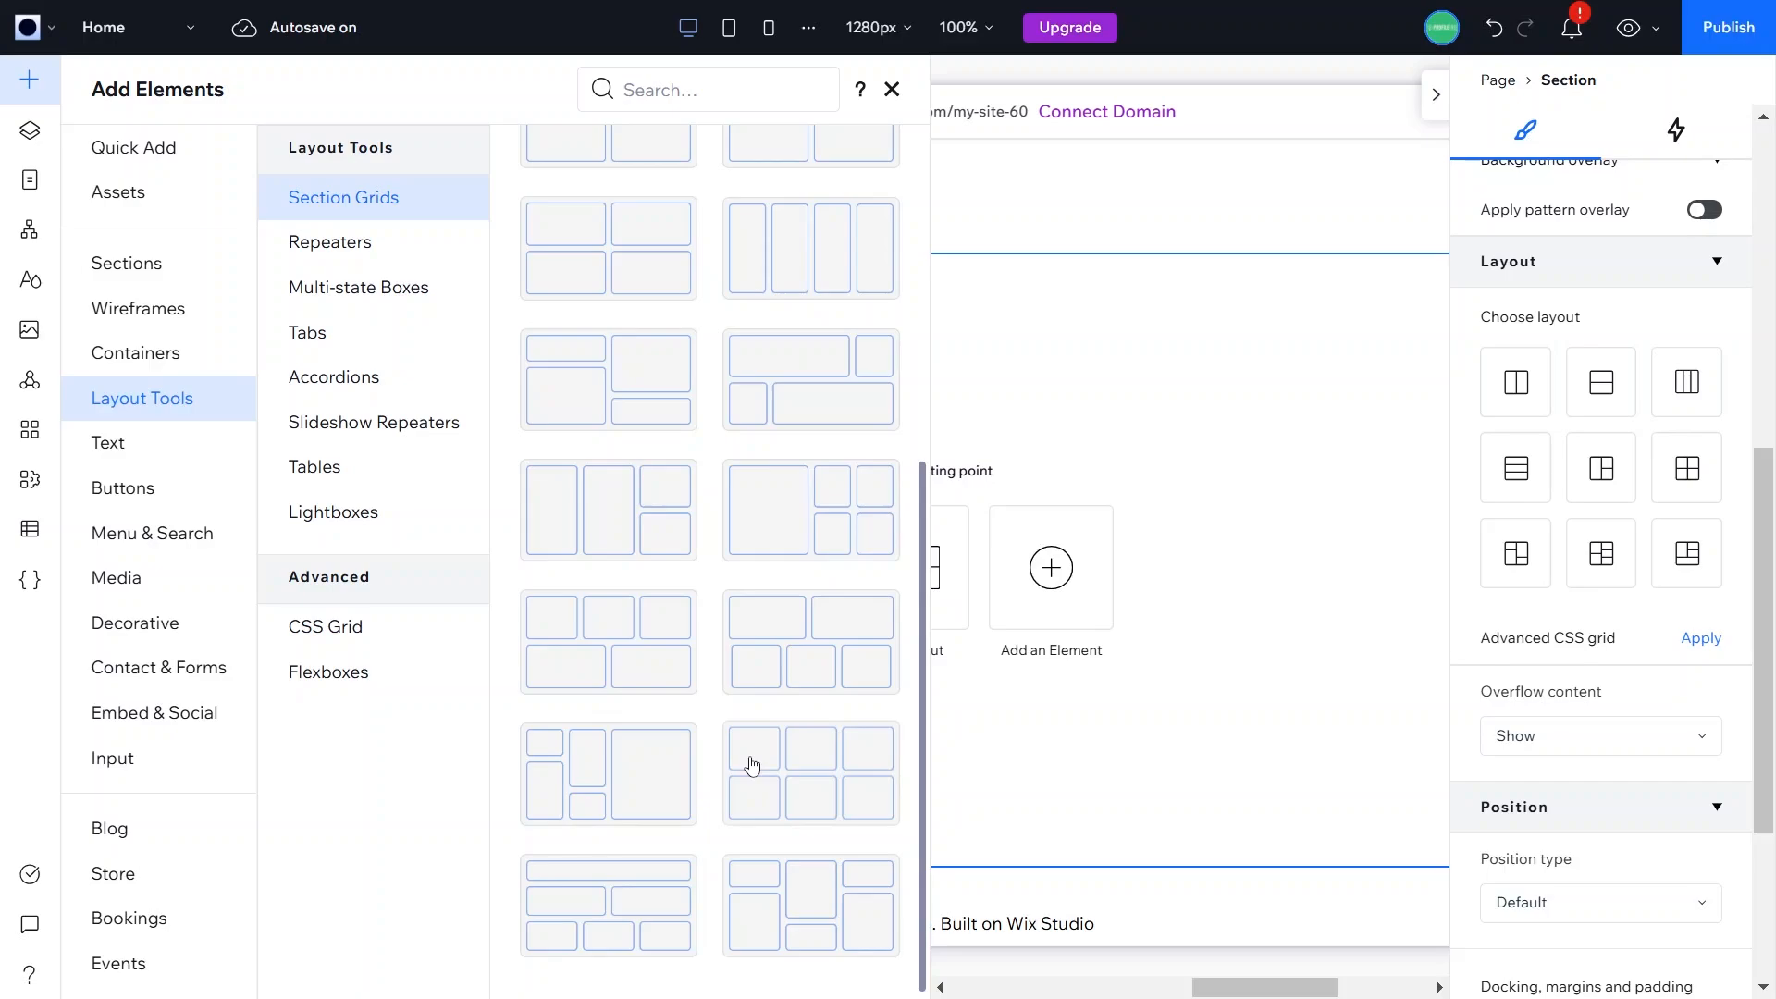
pyautogui.scroll(6, 842, 516)
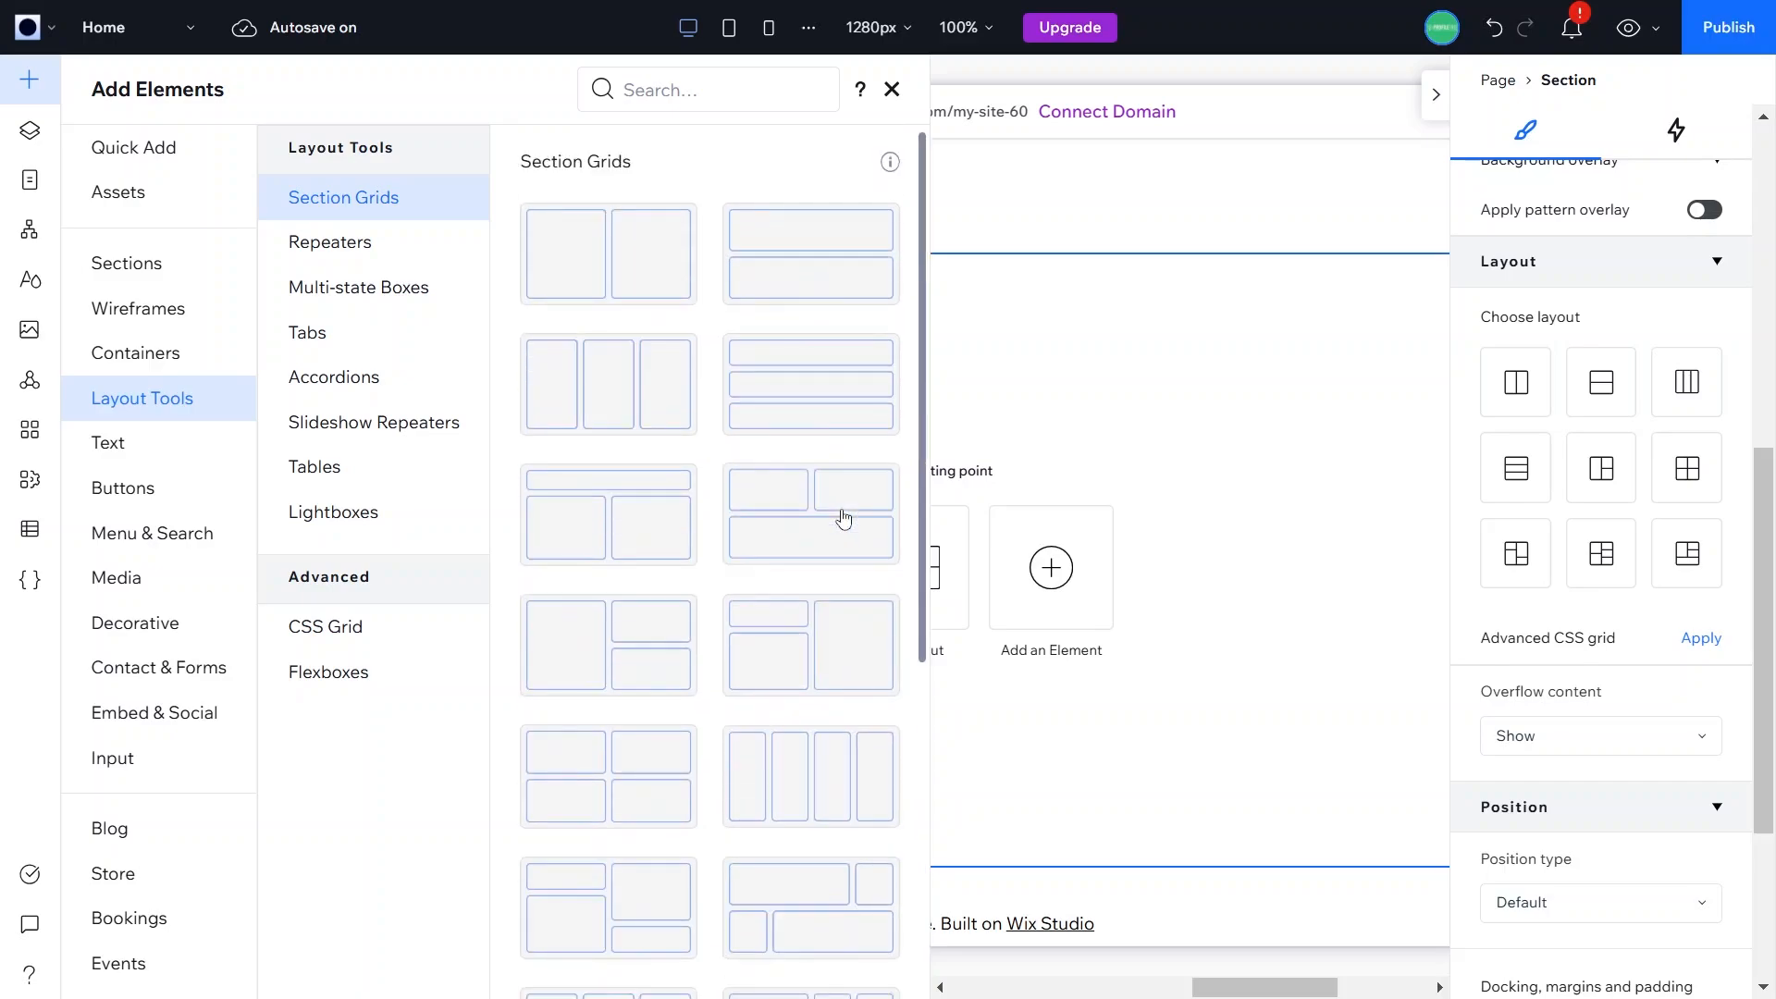
pyautogui.click(335, 249)
pyautogui.click(381, 301)
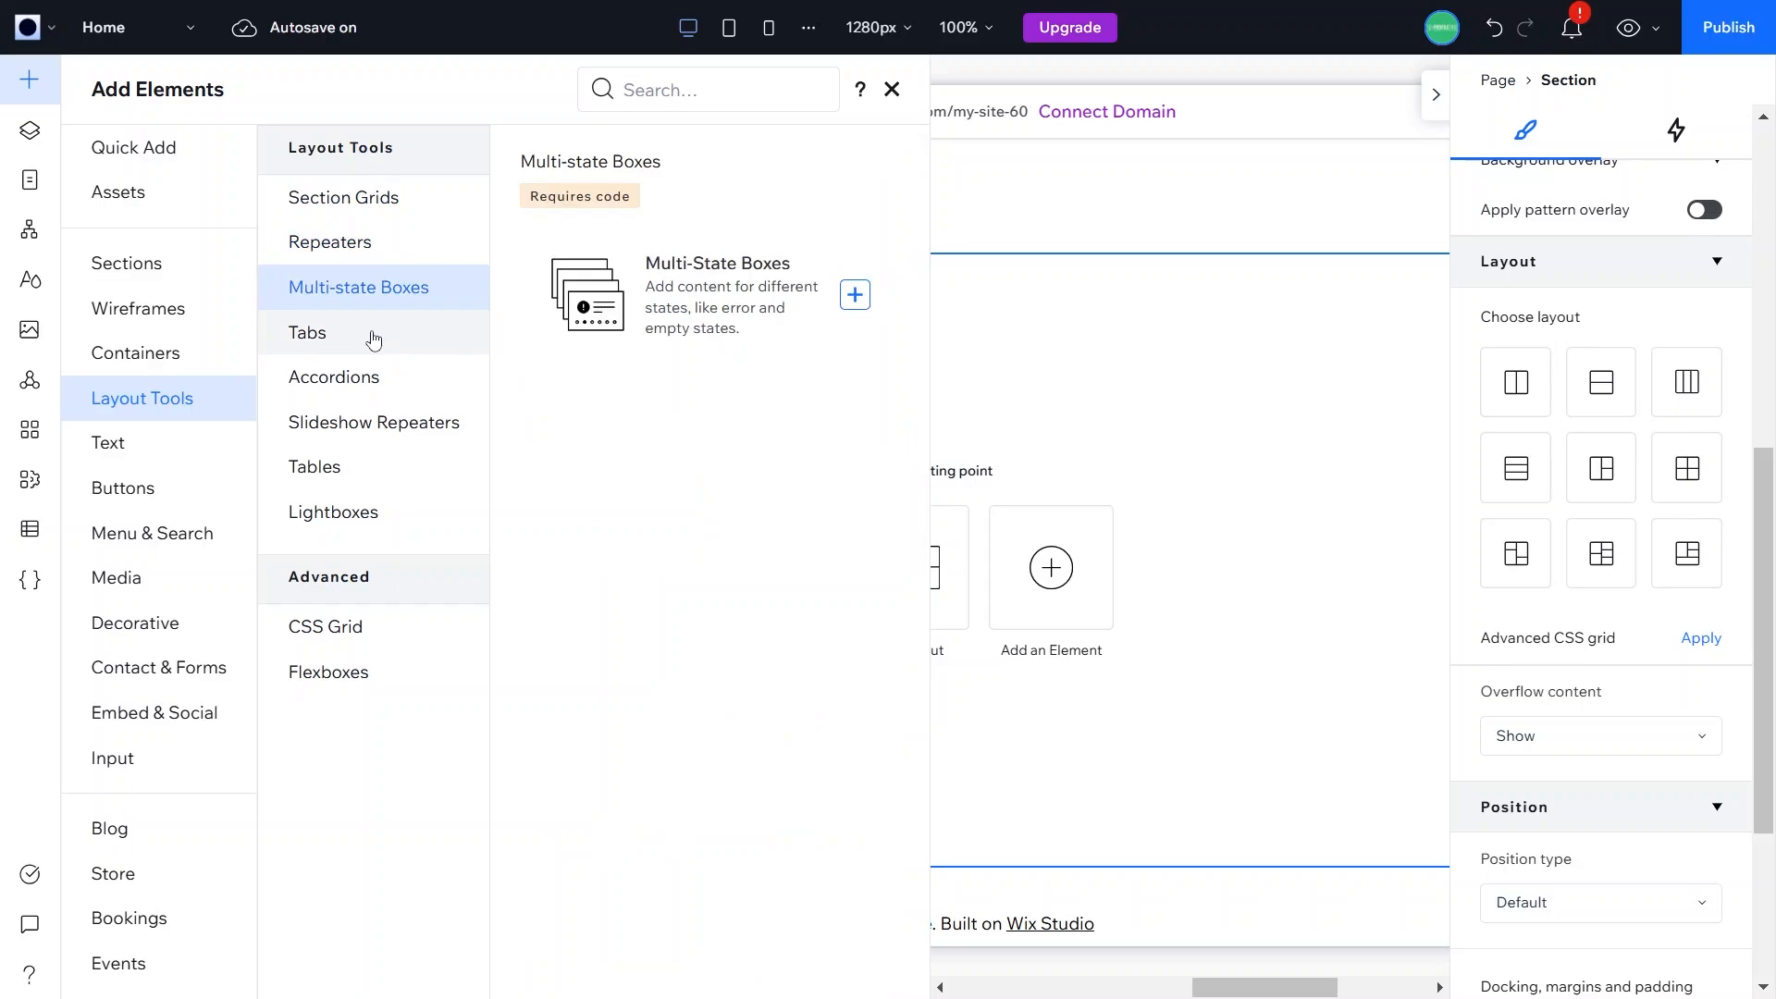
pyautogui.click(344, 335)
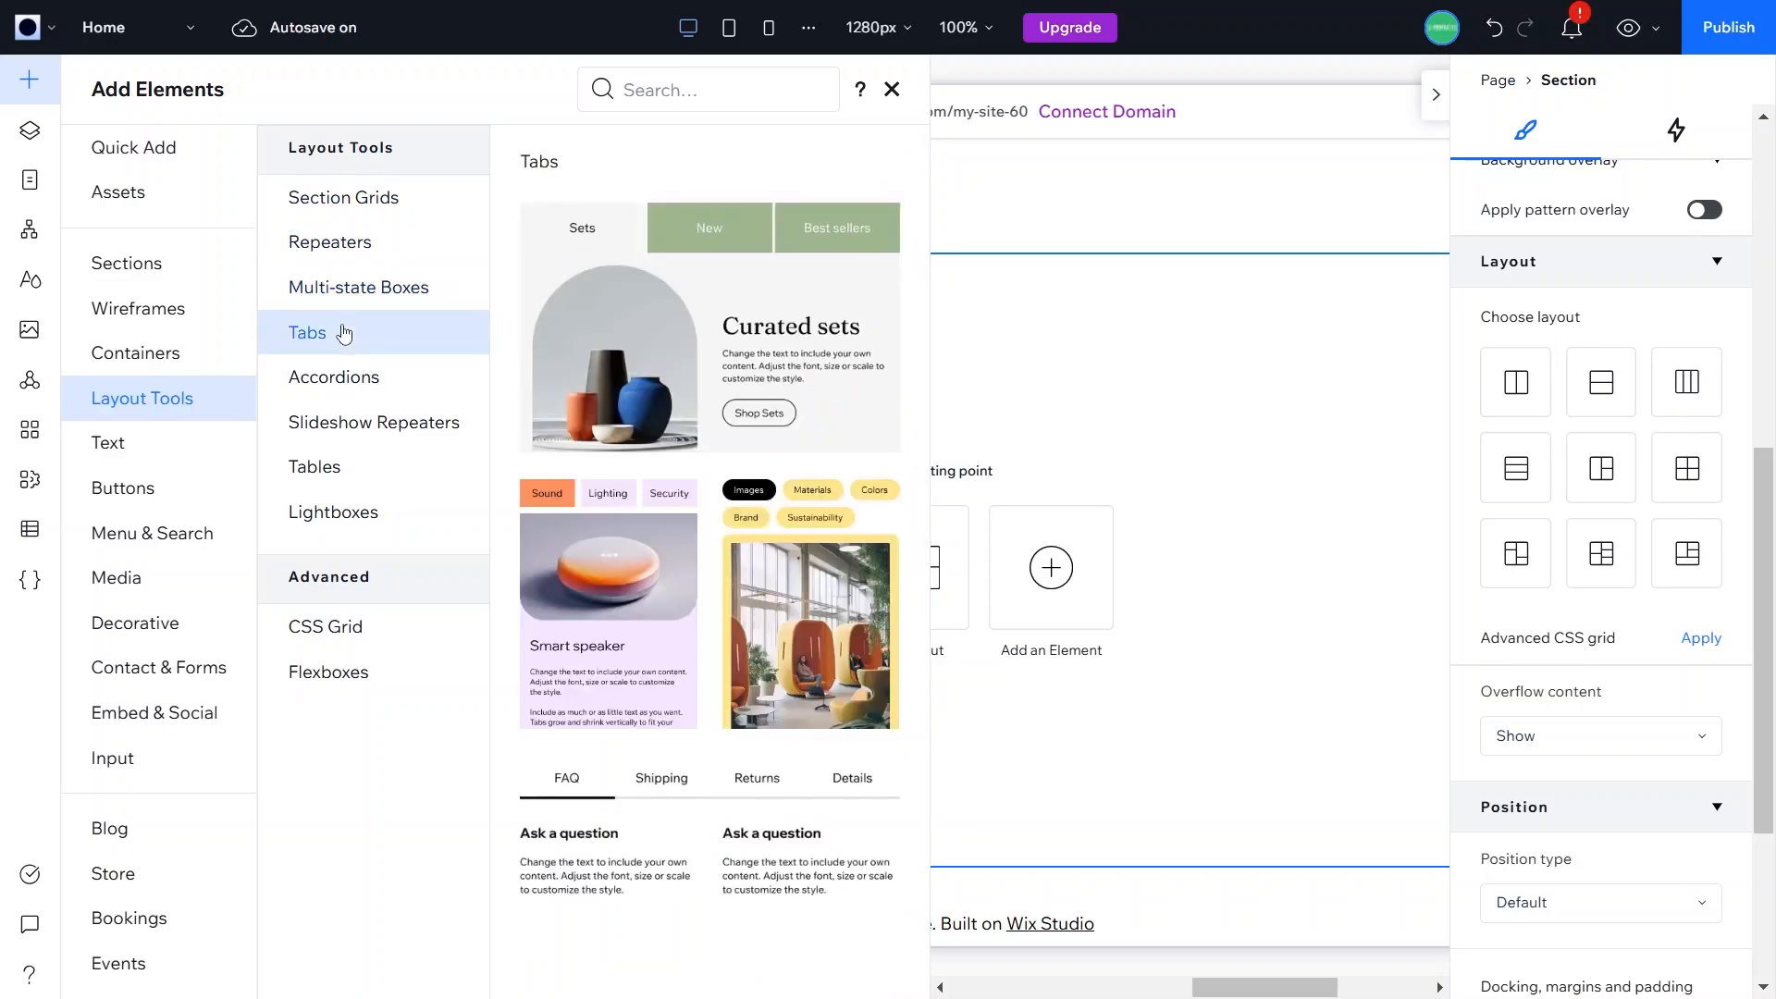
pyautogui.click(368, 379)
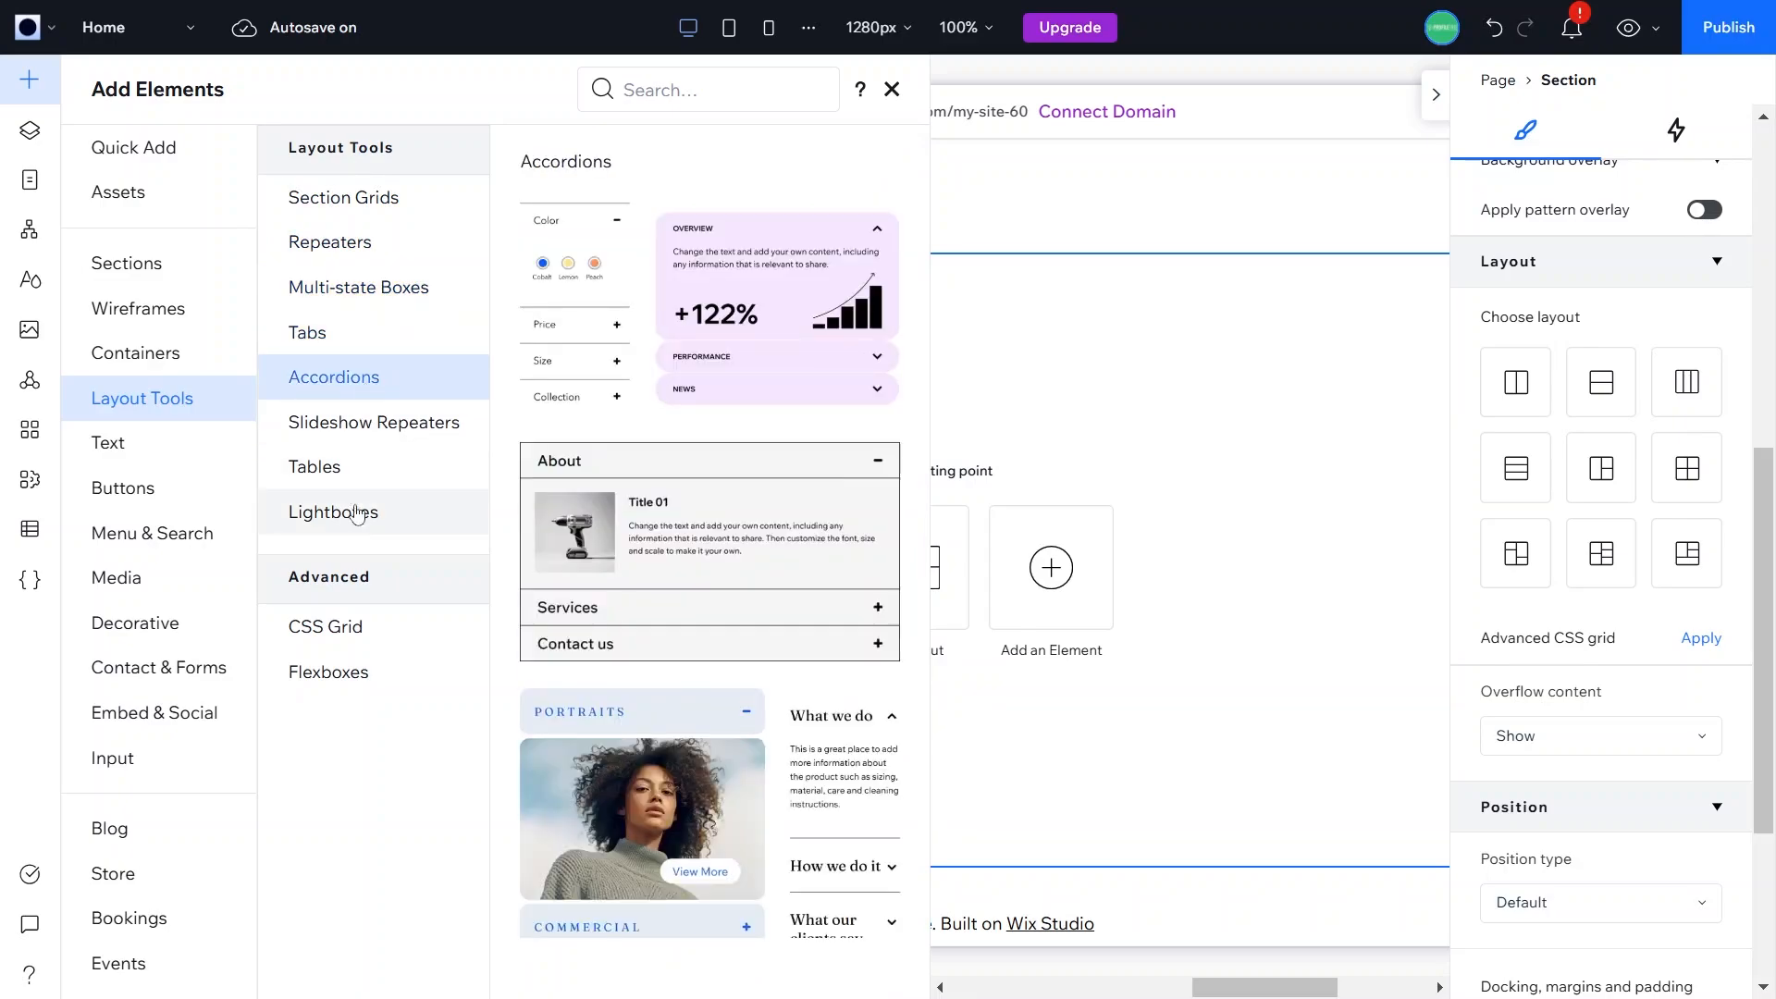
# Step: Apply the two-column section grid to the blank section and add a cell to the bottom of the grid
pyautogui.click(340, 201)
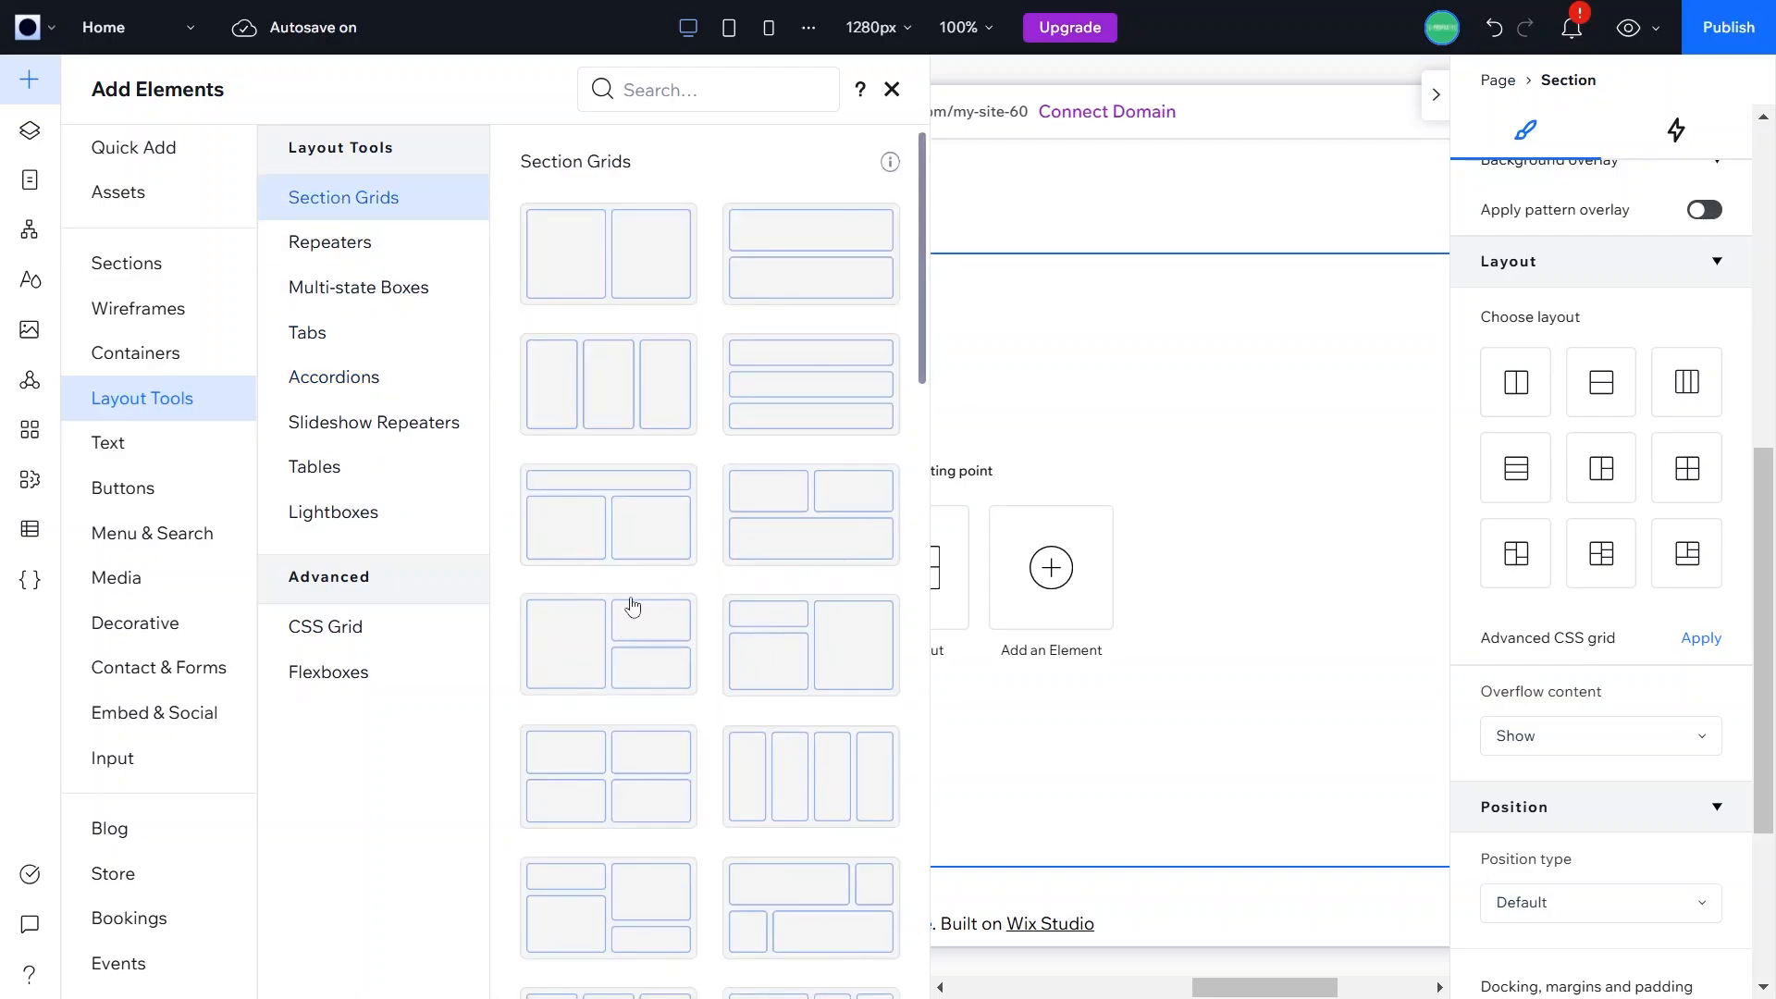
pyautogui.moveTo(626, 250); pyautogui.dragTo(648, 516)
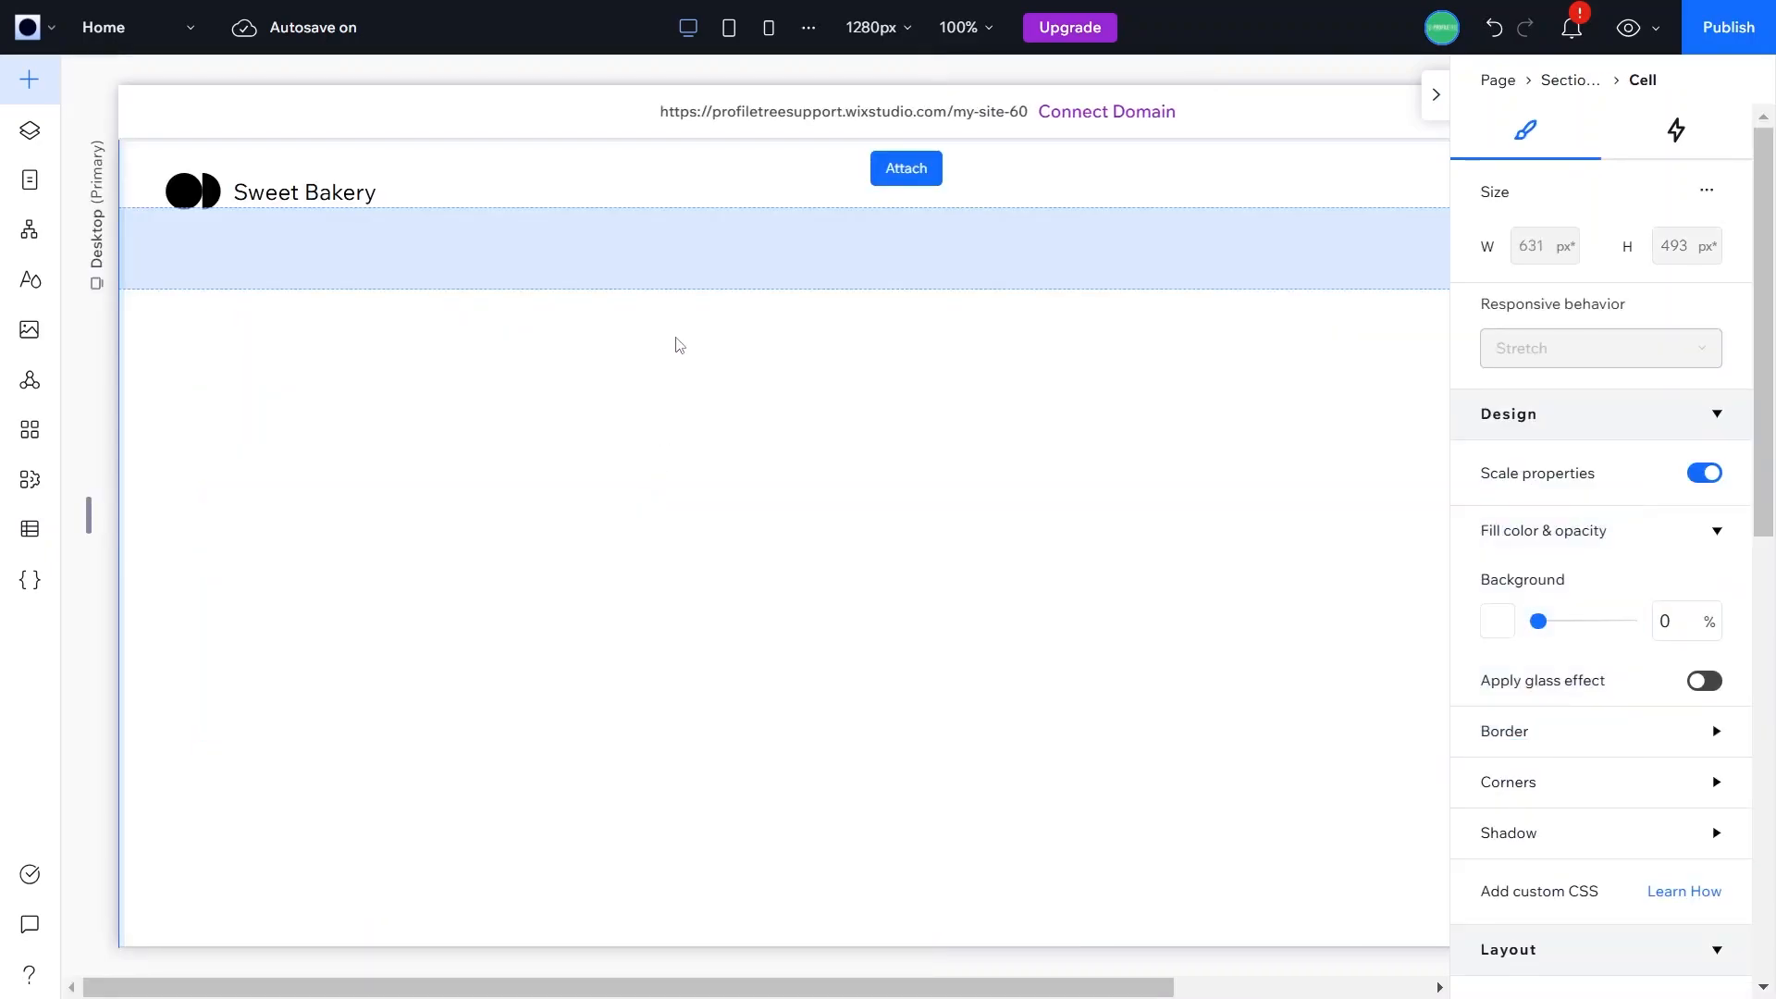
pyautogui.click(692, 276)
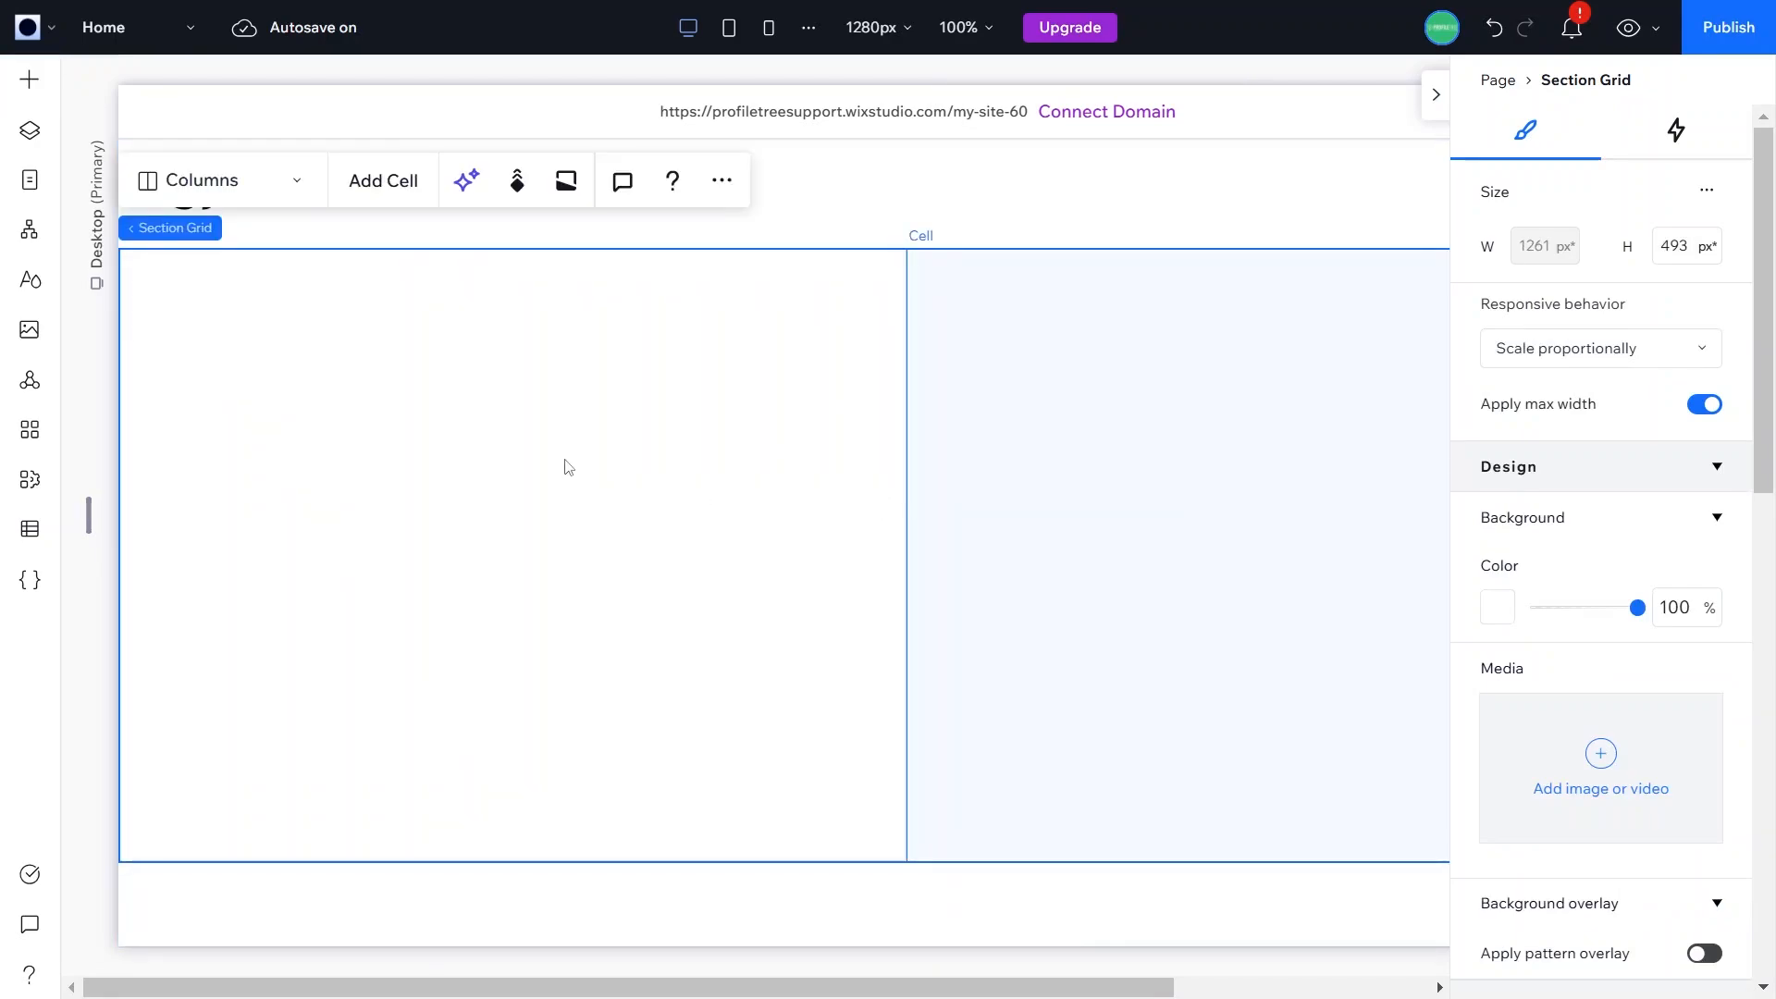
pyautogui.click(401, 197)
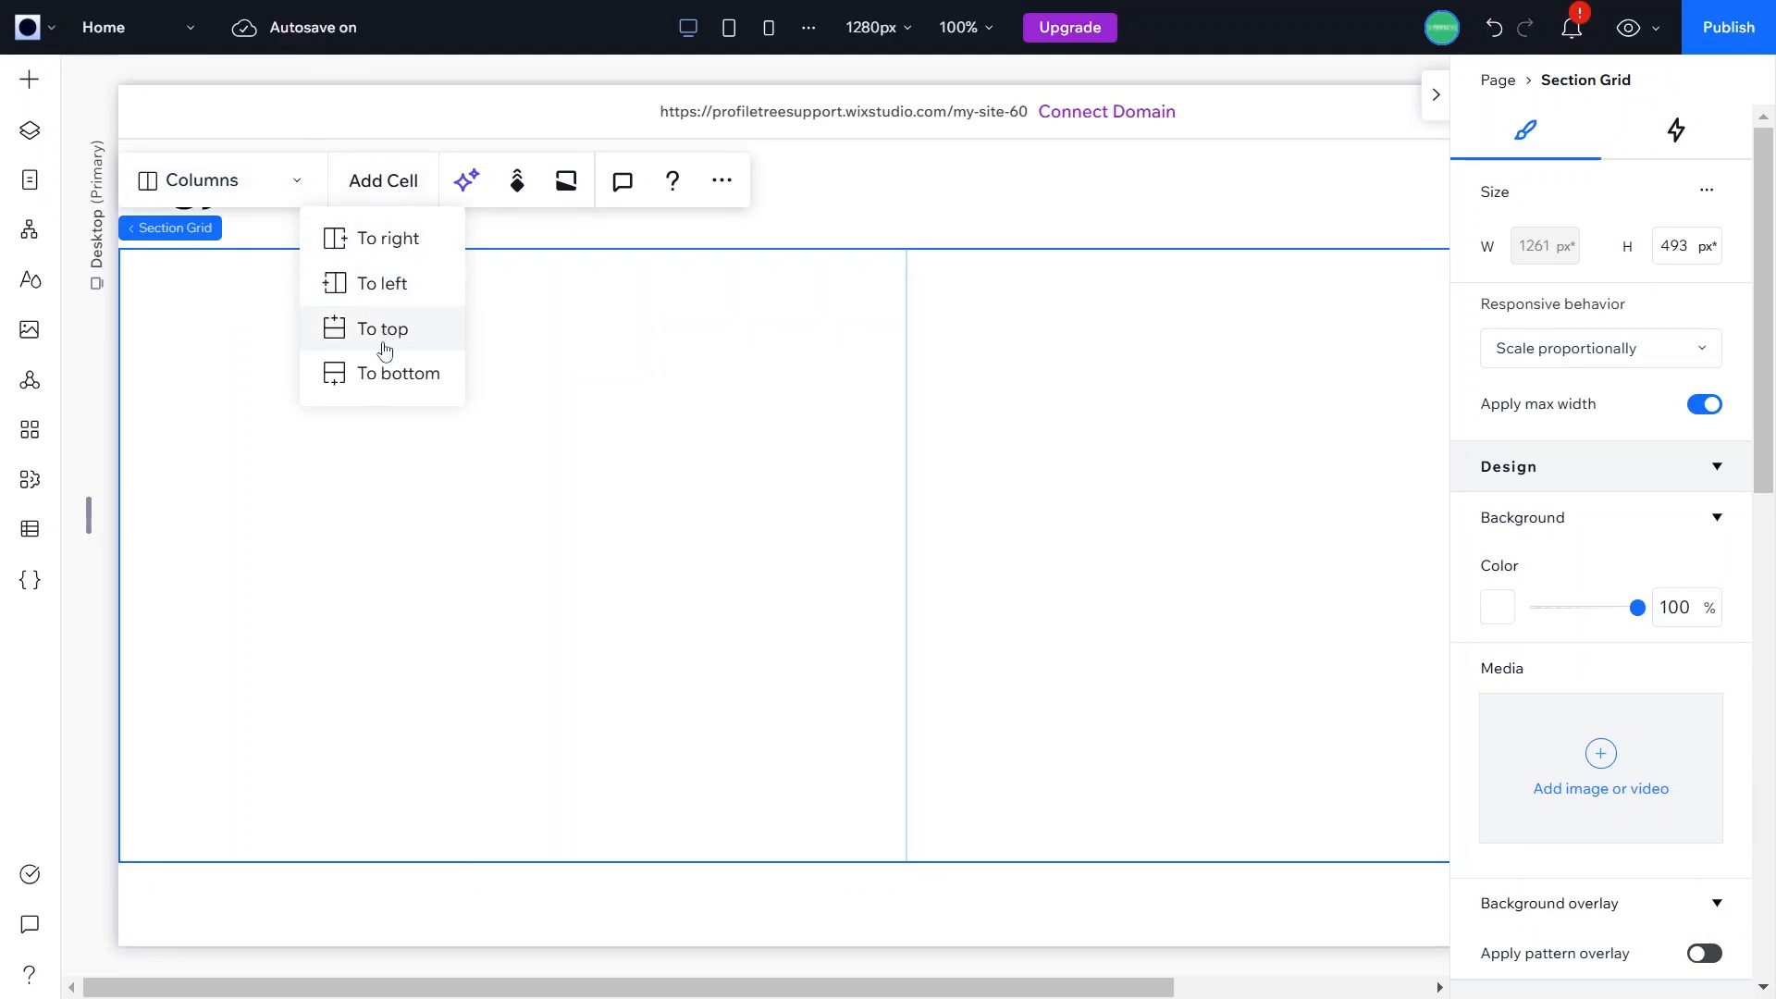
pyautogui.click(389, 388)
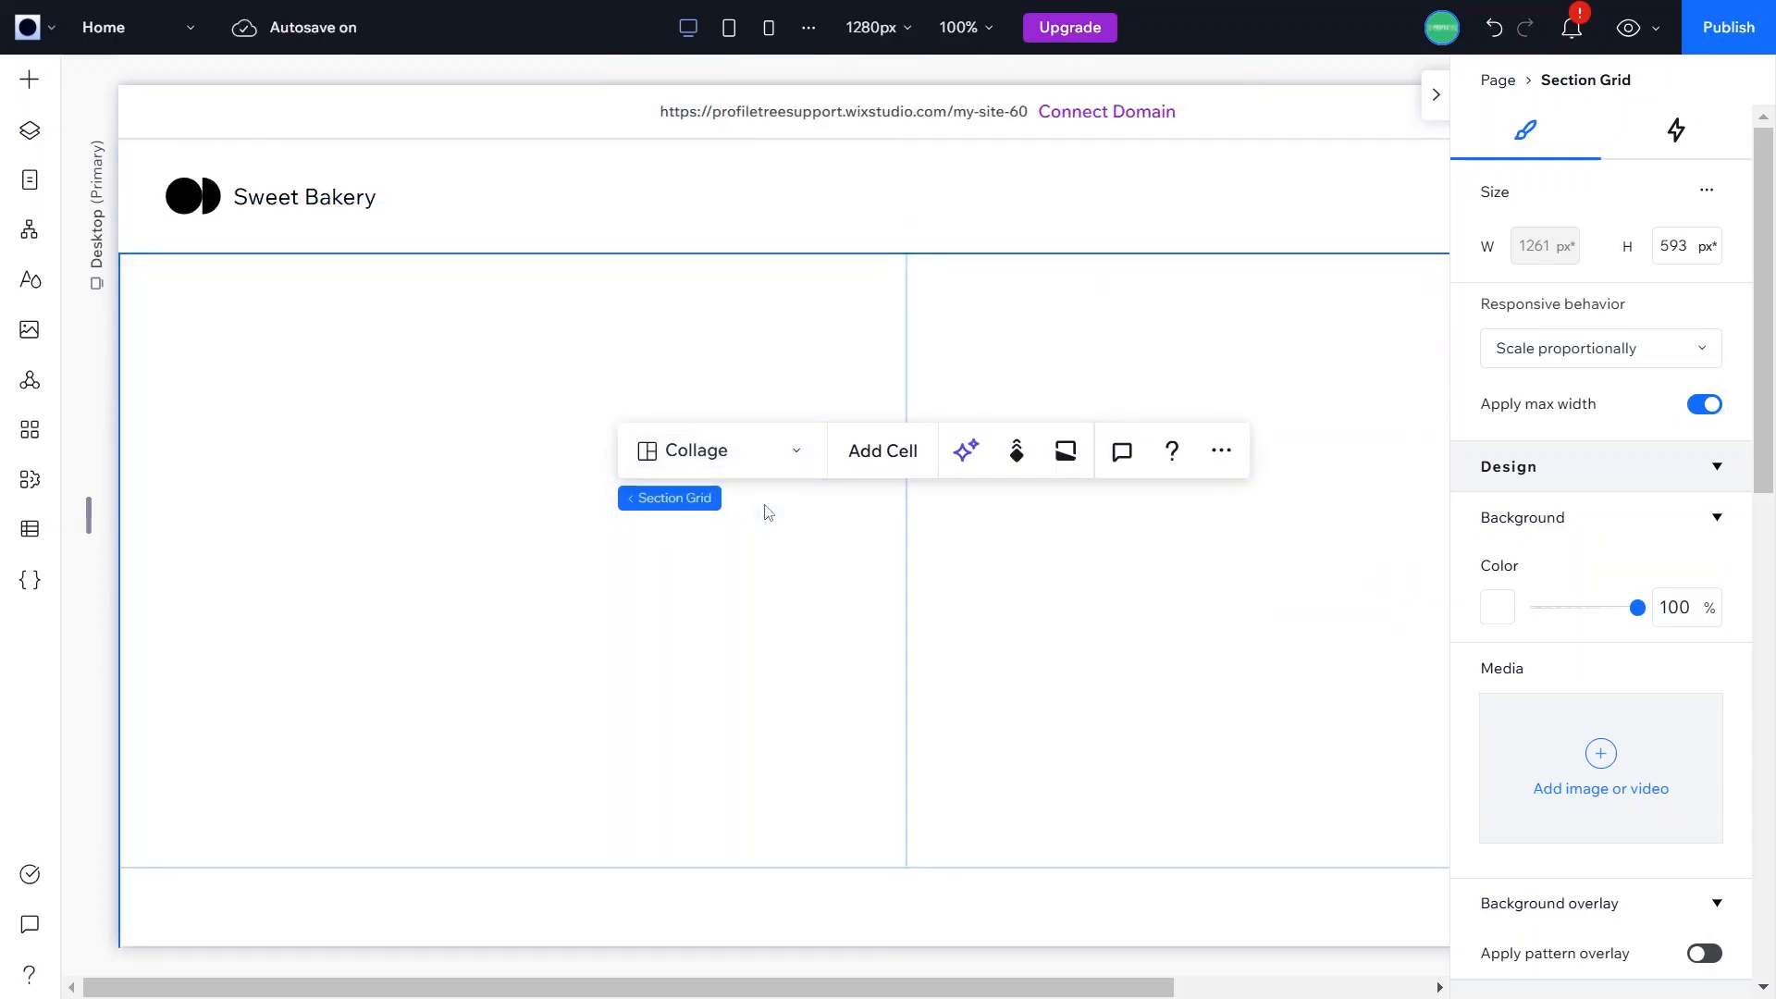
# Step: Start adding a background image to the grid's upper-left cell with the AI Image Creator
pyautogui.click(380, 339)
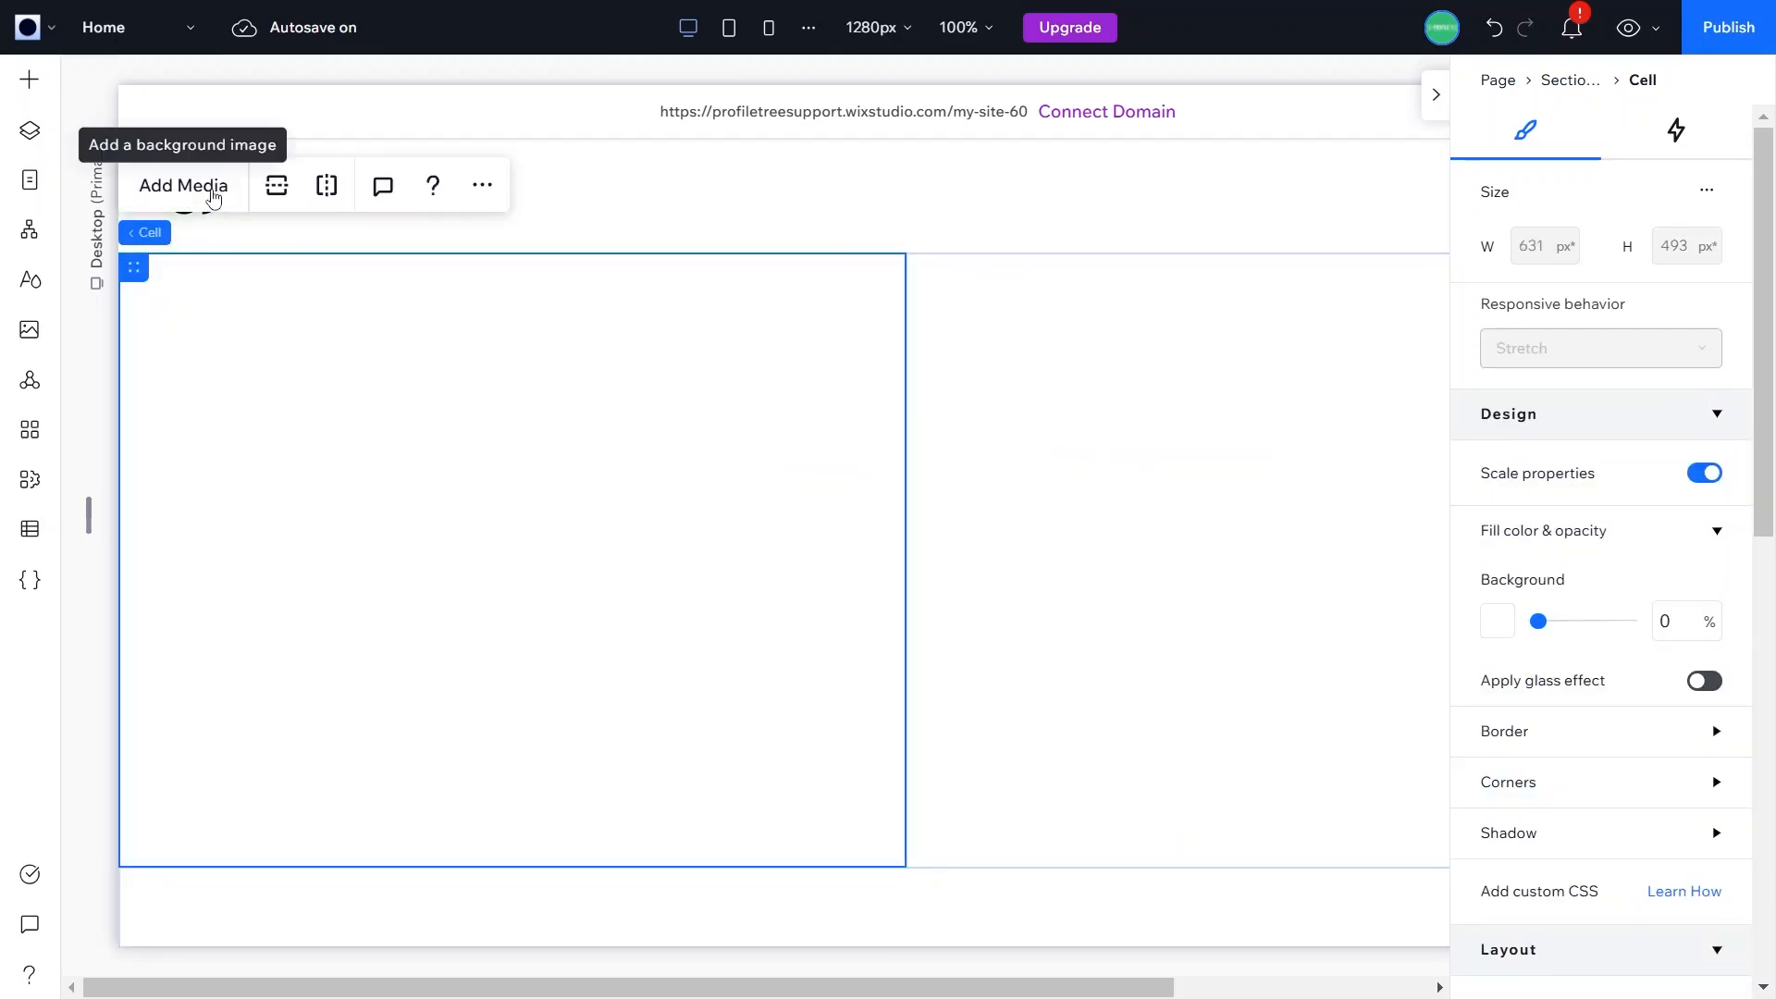
pyautogui.click(215, 195)
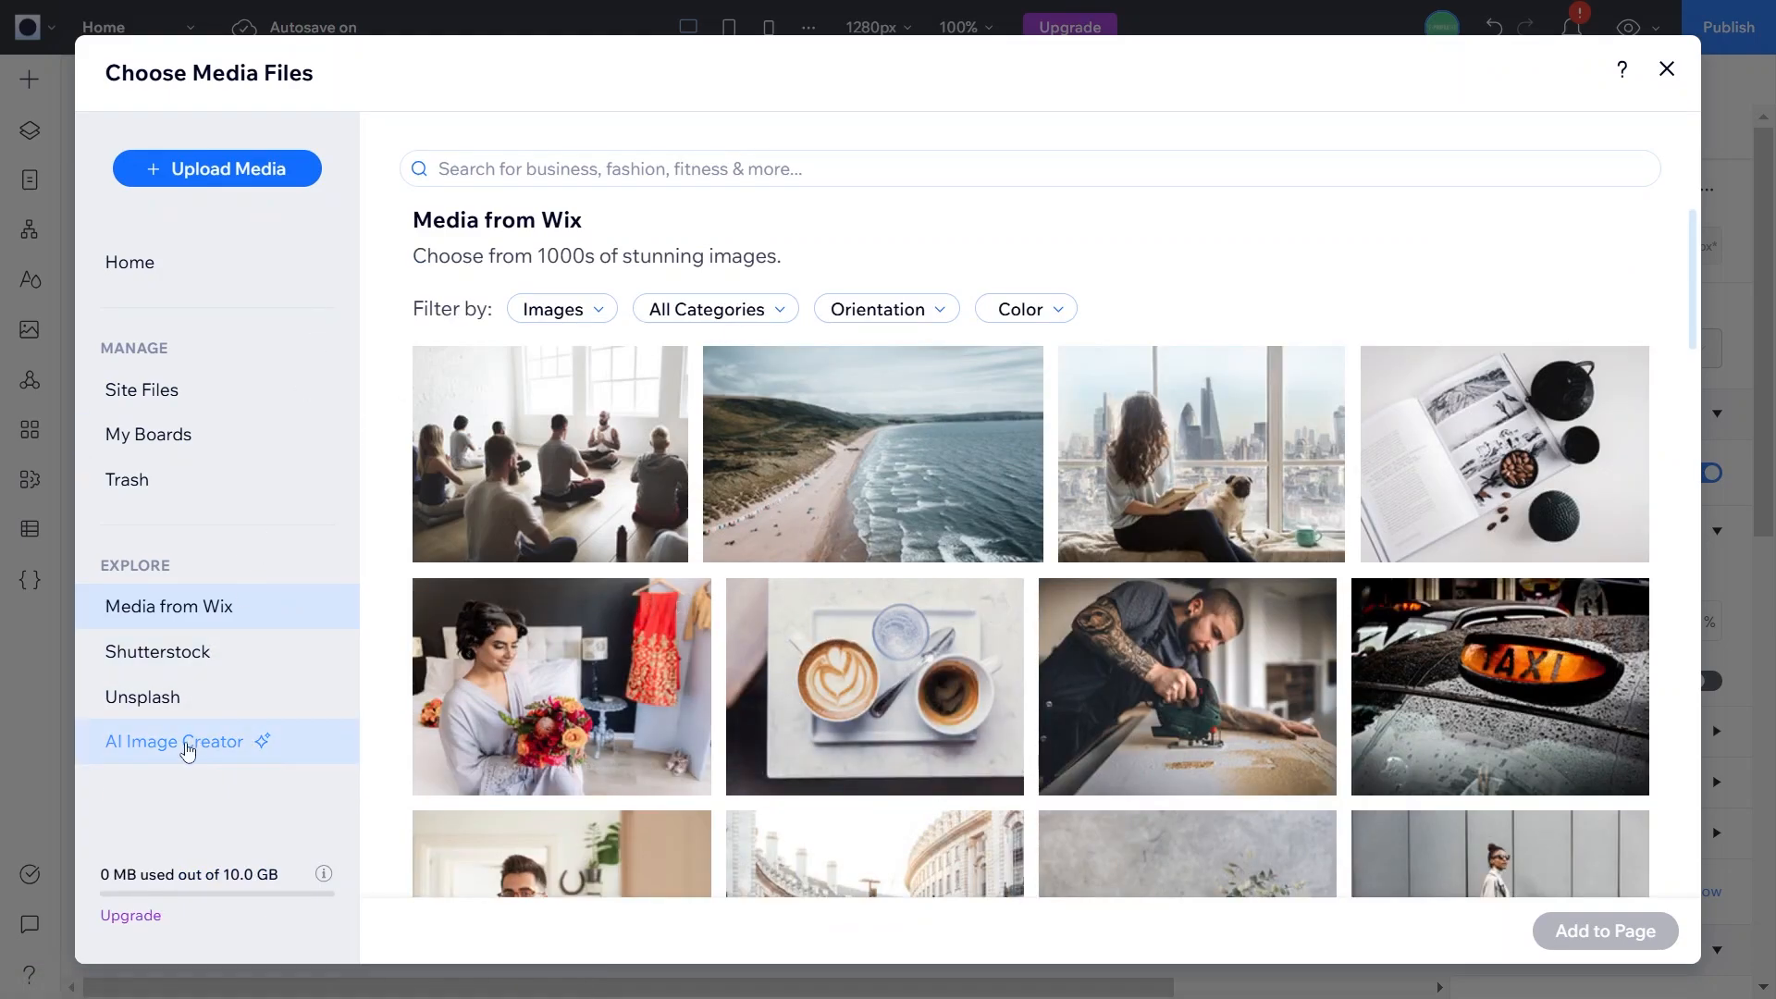
pyautogui.click(188, 750)
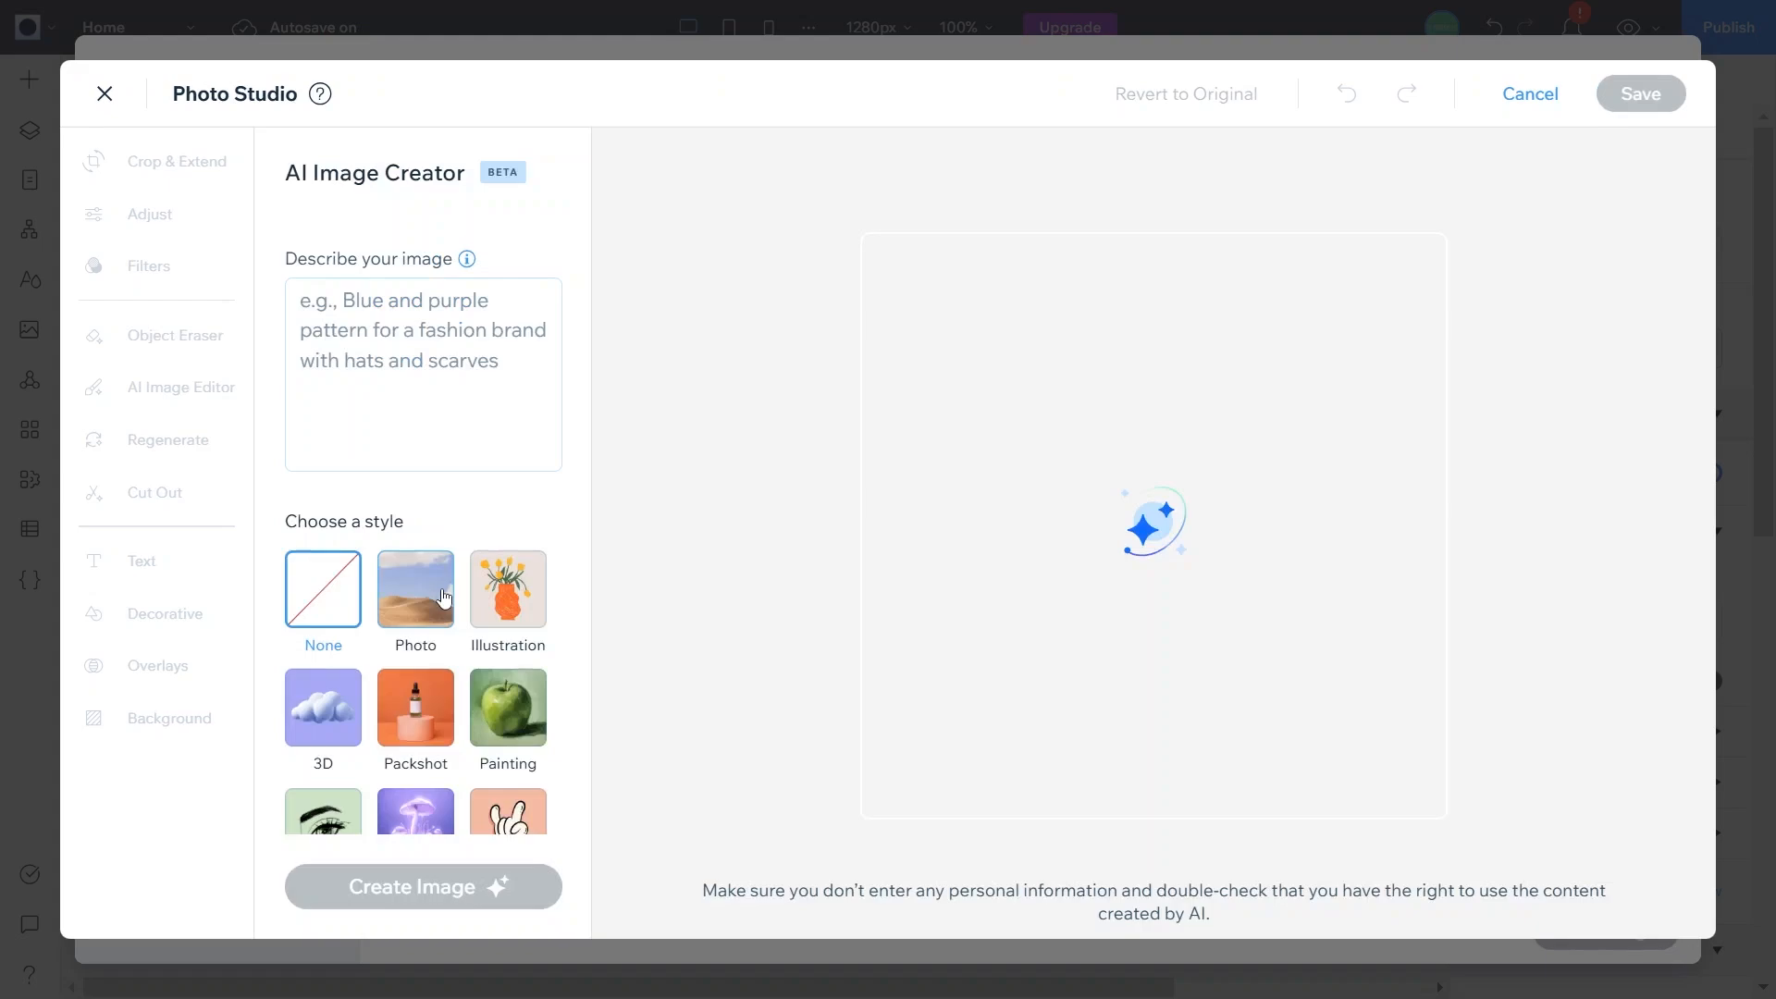
# Step: Generate an AI image in the Photo style from the description "cosy bakery in sunshine"
pyautogui.click(405, 372)
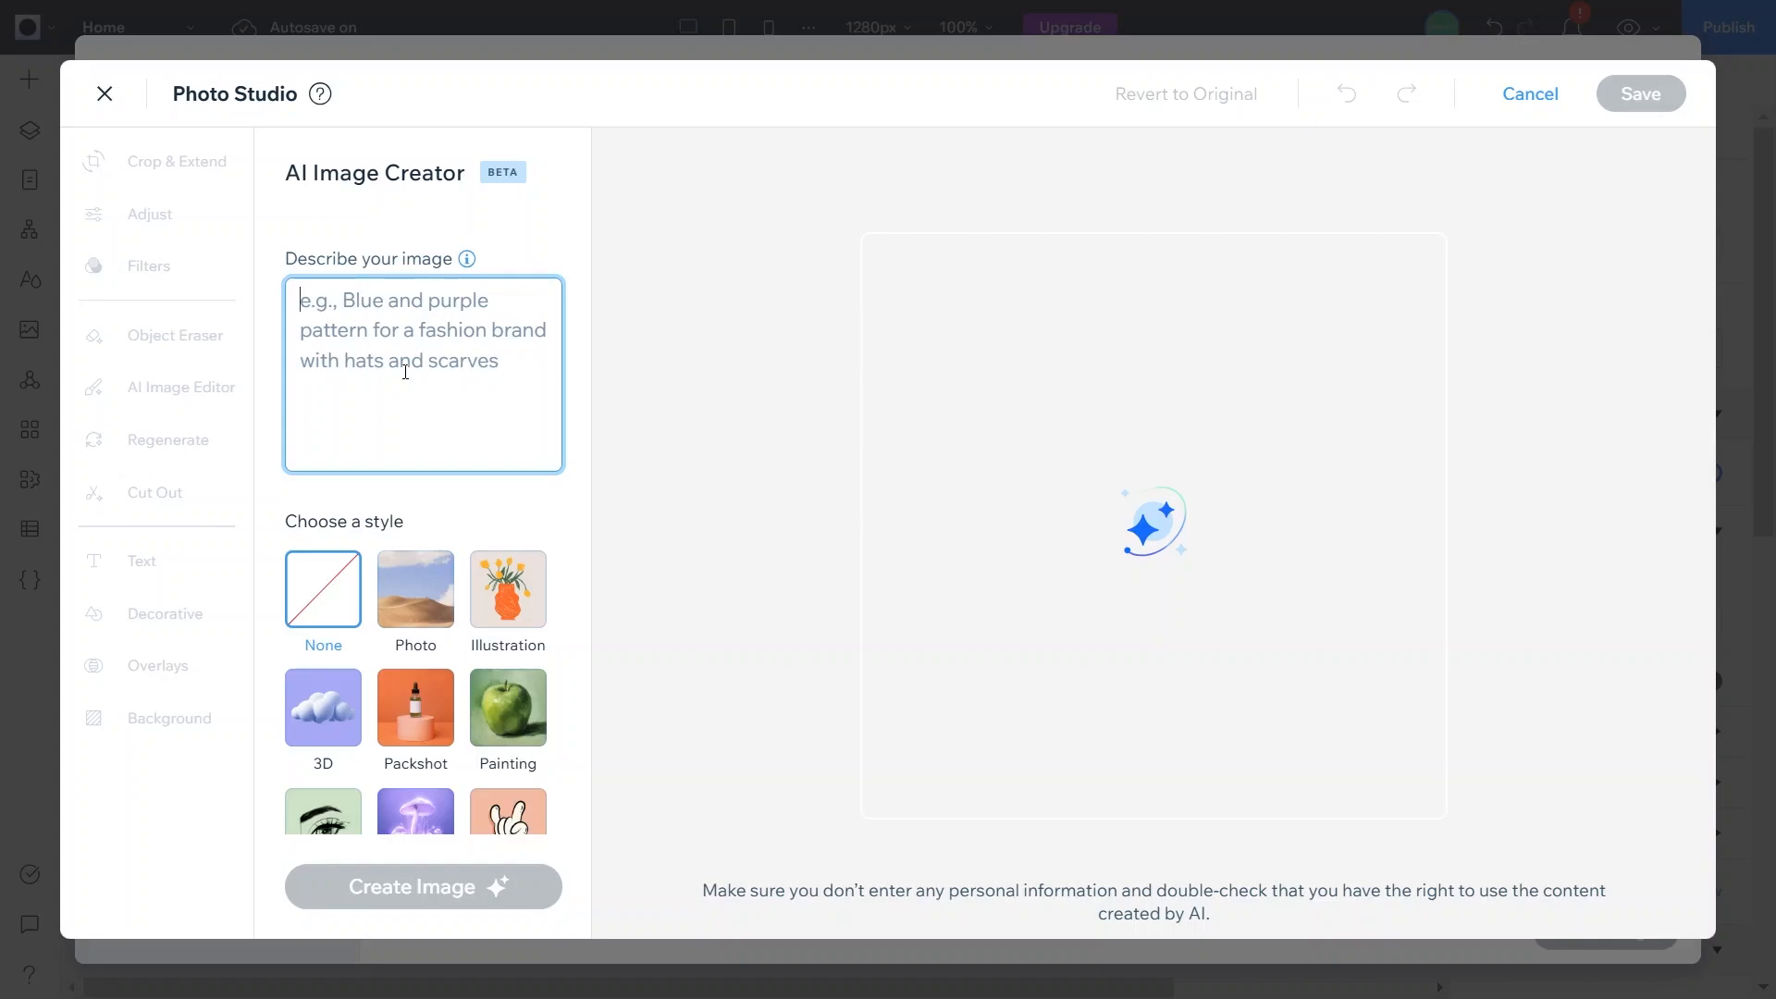
pyautogui.write('cosy bakery ')
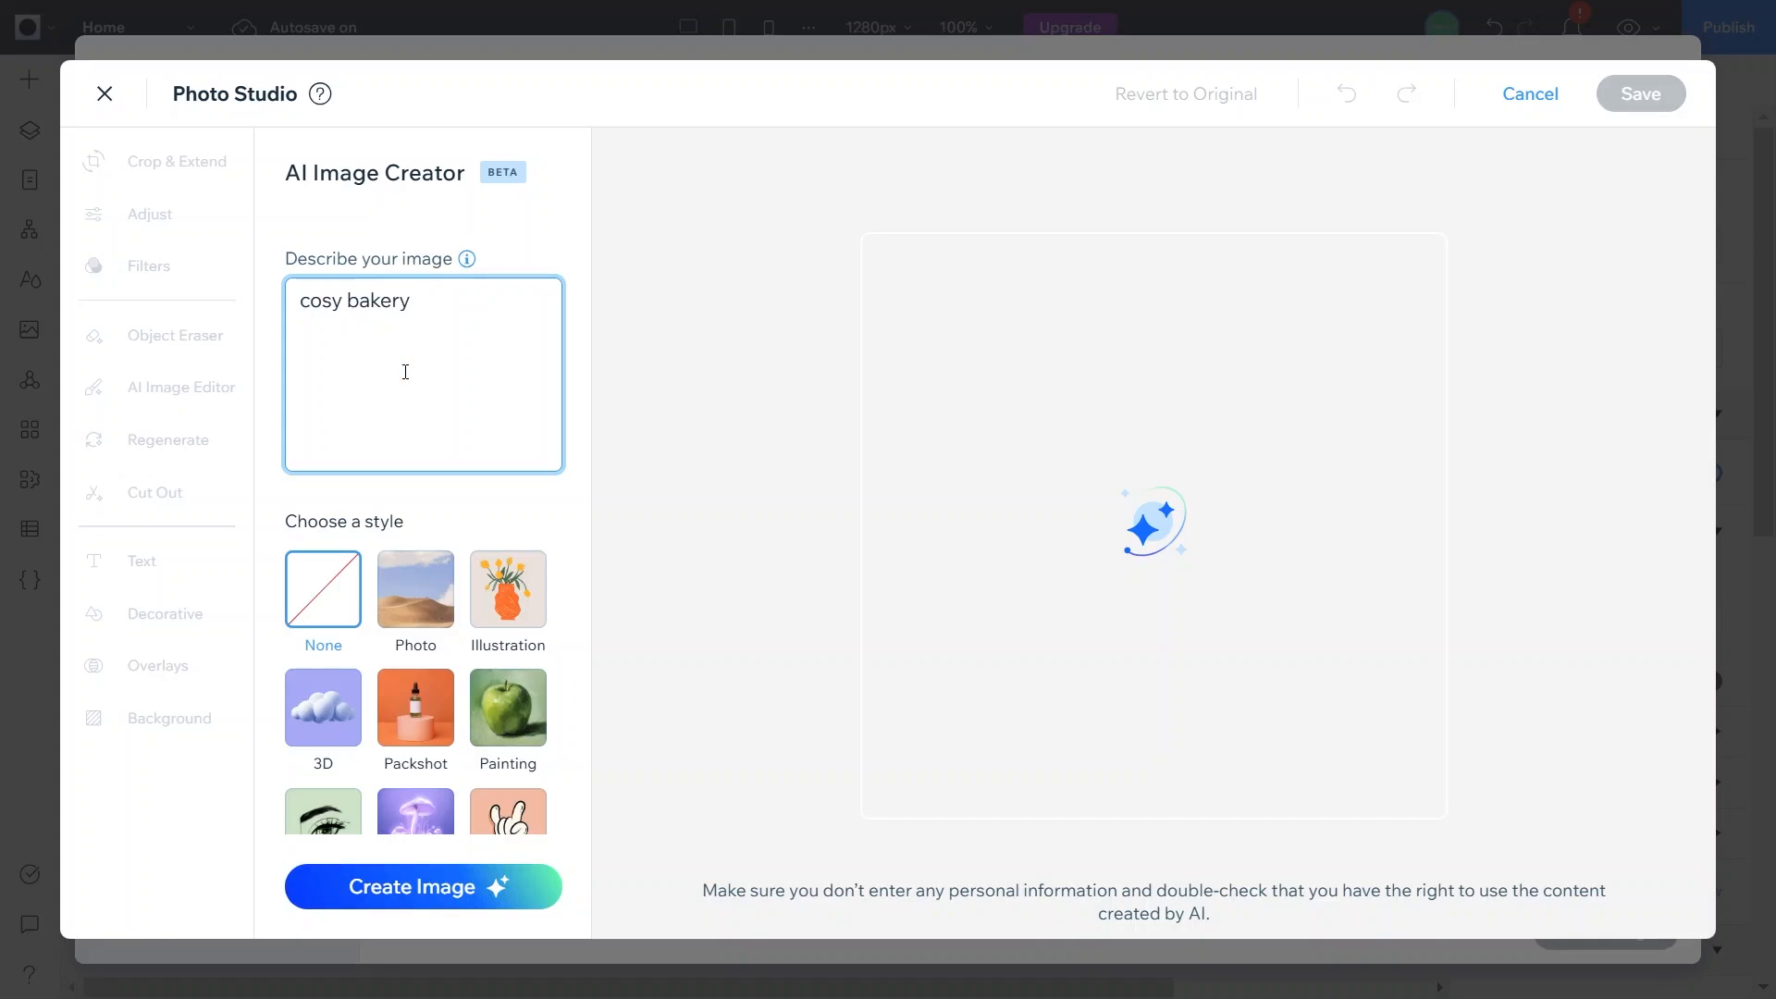
pyautogui.write('in sinshine')
pyautogui.press('BackSpace')
pyautogui.write('u')
pyautogui.click(421, 582)
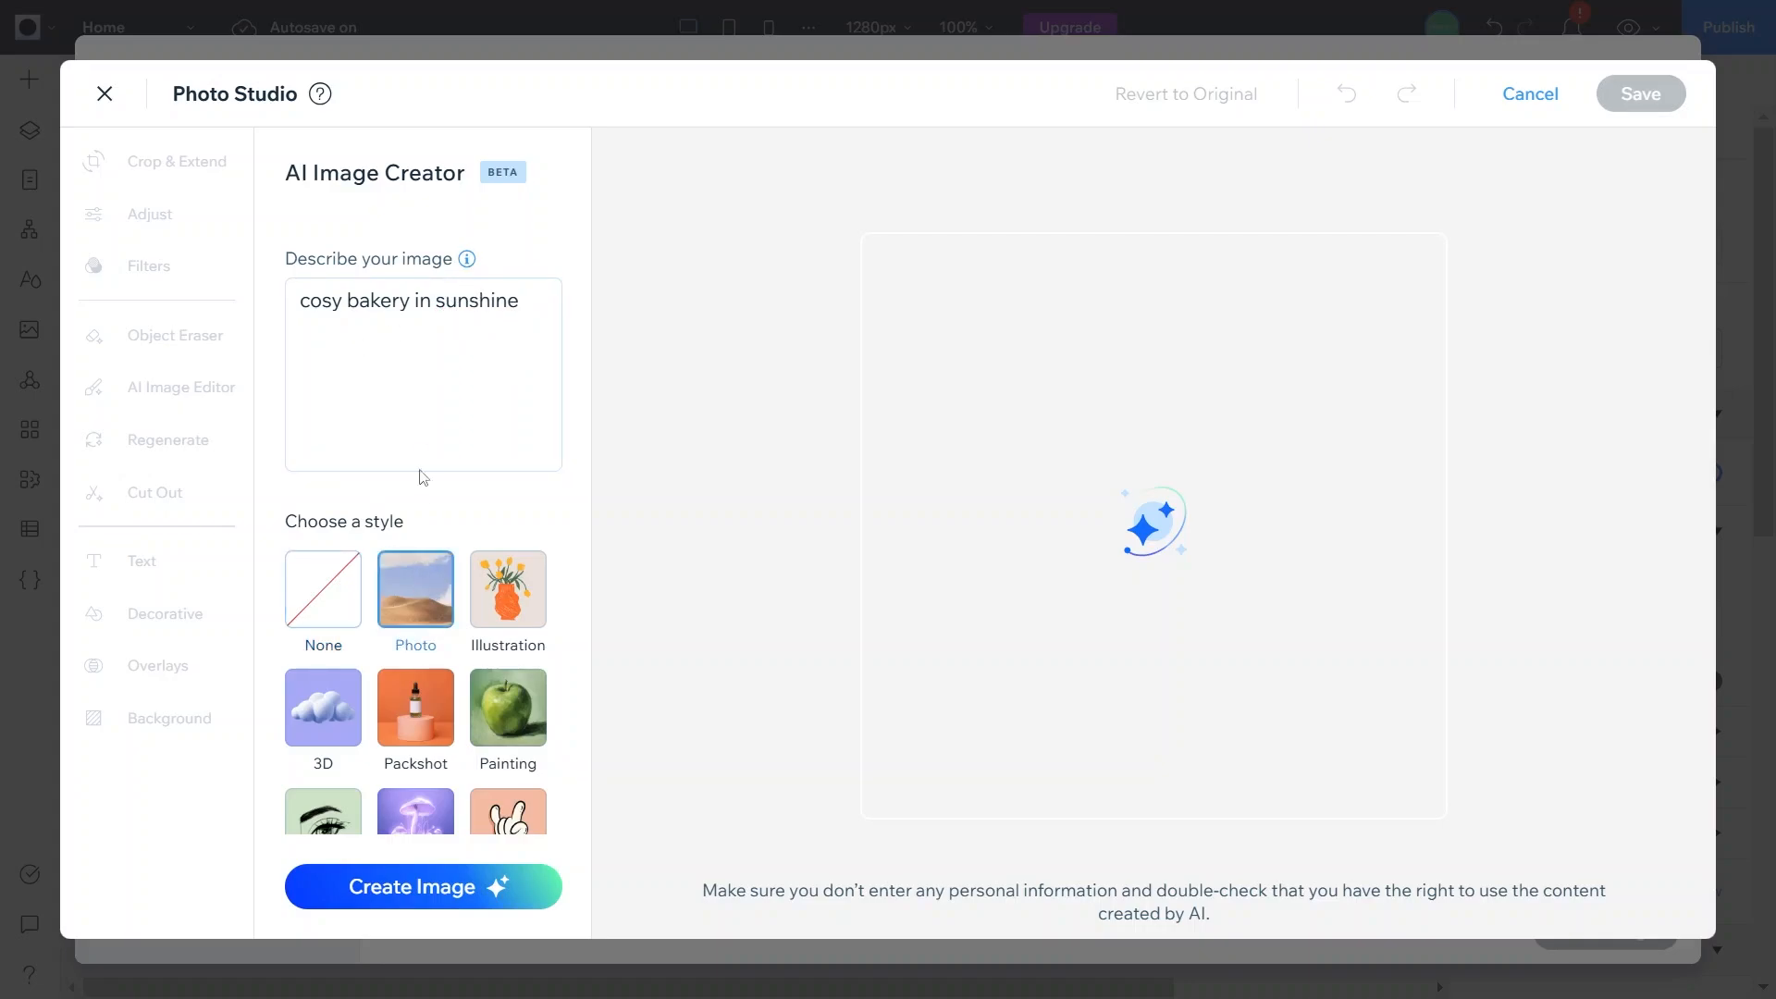
pyautogui.scroll(-2, 419, 442)
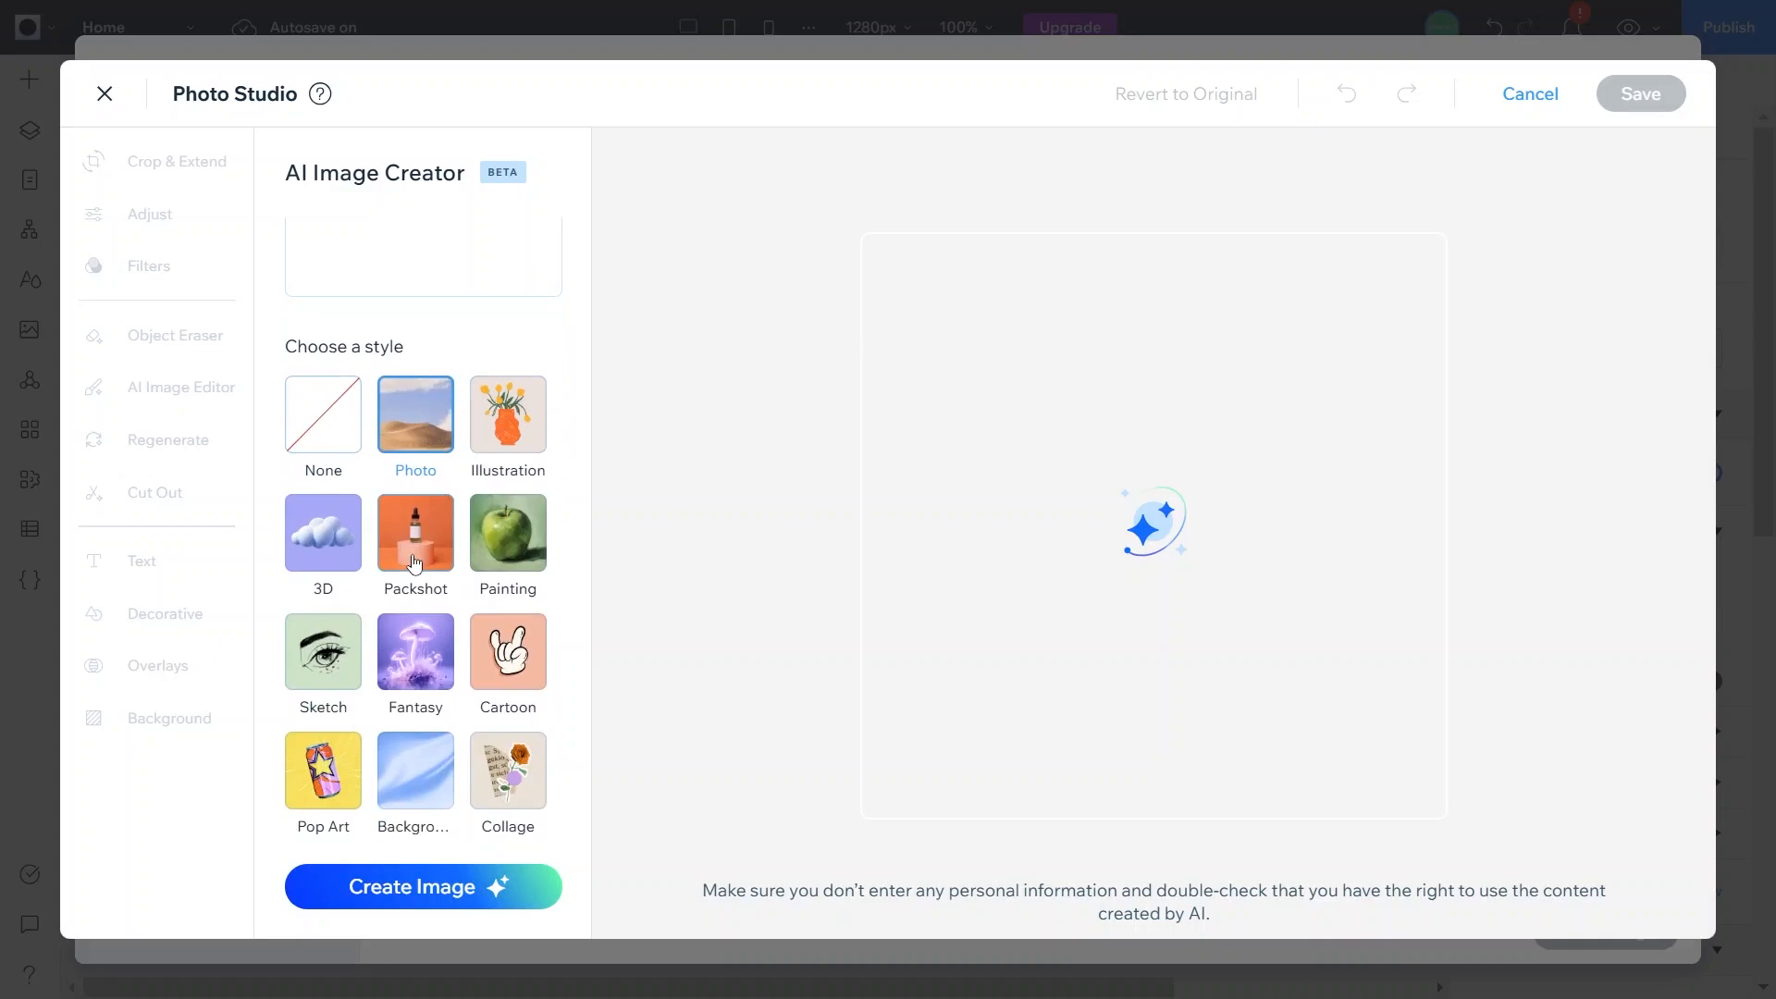
pyautogui.scroll(-1, 376, 550)
pyautogui.scroll(4, 446, 783)
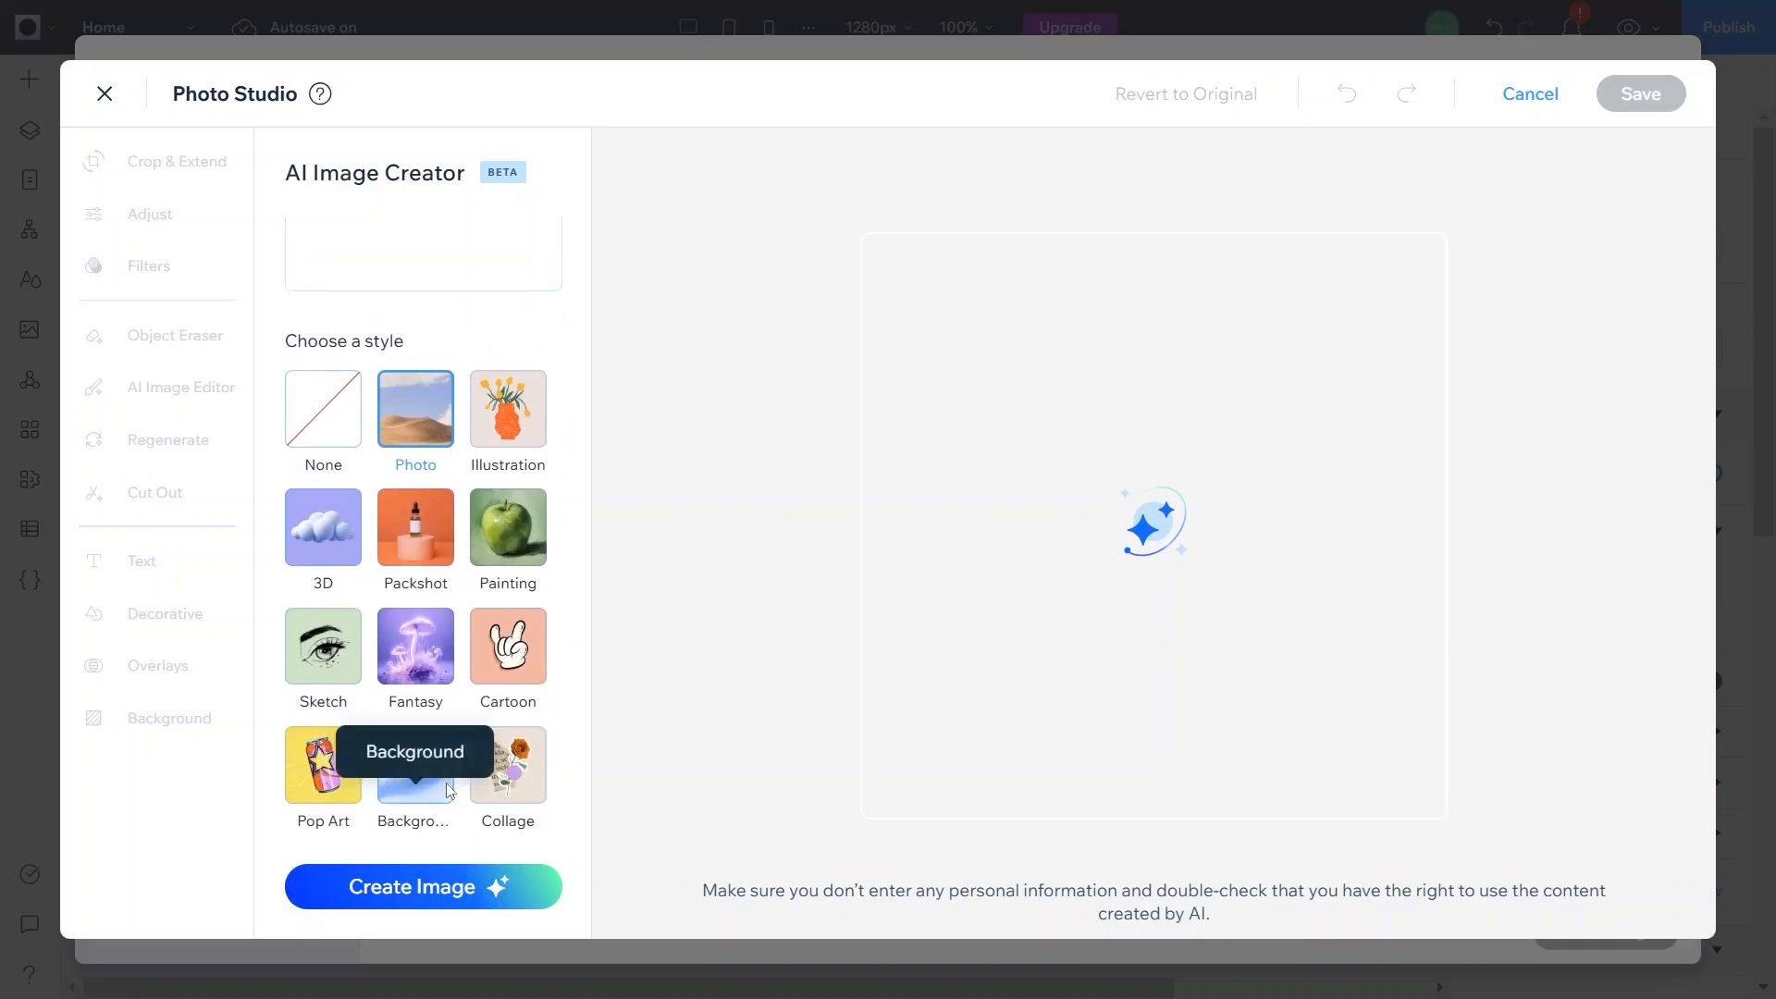
pyautogui.click(449, 886)
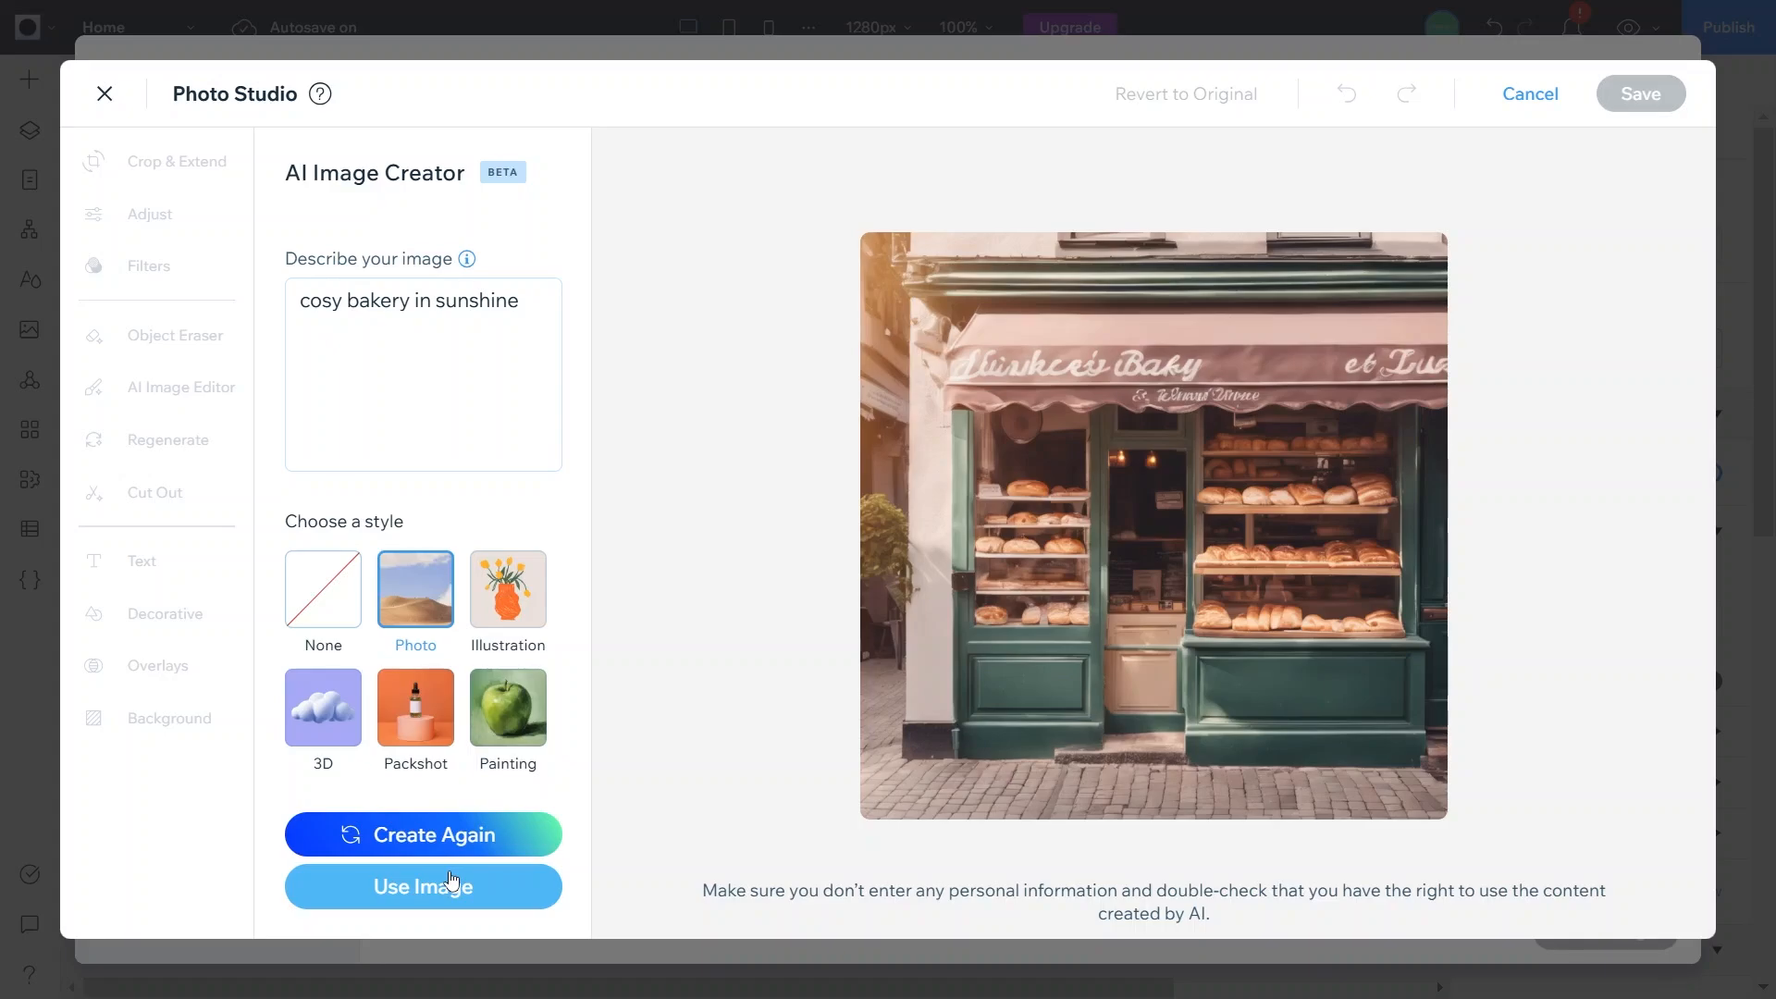
# Step: Use the generated bakery image and AI-extend it past its left and bottom edges to about 1048 × 1067 px
pyautogui.moveTo(1308, 547)
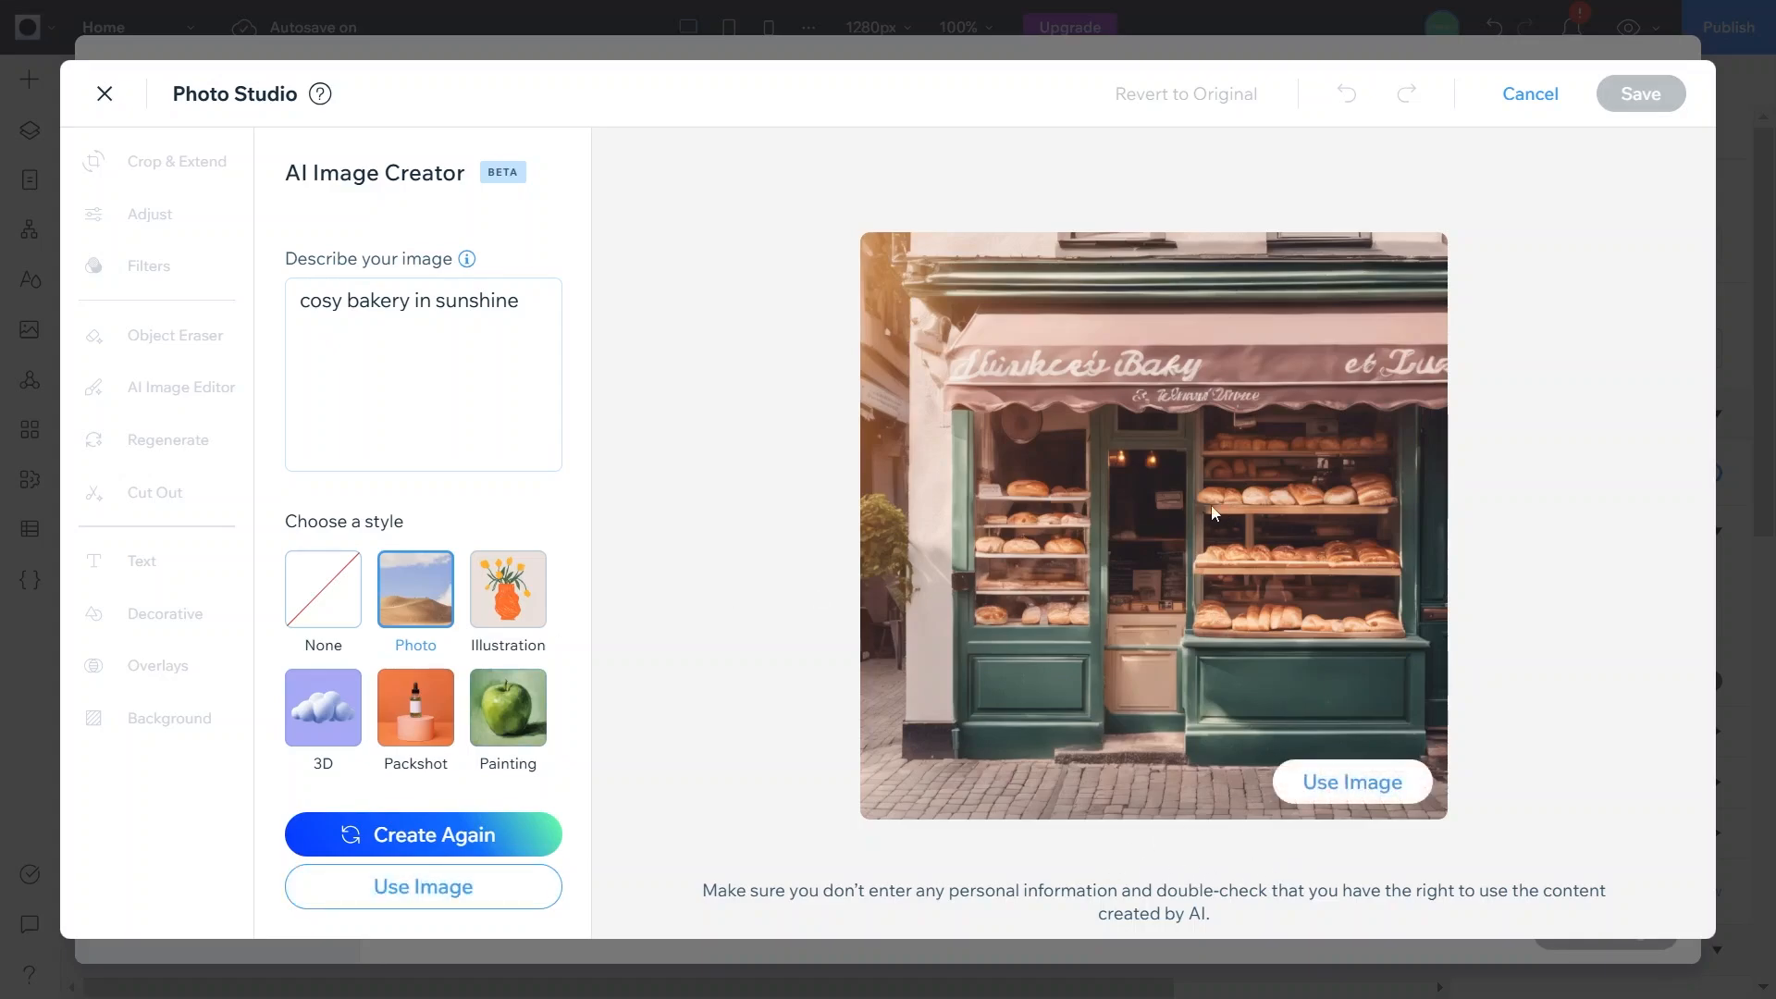
pyautogui.click(1339, 787)
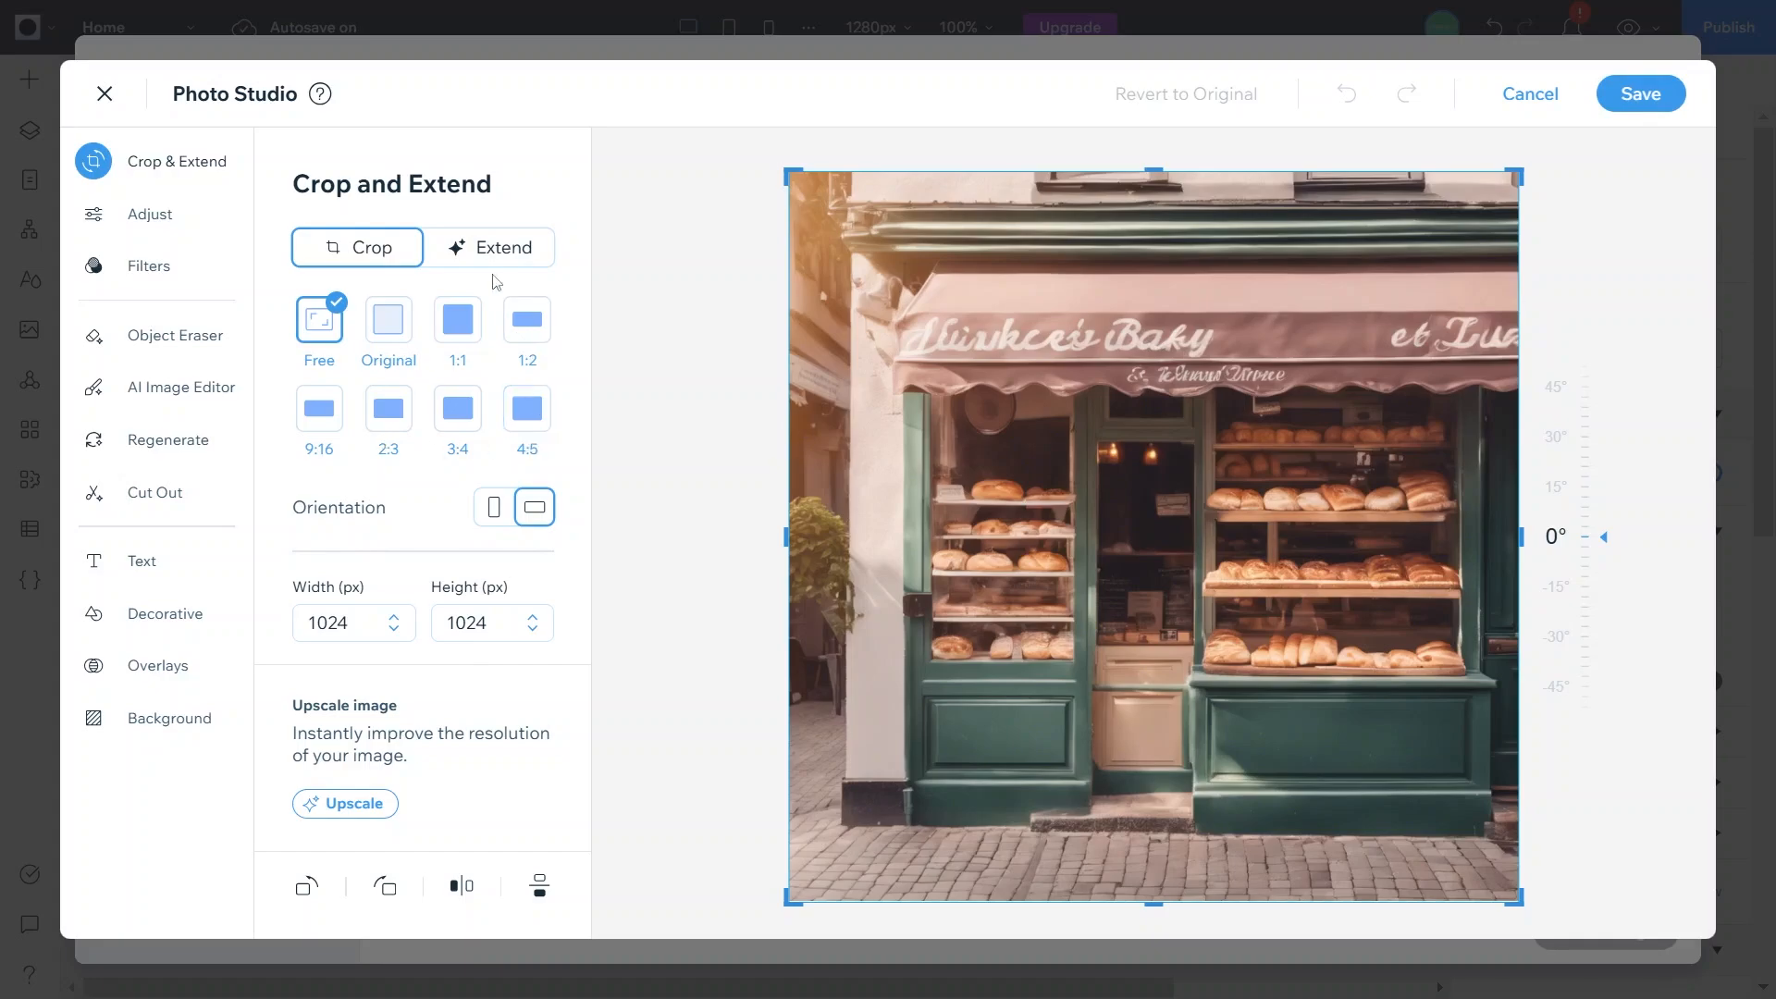
pyautogui.click(490, 263)
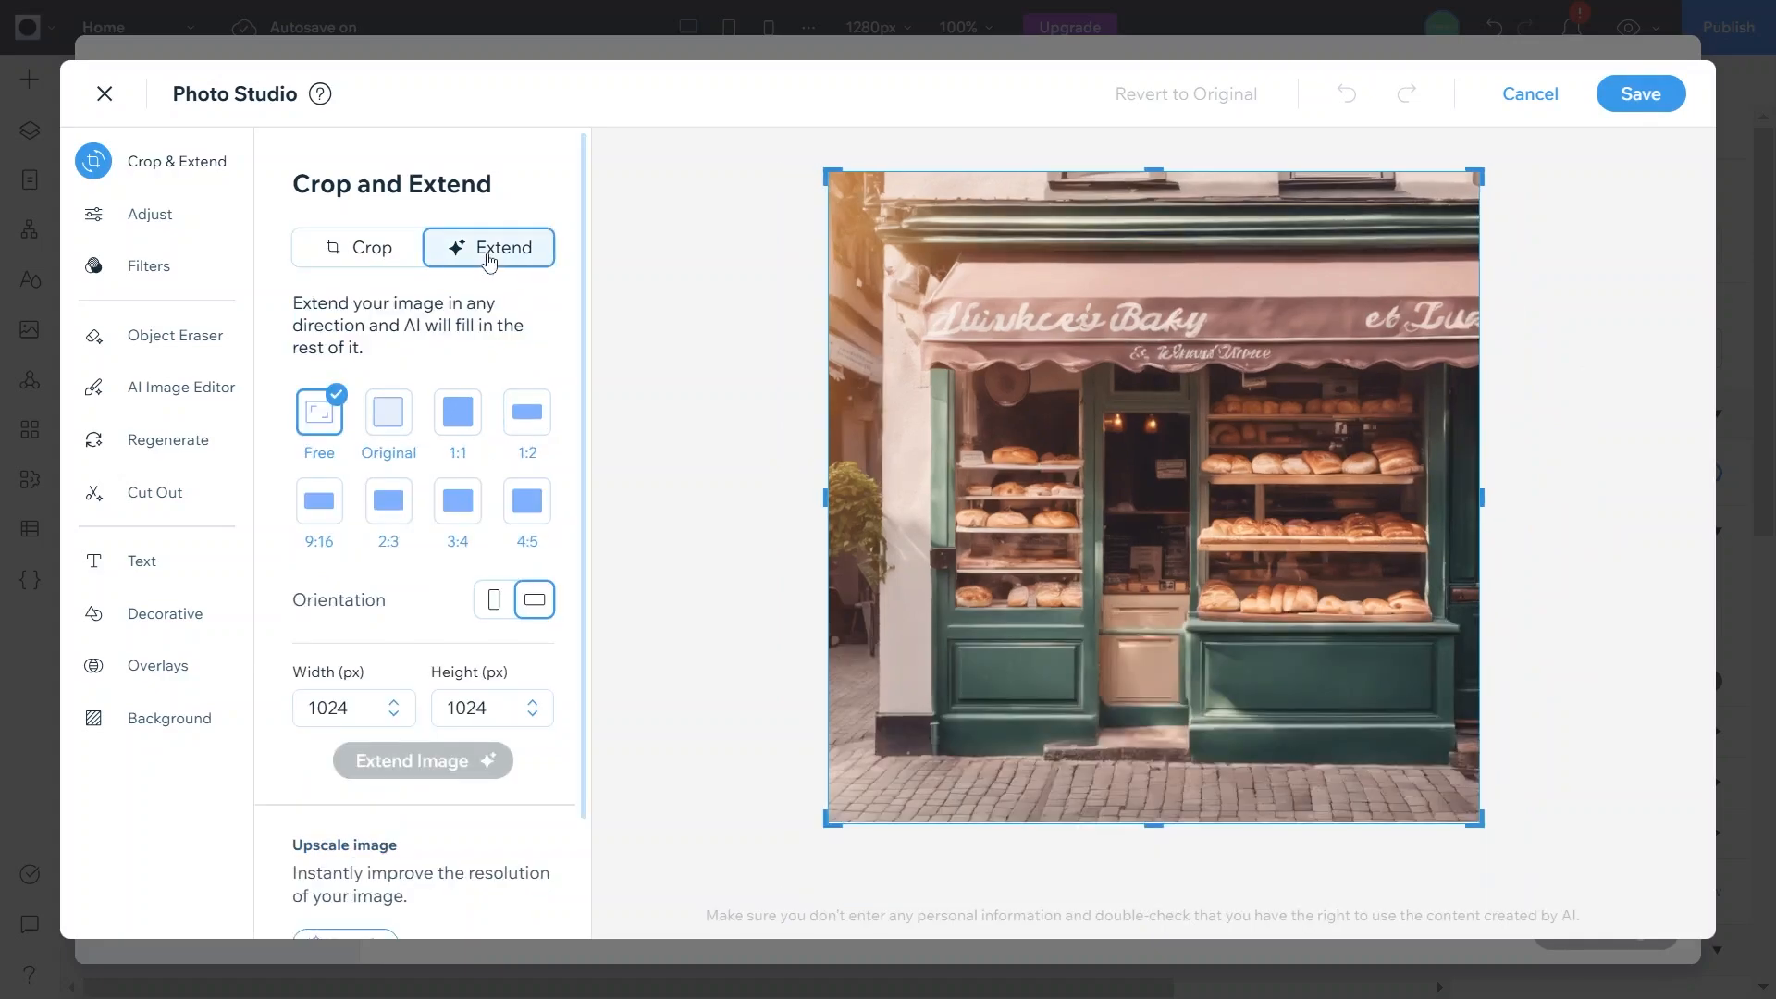
pyautogui.moveTo(829, 822); pyautogui.dragTo(805, 883)
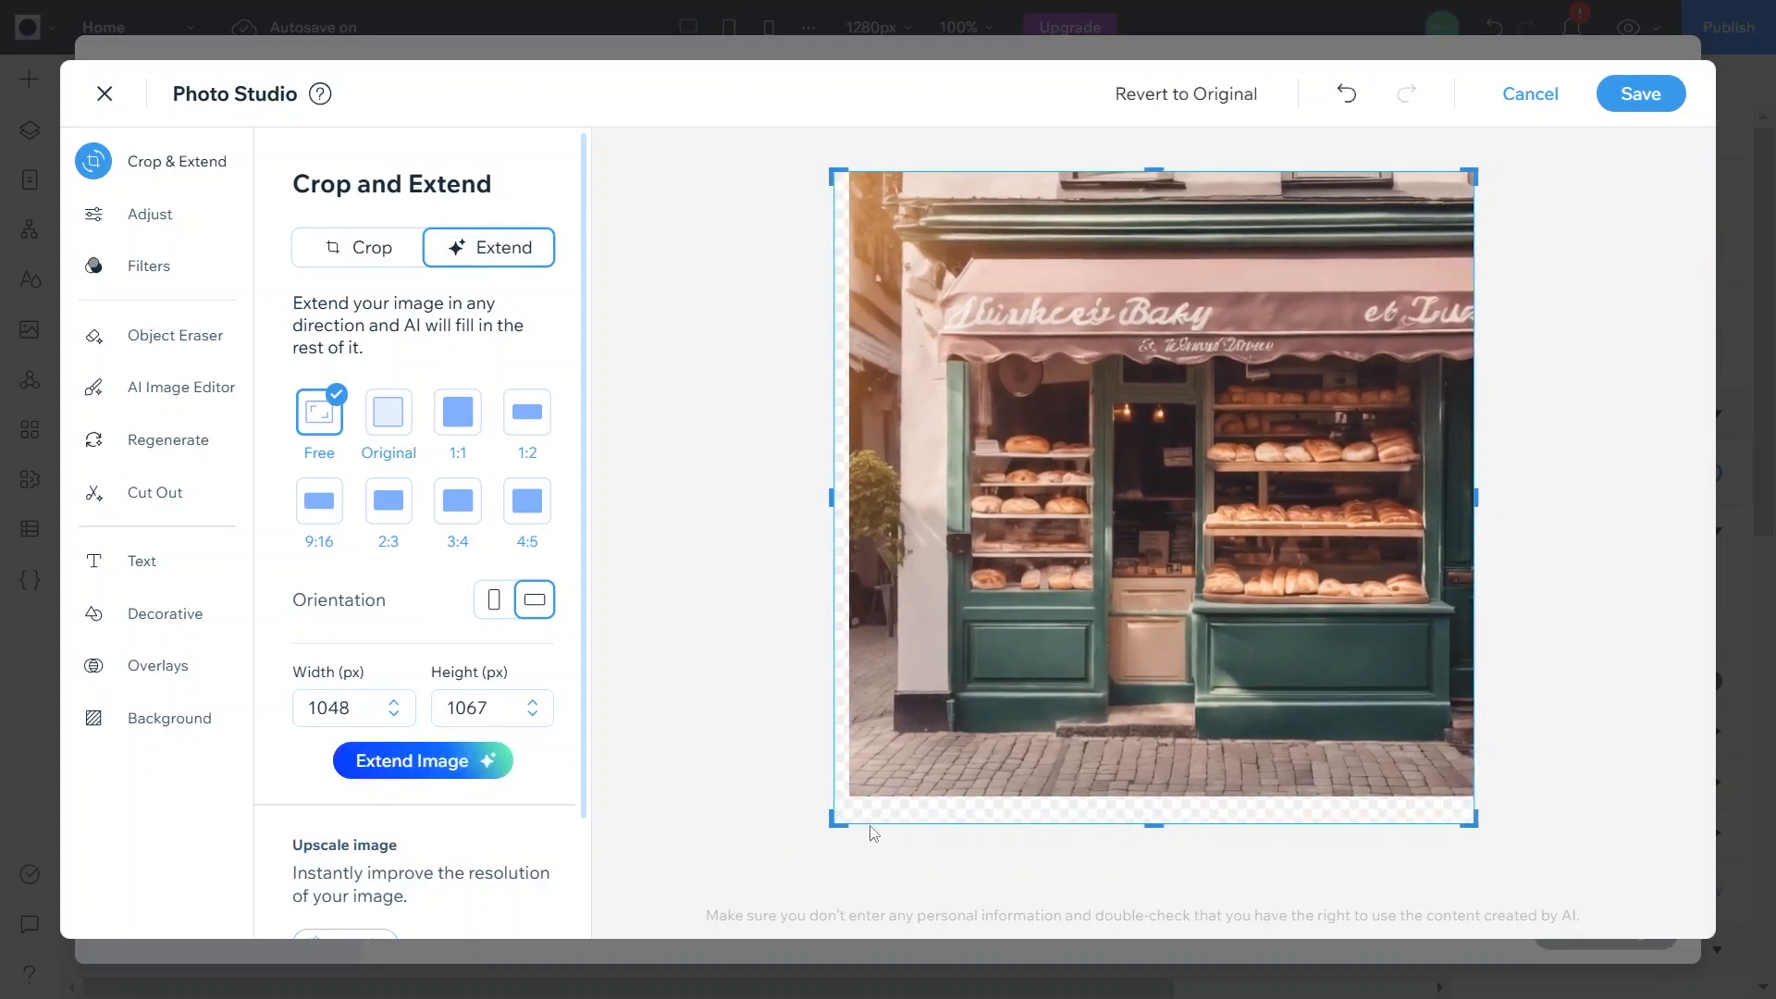
pyautogui.click(425, 758)
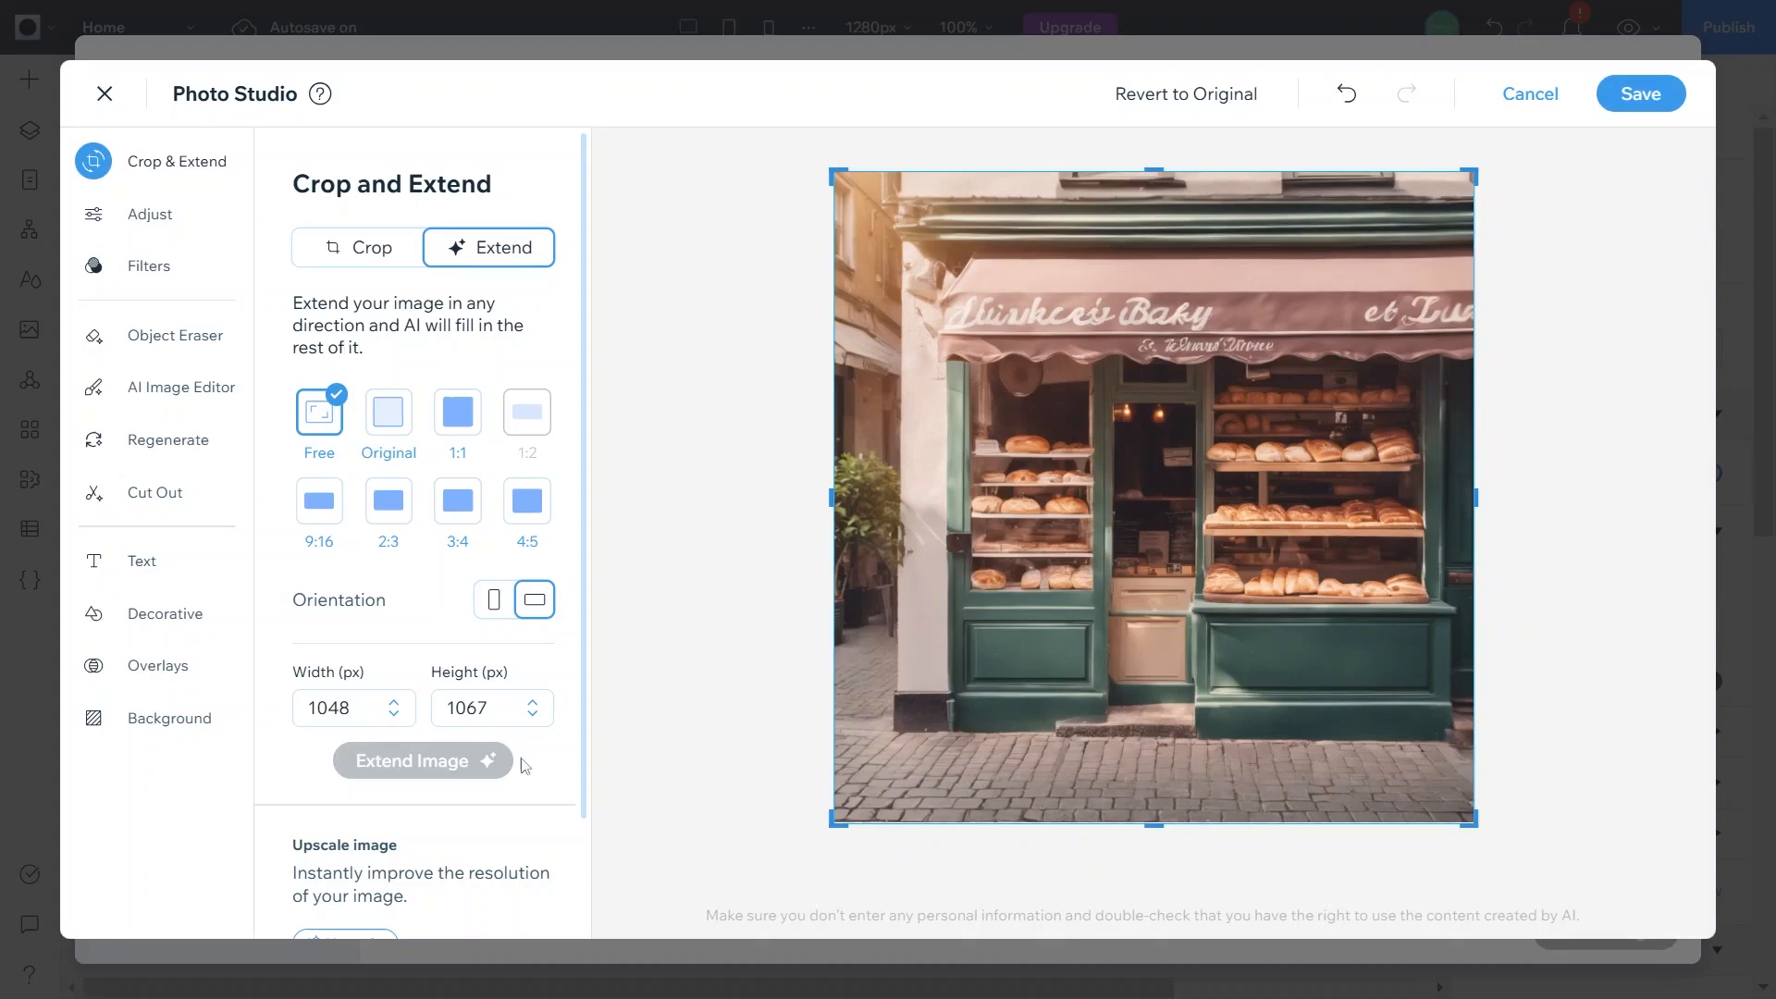
# Step: Look through the upscale, adjustment and color filter options, and save the extended bakery image
pyautogui.scroll(-2, 428, 725)
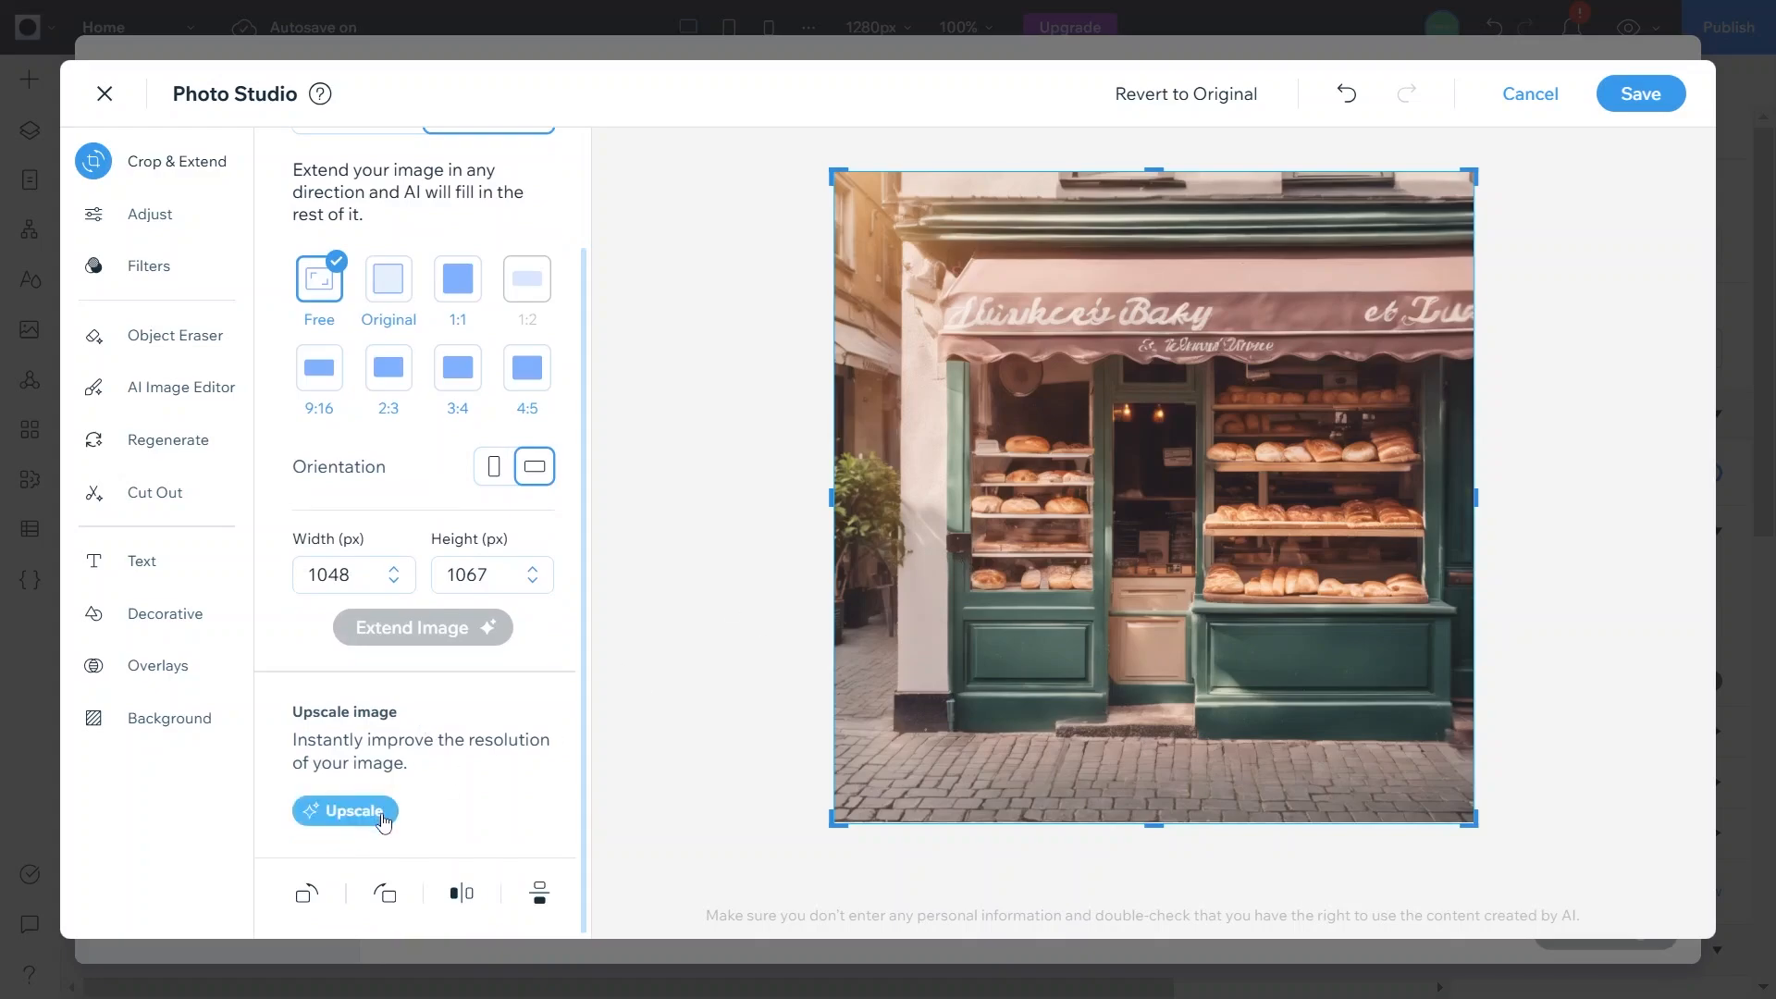
pyautogui.scroll(2, 425, 766)
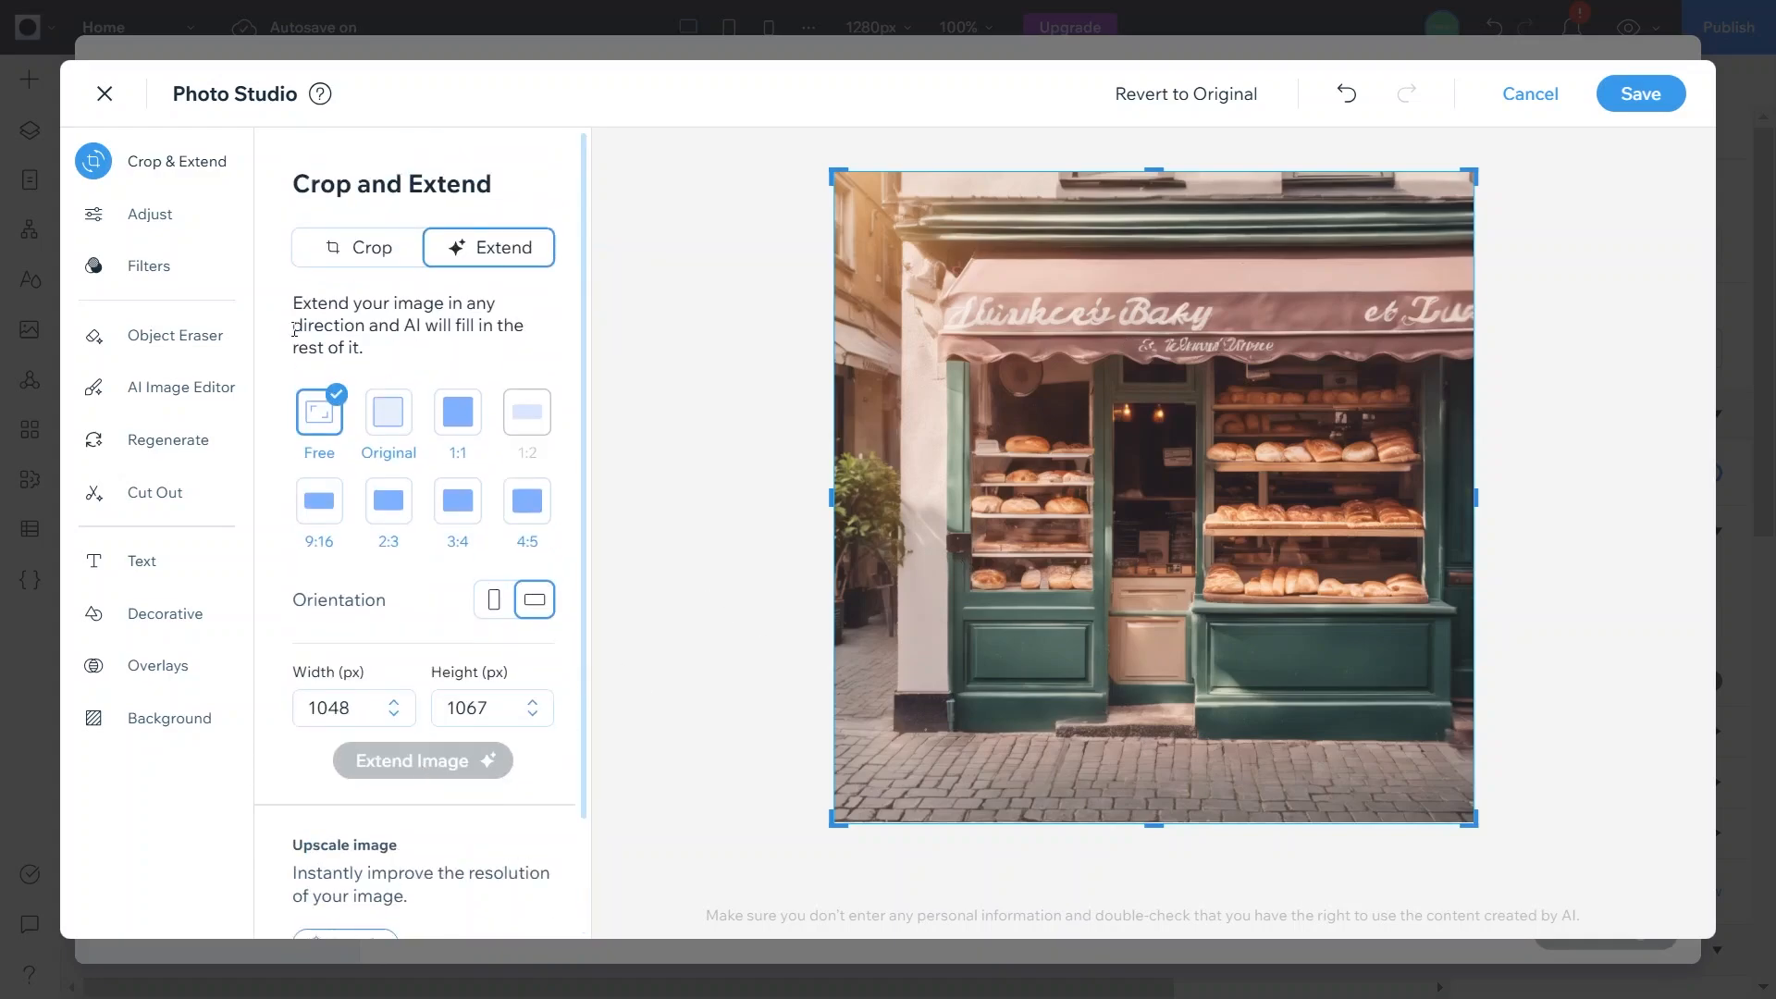
pyautogui.click(154, 210)
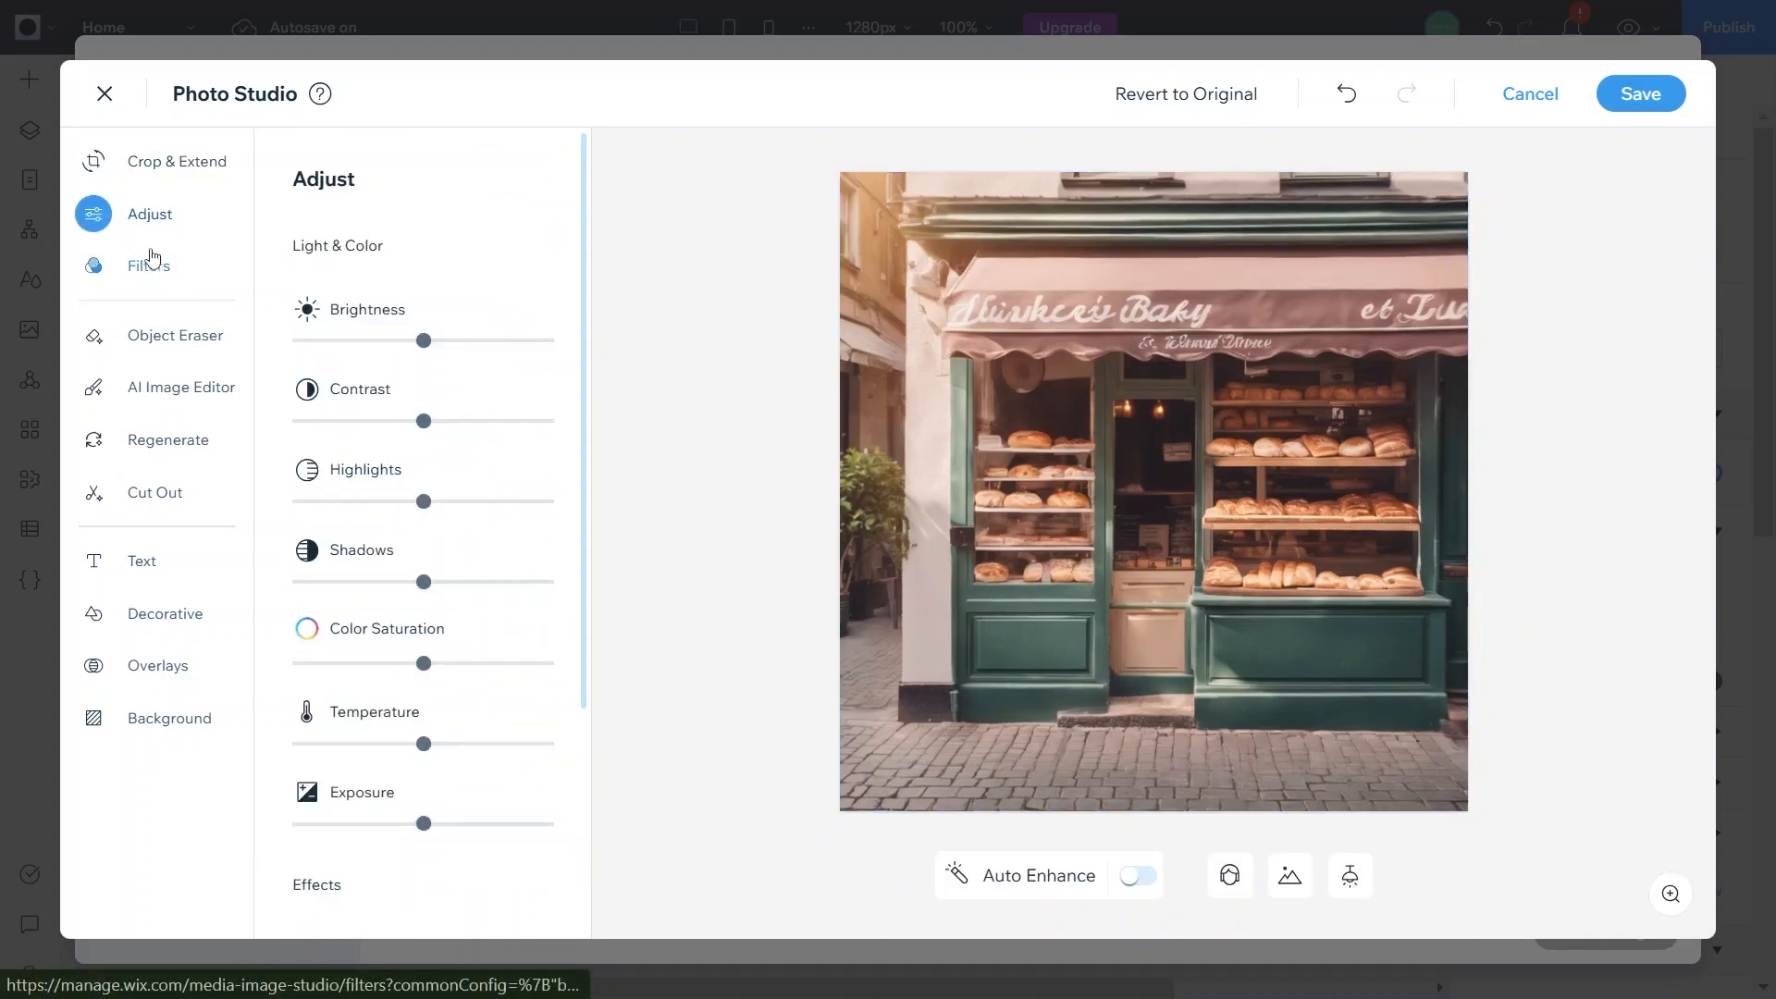
pyautogui.scroll(-2, 365, 314)
pyautogui.scroll(2, 365, 296)
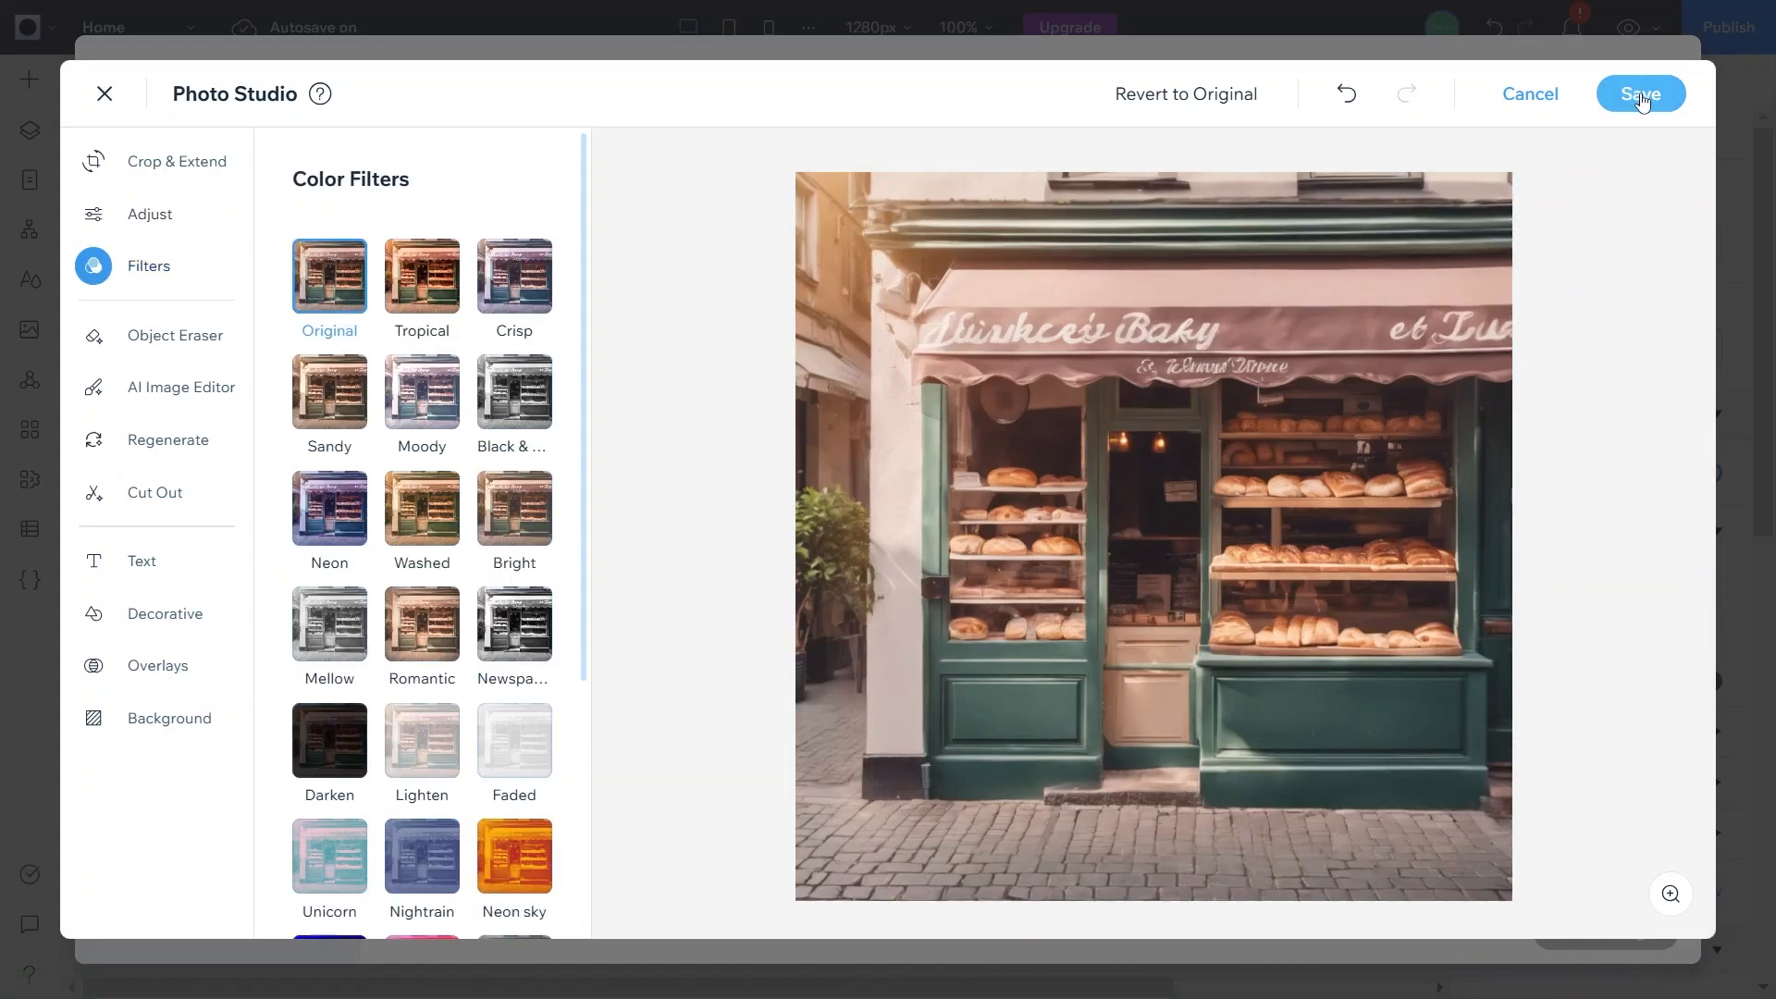
pyautogui.click(1643, 105)
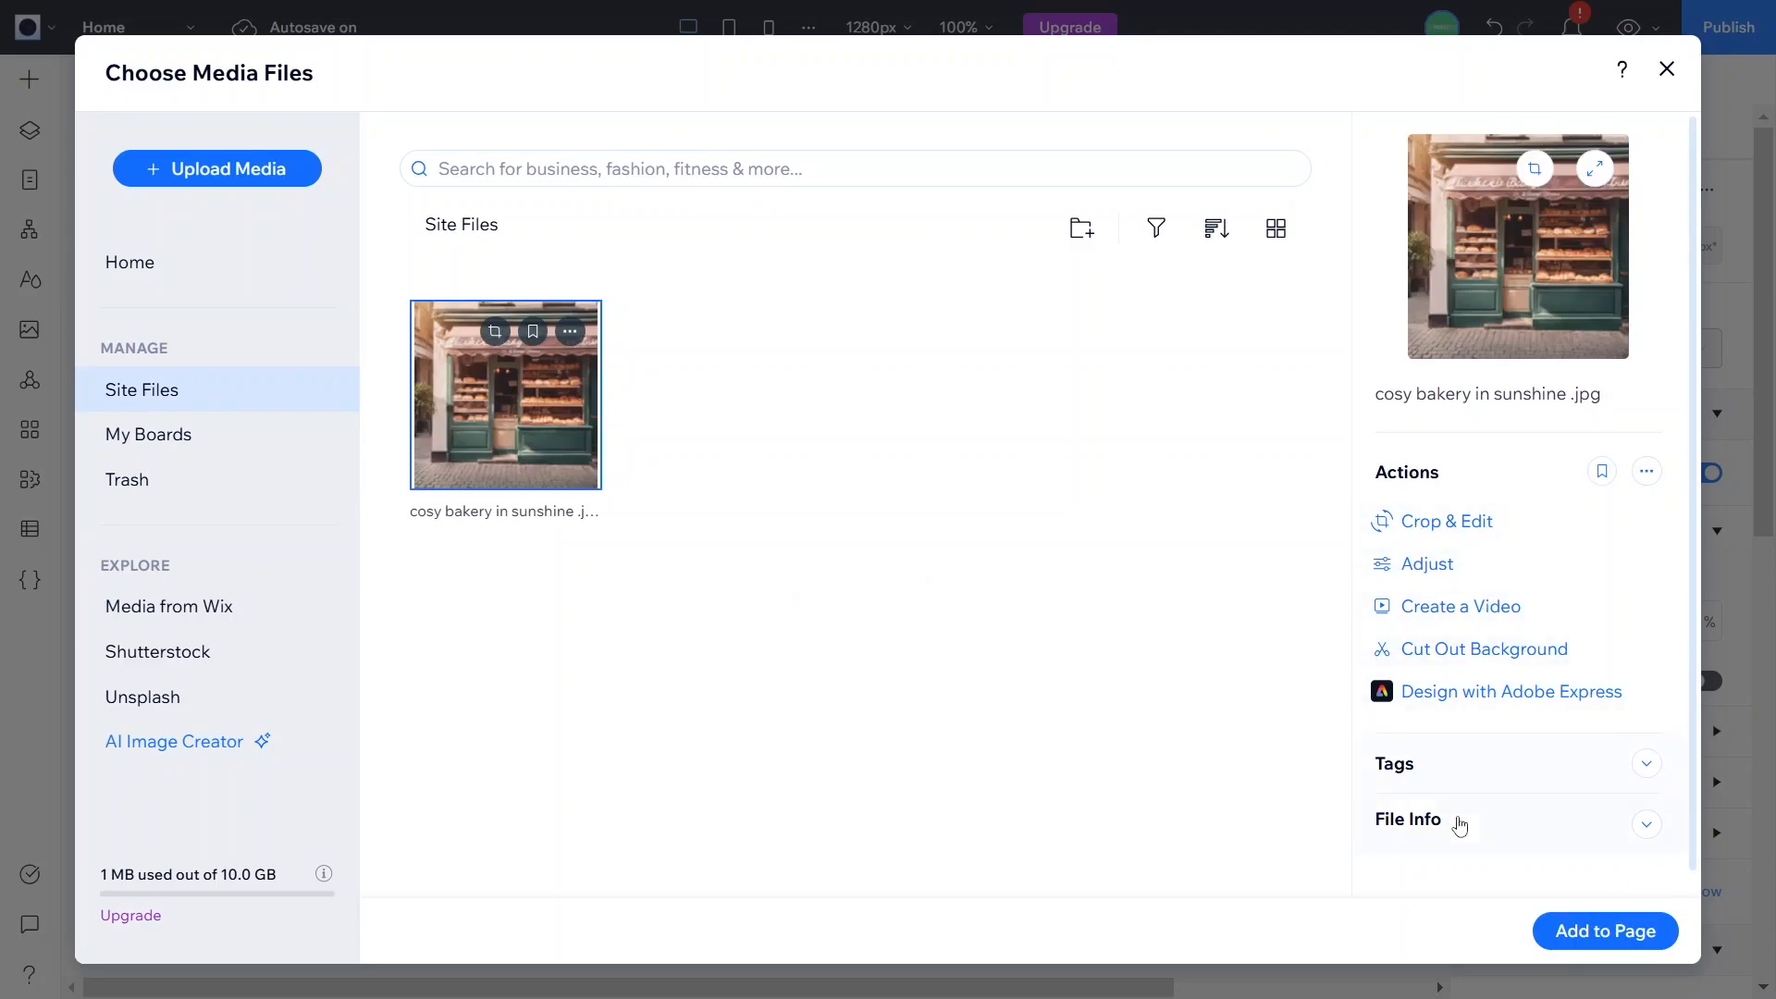
# Step: Examine the tags assigned to the saved bakery image in its file details
pyautogui.click(1459, 778)
pyautogui.scroll(-3, 1460, 779)
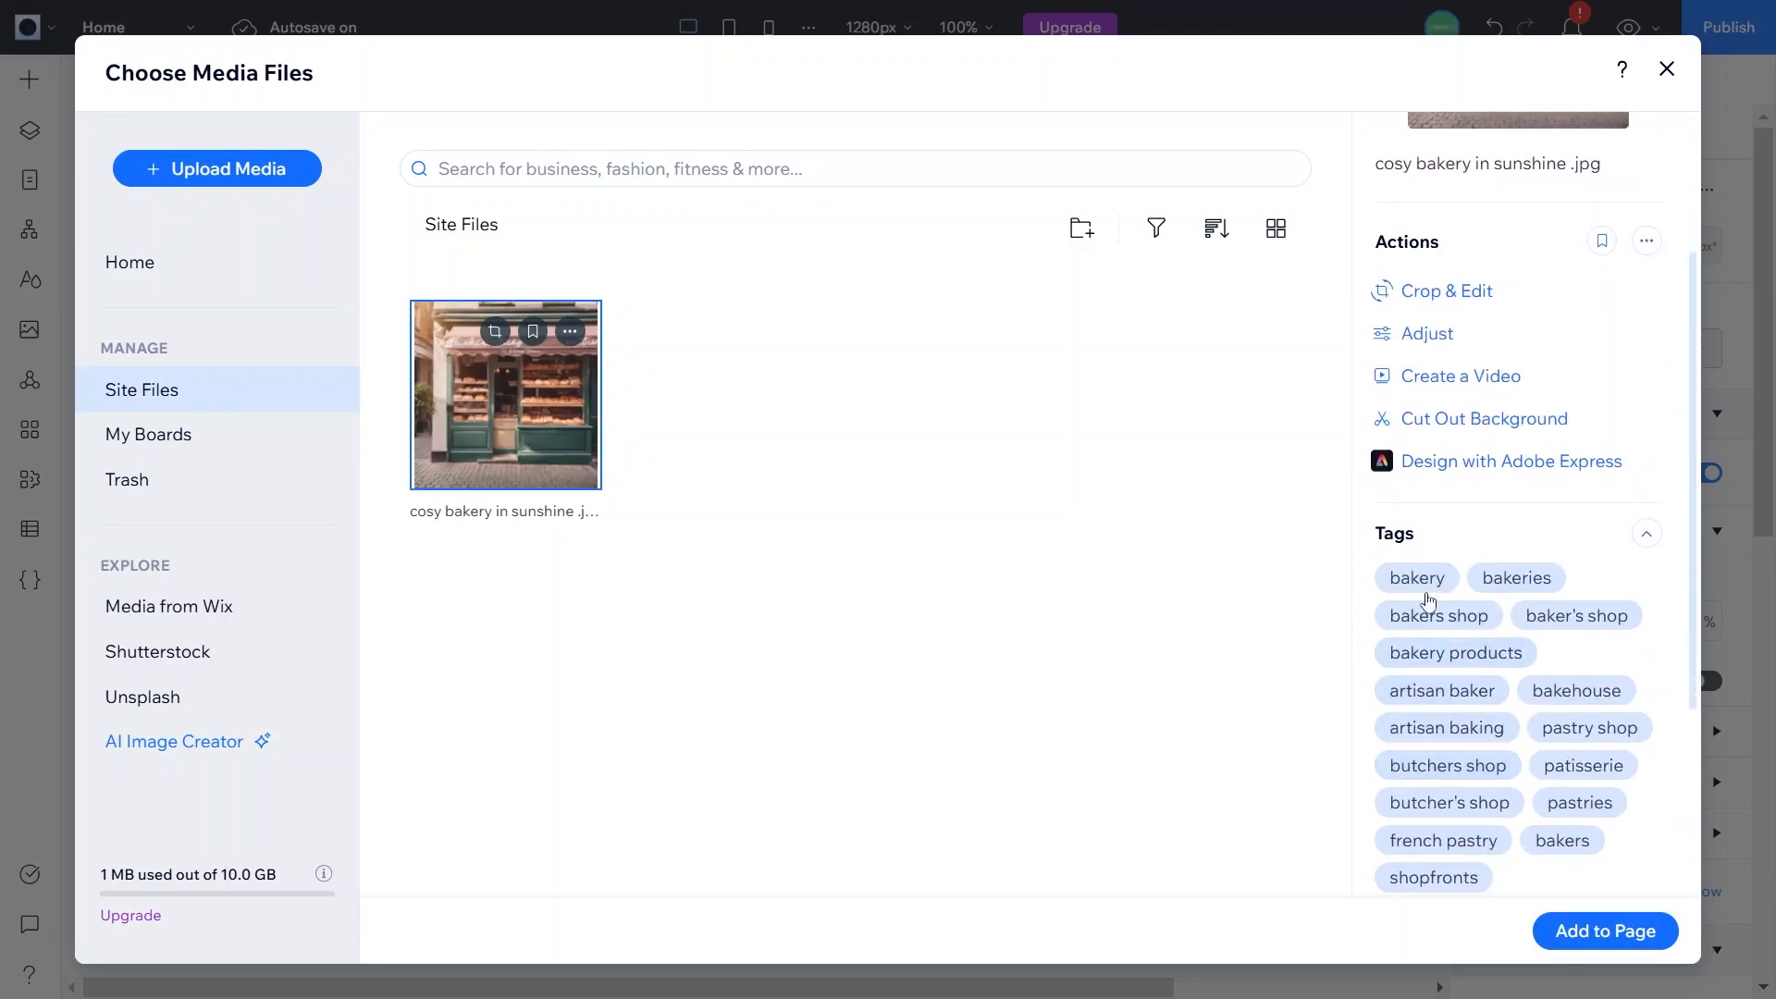
pyautogui.scroll(-4, 1467, 682)
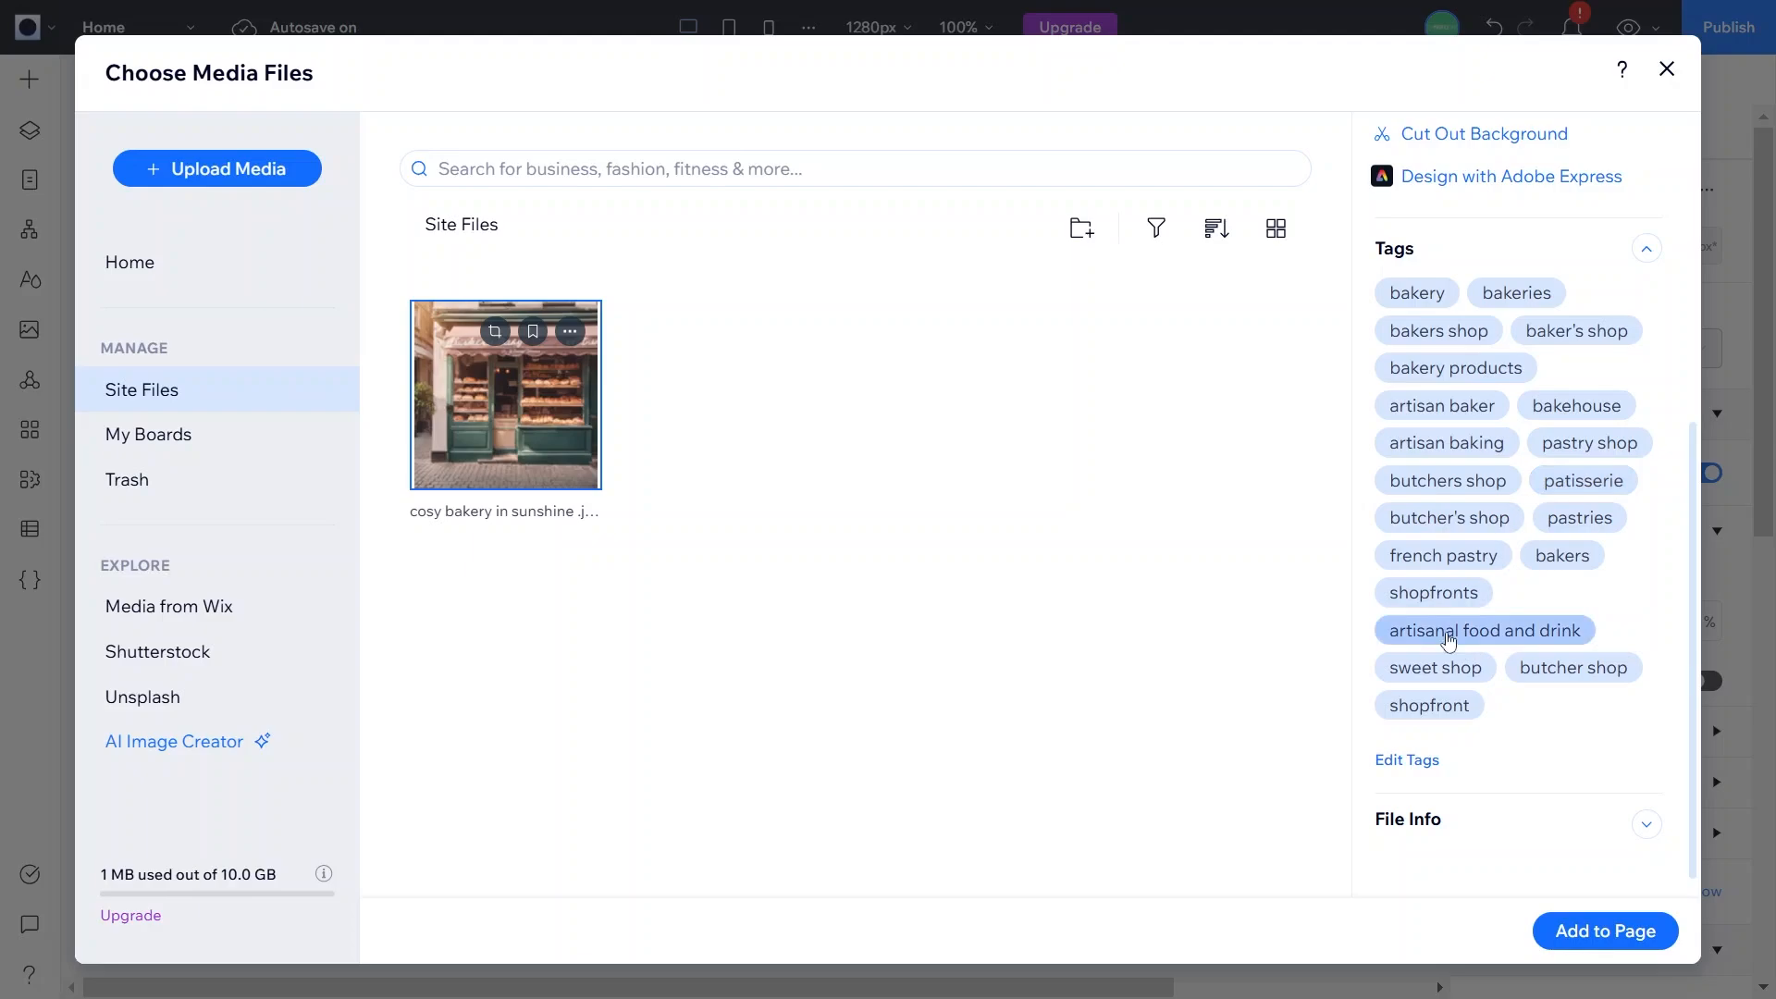
pyautogui.click(1393, 761)
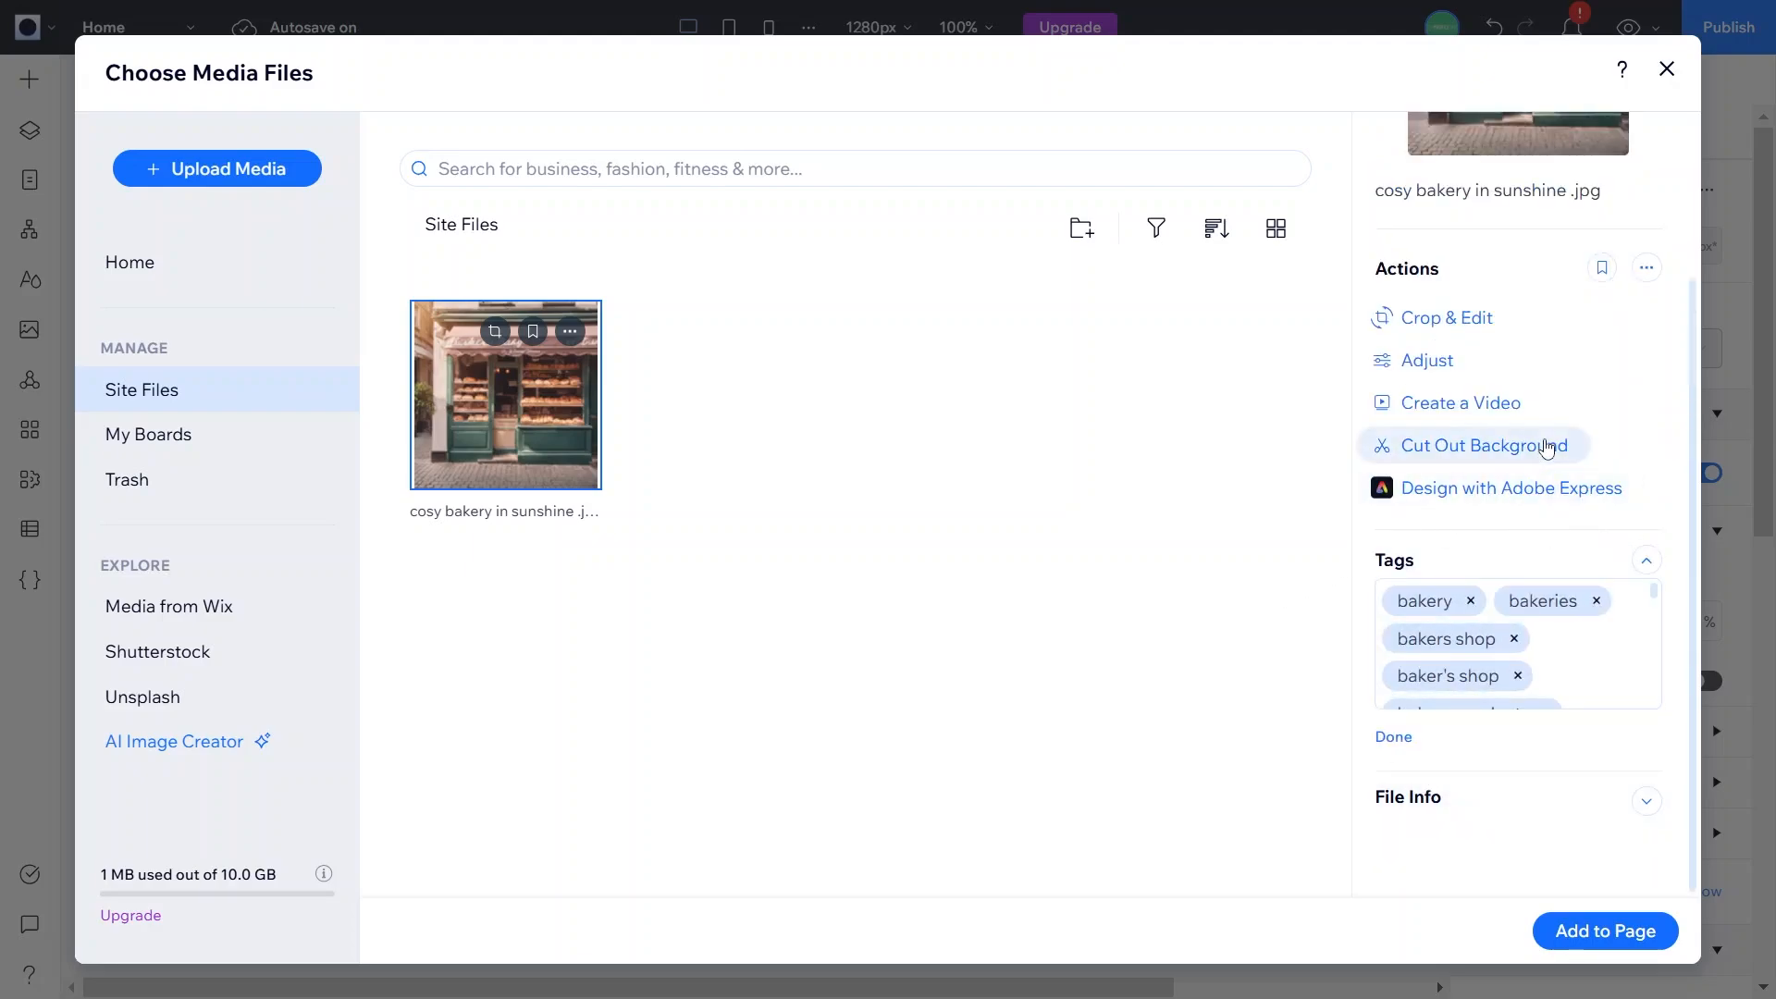
pyautogui.click(1228, 467)
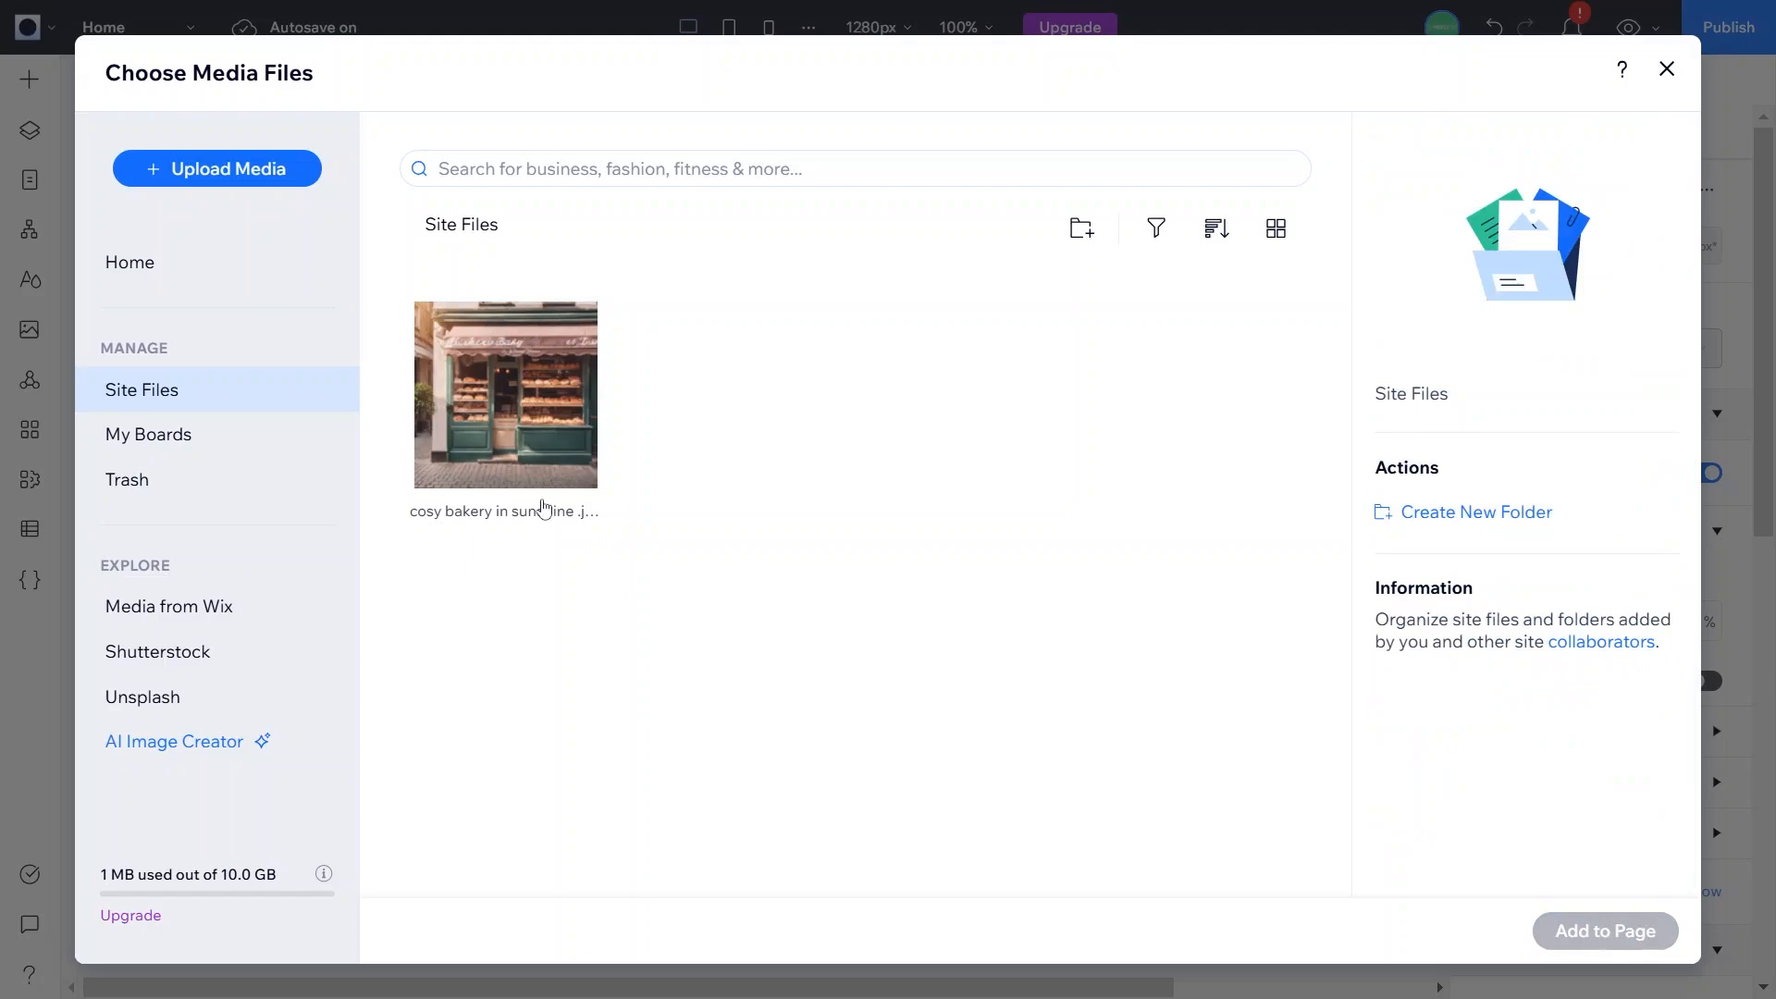
pyautogui.click(538, 500)
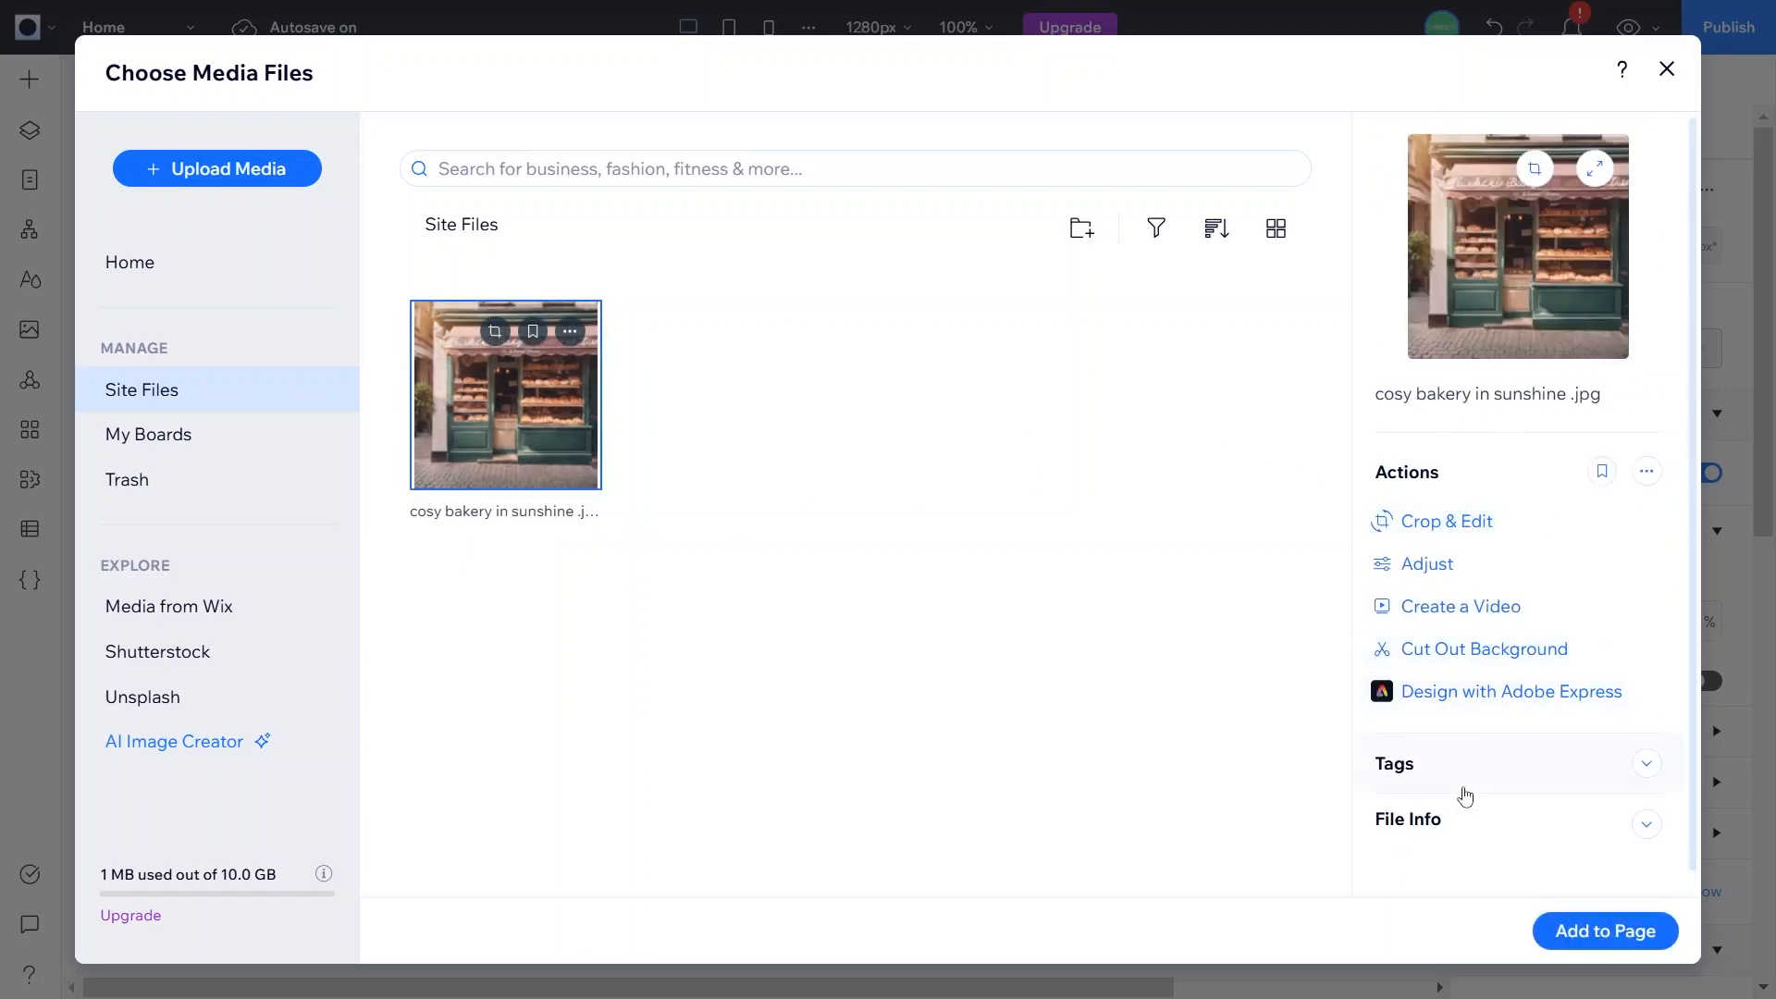
pyautogui.click(1459, 781)
pyautogui.scroll(-2, 1466, 758)
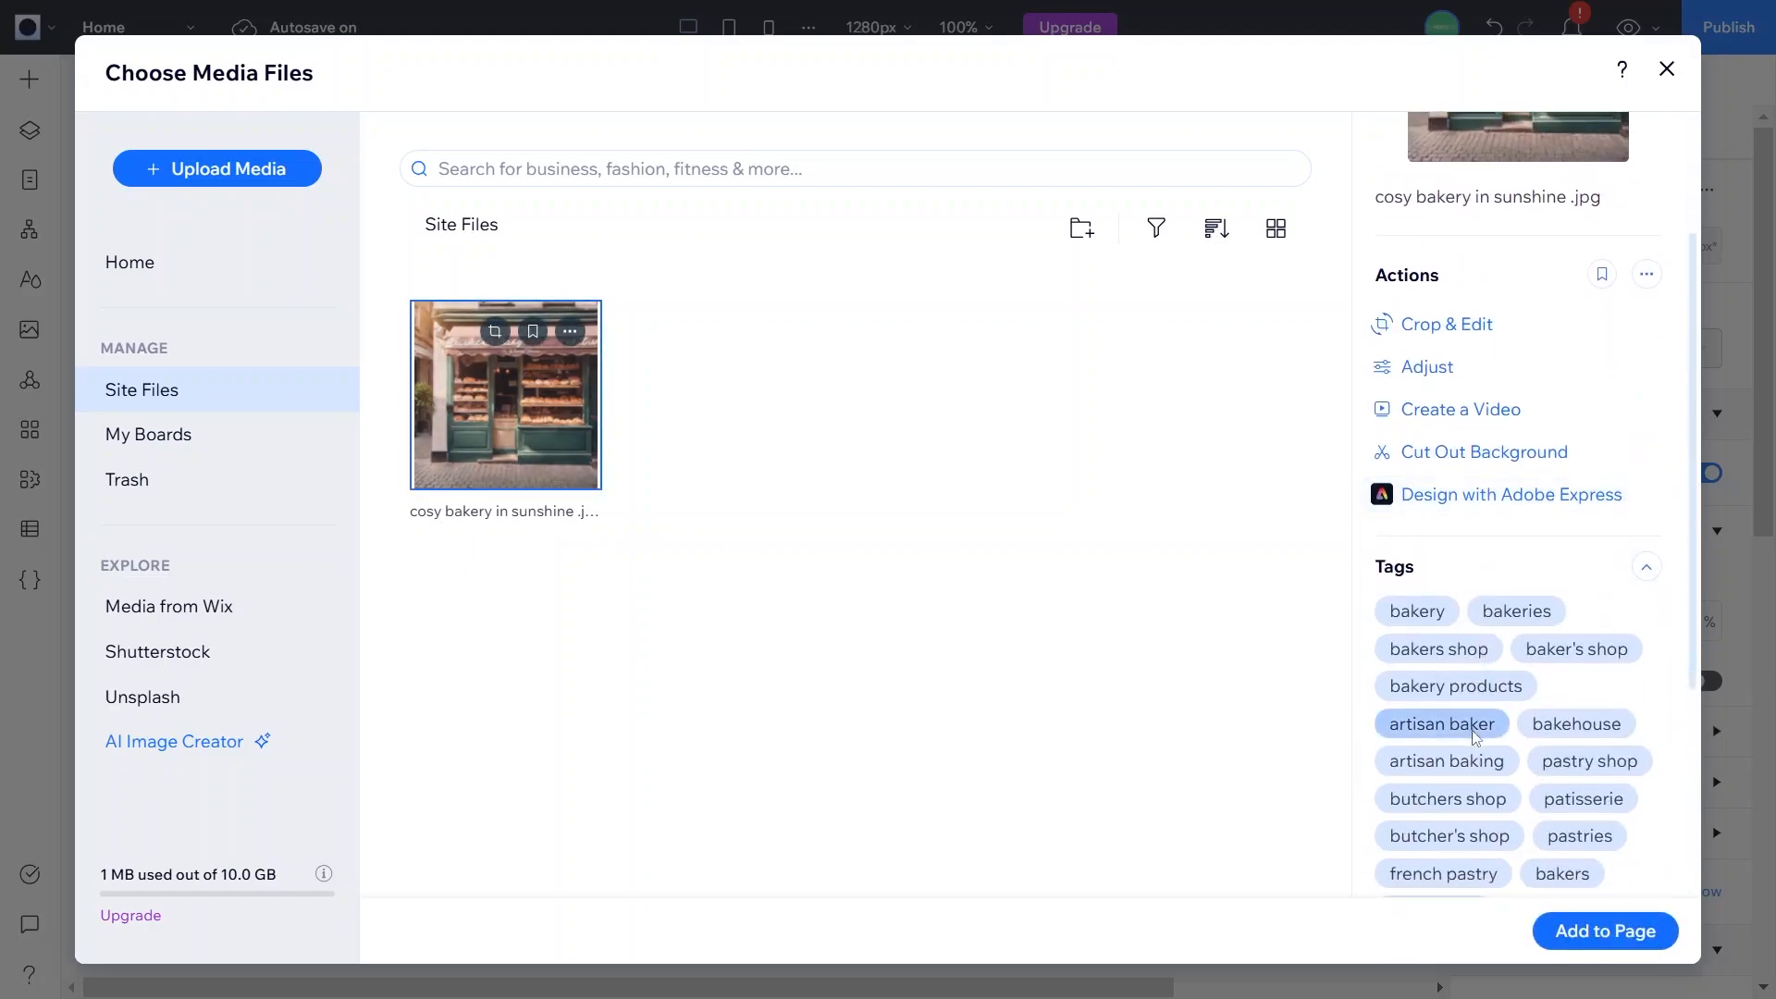
# Step: Add the saved "cosy bakery in sunshine" image to the page in the grid's upper-left cell
pyautogui.click(1473, 735)
pyautogui.click(537, 314)
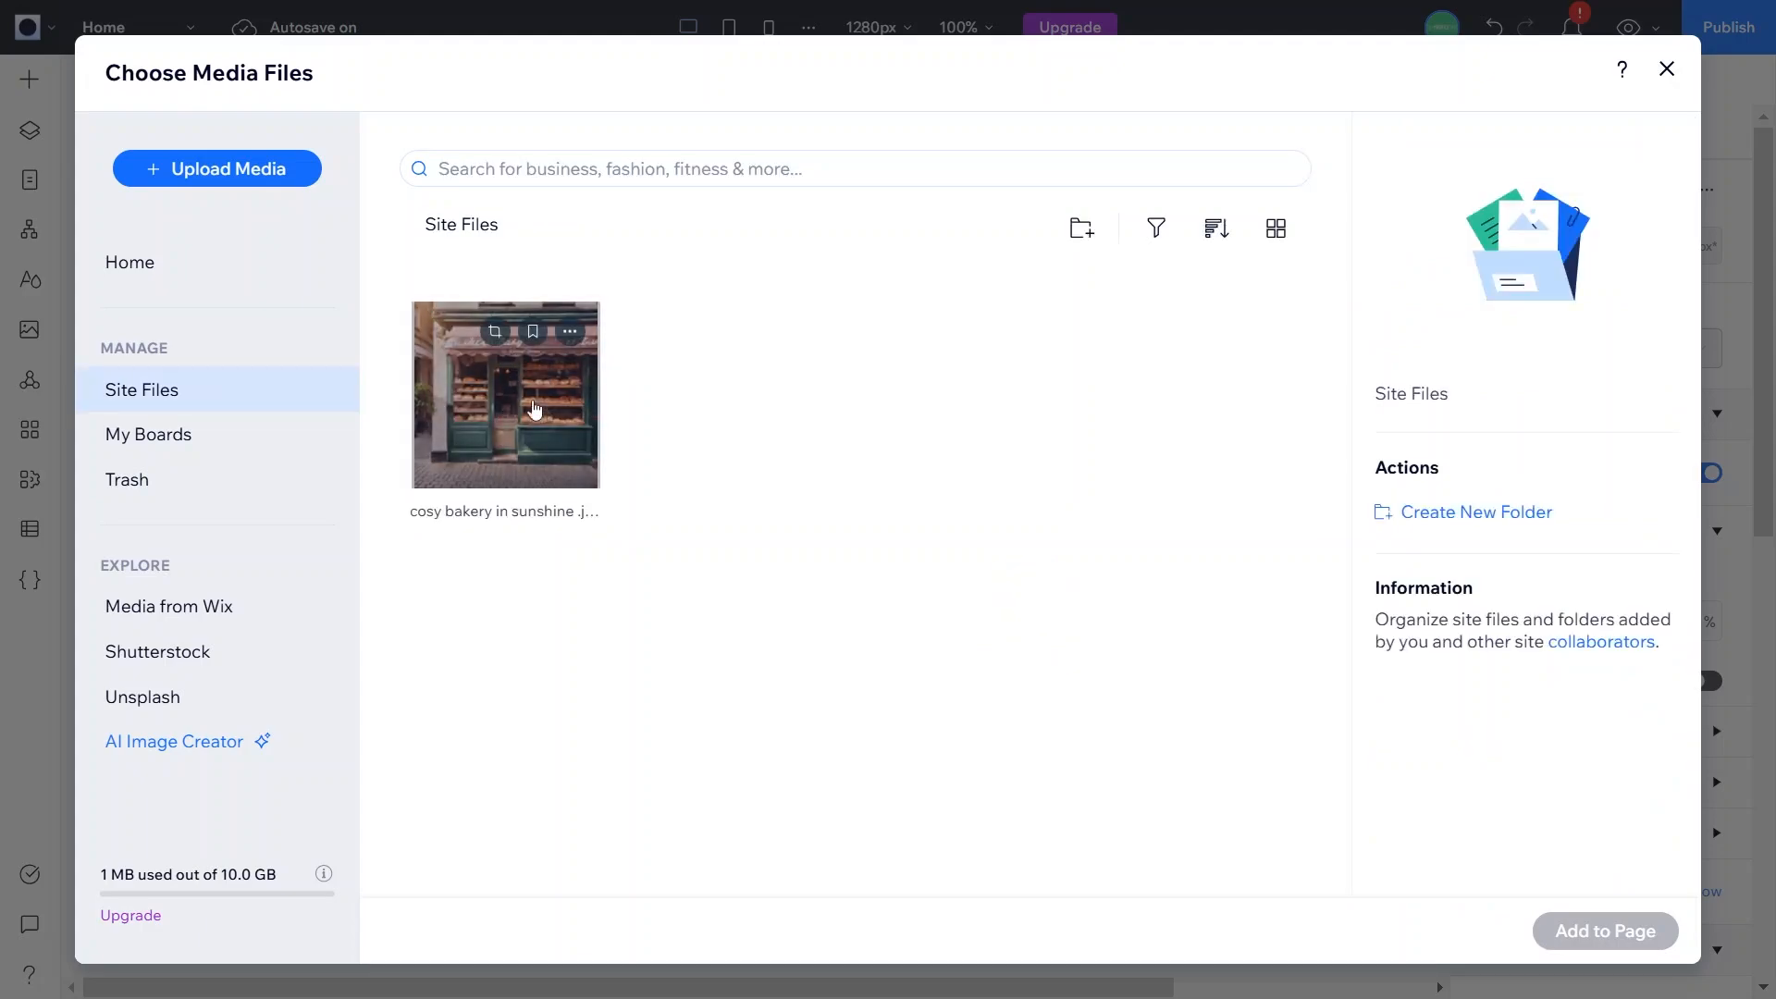
pyautogui.click(1605, 930)
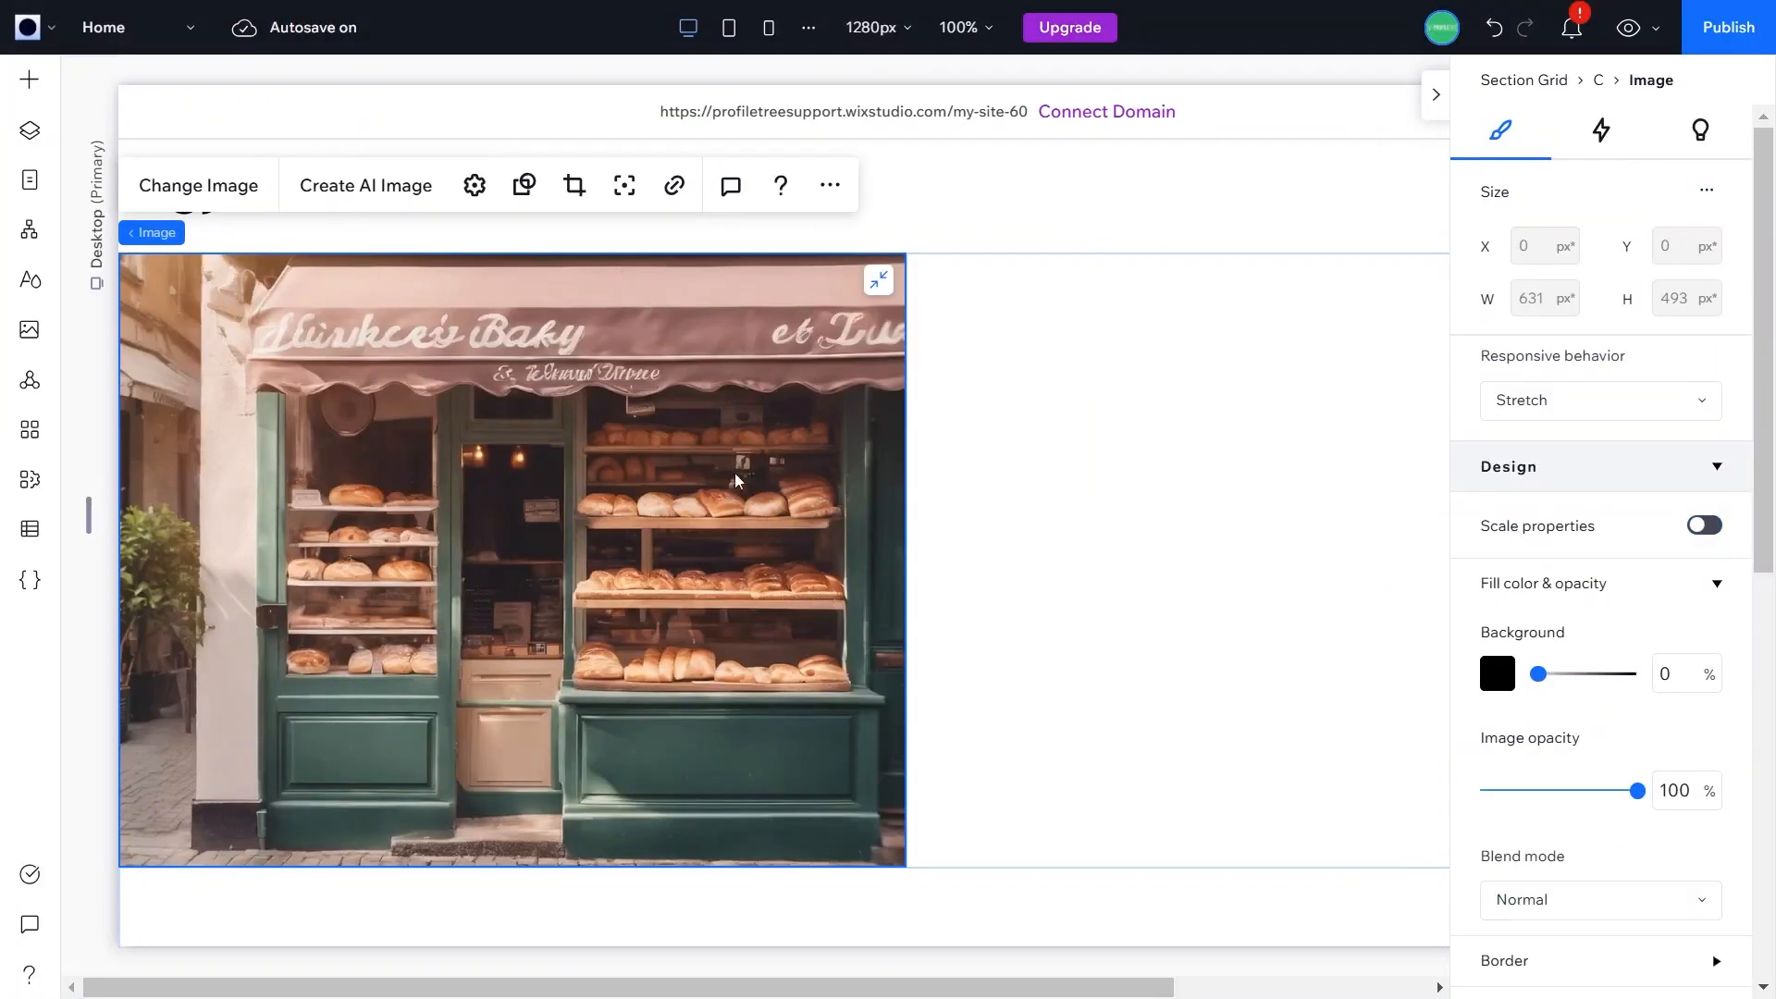
# Step: Add a Paragraph 1 text element to the empty grid cell beside the bakery image
pyautogui.click(1124, 589)
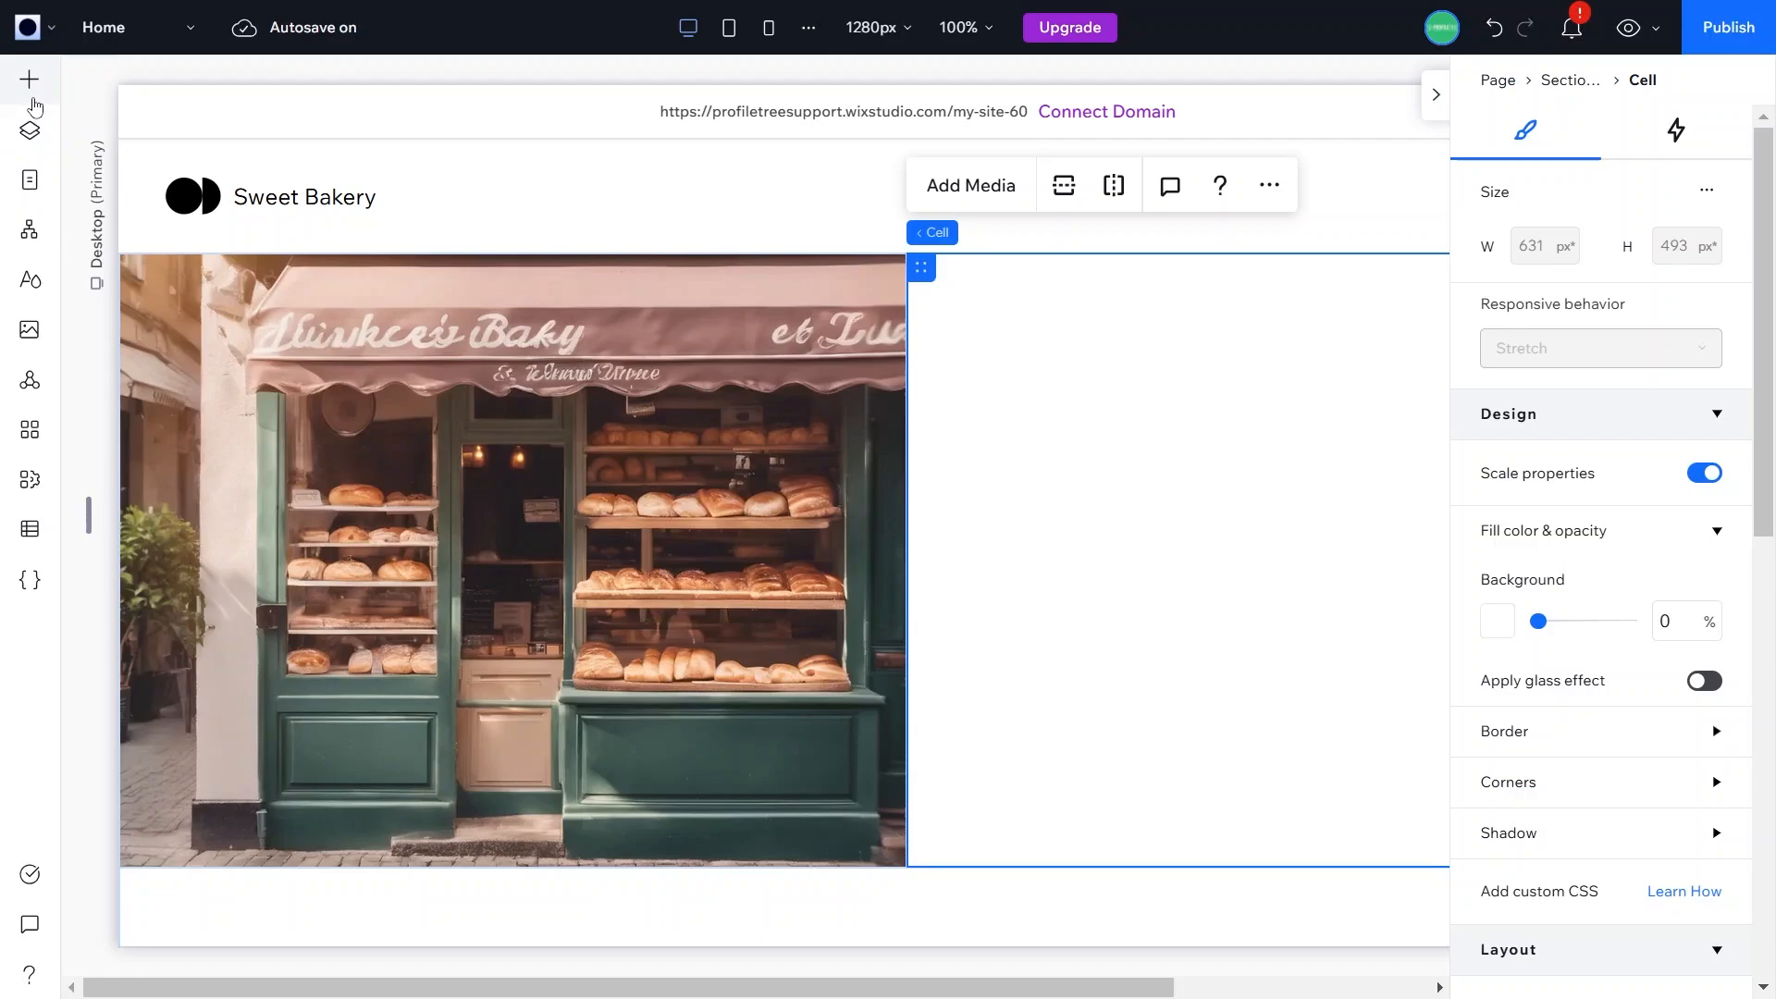
pyautogui.click(30, 97)
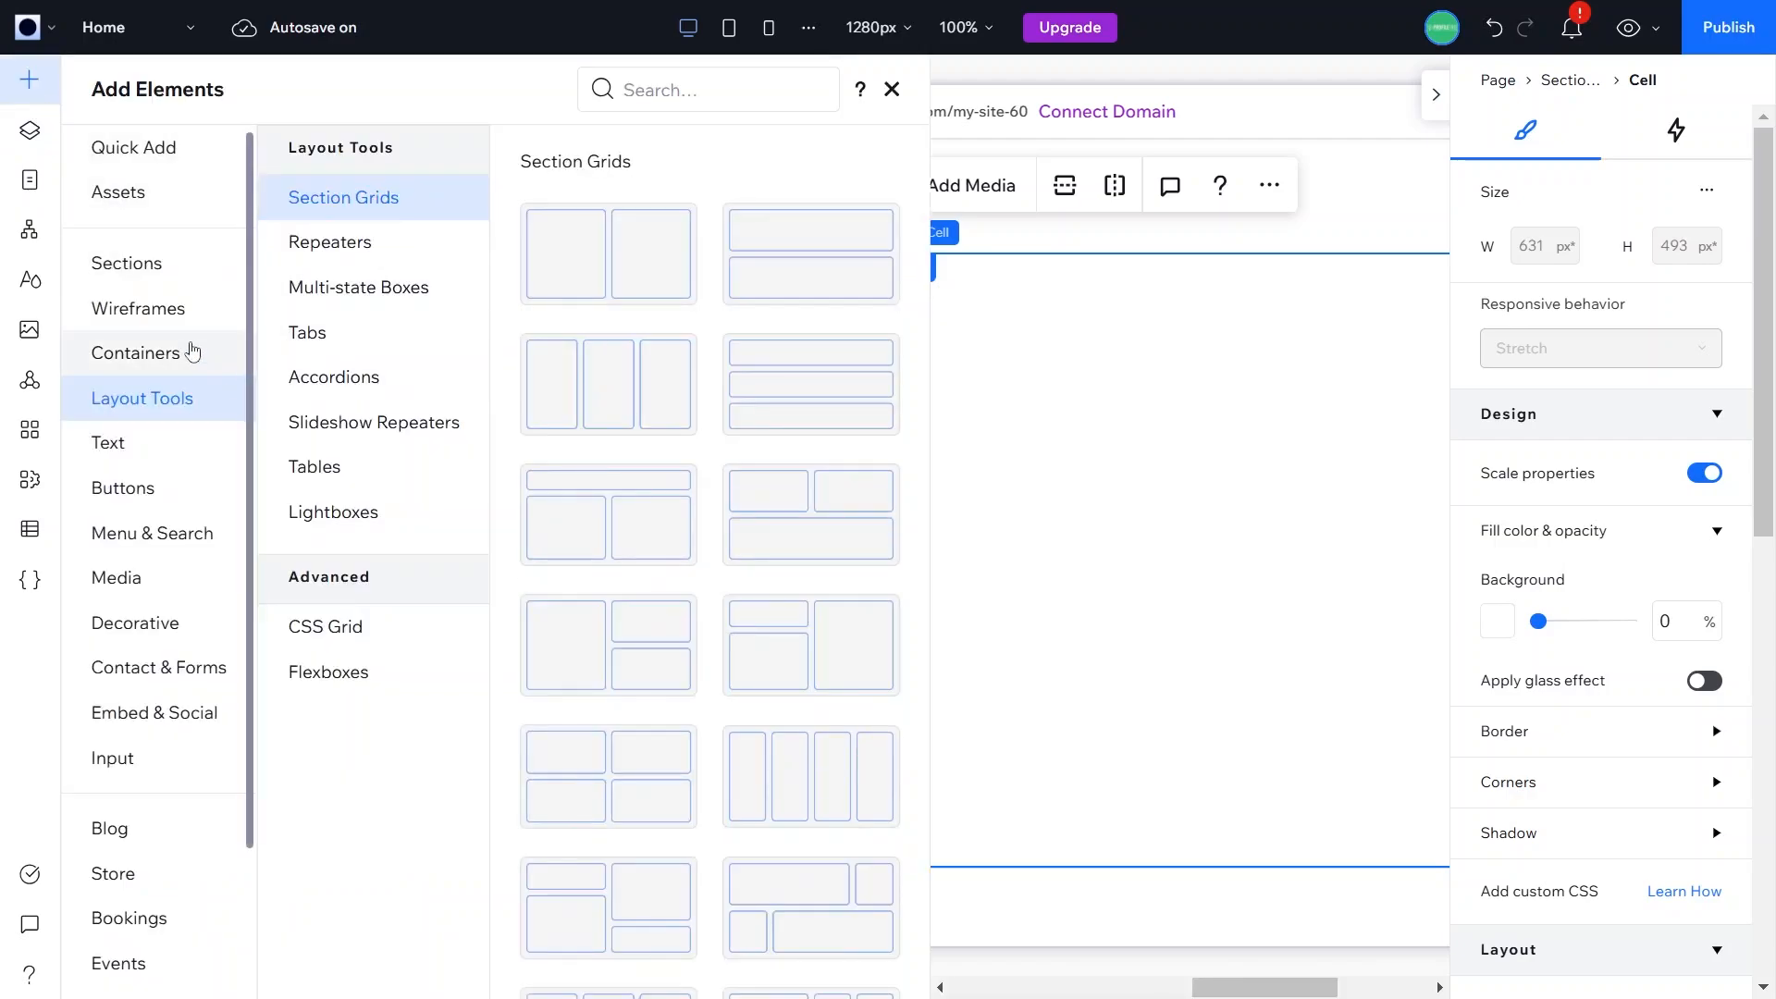
pyautogui.click(127, 463)
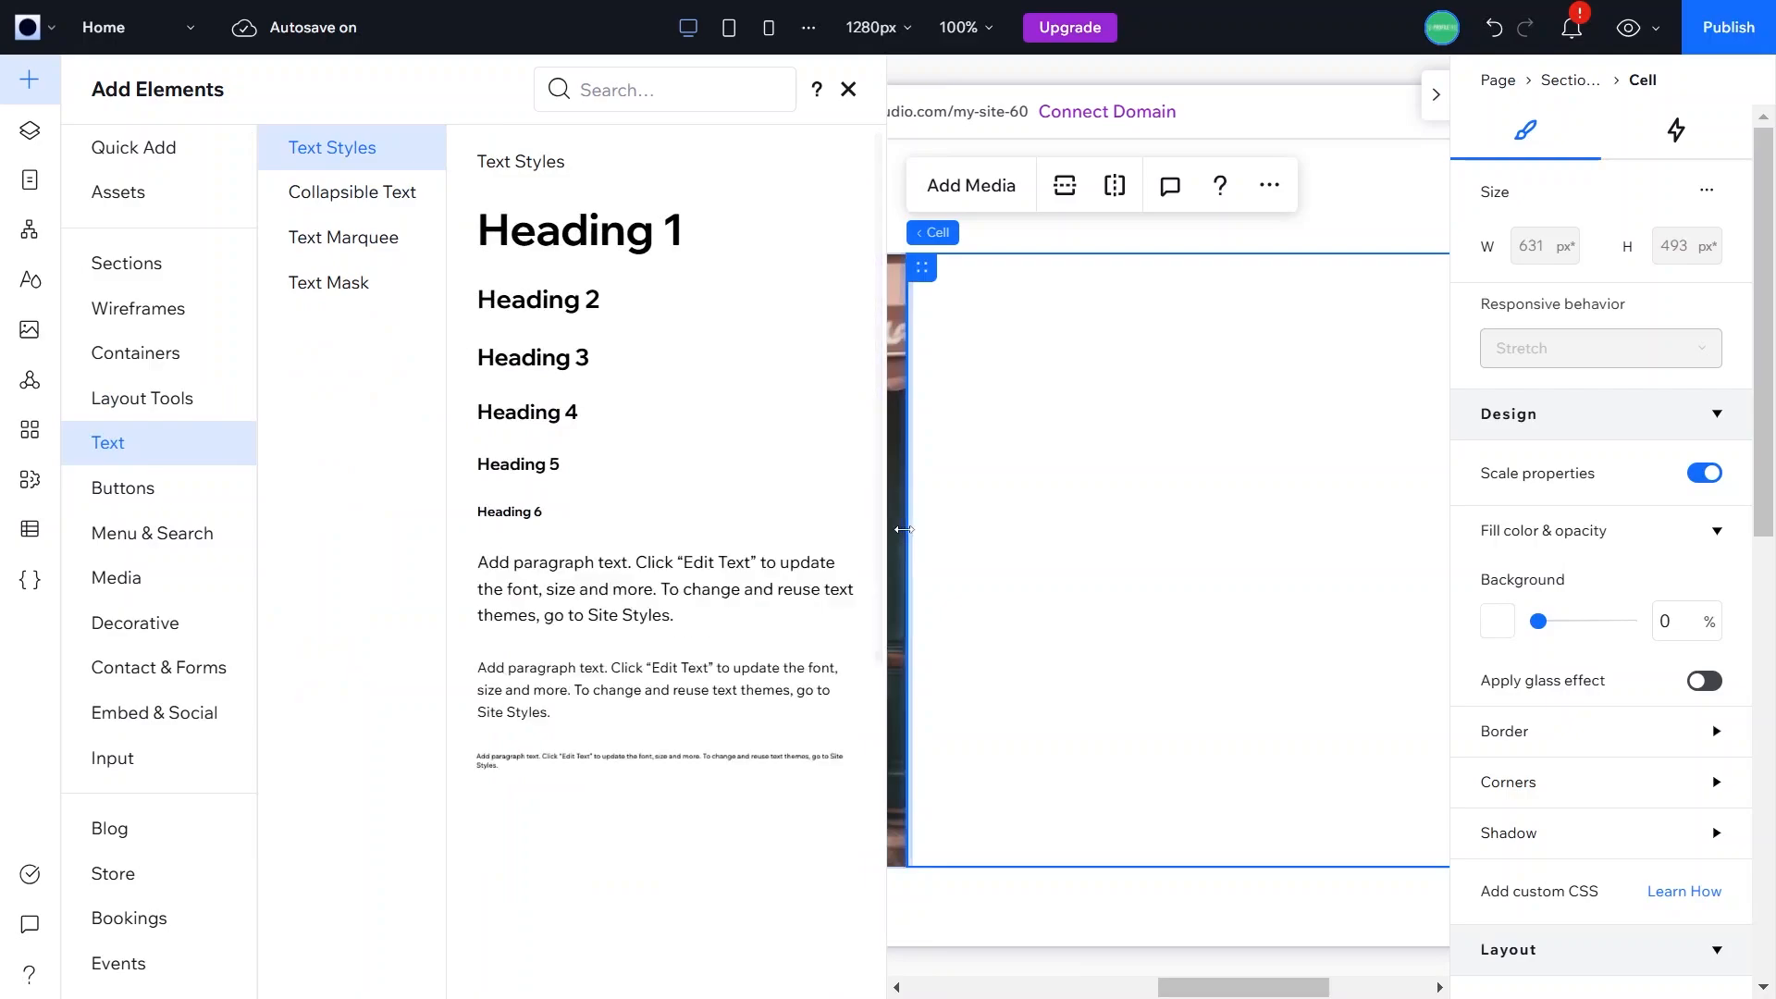
pyautogui.moveTo(574, 592); pyautogui.dragTo(1228, 549)
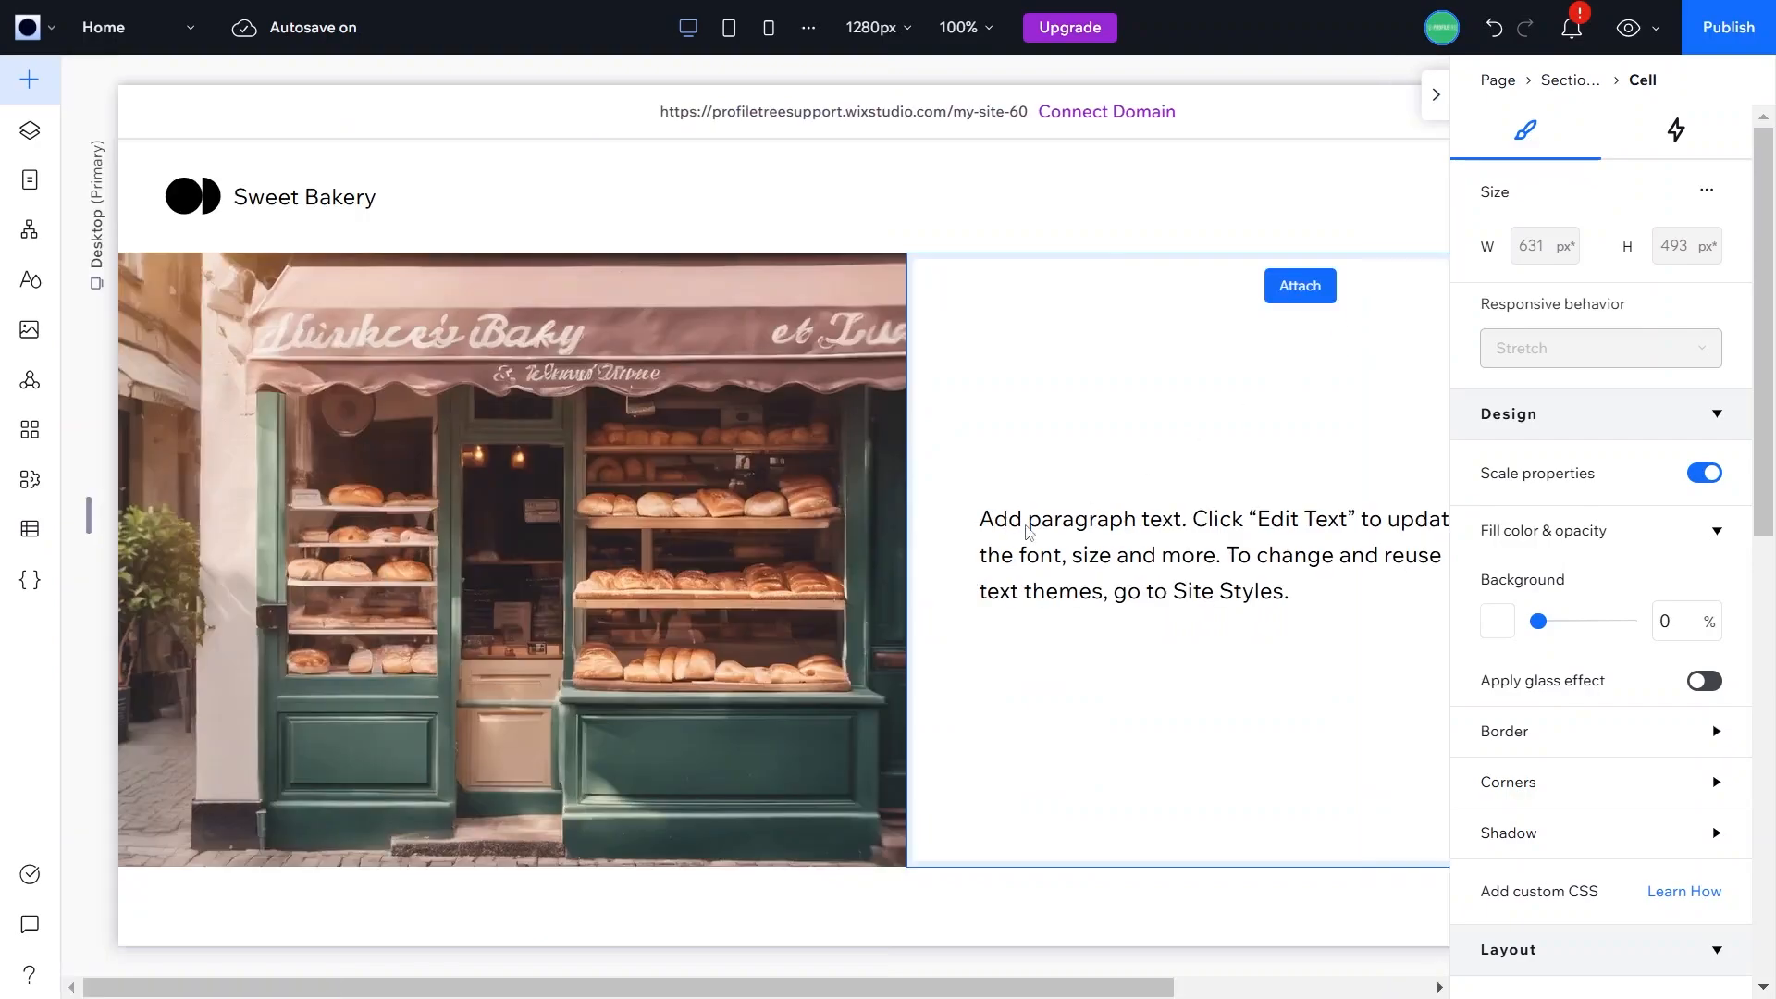
# Step: Start creating AI text for the new paragraph, with the business type "Bakery store promiting online"
pyautogui.click(1064, 520)
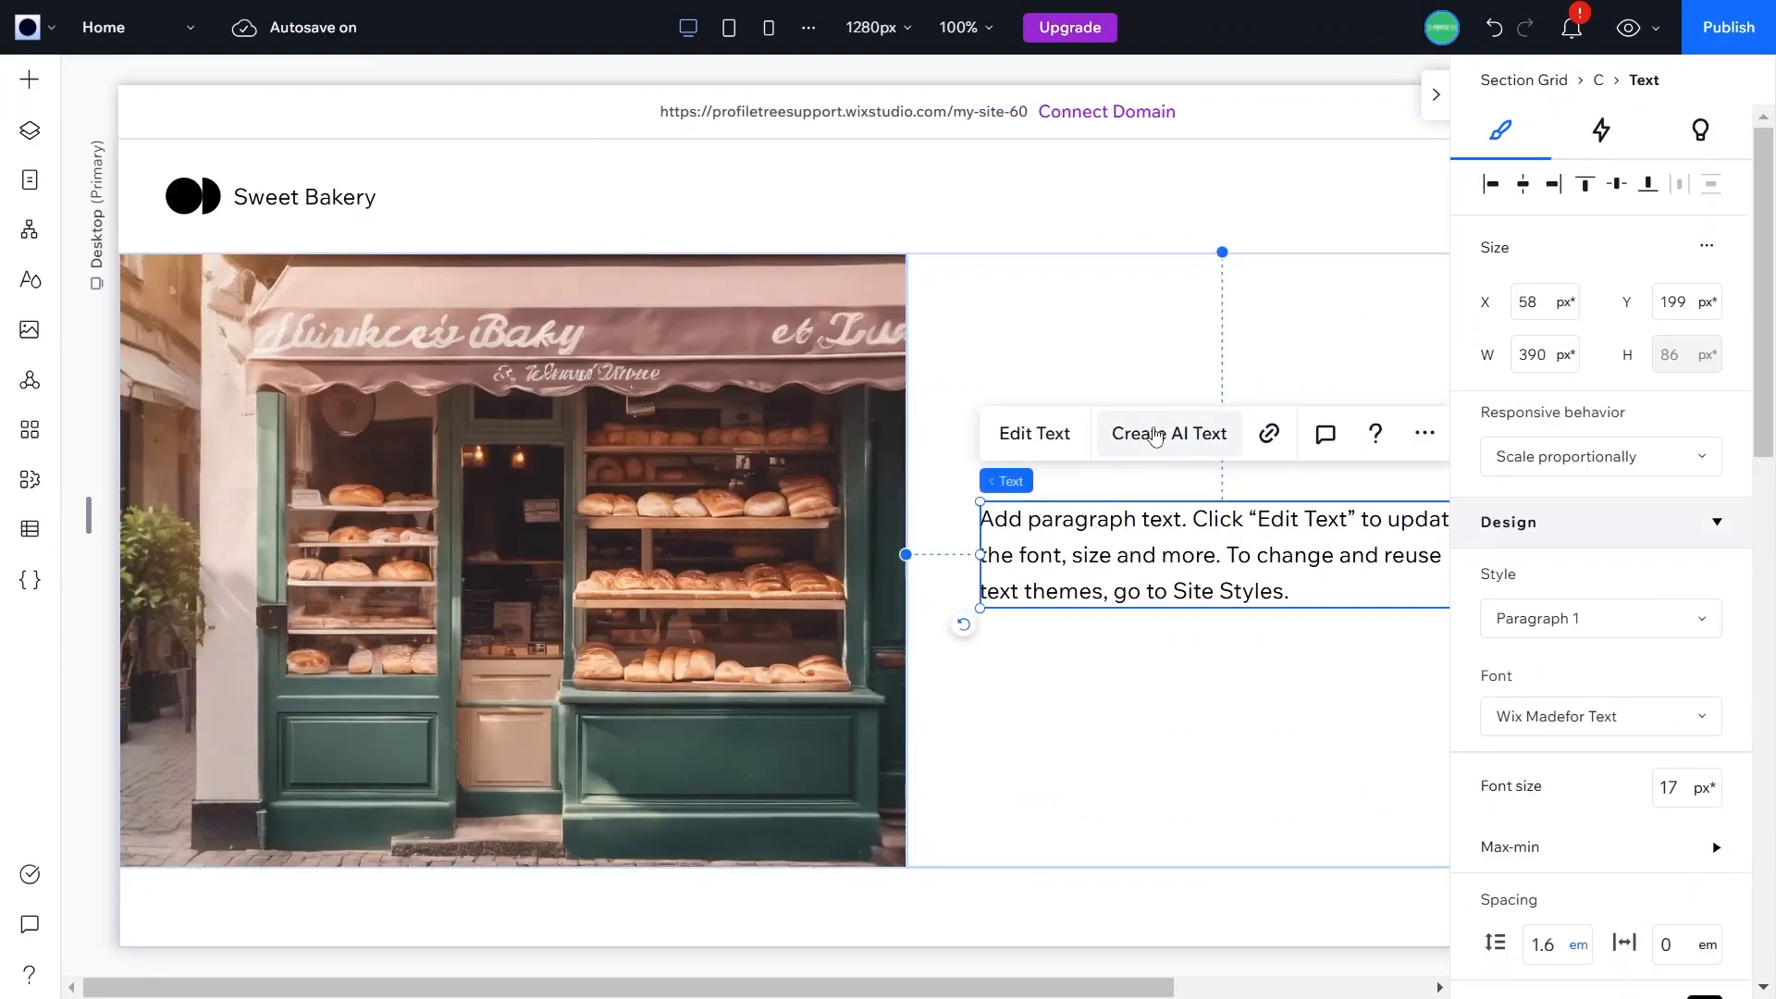
pyautogui.click(1156, 437)
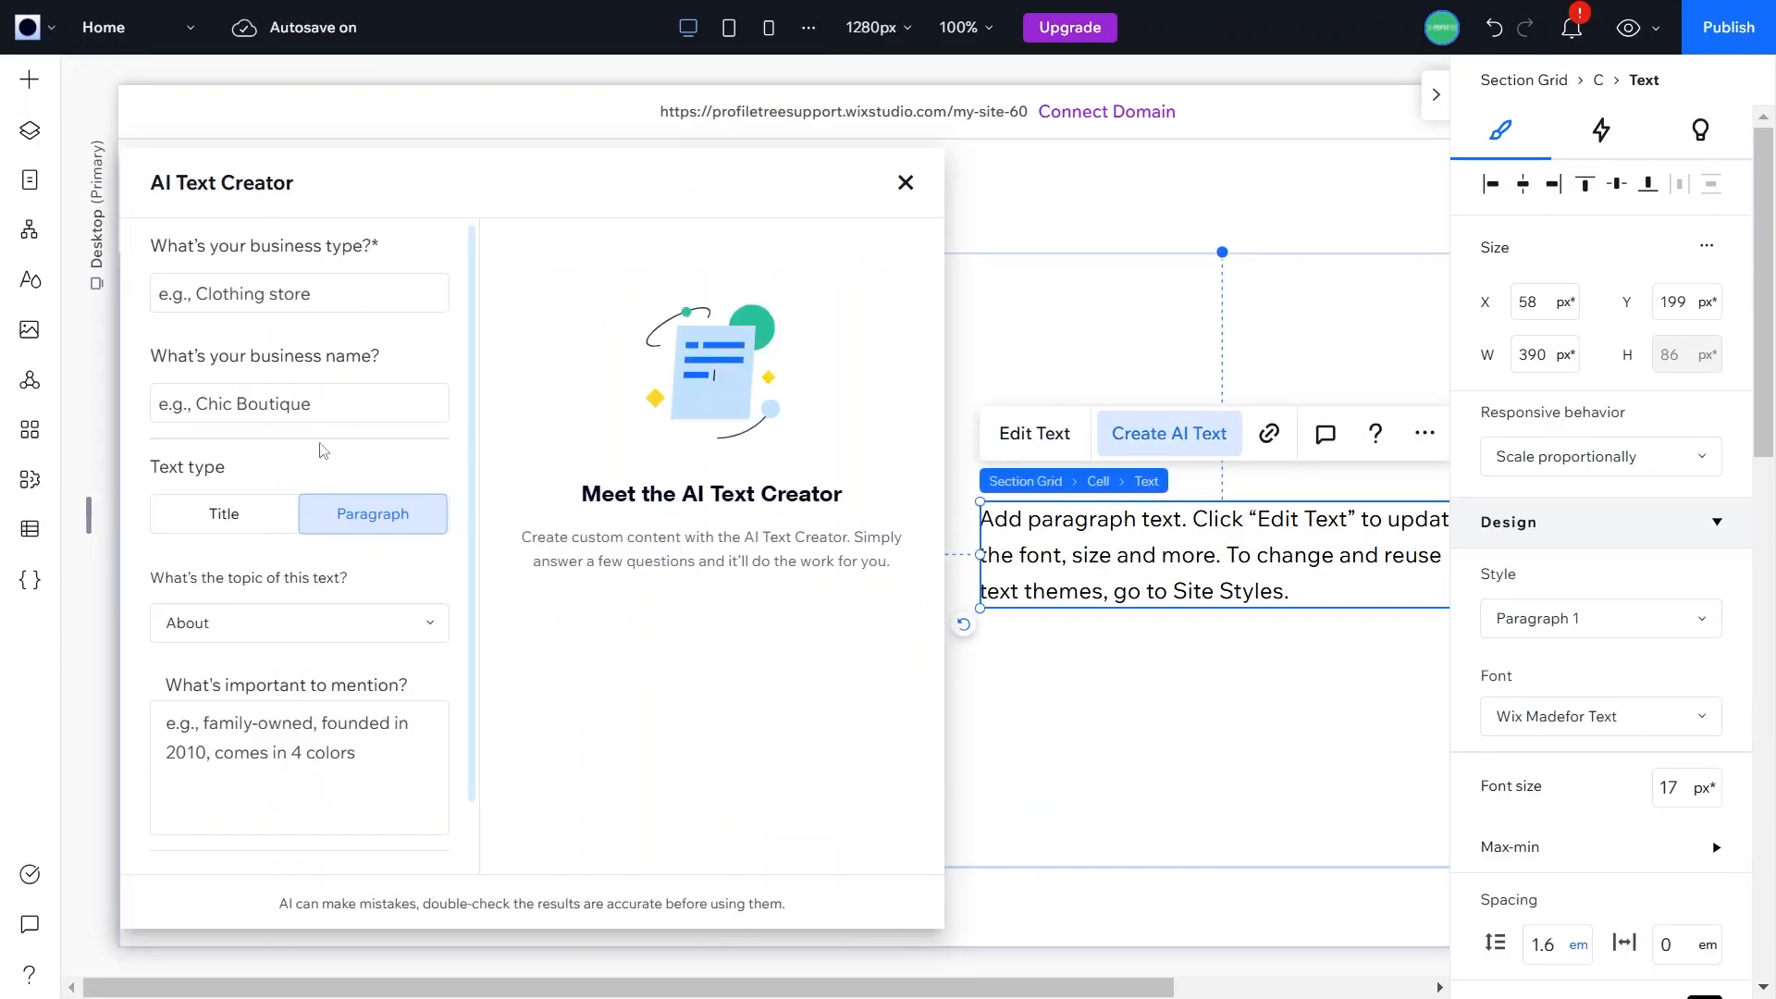
pyautogui.click(296, 300)
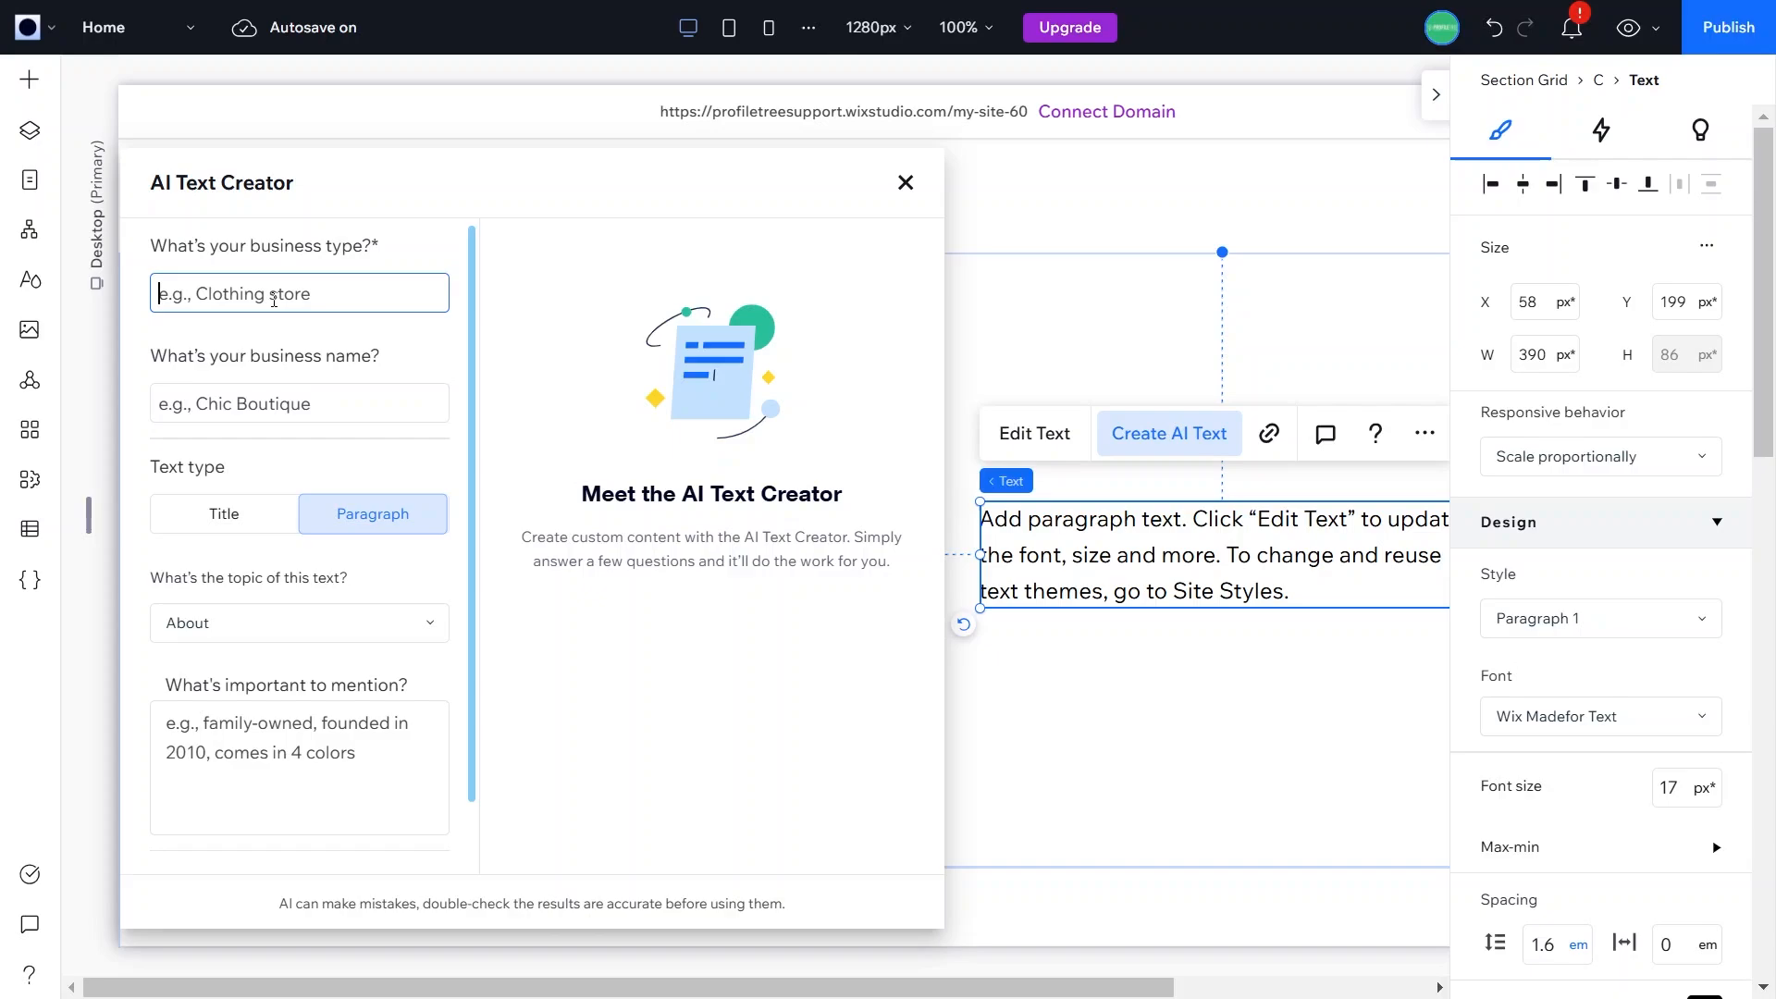
pyautogui.write('Bakery store promiting onl')
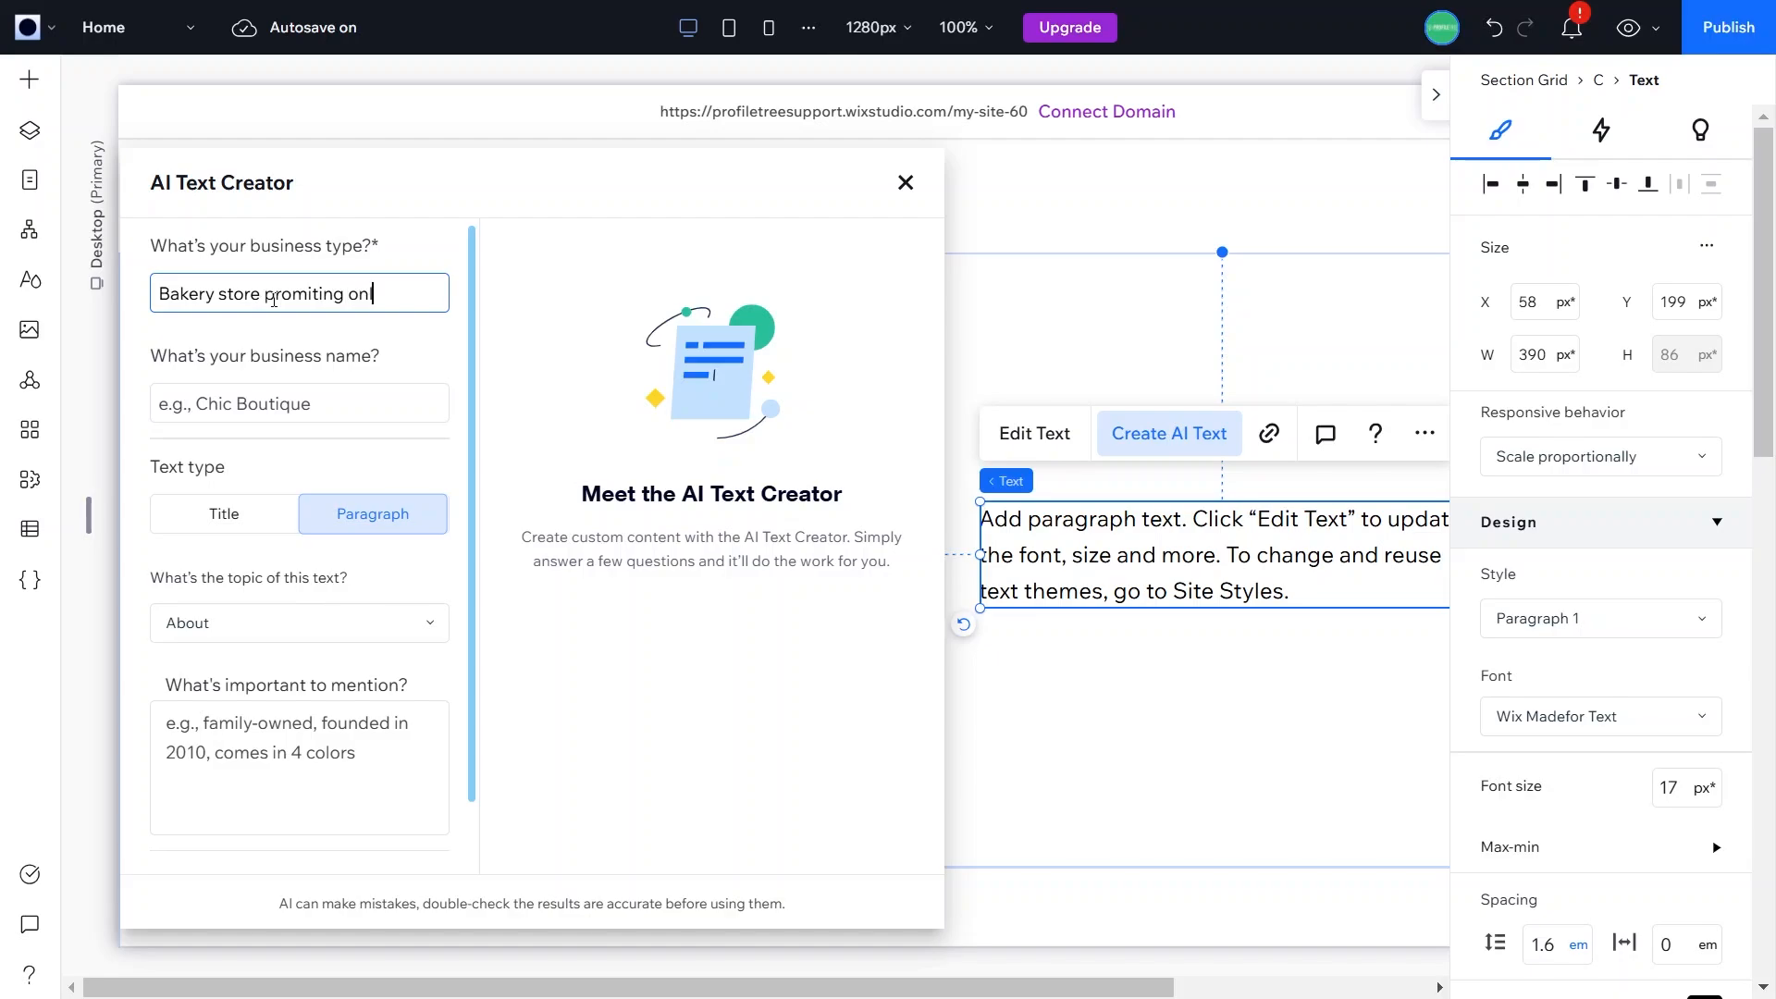
pyautogui.write('ine')
pyautogui.click(309, 414)
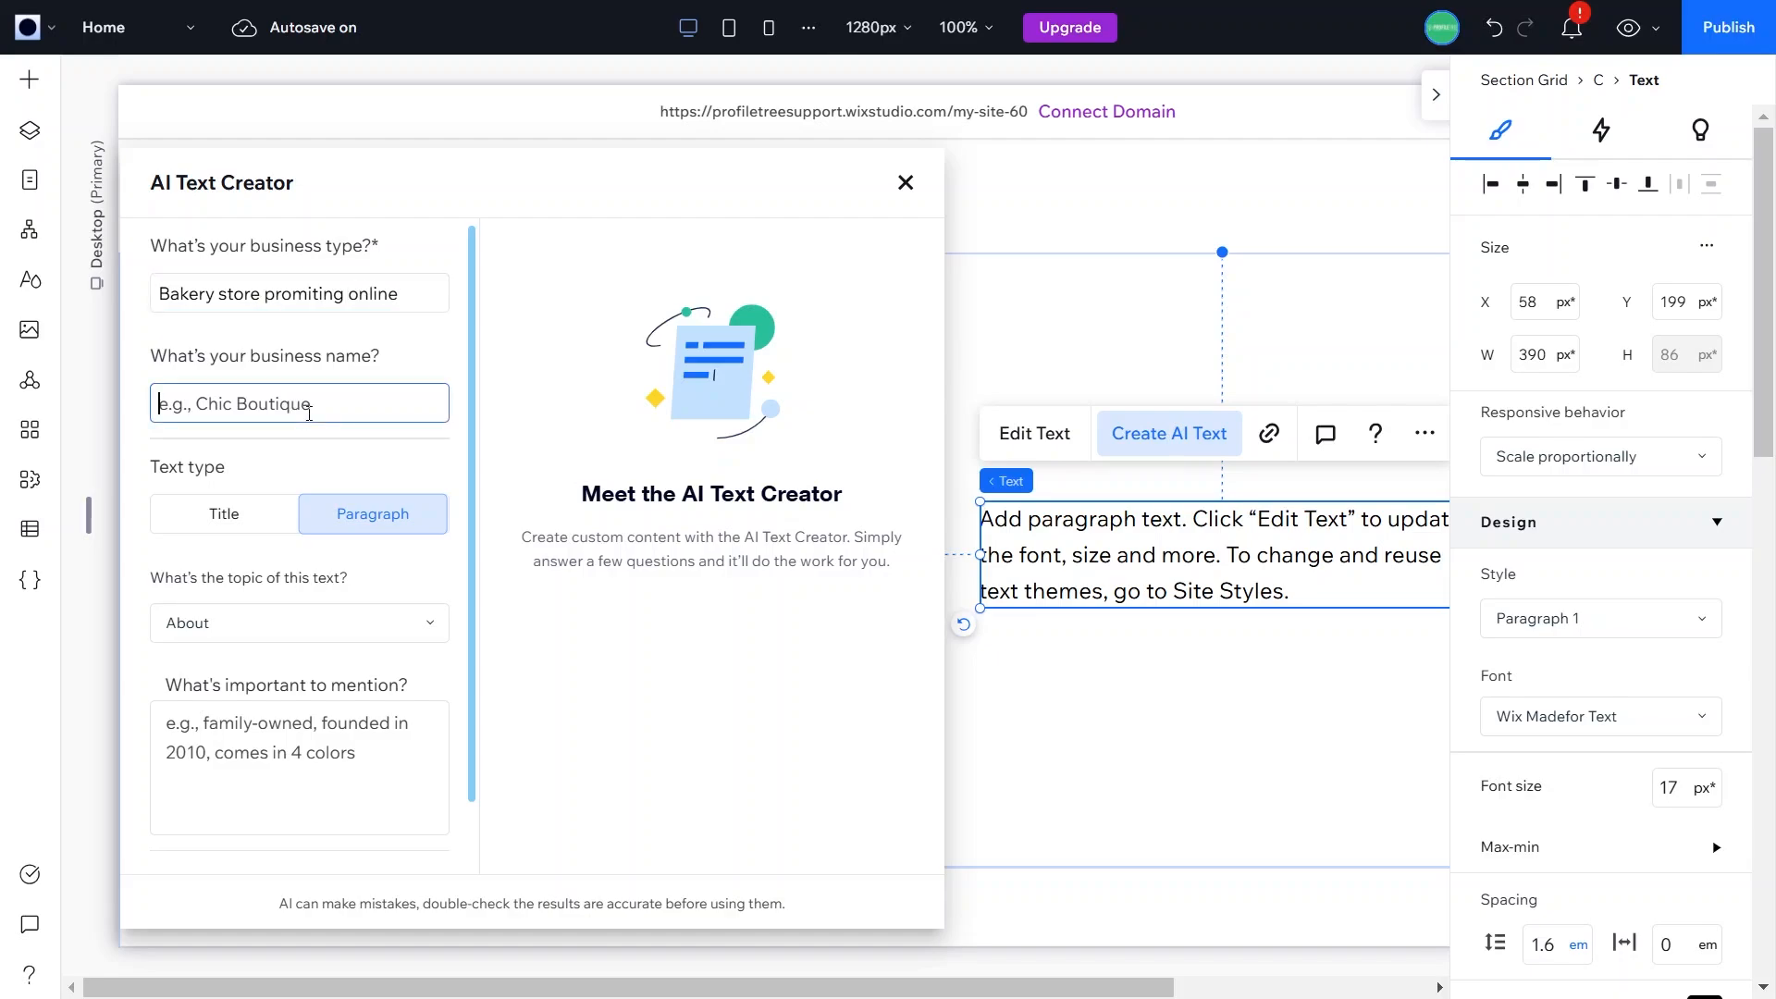
# Step: Close and reopen the AI Text Creator, and enter "Sweet Bakery" as the business name
pyautogui.click(906, 181)
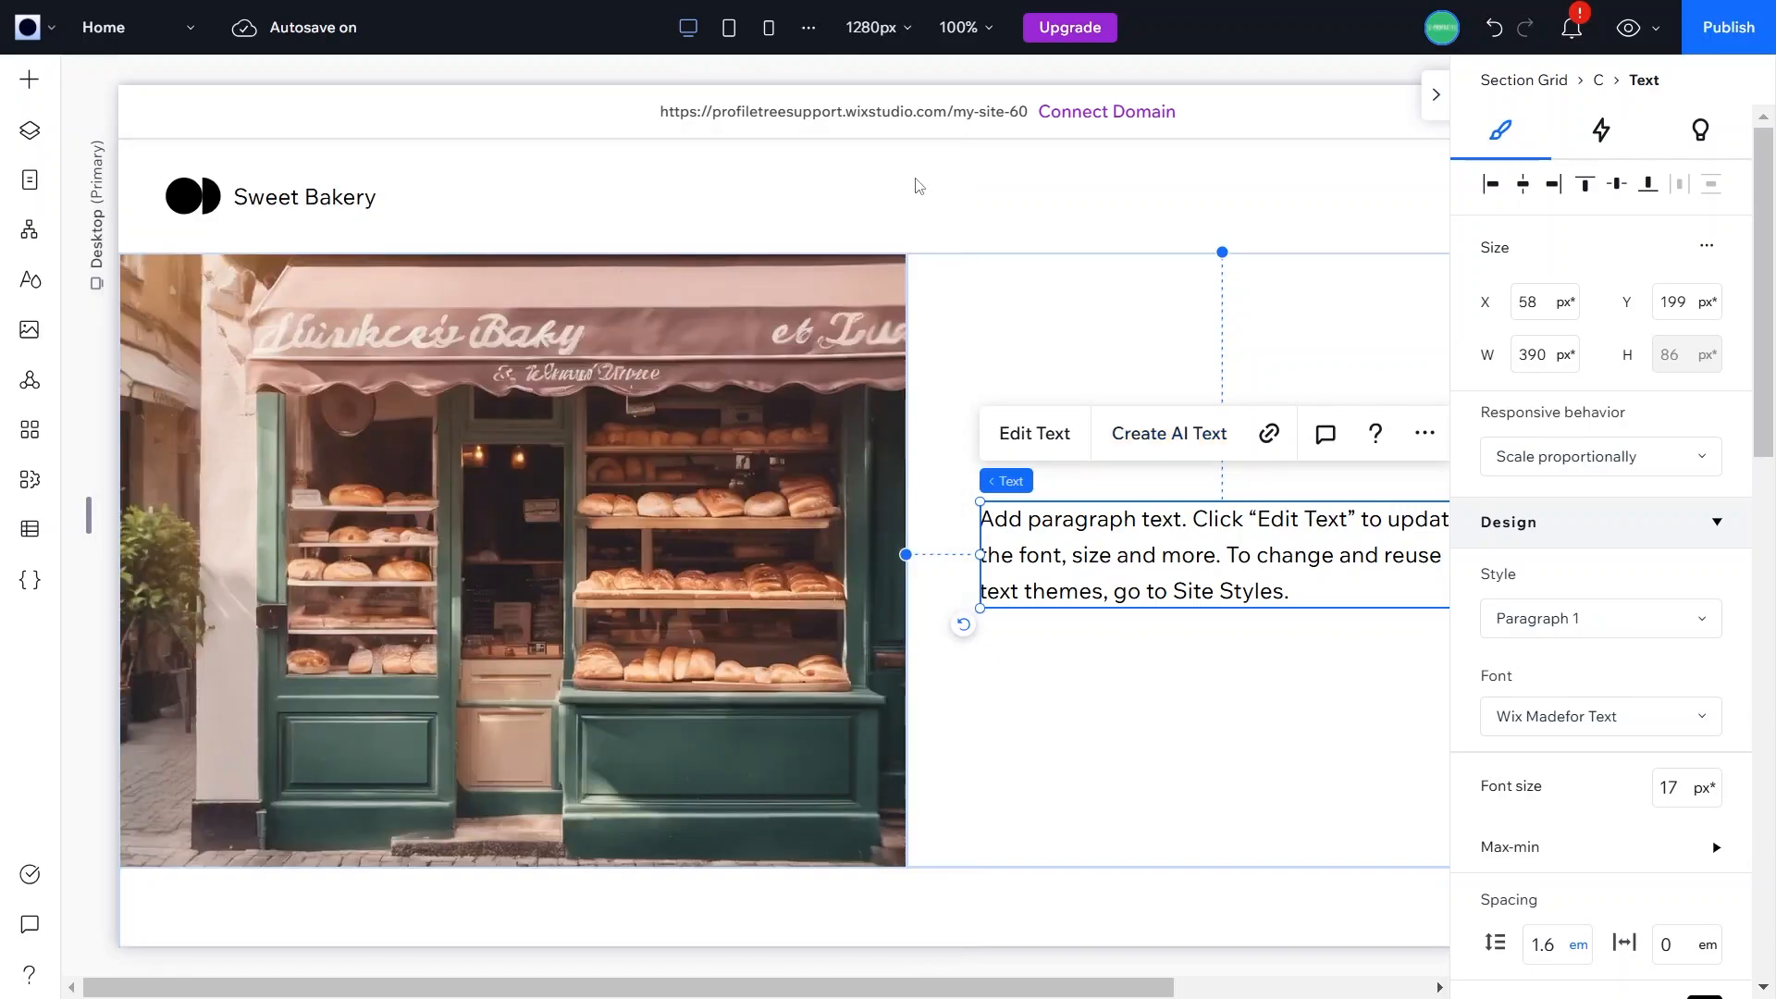
pyautogui.click(1158, 440)
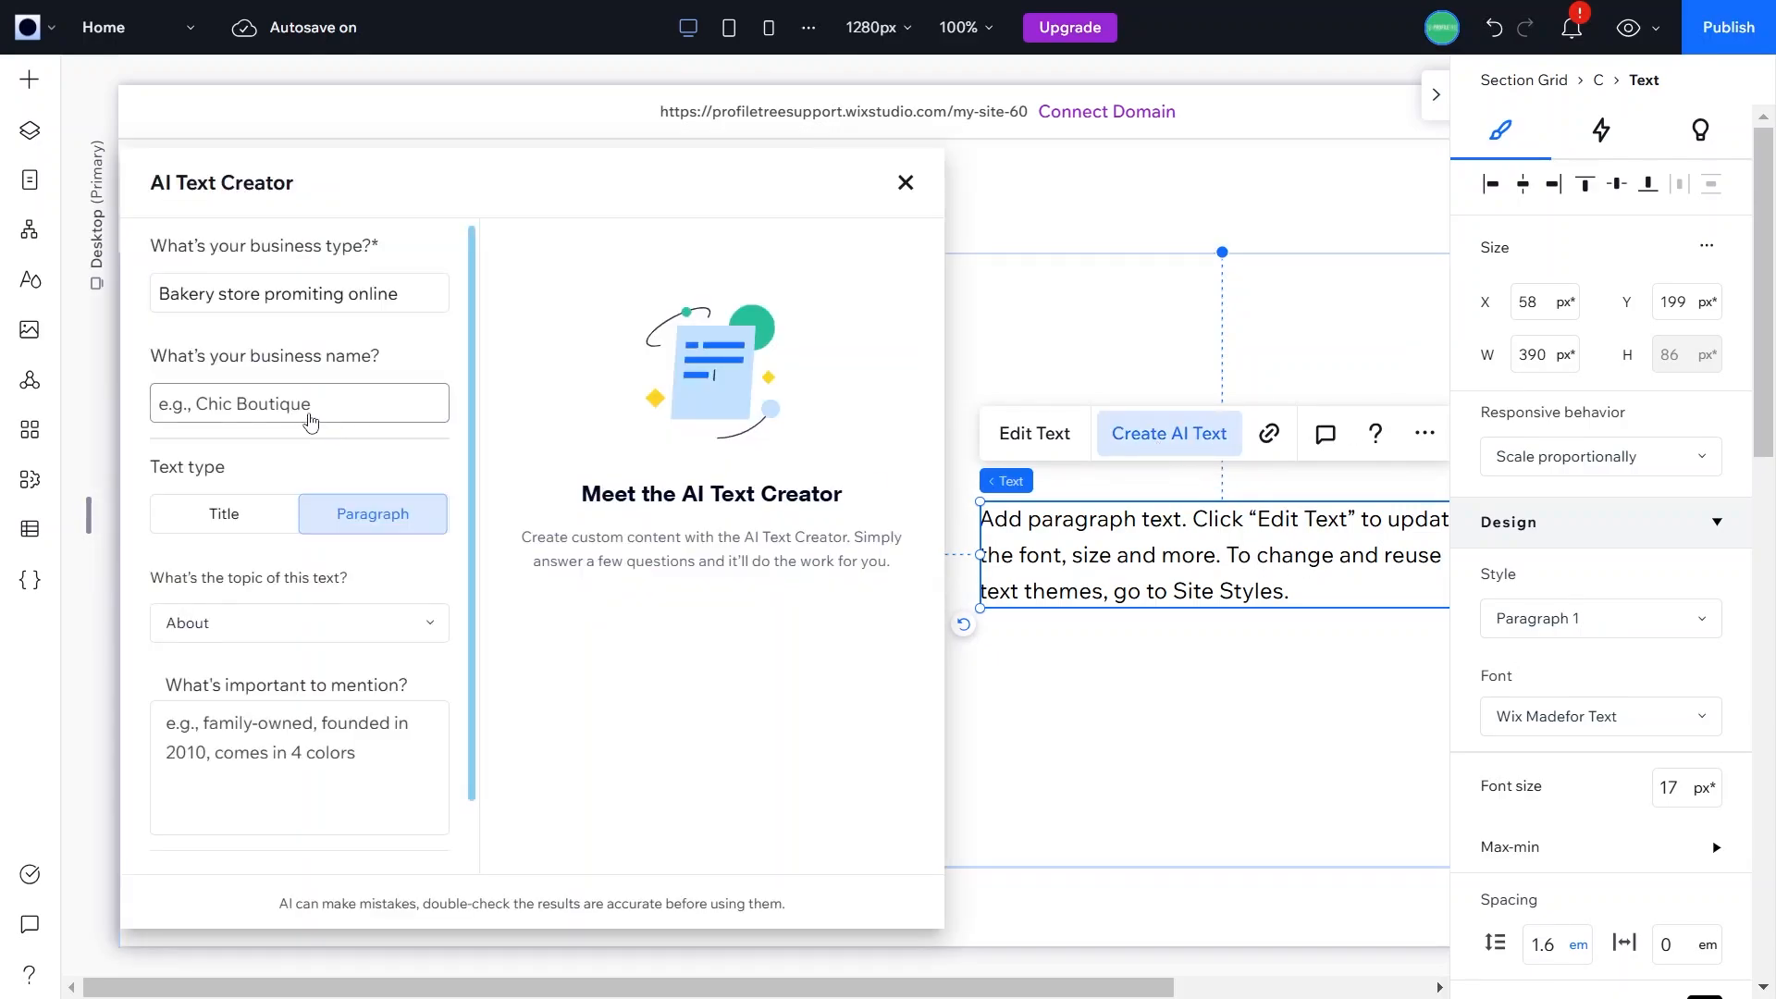
pyautogui.click(310, 418)
pyautogui.write('Sweet Bakery')
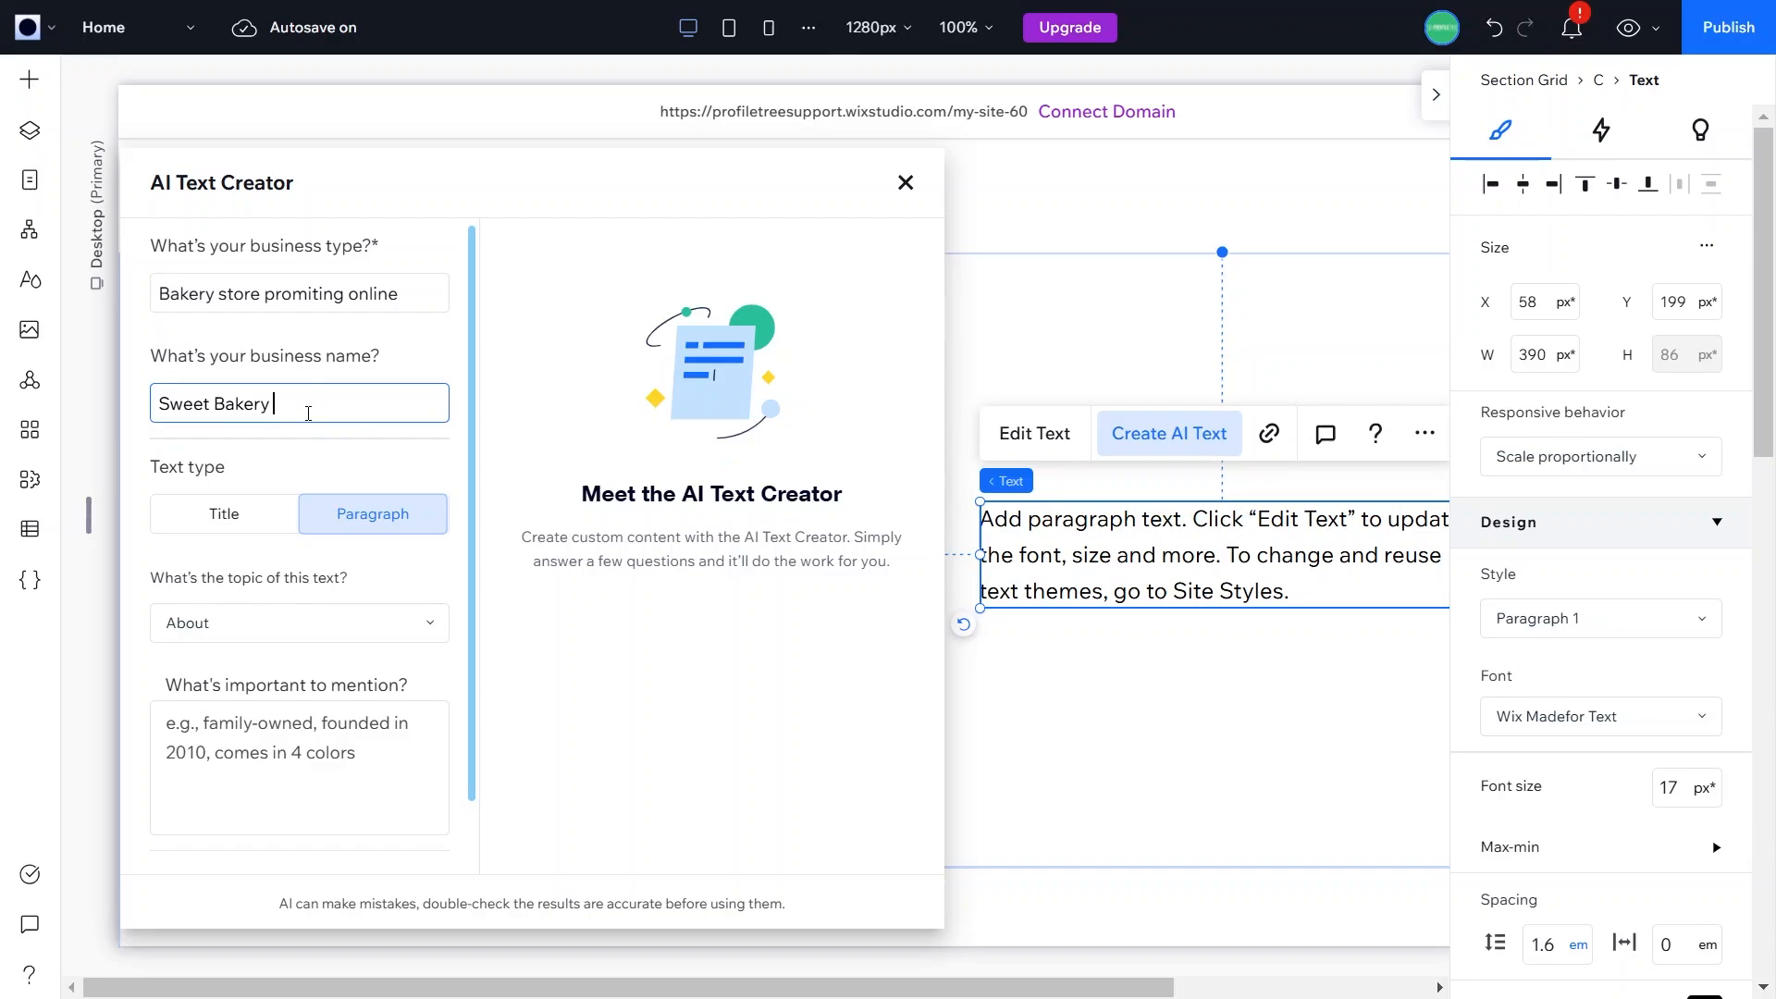
# Step: Shorten the business type to "Bakery"
pyautogui.click(235, 296)
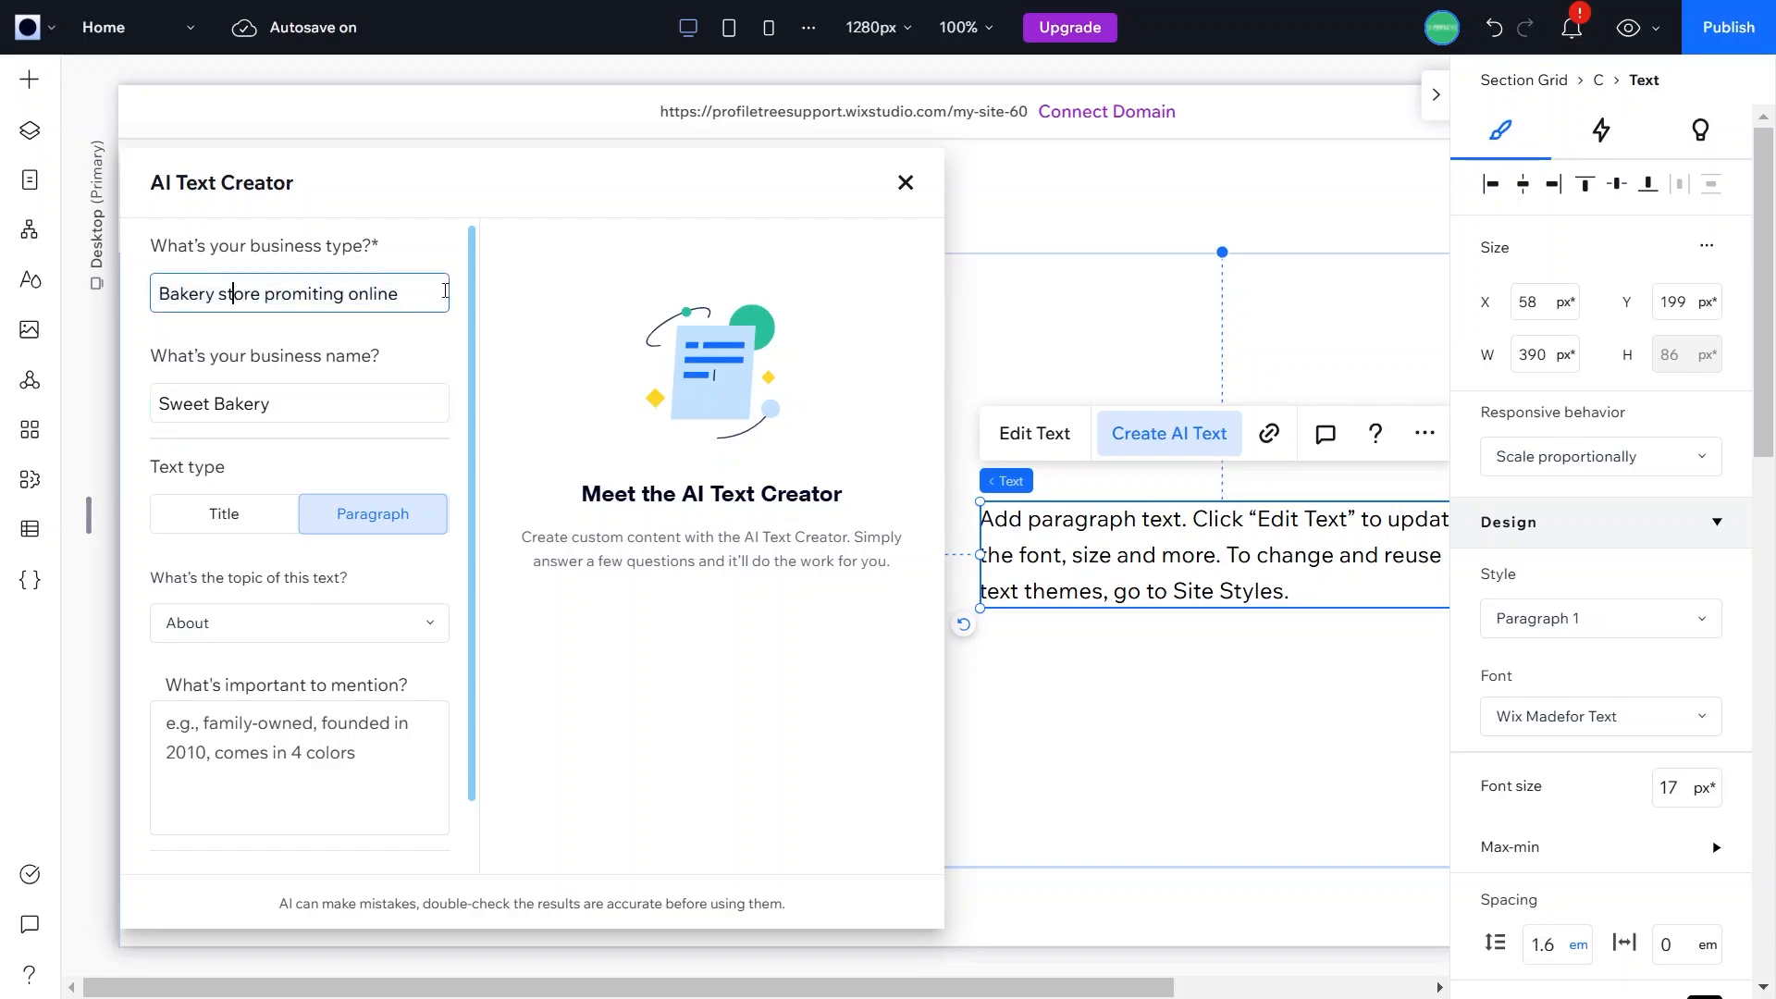
pyautogui.moveTo(233, 295); pyautogui.dragTo(515, 296)
pyautogui.press('BackSpace')
pyautogui.press('BackSpace')
pyautogui.press('BackSpace')
pyautogui.press('BackSpace')
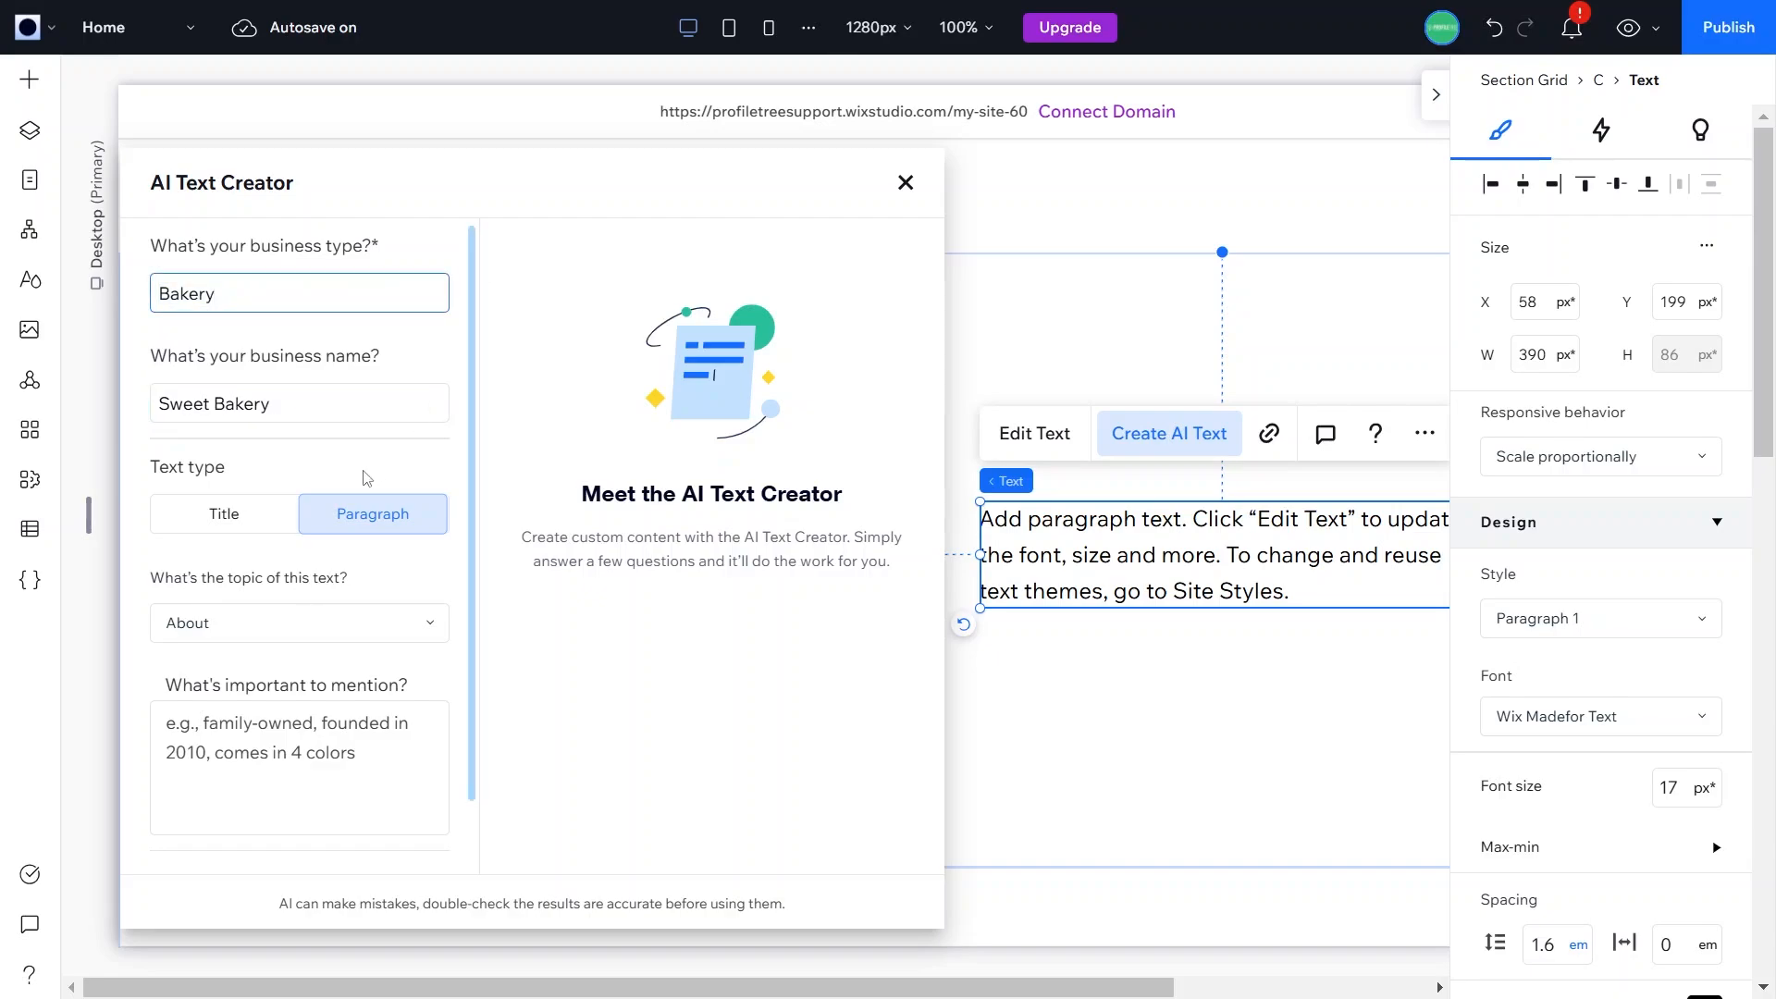
# Step: Keep the topic About and enter "family owned business, operating for 30 years. hand made artisnal bakery" as the important details to mention
pyautogui.click(291, 626)
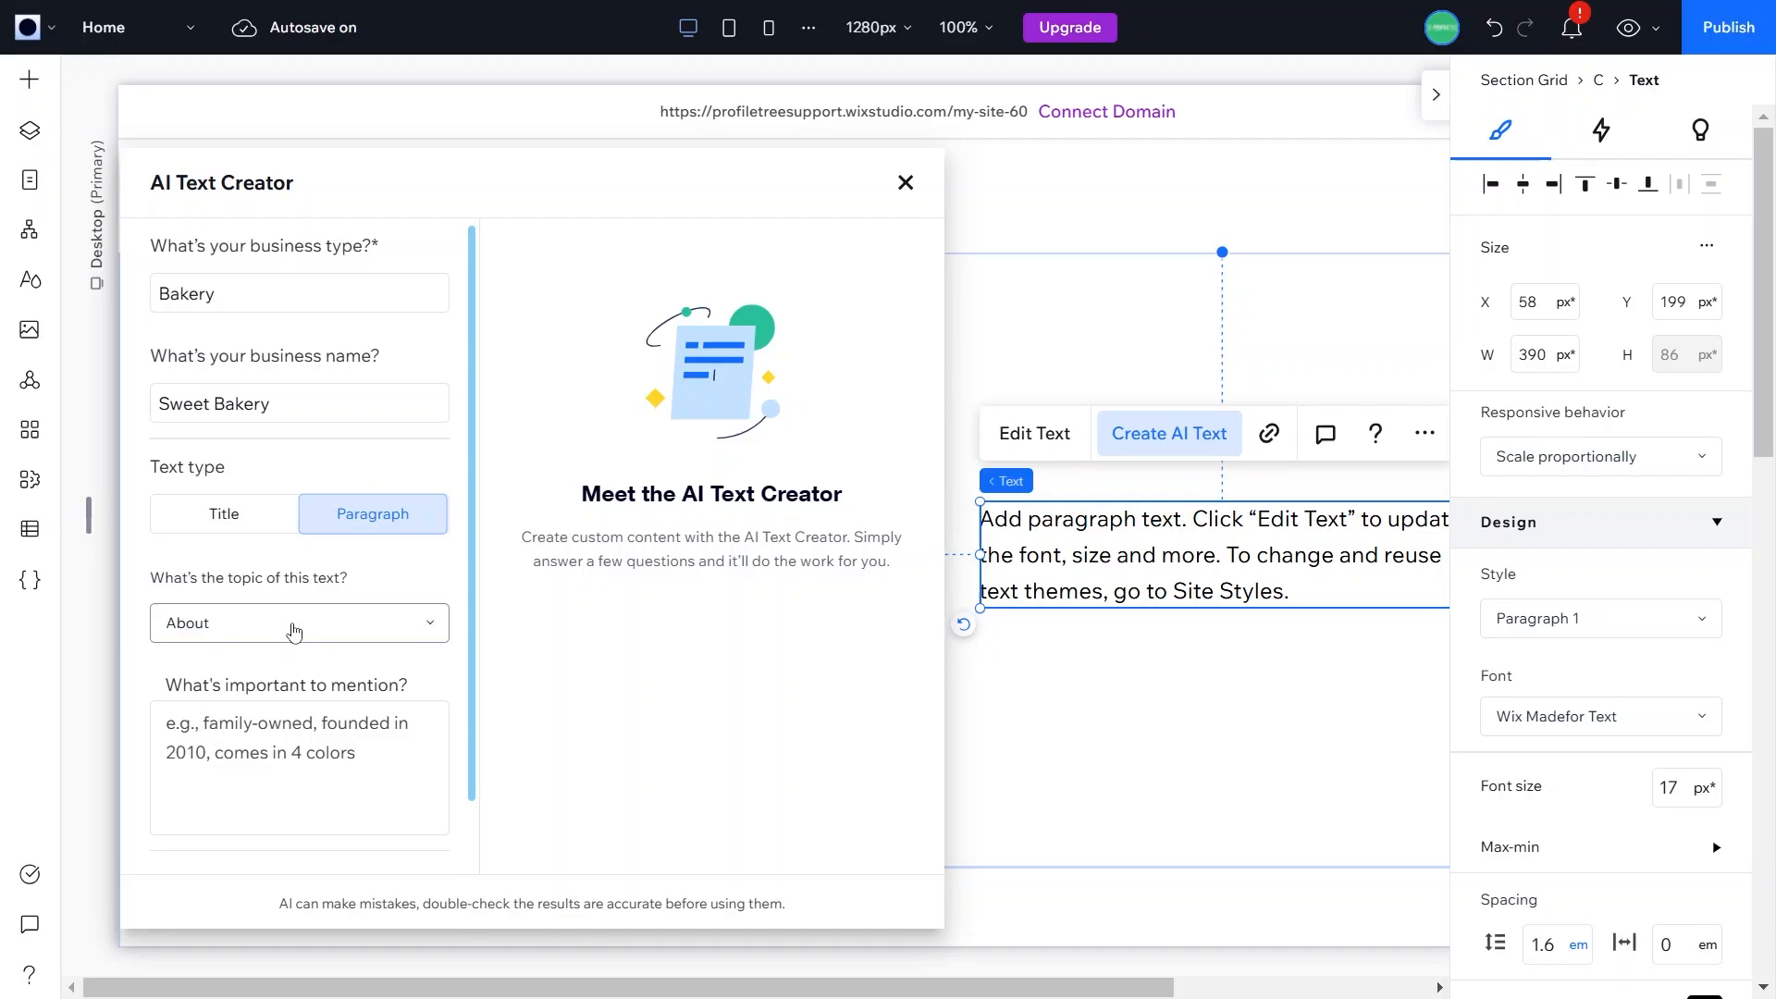
pyautogui.click(292, 626)
pyautogui.click(335, 725)
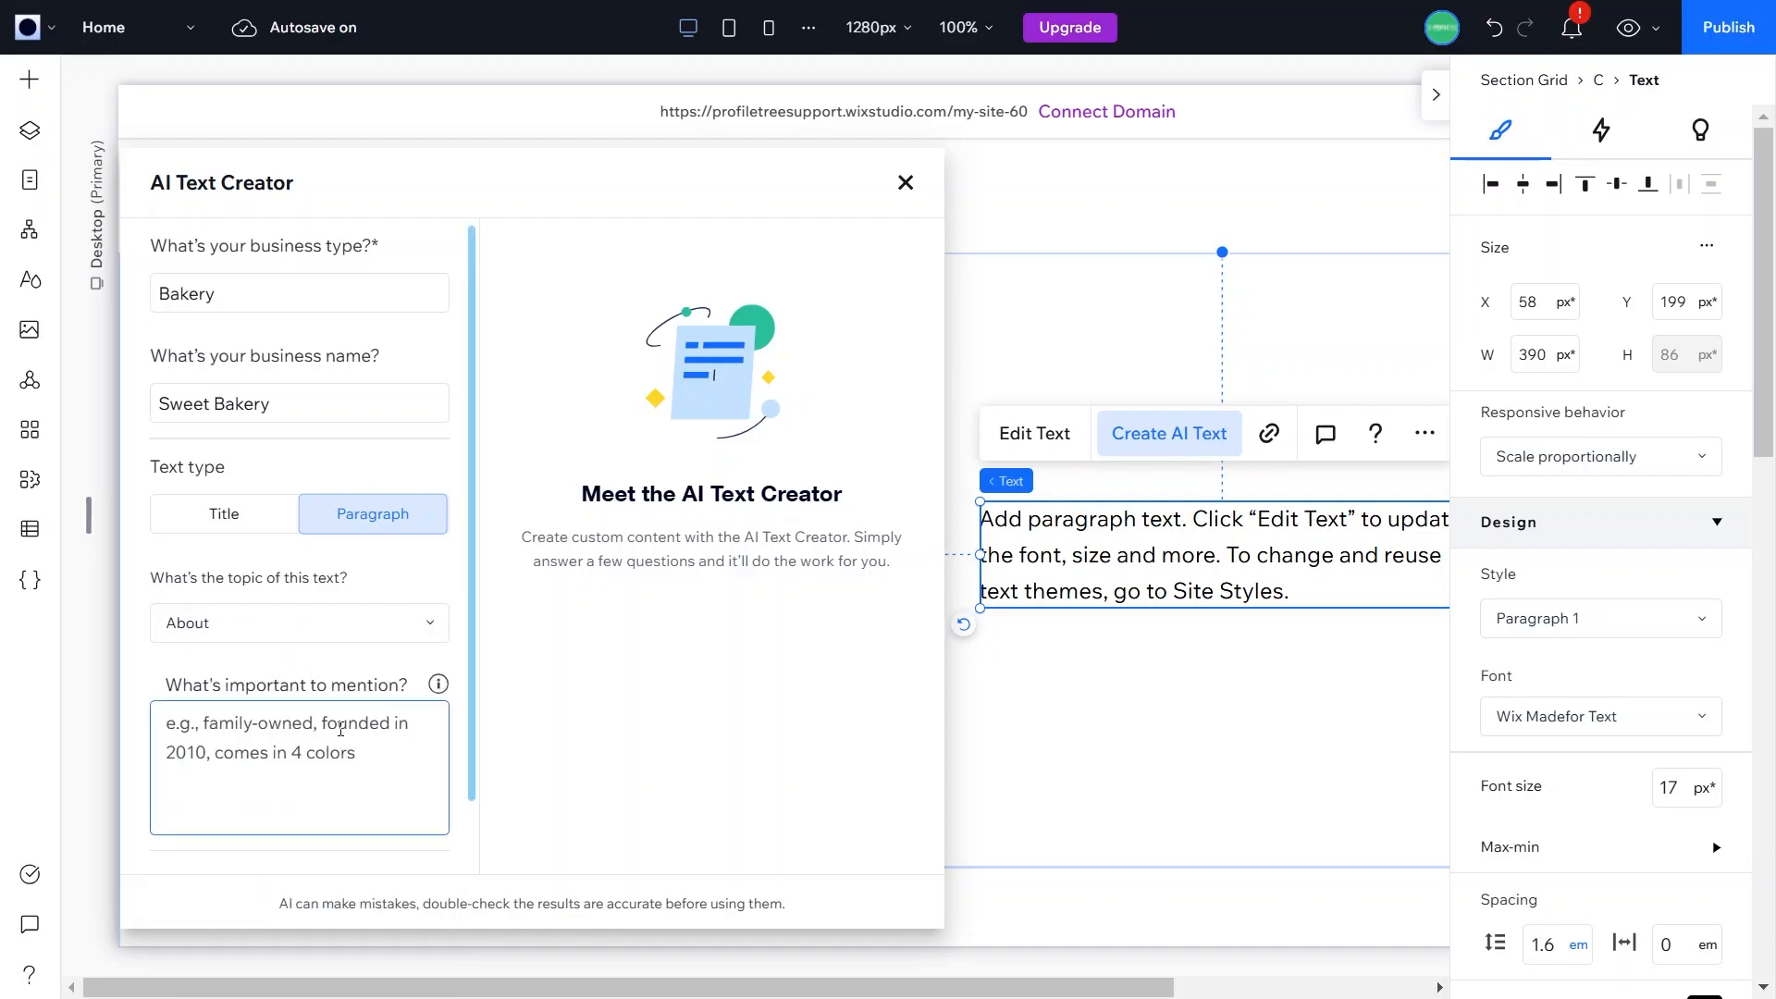
pyautogui.write('famil')
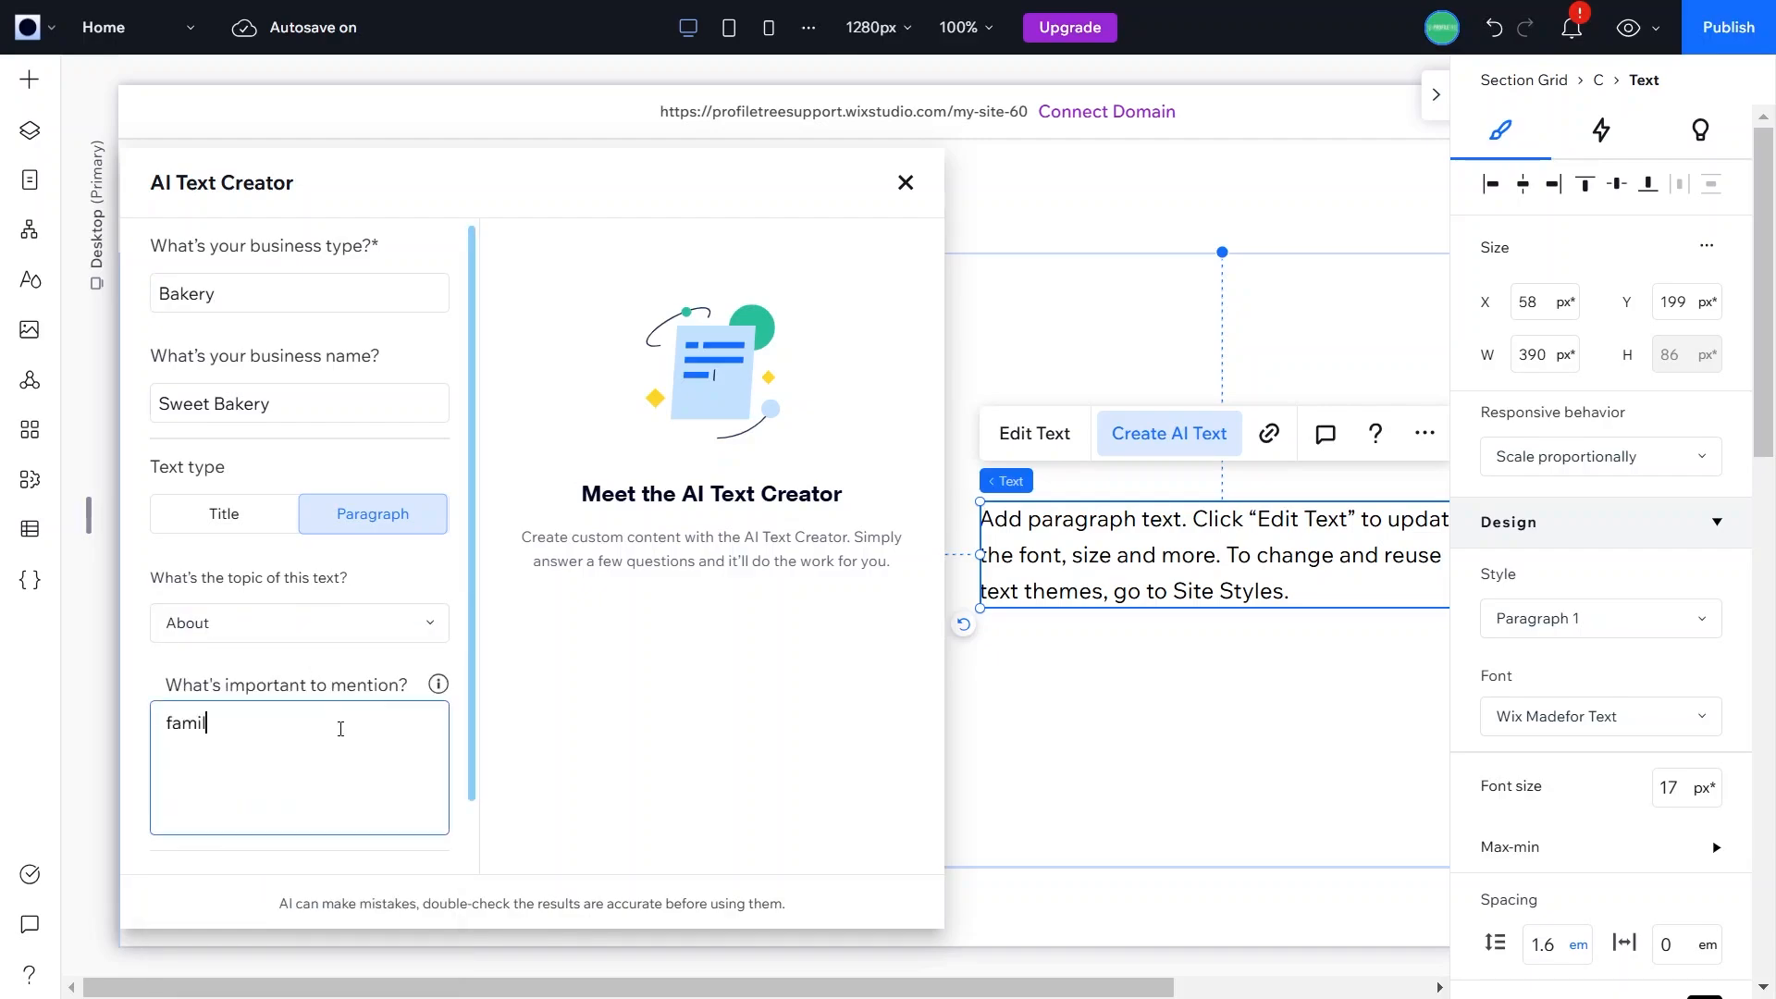
pyautogui.write('y owned')
pyautogui.write(' busn')
pyautogui.write('ness, operating')
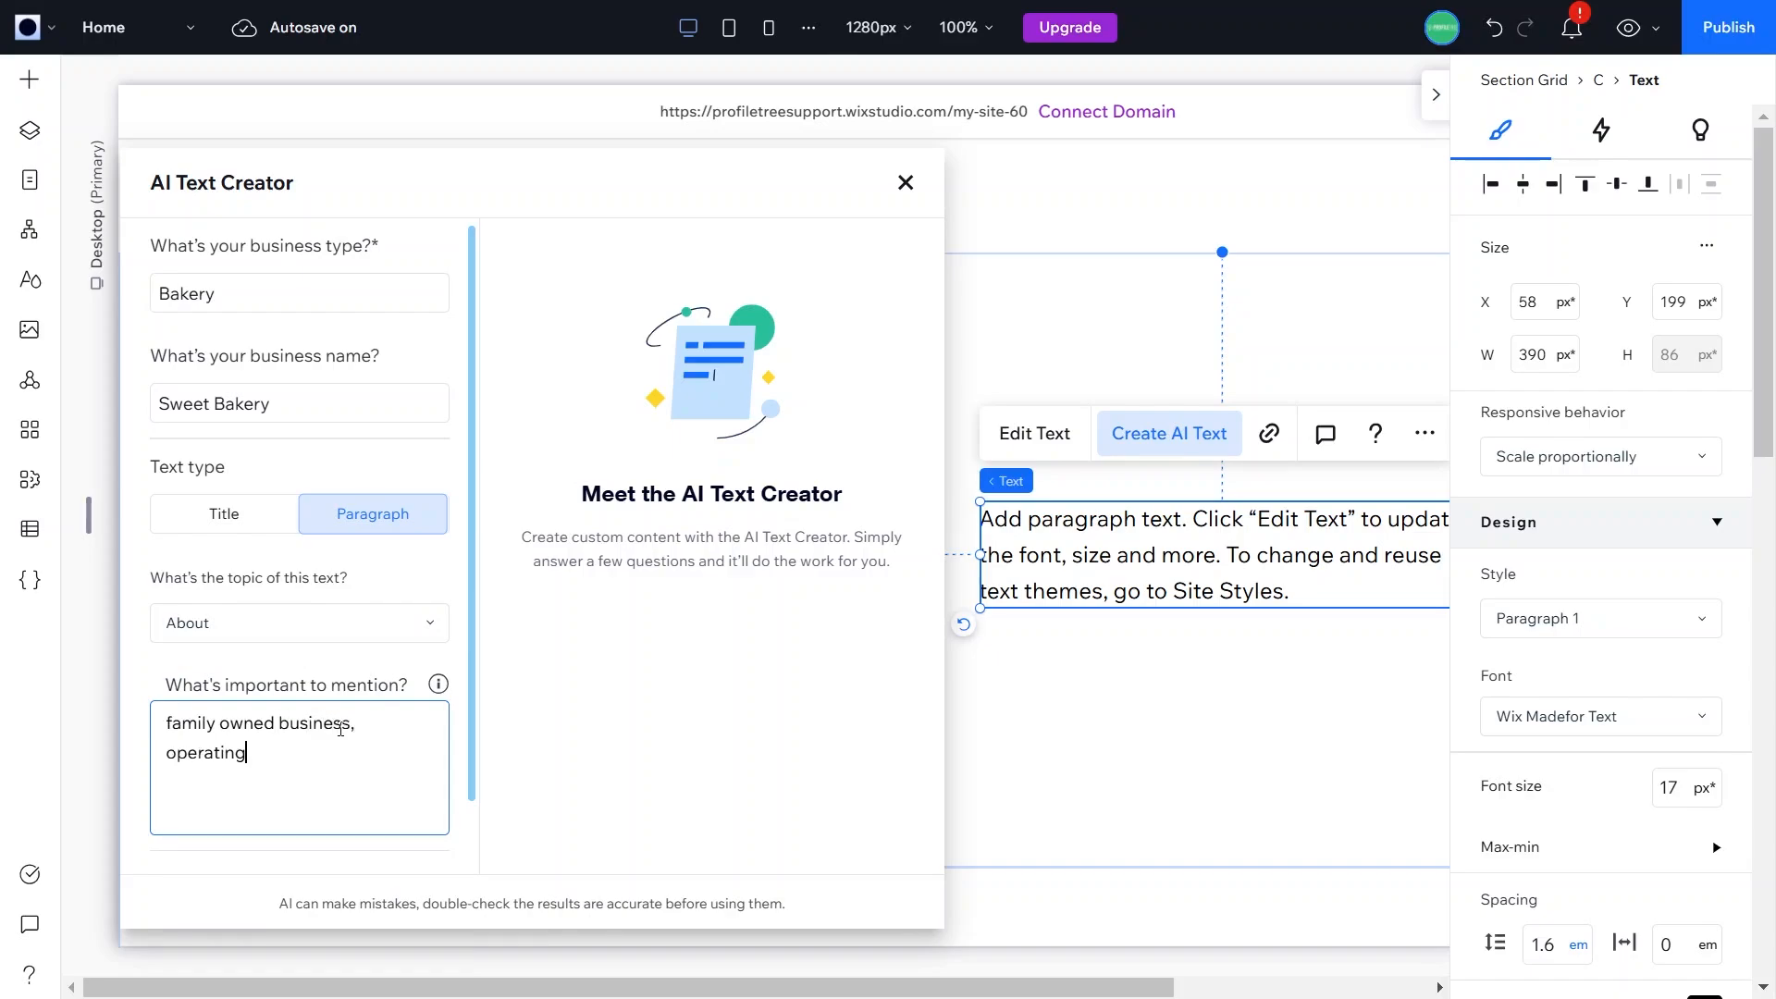
pyautogui.write(' for 30 years. hand made a')
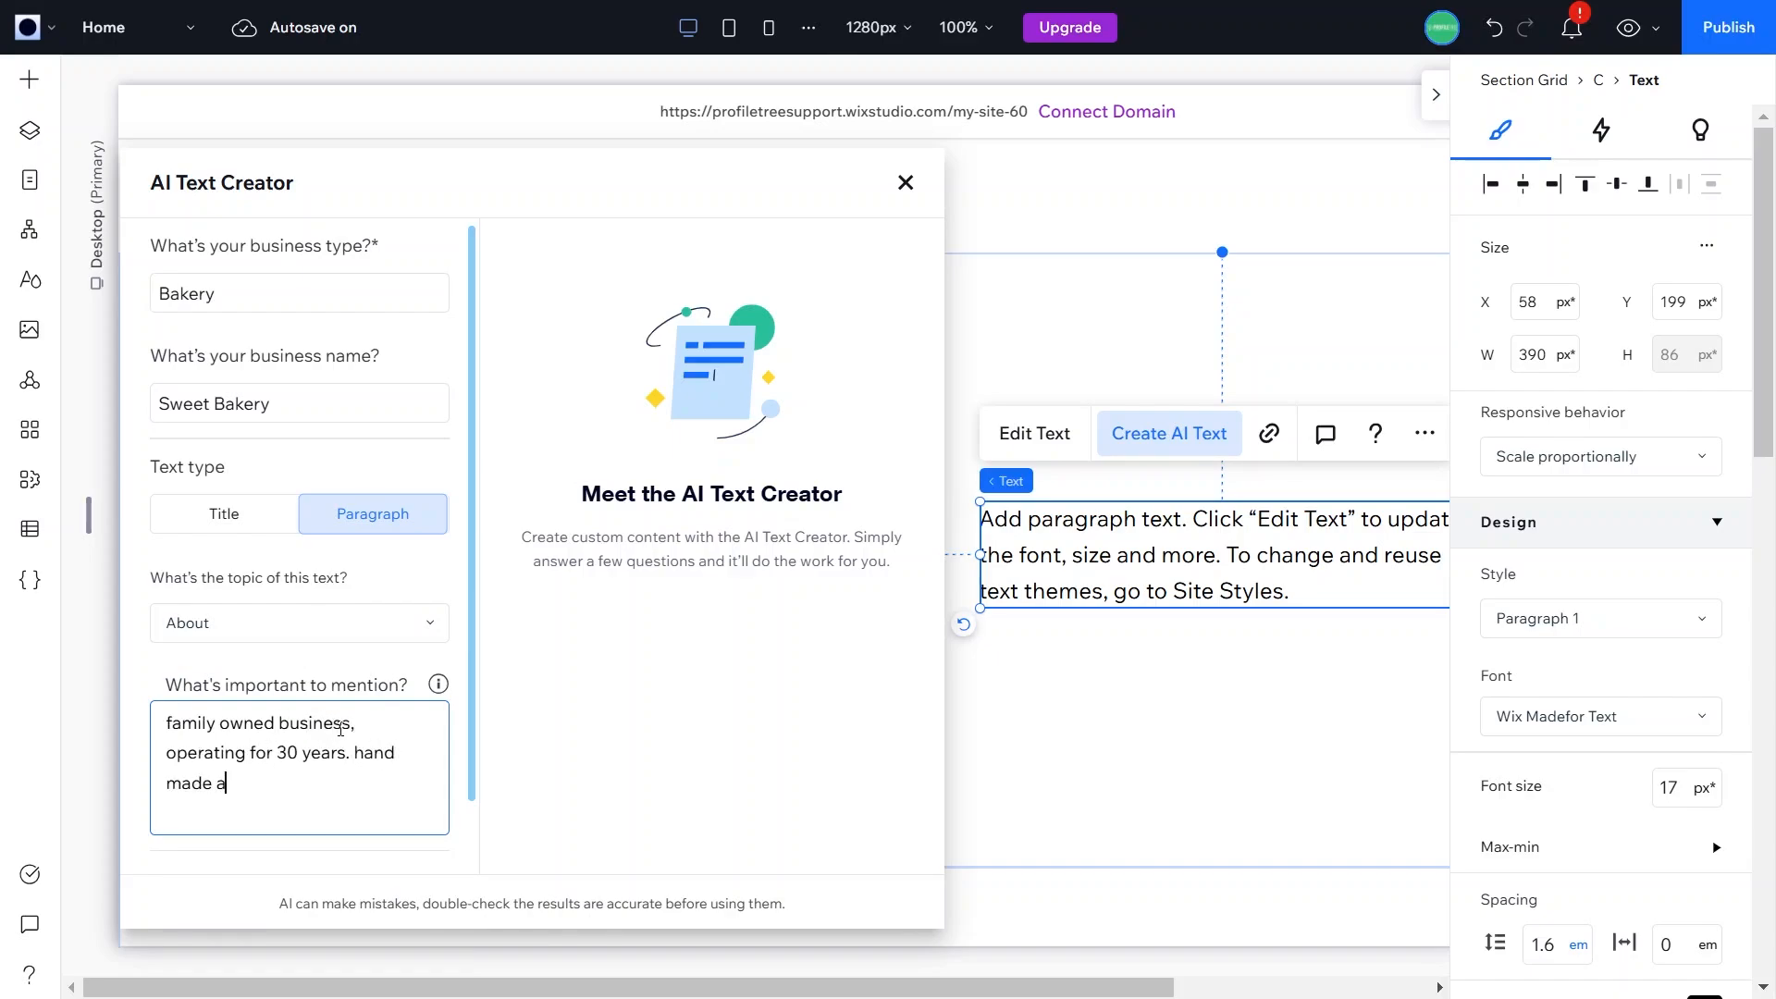
pyautogui.write('rtisnal bakery')
# Step: Generate the AI paragraph suggestions for Sweet Bakery and read through the options
pyautogui.scroll(-2, 216, 773)
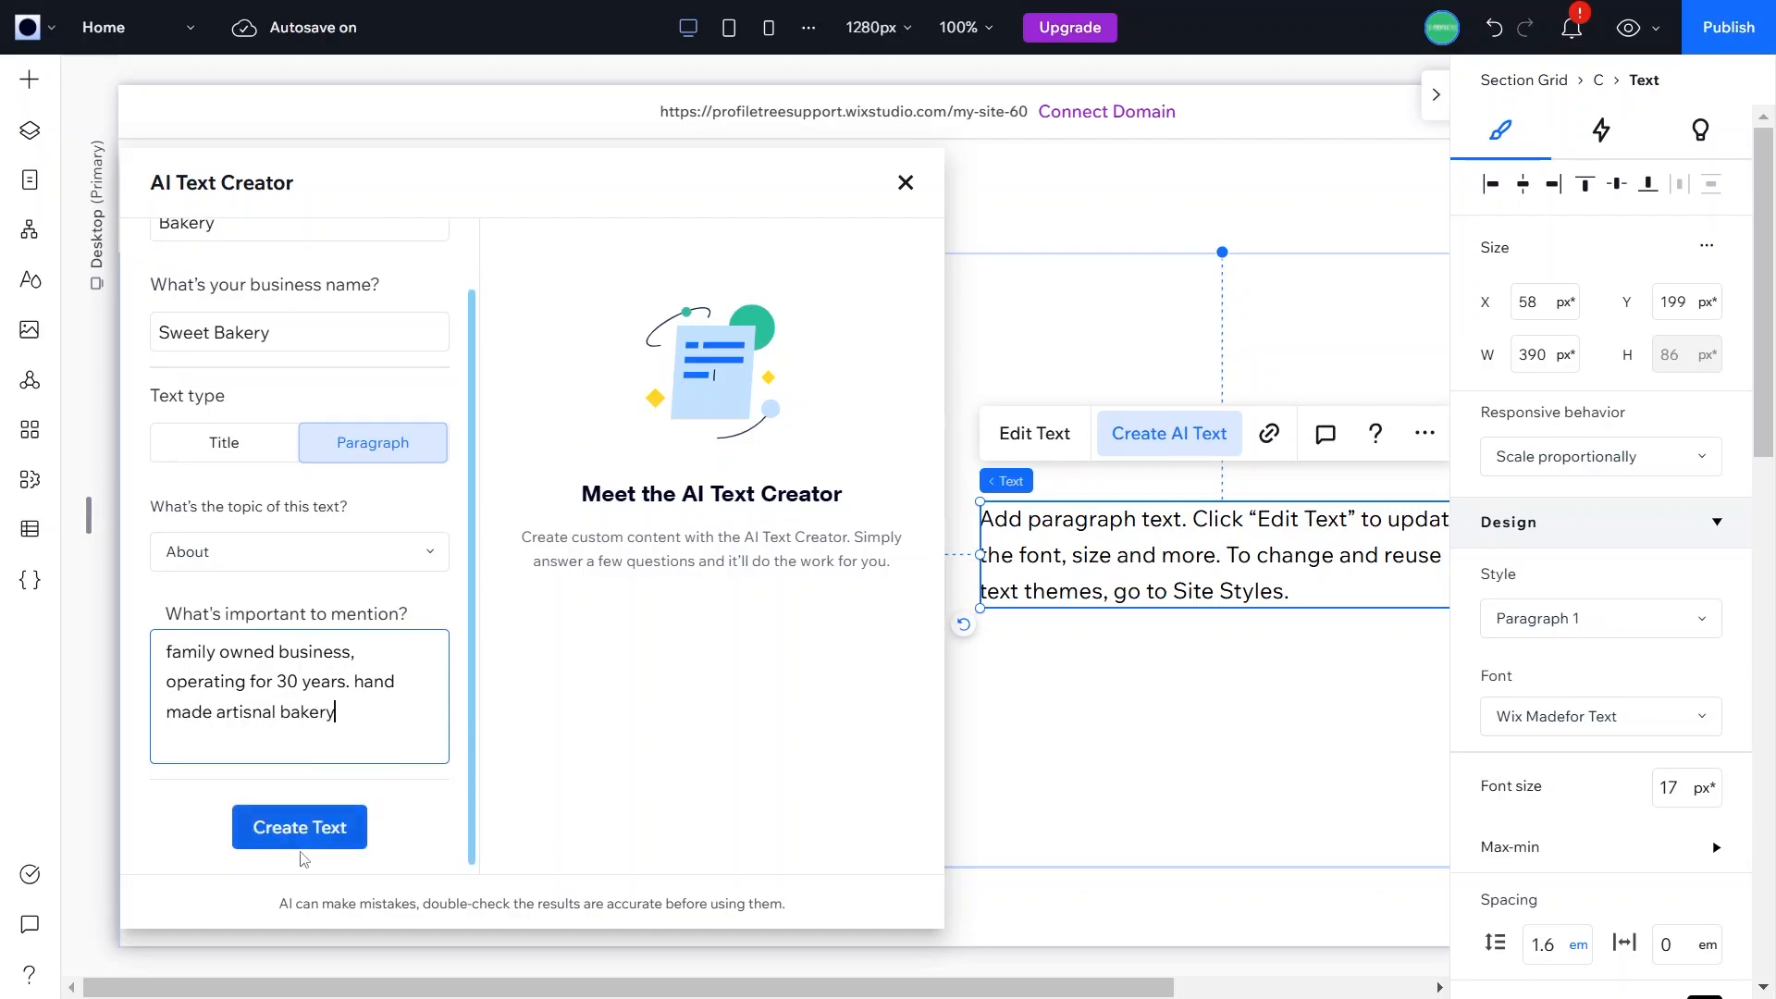
pyautogui.click(312, 846)
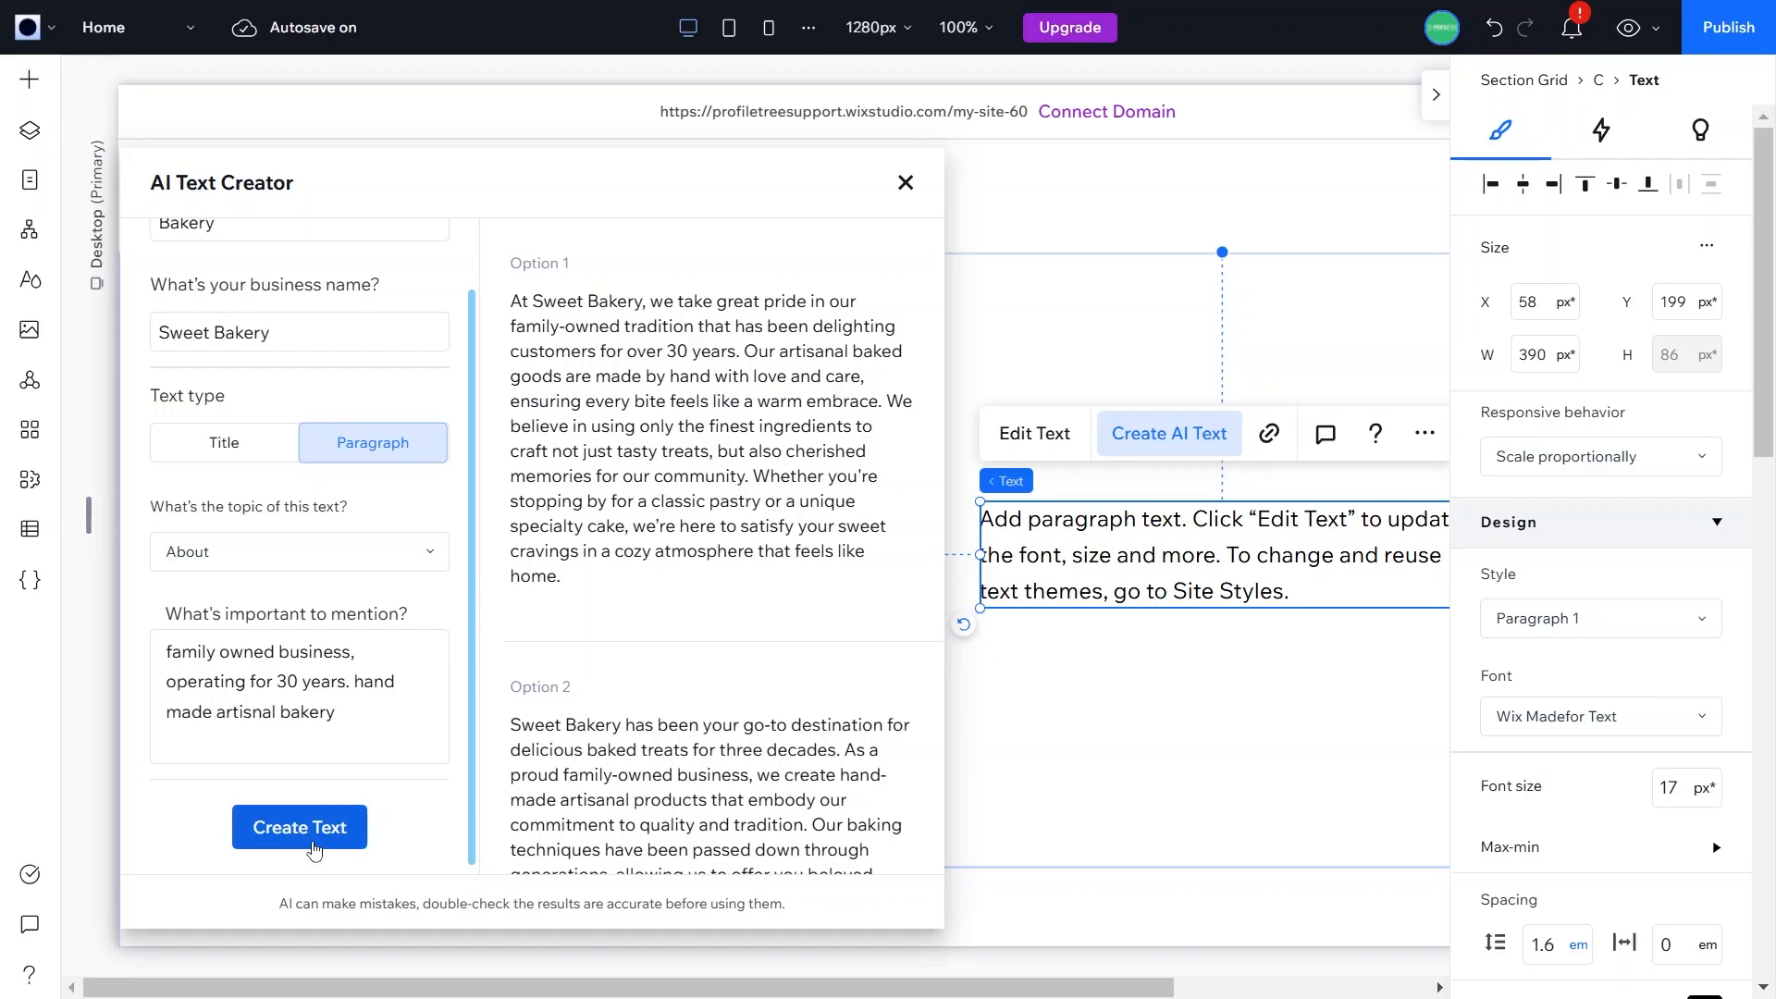
pyautogui.scroll(-6, 654, 703)
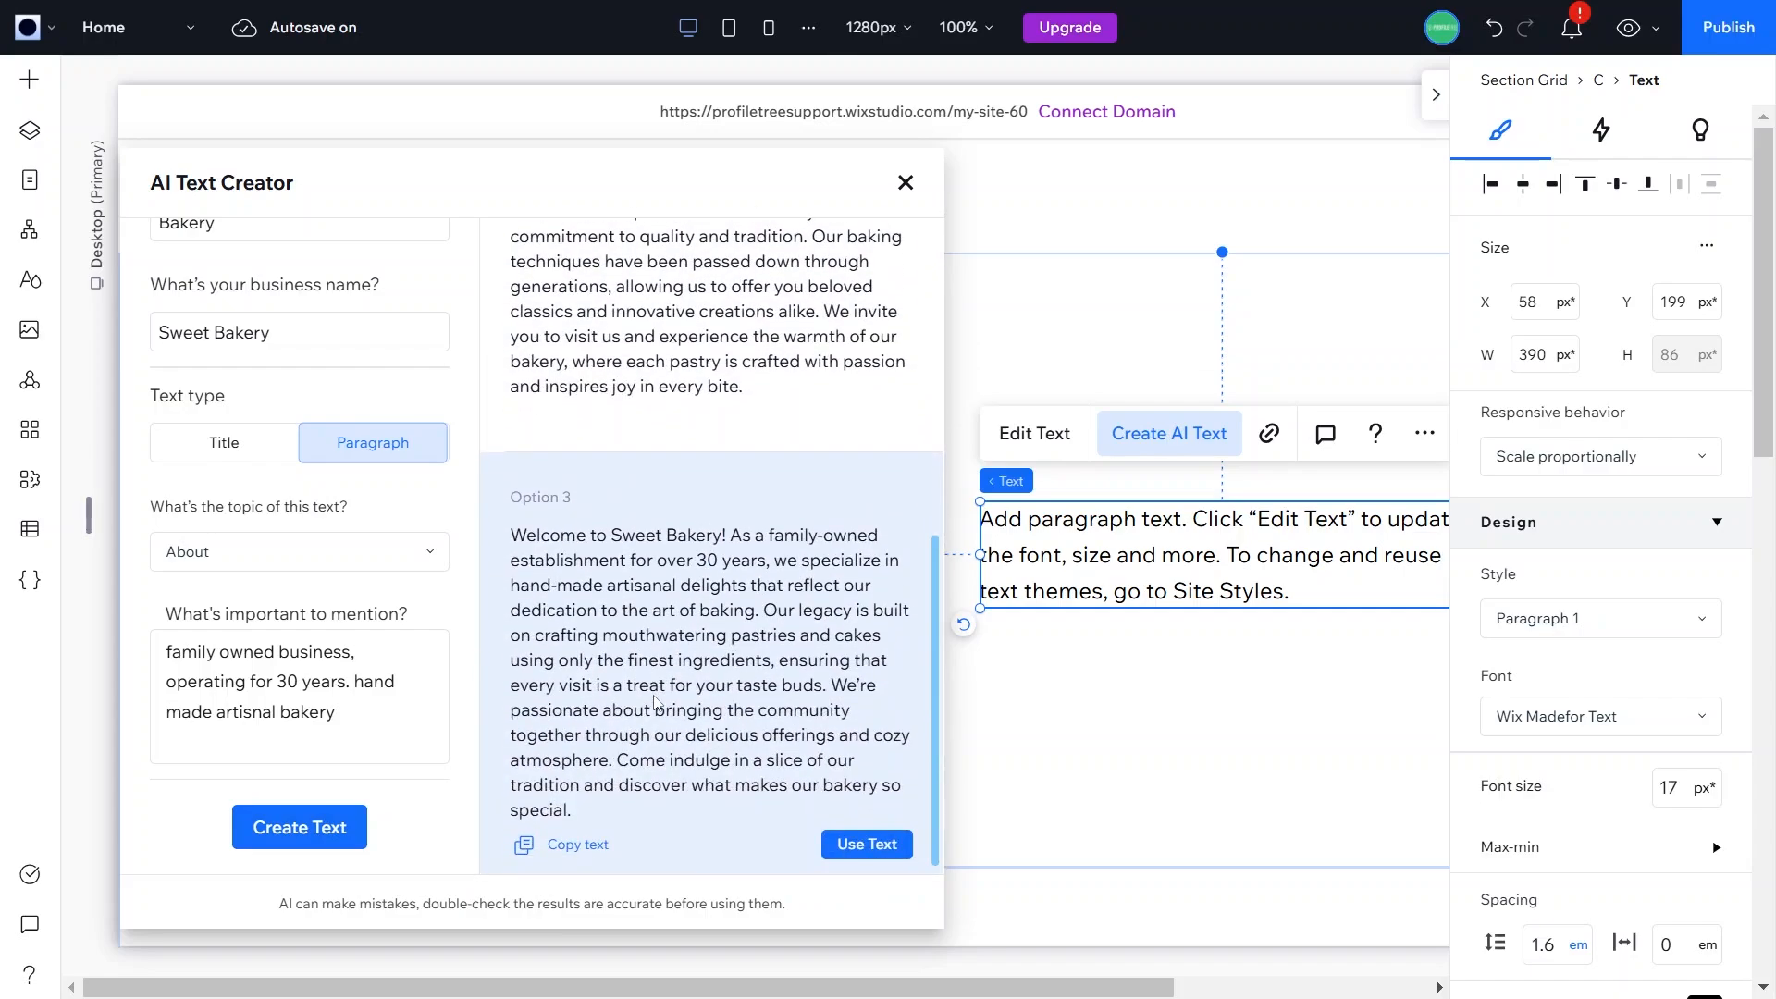
# Step: Compare the generated paragraphs, insert Option 1 into the text element, and close the AI Text Creator
pyautogui.scroll(6, 654, 703)
pyautogui.scroll(-6, 662, 629)
pyautogui.scroll(2, 674, 561)
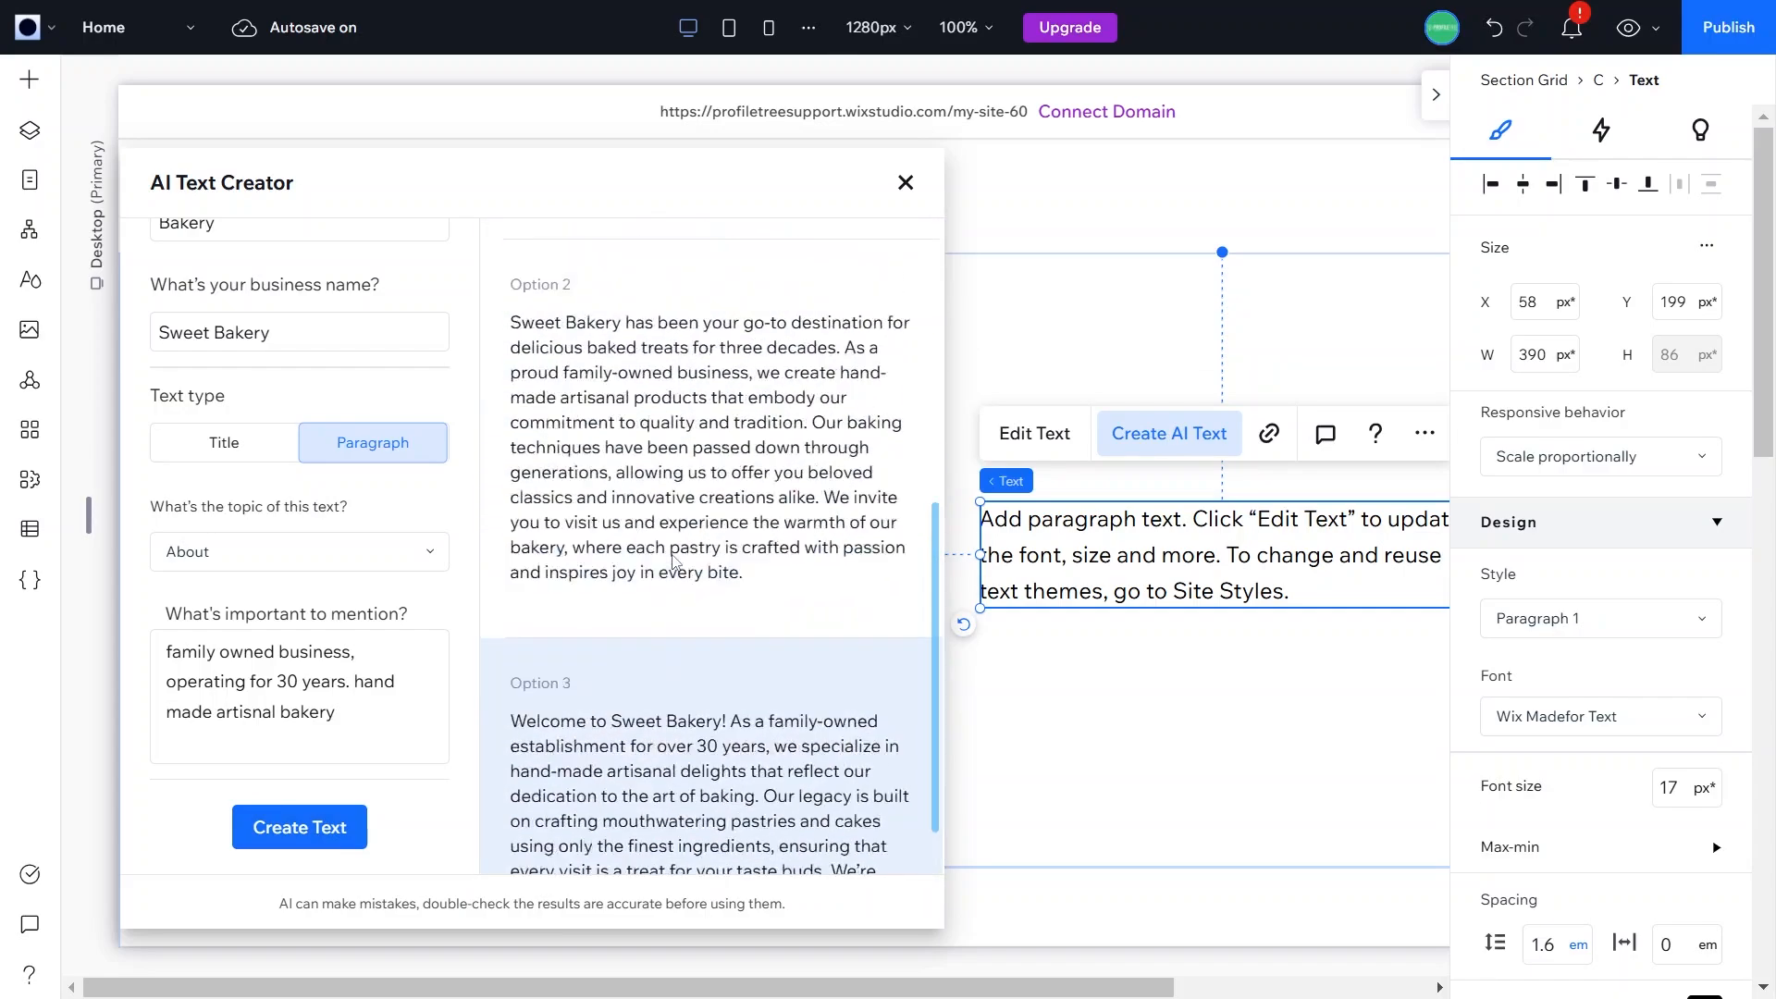
pyautogui.scroll(5, 675, 562)
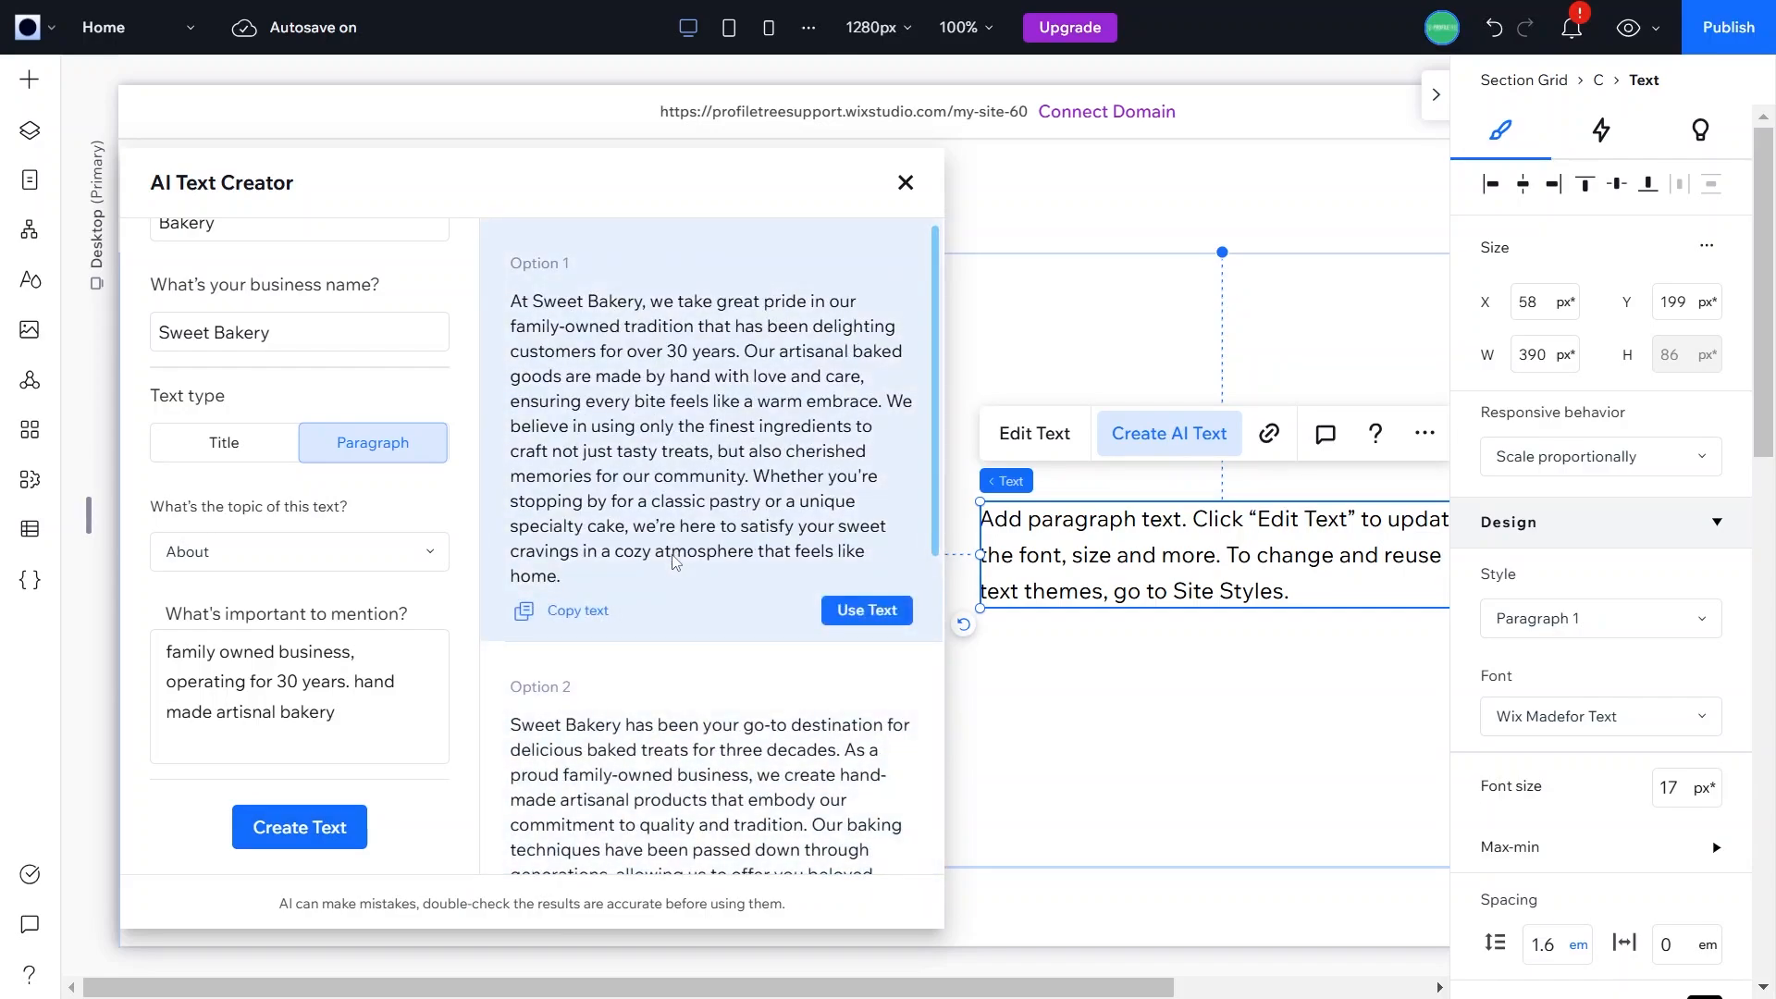
pyautogui.scroll(-2, 674, 562)
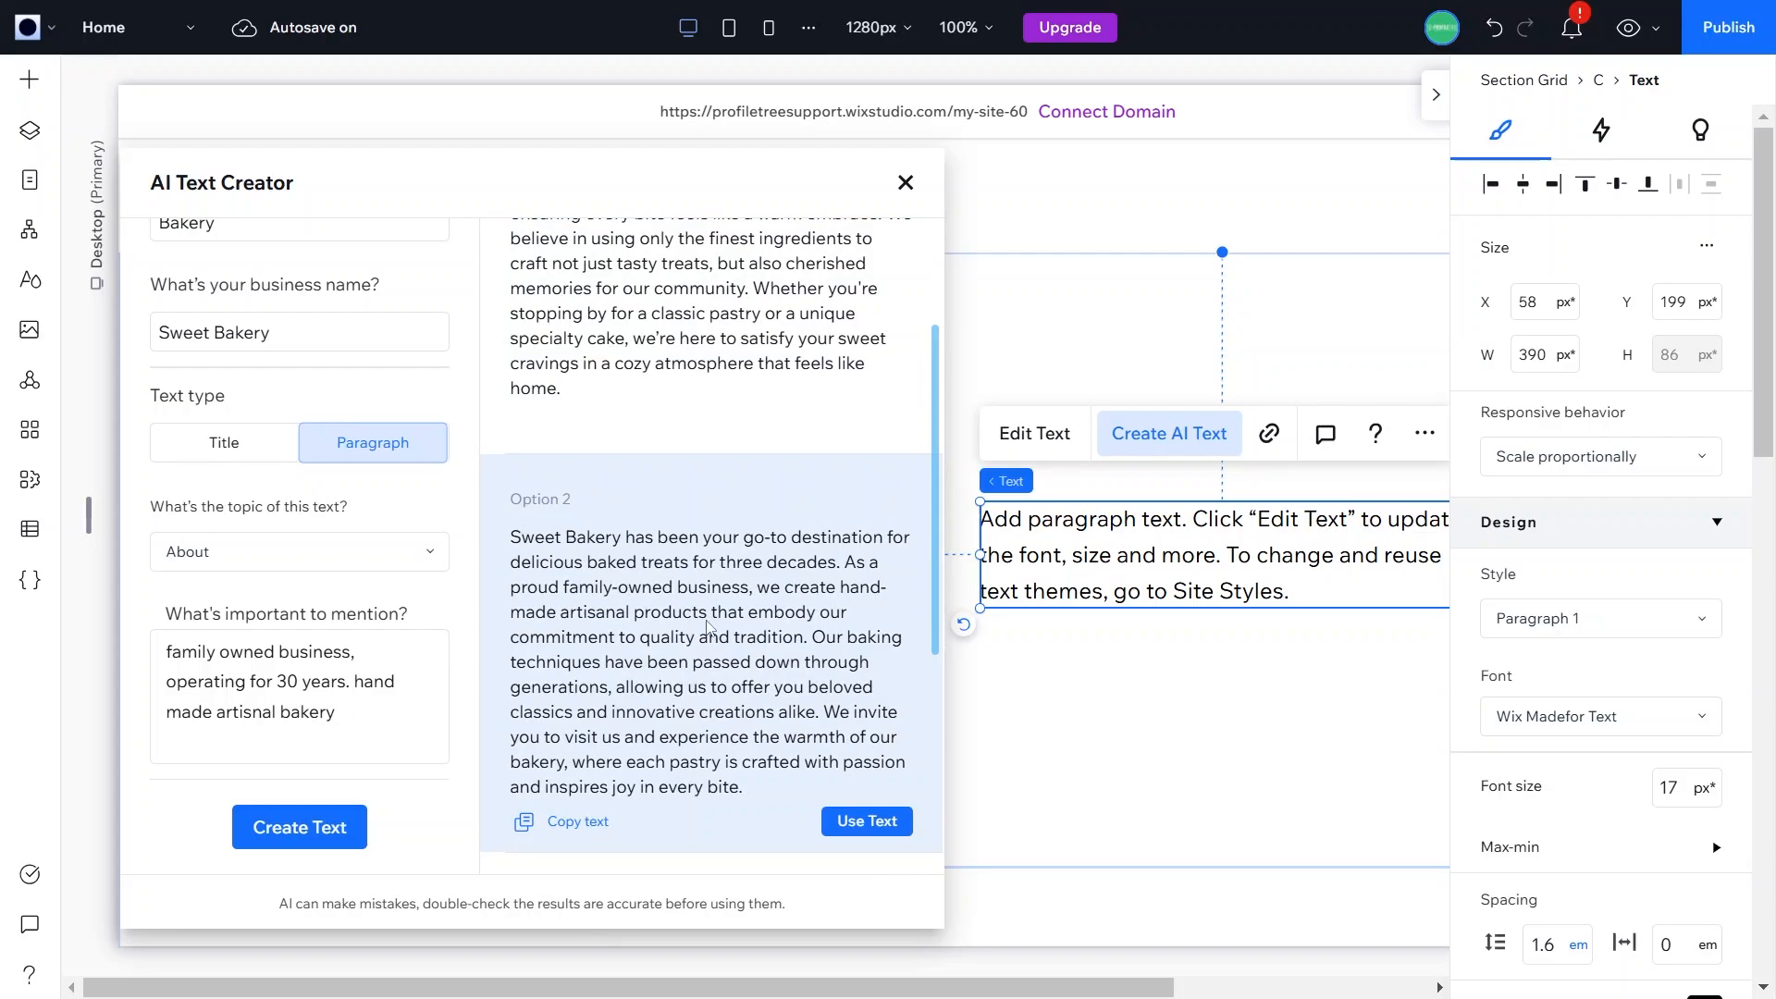
pyautogui.scroll(2, 724, 595)
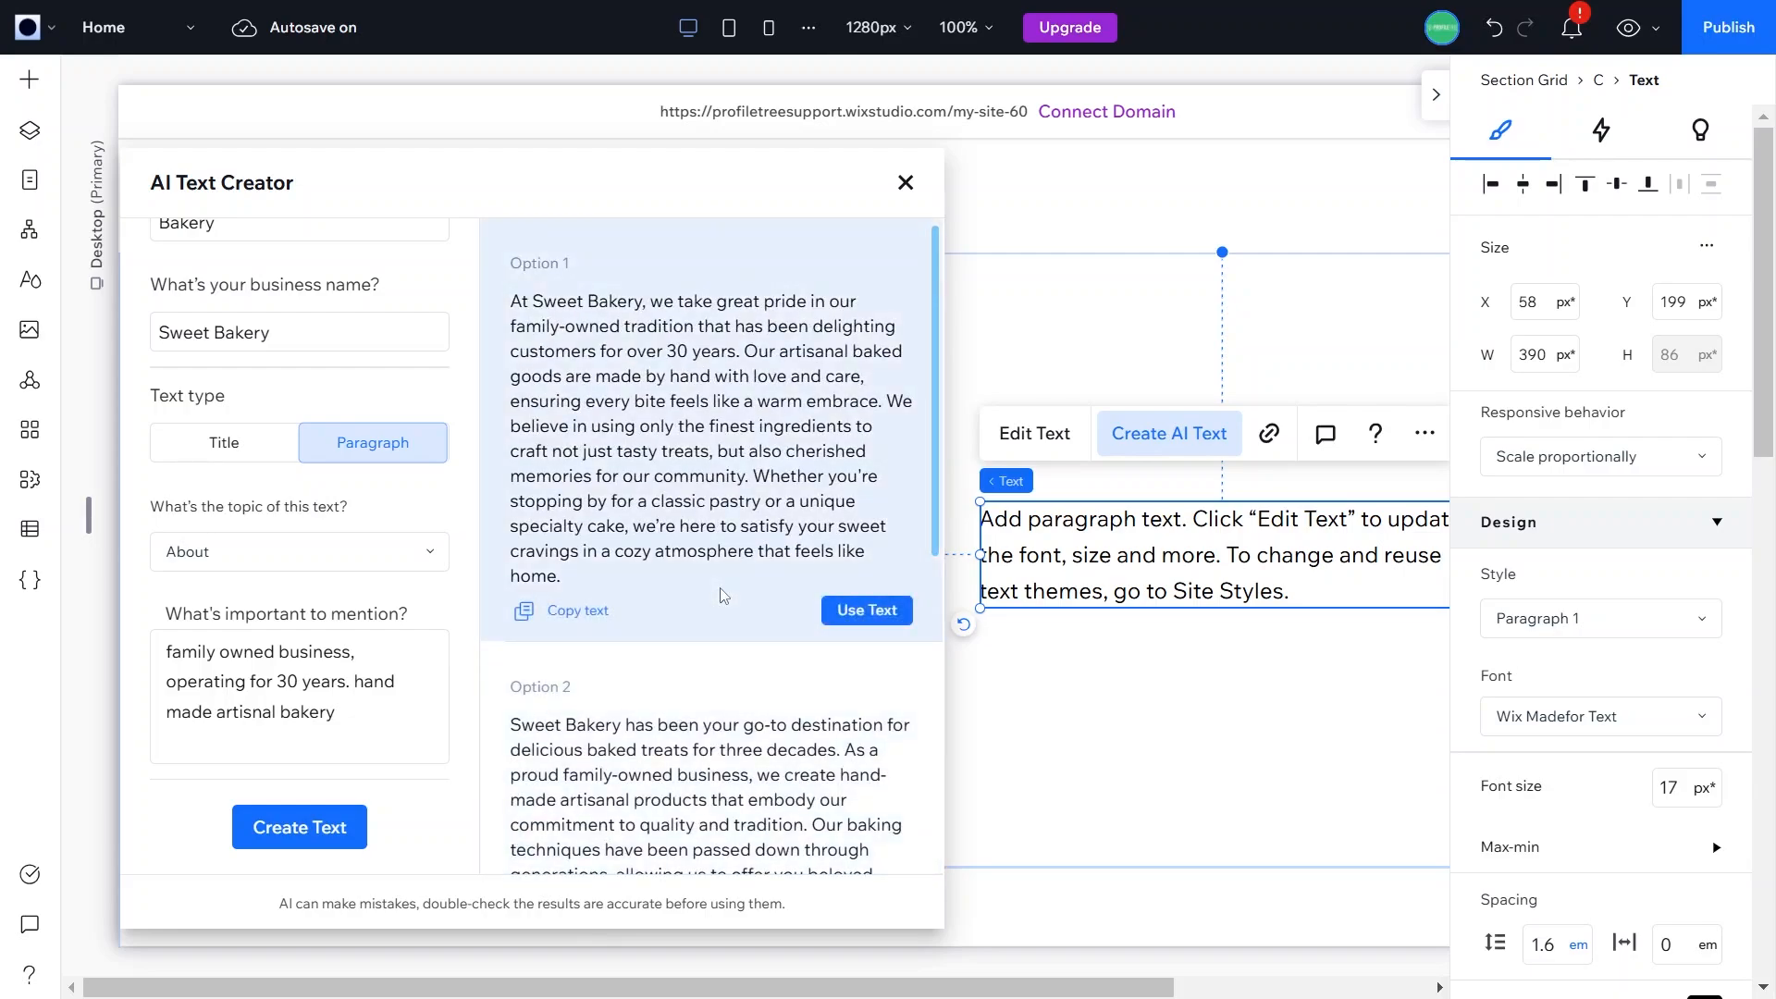
pyautogui.click(866, 610)
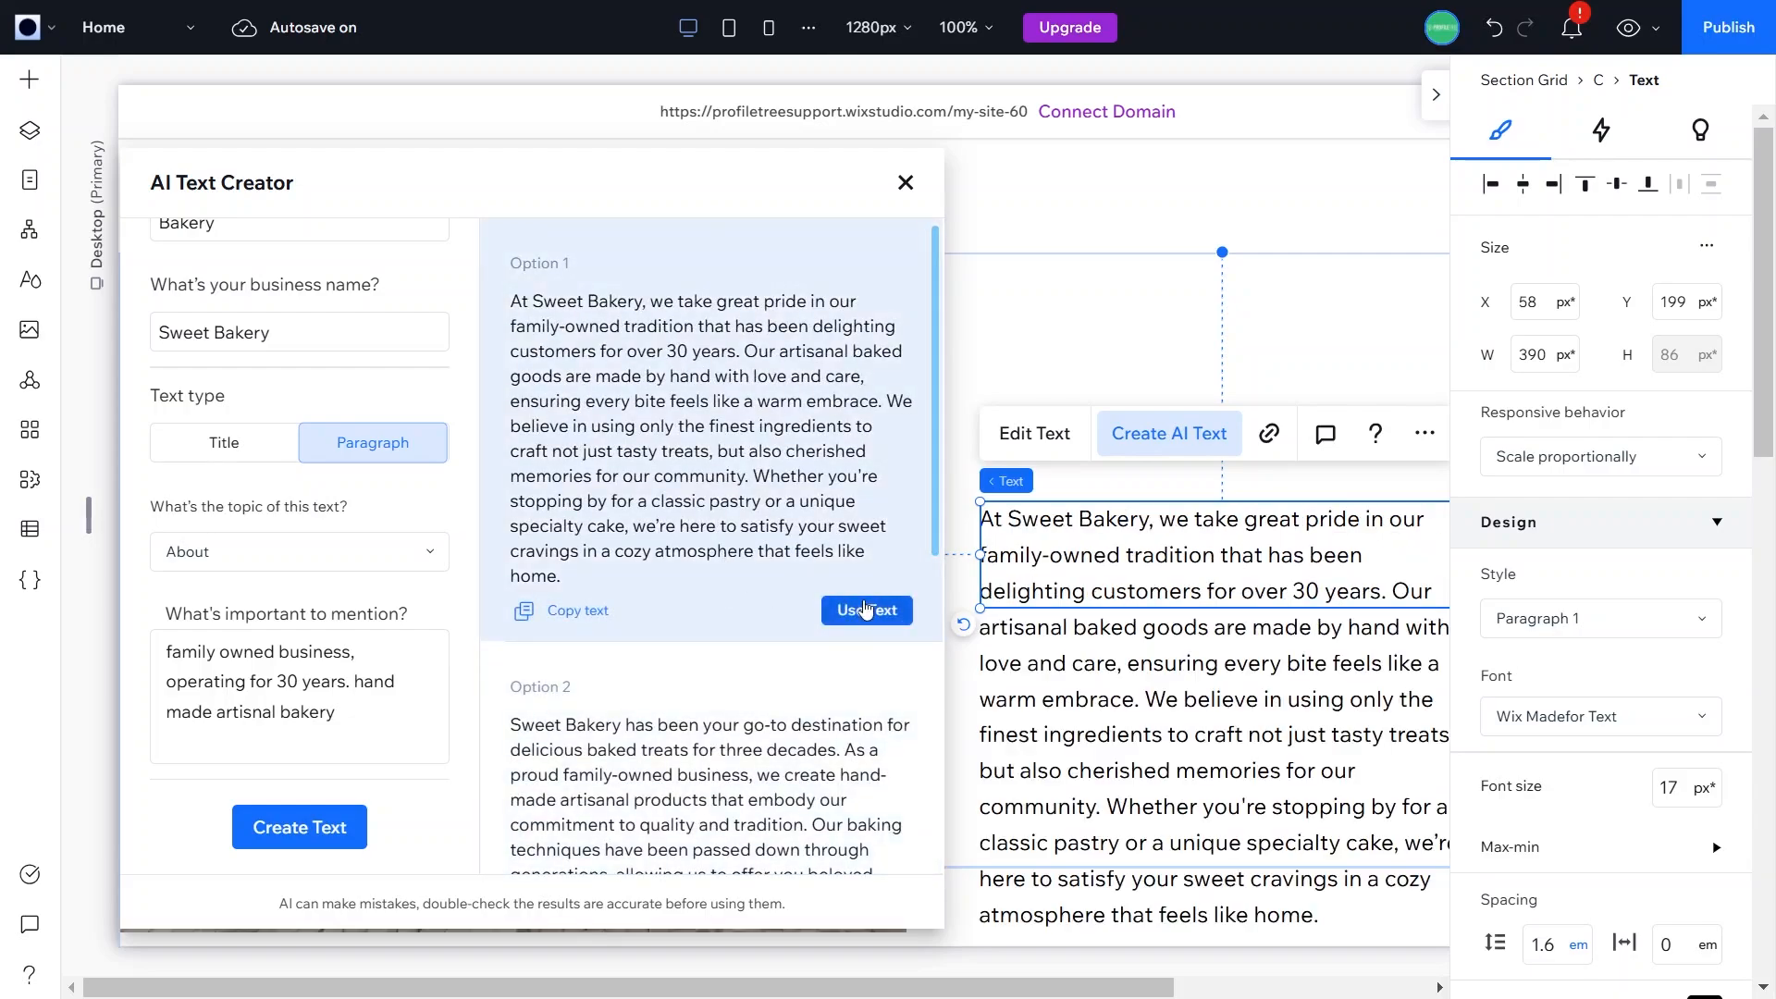
pyautogui.click(906, 182)
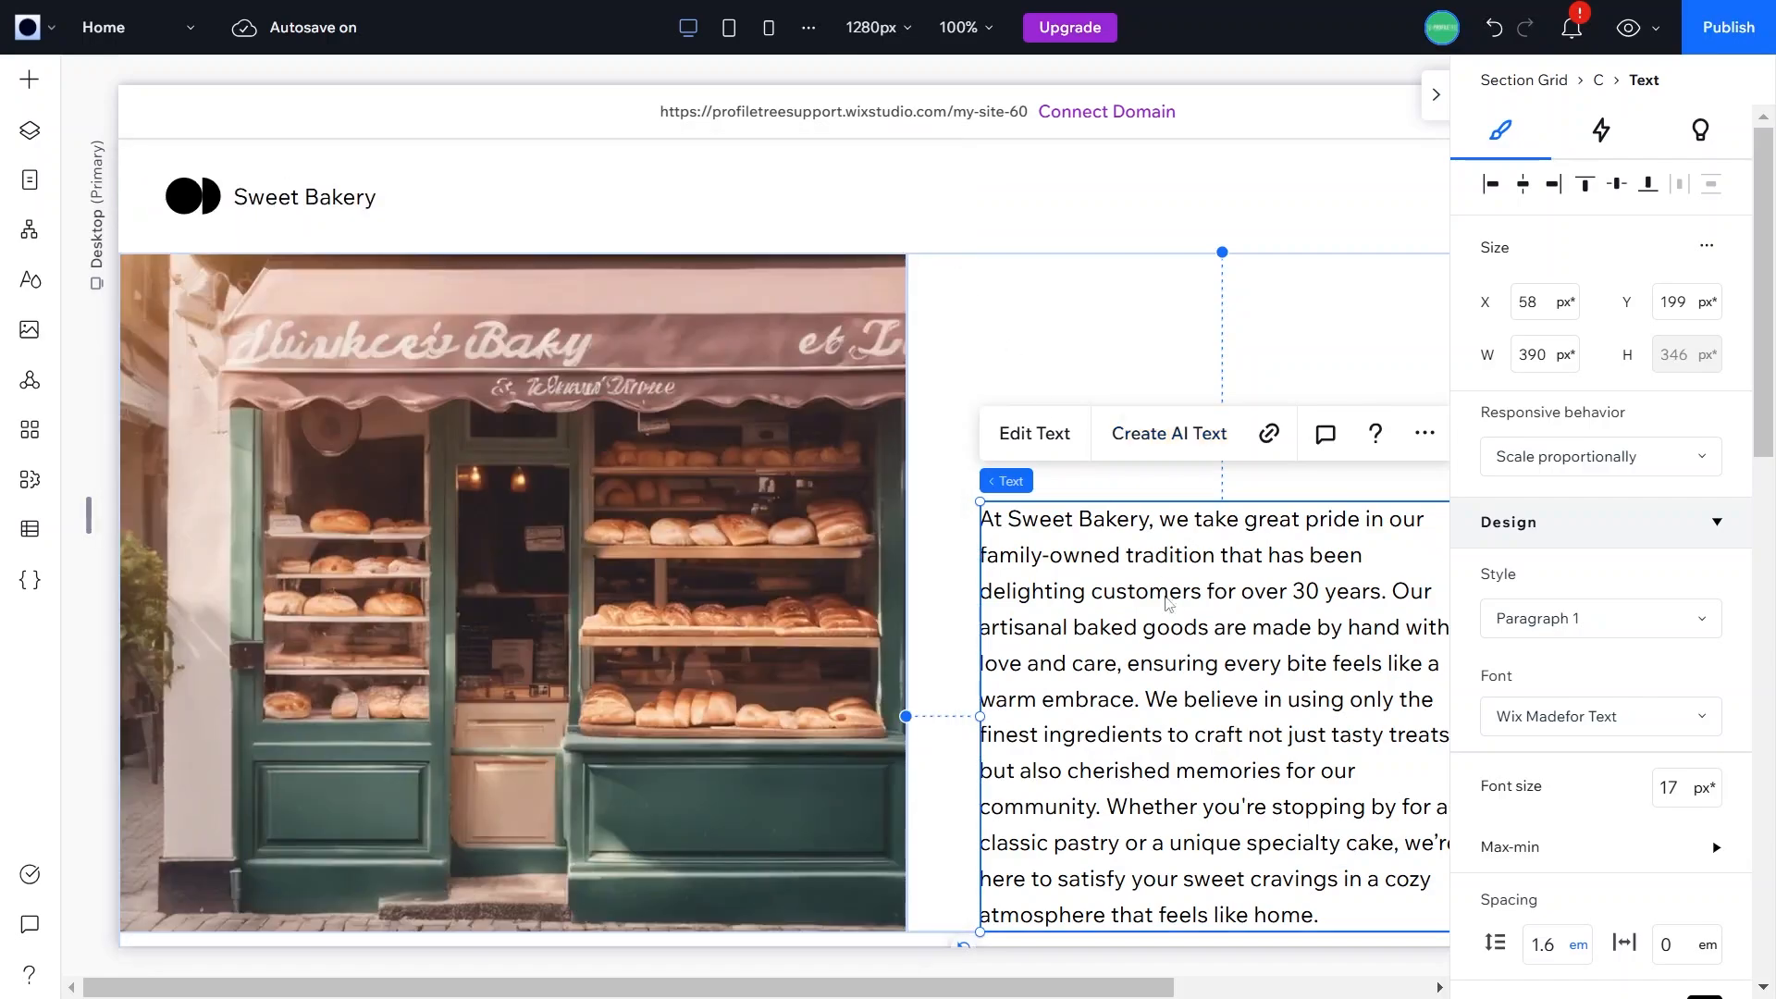
# Step: Move the text block up in its cell and split it into two paragraphs before "Whether you're stopping by"
pyautogui.moveTo(1170, 608); pyautogui.dragTo(1139, 504)
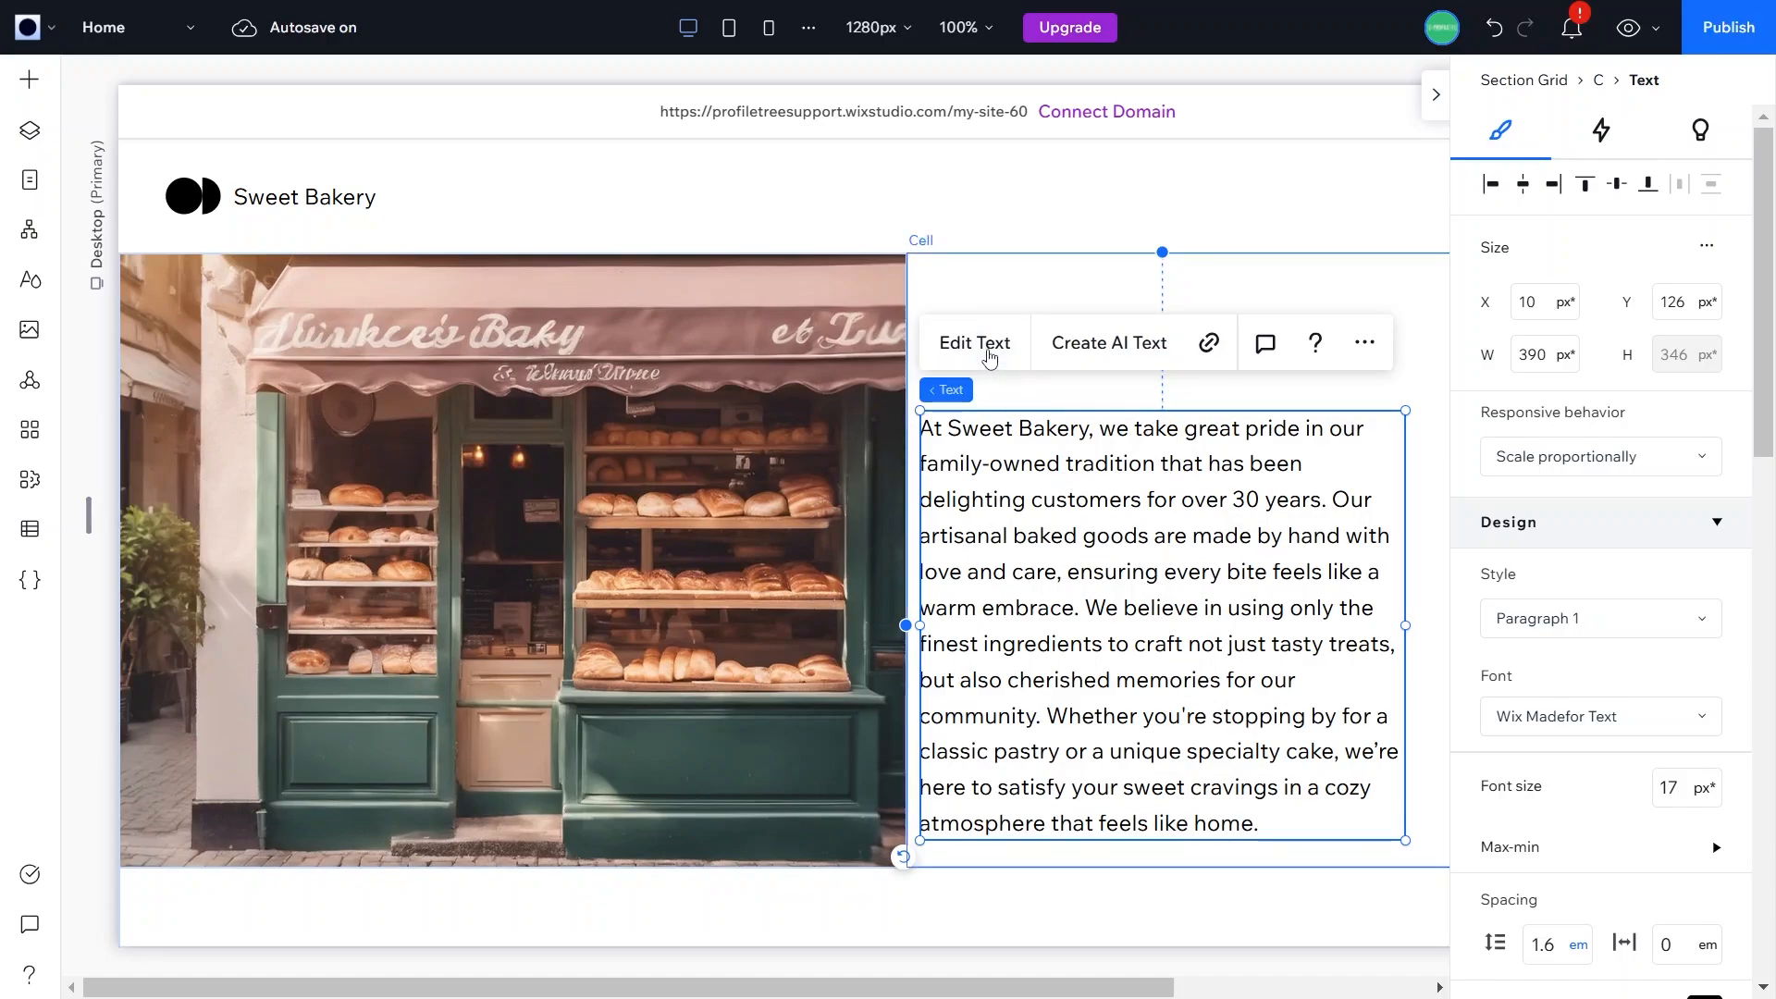
pyautogui.click(974, 342)
pyautogui.click(1138, 529)
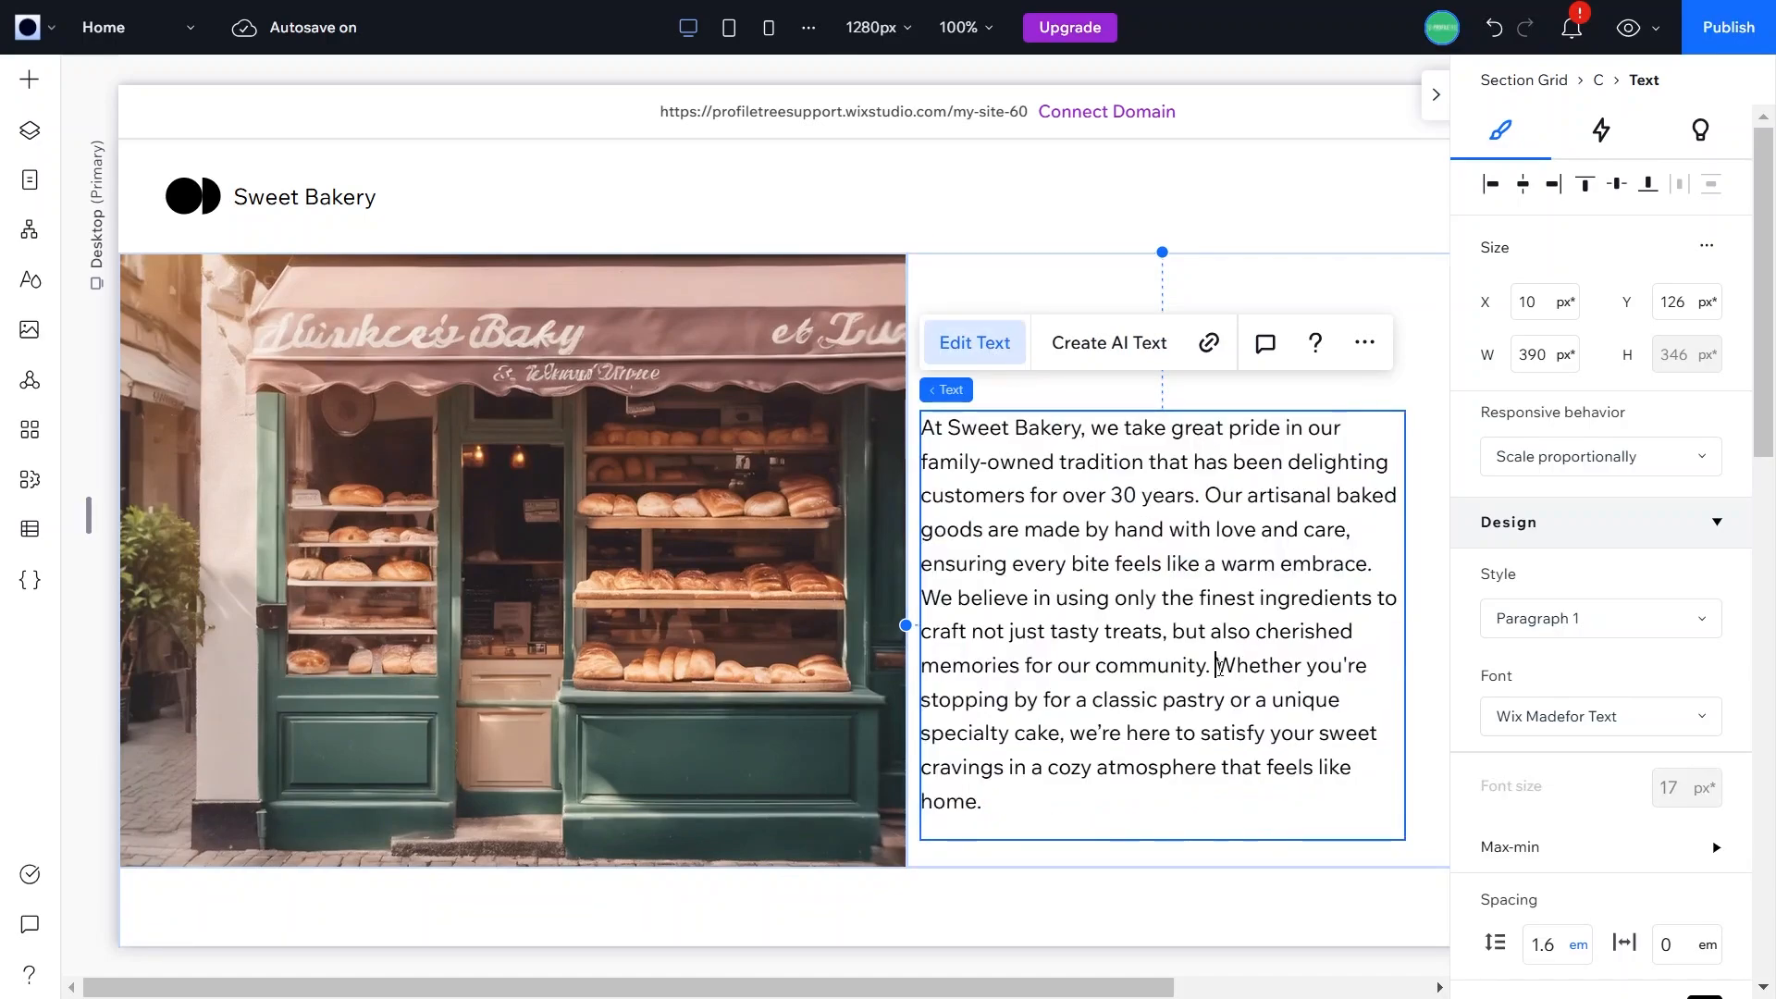
pyautogui.moveTo(1217, 667); pyautogui.dragTo(1151, 797)
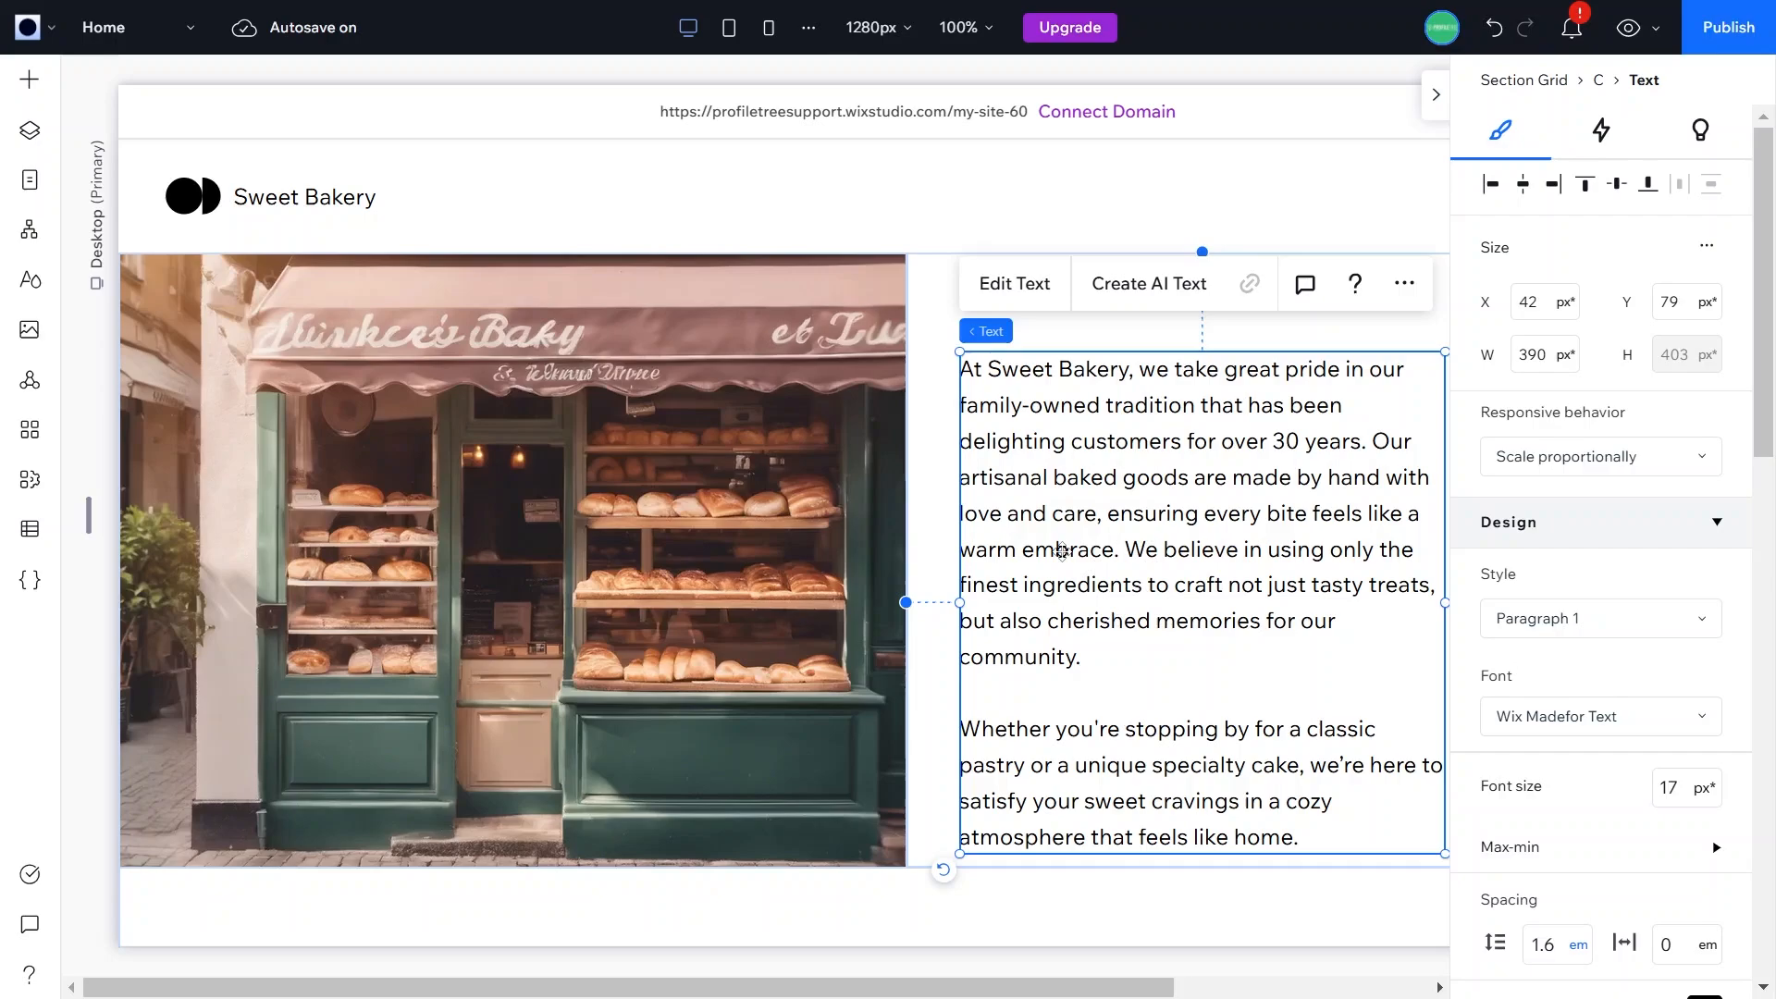
# Step: Centre the two-paragraph text block in the cell beside the bakery image
pyautogui.moveTo(1063, 362); pyautogui.dragTo(1058, 319)
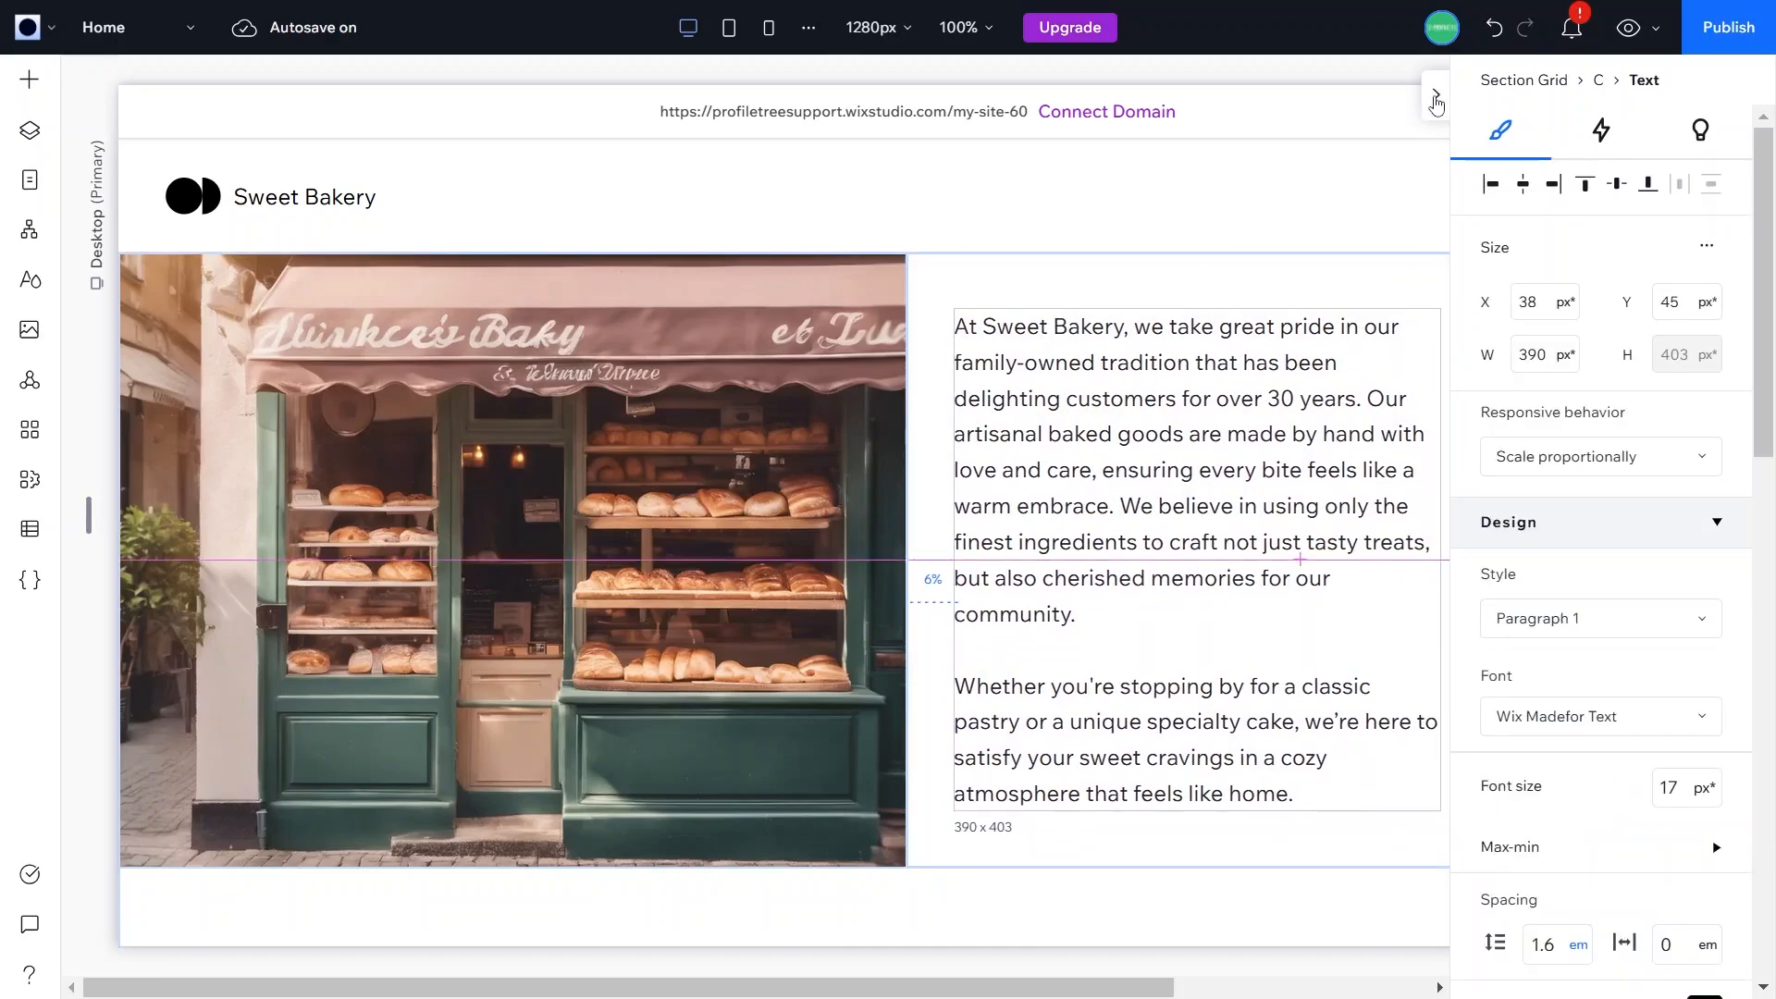
pyautogui.click(1435, 94)
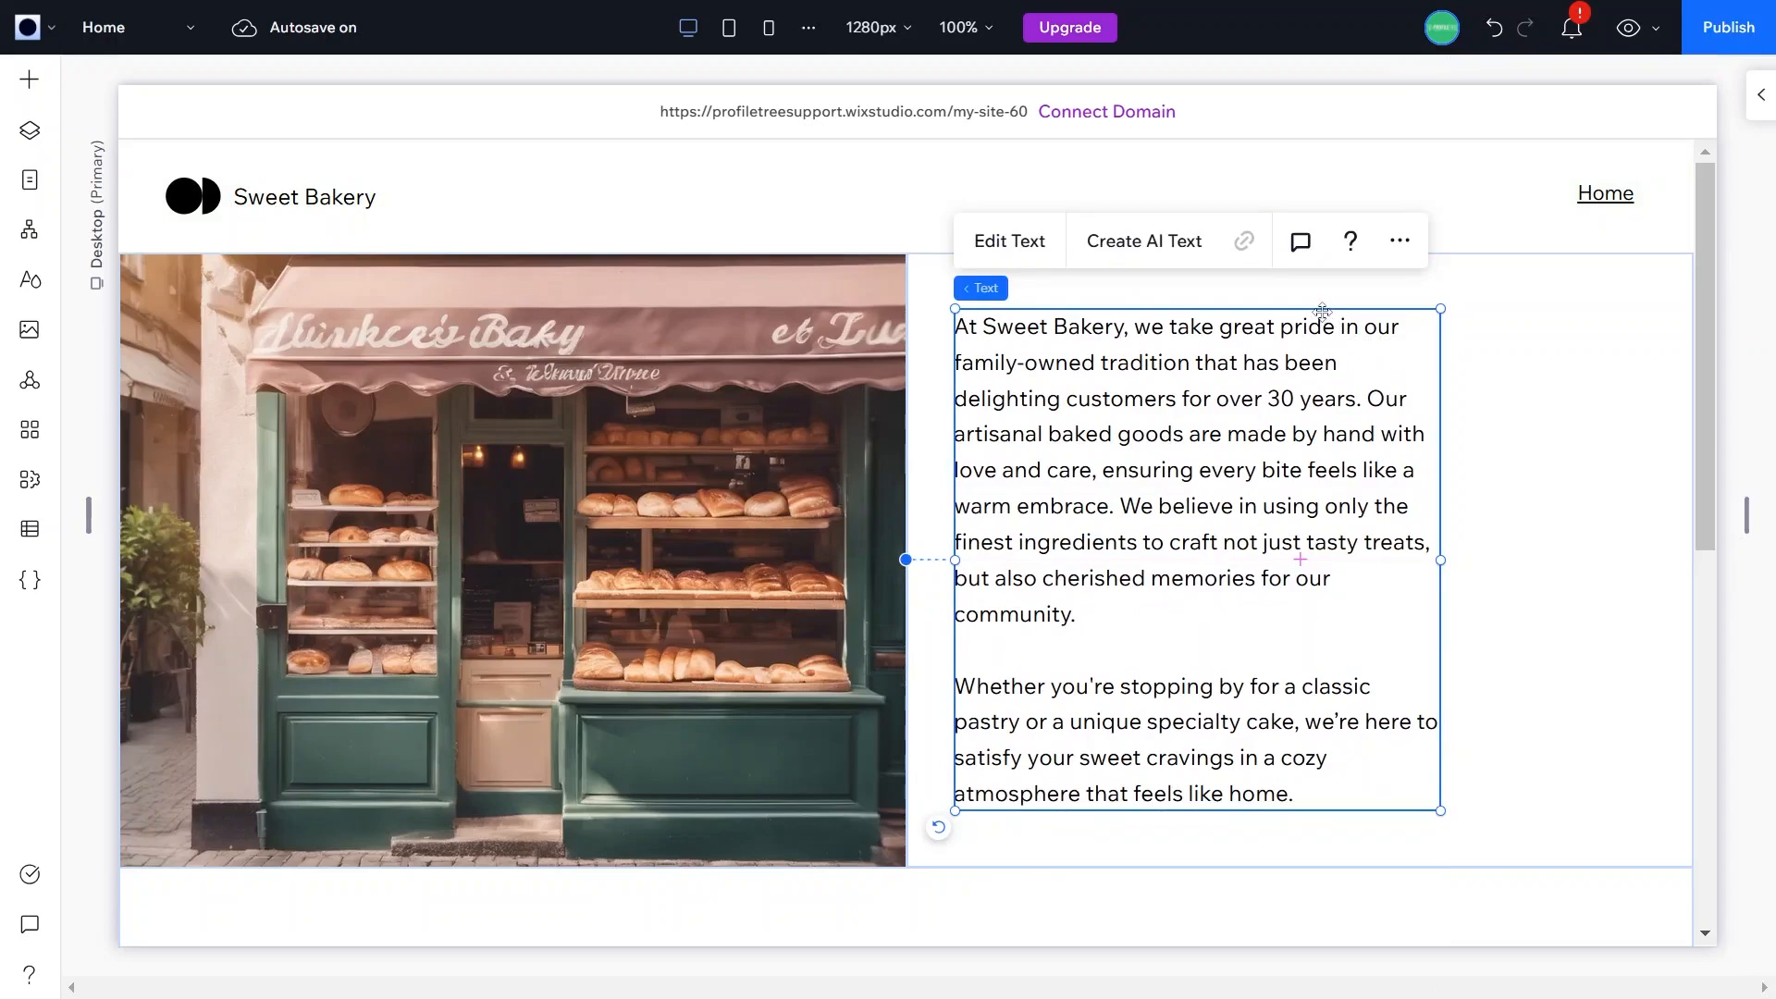
pyautogui.moveTo(1328, 312); pyautogui.dragTo(1424, 314)
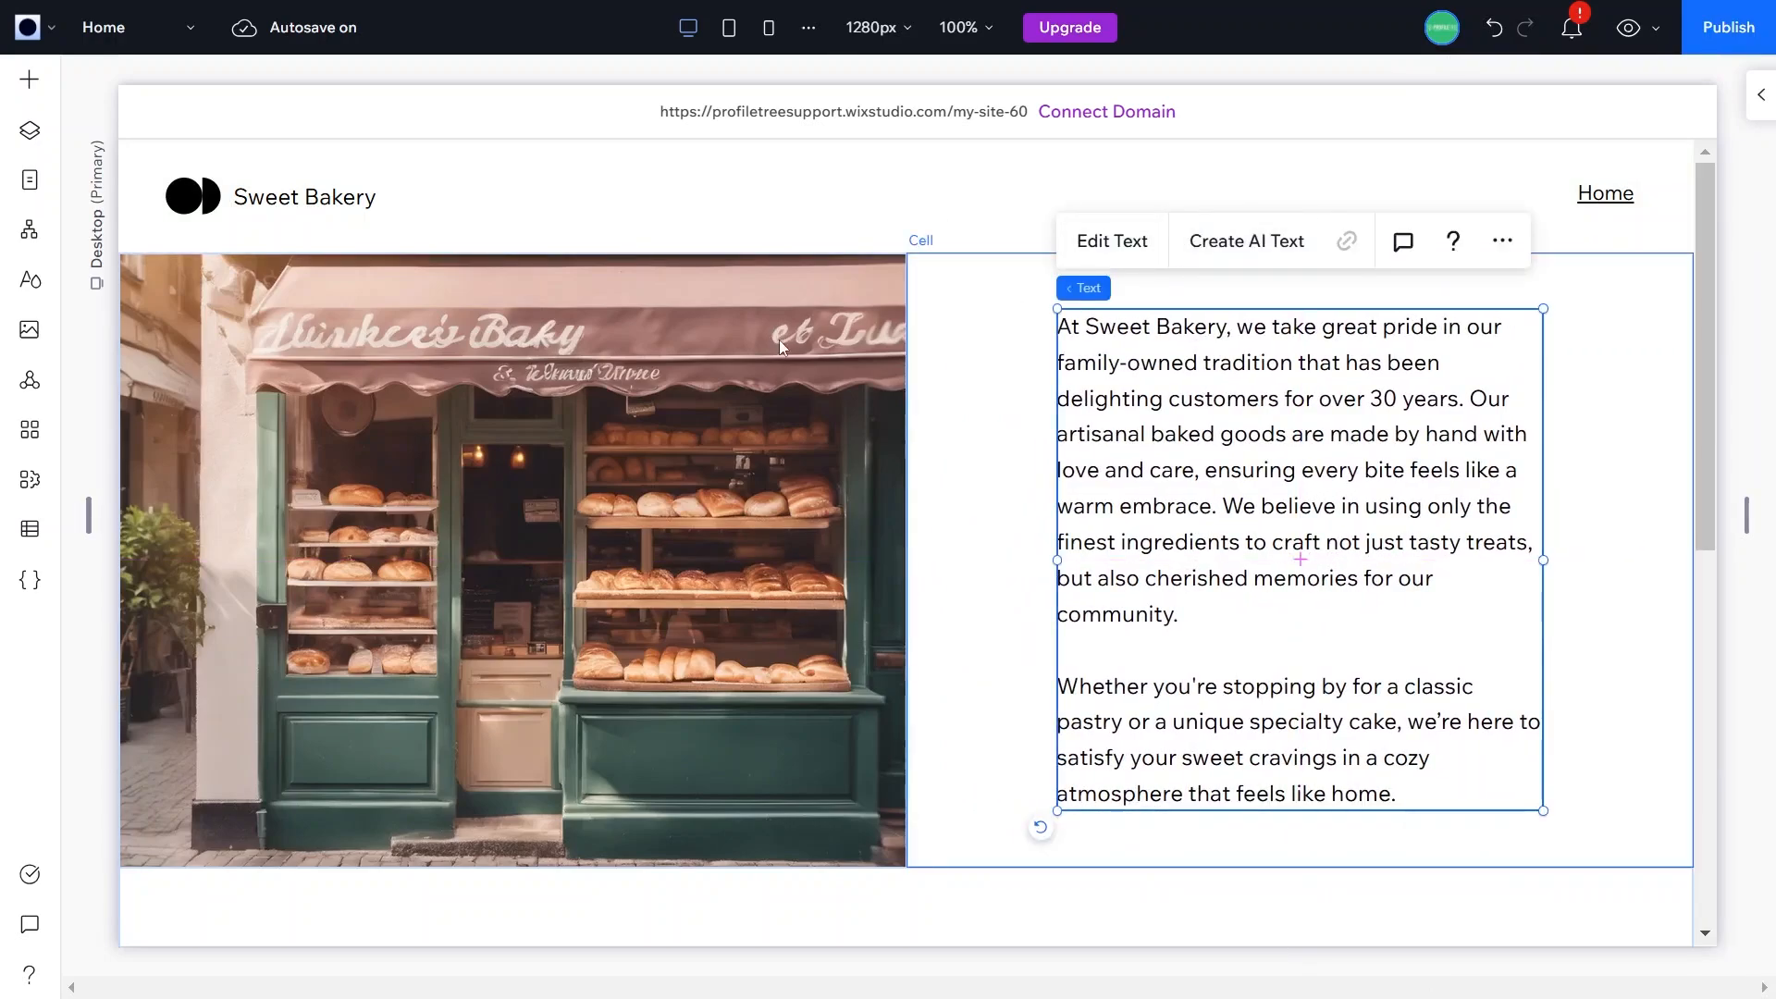
# Step: Check the section's layout at the tablet and mobile breakpoints, and return to the desktop view
pyautogui.click(728, 46)
pyautogui.click(774, 42)
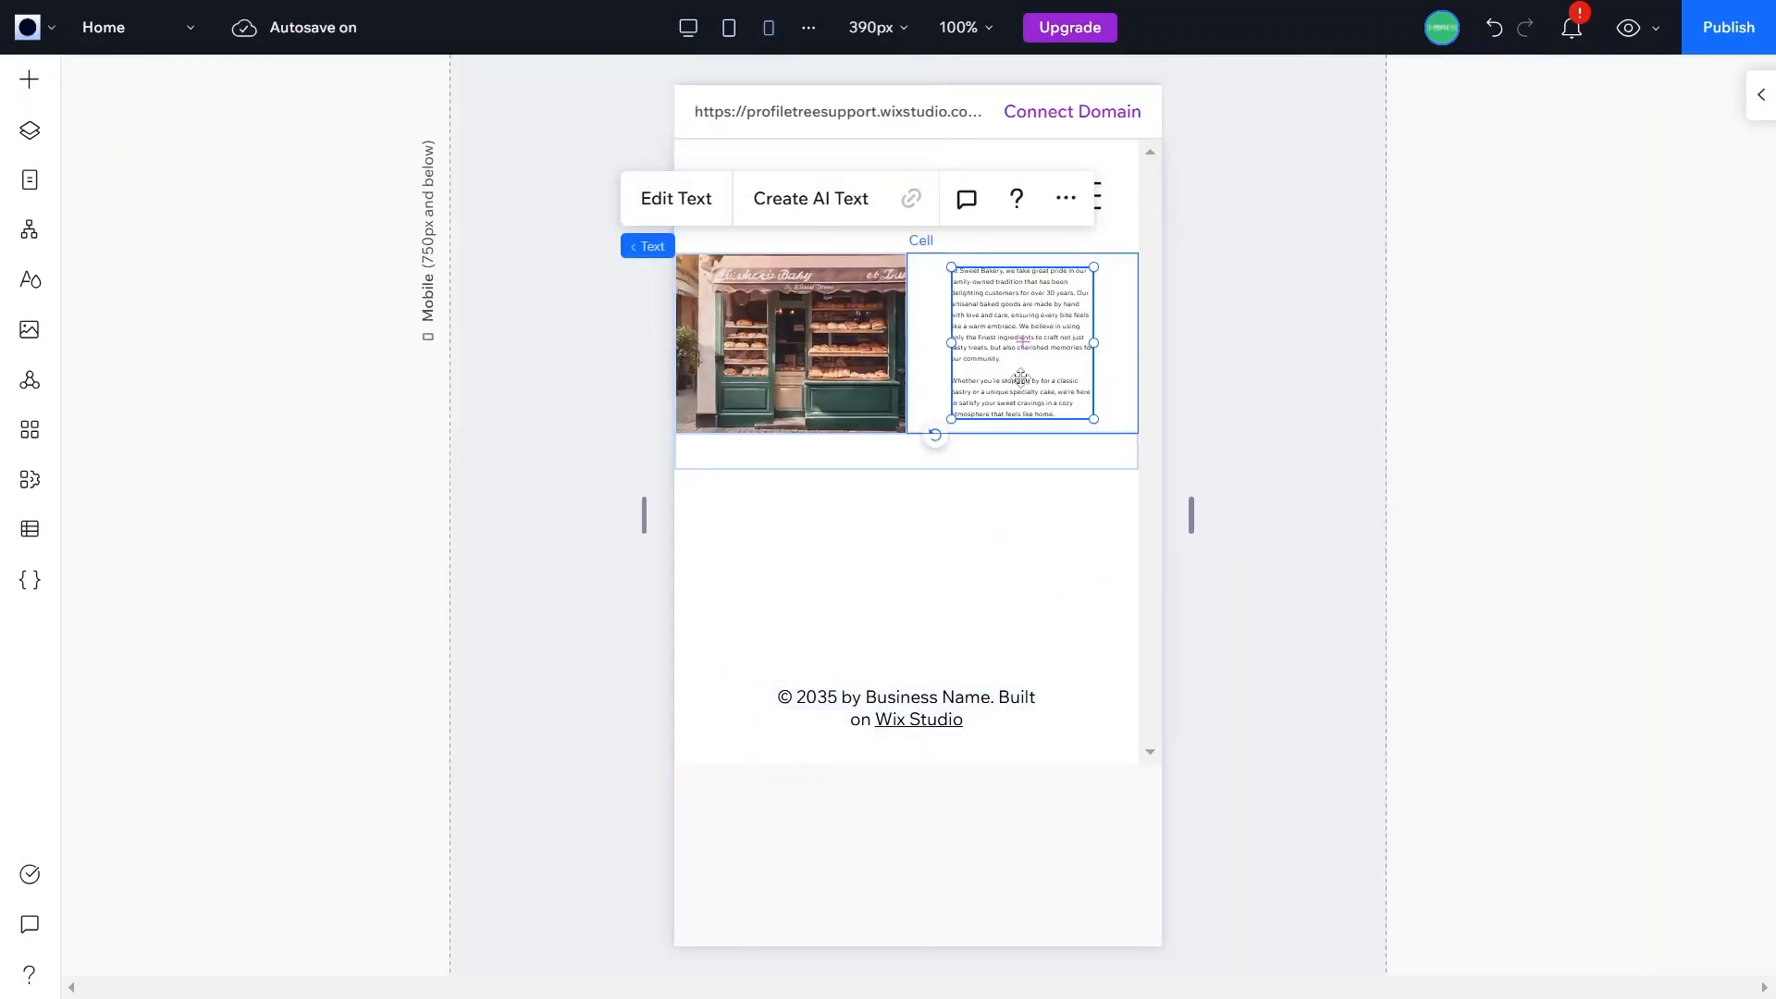
pyautogui.click(689, 29)
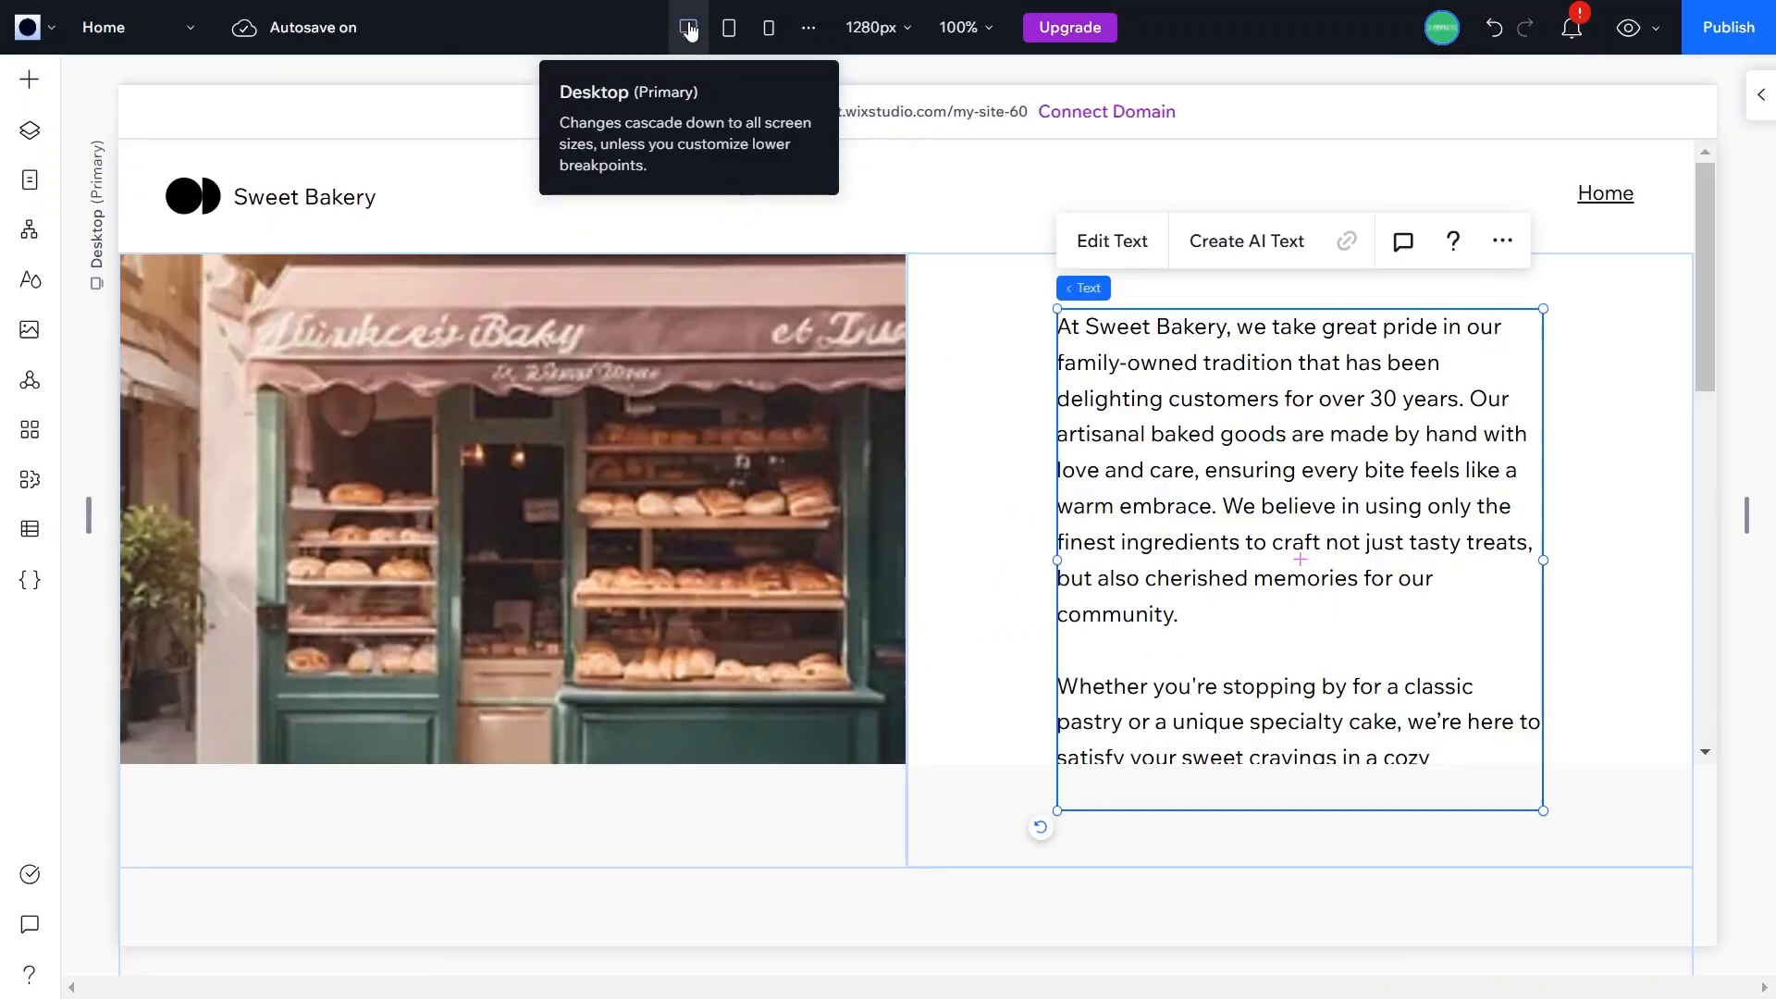
# Step: Select the section grid and generate a responsive design for it with AI, turning on "Don't show again" for the introduction
pyautogui.moveTo(1000, 260); pyautogui.dragTo(999, 258)
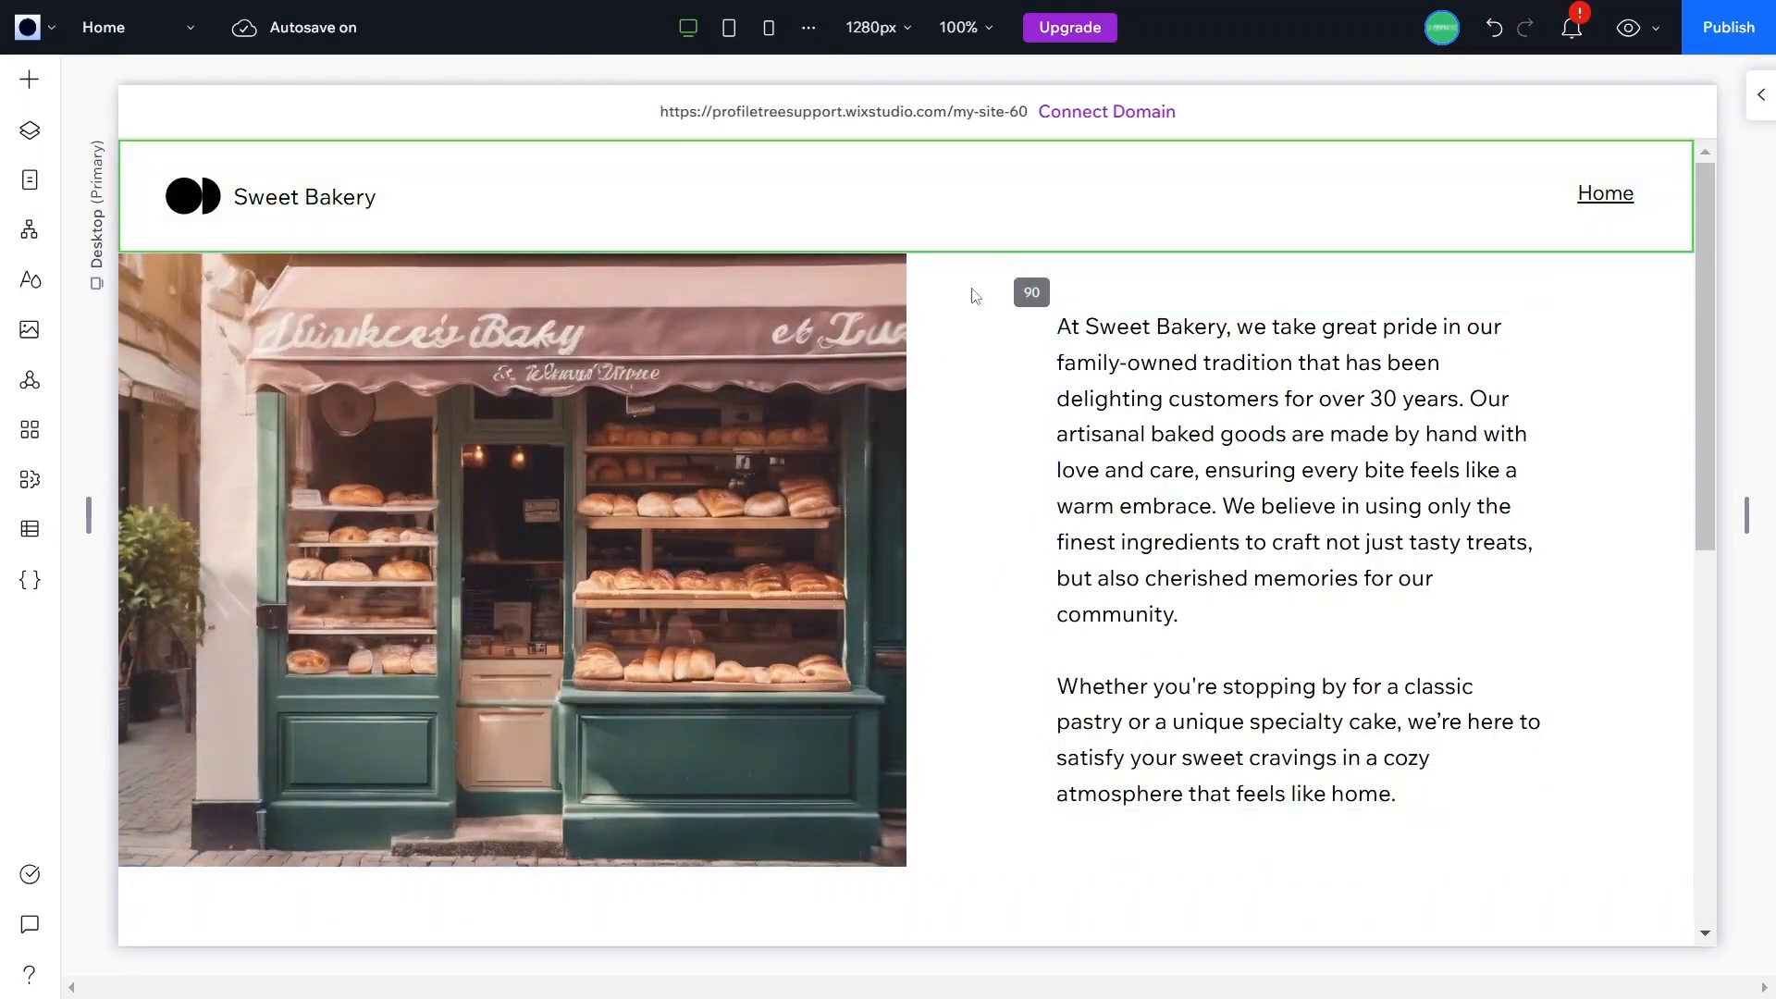
pyautogui.click(1751, 95)
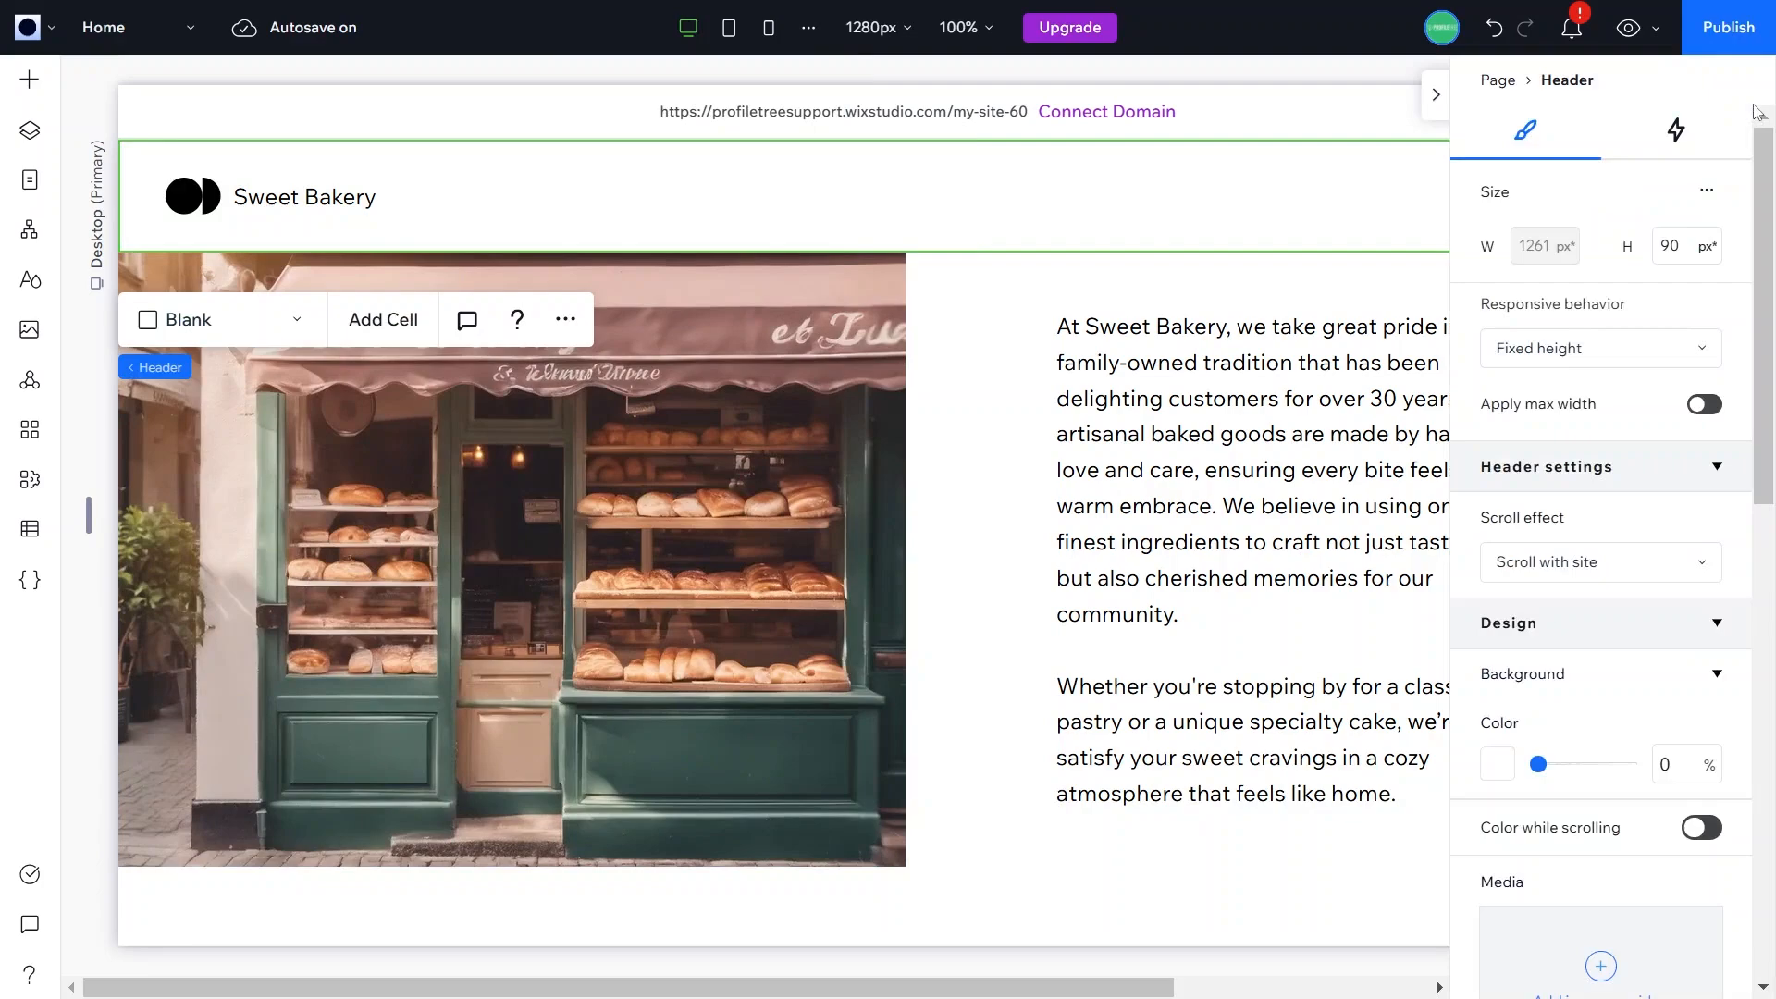
pyautogui.click(1018, 381)
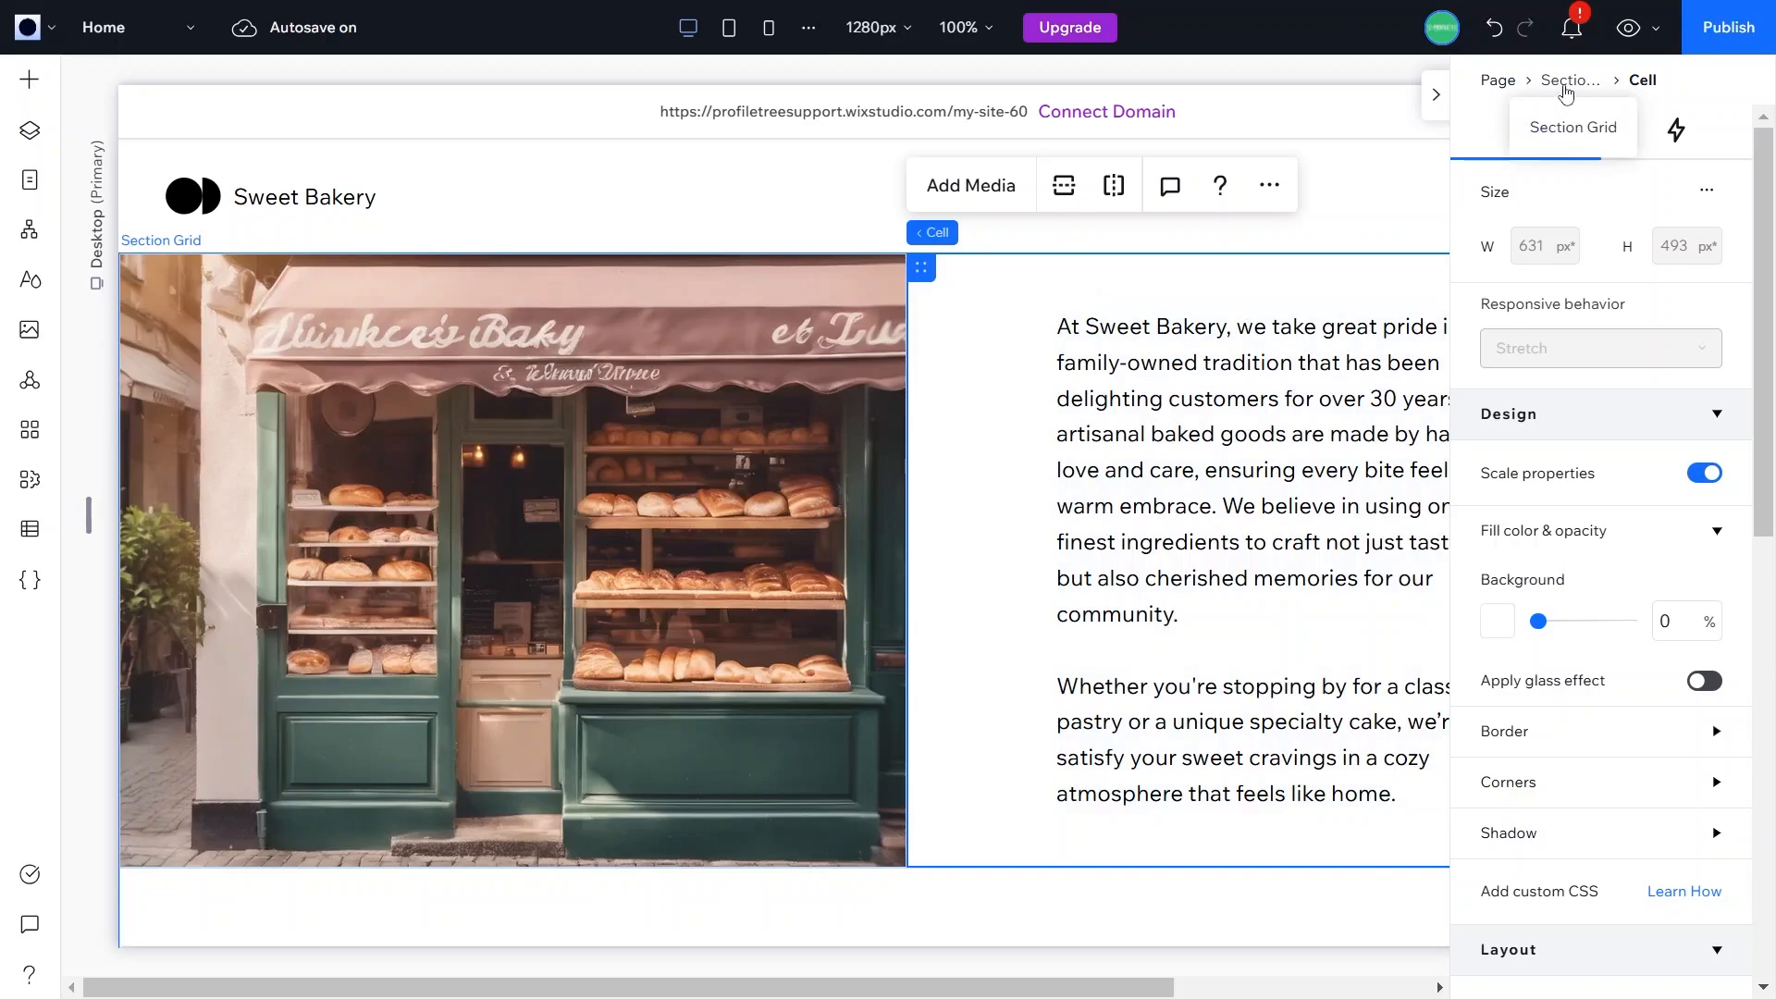
pyautogui.click(1565, 83)
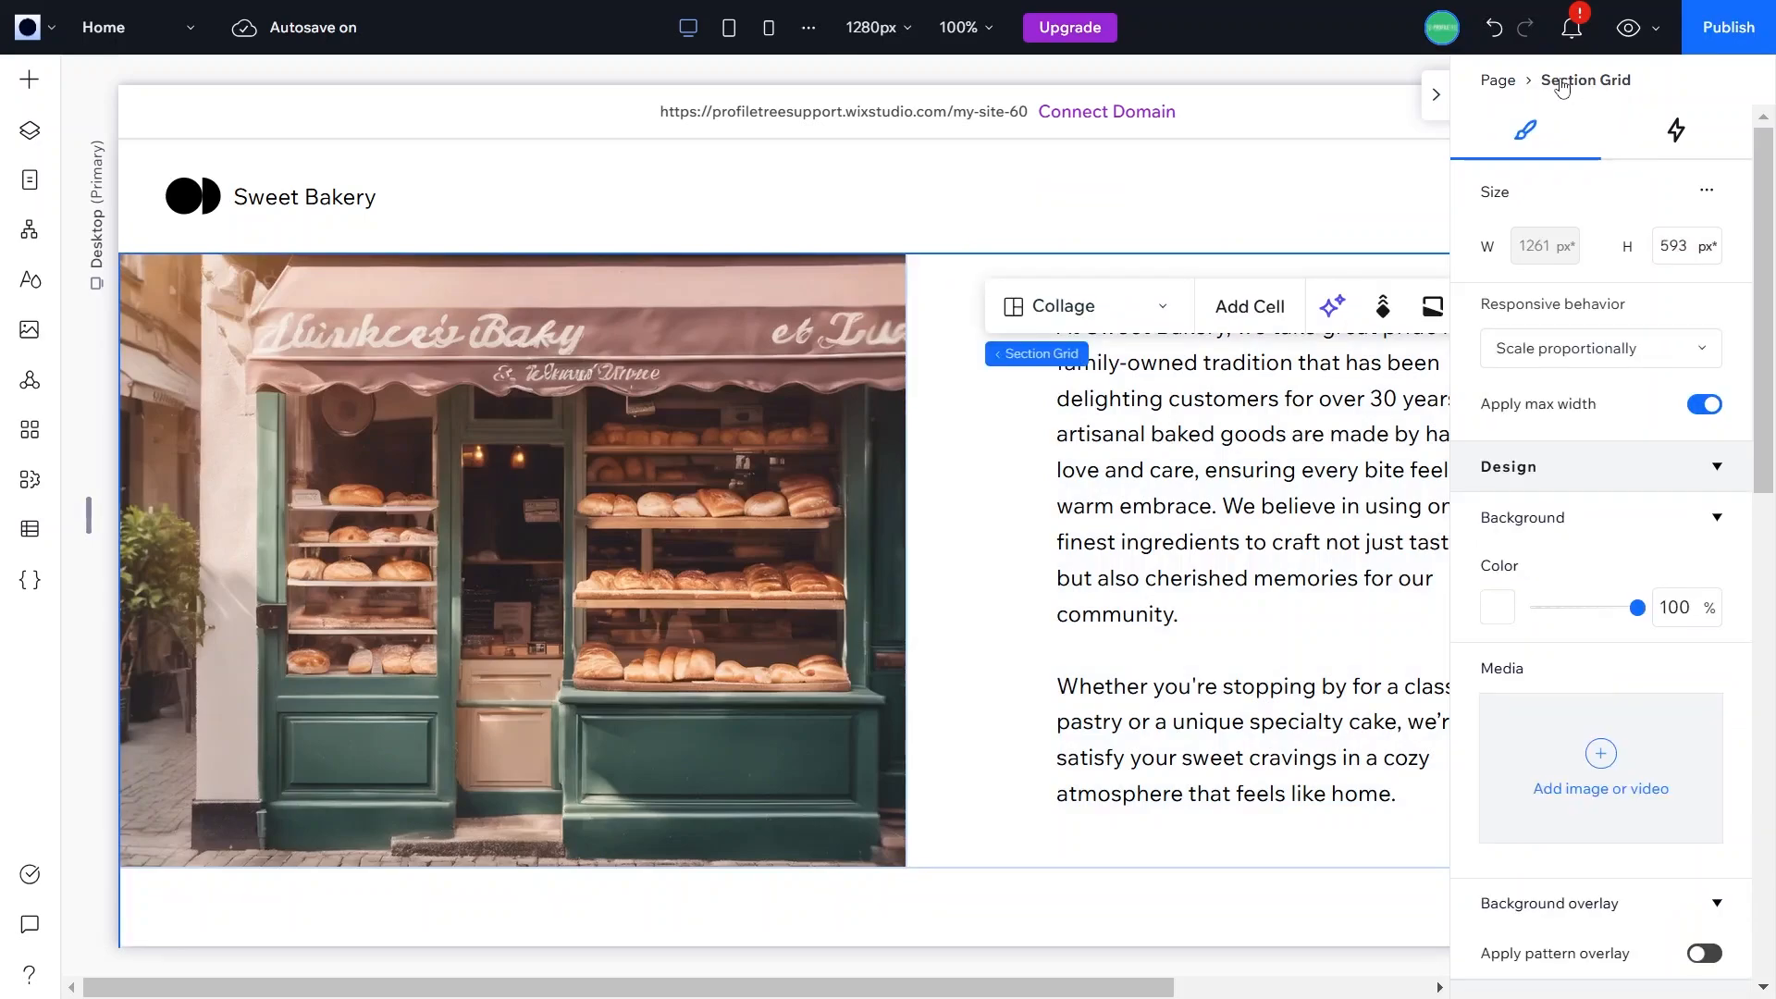
pyautogui.click(1436, 94)
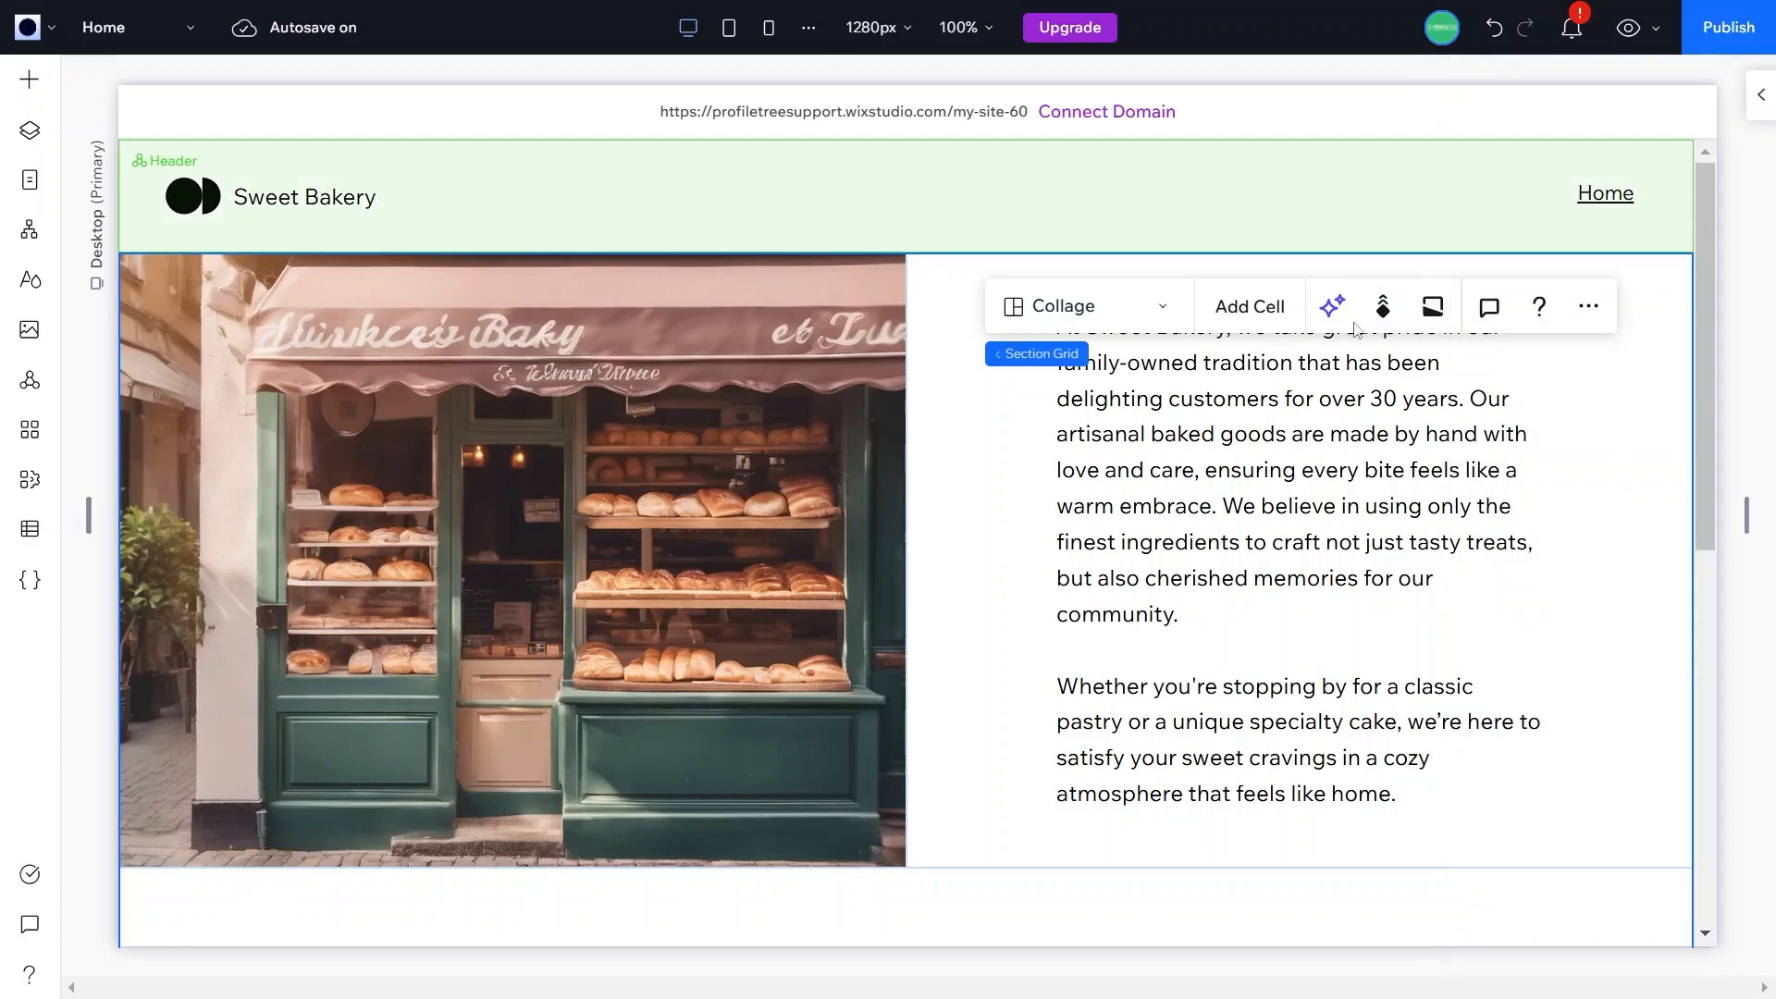
pyautogui.click(1332, 307)
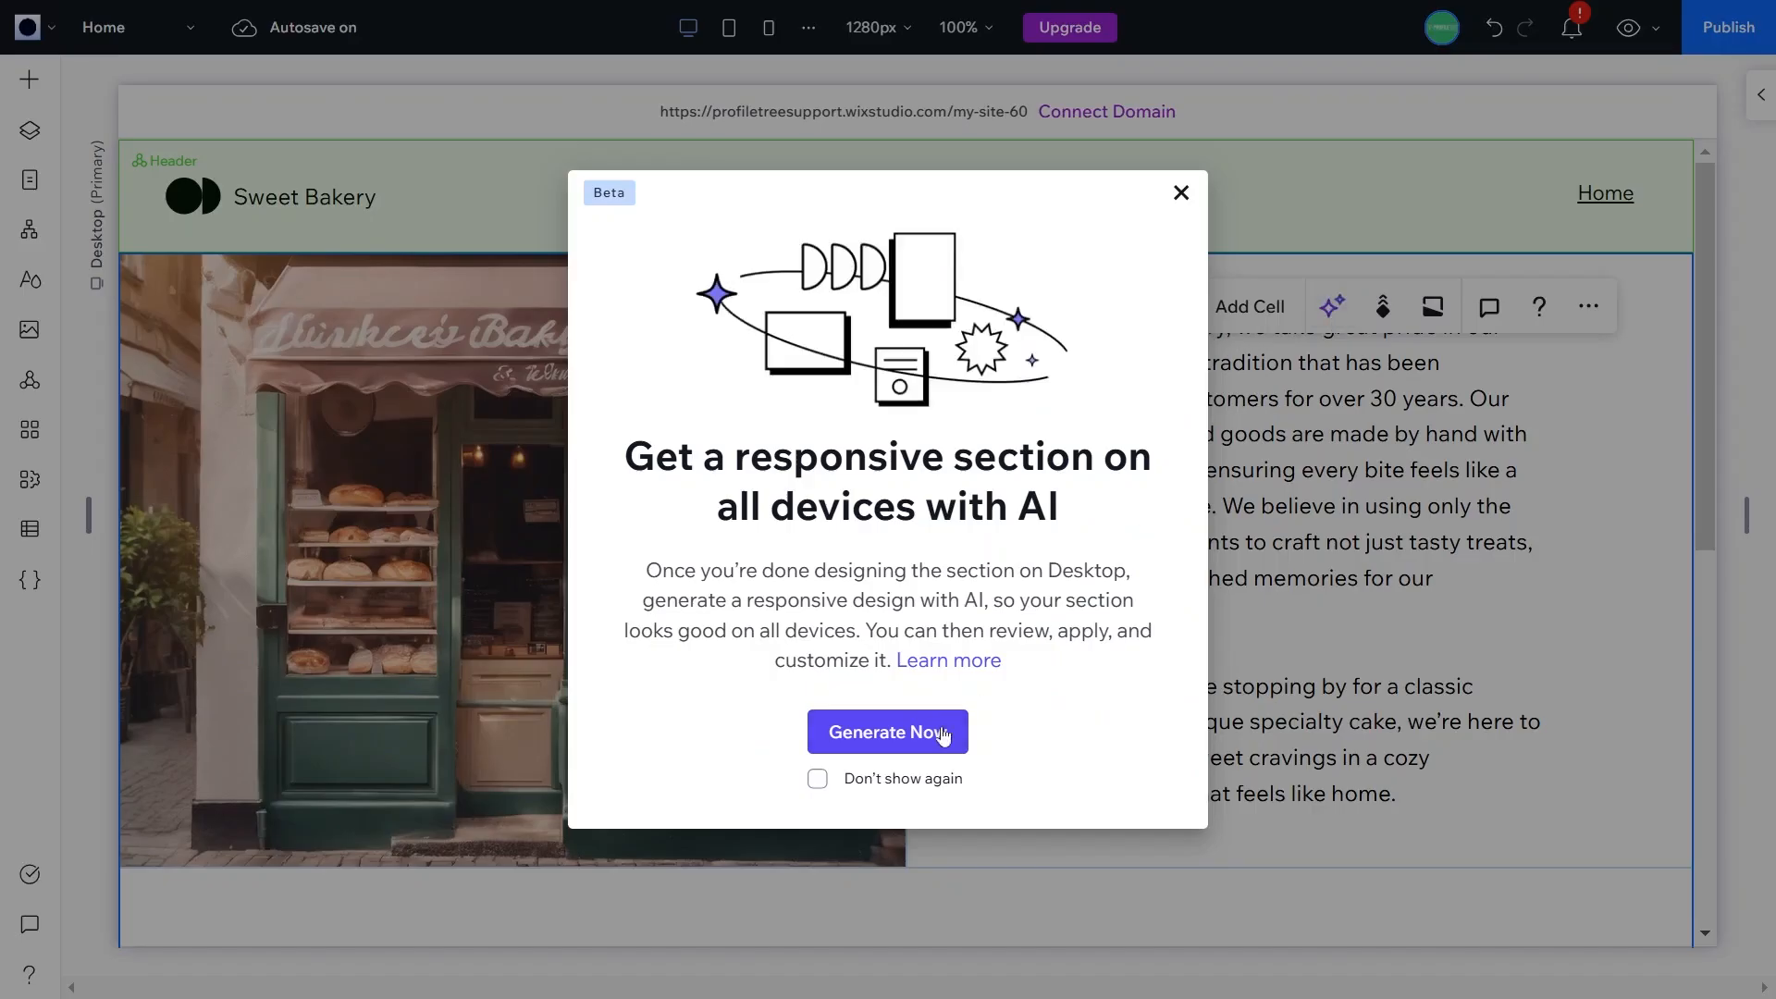
pyautogui.click(818, 779)
pyautogui.click(864, 732)
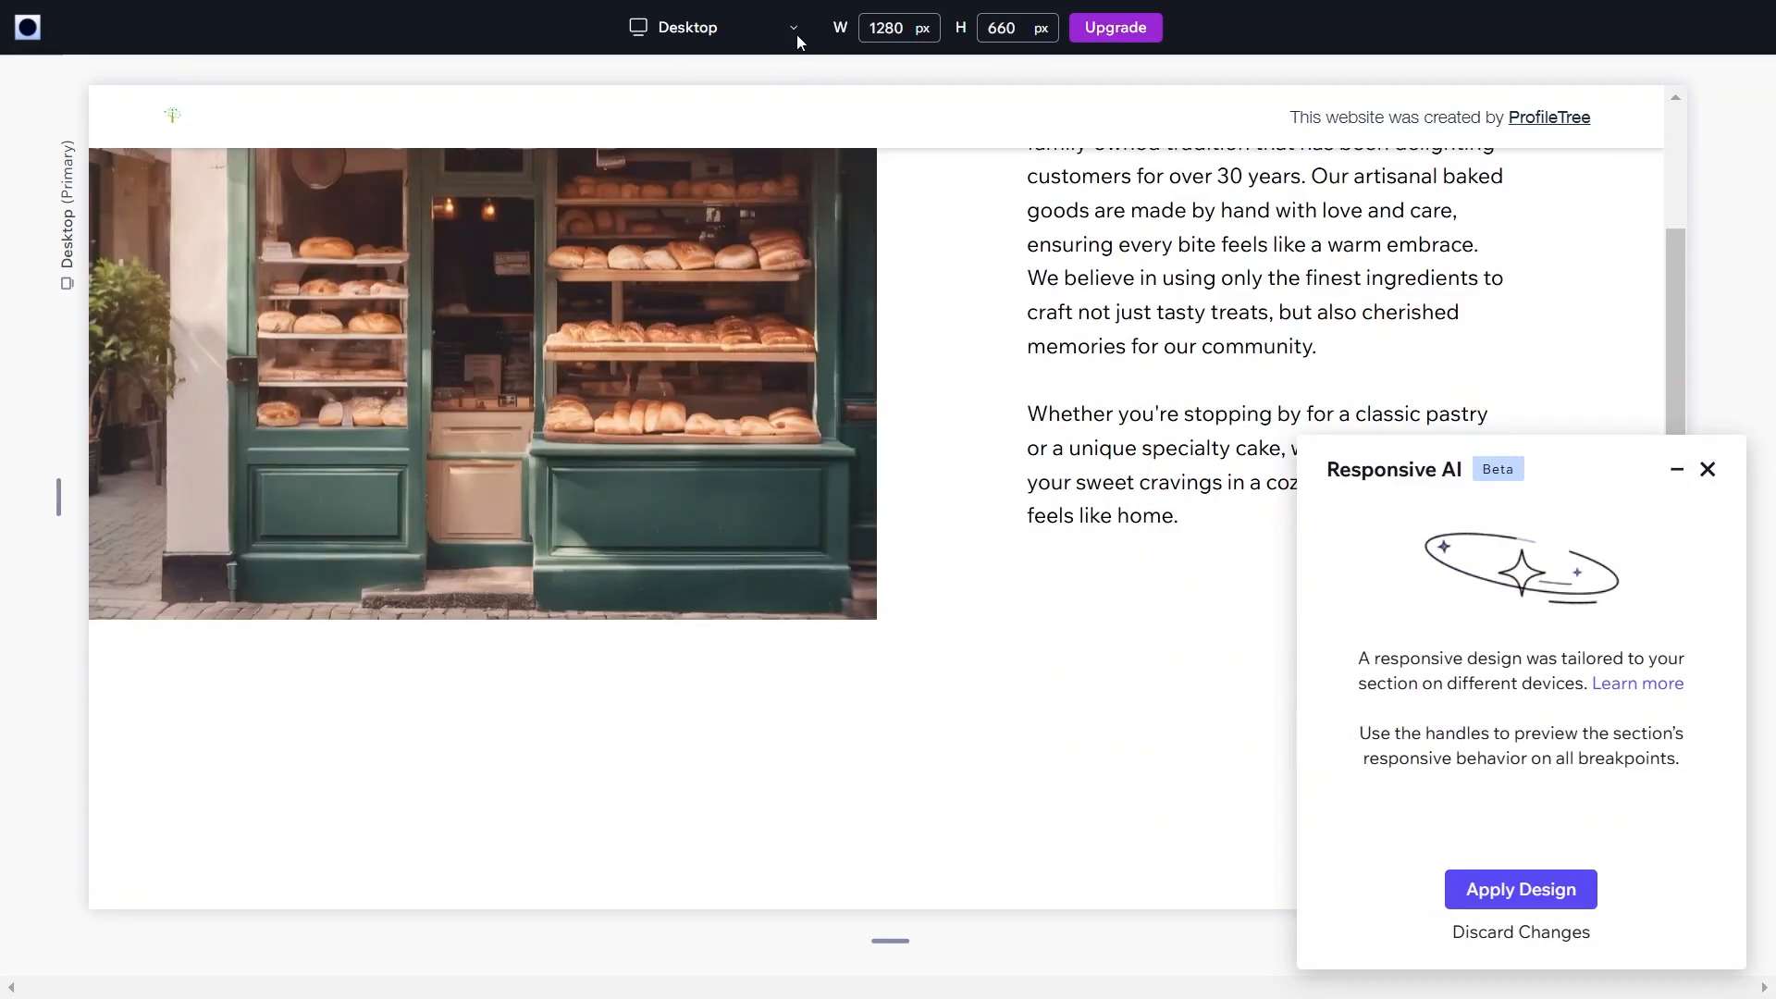
# Step: Preview the AI responsive design at the Mobile breakpoint and look through the whole page
pyautogui.click(794, 30)
pyautogui.click(713, 137)
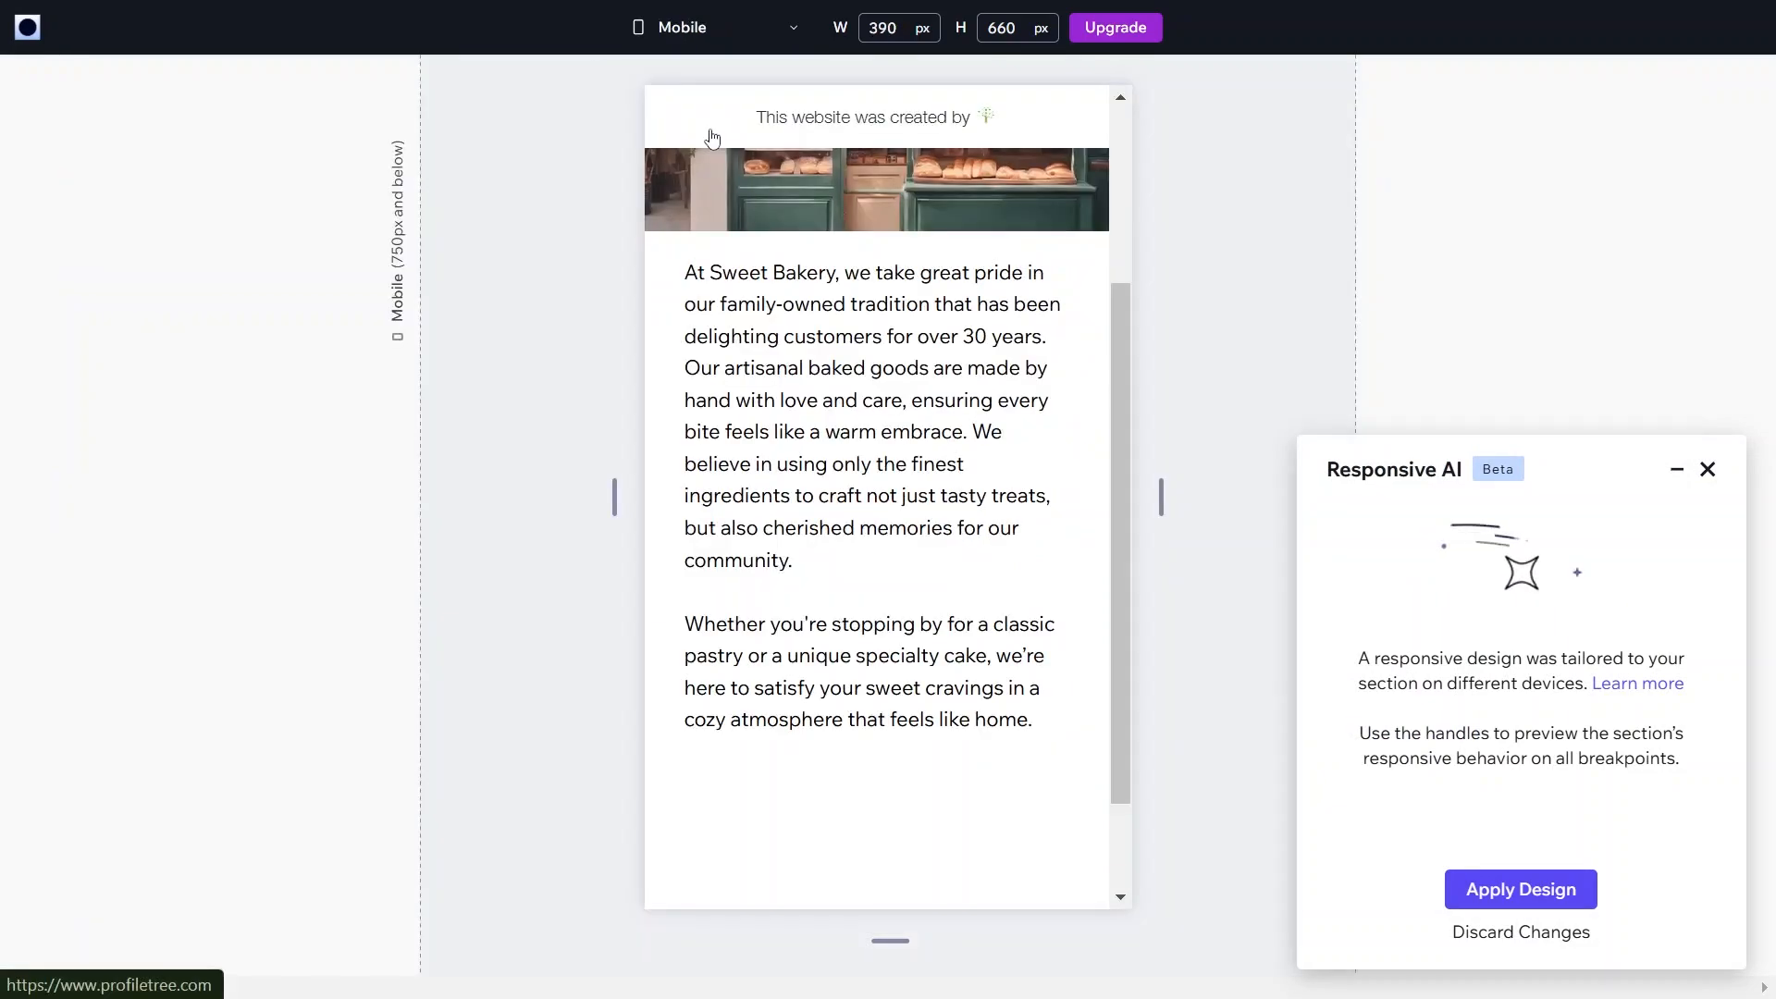
pyautogui.scroll(-1, 780, 542)
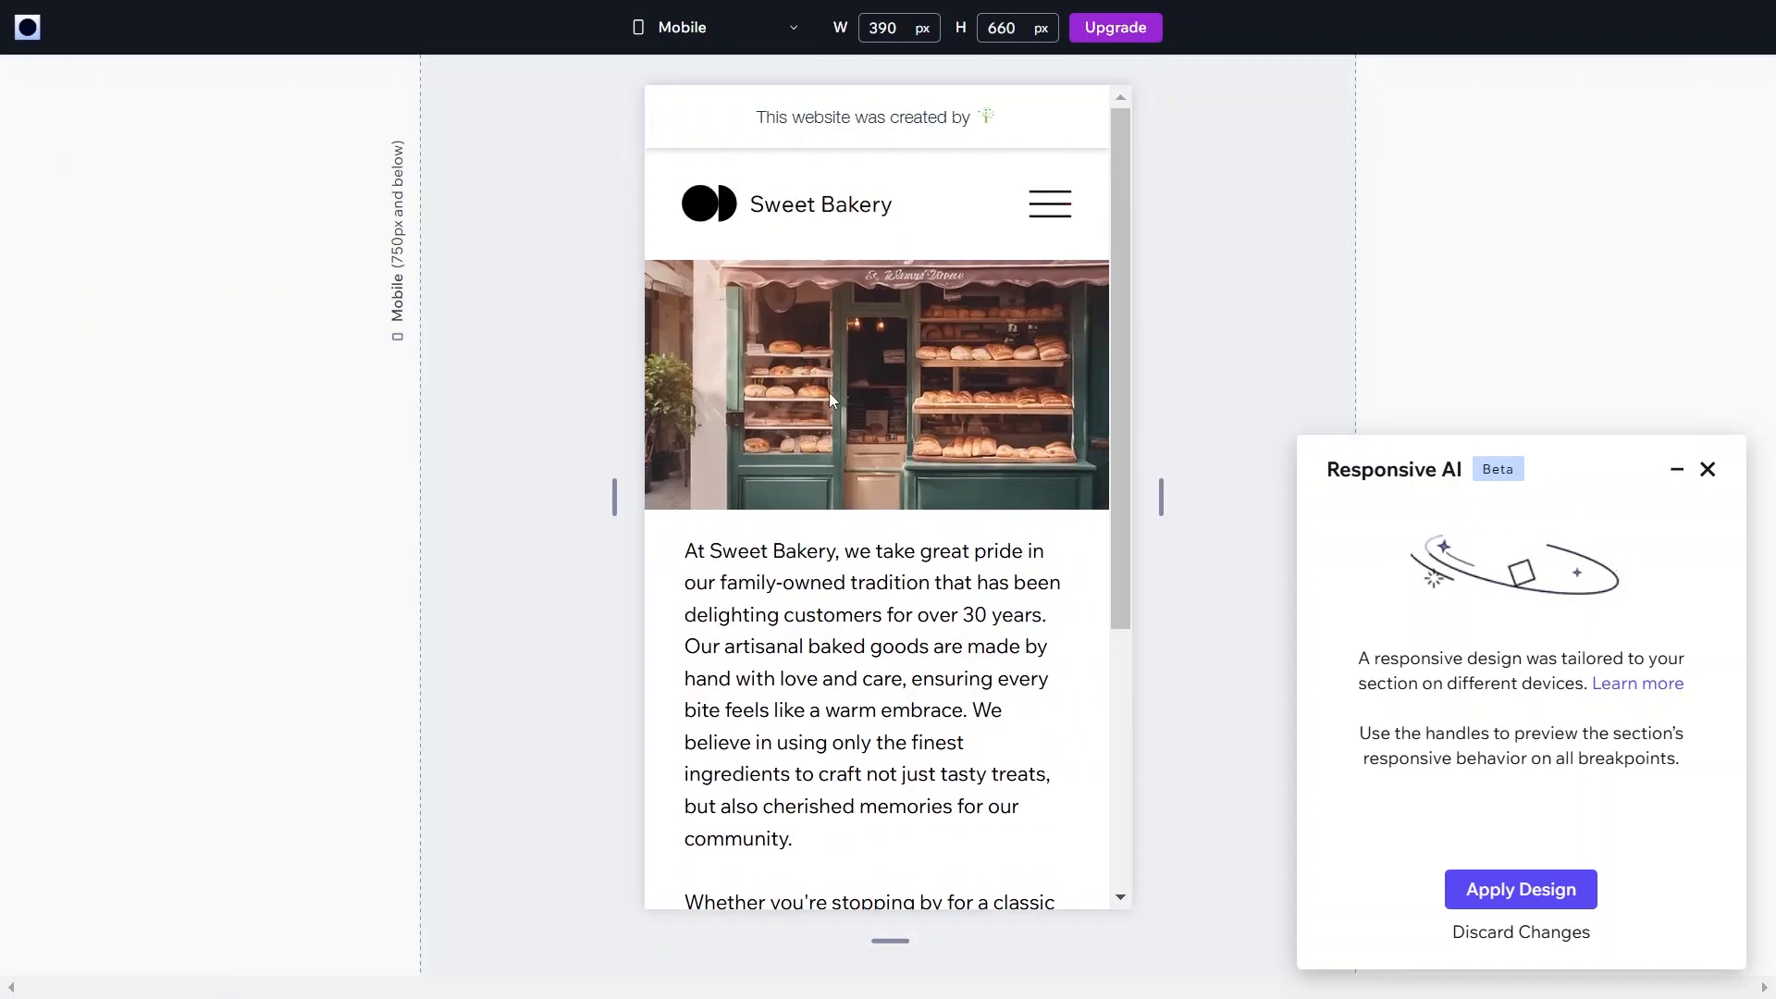
pyautogui.scroll(-5, 892, 666)
pyautogui.scroll(5, 886, 571)
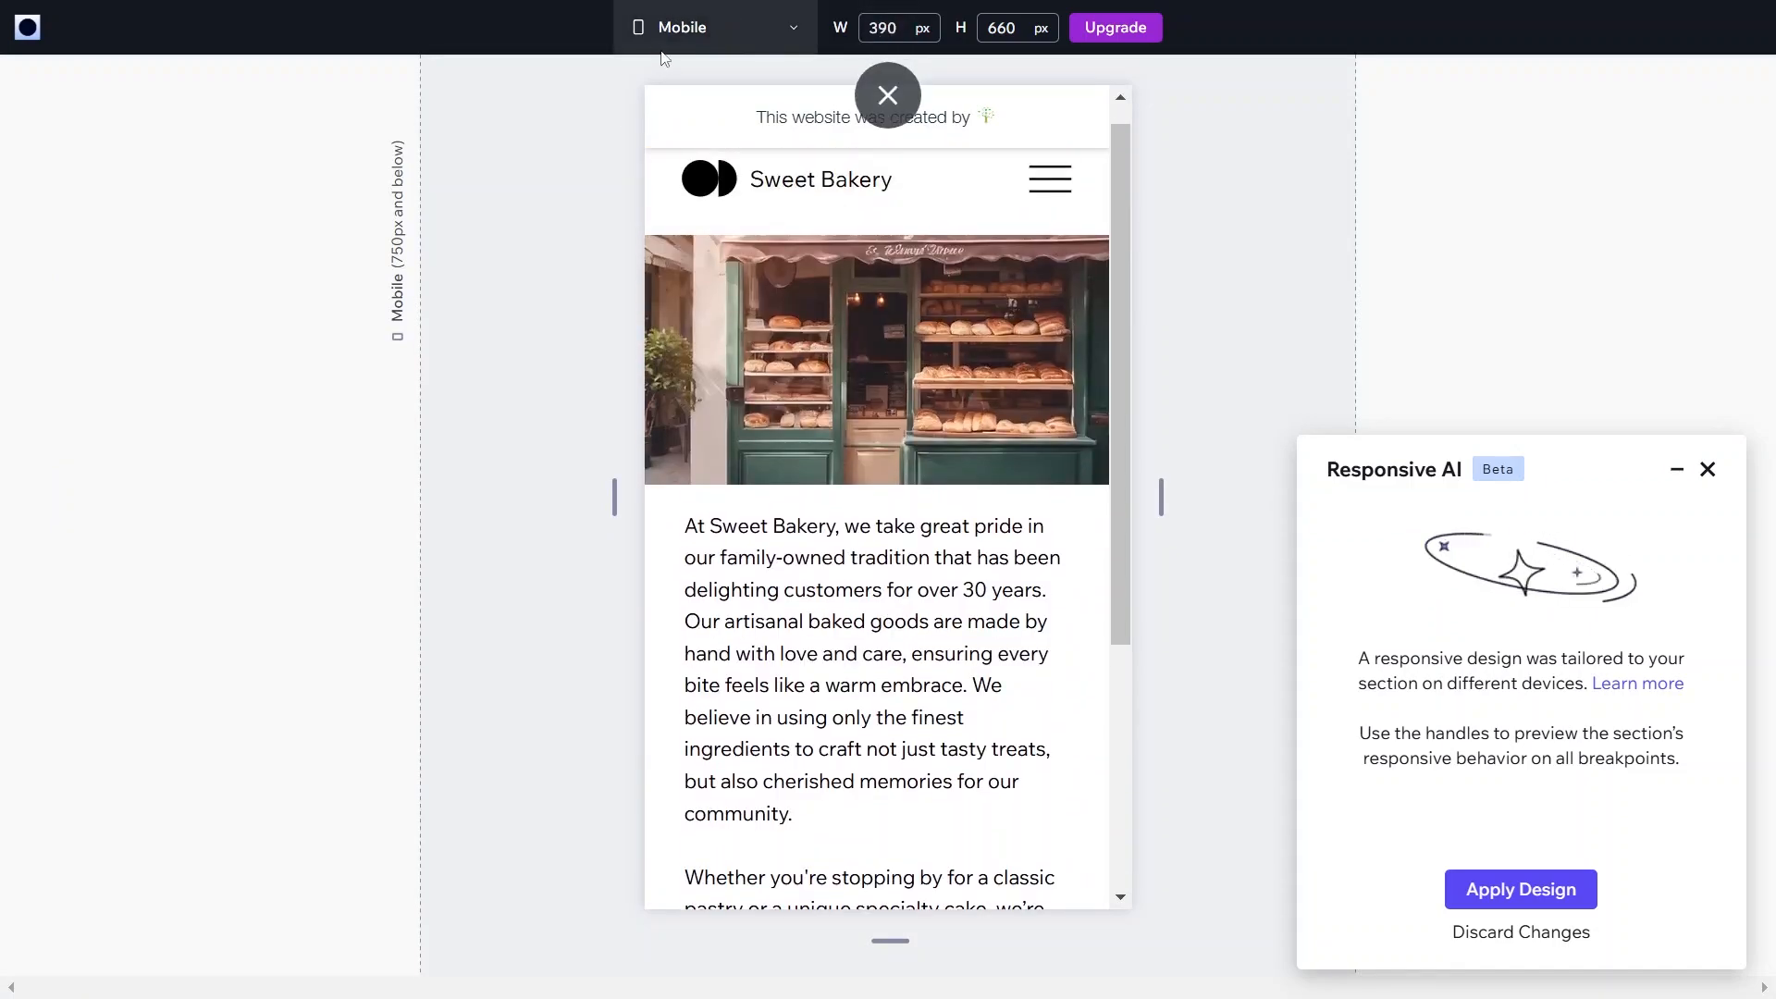
# Step: Preview the AI responsive design at the Tablet breakpoint and on the Galaxy S20
pyautogui.click(710, 43)
pyautogui.click(690, 173)
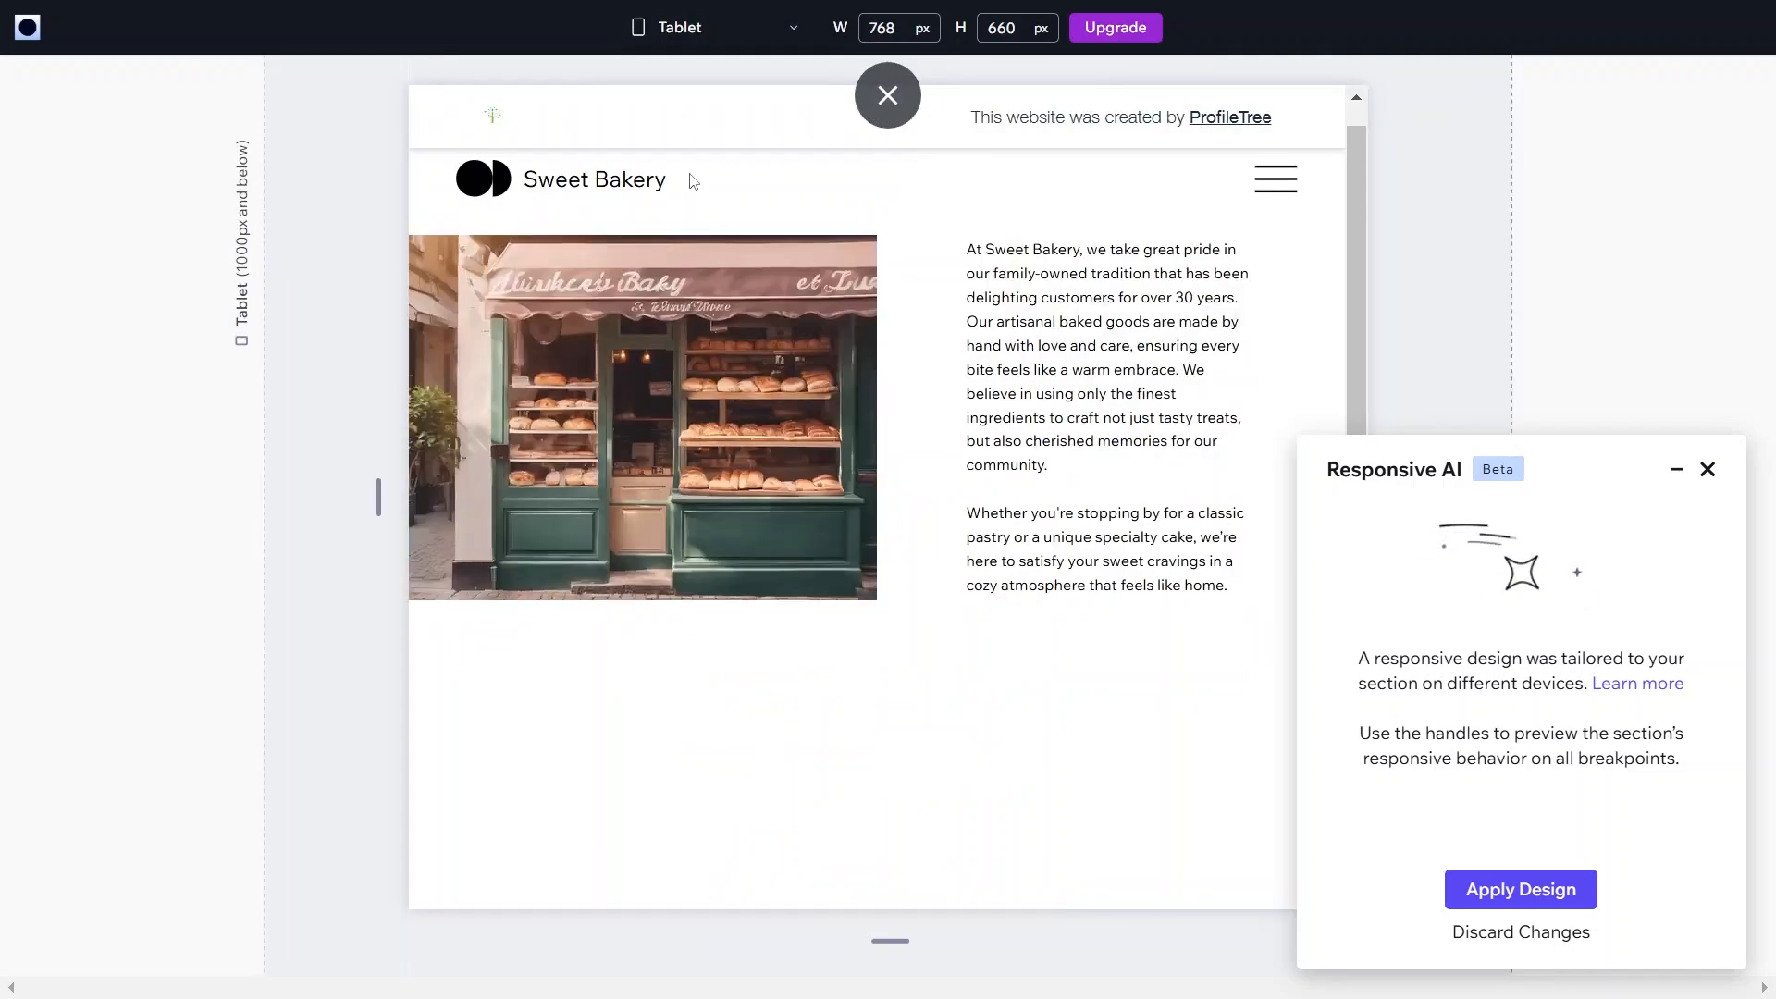
pyautogui.click(730, 28)
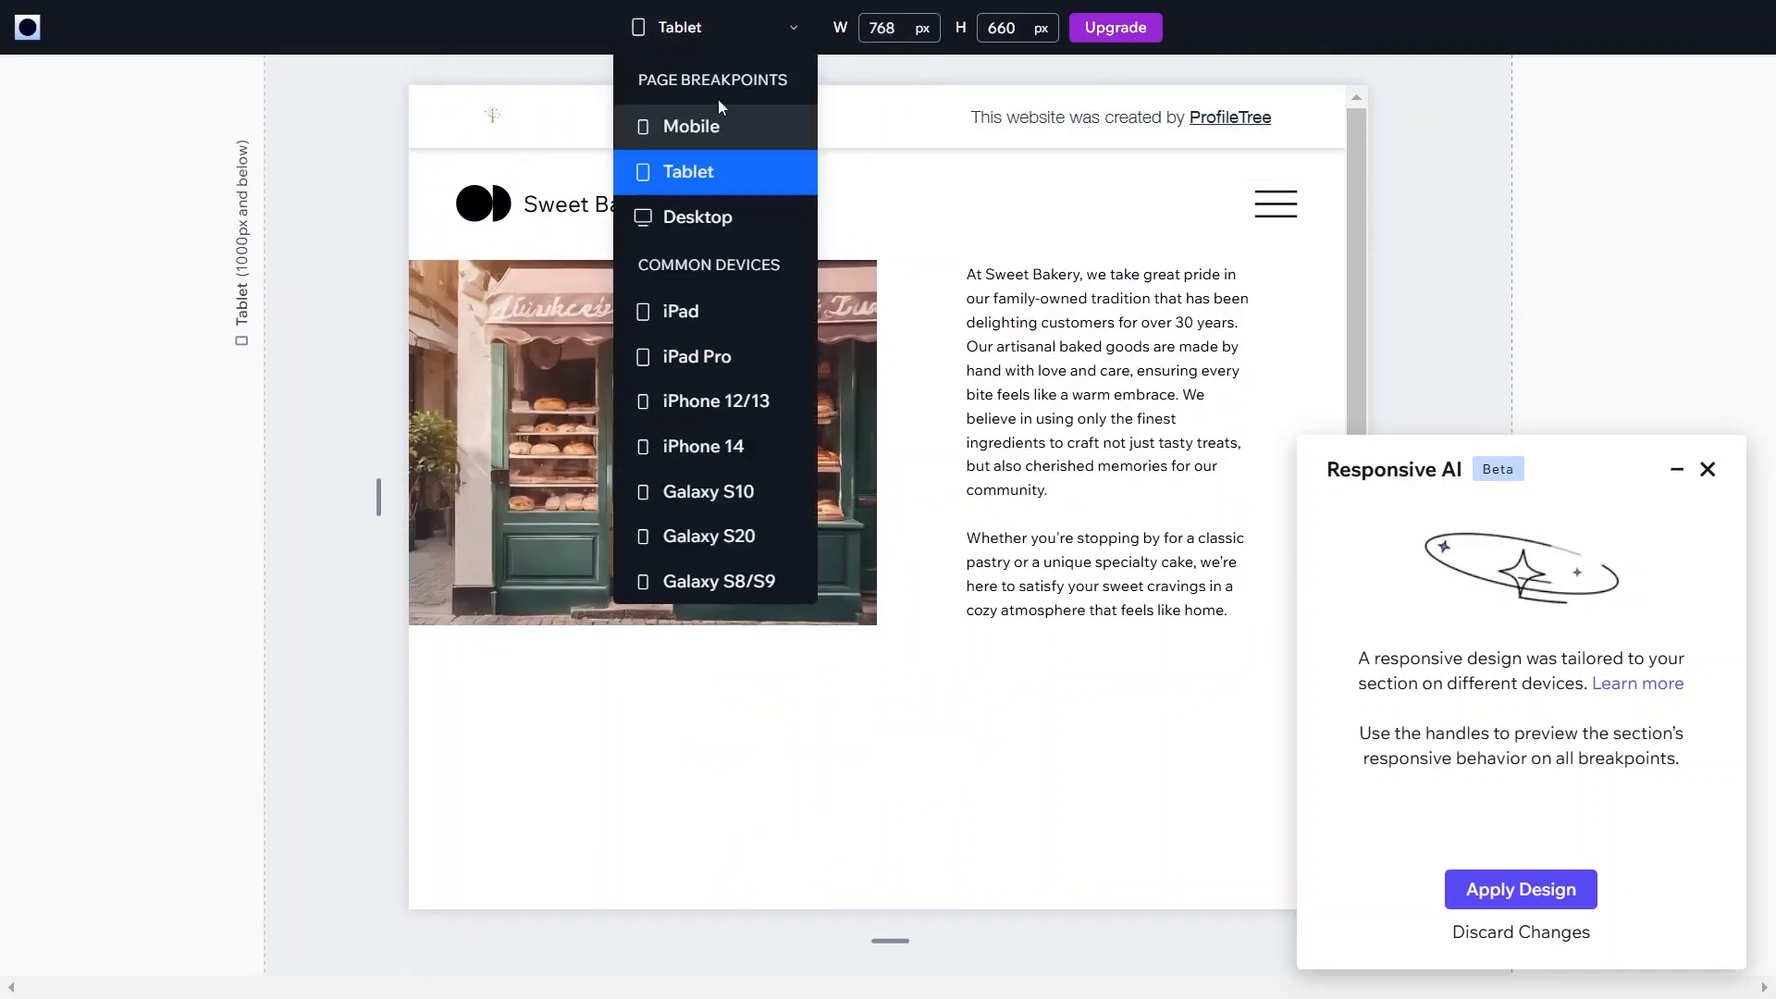
pyautogui.click(721, 534)
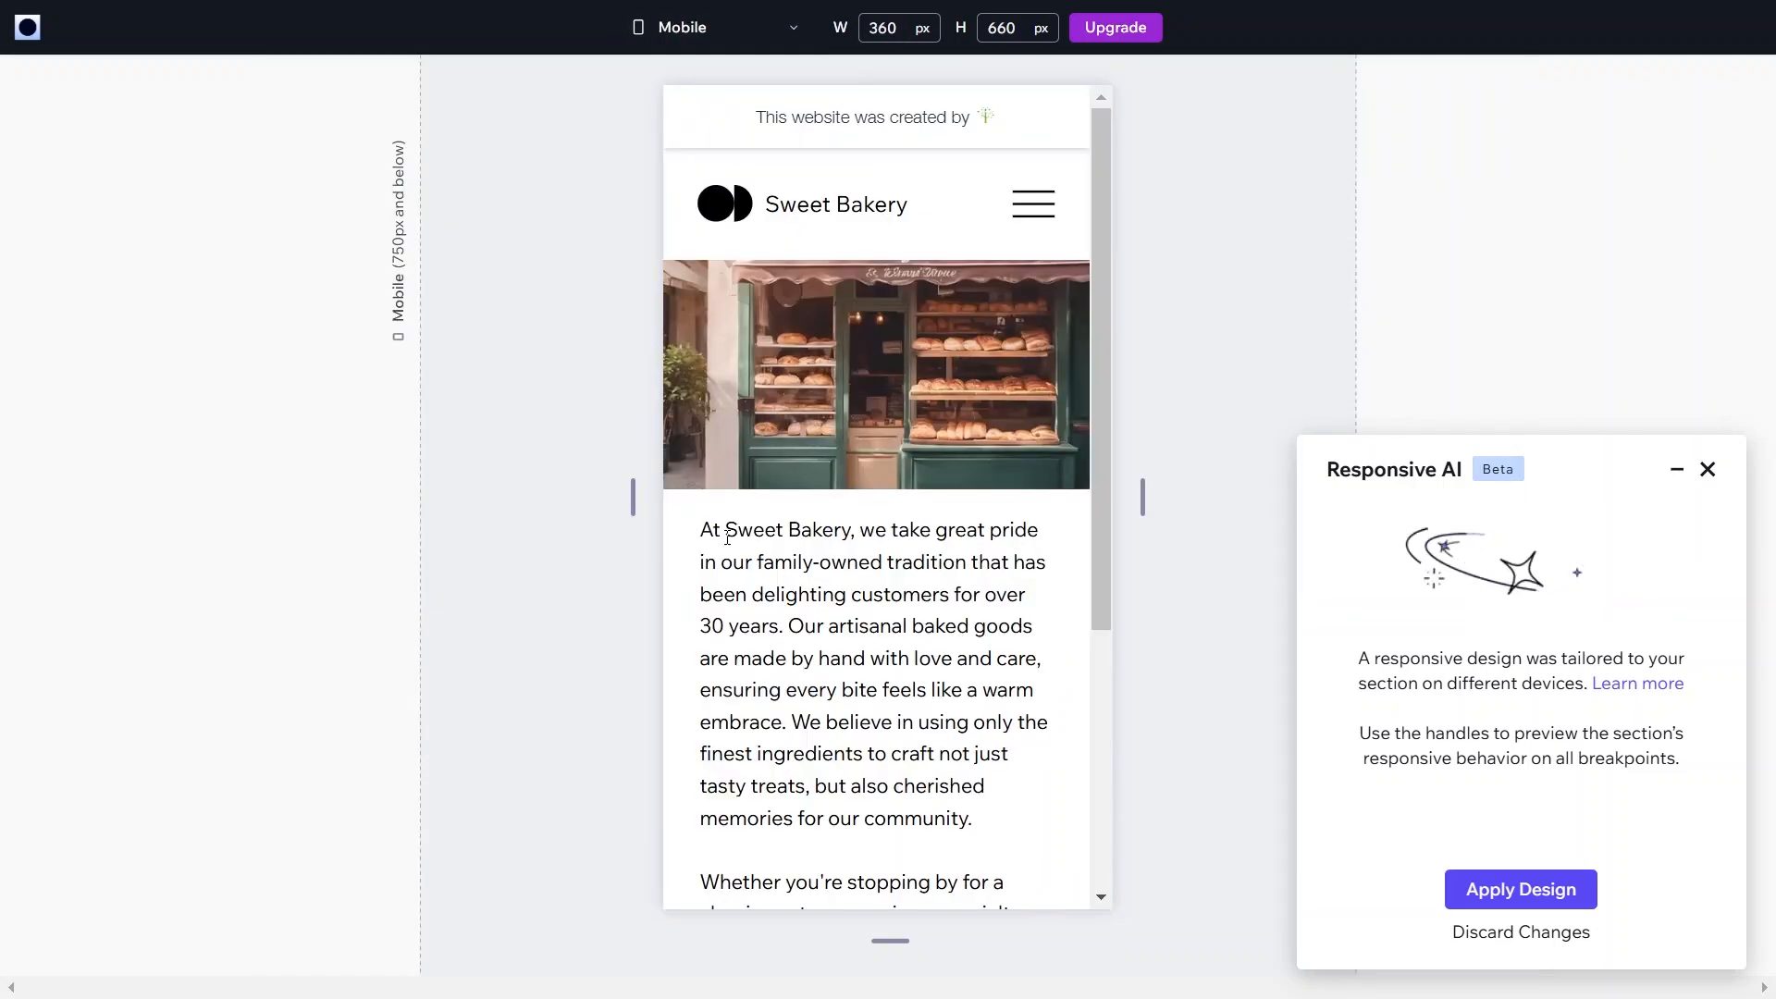
# Step: Return the preview to Desktop and apply the AI responsive design to the section
pyautogui.click(683, 26)
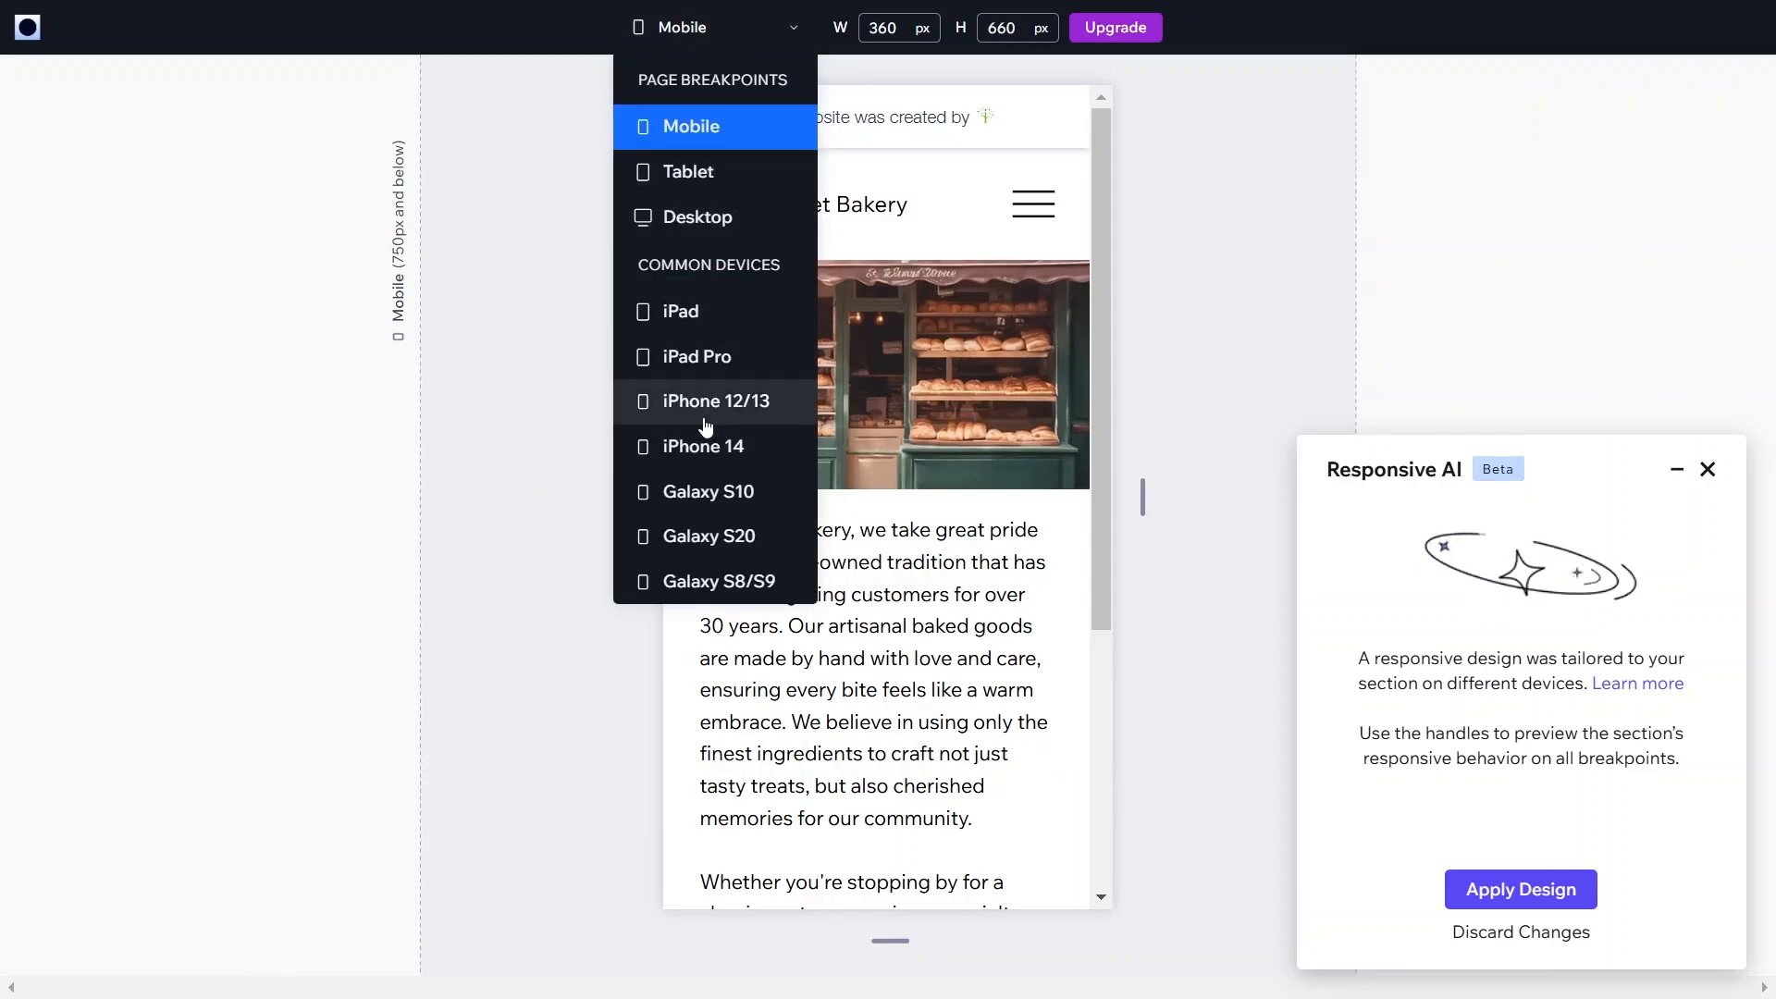
pyautogui.click(692, 41)
pyautogui.click(691, 45)
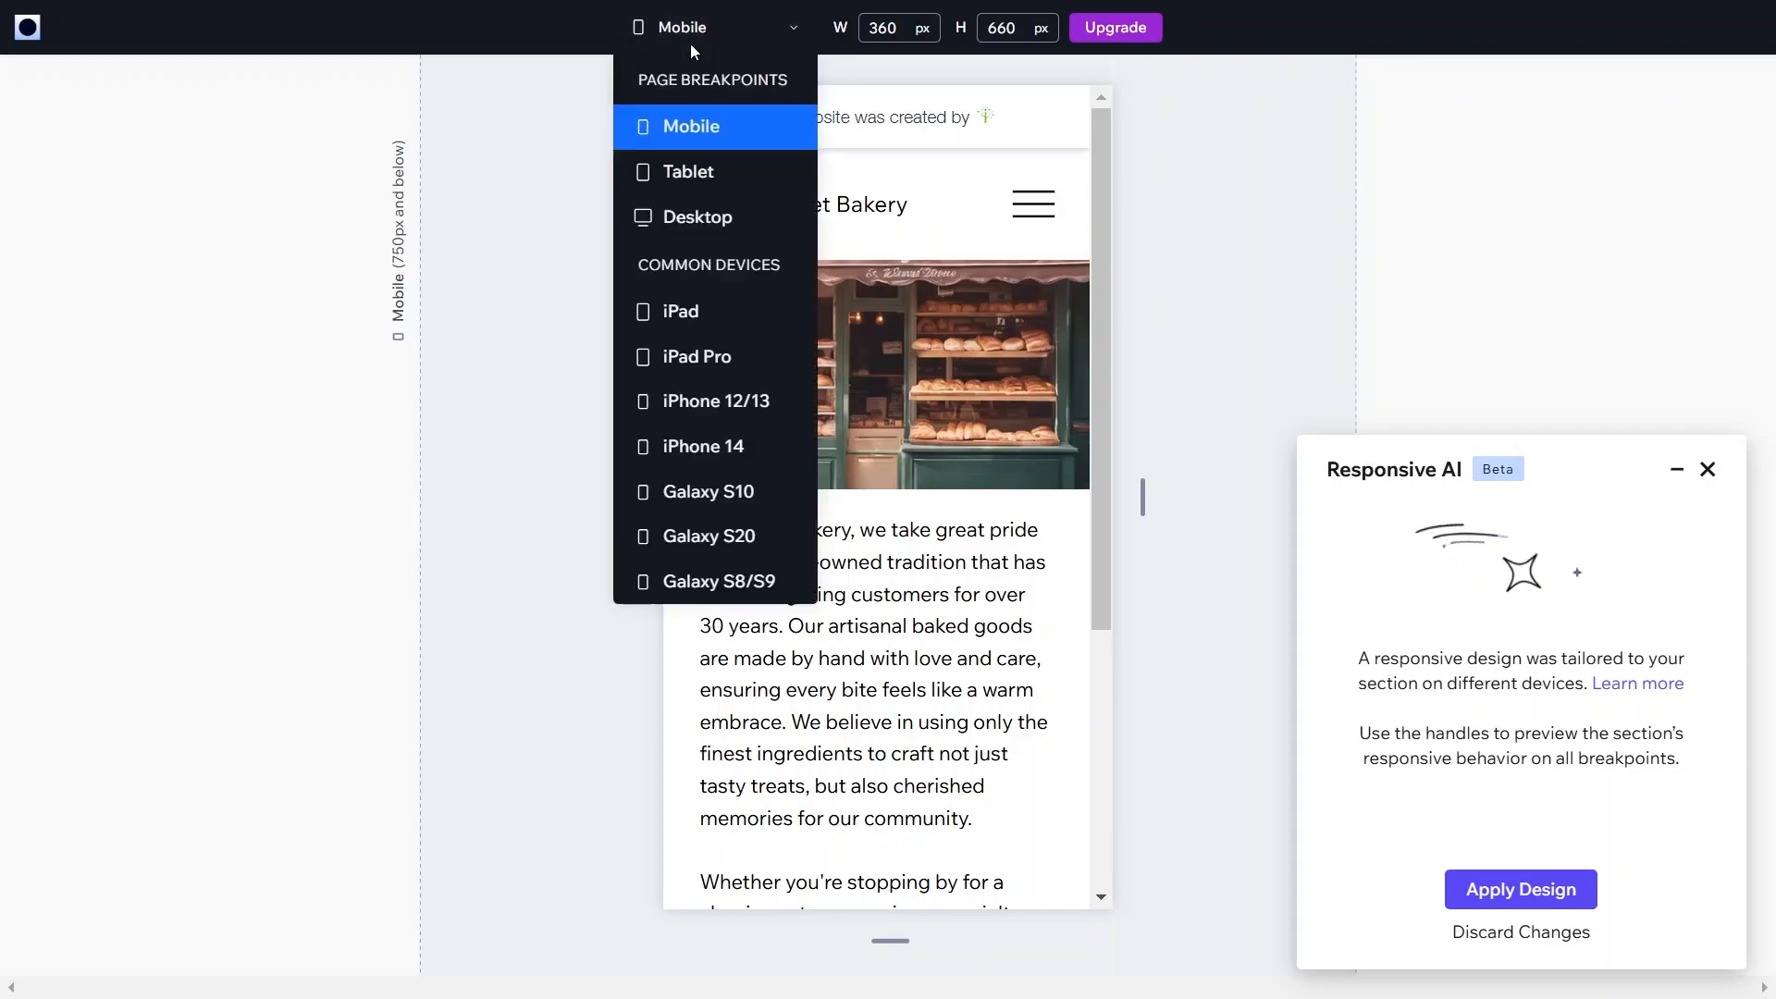
pyautogui.click(686, 216)
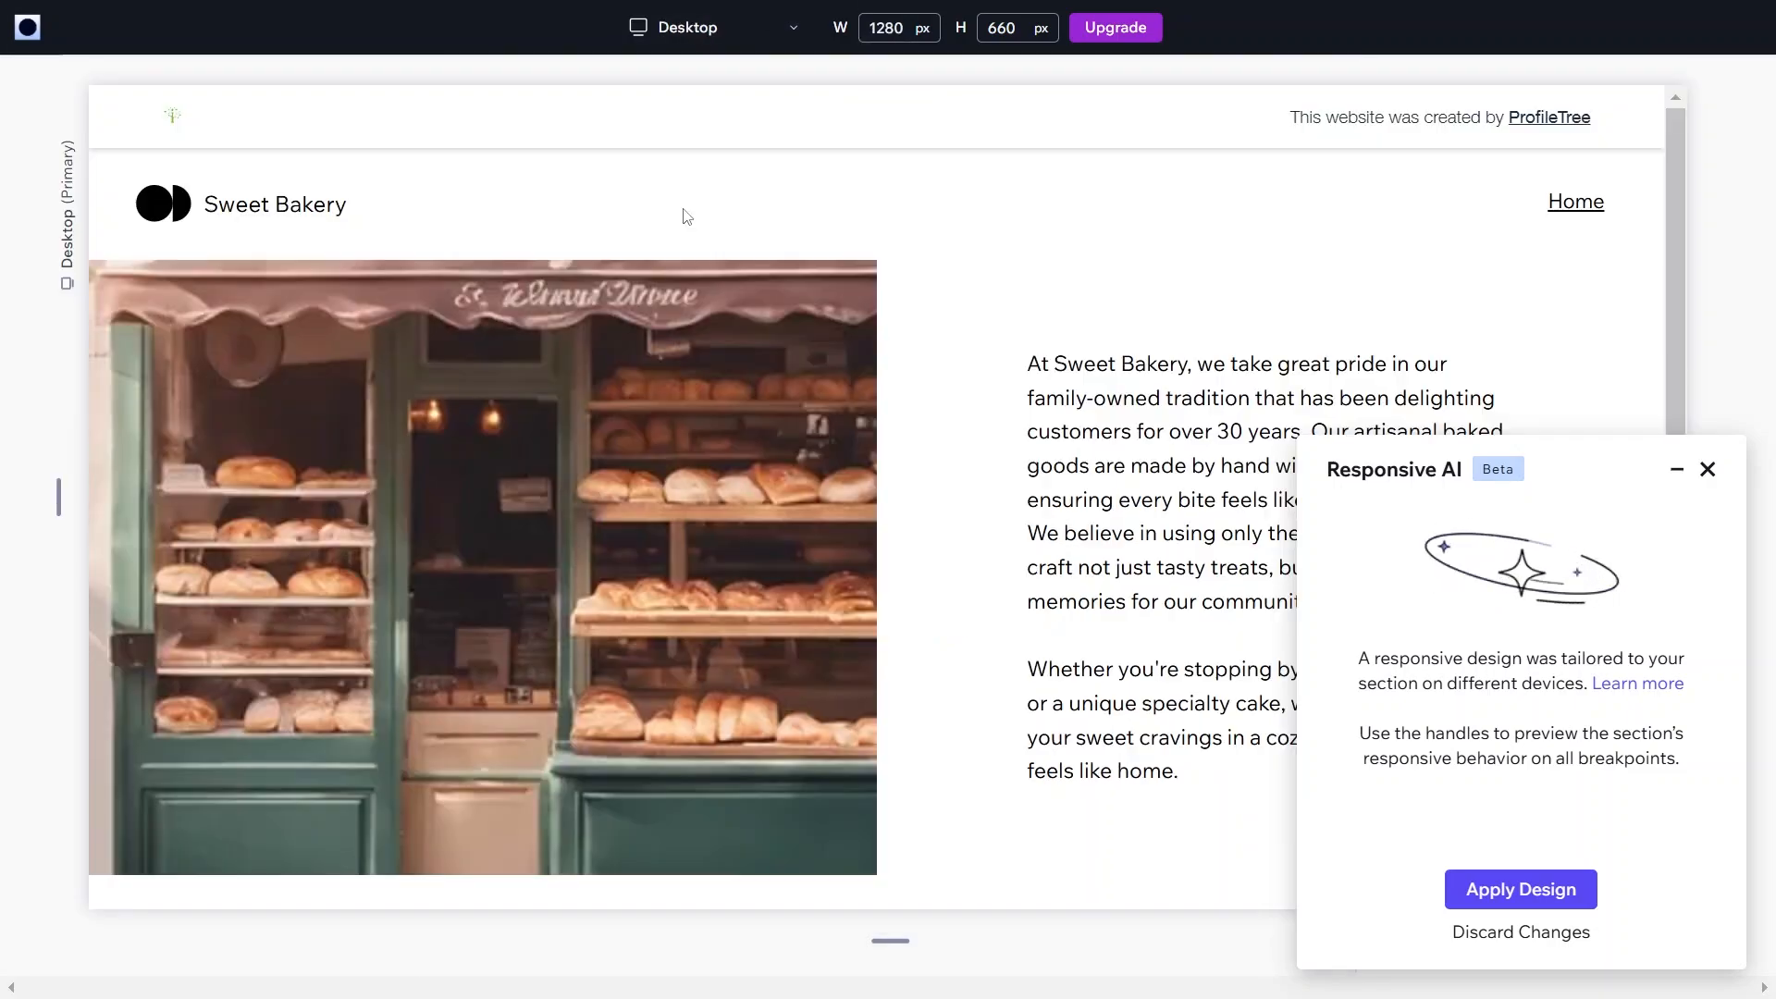
pyautogui.click(1537, 904)
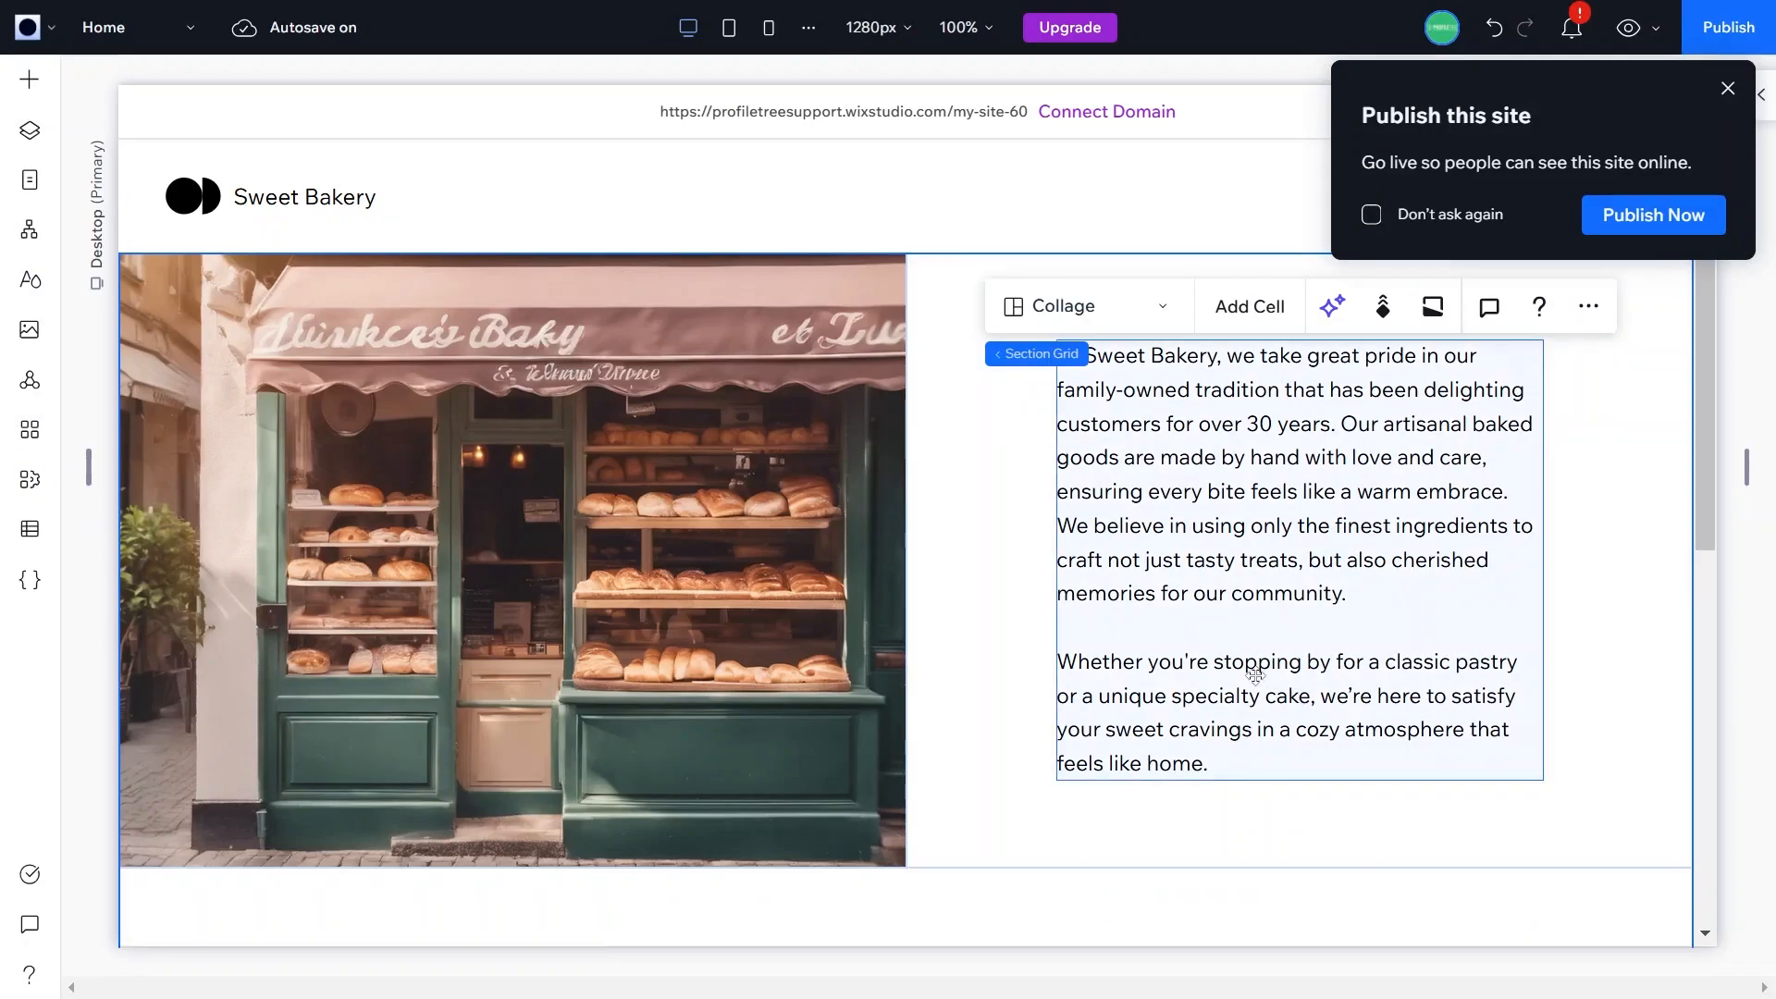
# Step: Review the section grid on the desktop page, including the empty area below the image and text
pyautogui.scroll(-3, 797, 712)
pyautogui.scroll(-4, 802, 720)
pyautogui.scroll(7, 802, 721)
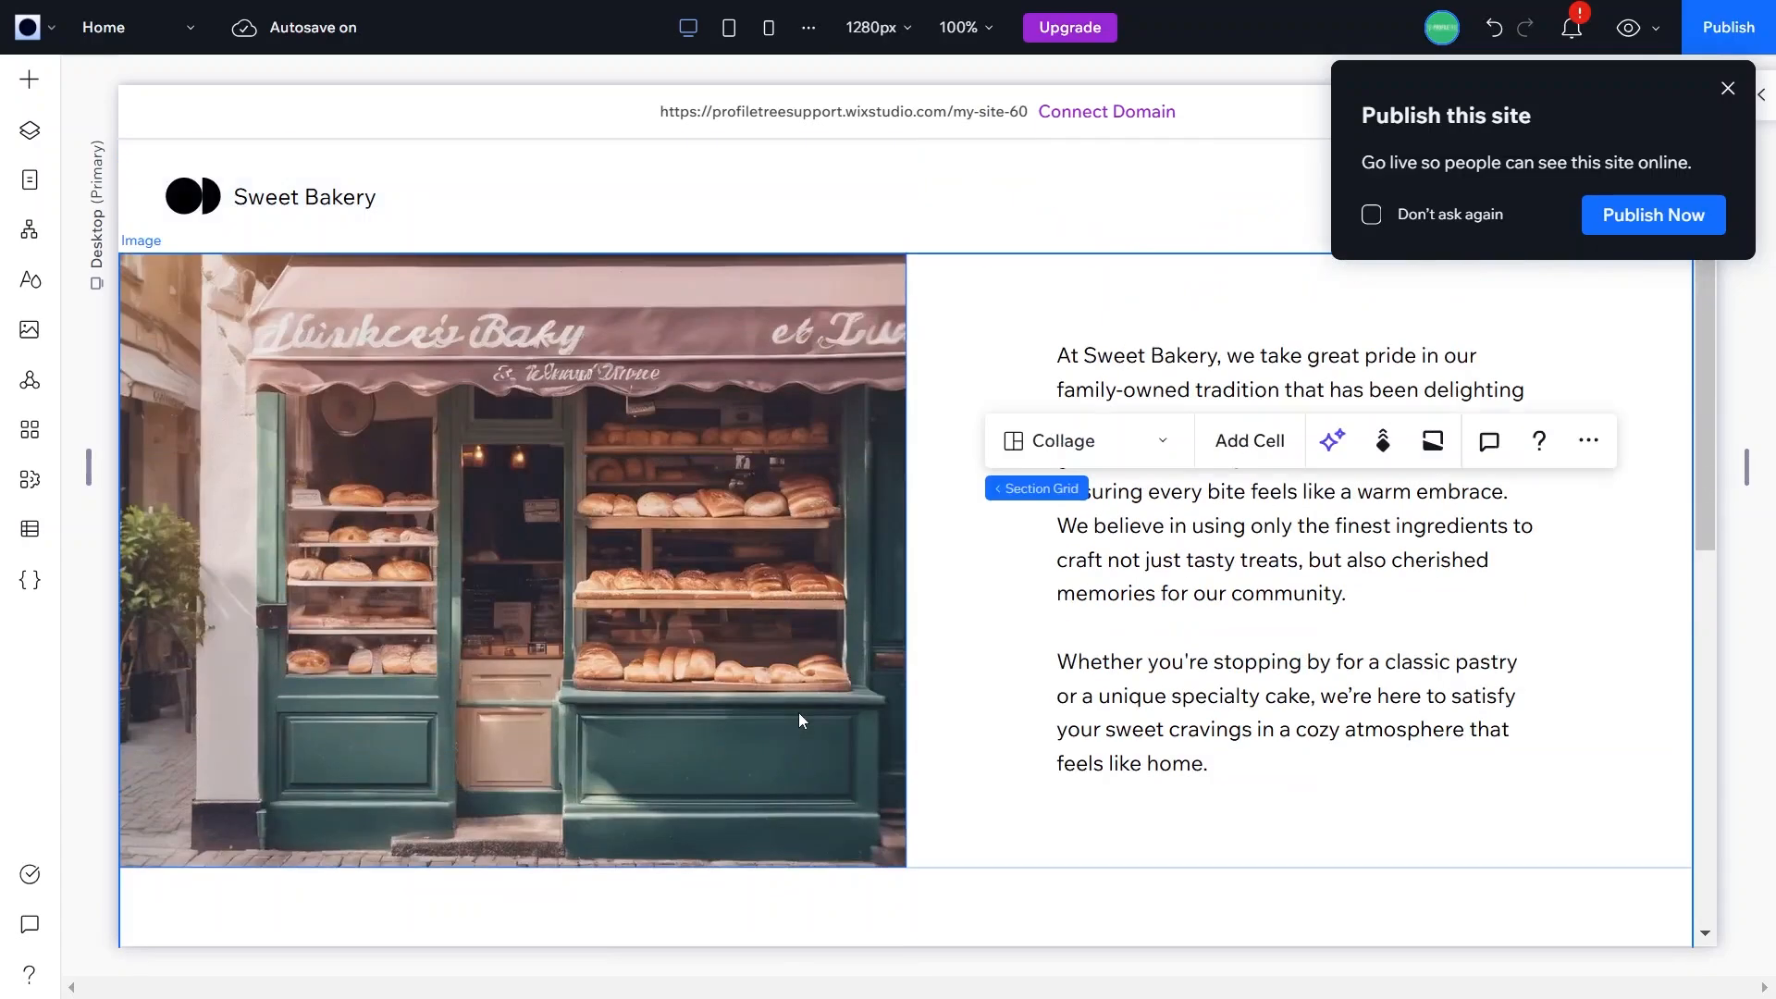
pyautogui.scroll(-2, 802, 720)
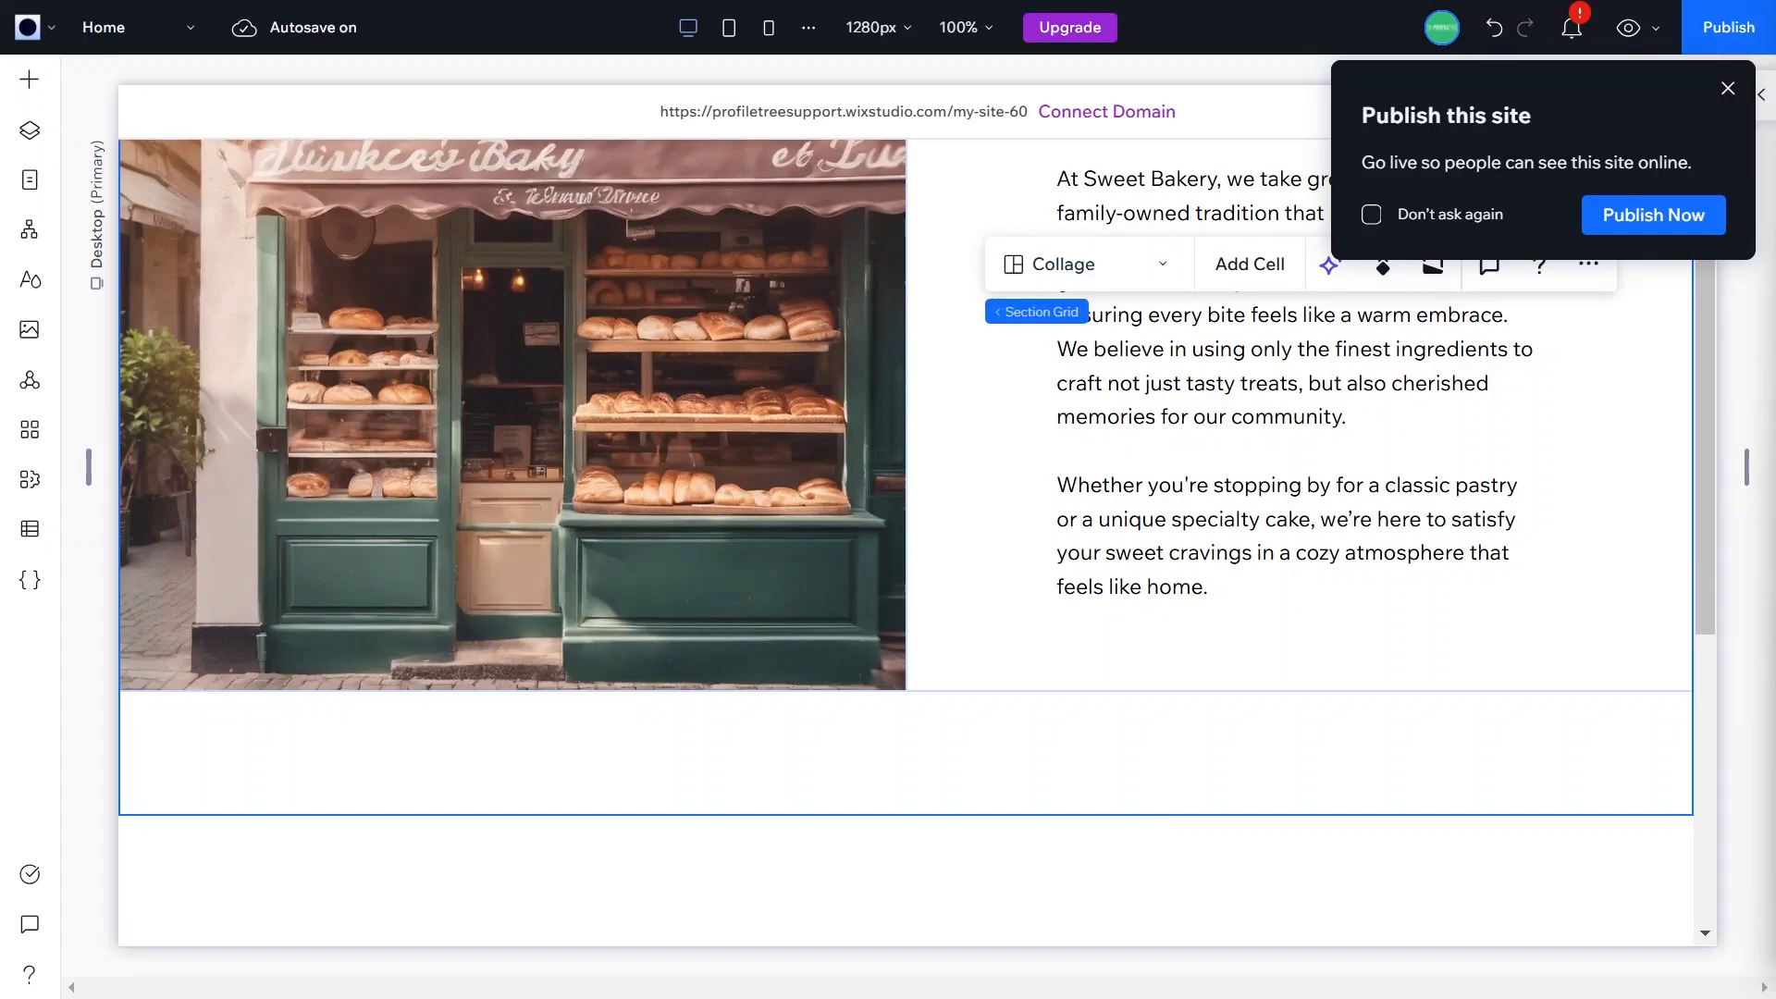
pyautogui.scroll(-2, 1098, 773)
pyautogui.scroll(4, 1098, 773)
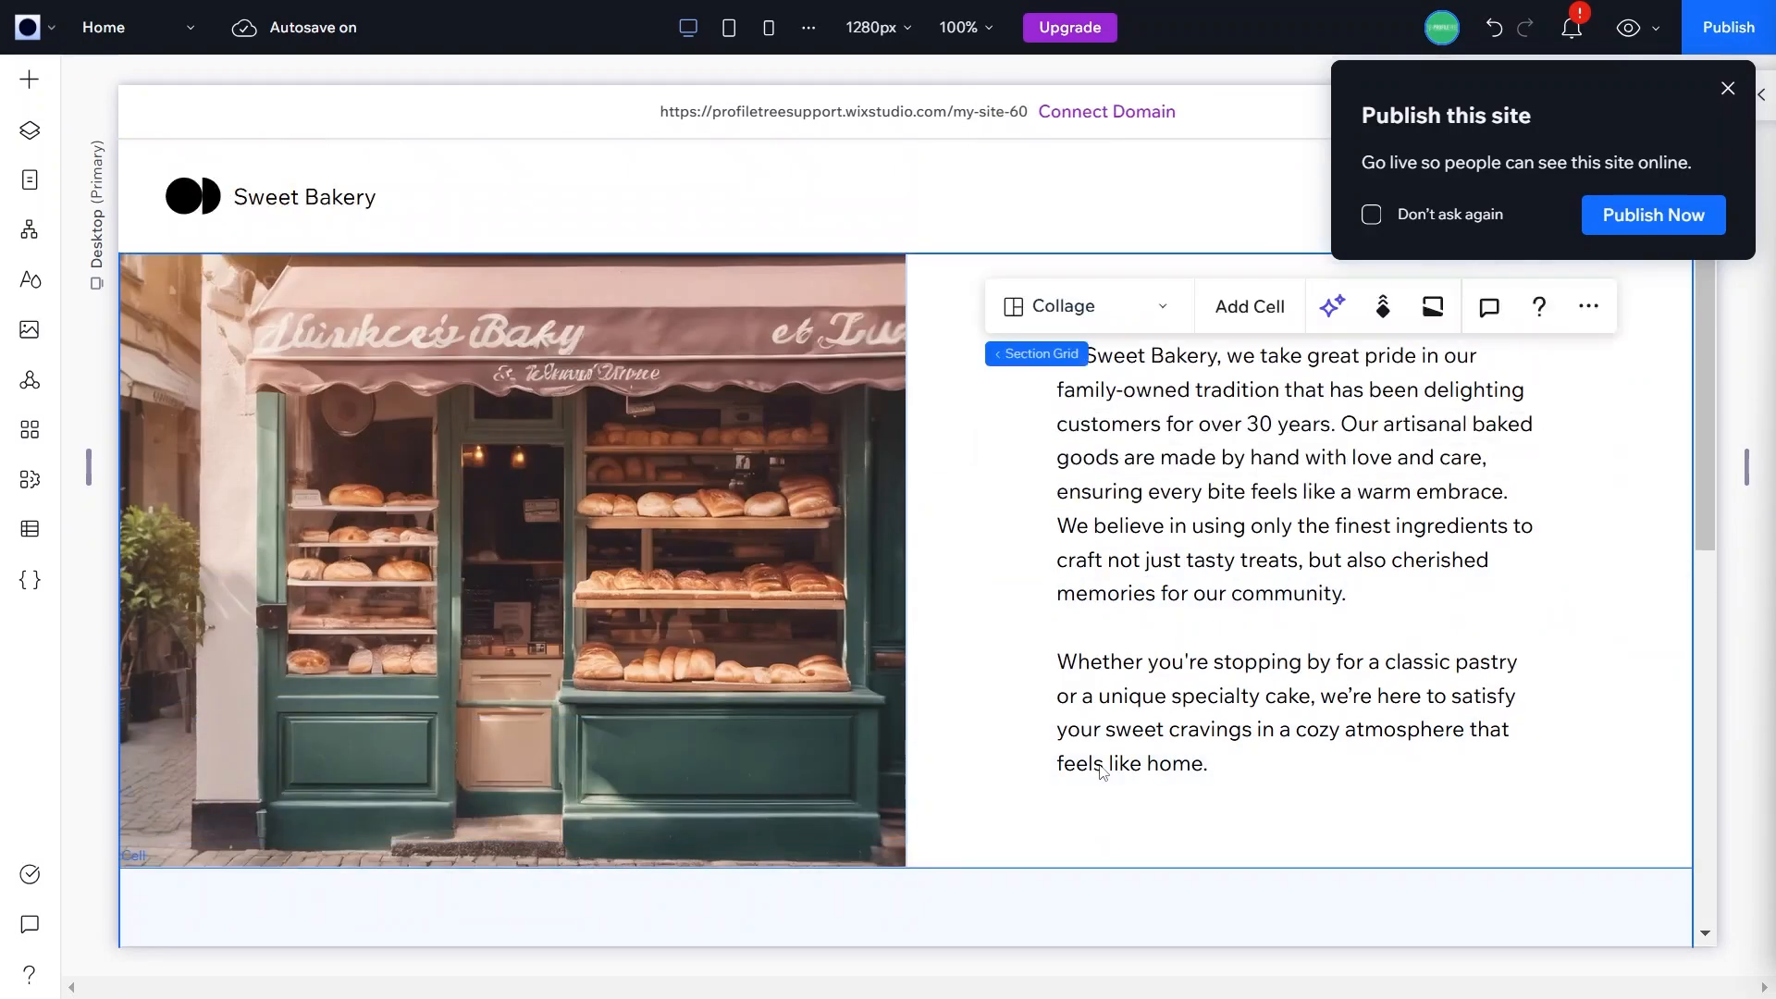
pyautogui.scroll(-3, 1054, 614)
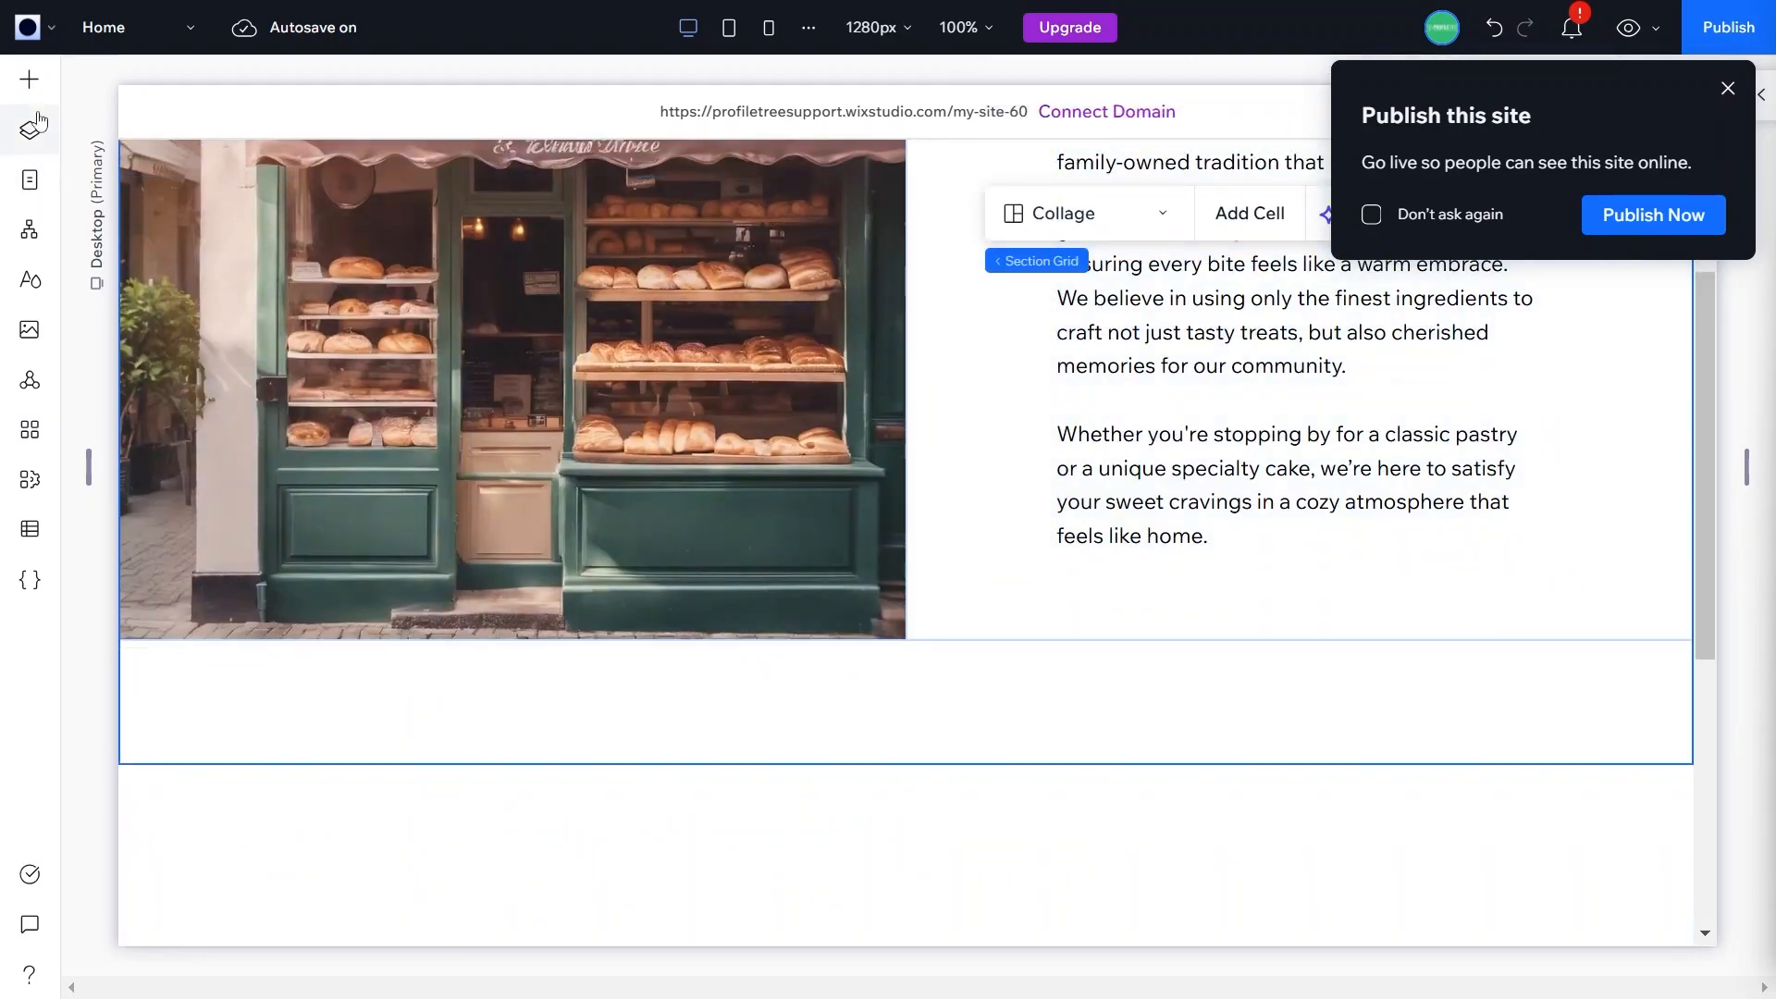
# Step: Add the four-column grid Pro Gallery to the empty cell below the bakery image and text, and dismiss the publish prompt
pyautogui.click(30, 79)
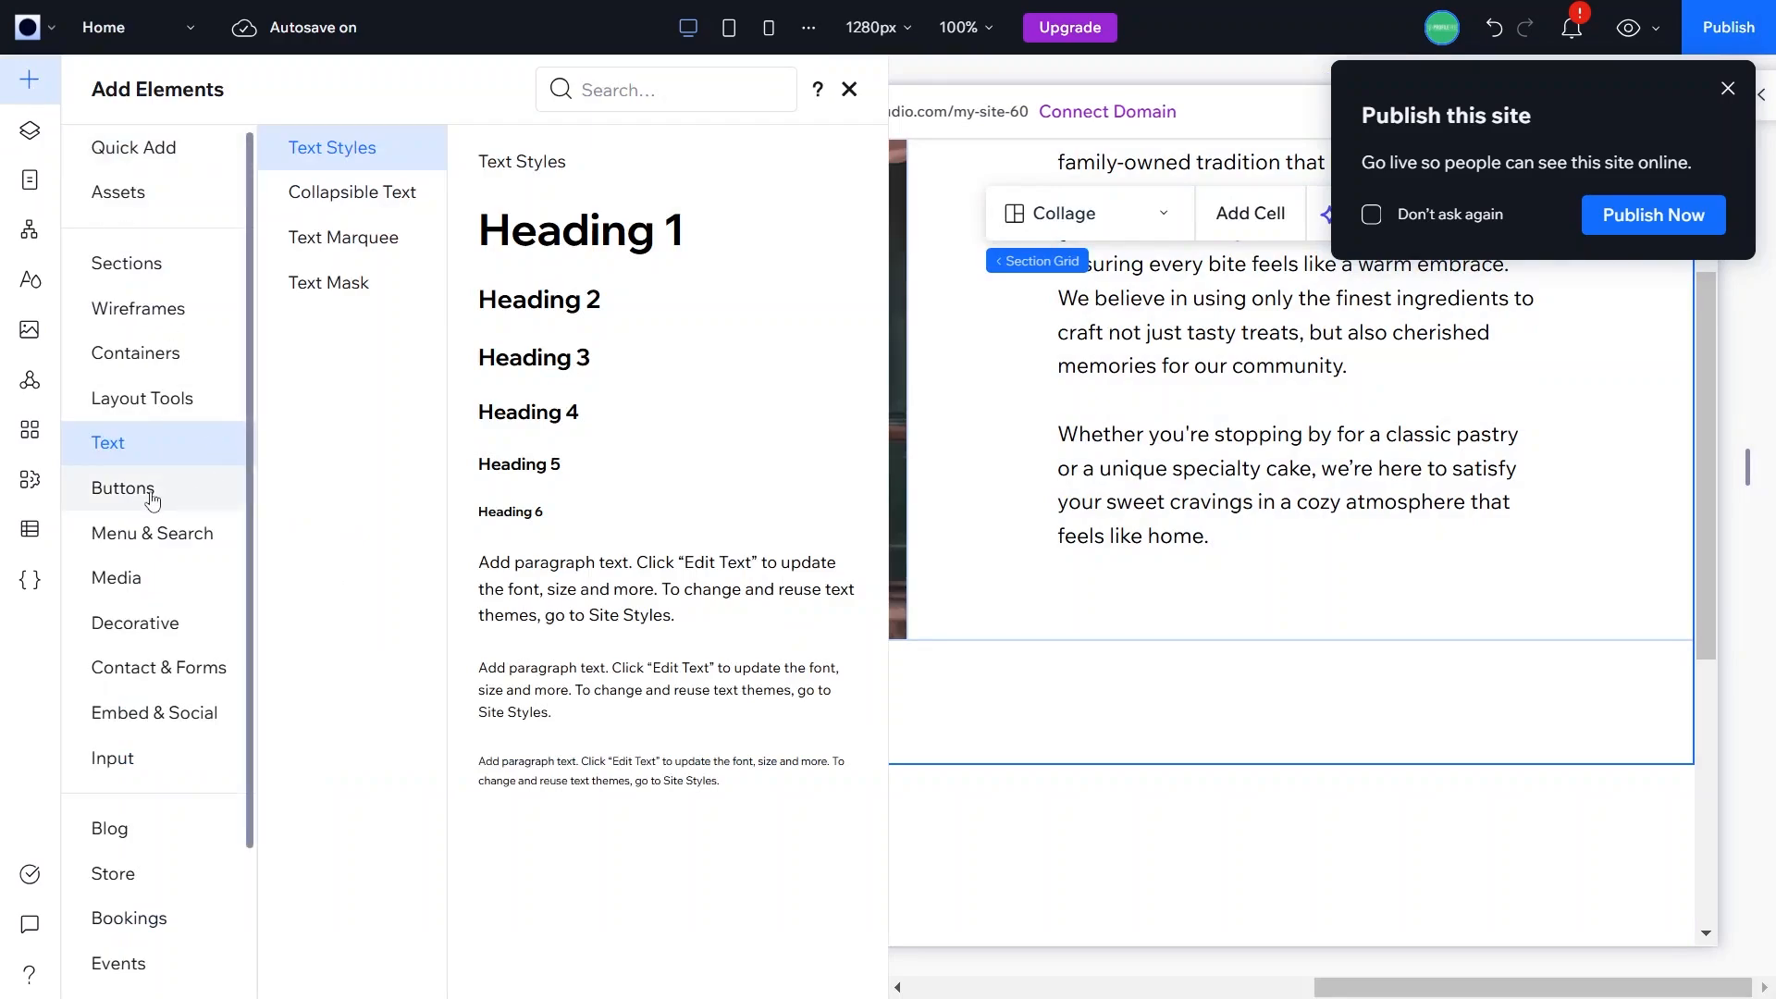
pyautogui.click(129, 579)
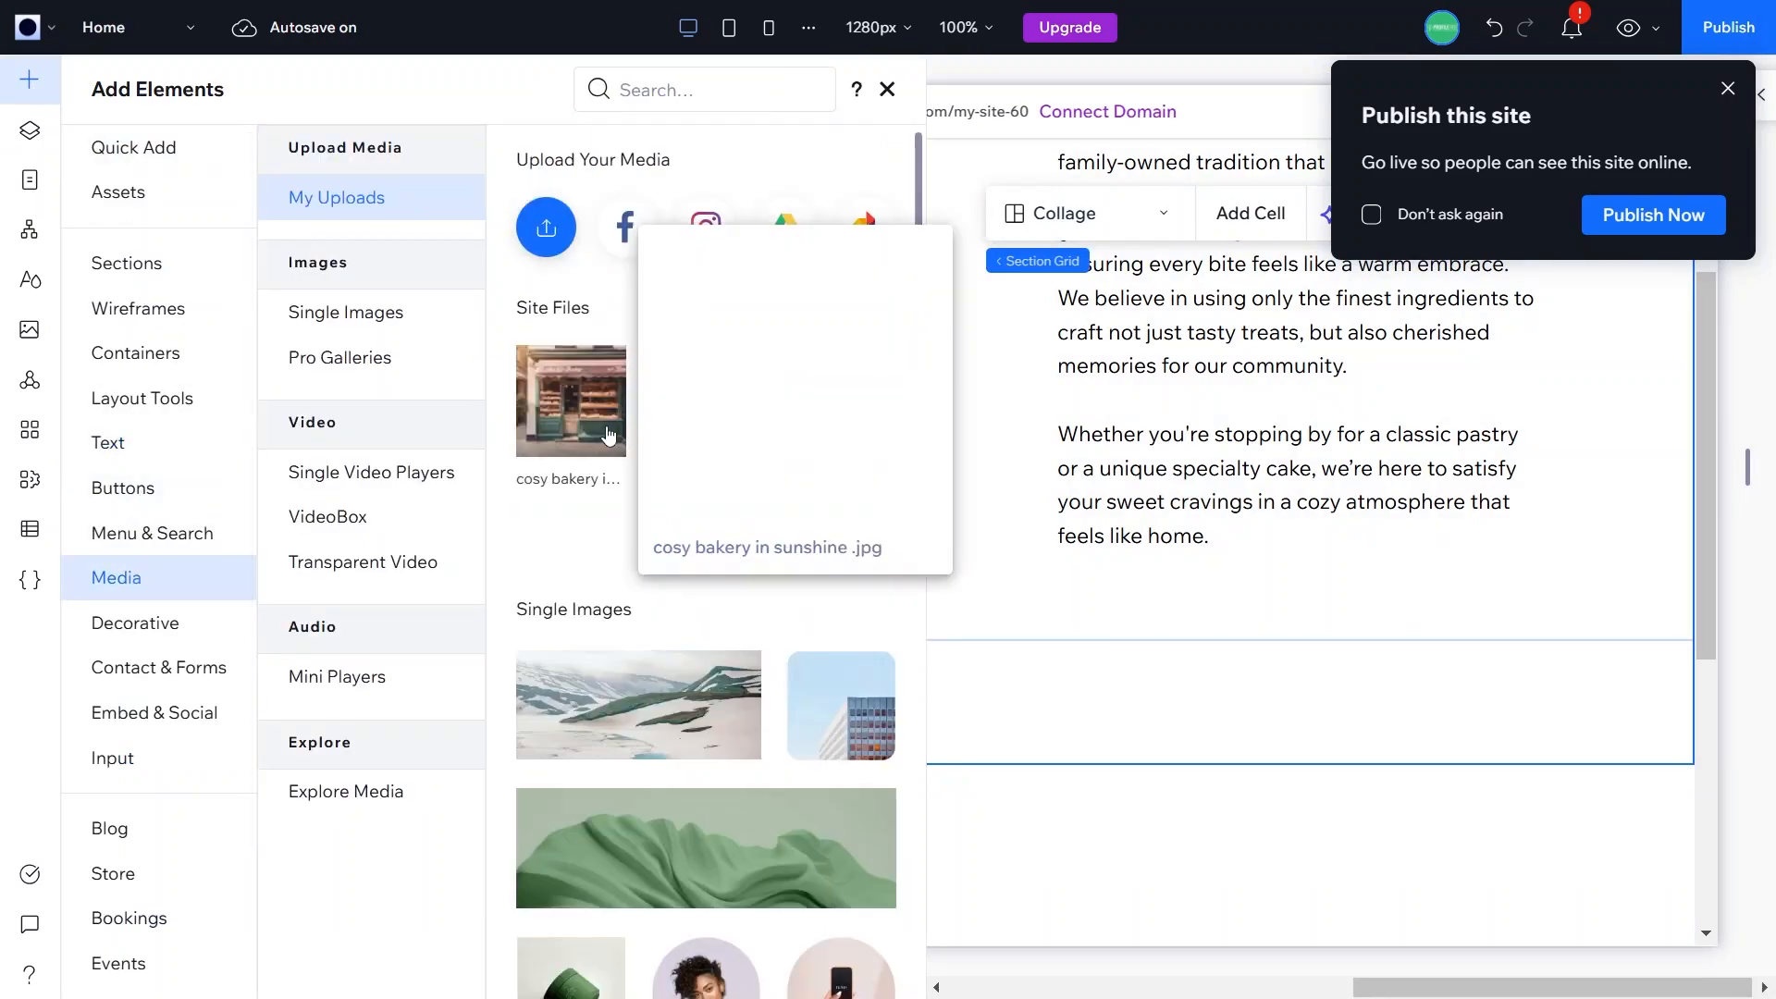
pyautogui.scroll(-8, 695, 834)
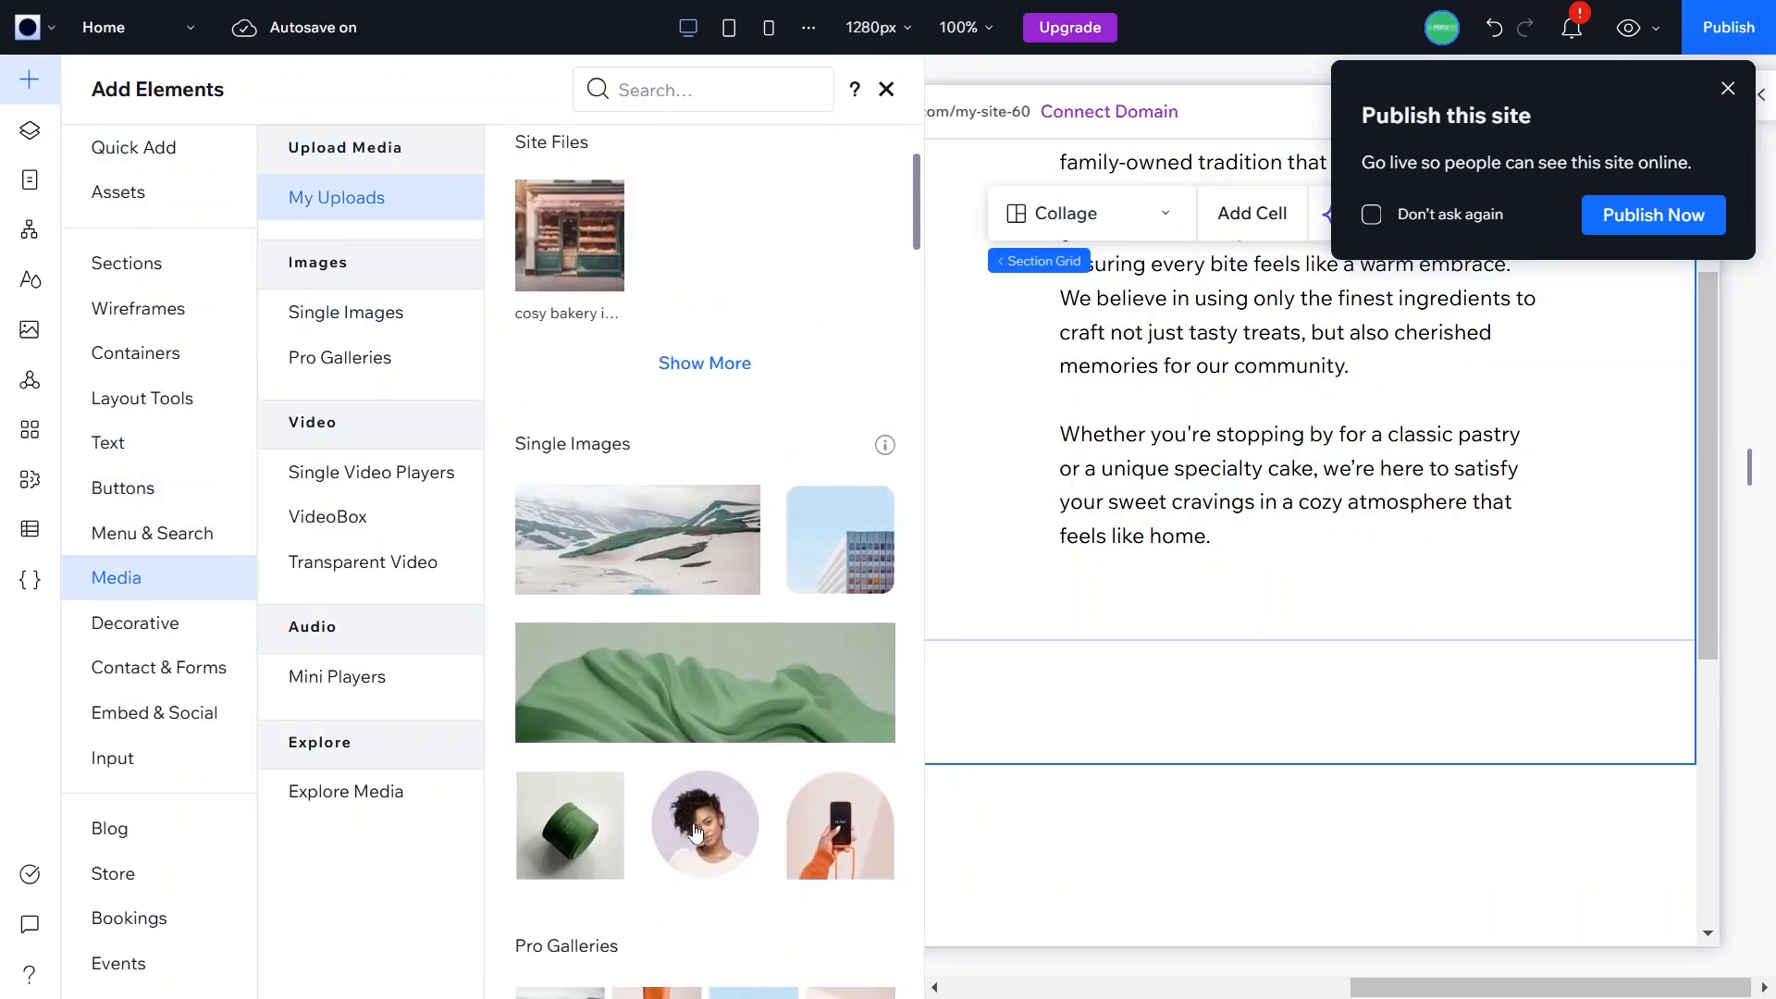
pyautogui.click(357, 357)
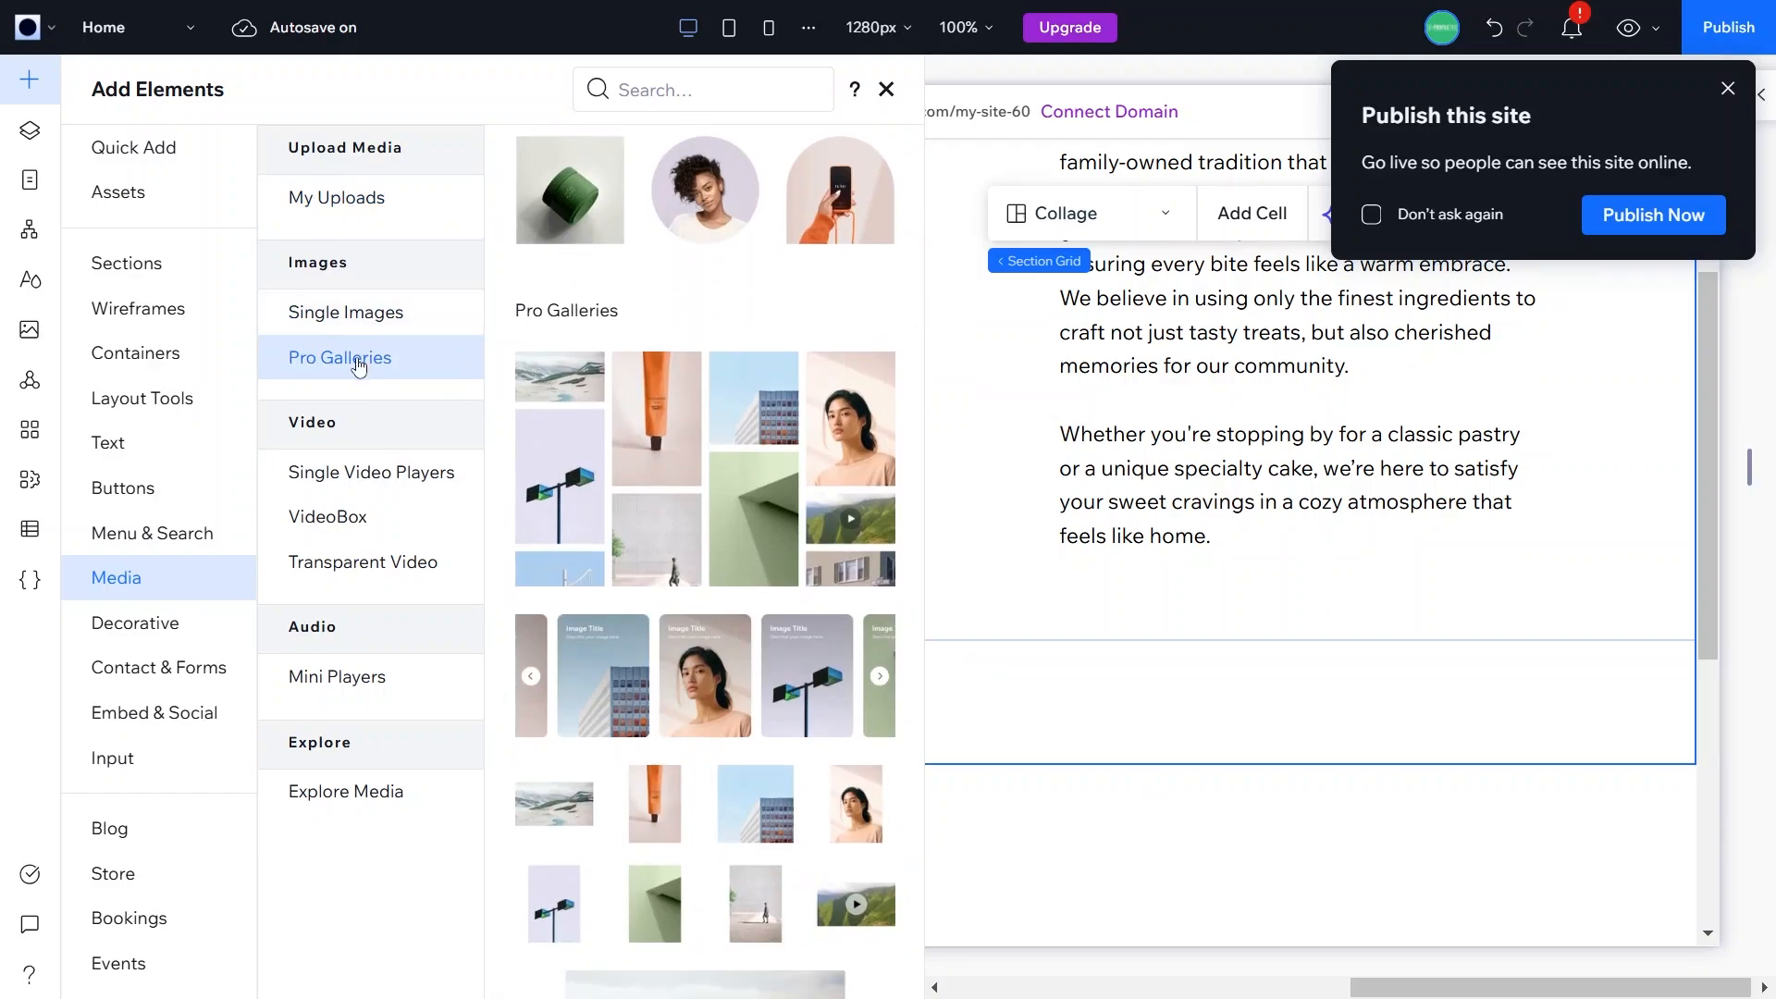
pyautogui.scroll(-2, 650, 556)
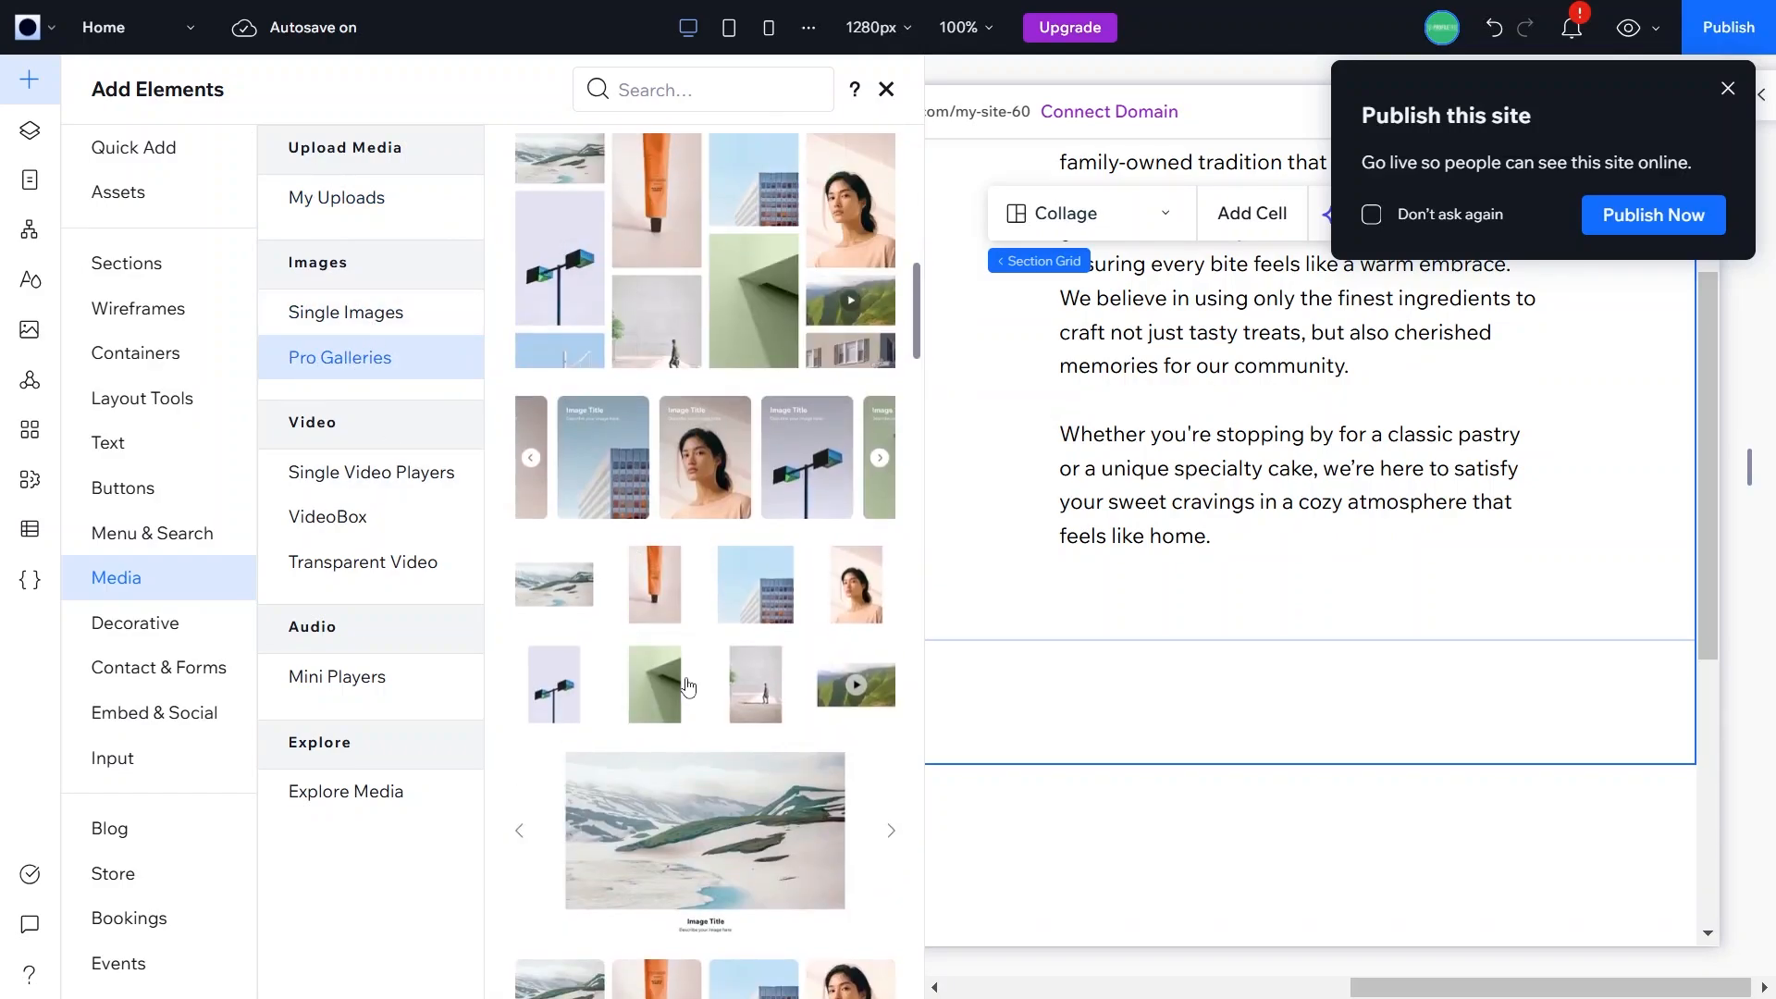
pyautogui.moveTo(629, 475); pyautogui.dragTo(1210, 751)
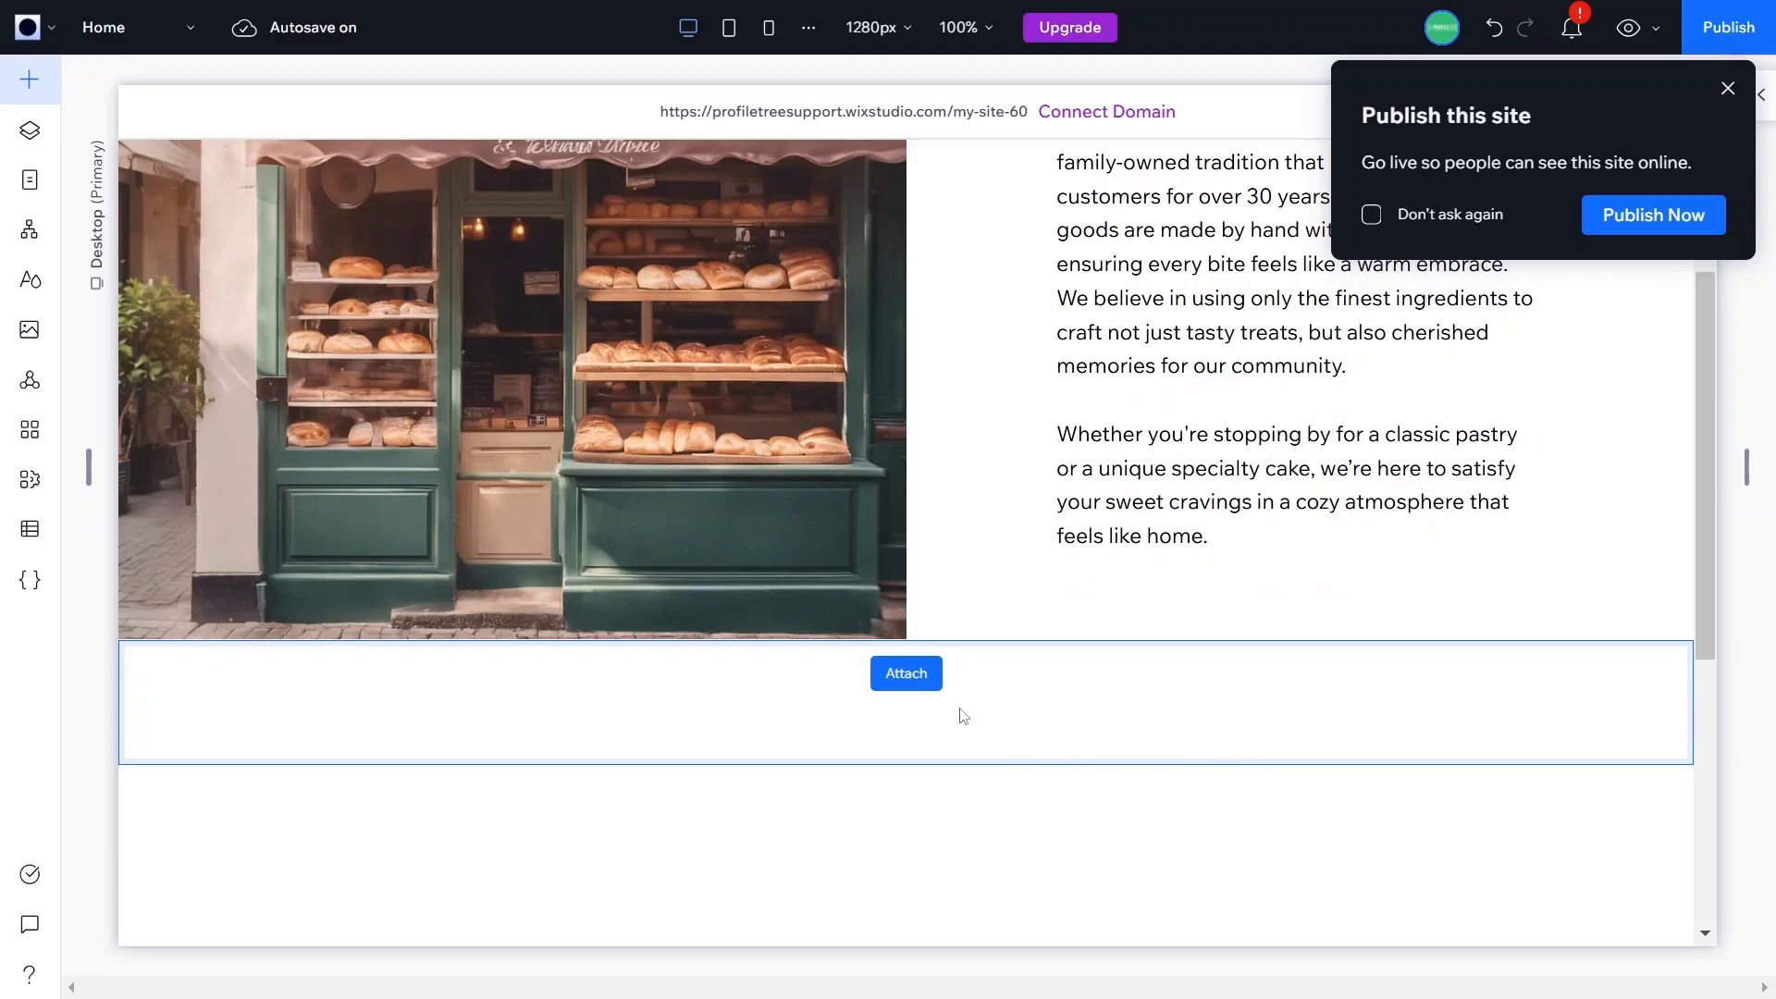
pyautogui.click(1726, 91)
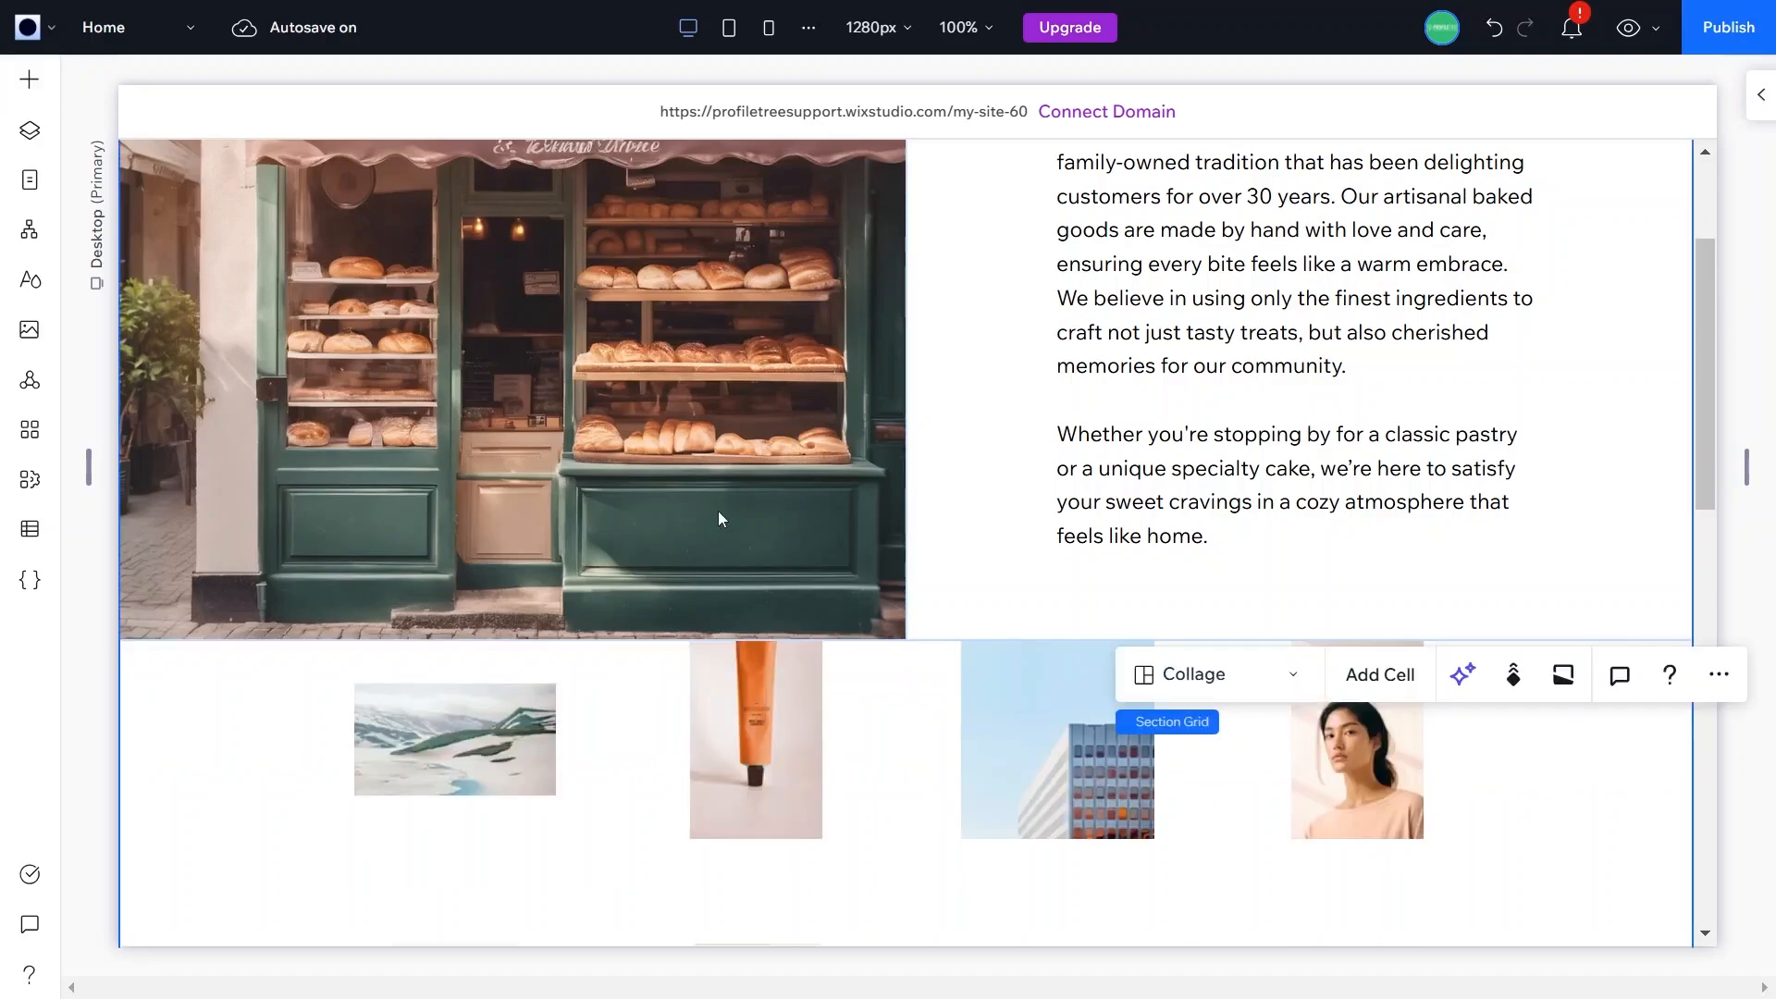
# Step: Open the media of the new Pro Gallery and delete all its sample images and videos
pyautogui.scroll(-1, 843, 609)
pyautogui.scroll(-7, 844, 615)
pyautogui.scroll(3, 845, 615)
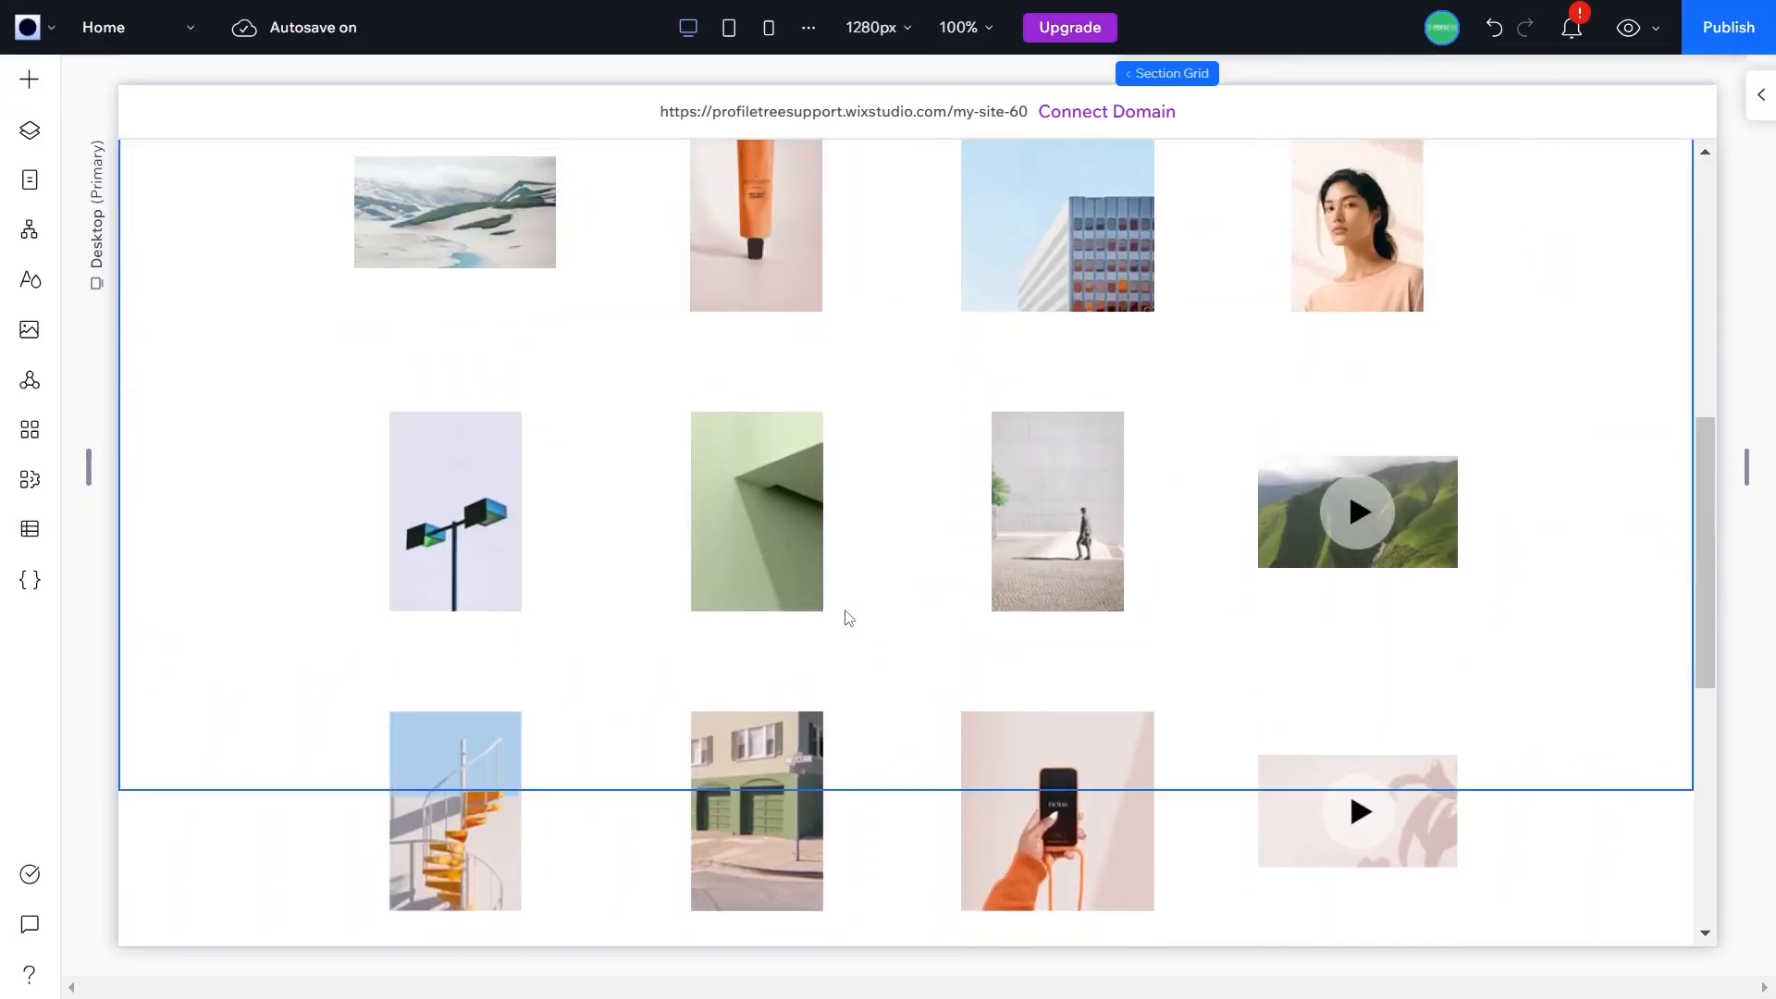
pyautogui.scroll(4, 947, 672)
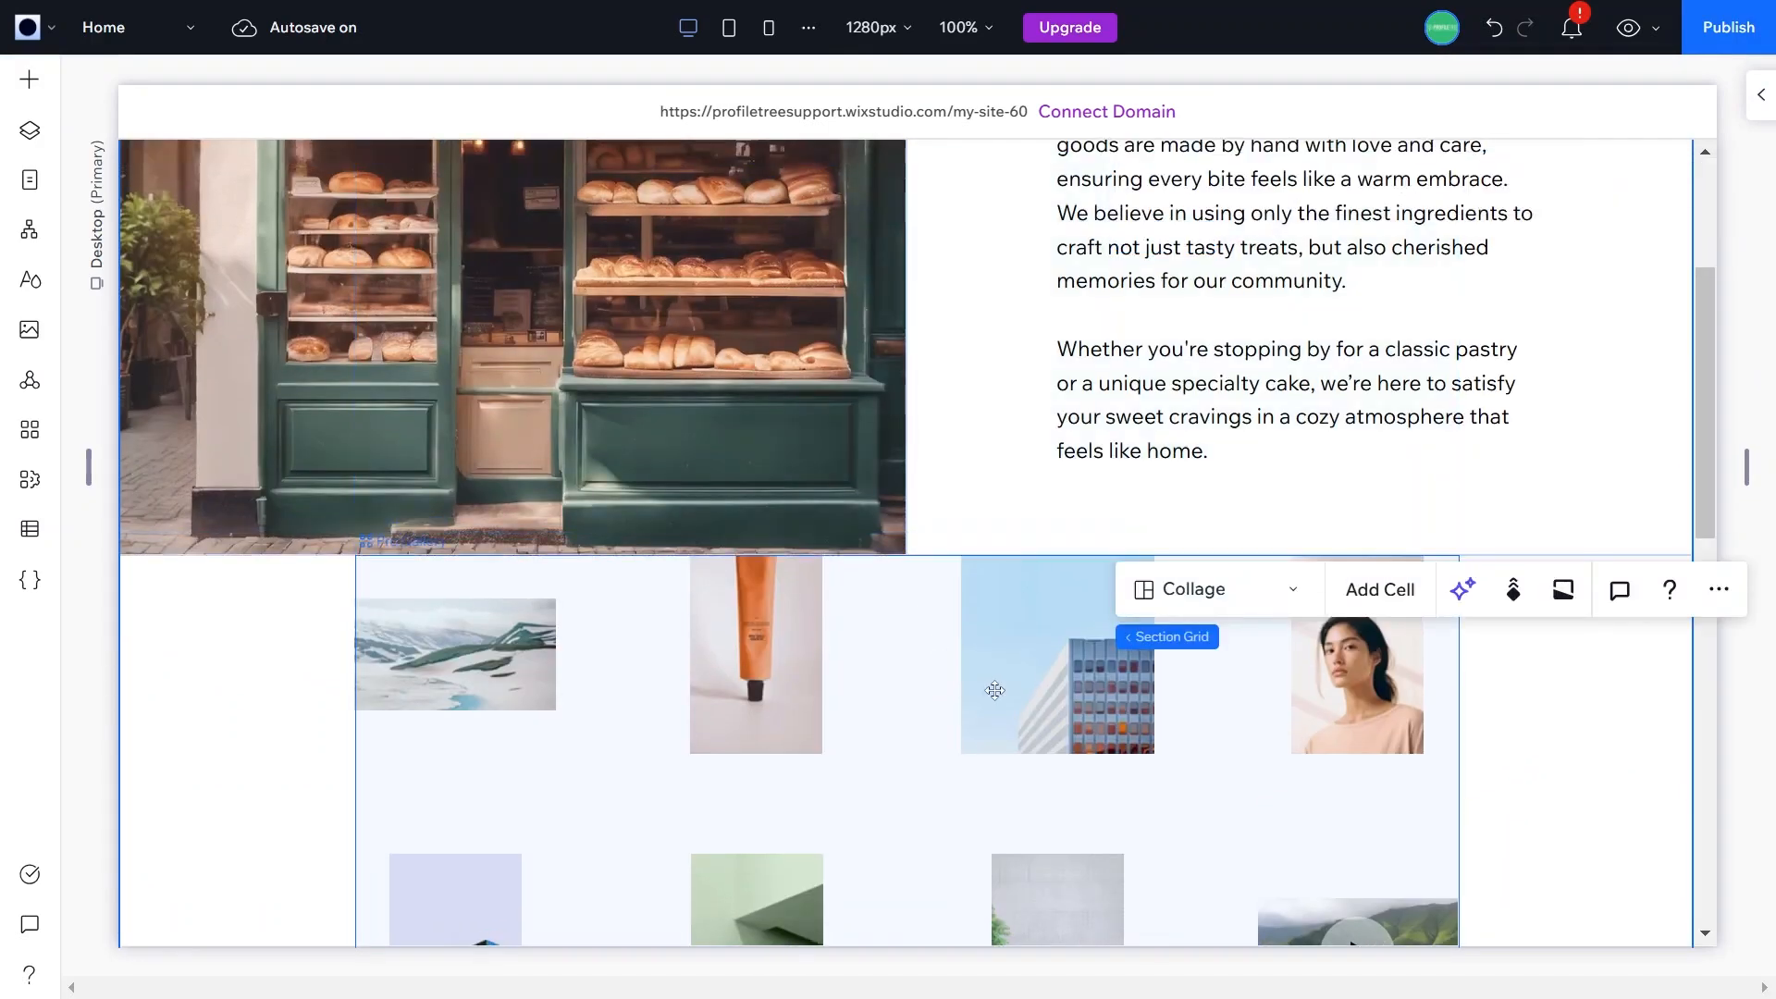
pyautogui.click(994, 690)
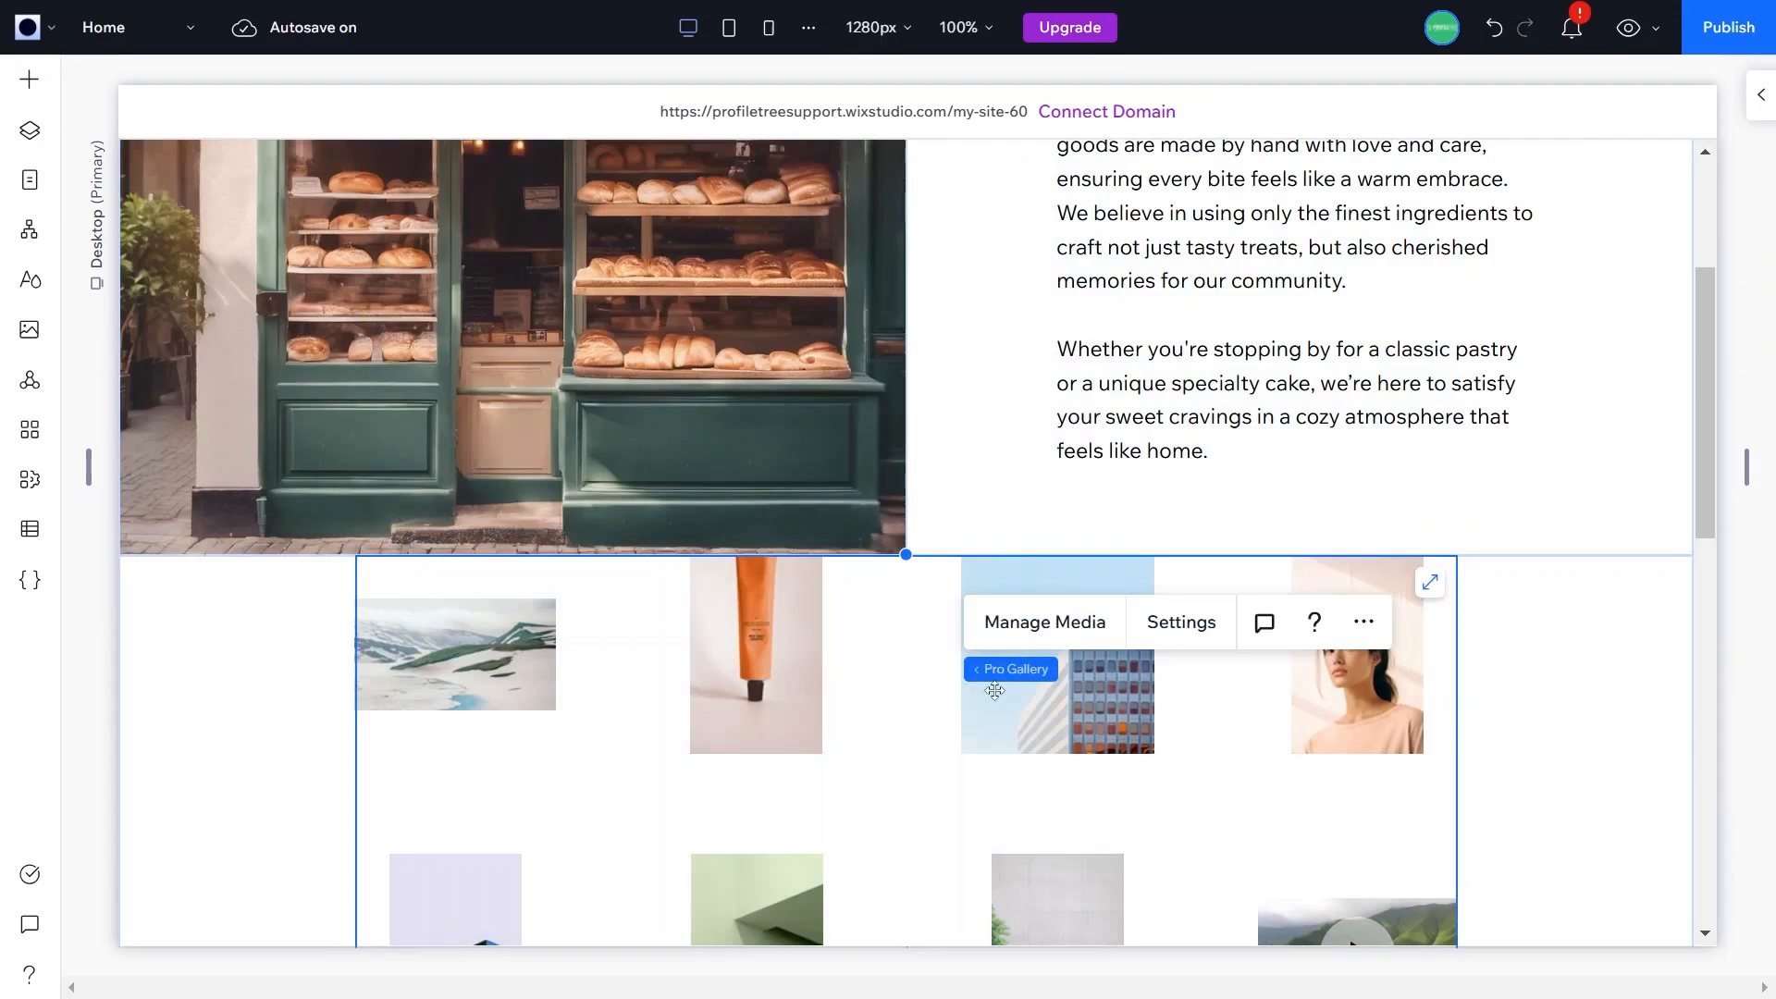
pyautogui.click(1031, 634)
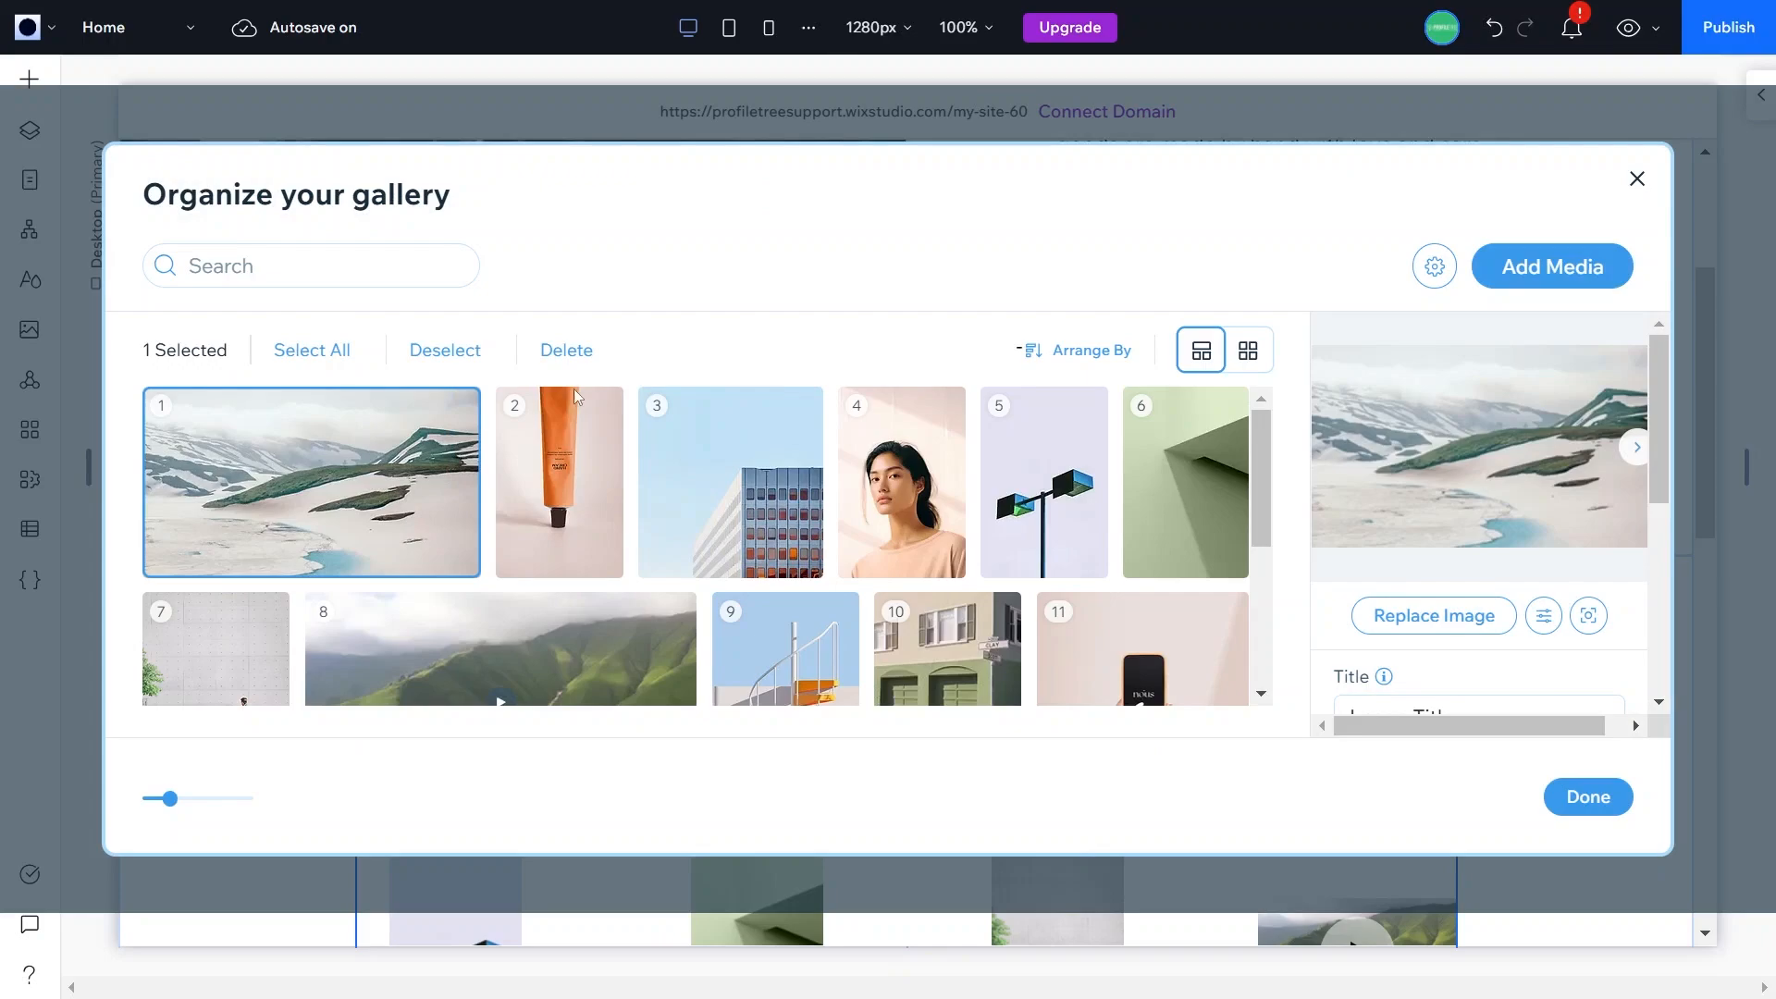
pyautogui.click(311, 352)
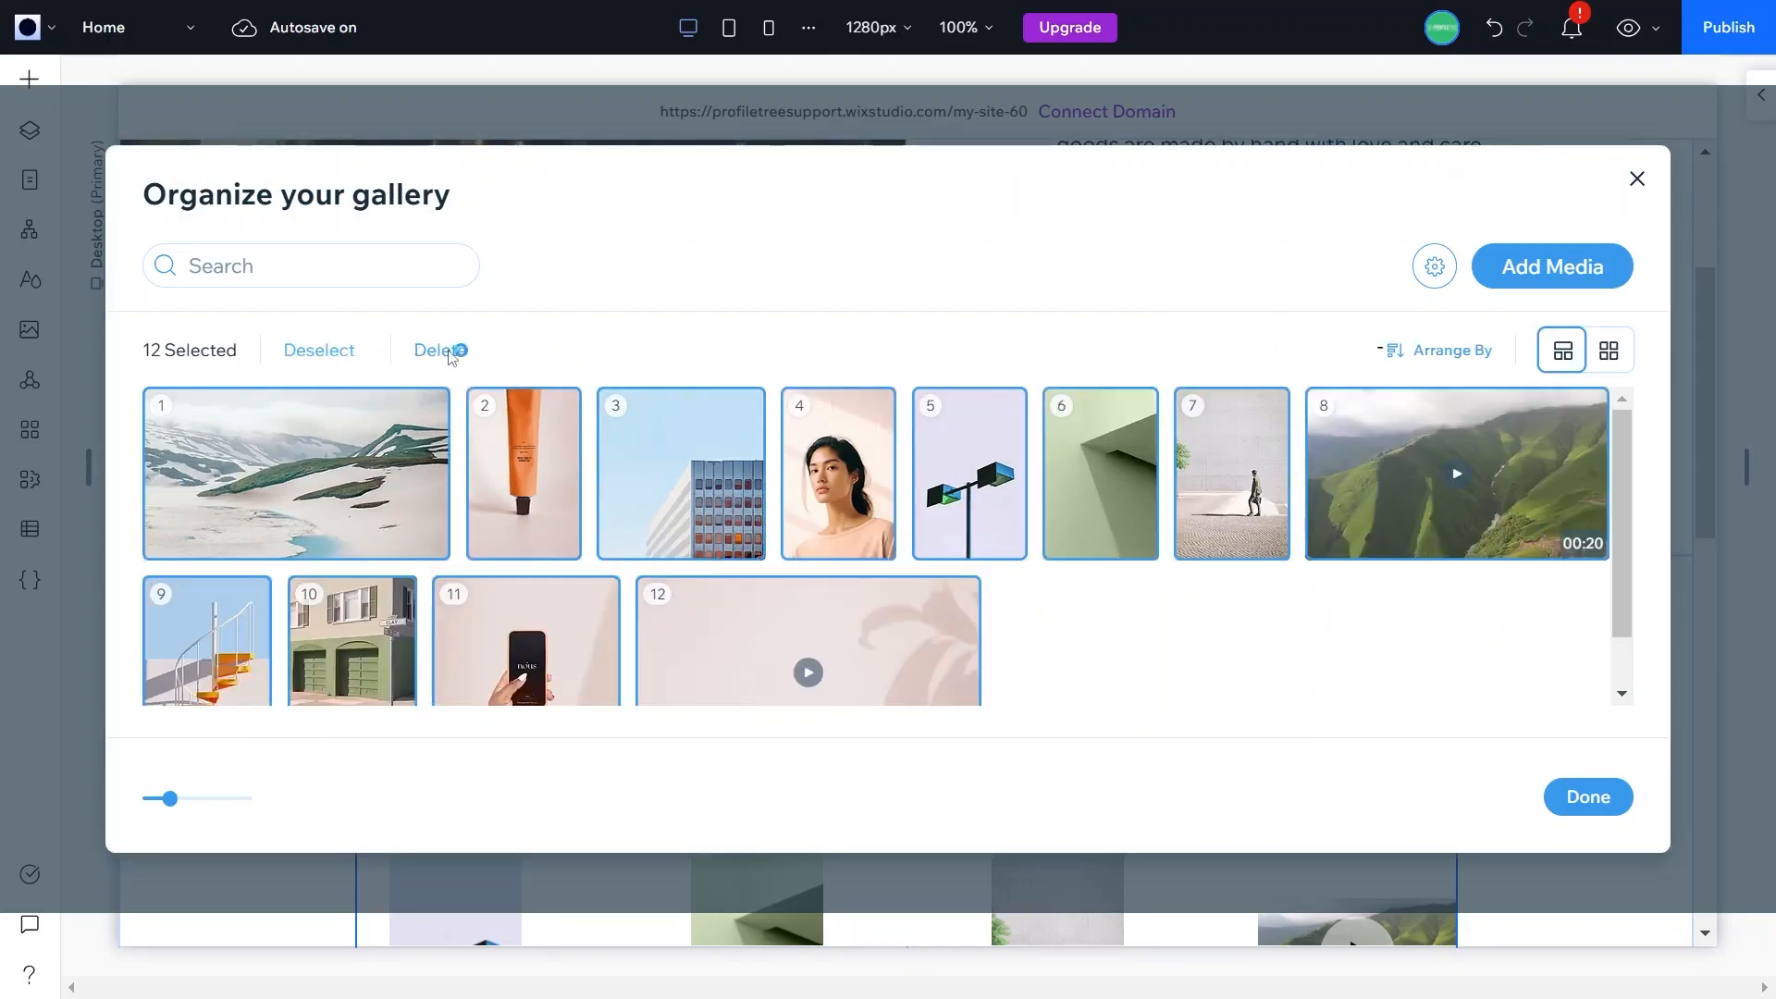
pyautogui.click(449, 357)
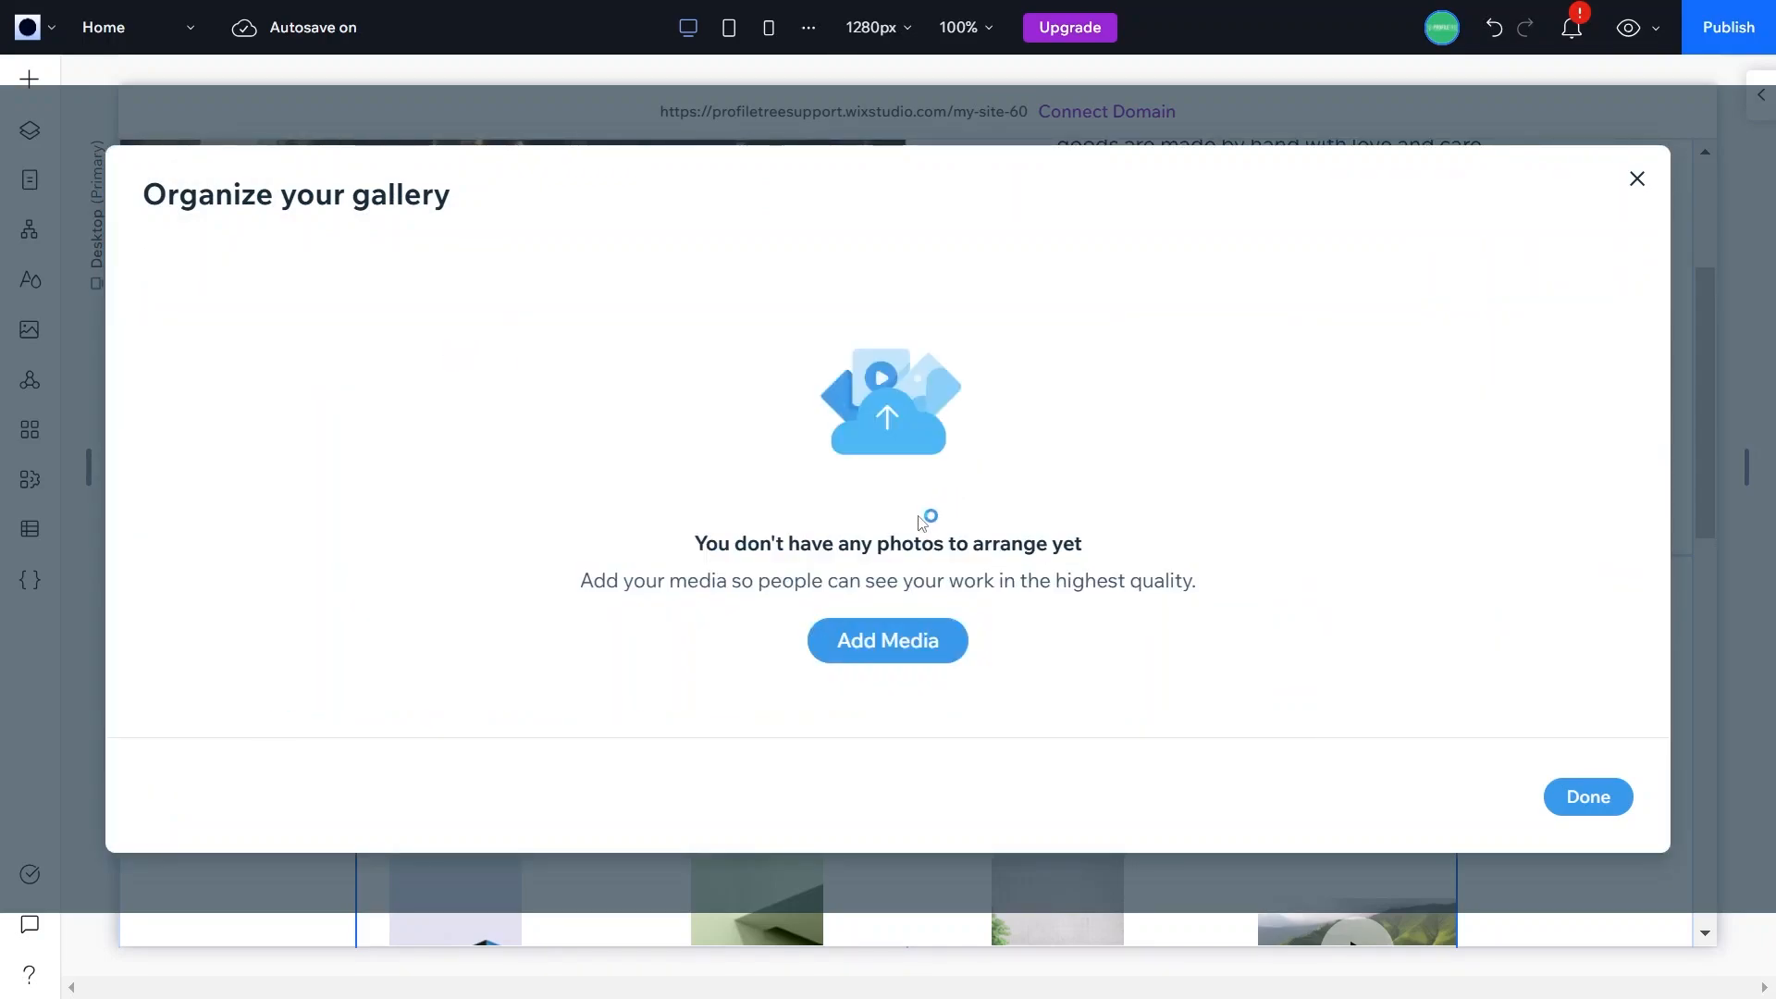
# Step: Search Media from Wix for "baked goods" as new gallery media and filter the results to horizontal orientation
pyautogui.click(868, 650)
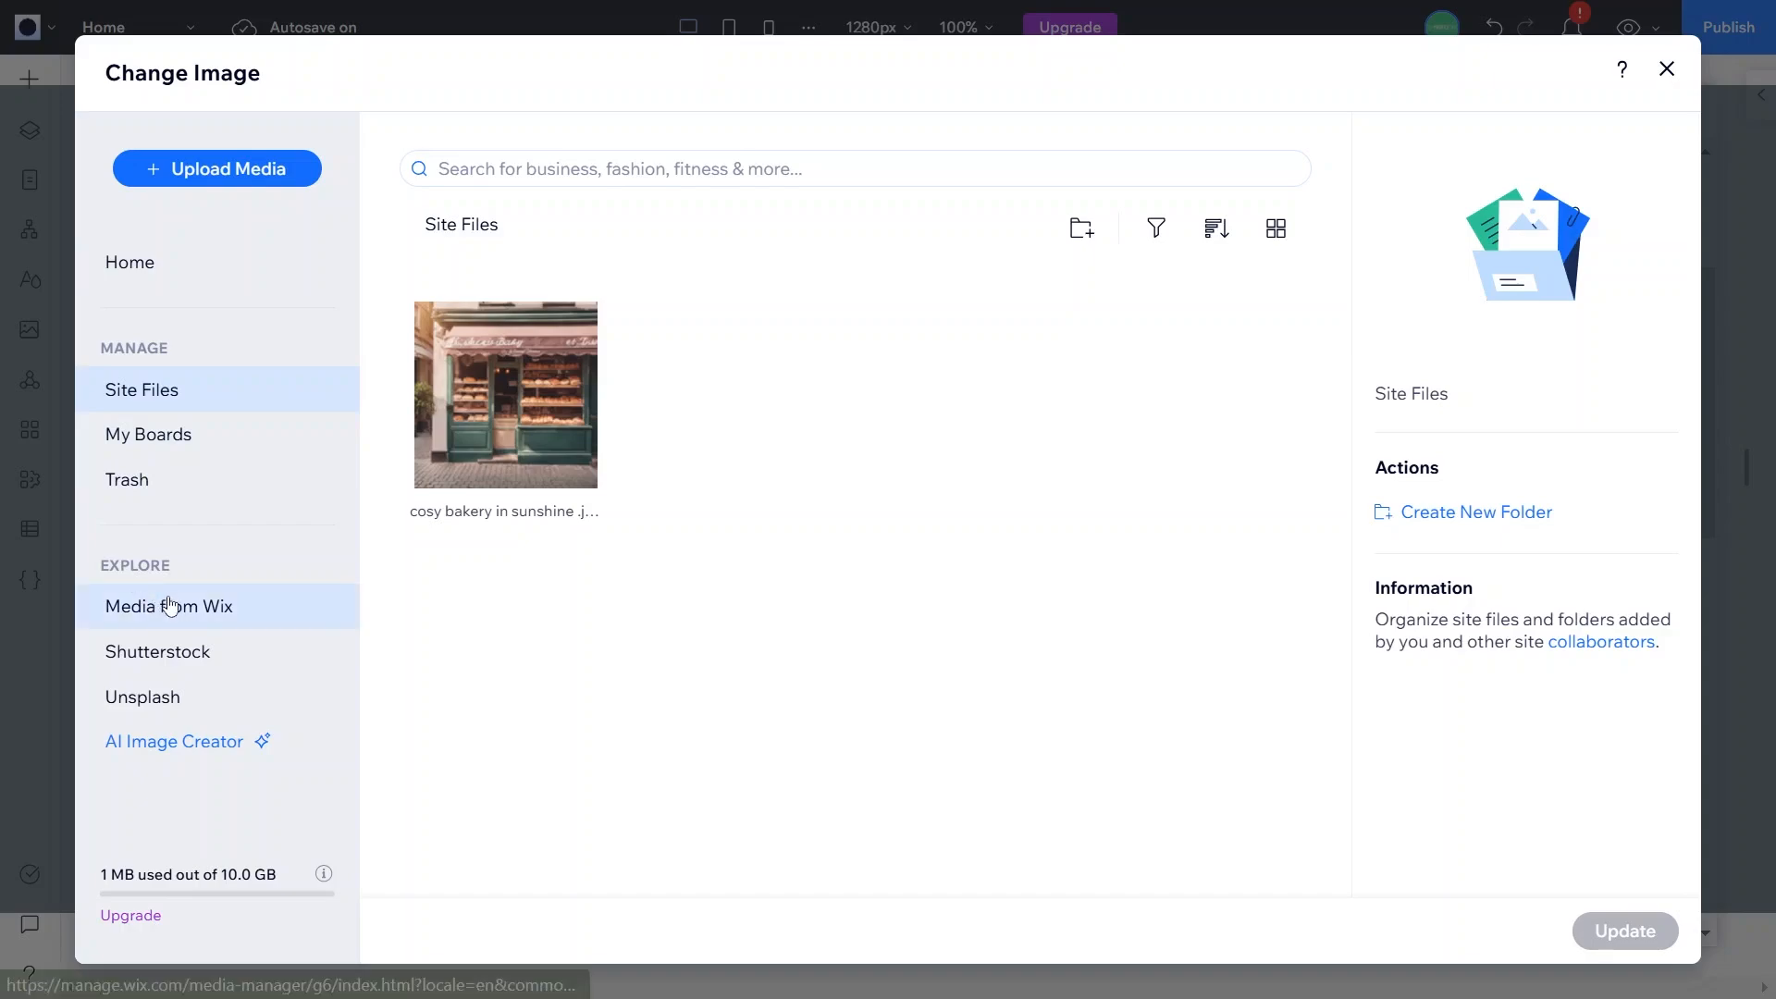
pyautogui.click(209, 607)
pyautogui.click(631, 169)
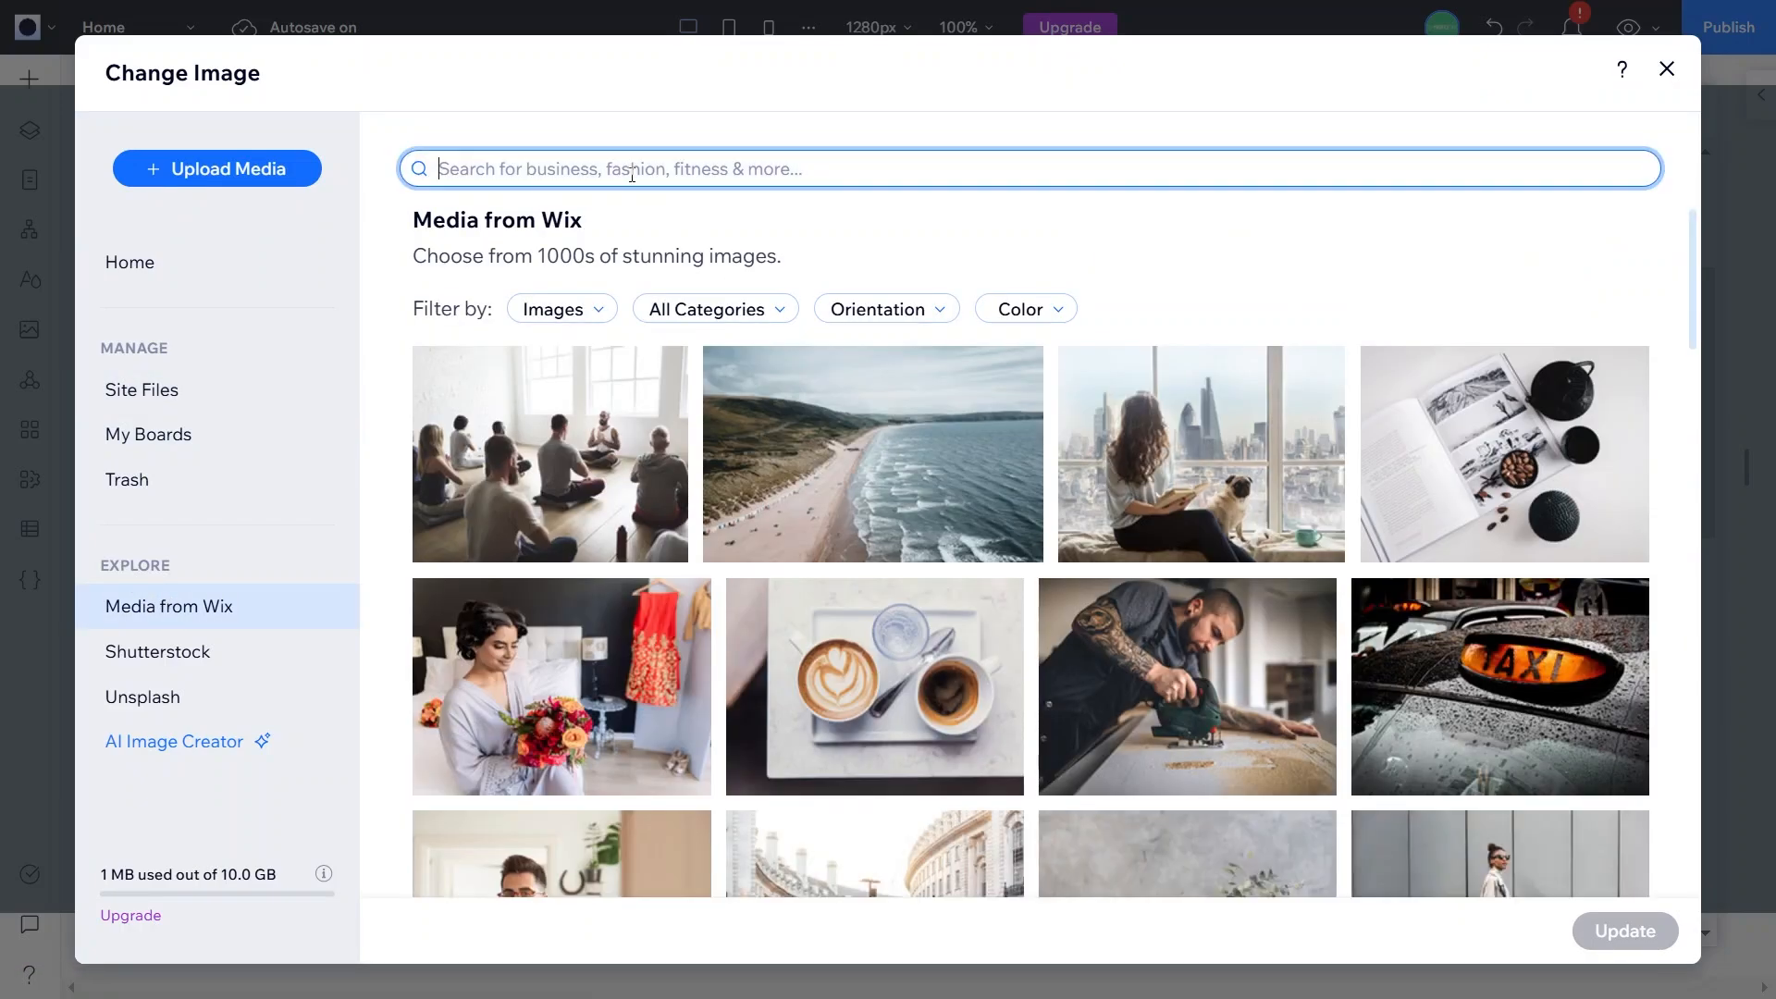
pyautogui.write('bake')
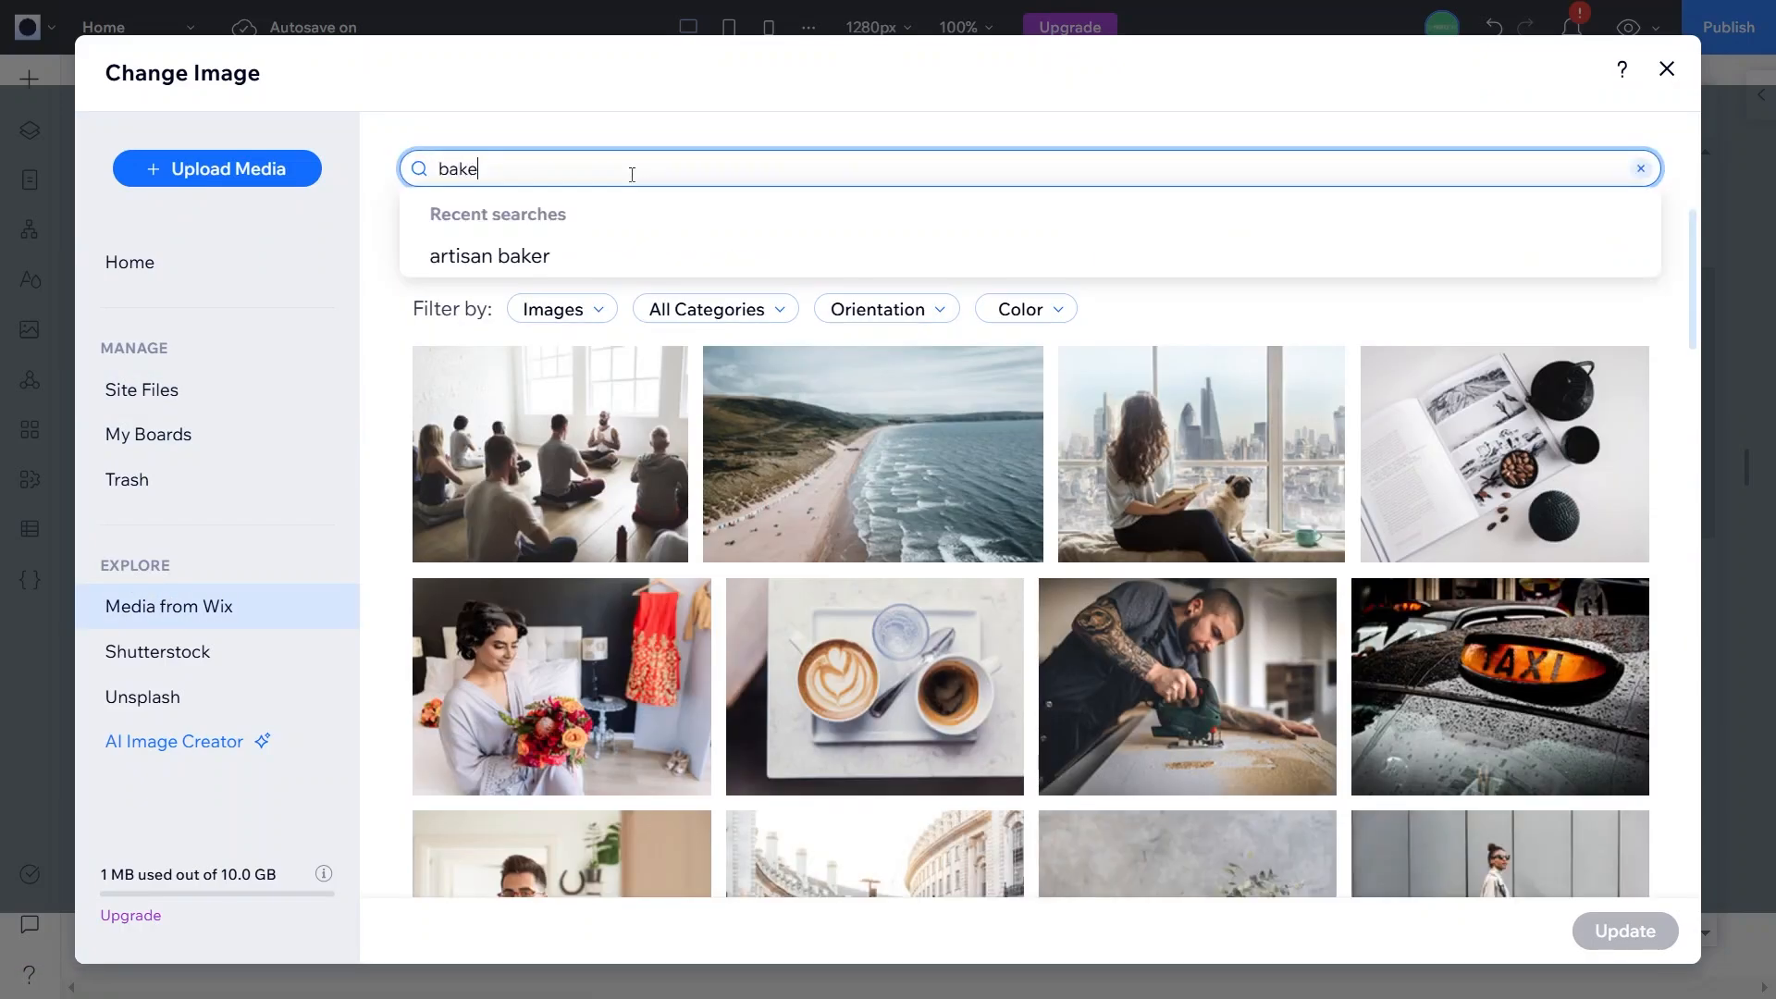
pyautogui.write('d go')
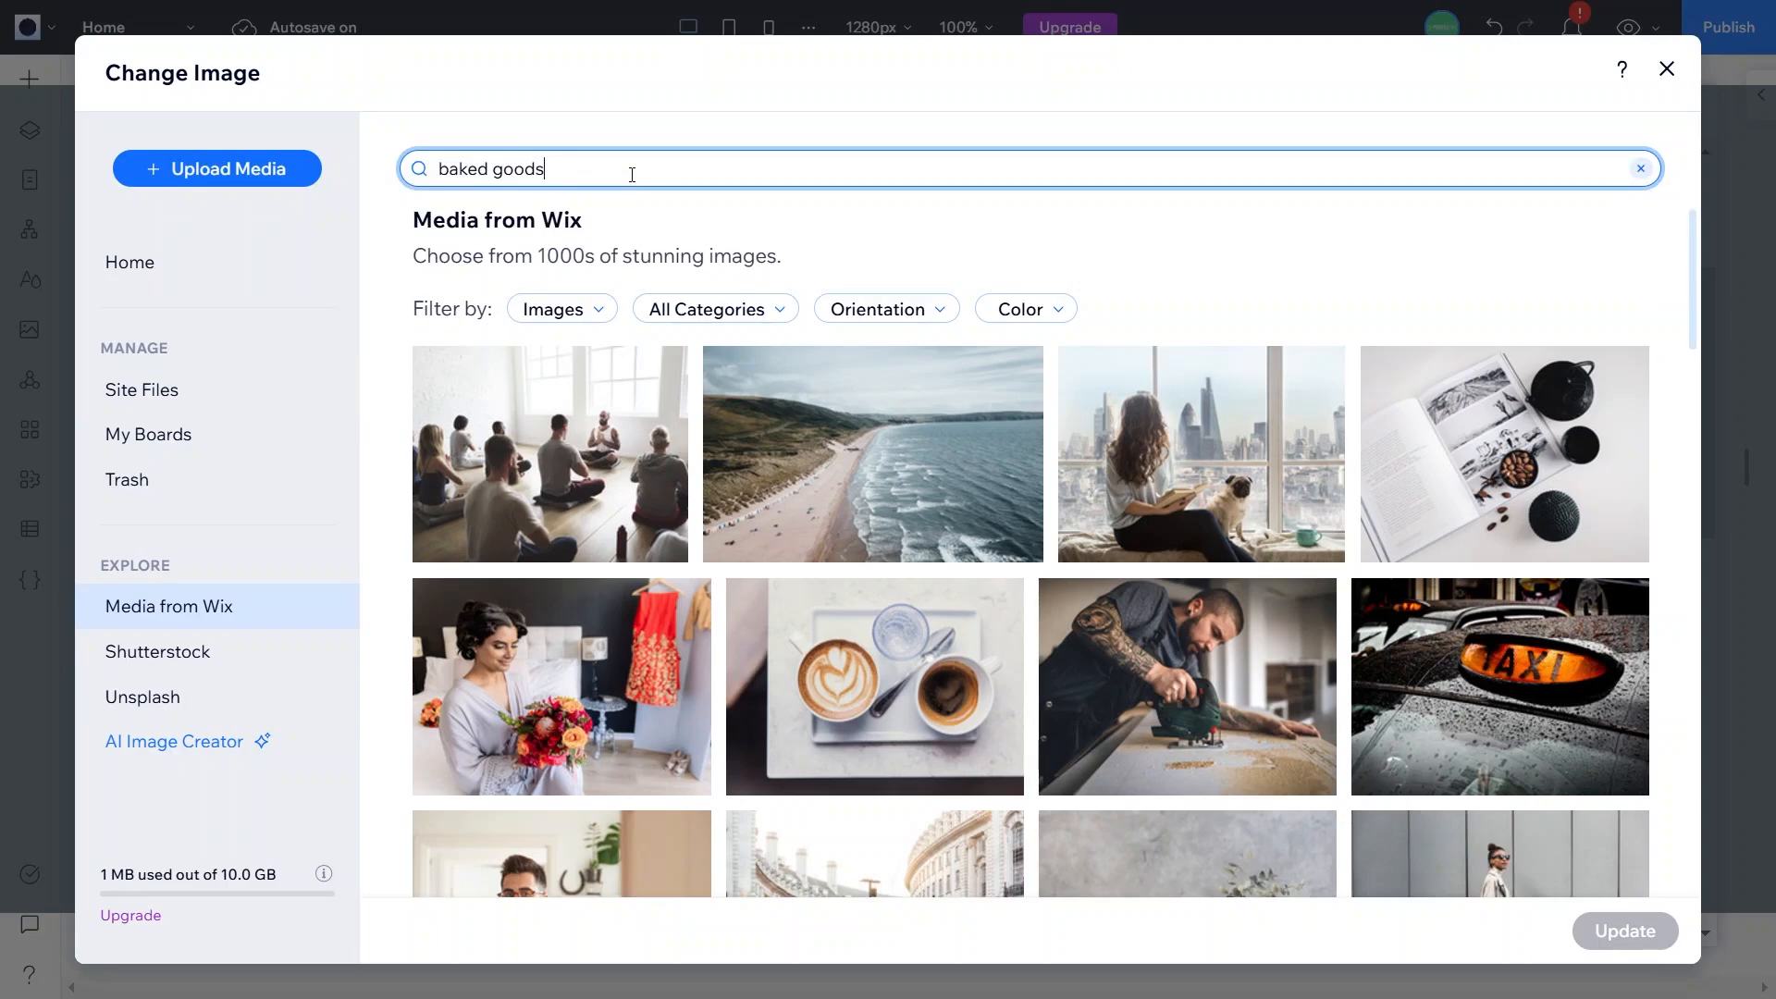
pyautogui.write('ods')
pyautogui.press('Return')
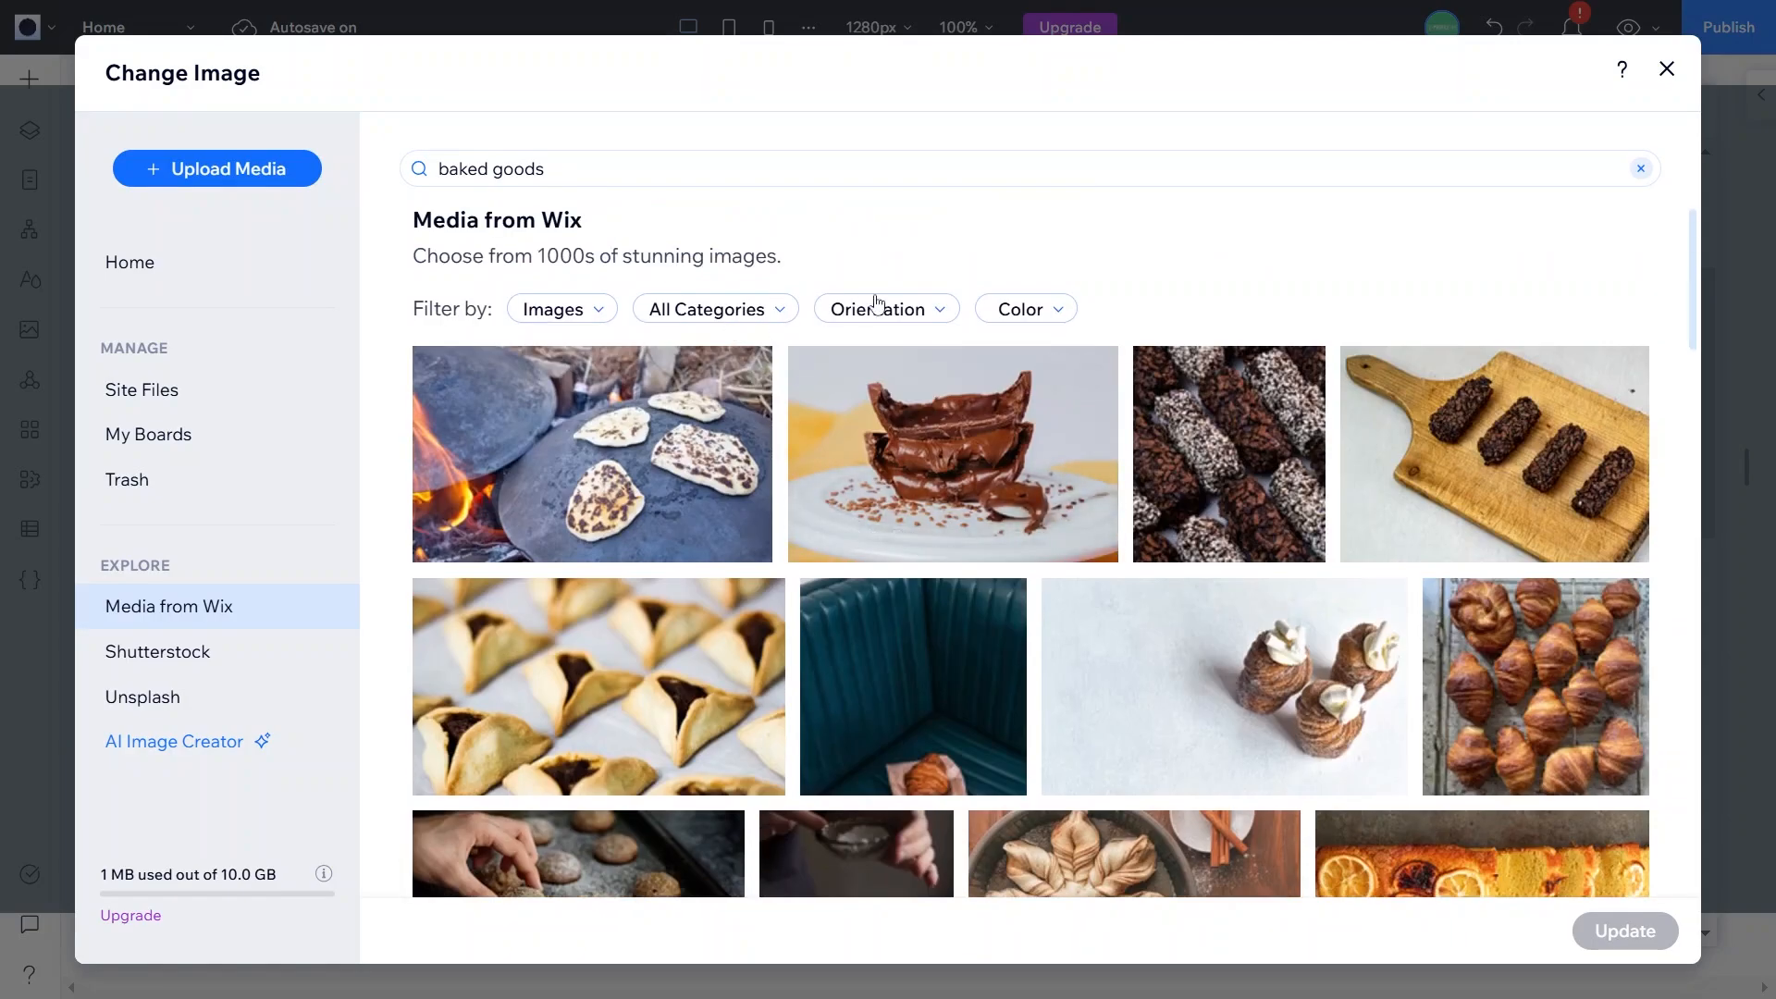
pyautogui.click(886, 307)
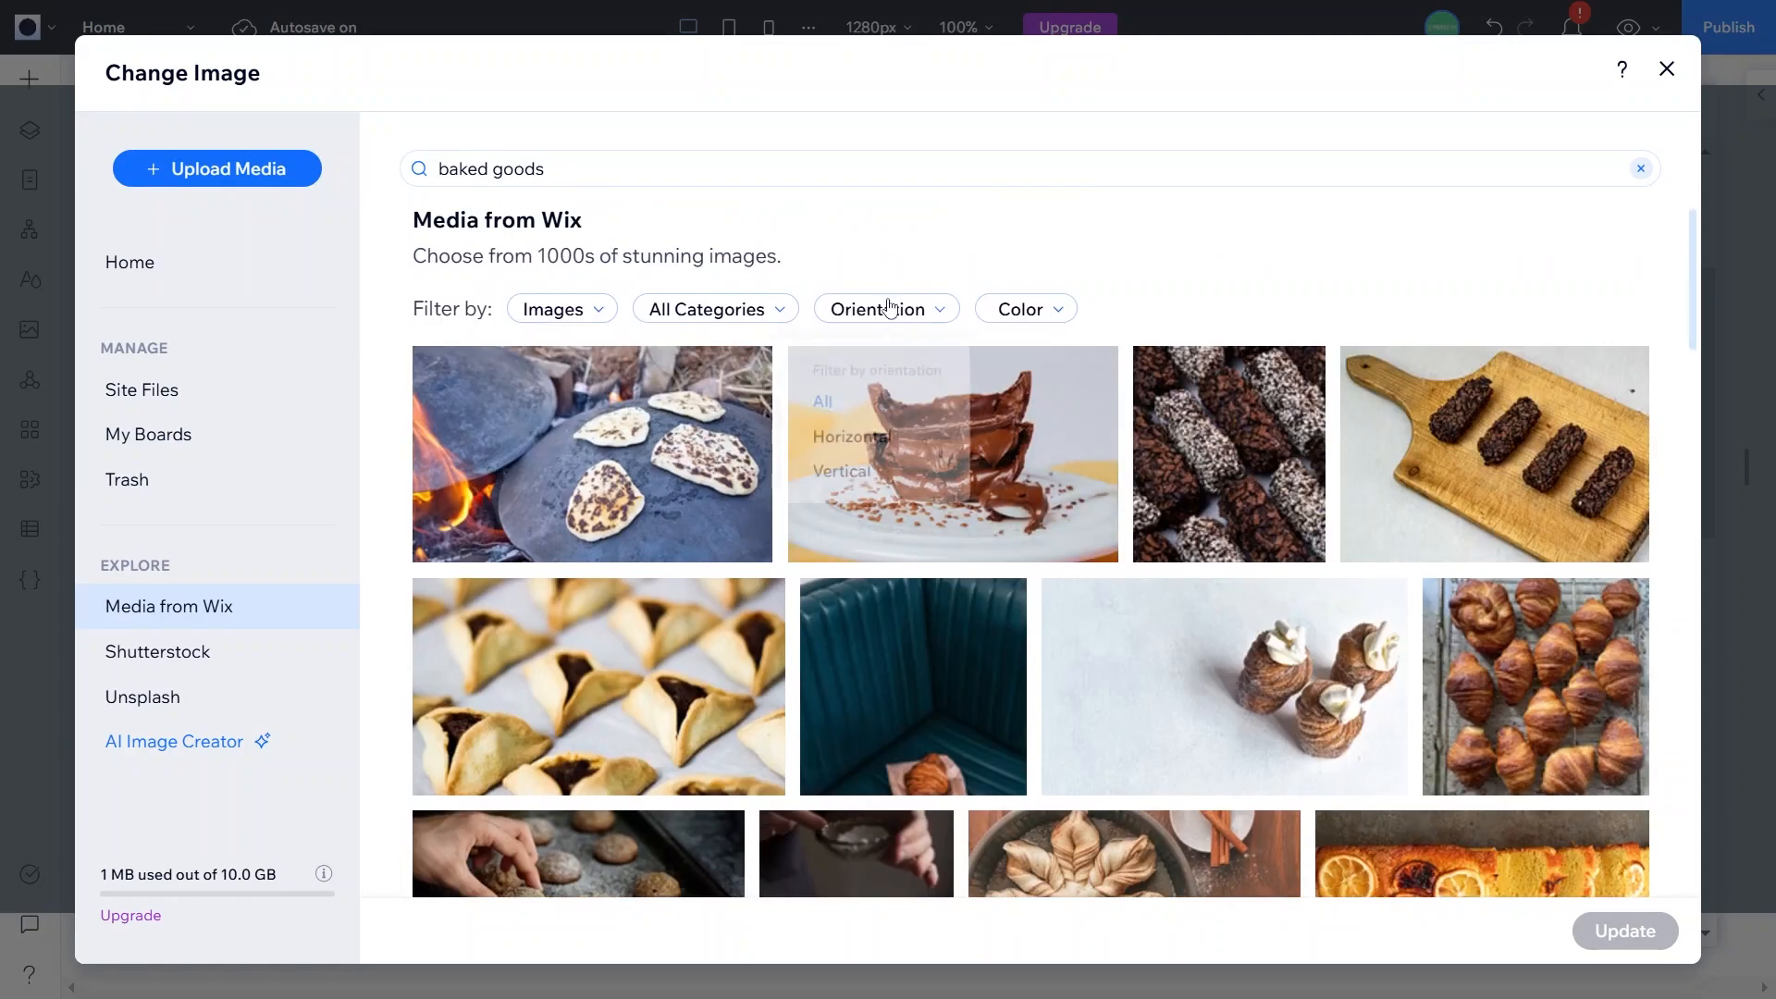
pyautogui.click(856, 443)
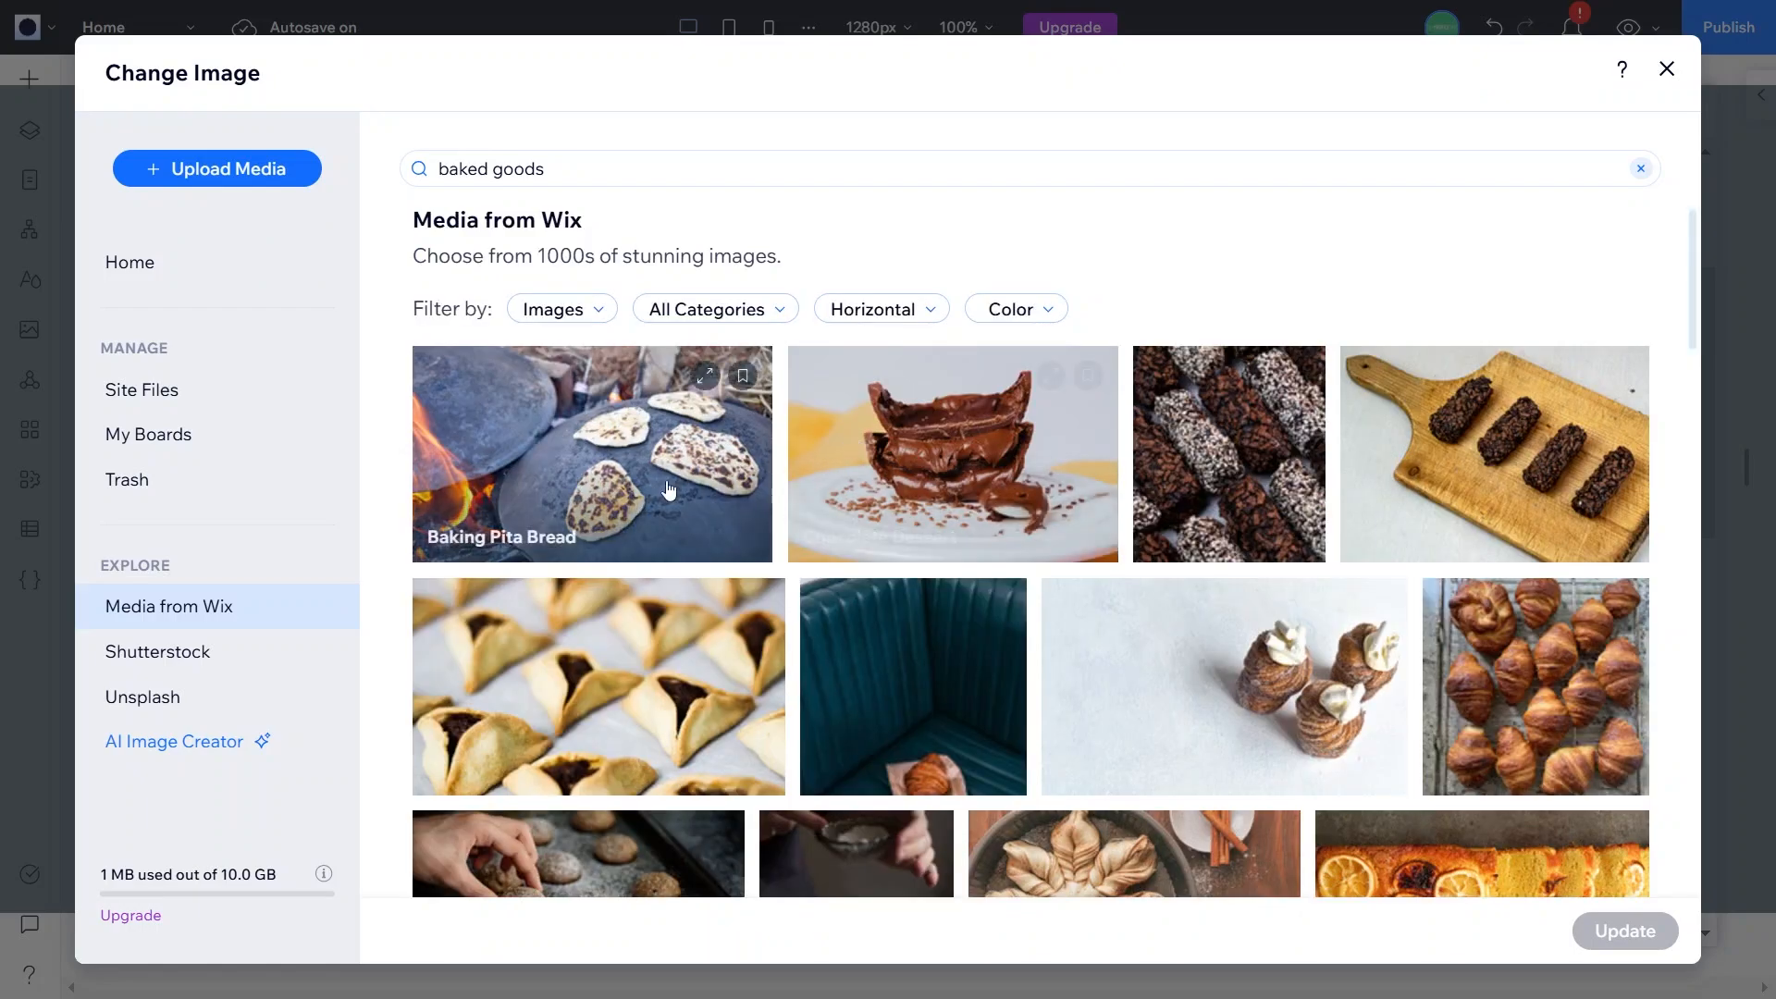
# Step: Add the chocolate dessert, croissants, cruffins, powdered cookies, rainbow cake, éclairs and macarons images to the gallery and finish organizing it
pyautogui.click(669, 489)
pyautogui.click(1062, 476)
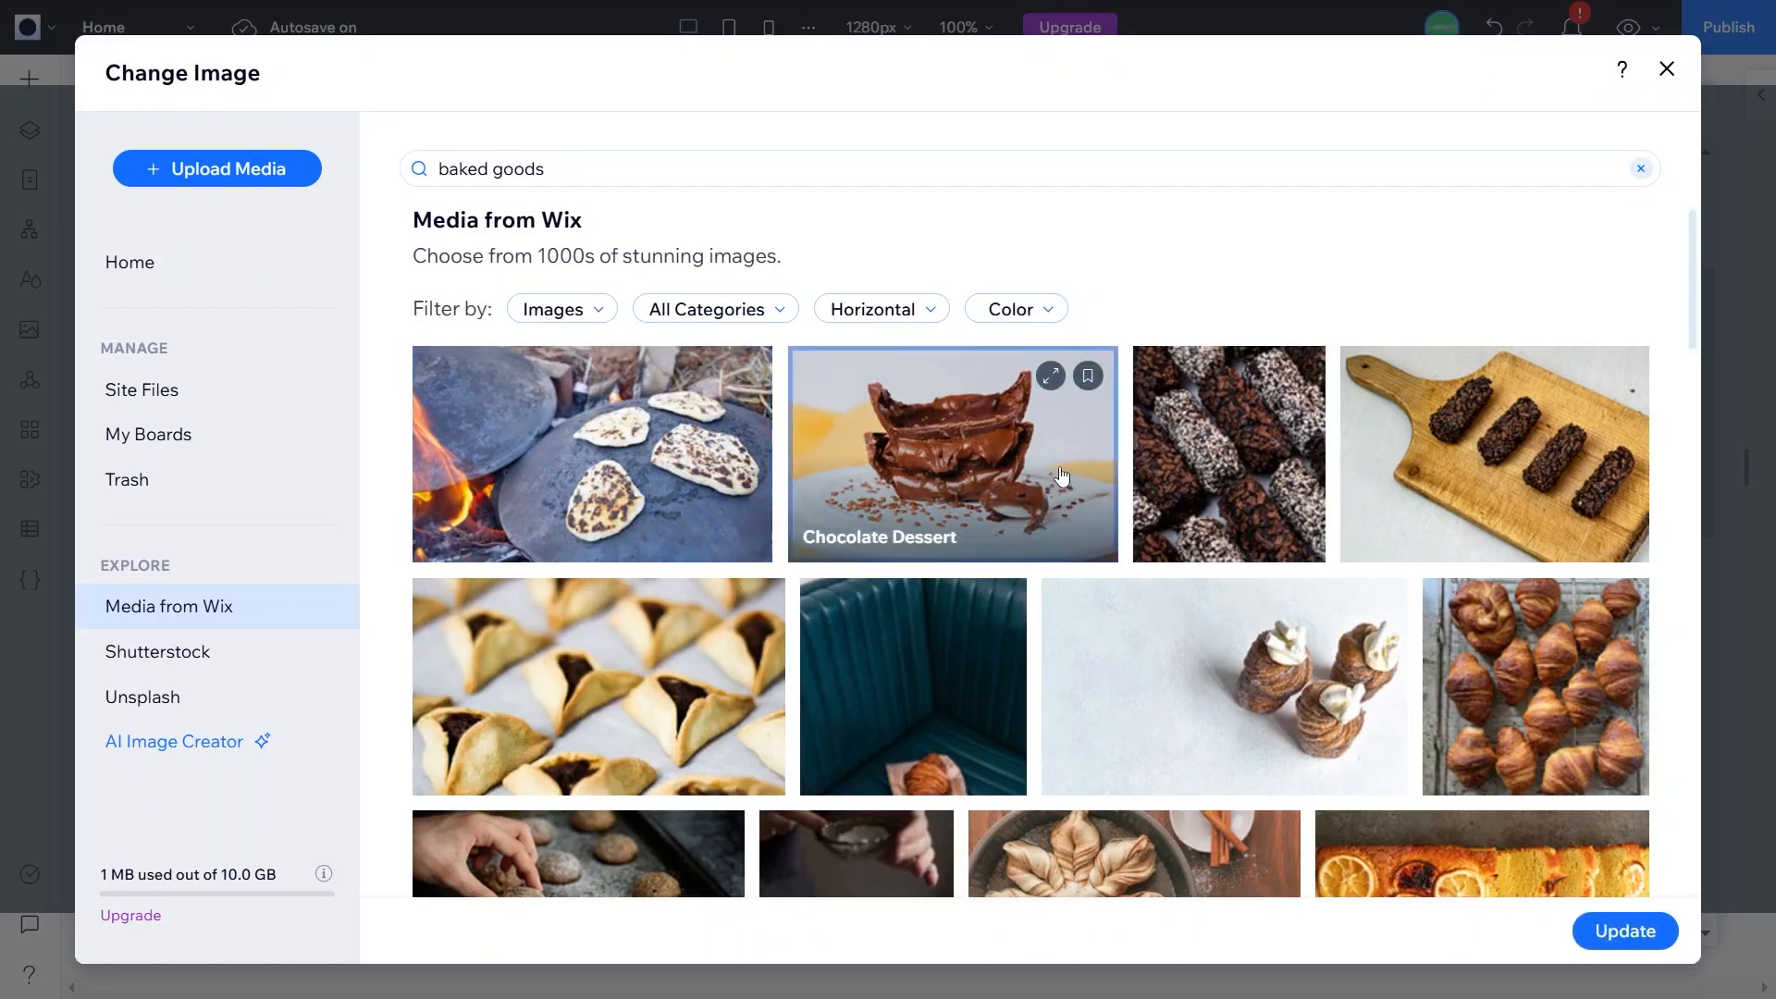
pyautogui.click(1624, 923)
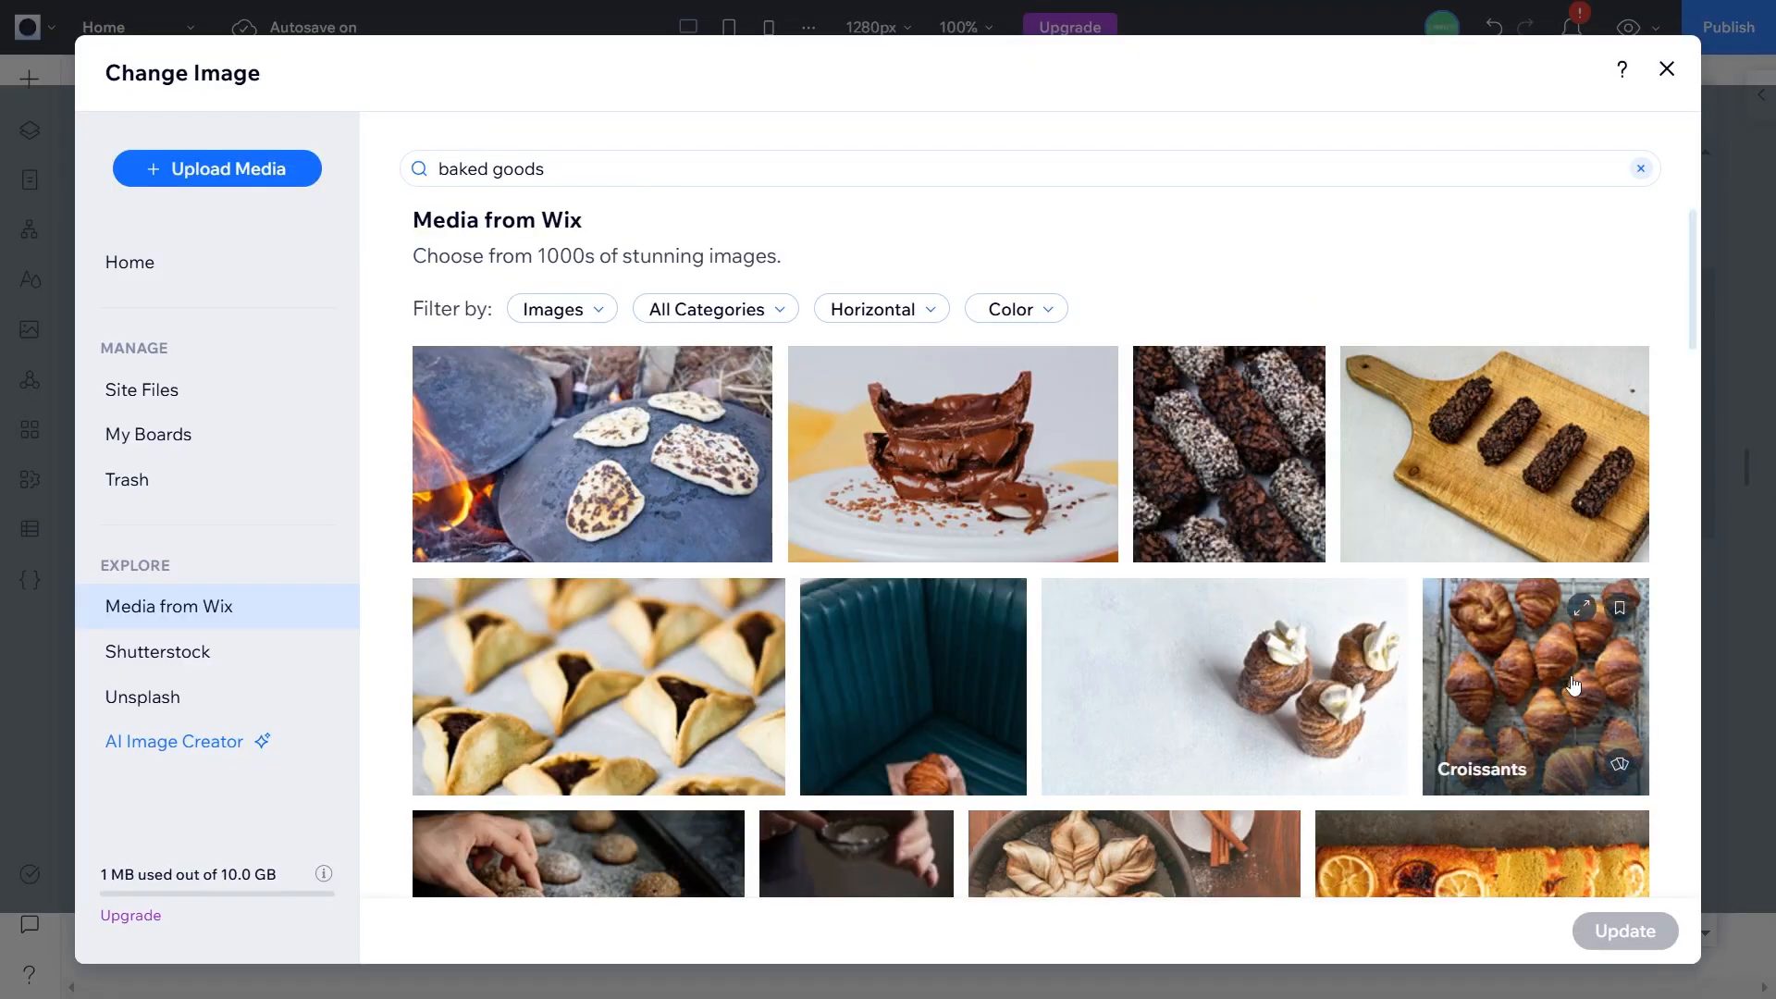
pyautogui.click(1574, 684)
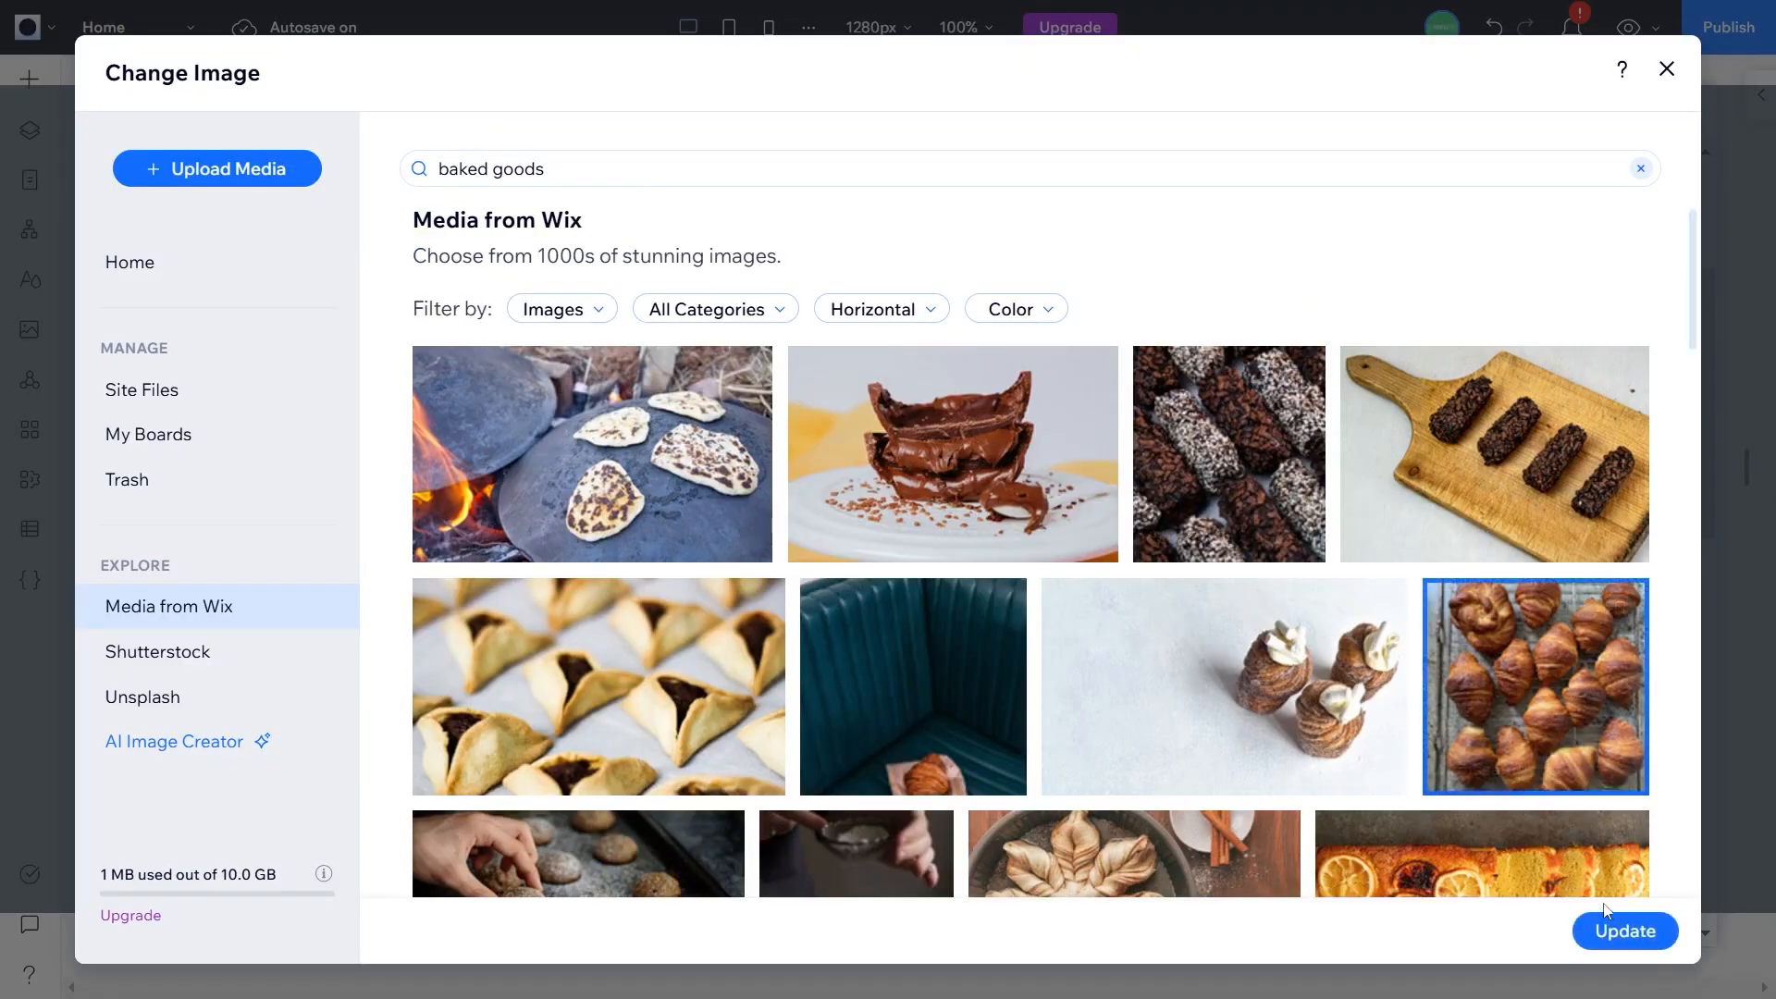
pyautogui.scroll(-3, 1267, 709)
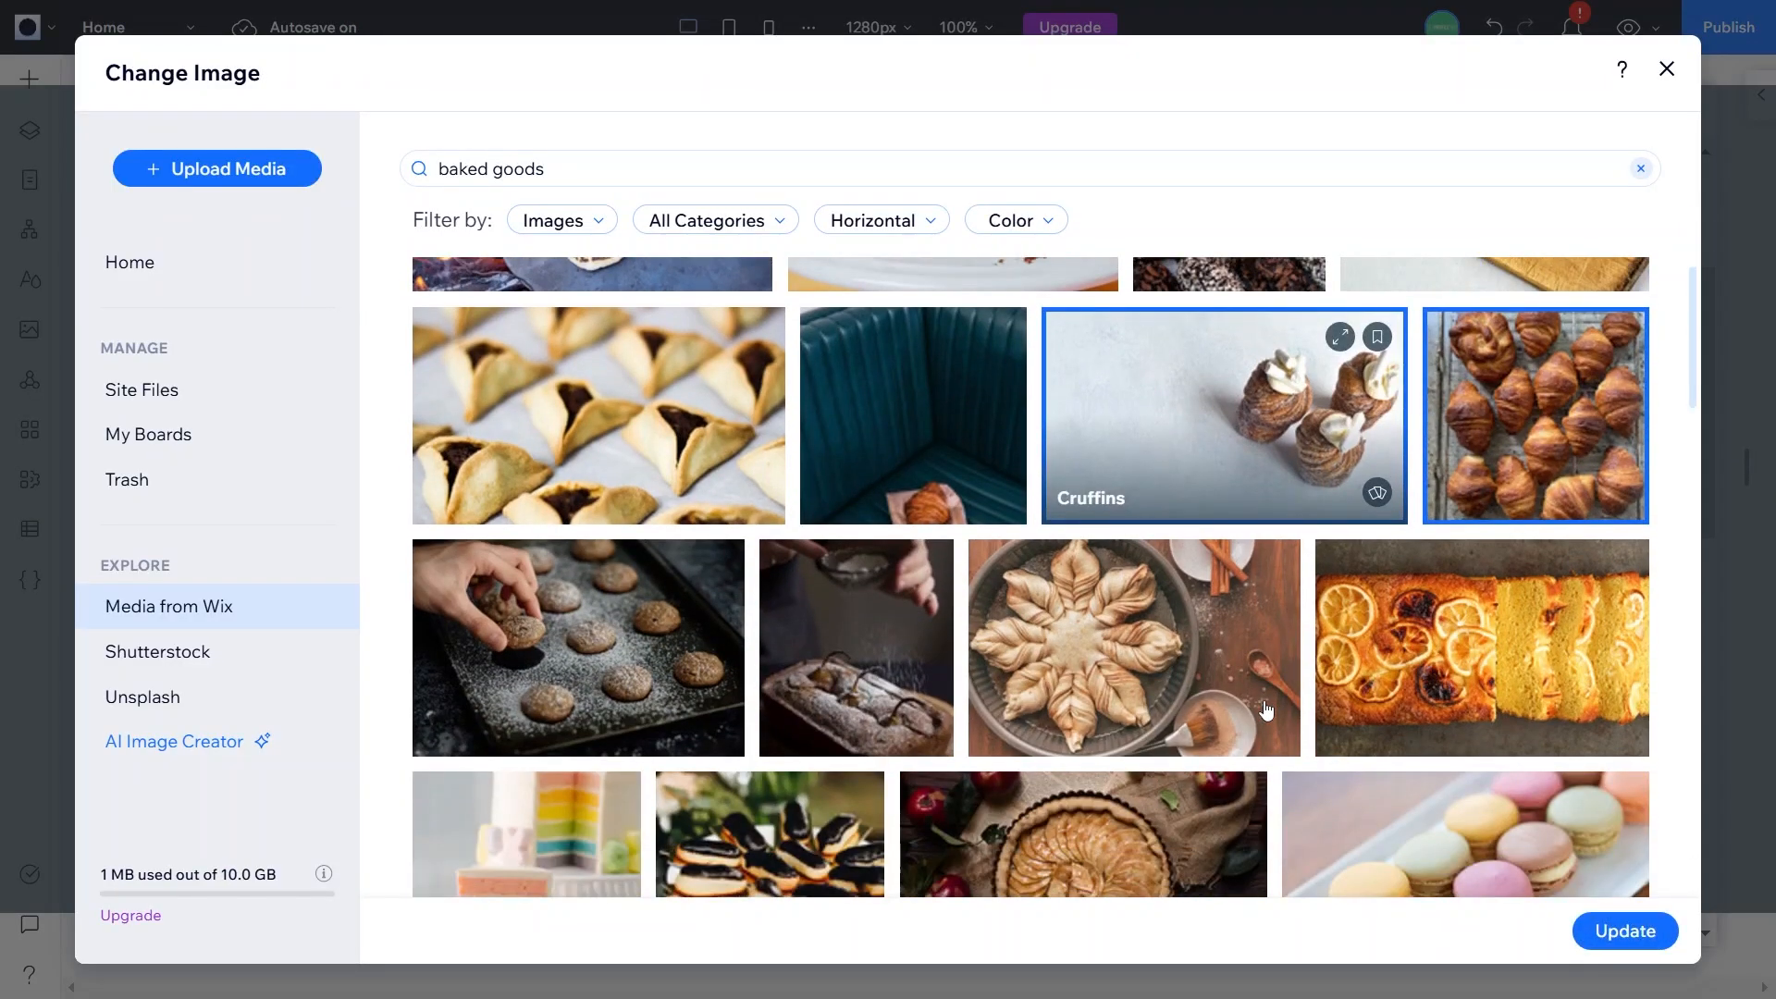
pyautogui.click(595, 714)
pyautogui.scroll(-2, 1076, 658)
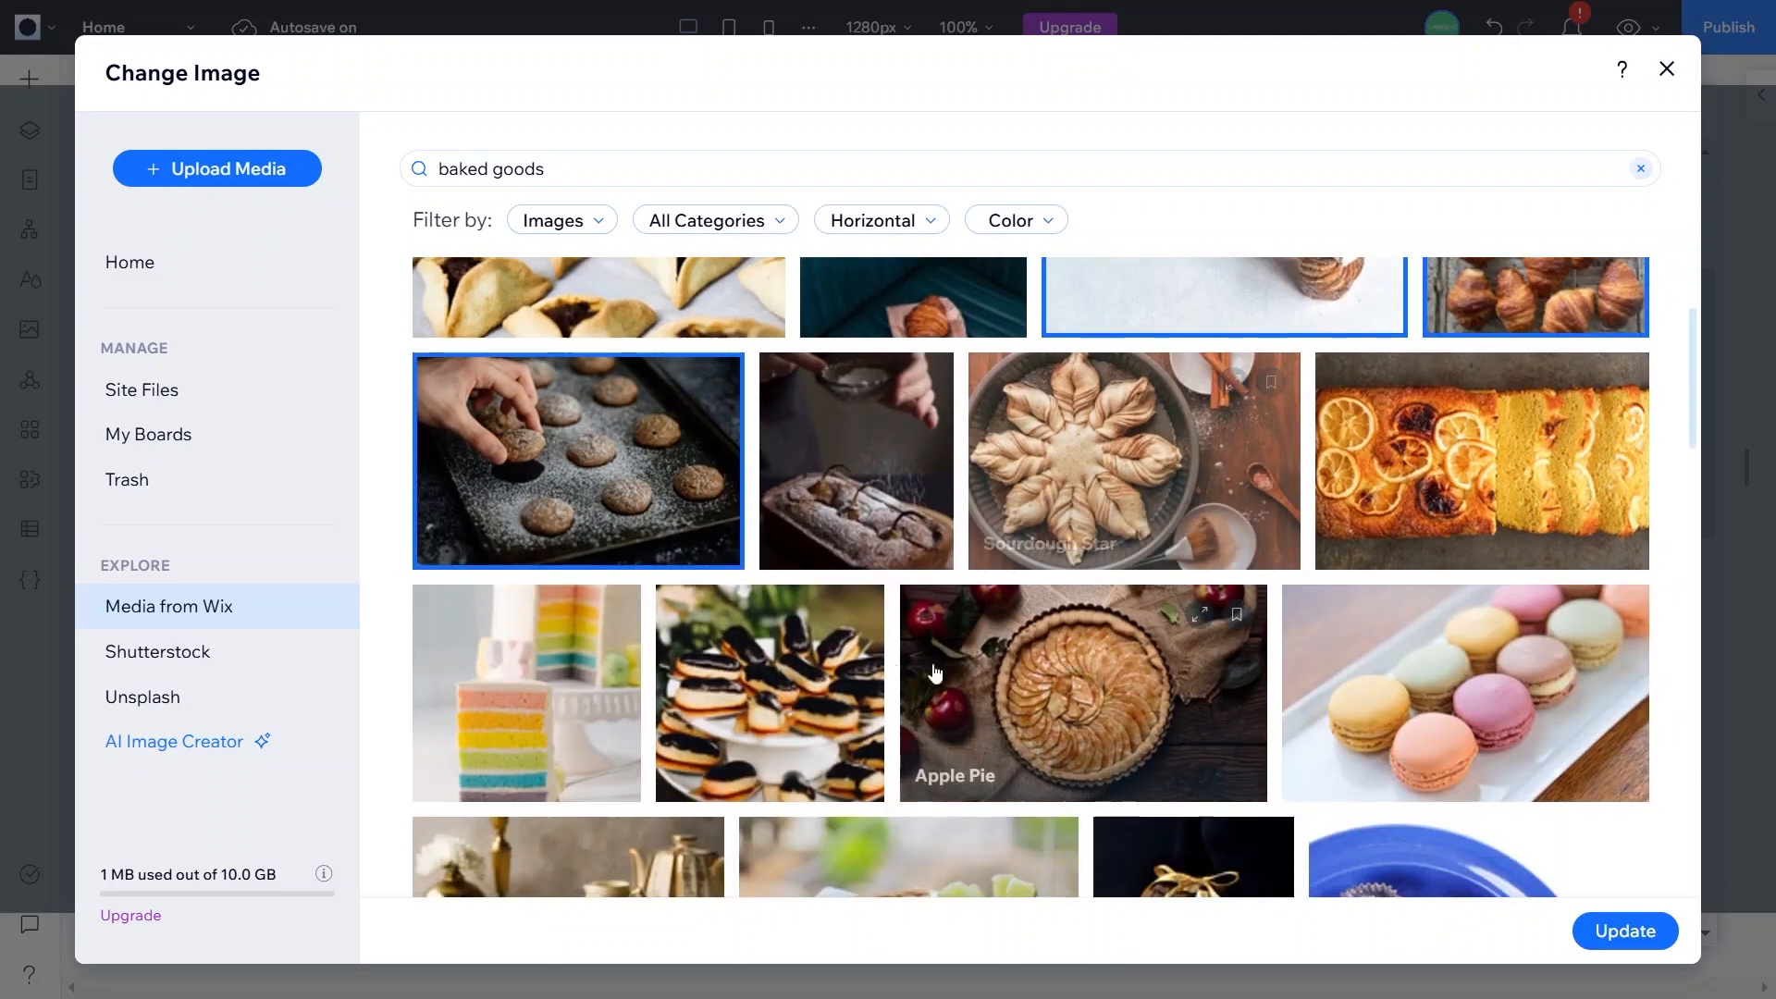
pyautogui.click(714, 696)
pyautogui.click(479, 740)
pyautogui.click(1554, 759)
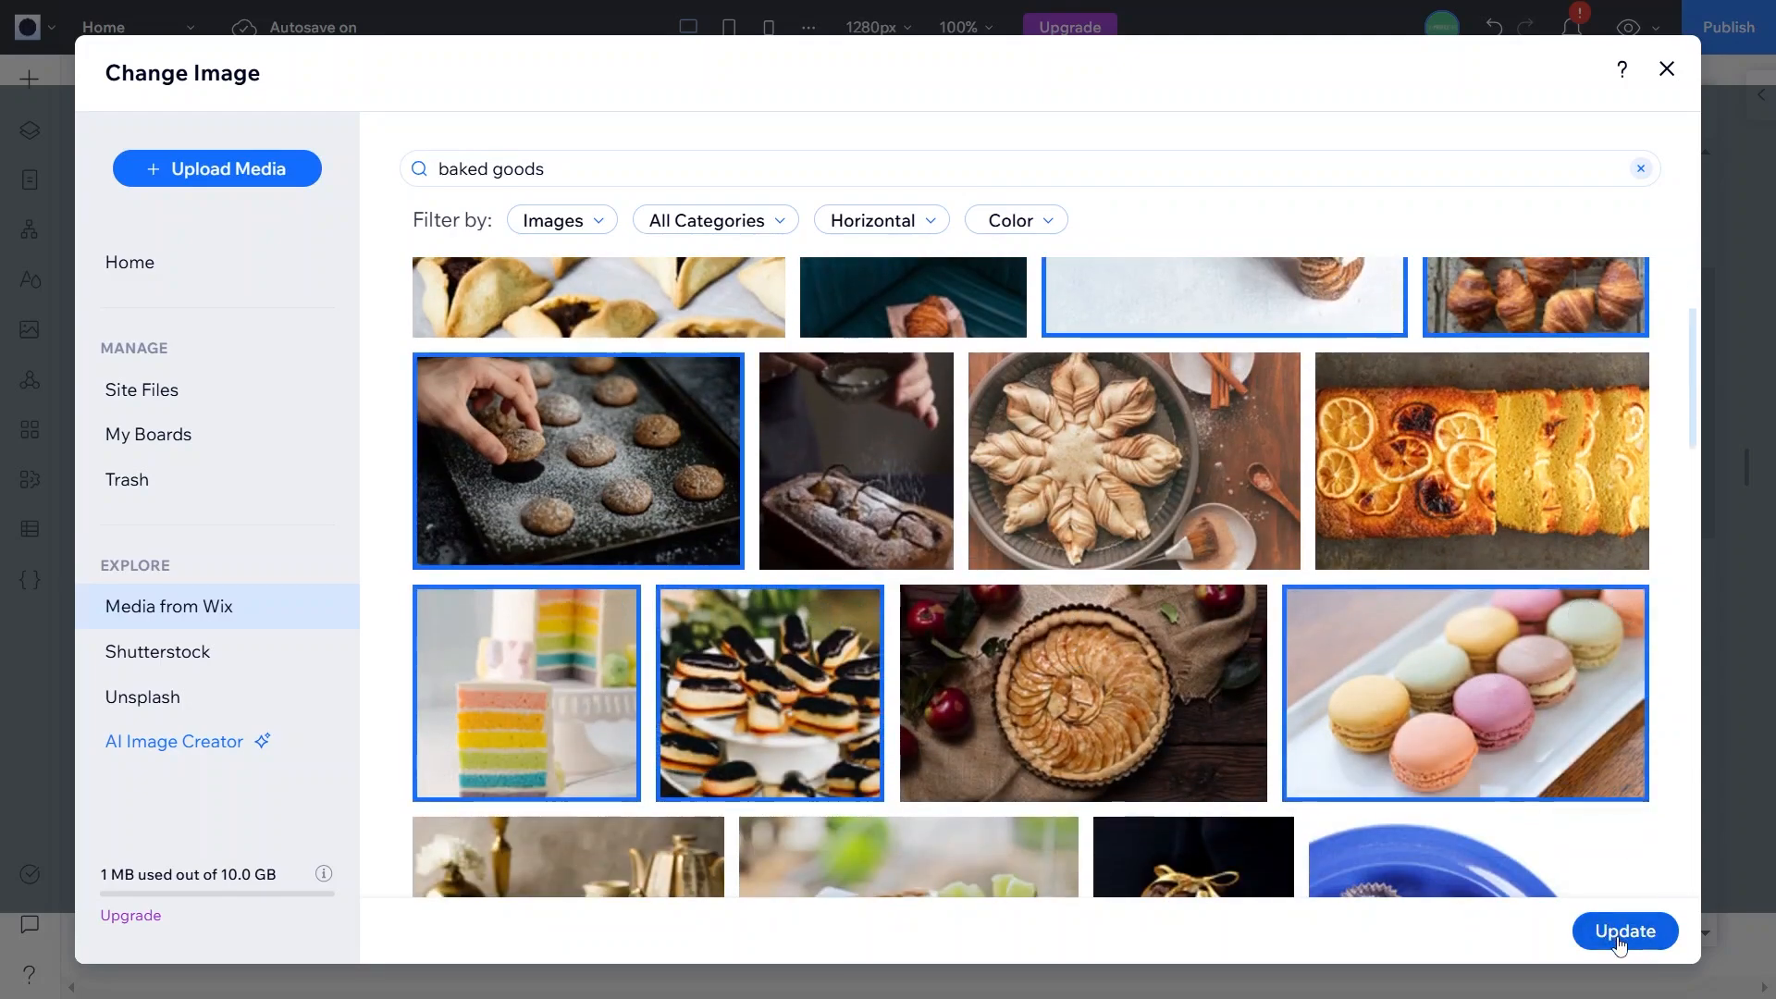
pyautogui.click(1583, 929)
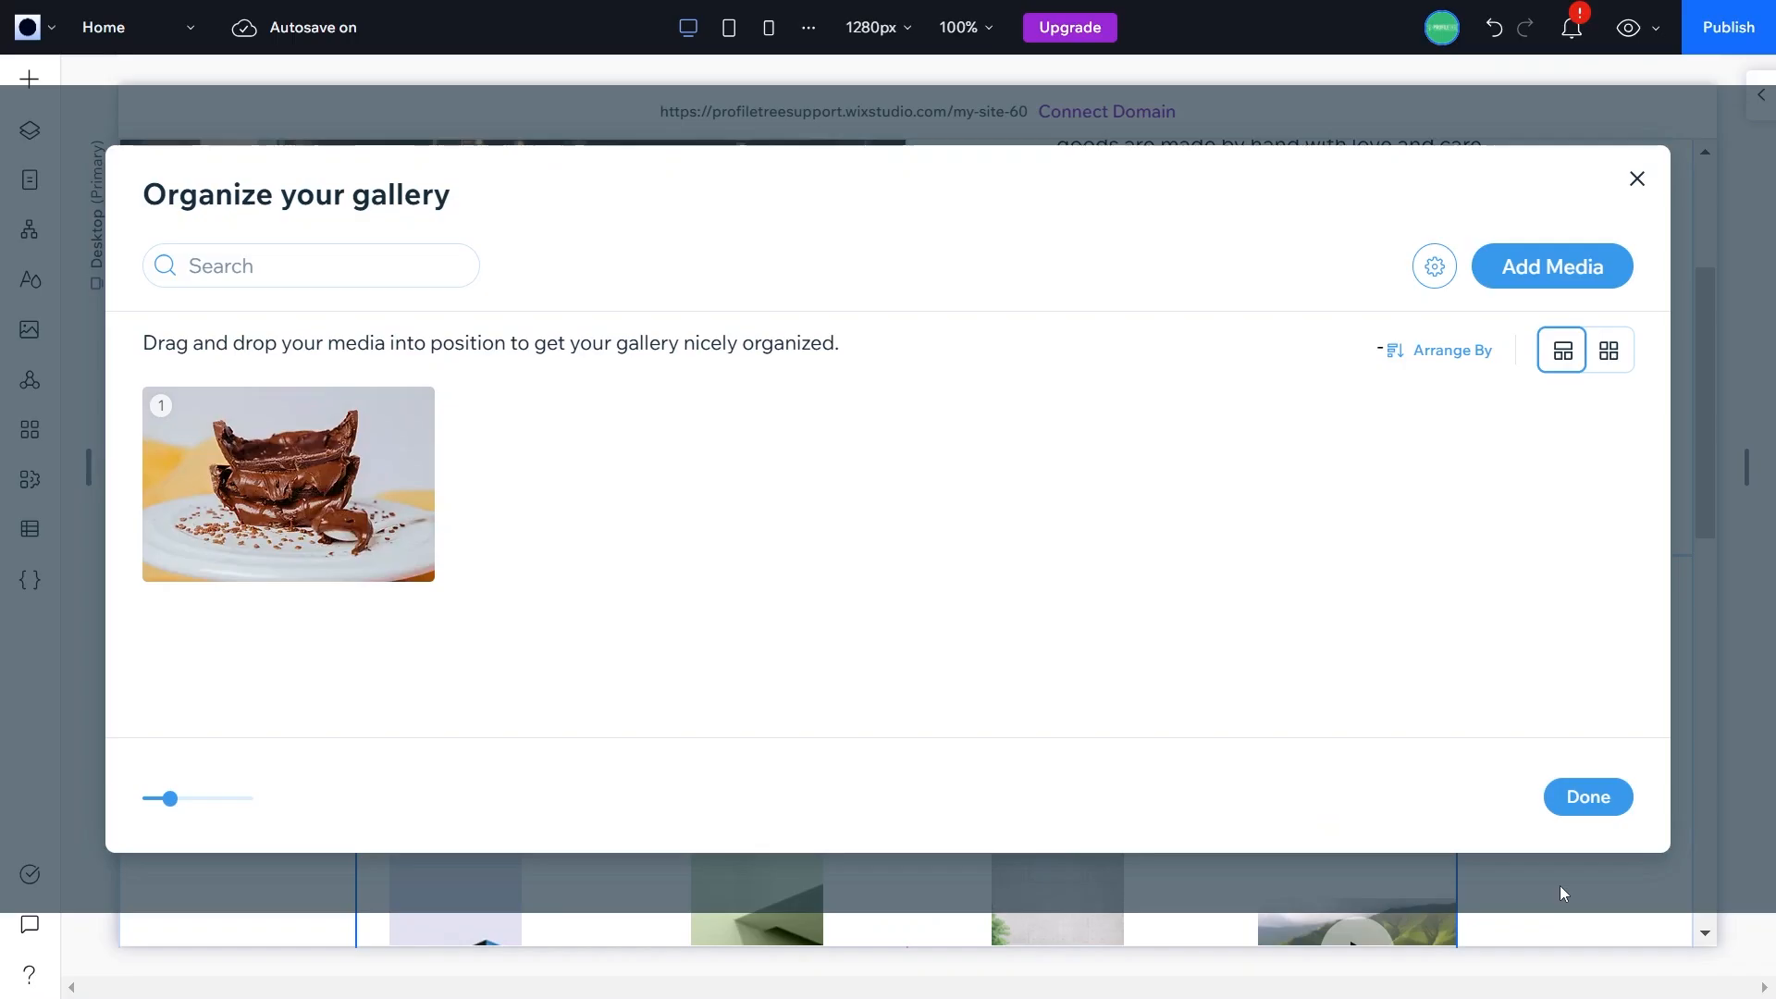
pyautogui.click(1588, 796)
# Step: Check the baked goods gallery below the bakery image and open the margin and padding settings of the cell that holds it
pyautogui.scroll(-2, 1401, 701)
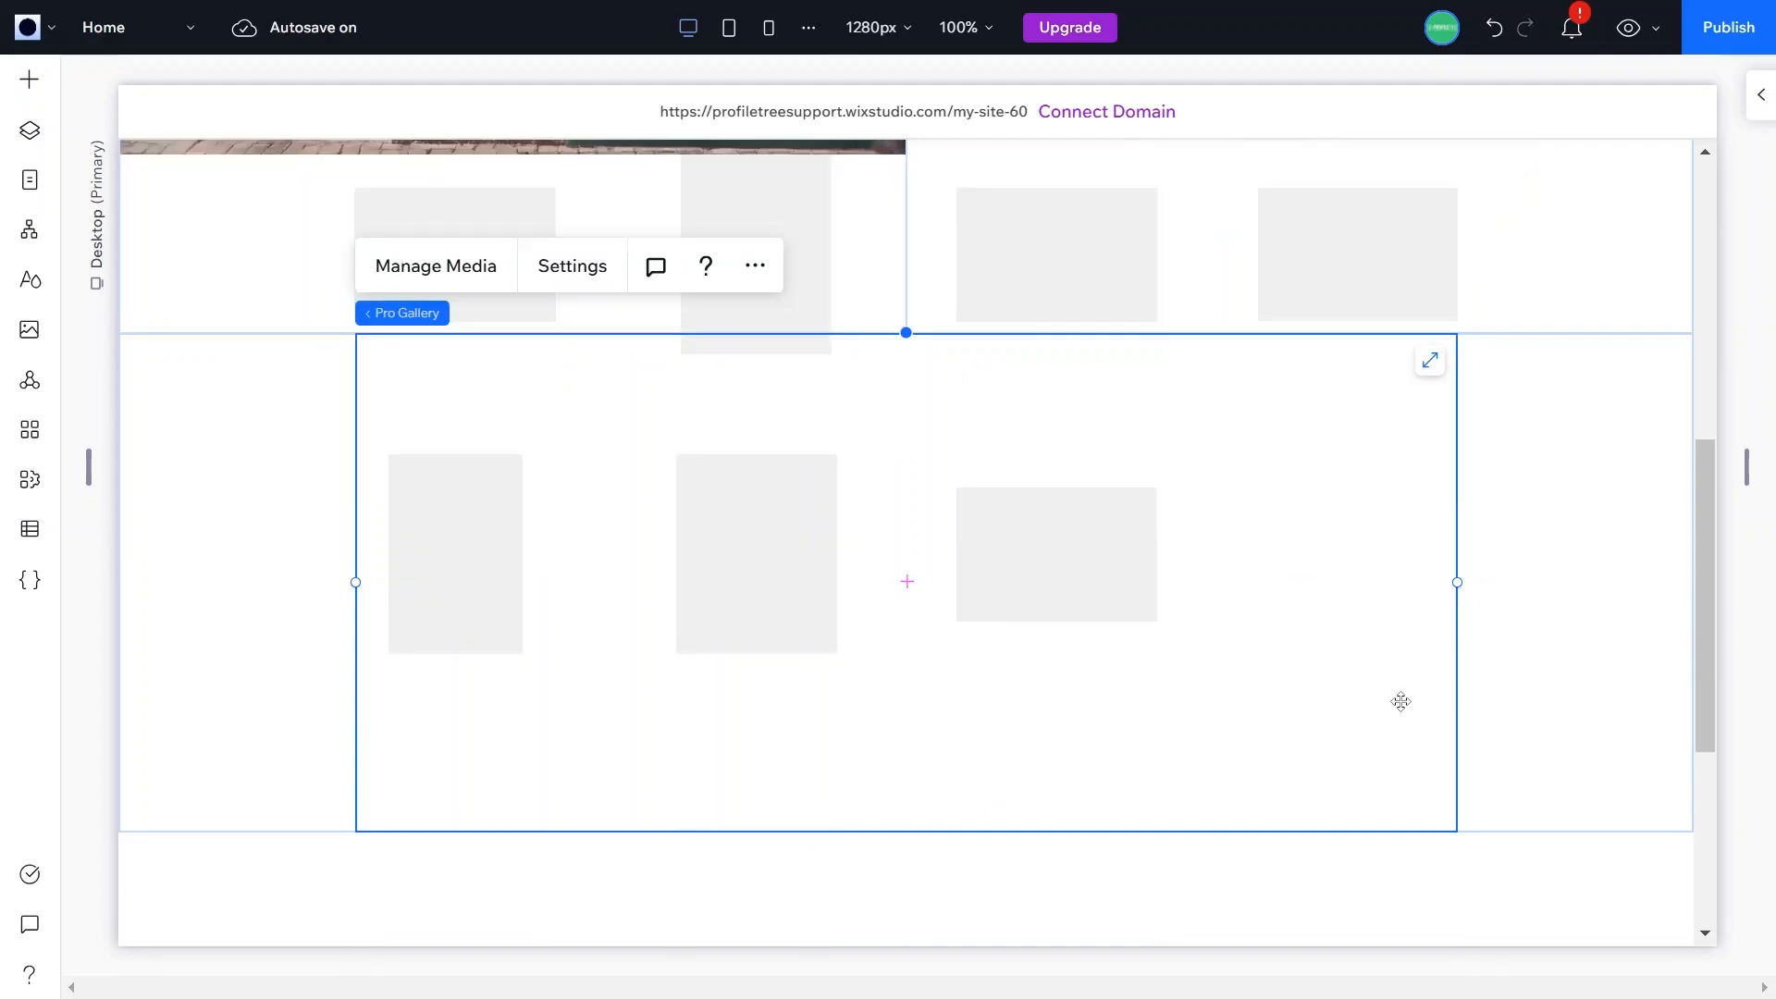
pyautogui.scroll(5, 1400, 701)
pyautogui.scroll(-2, 1400, 701)
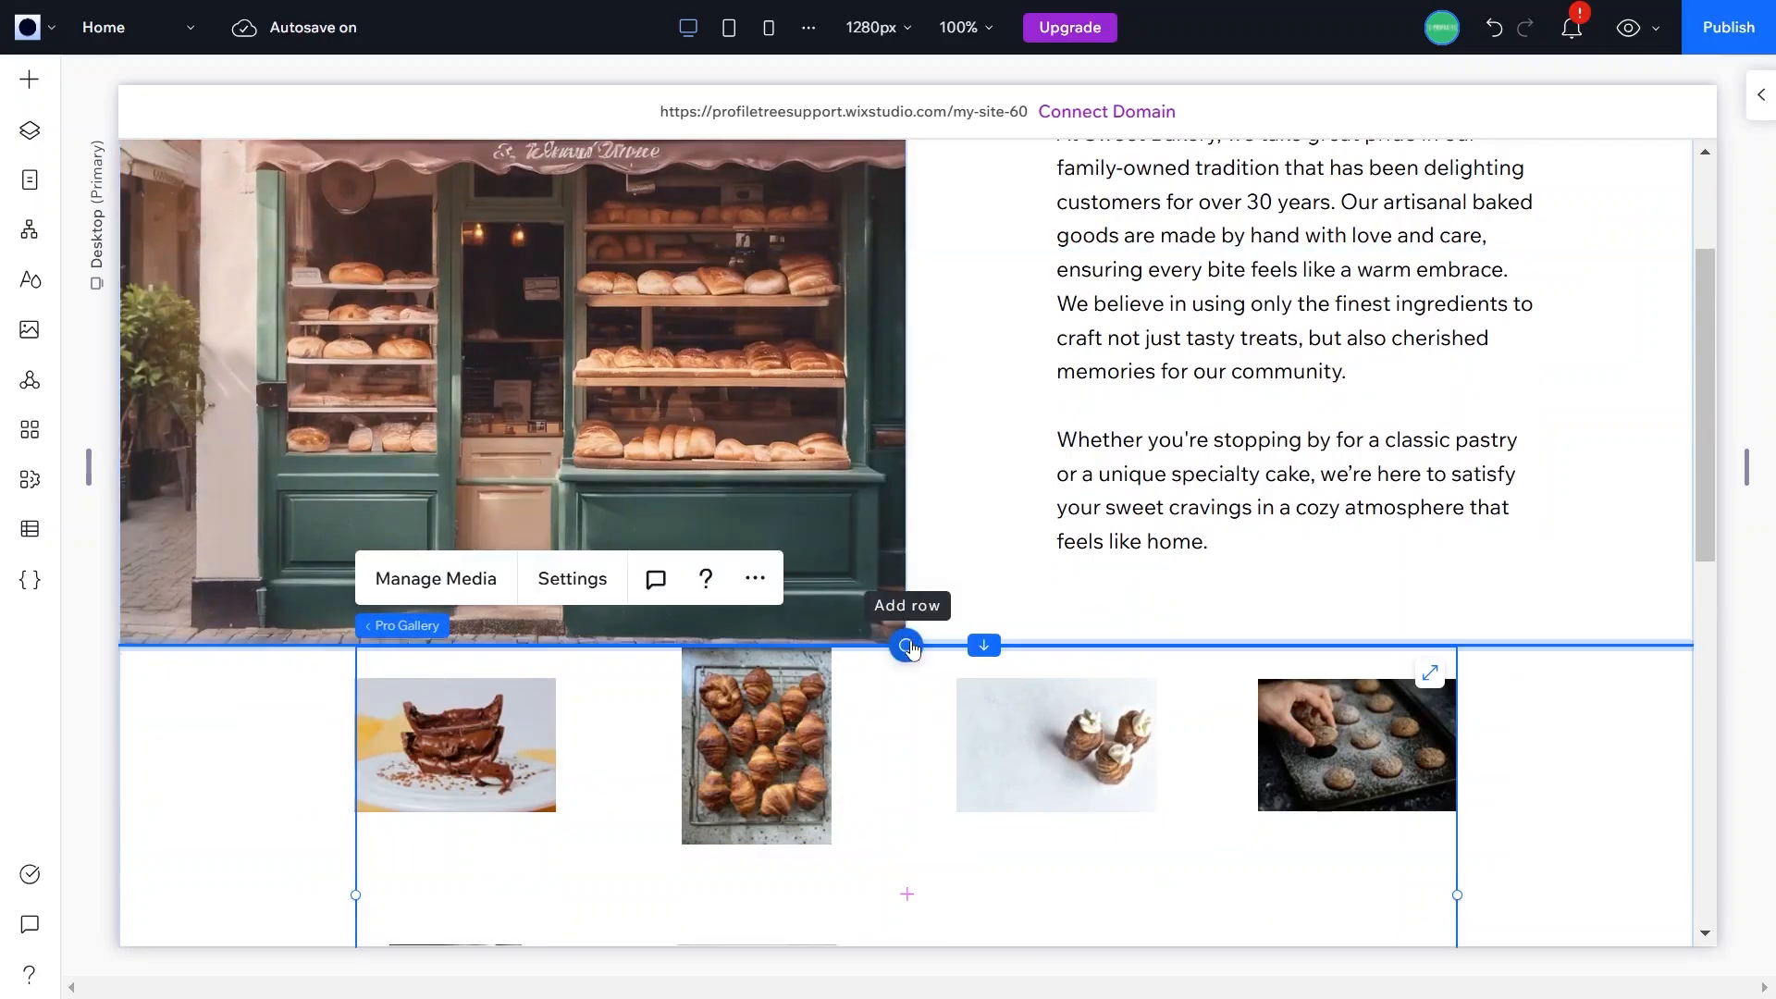
pyautogui.moveTo(978, 647)
pyautogui.mouseDown()
pyautogui.moveTo(980, 699)
pyautogui.moveTo(972, 647)
pyautogui.mouseUp()
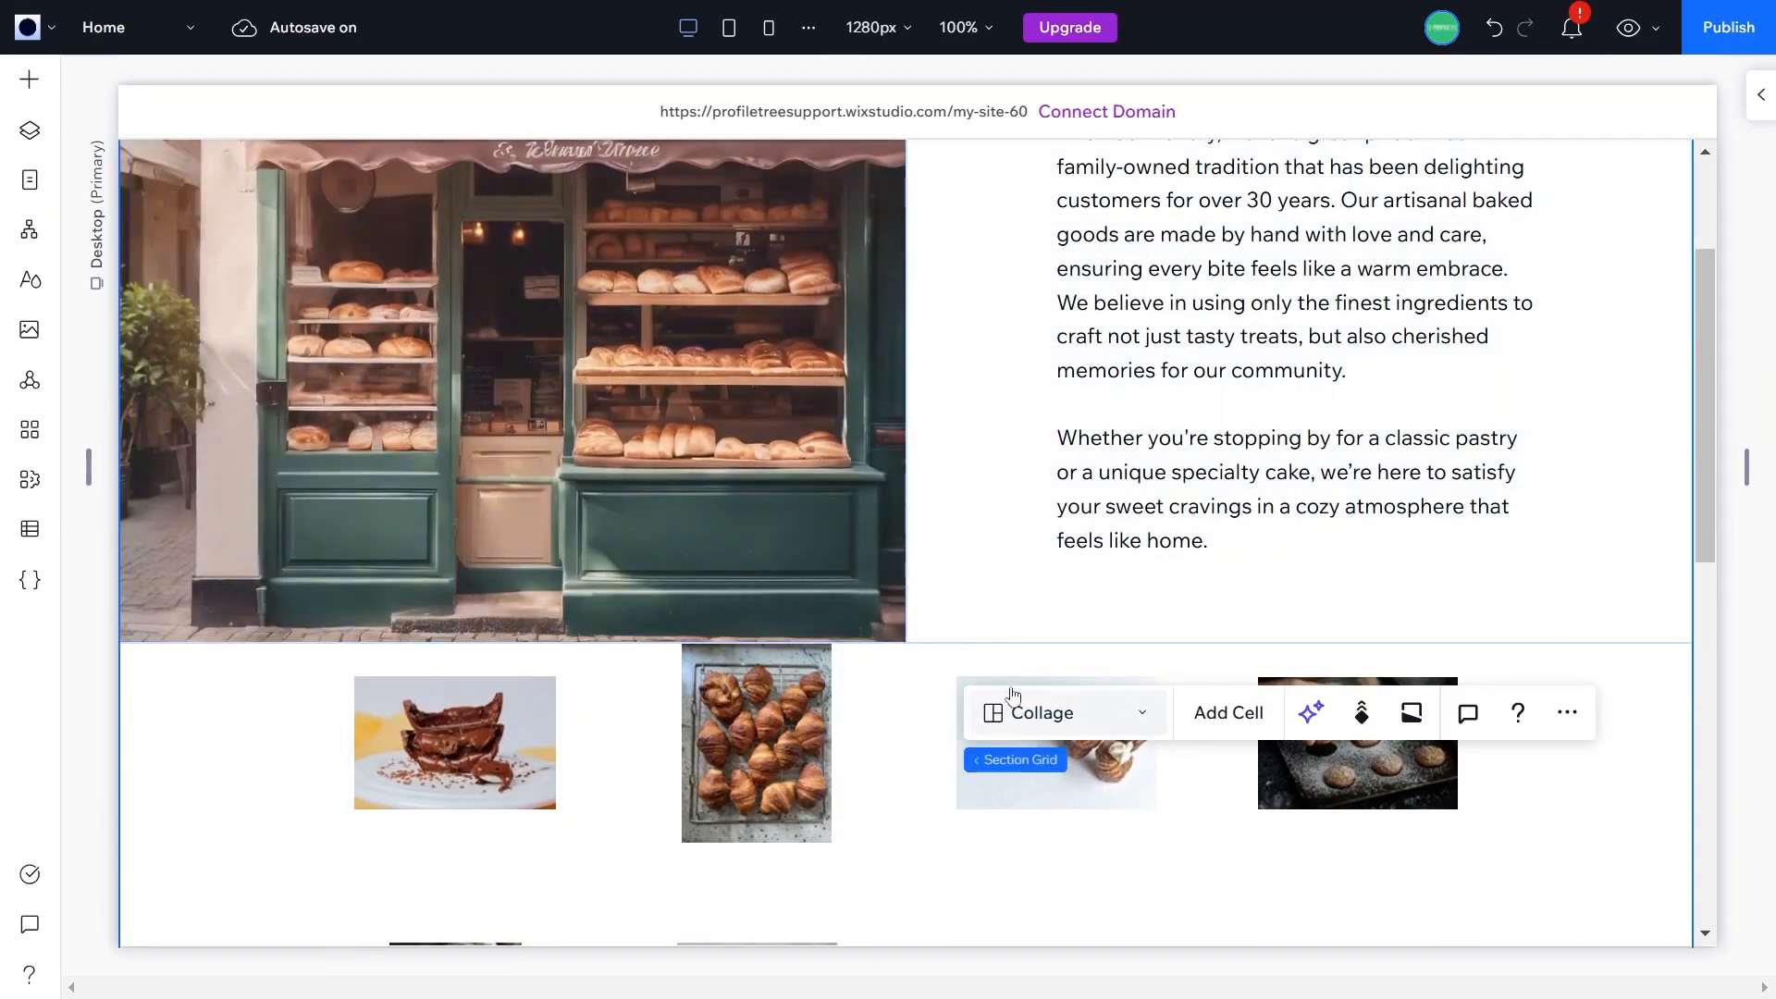
pyautogui.click(944, 660)
pyautogui.click(248, 697)
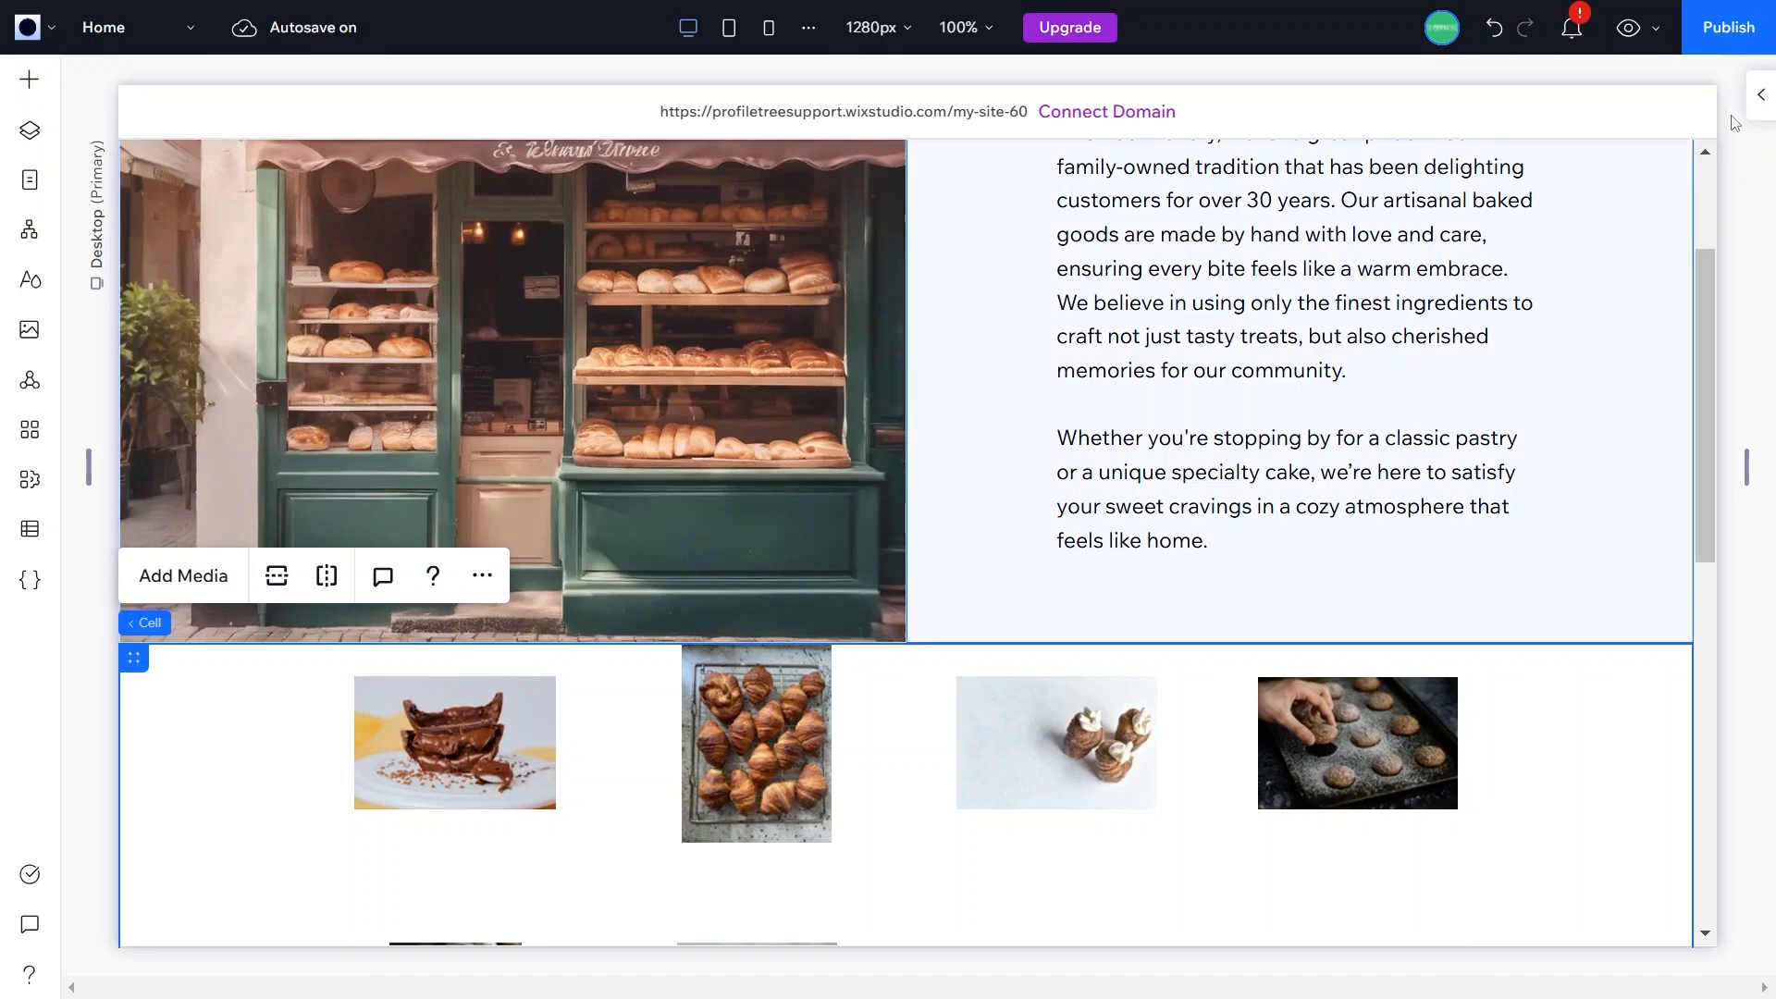
pyautogui.click(1758, 100)
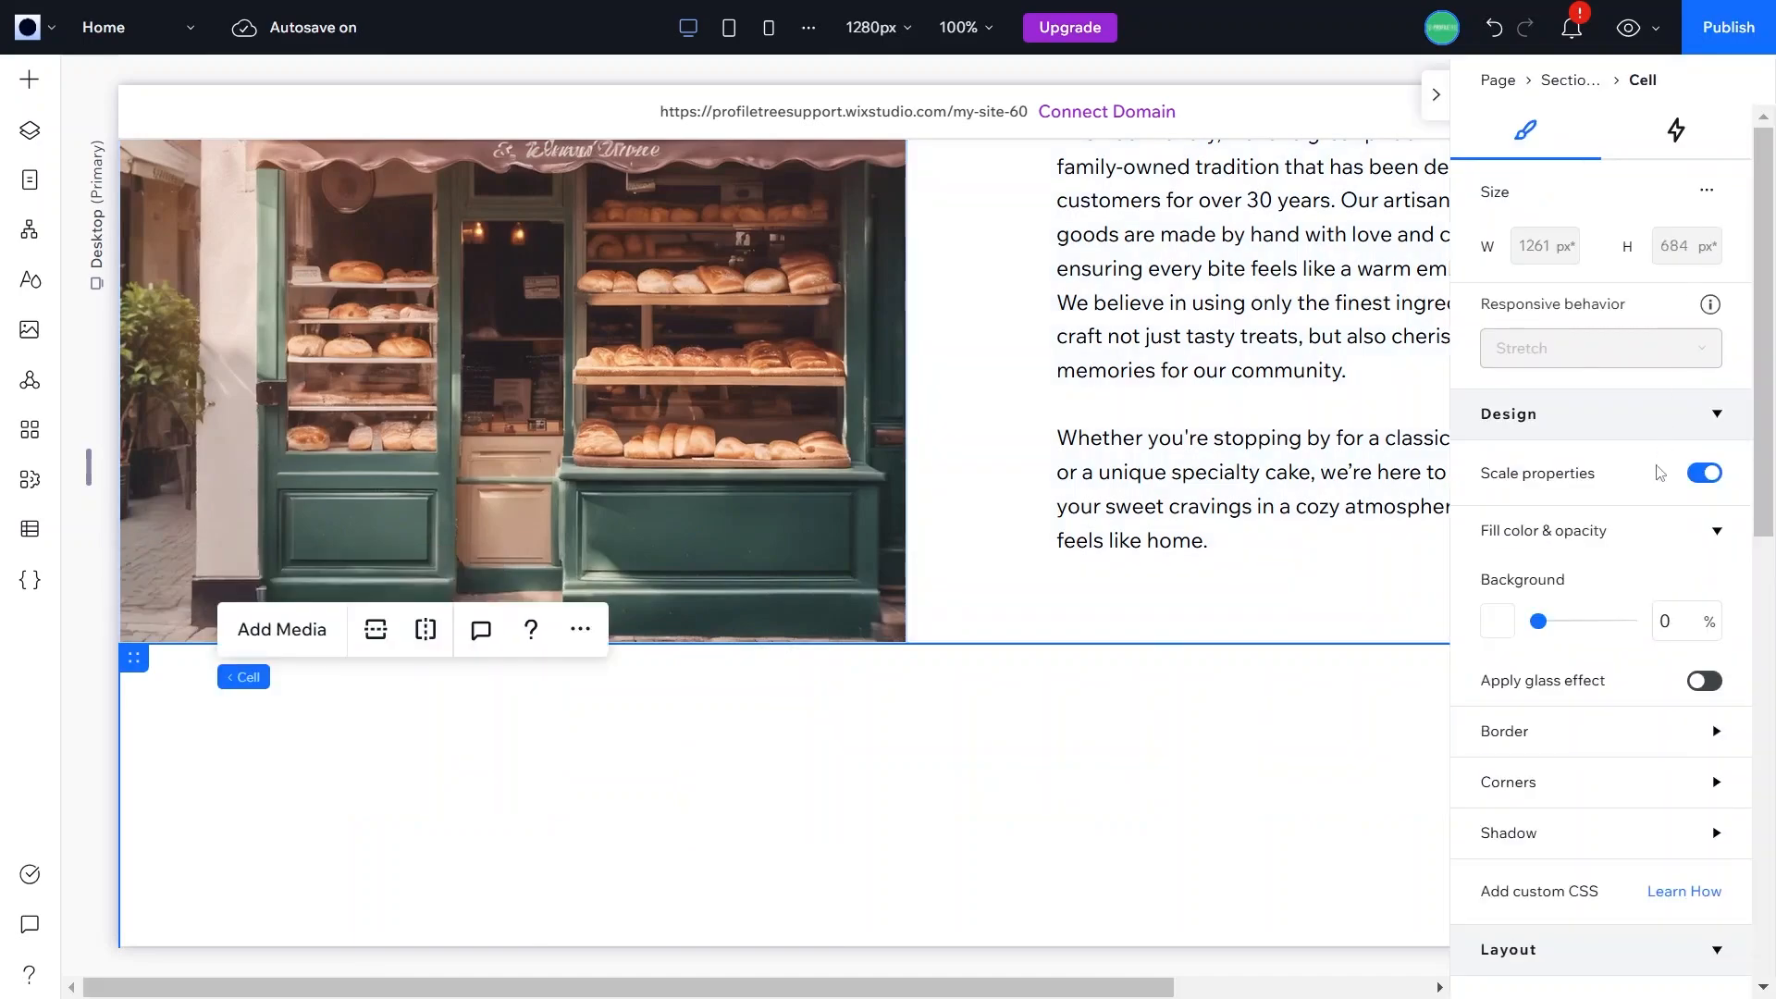
pyautogui.scroll(-3, 1614, 634)
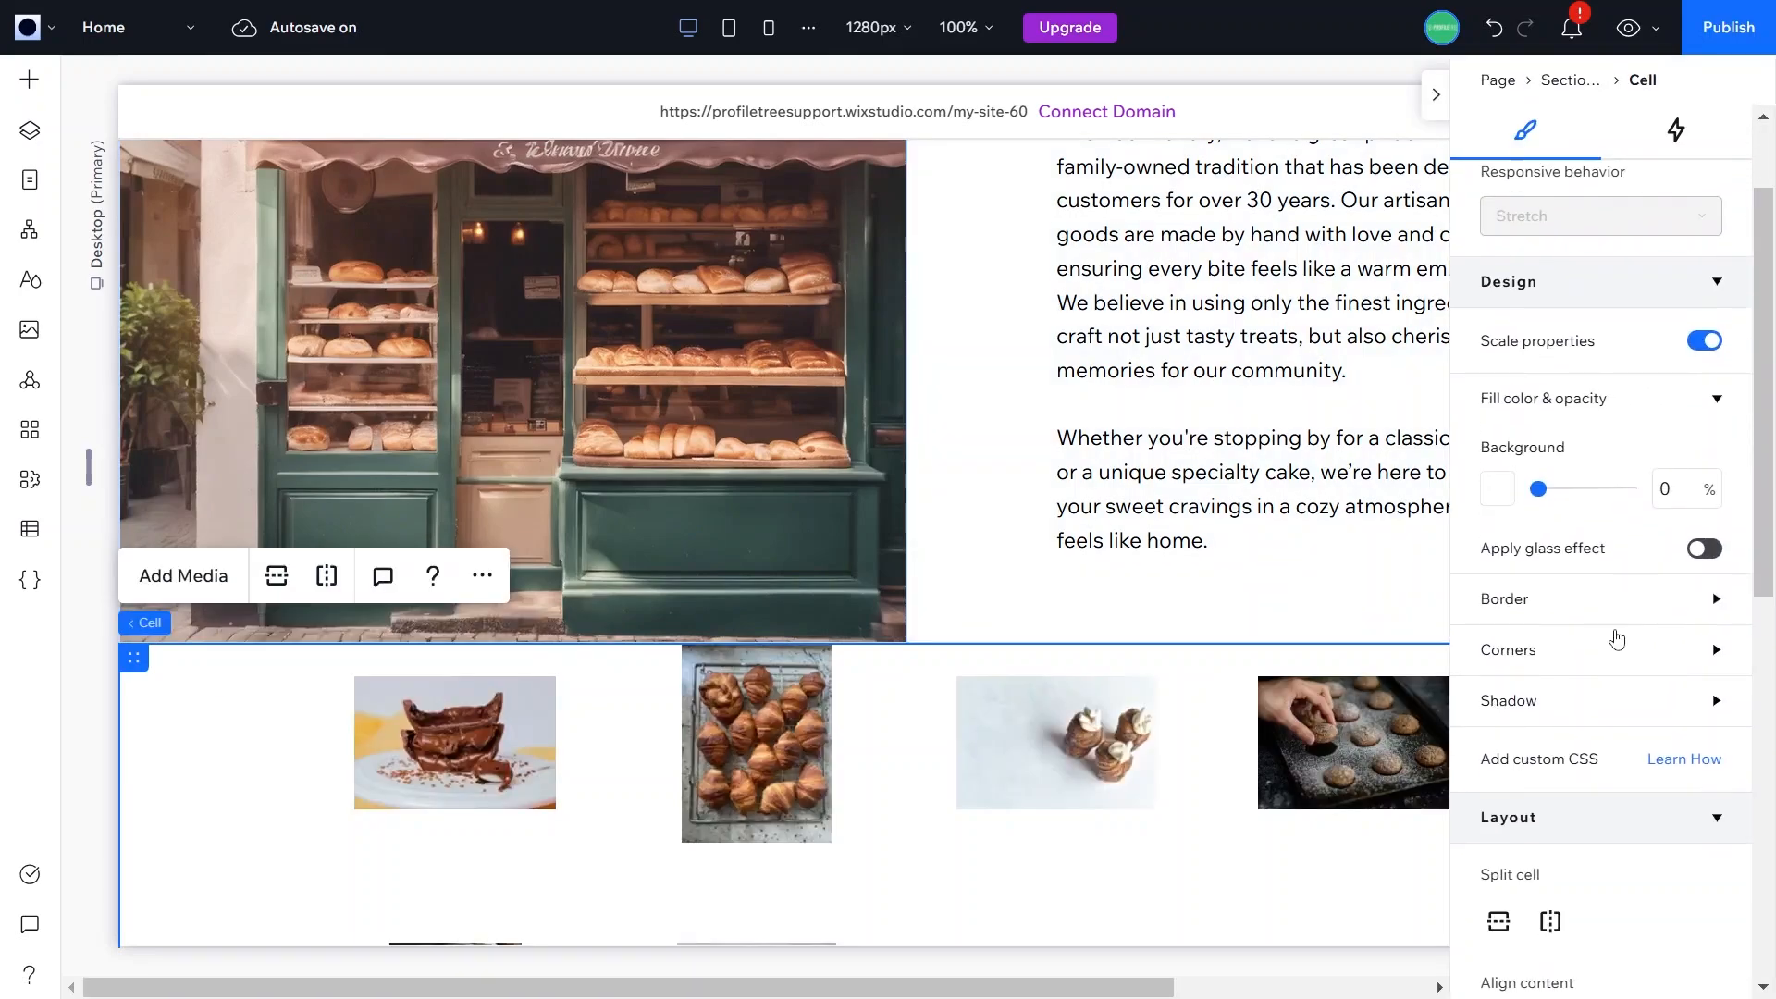
pyautogui.scroll(-10, 1616, 639)
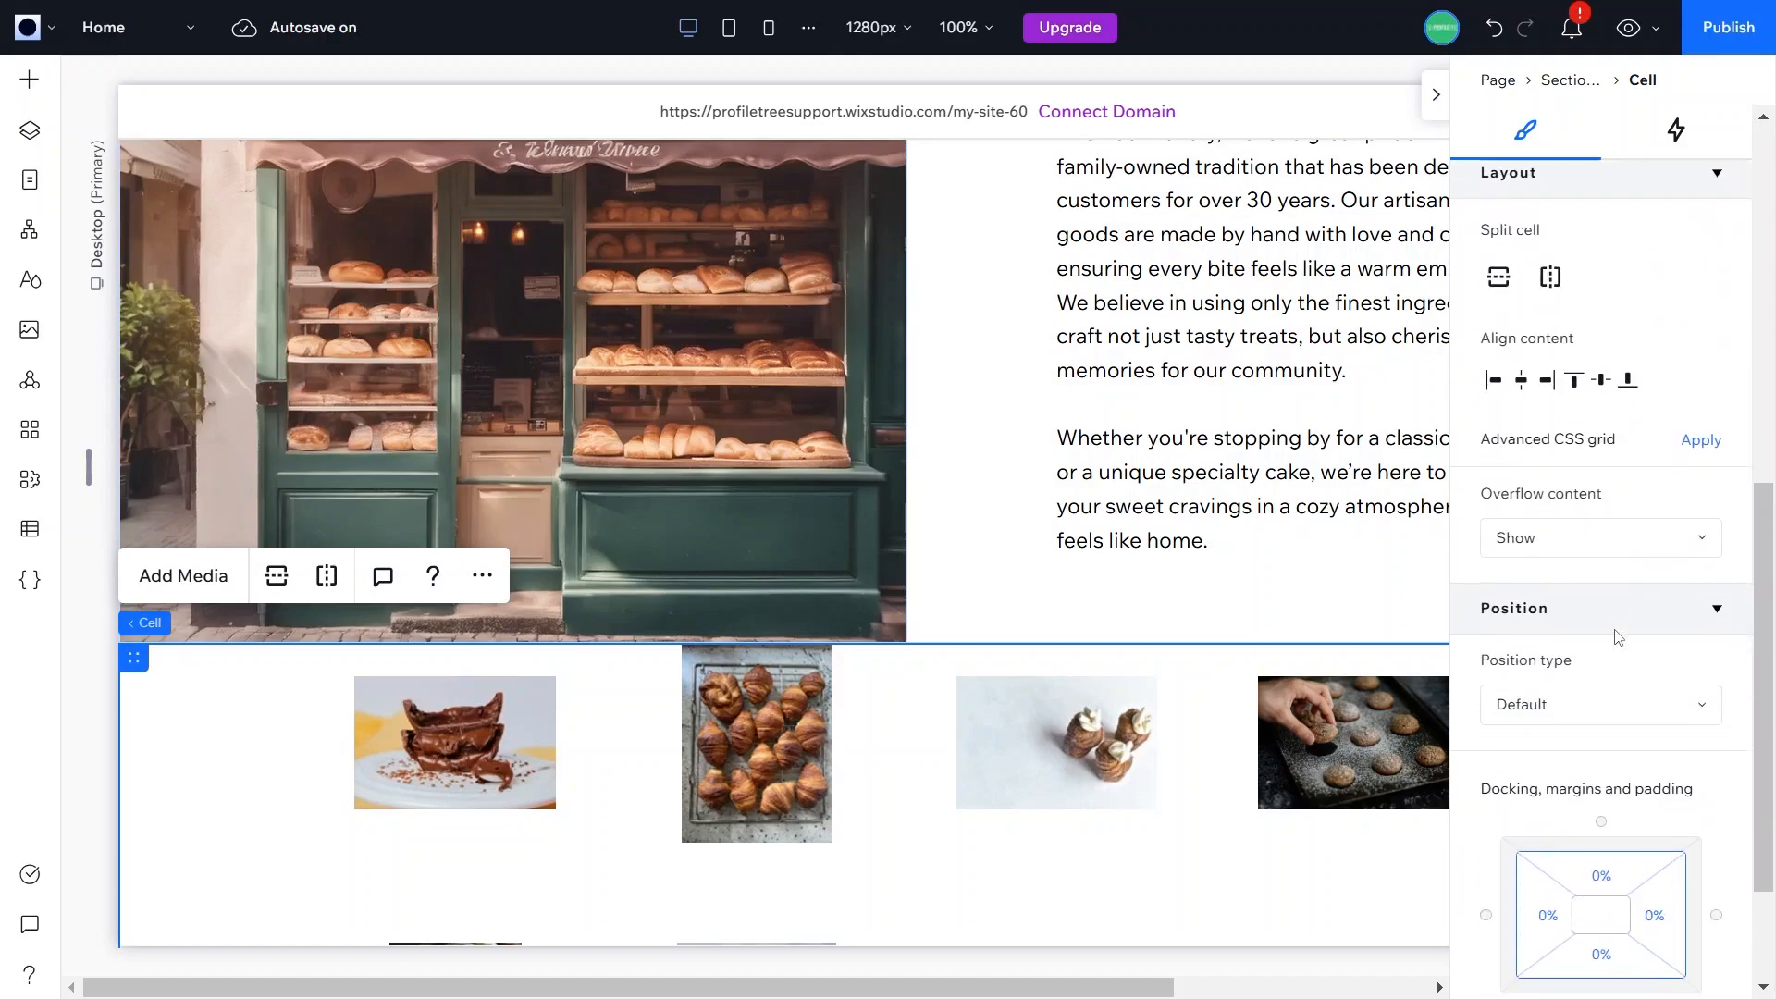
pyautogui.scroll(-3, 1618, 636)
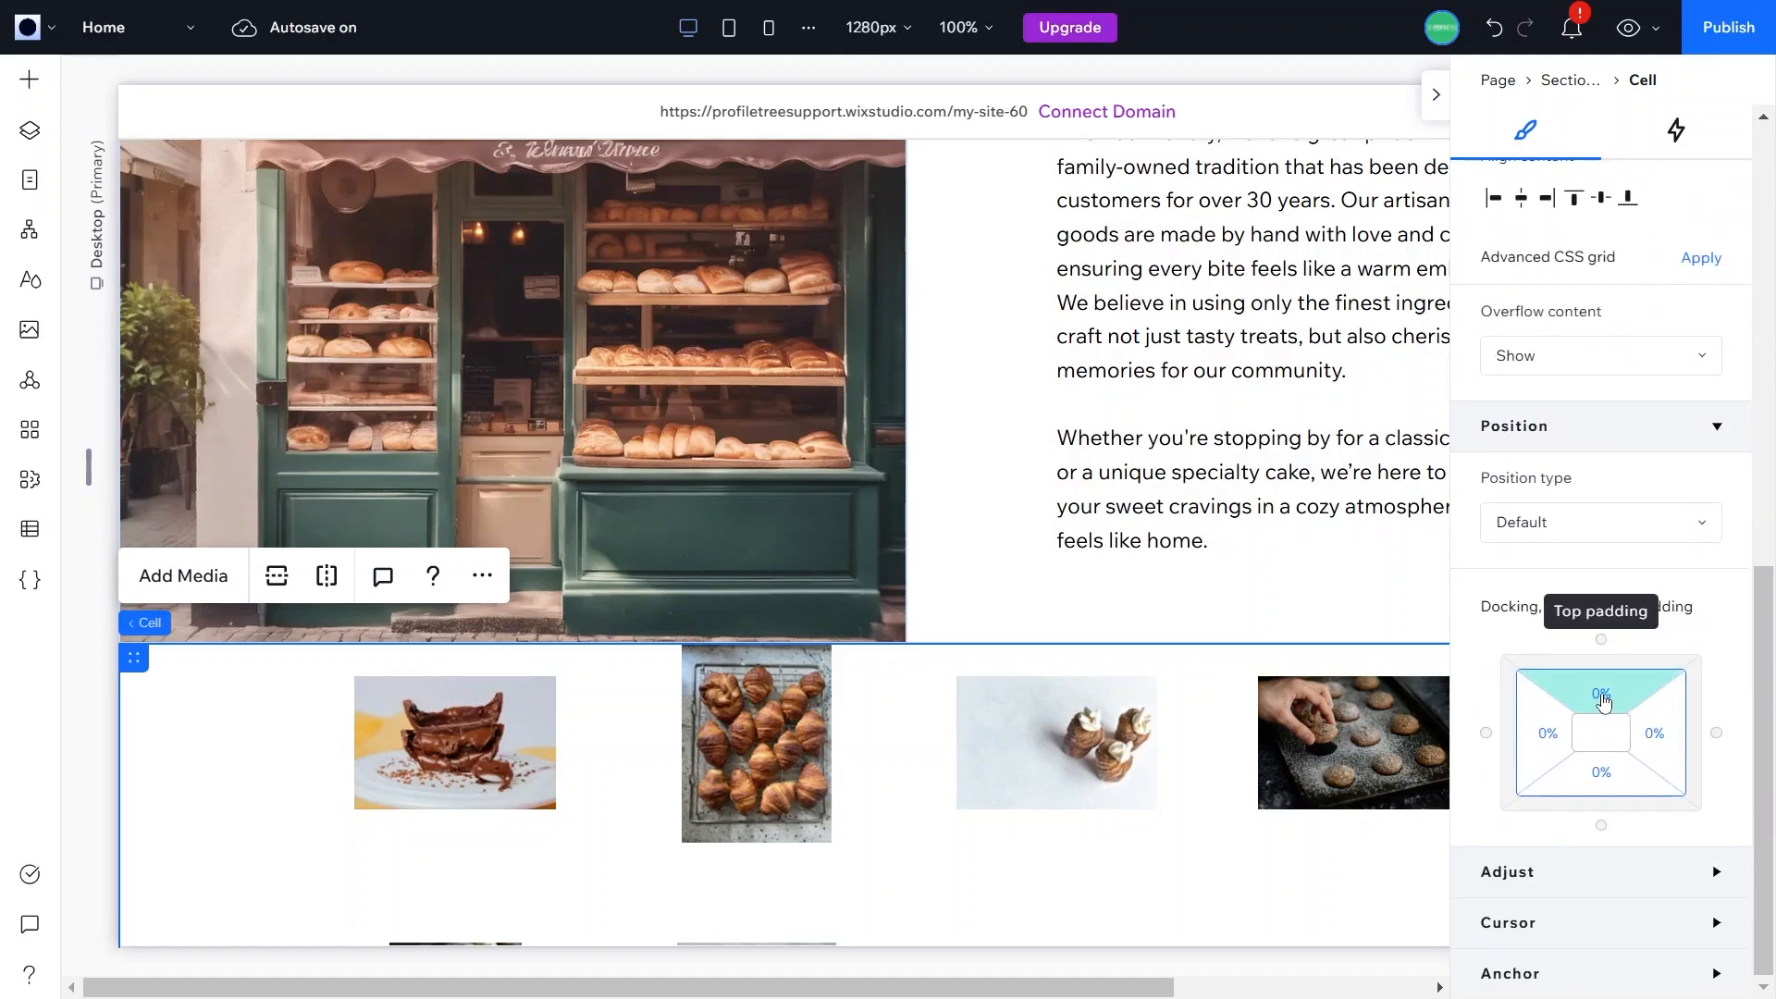
# Step: Try 50% padding on all four sides of the gallery cell
pyautogui.click(1601, 696)
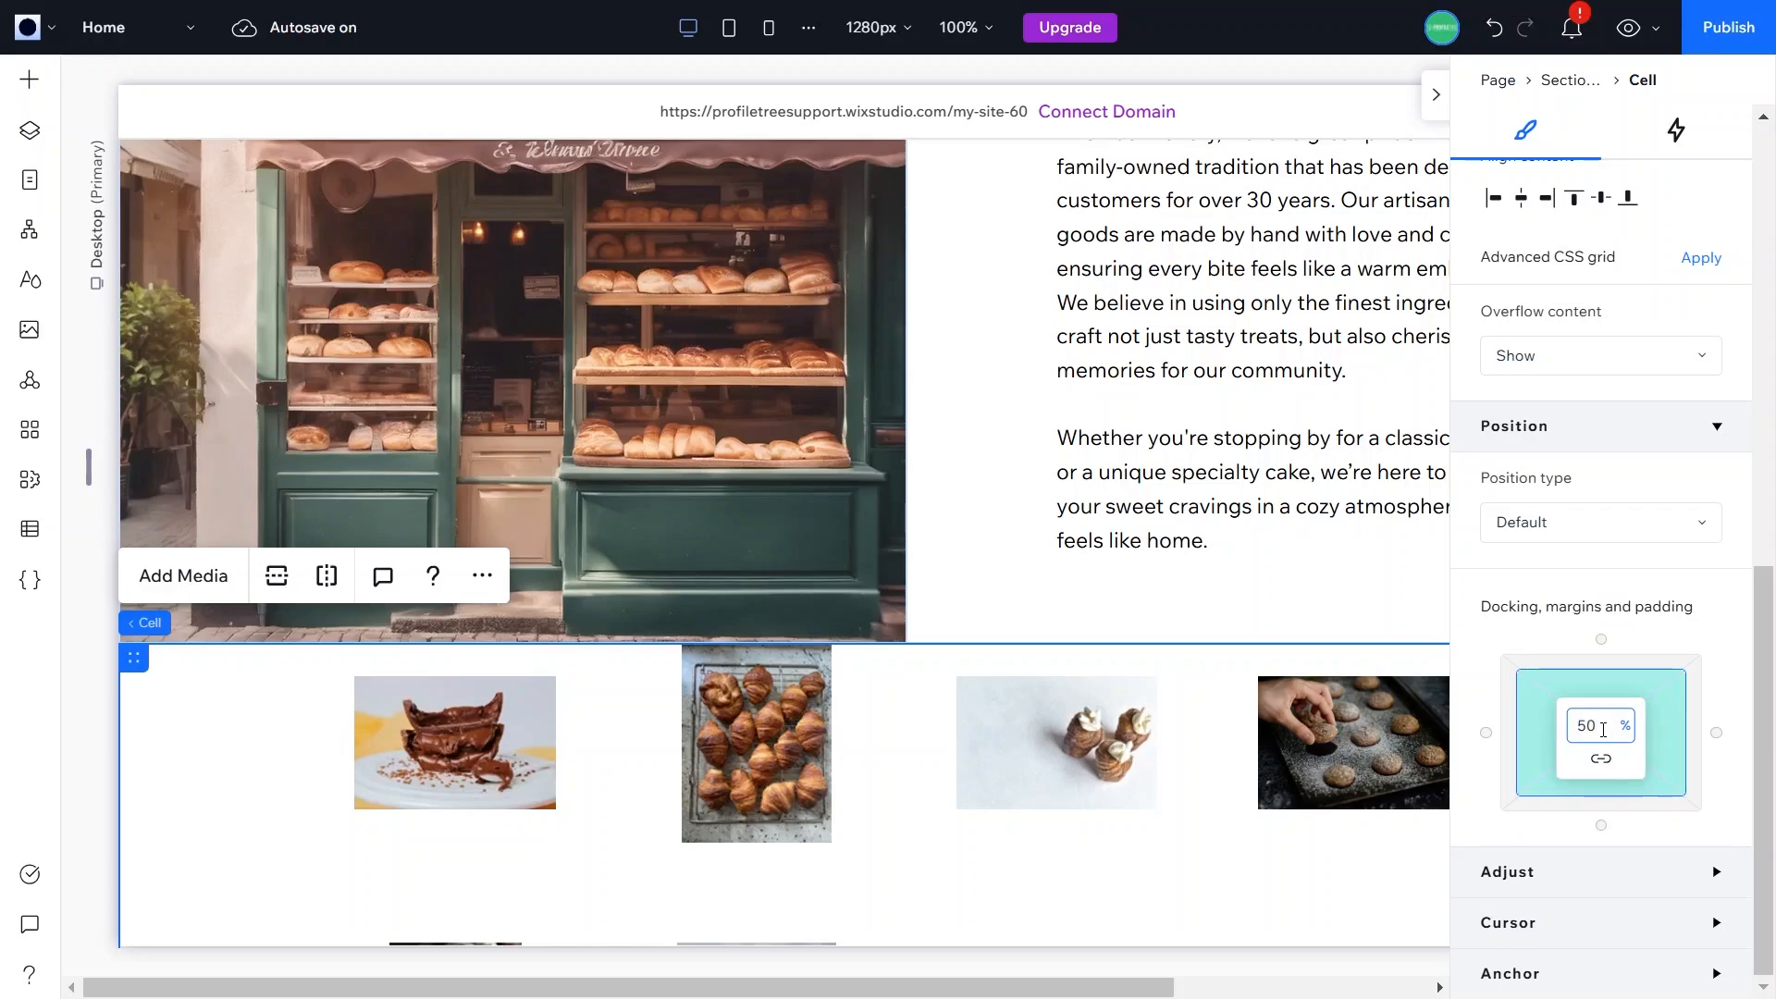
pyautogui.write('50')
pyautogui.press('Return')
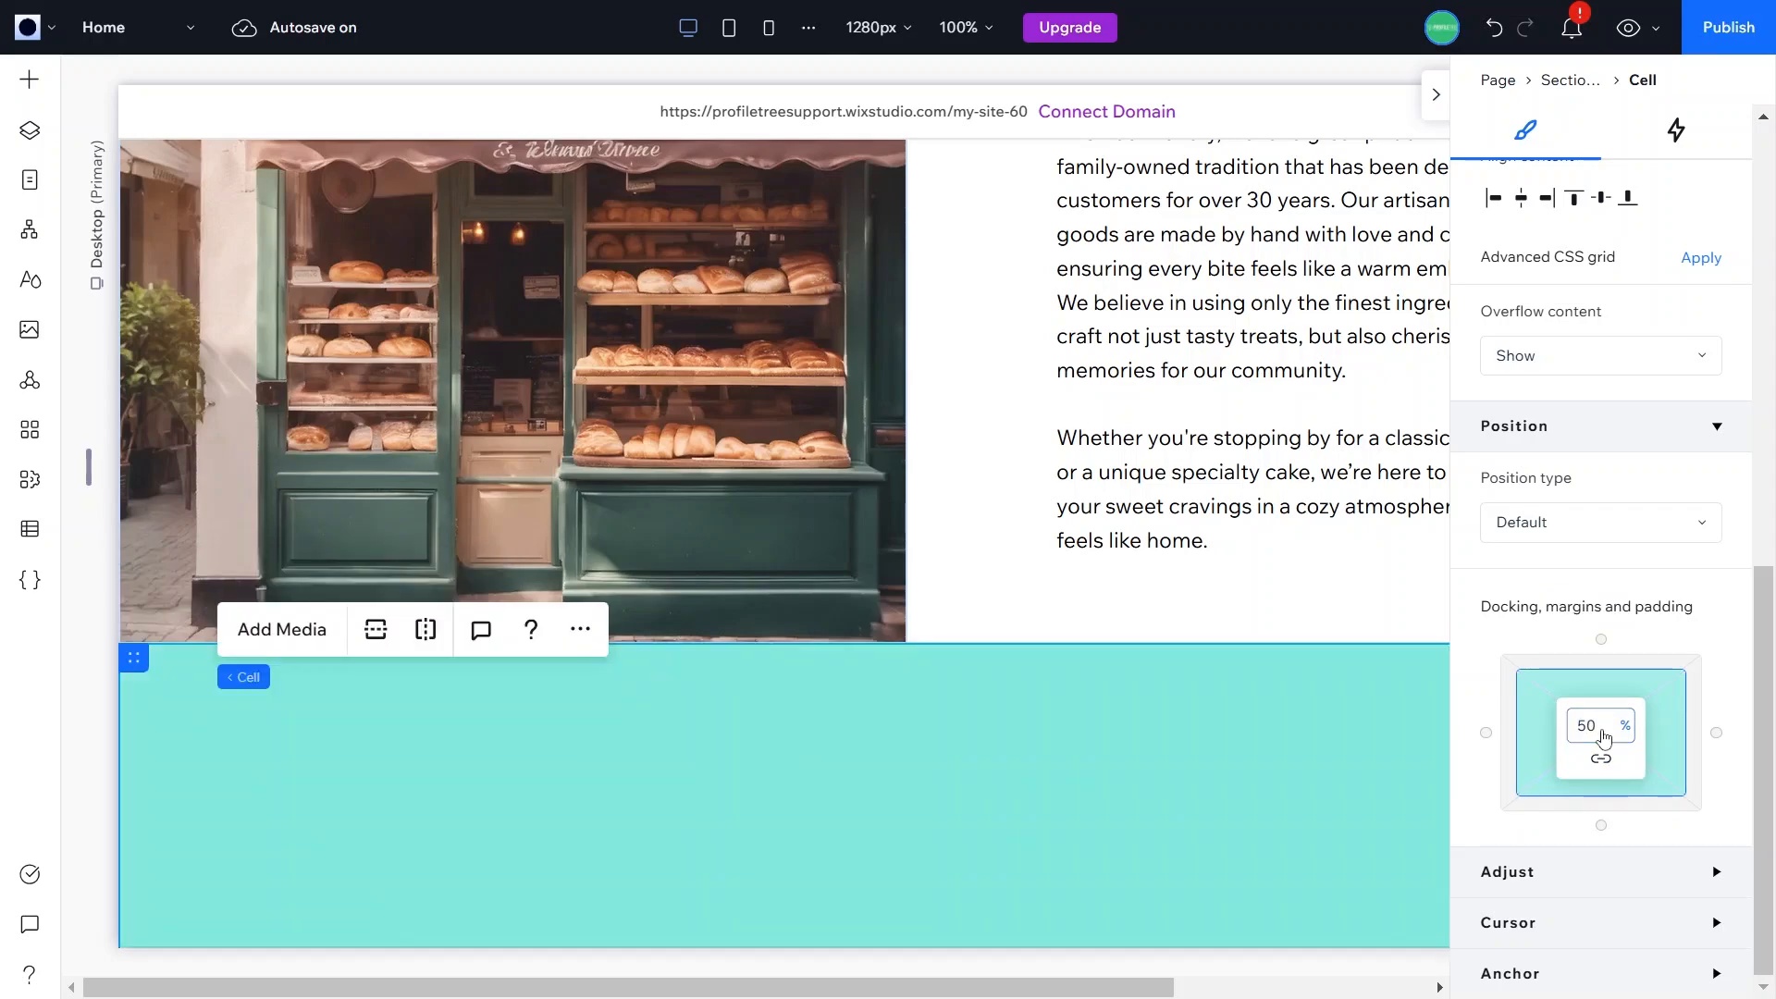
# Step: Reset the gallery cell's padding to 0% on all four sides
pyautogui.click(1495, 658)
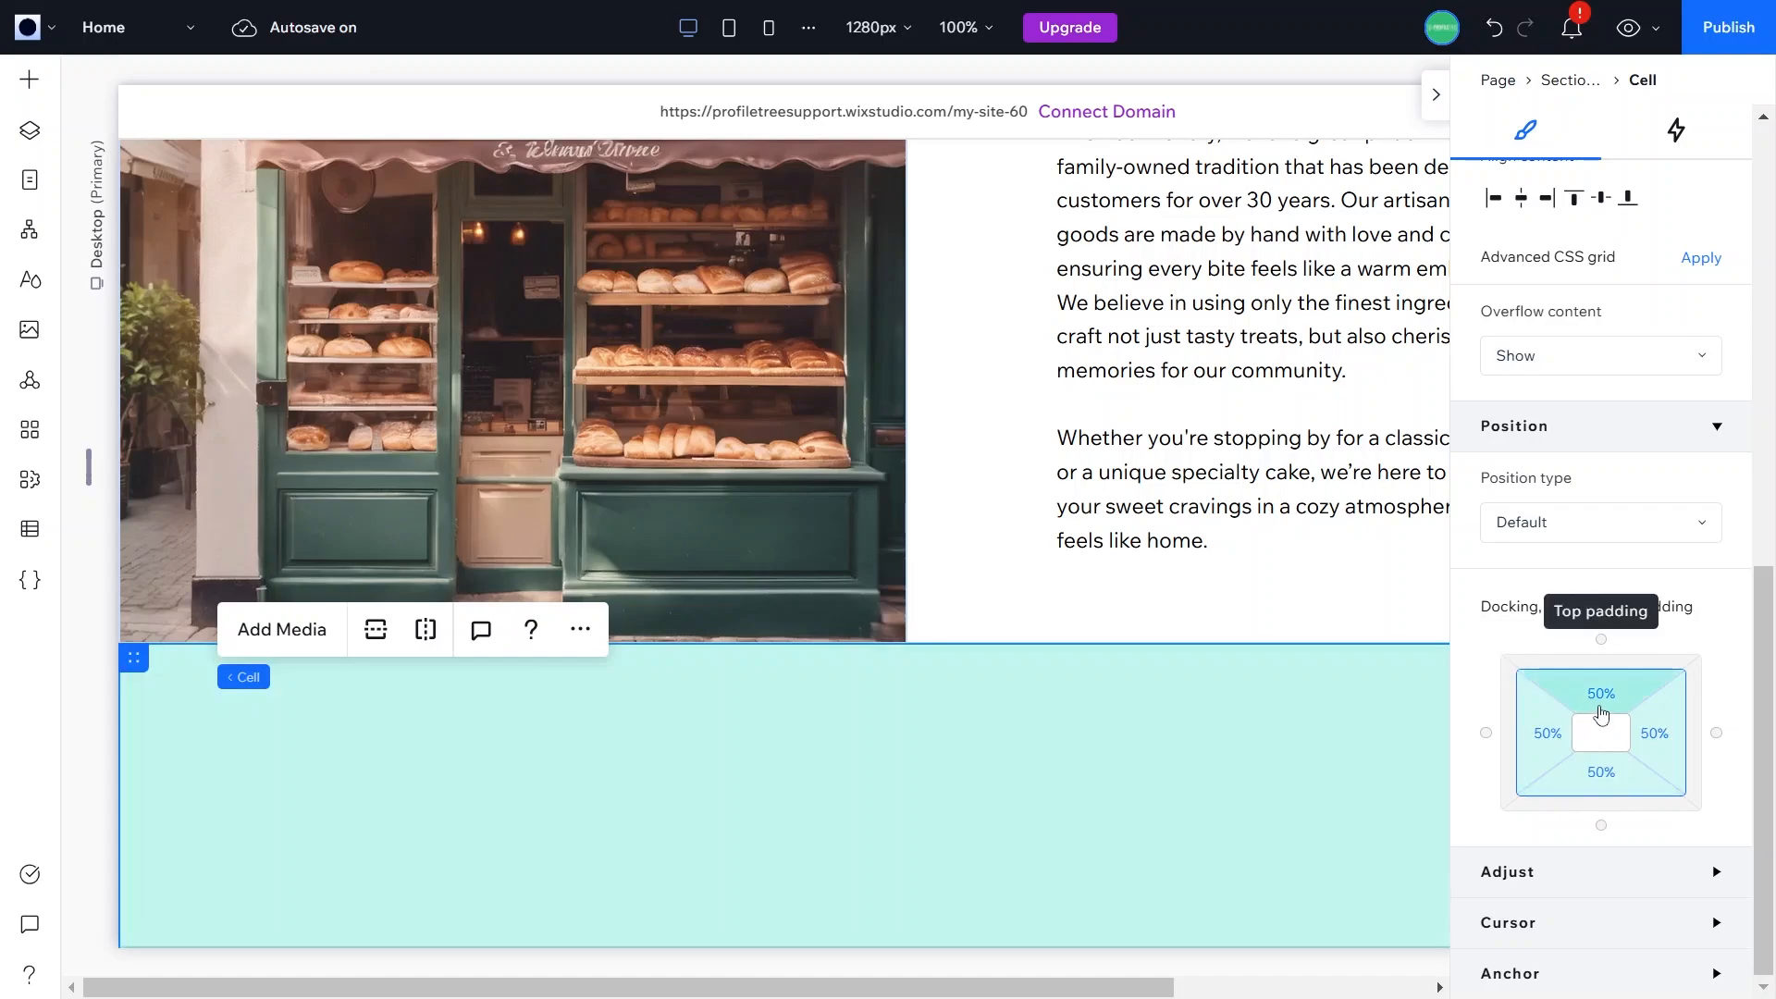
pyautogui.click(1601, 699)
pyautogui.click(1601, 760)
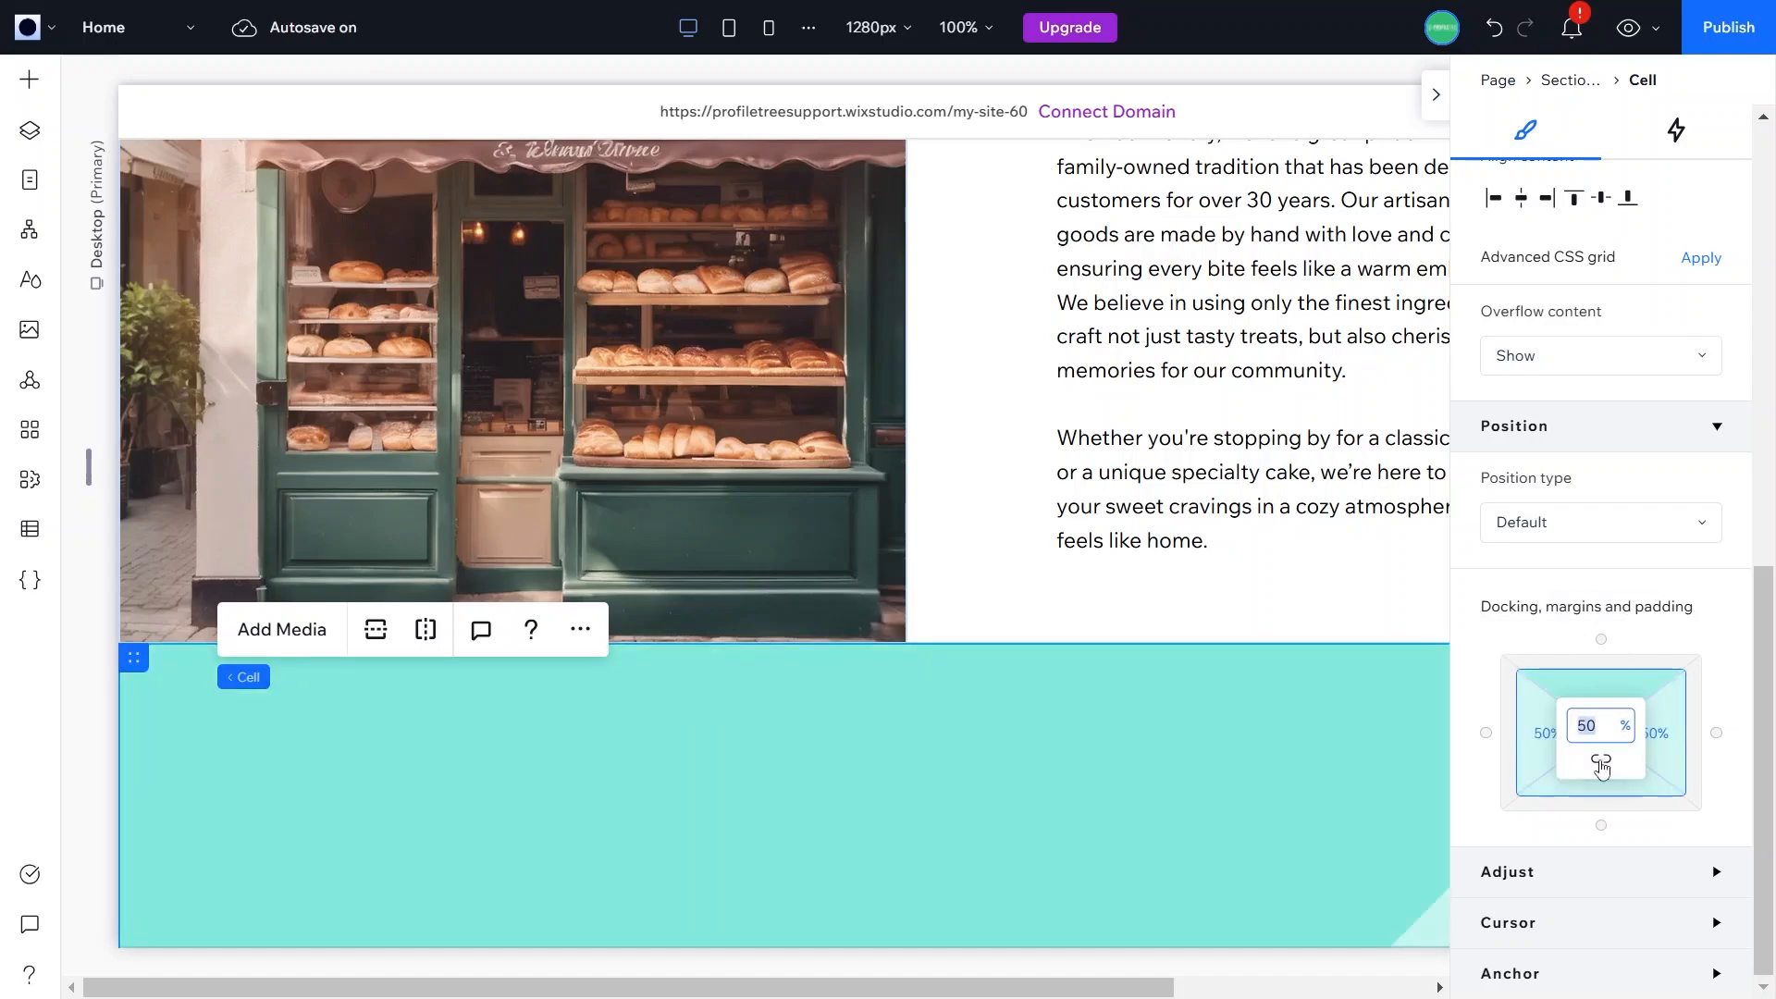
pyautogui.click(1710, 681)
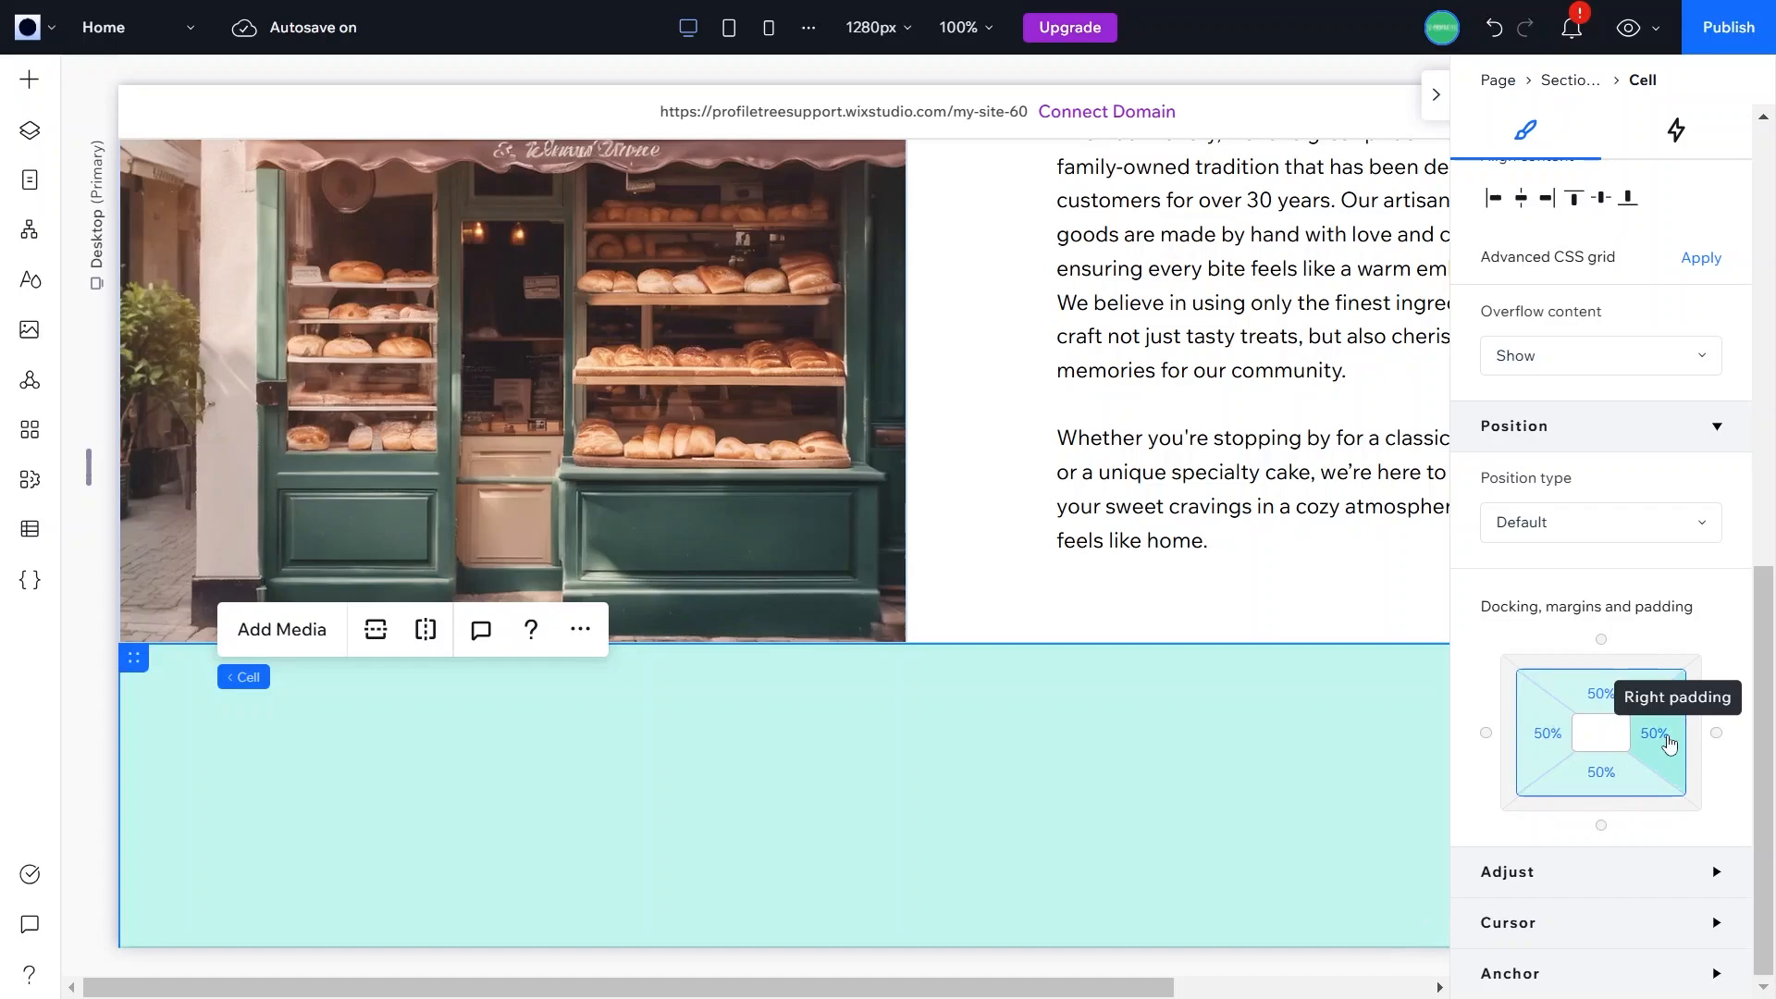
pyautogui.click(1669, 740)
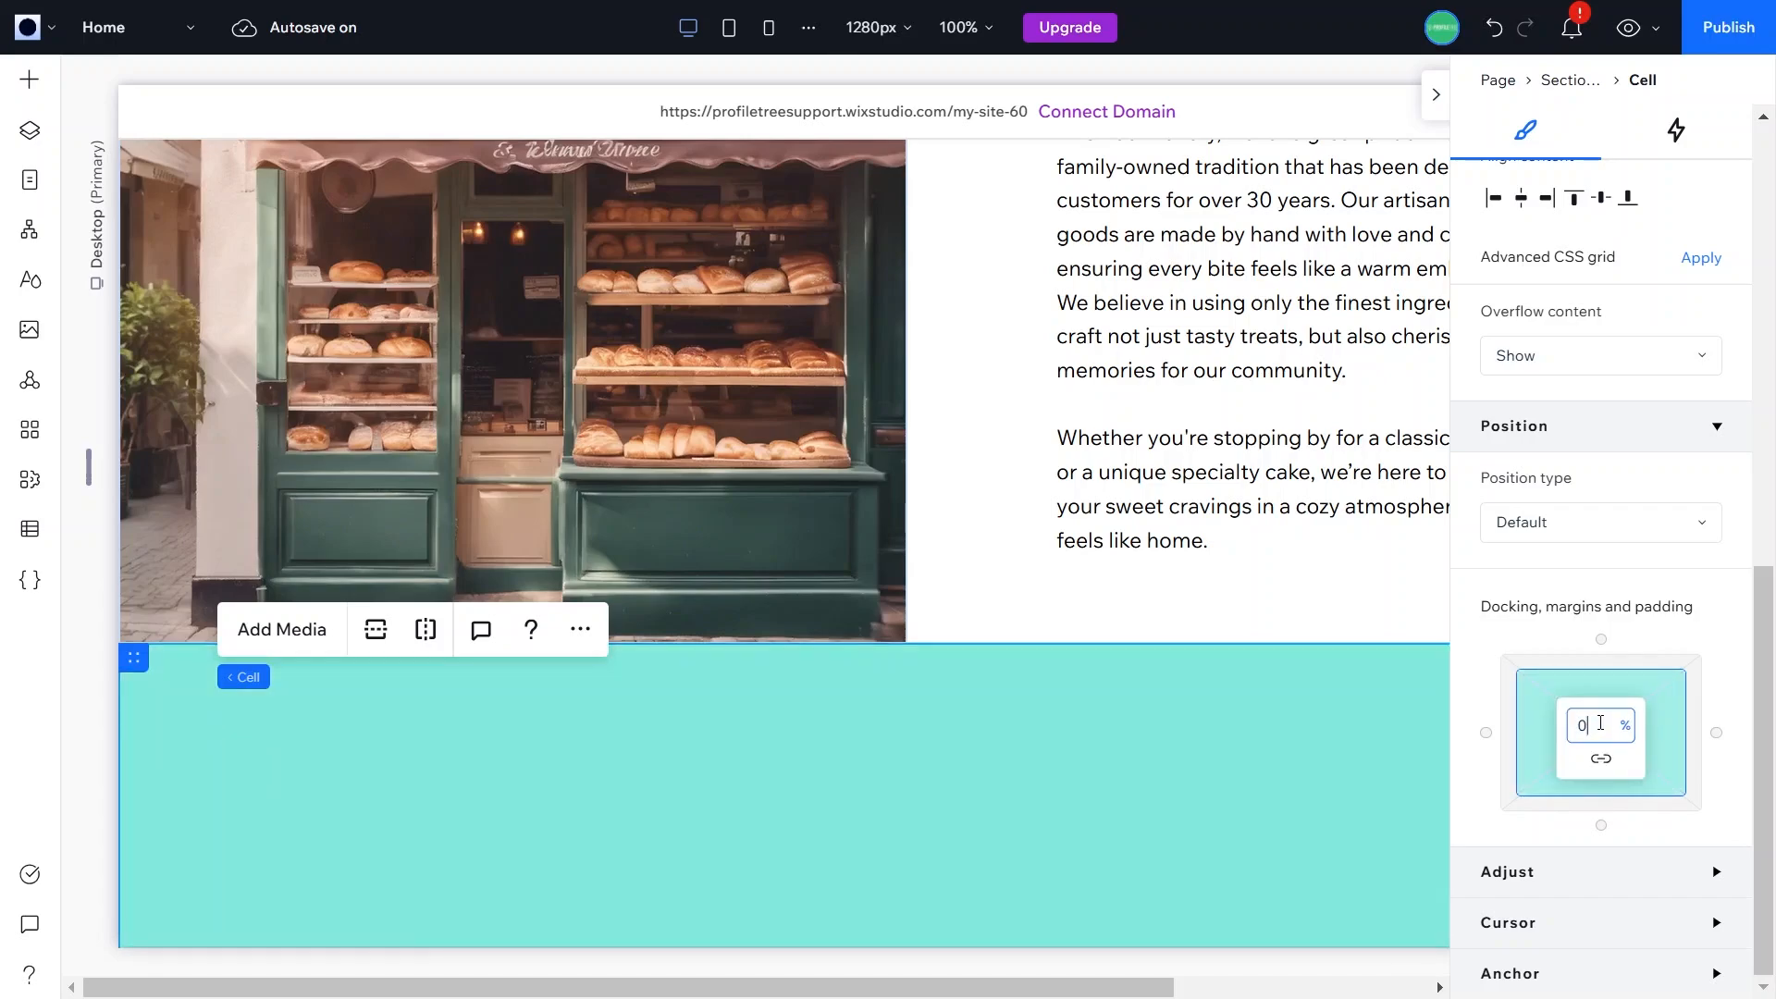
pyautogui.press('Return')
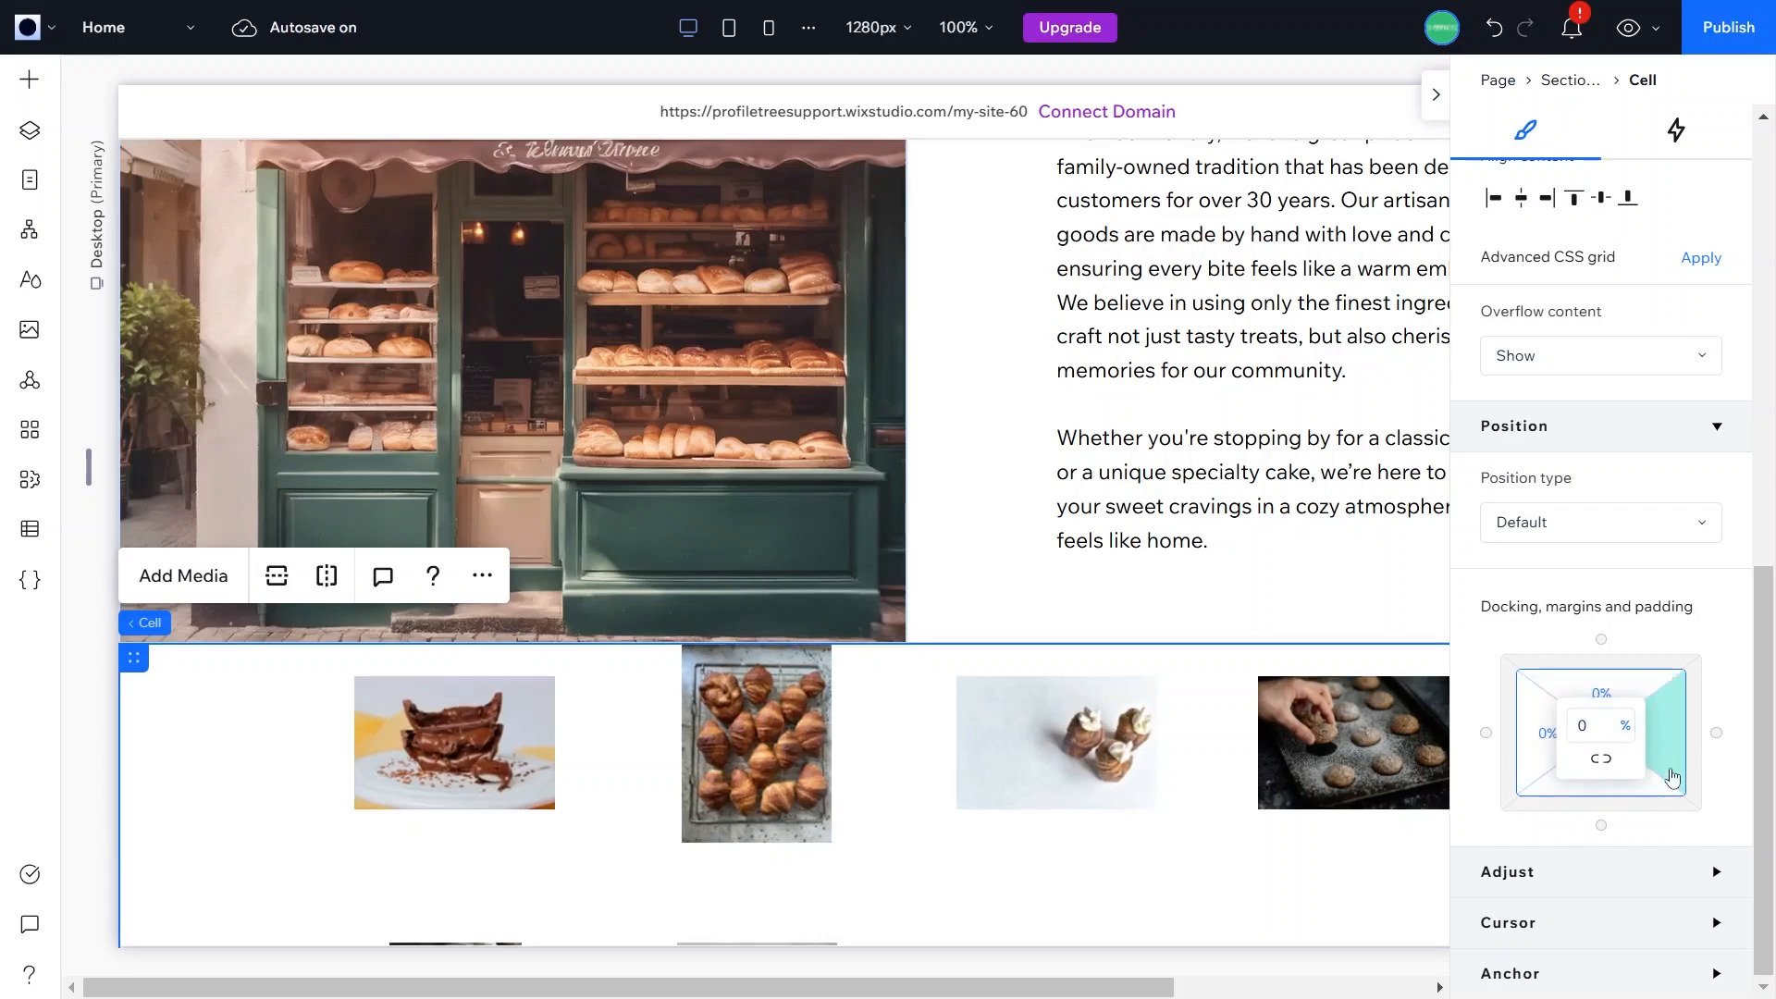
# Step: Unlink the gallery cell's padding sides and set only the top padding to 20%
pyautogui.click(1673, 777)
pyautogui.click(1736, 771)
pyautogui.click(1589, 682)
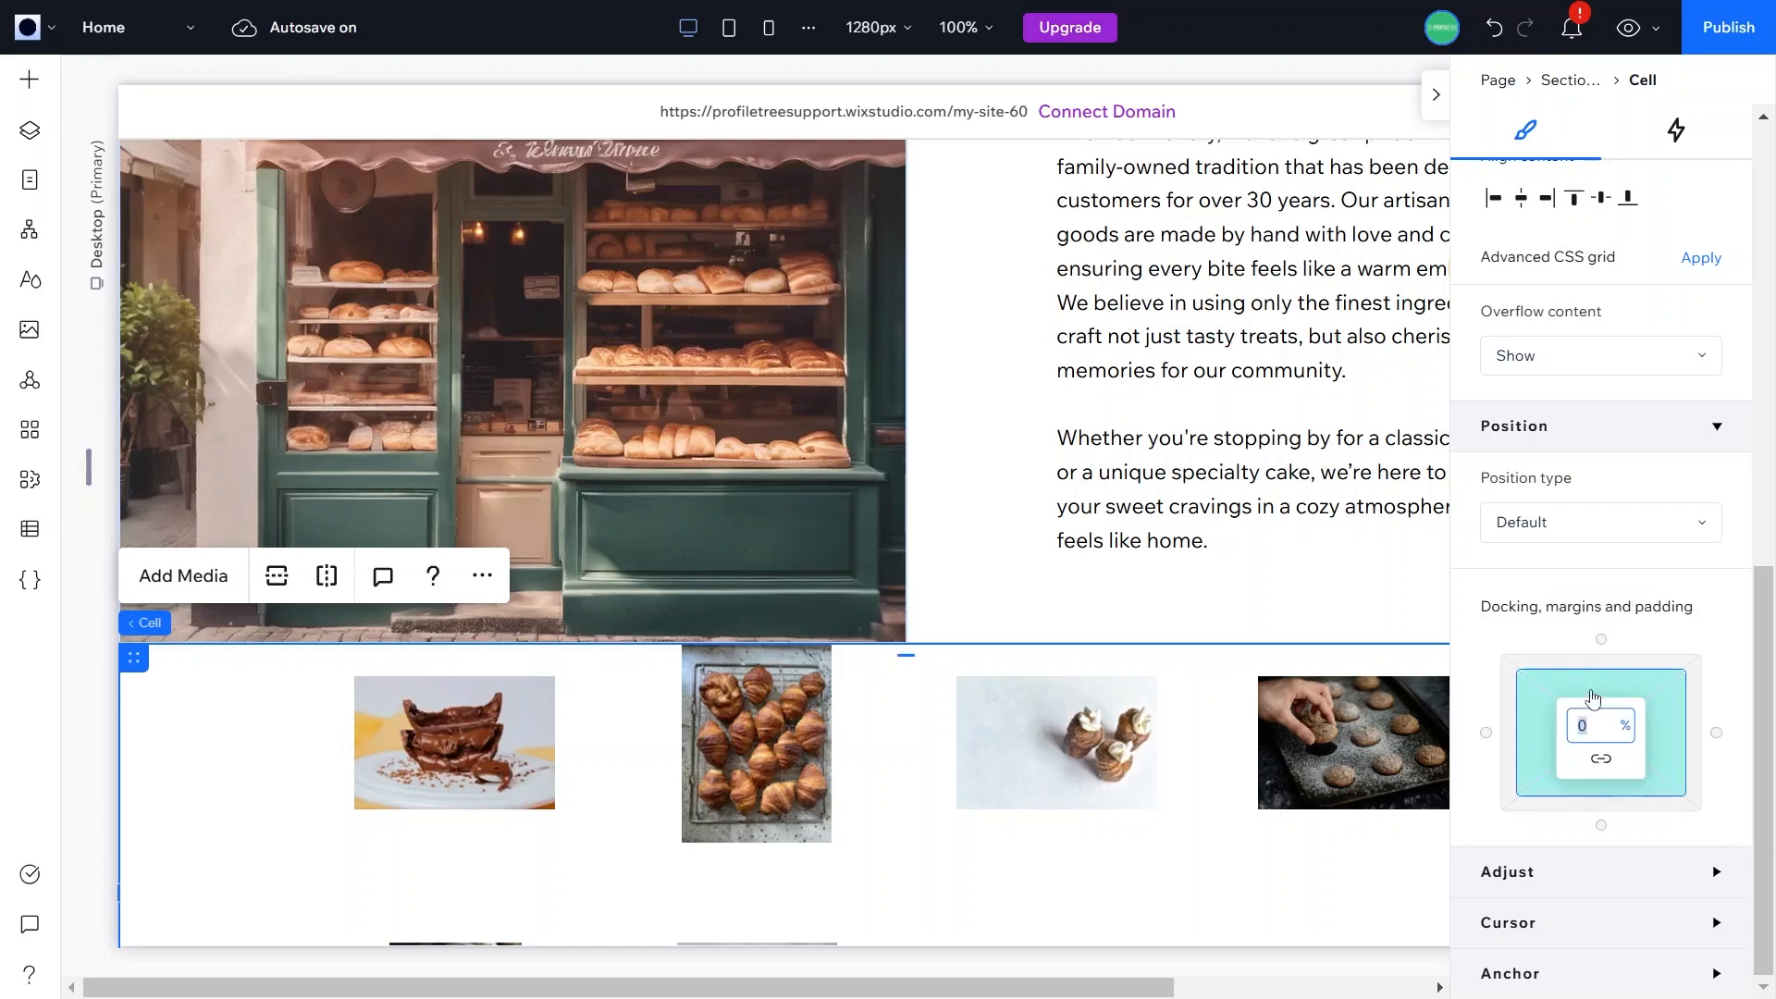
pyautogui.click(1601, 757)
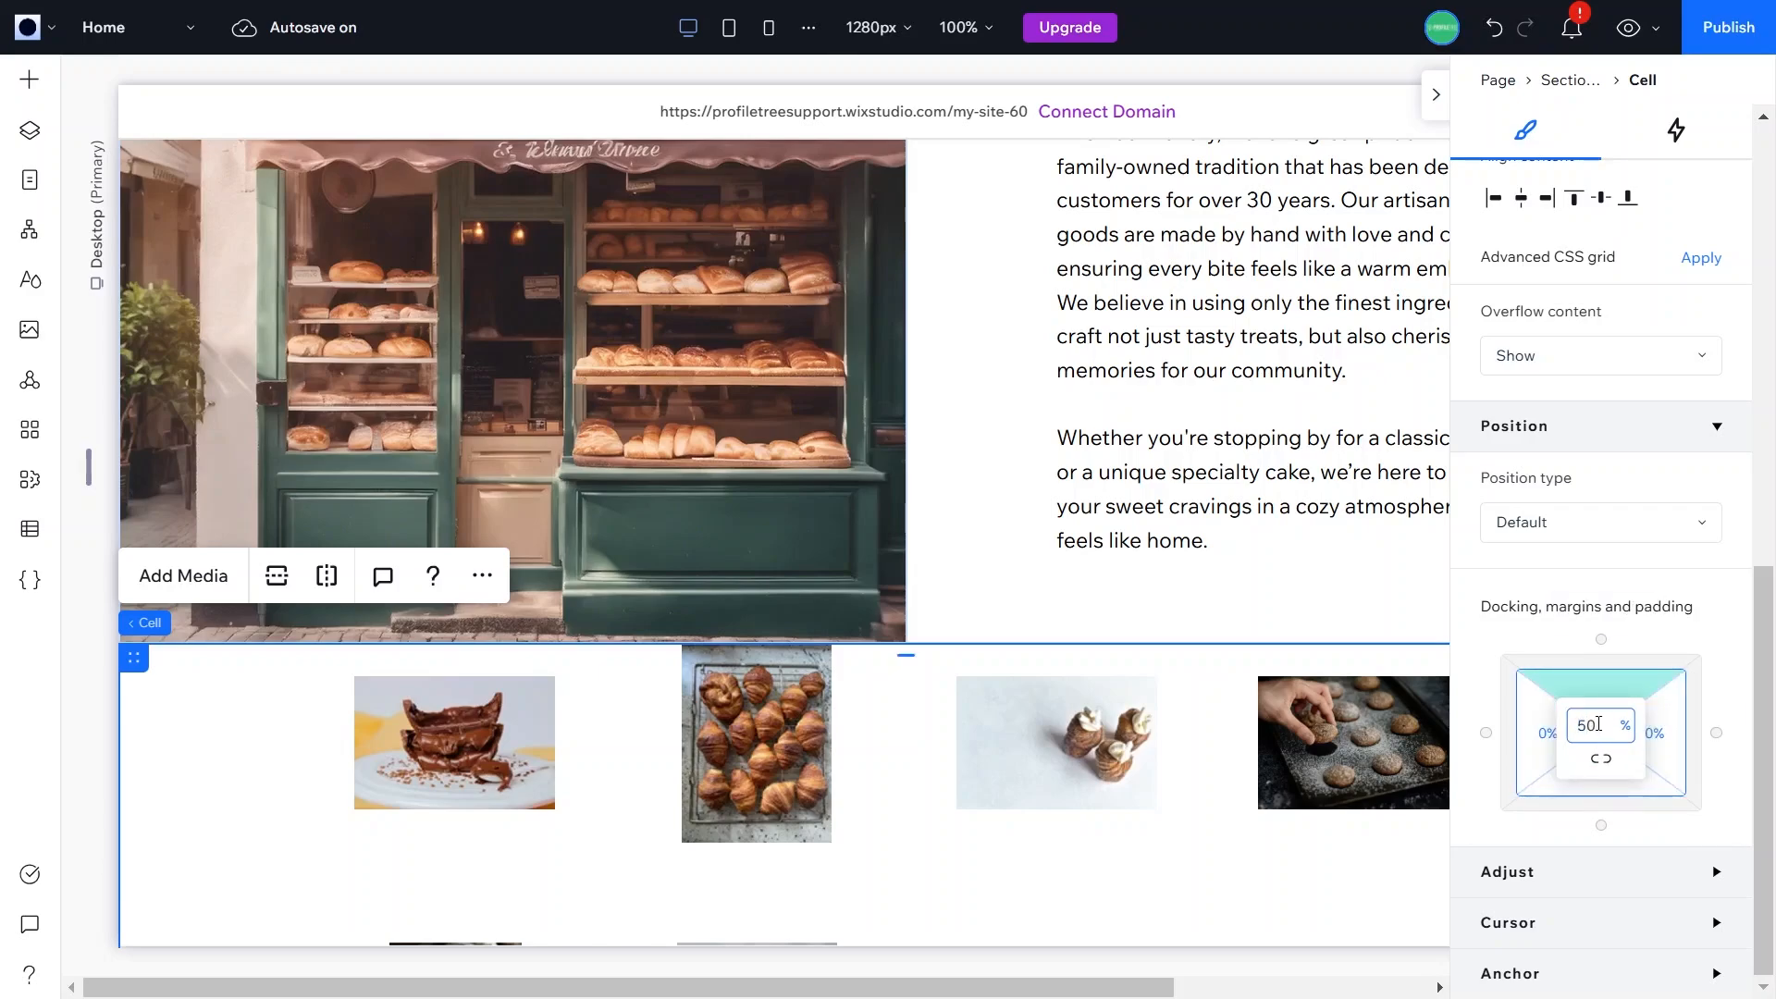
pyautogui.write('20')
pyautogui.press('Return')
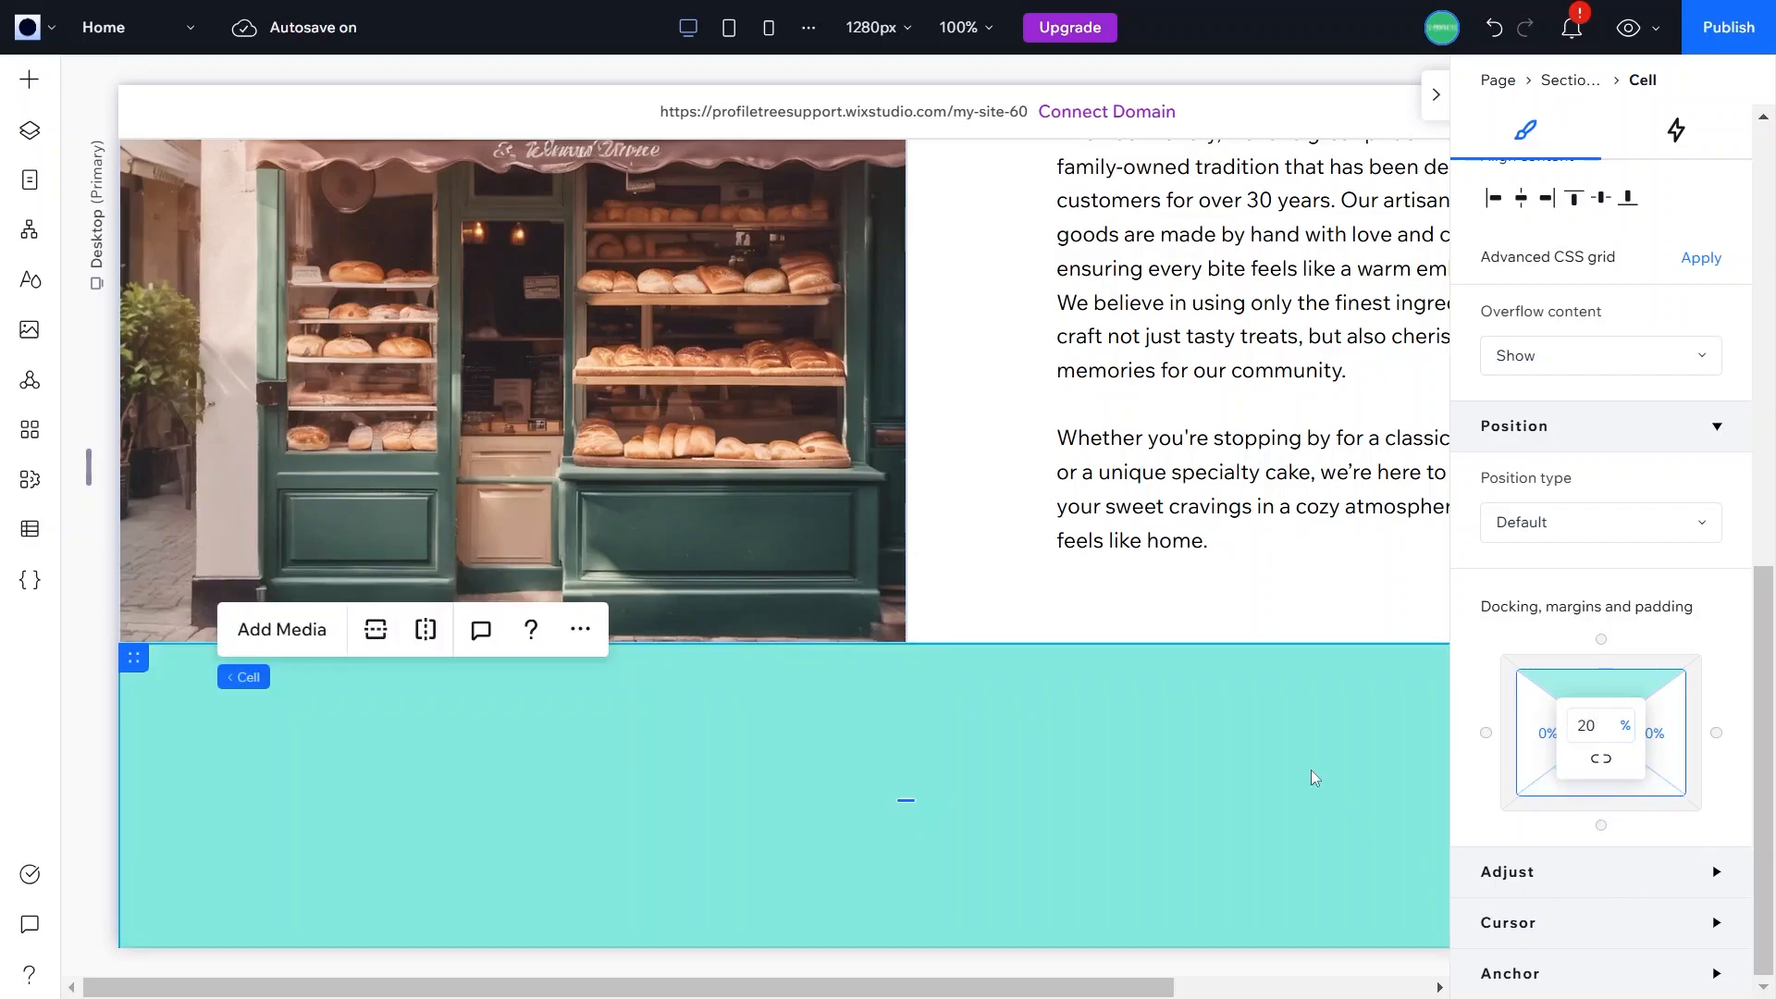
# Step: Reduce the gallery cell's top padding to 5% and check the spacing beneath the bakery image
pyautogui.scroll(-5, 1311, 777)
pyautogui.scroll(1, 1307, 944)
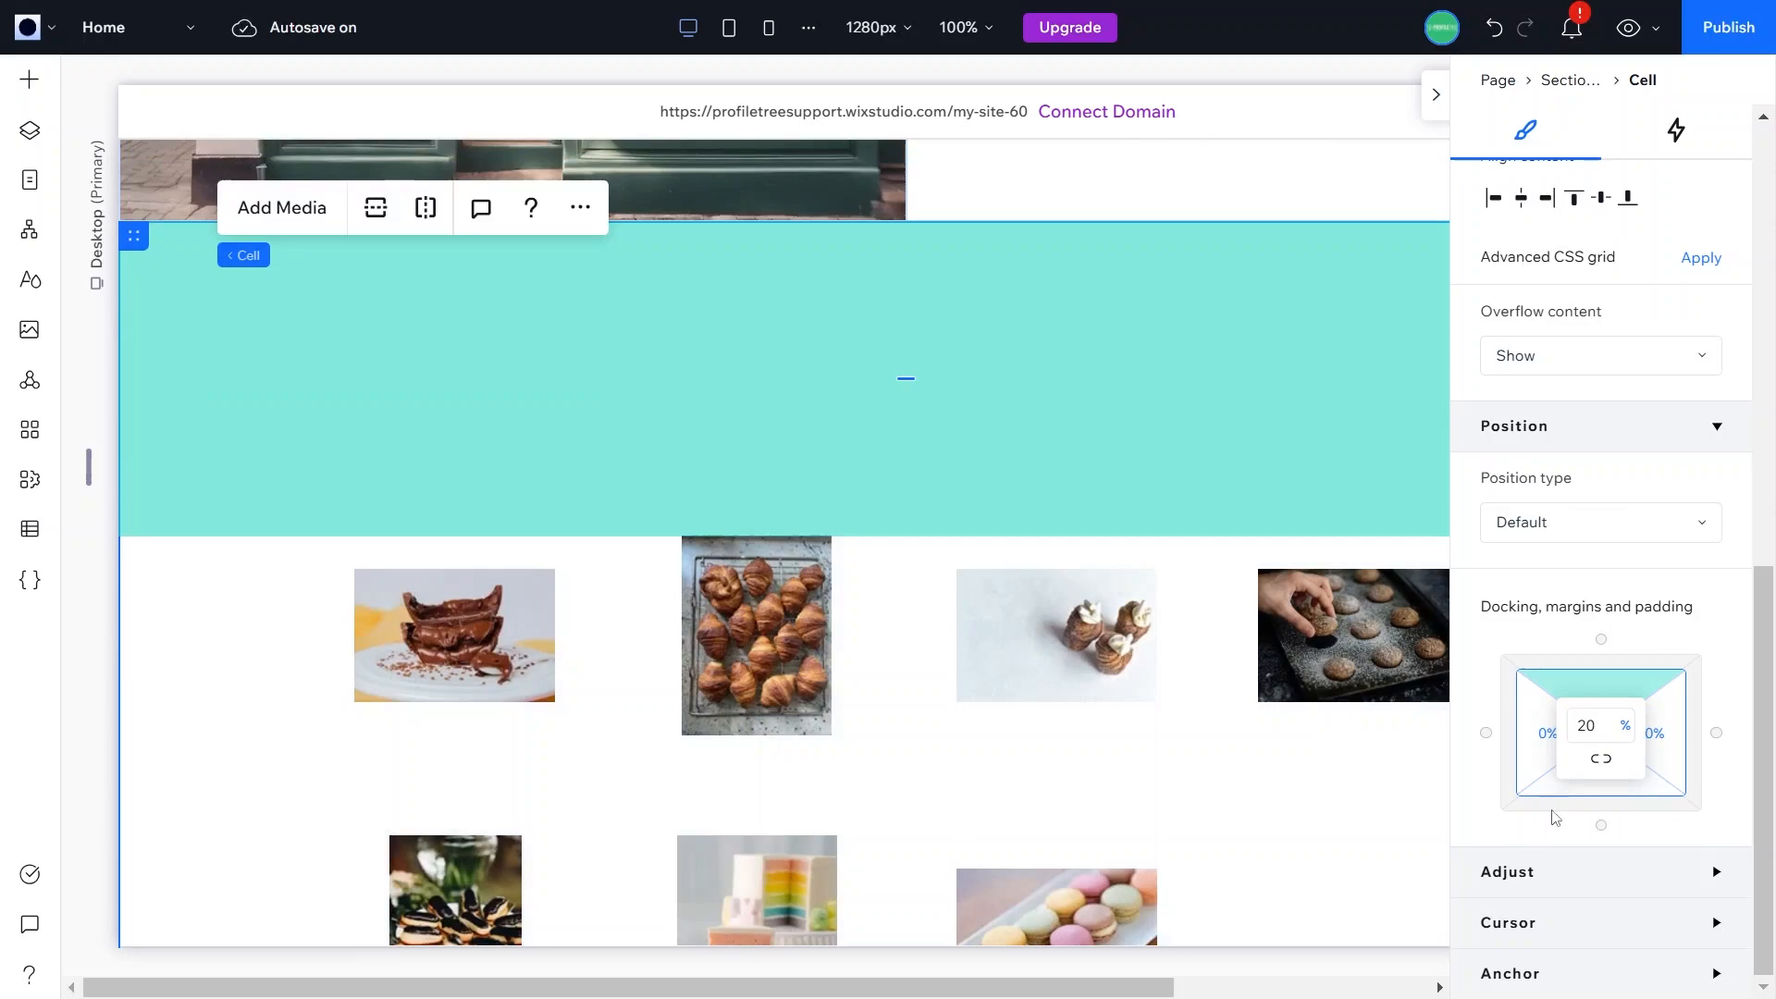
pyautogui.click(1599, 724)
pyautogui.write('5')
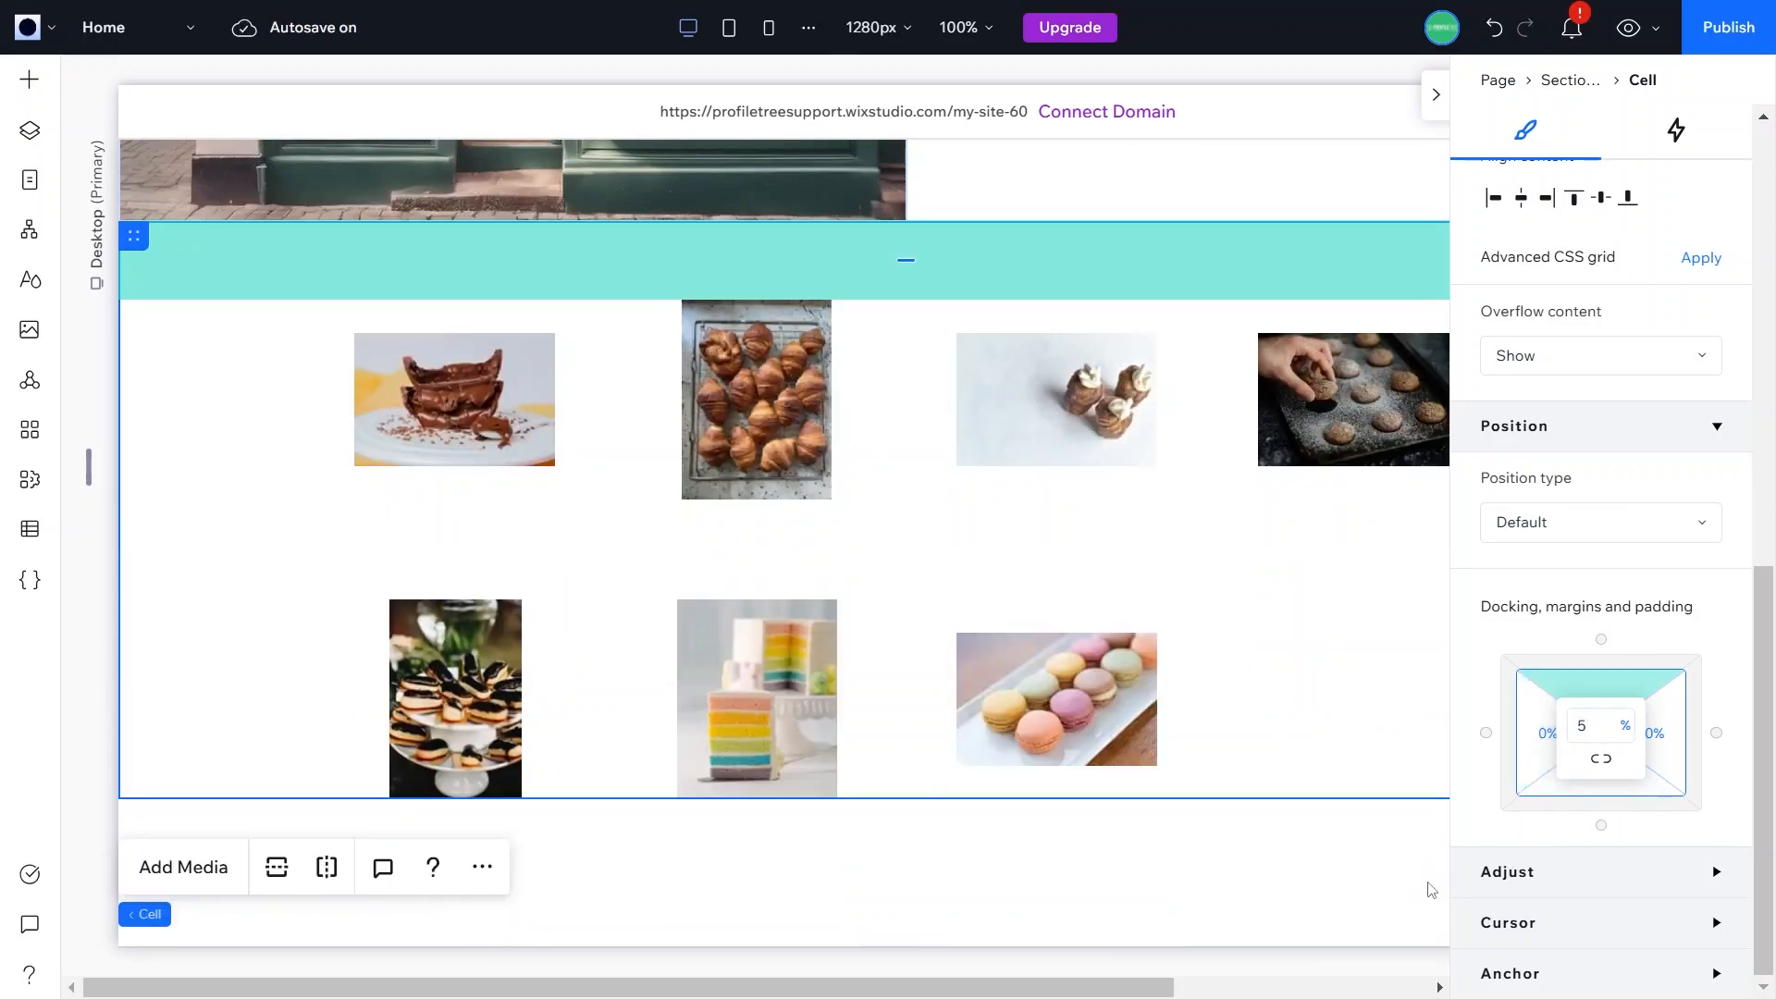
pyautogui.click(1436, 879)
pyautogui.scroll(4, 658, 408)
pyautogui.scroll(3, 896, 570)
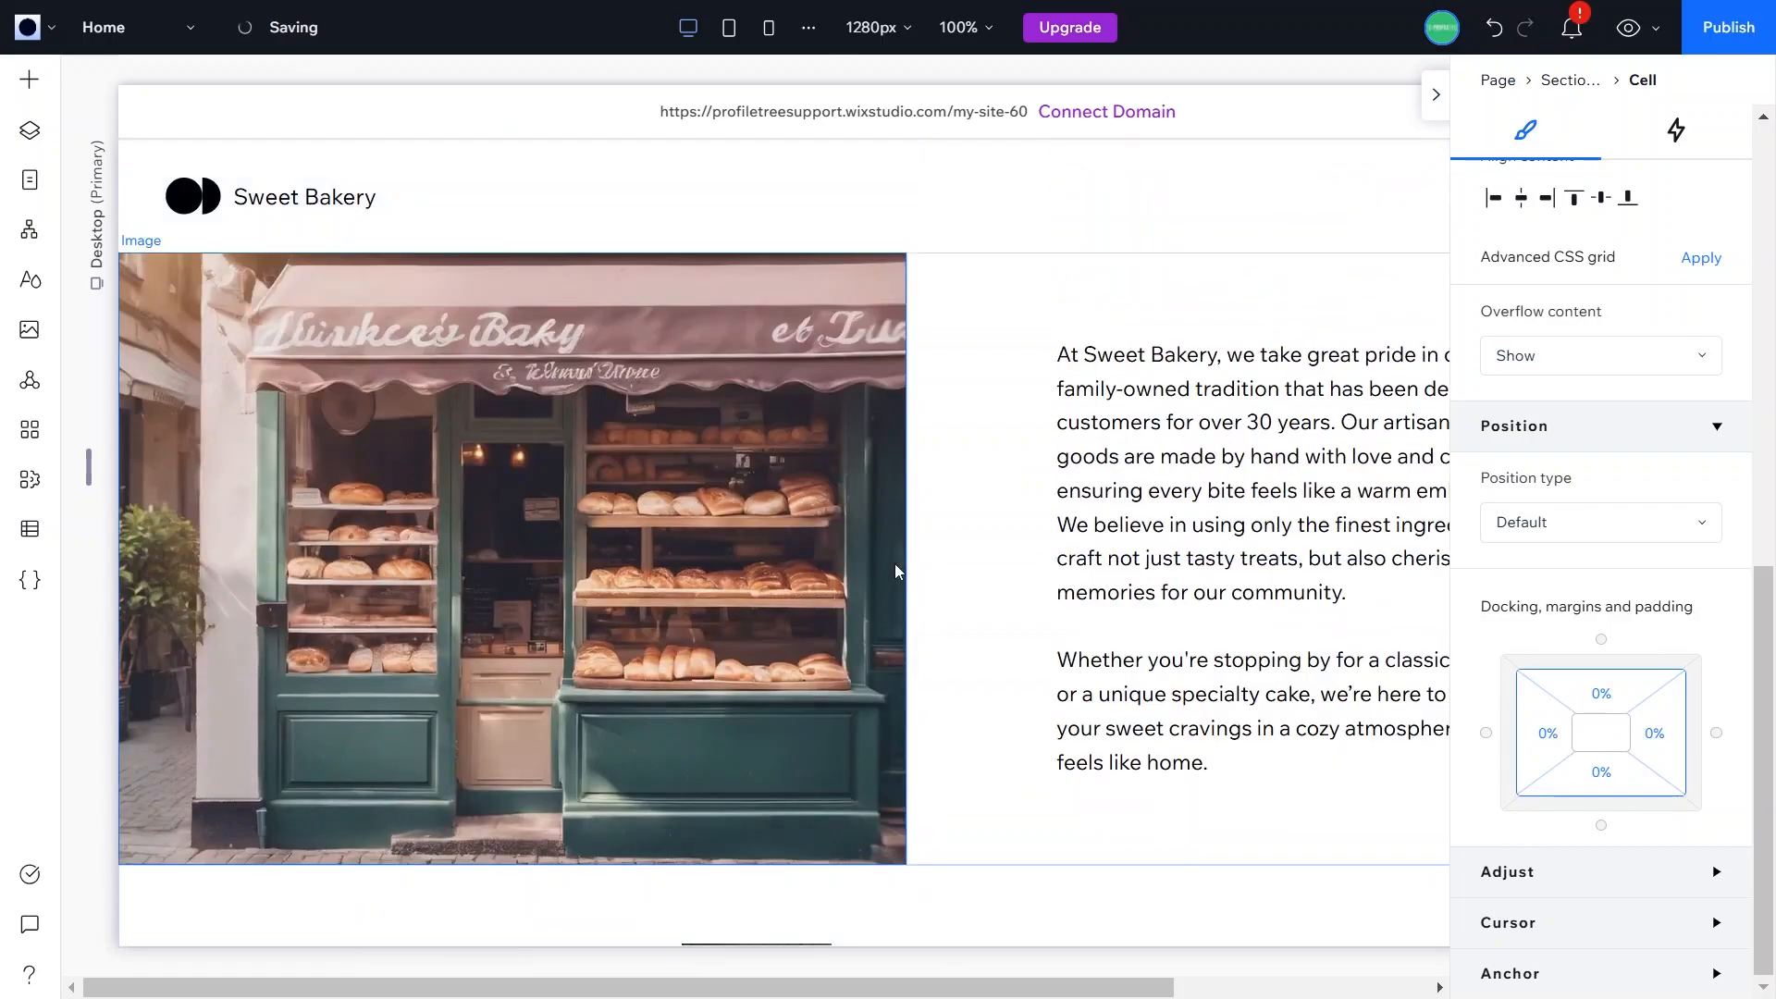
# Step: Select the whole grid of the empty two-column section between the gallery and the footer and delete it
pyautogui.scroll(-10, 896, 570)
pyautogui.click(959, 440)
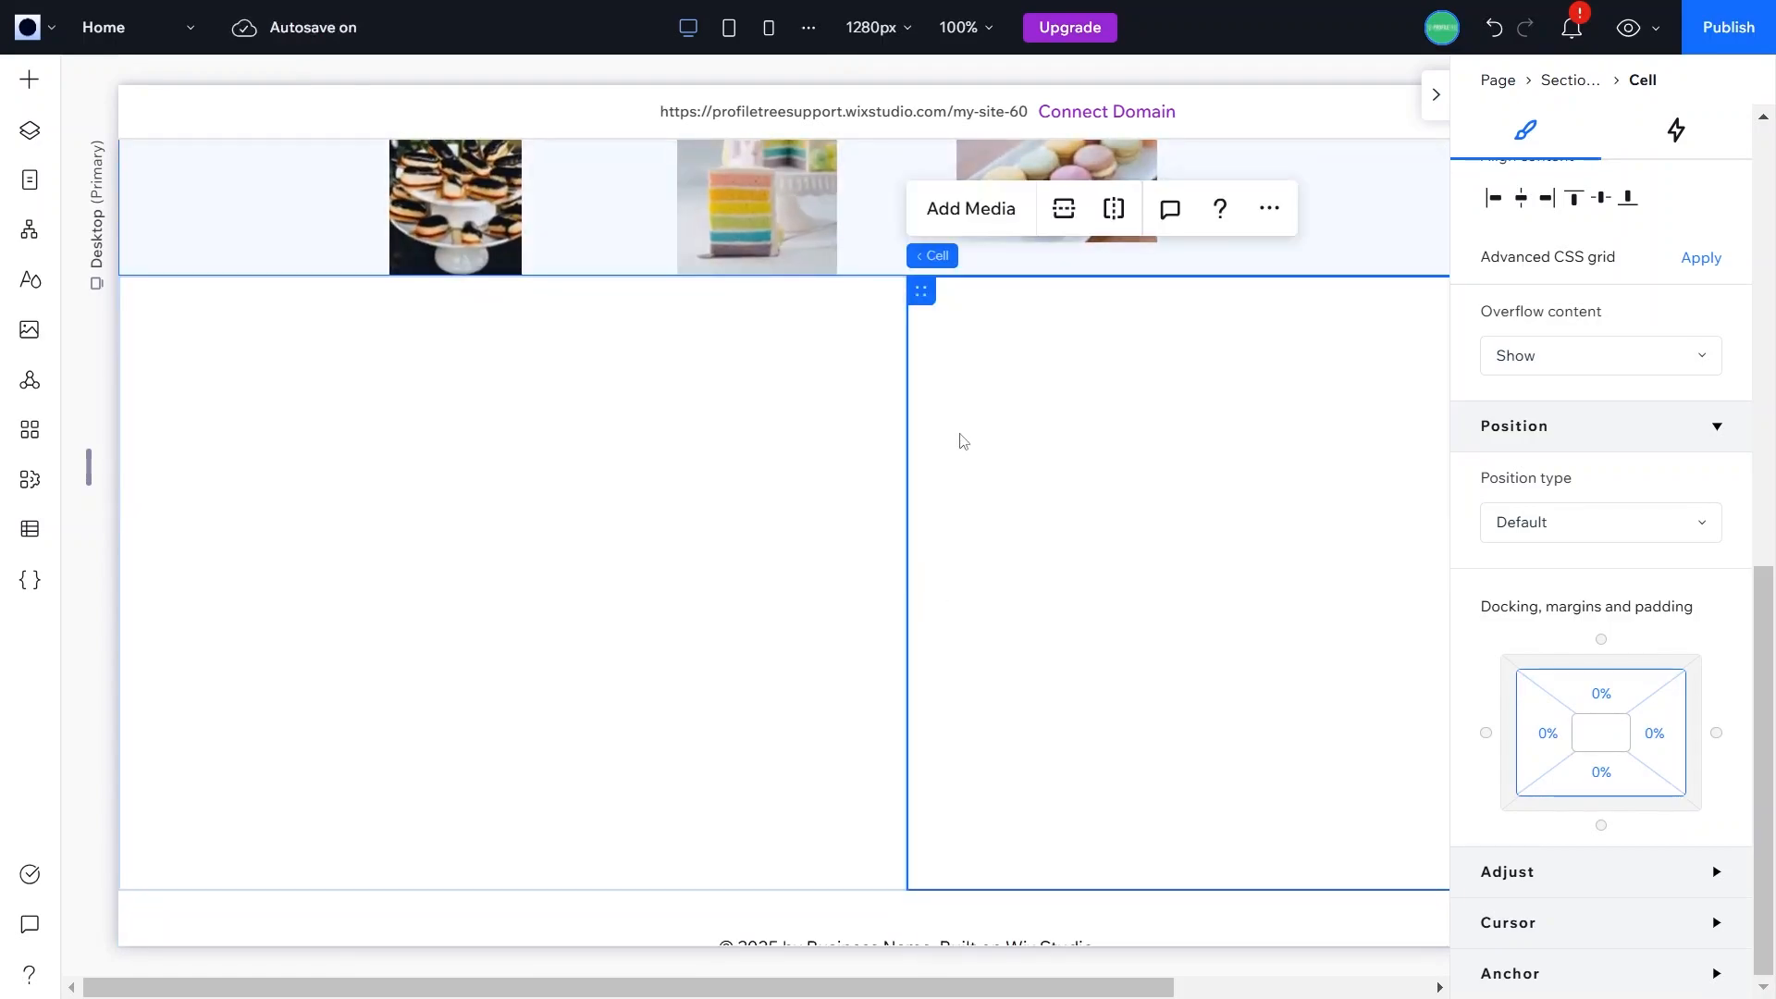
pyautogui.click(818, 445)
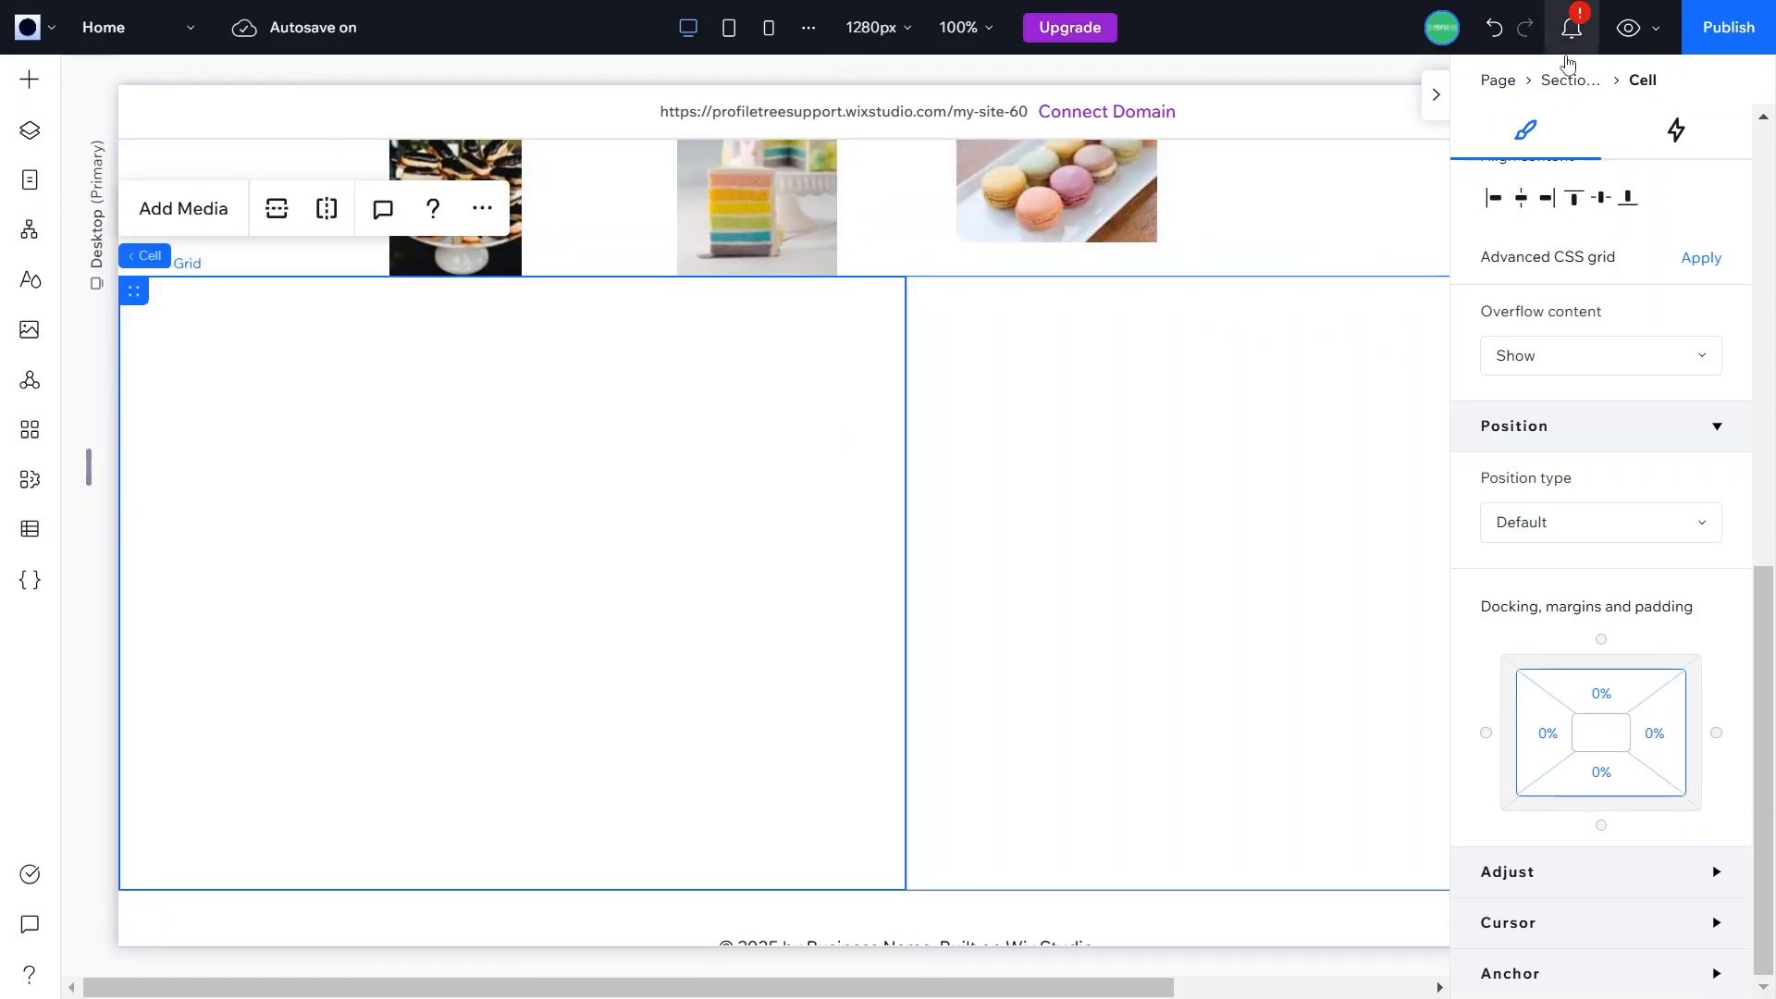
pyautogui.click(1569, 53)
pyautogui.click(1676, 125)
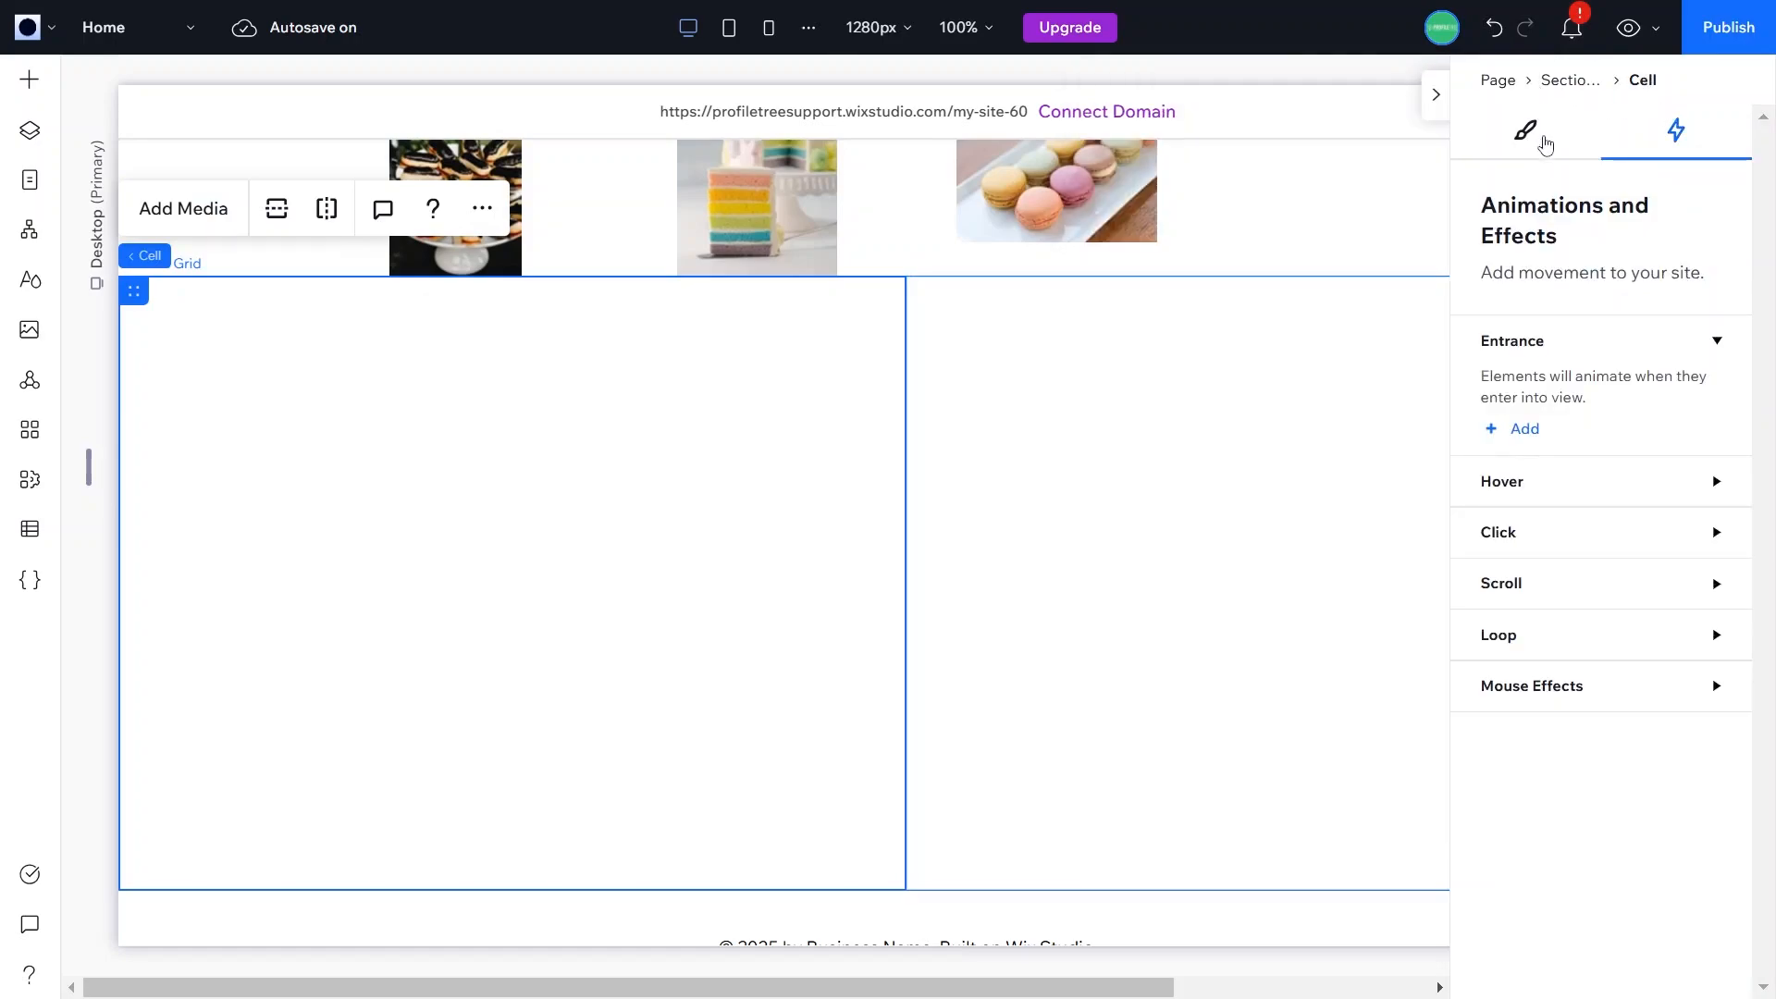
pyautogui.click(1172, 425)
pyautogui.click(1563, 88)
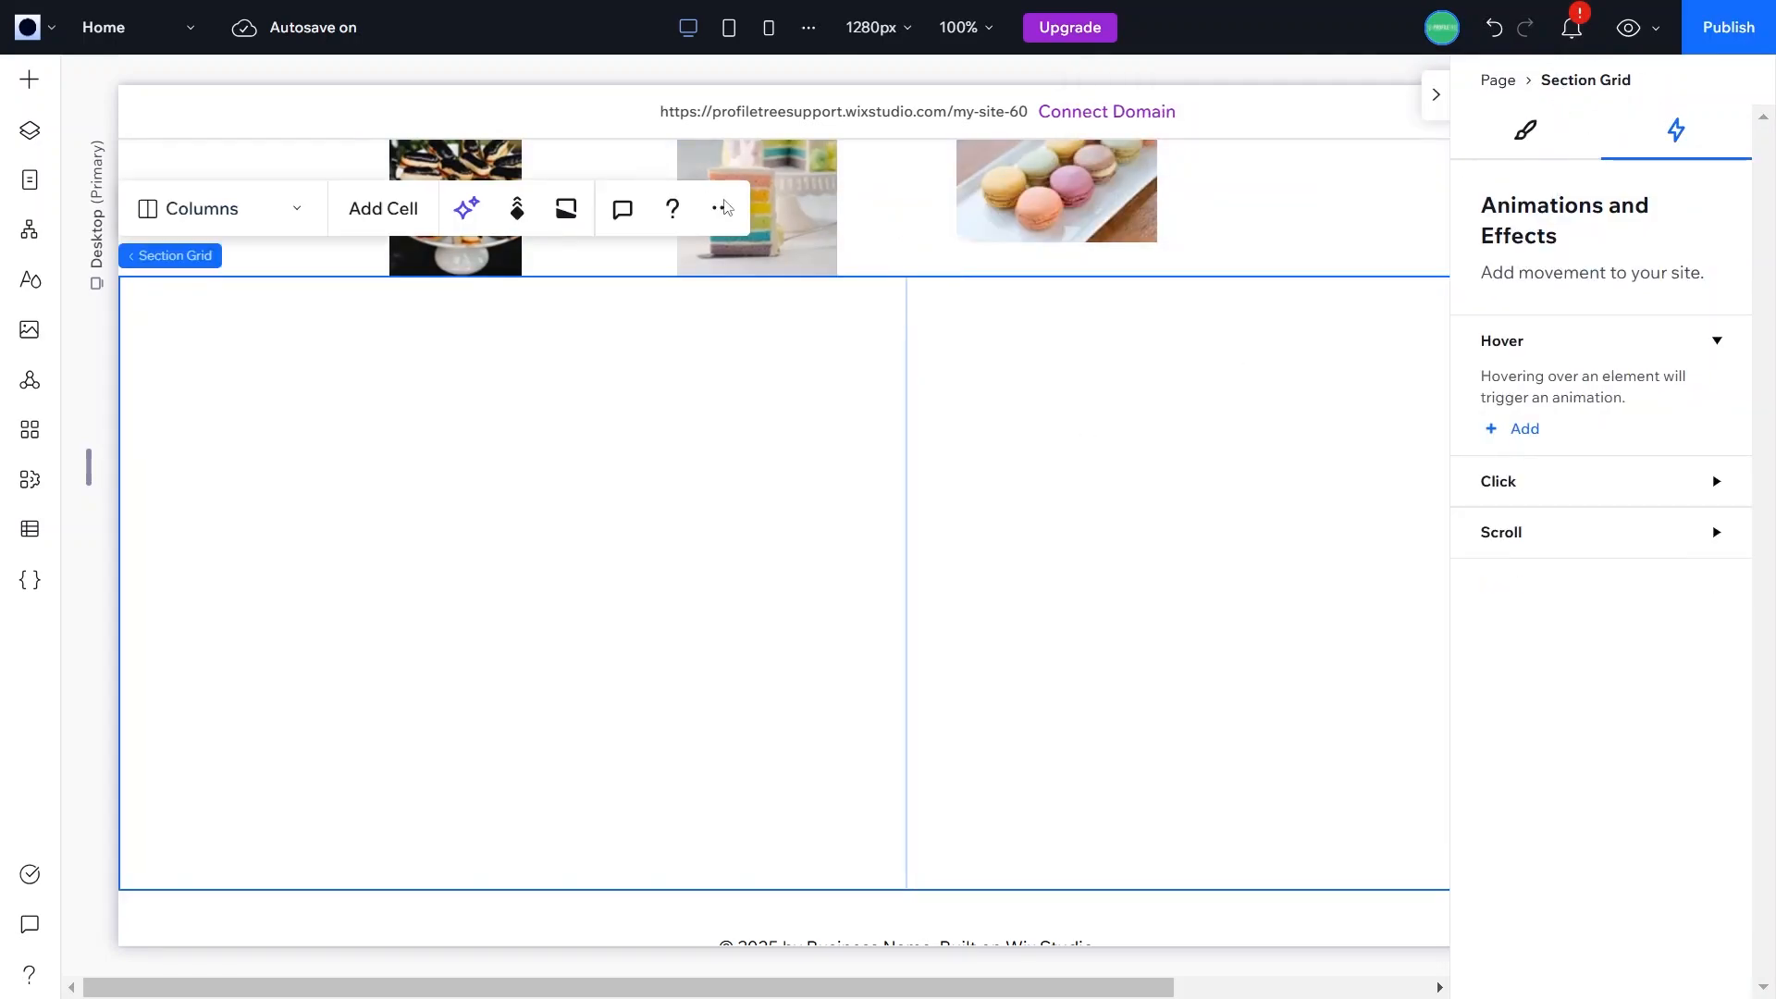
pyautogui.click(723, 213)
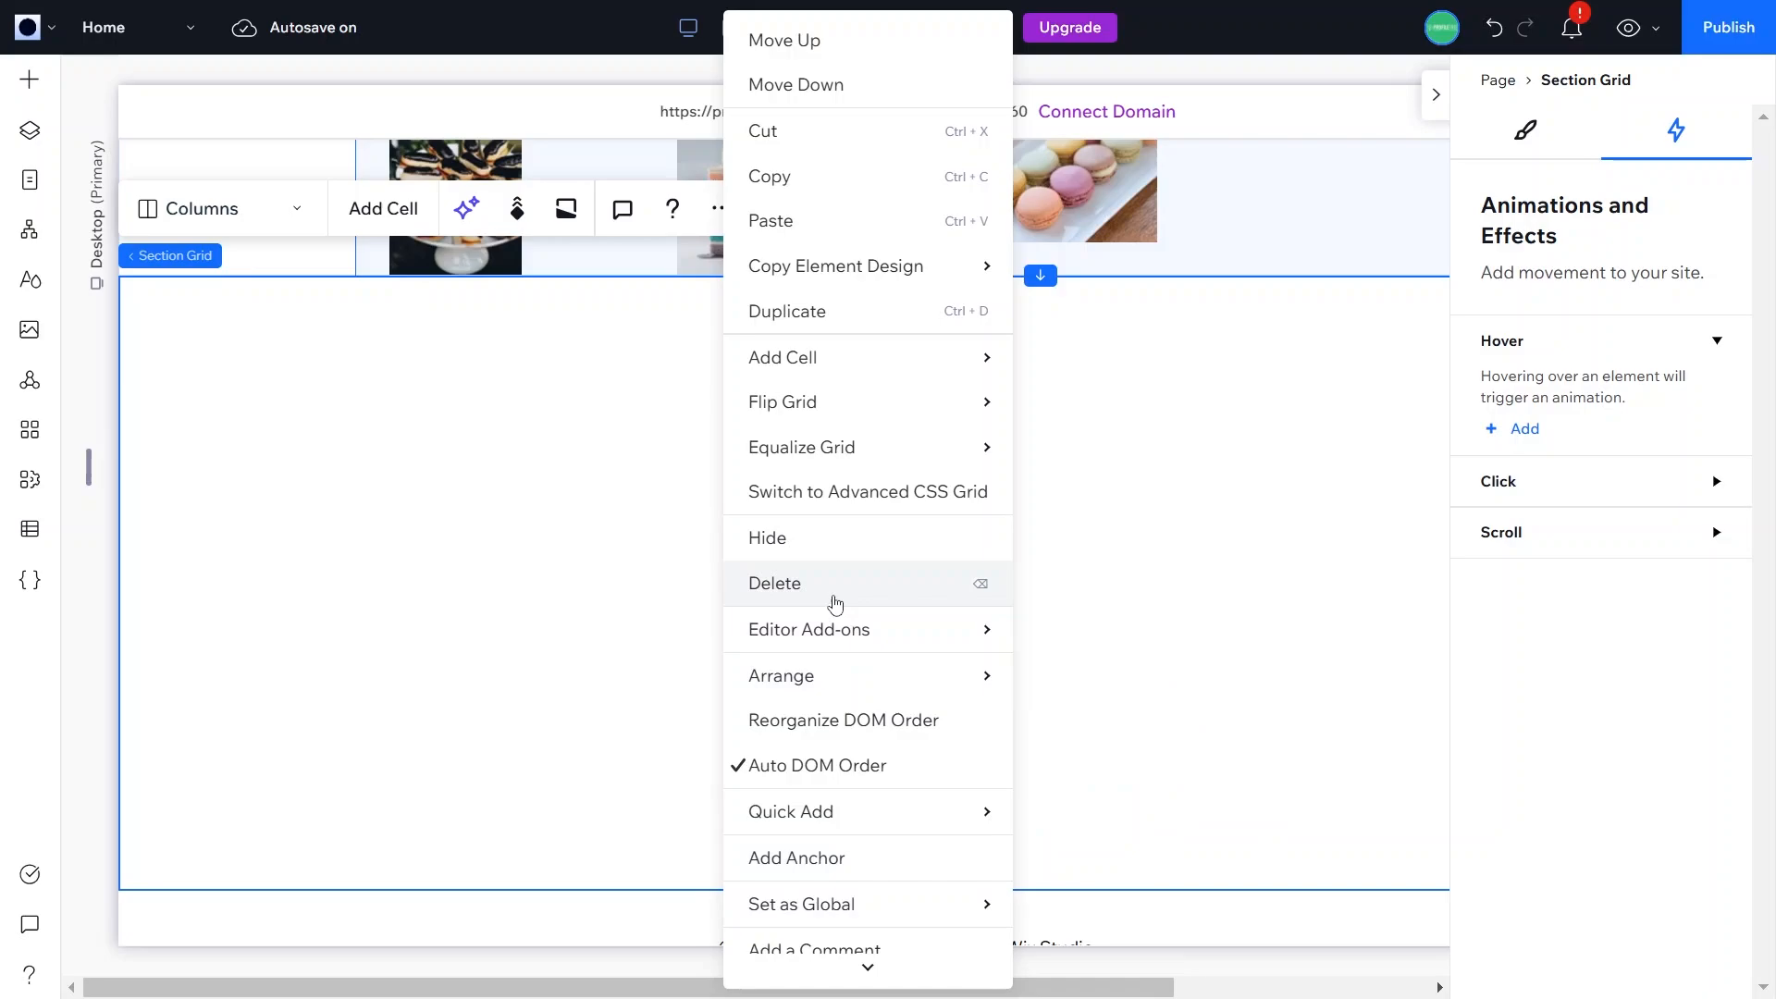
pyautogui.click(836, 603)
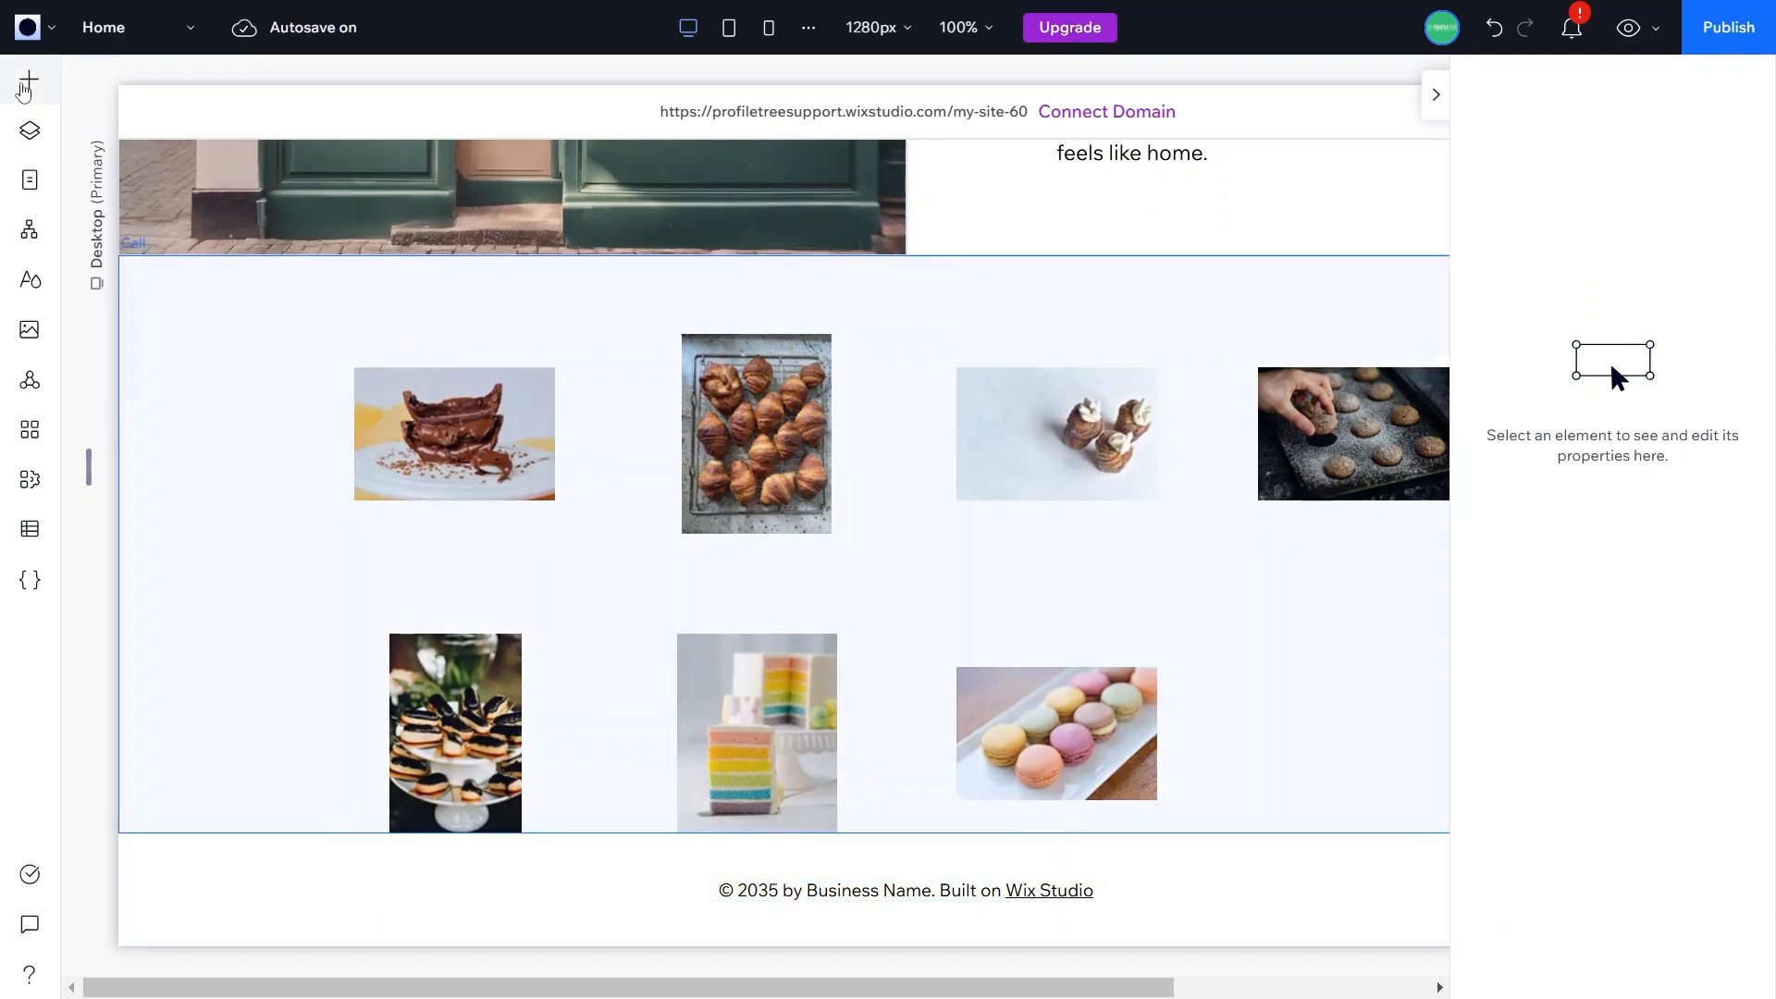
# Step: Browse the designed Welcome sections that can be added to the page
pyautogui.click(26, 84)
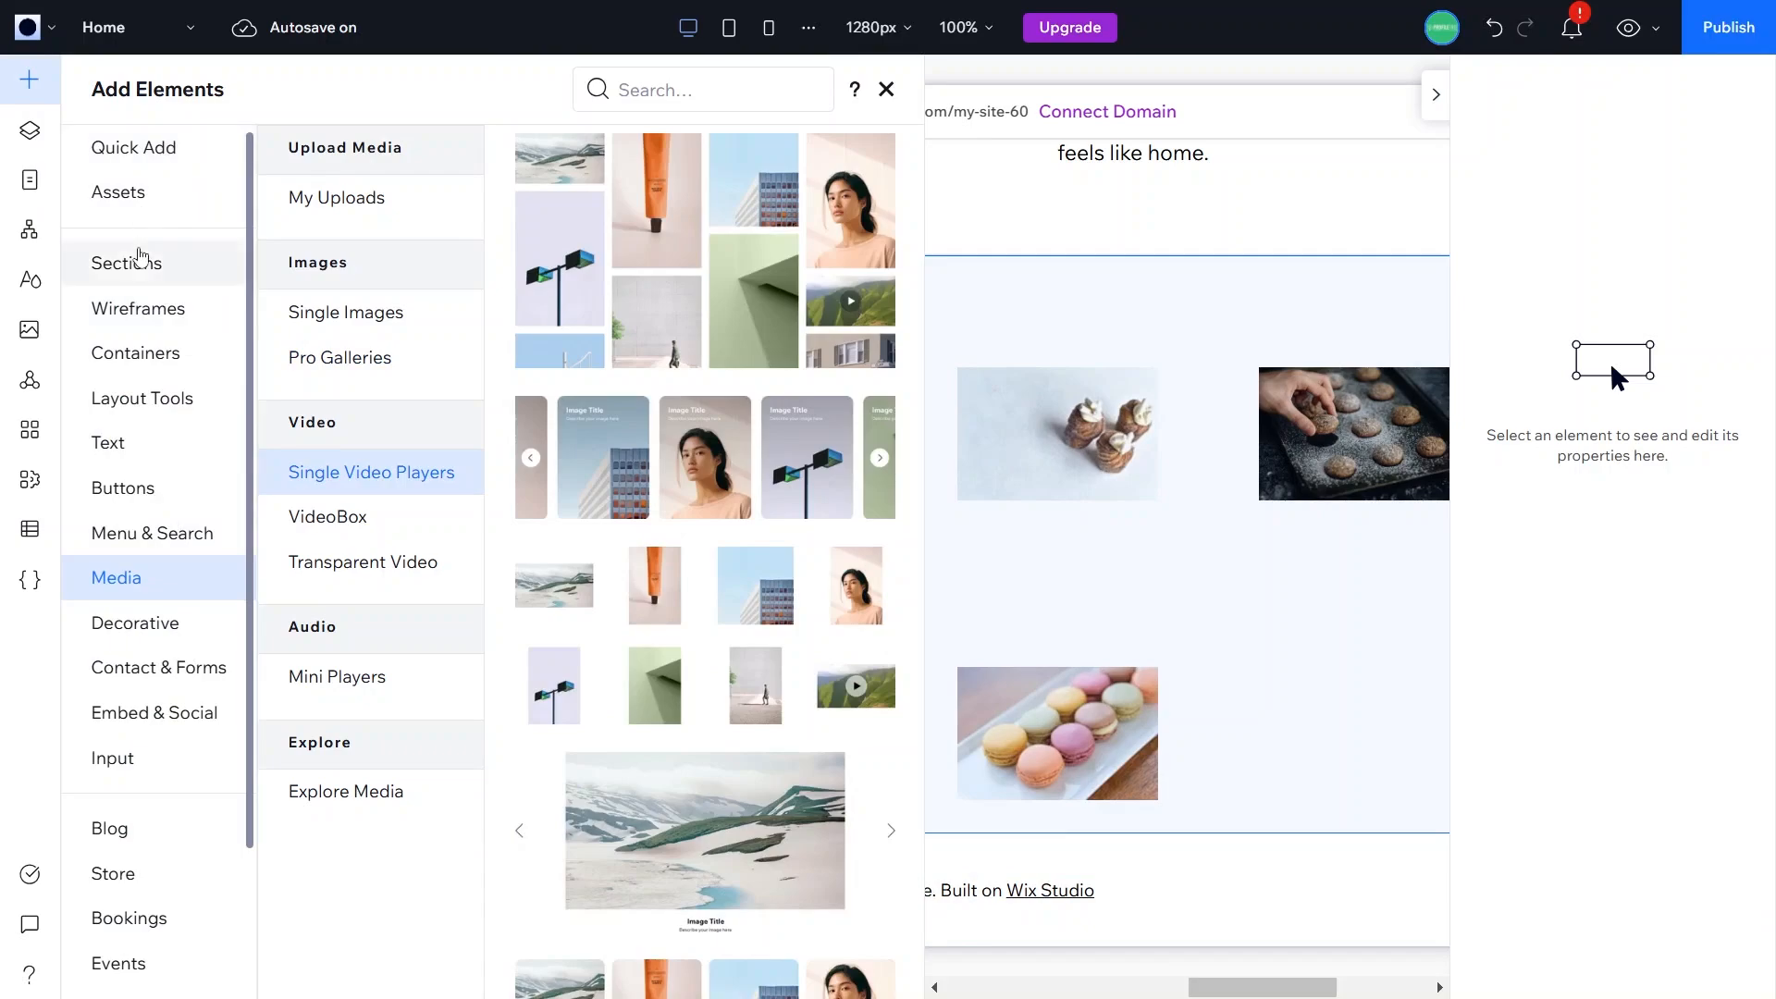
pyautogui.click(143, 262)
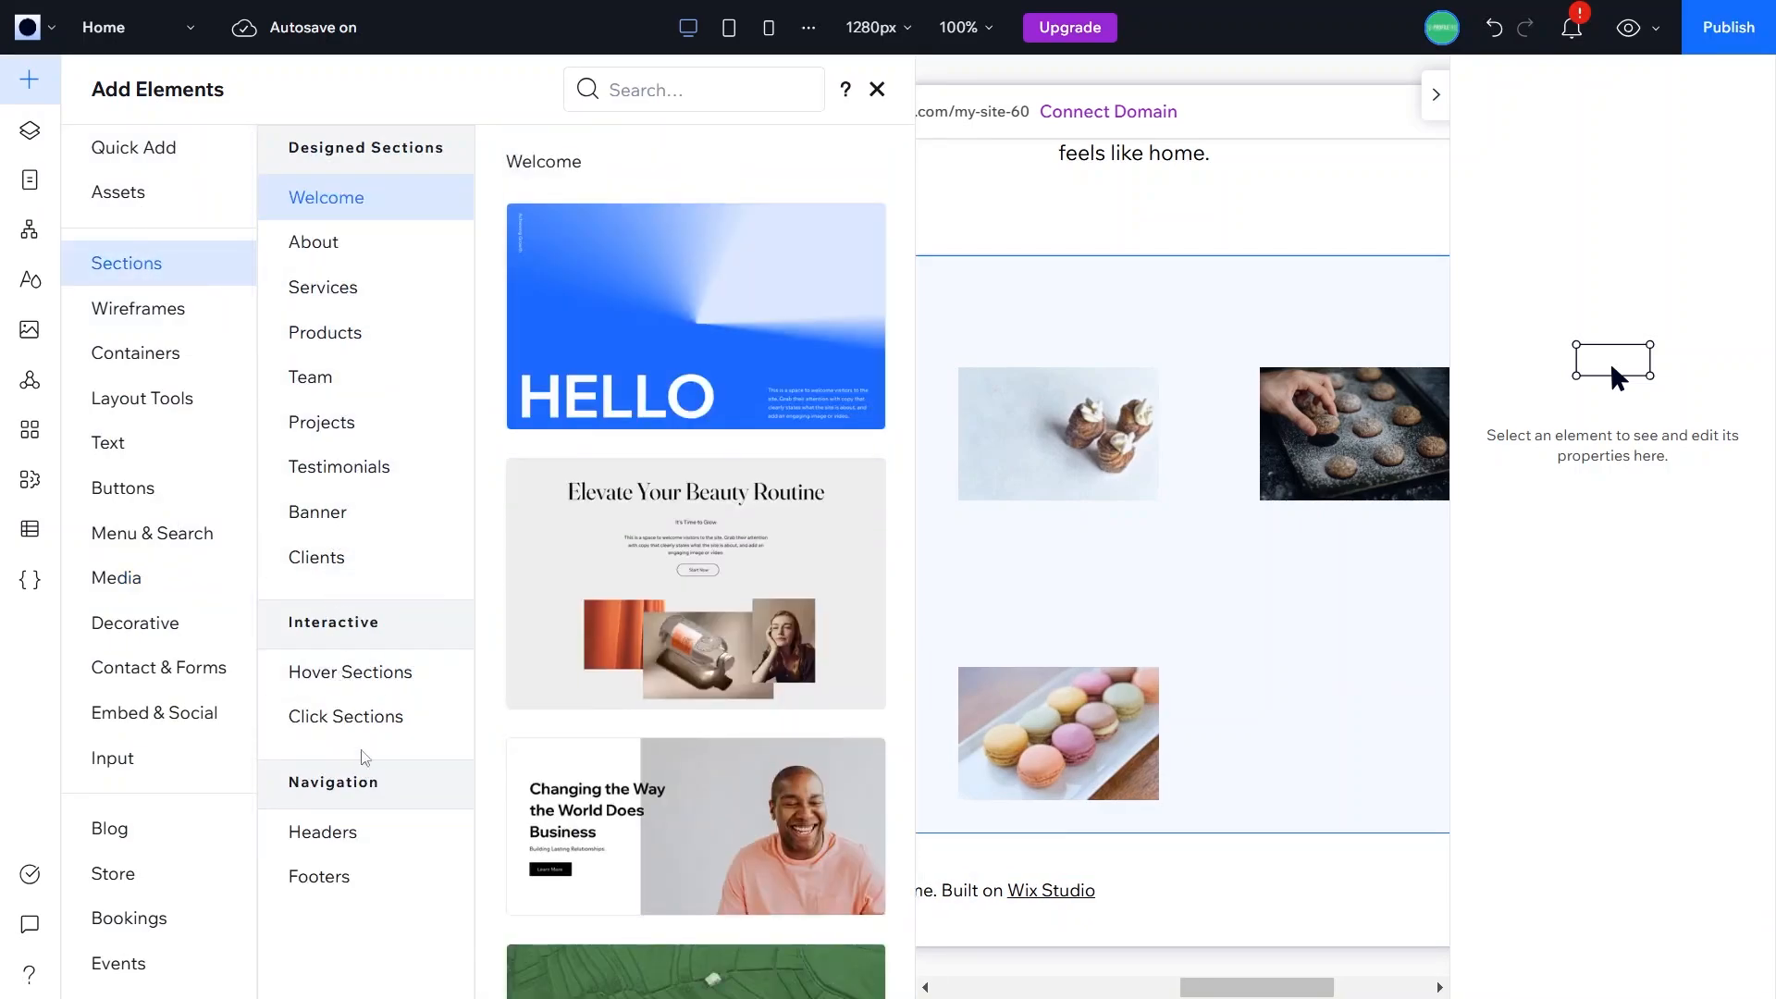
pyautogui.scroll(-5, 620, 524)
pyautogui.scroll(-15, 621, 524)
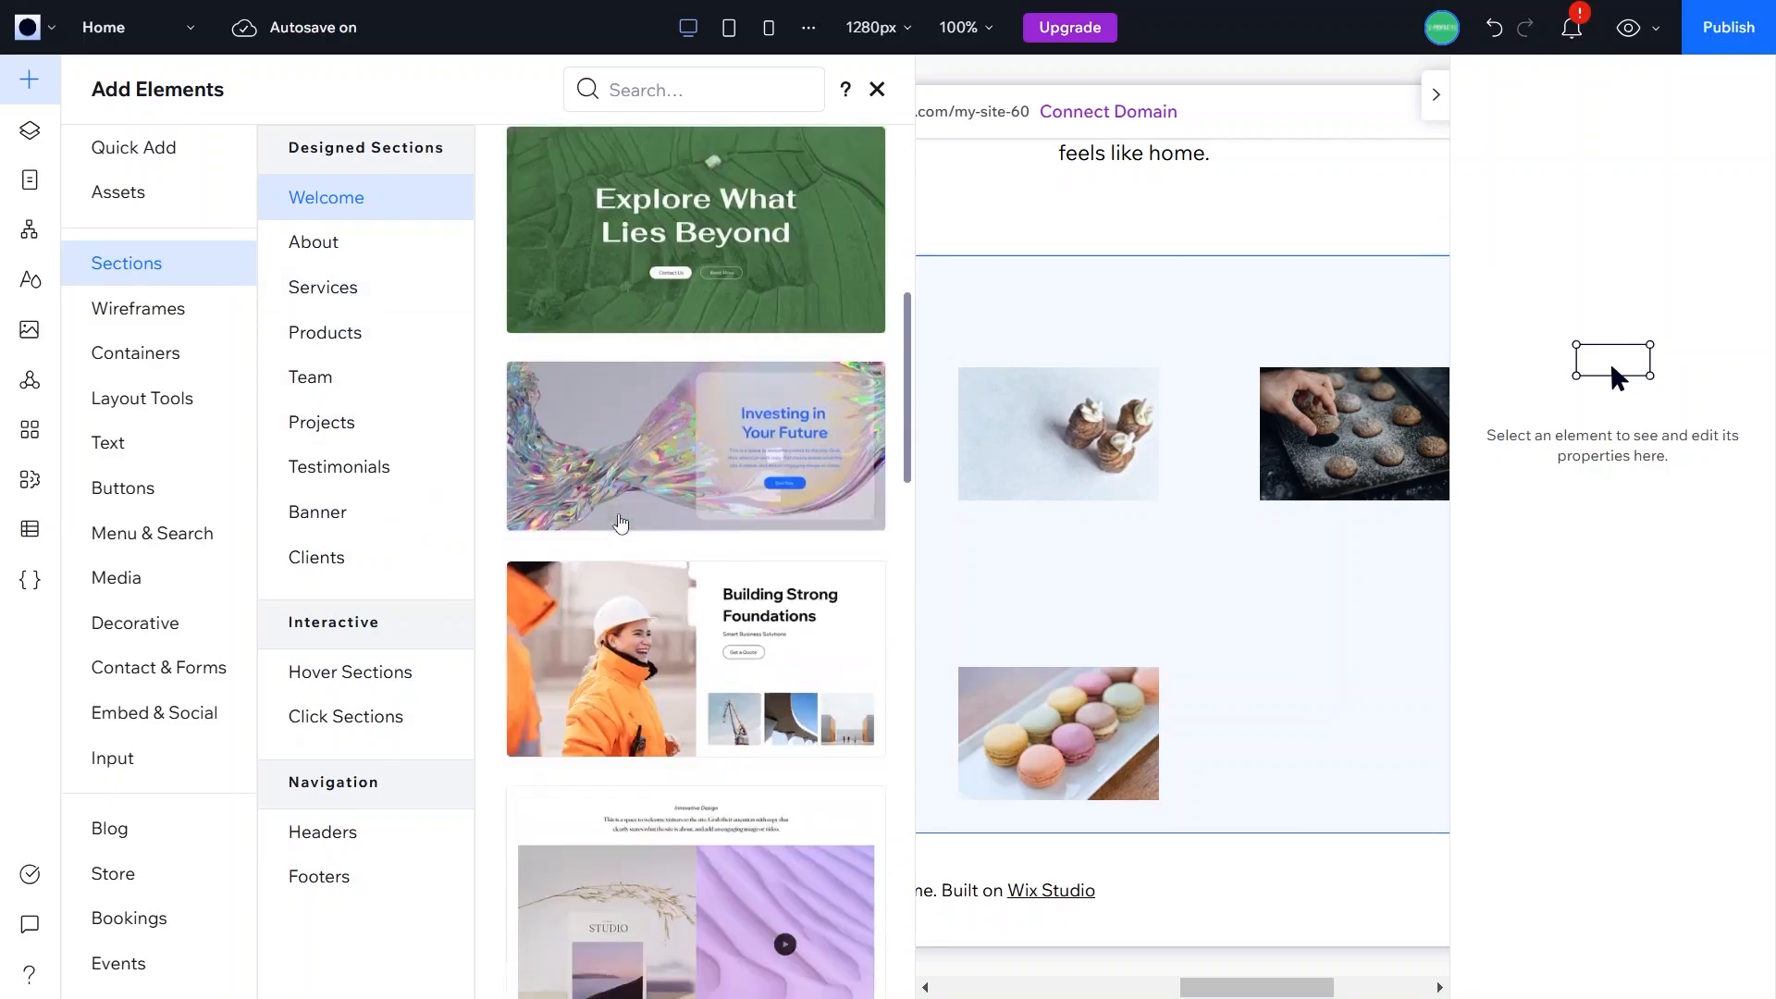
pyautogui.scroll(-6, 621, 524)
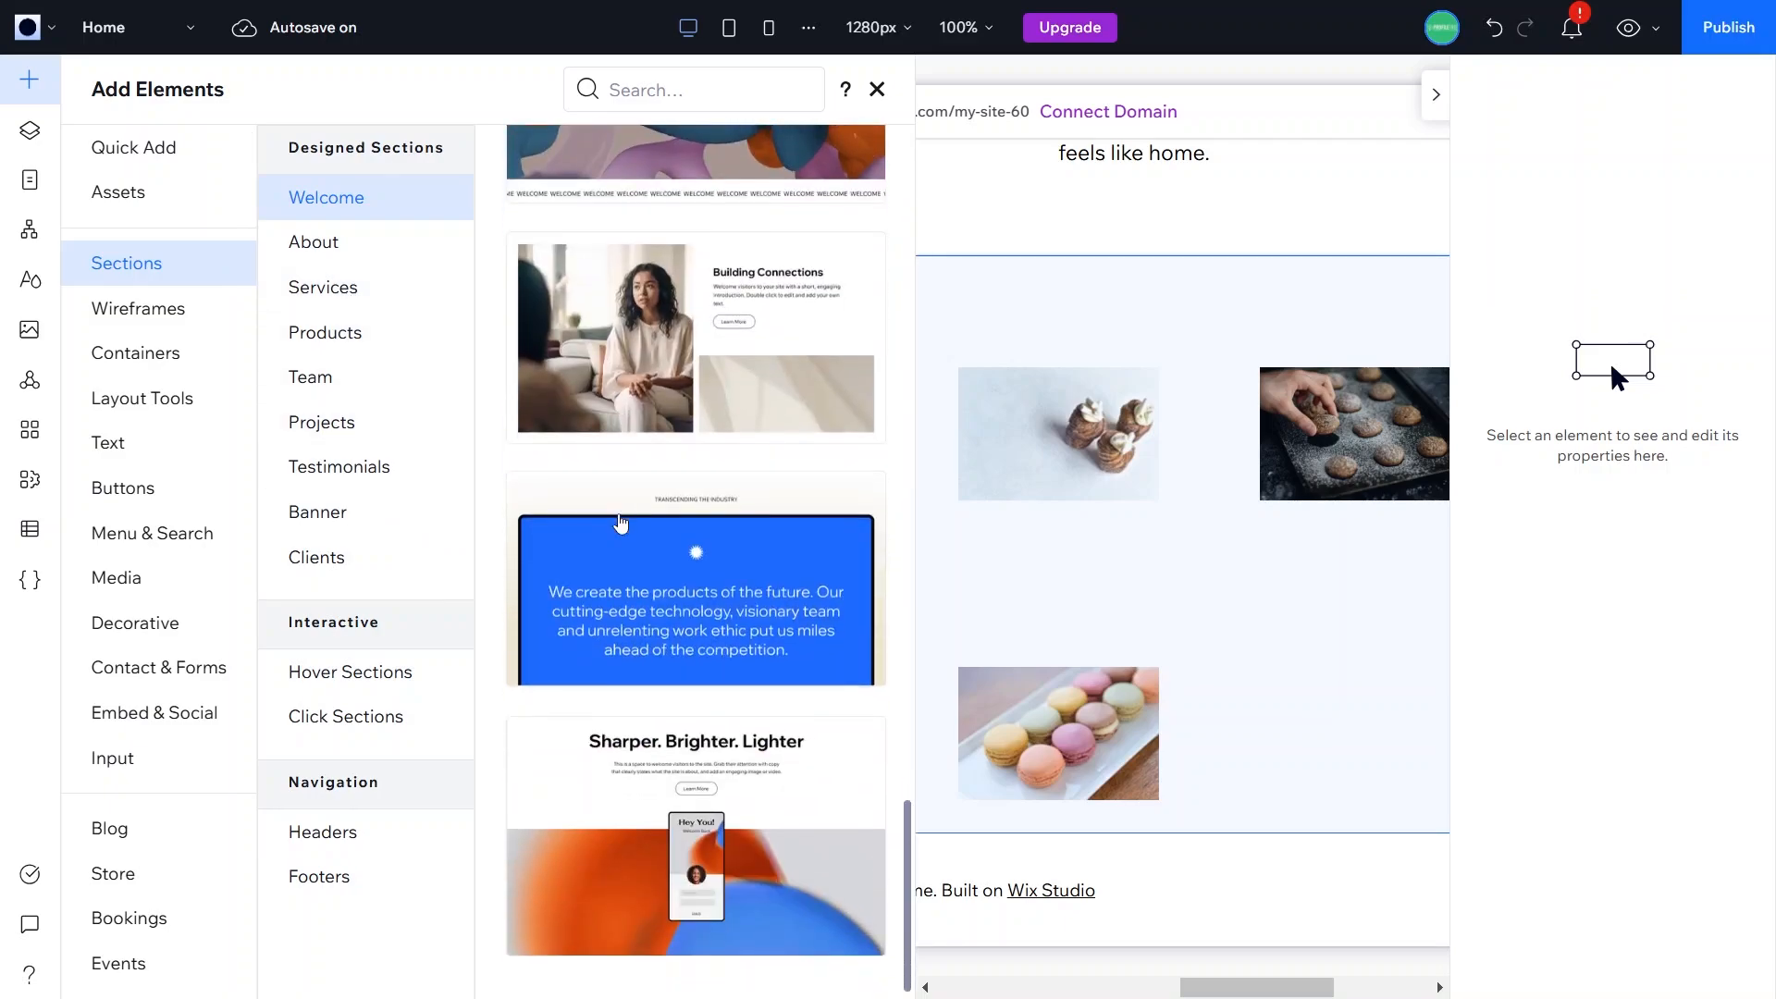
# Step: Browse the Hero and Spotlight wireframe sections, the designed containers and the contact form options available for the page
pyautogui.click(156, 172)
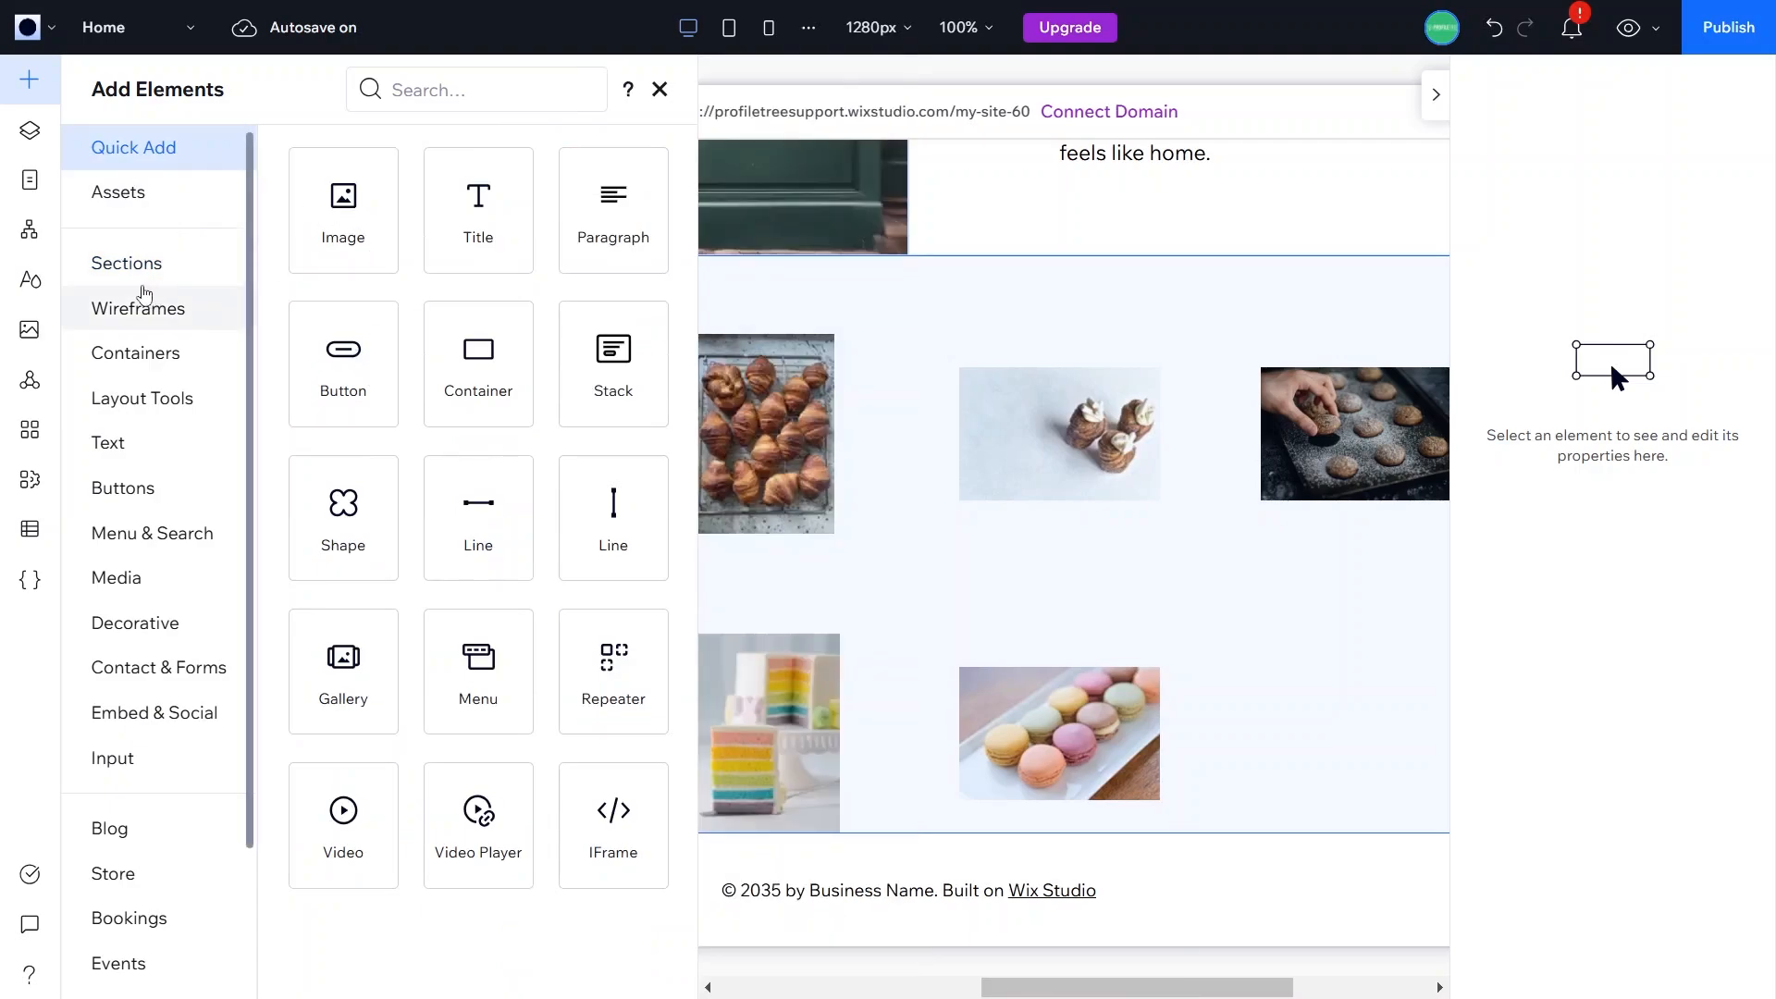
pyautogui.click(144, 295)
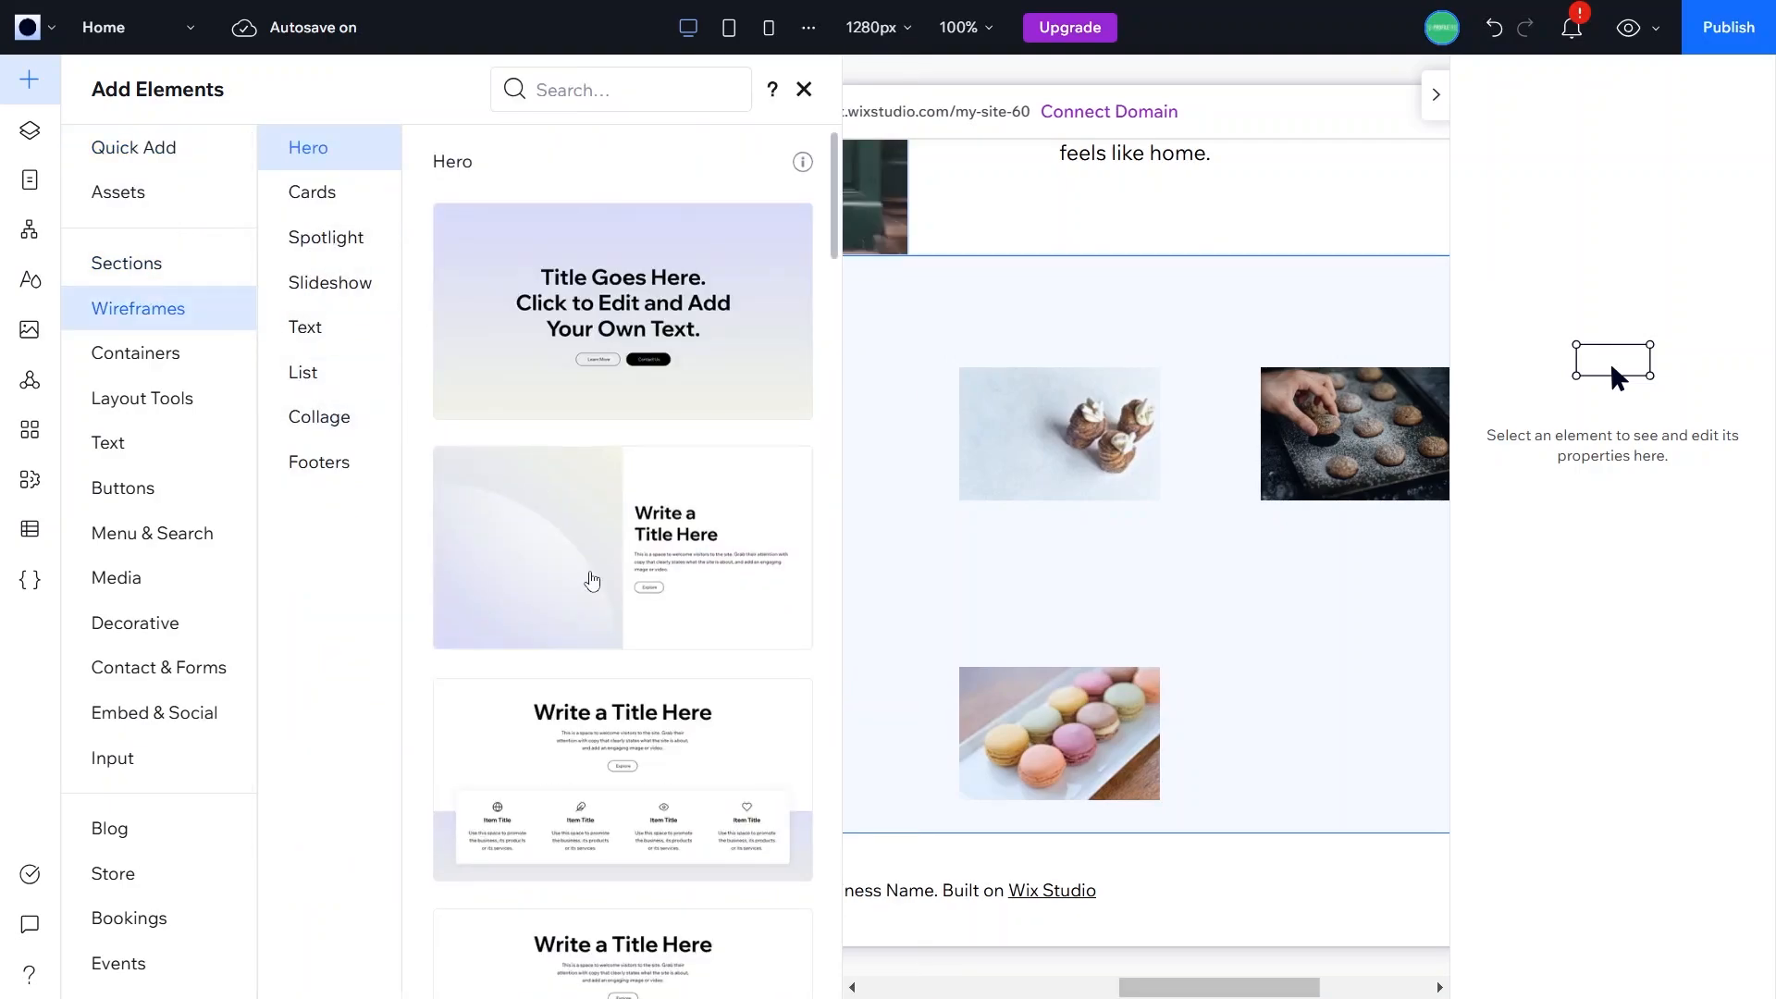
pyautogui.scroll(-5, 591, 579)
pyautogui.scroll(-10, 592, 580)
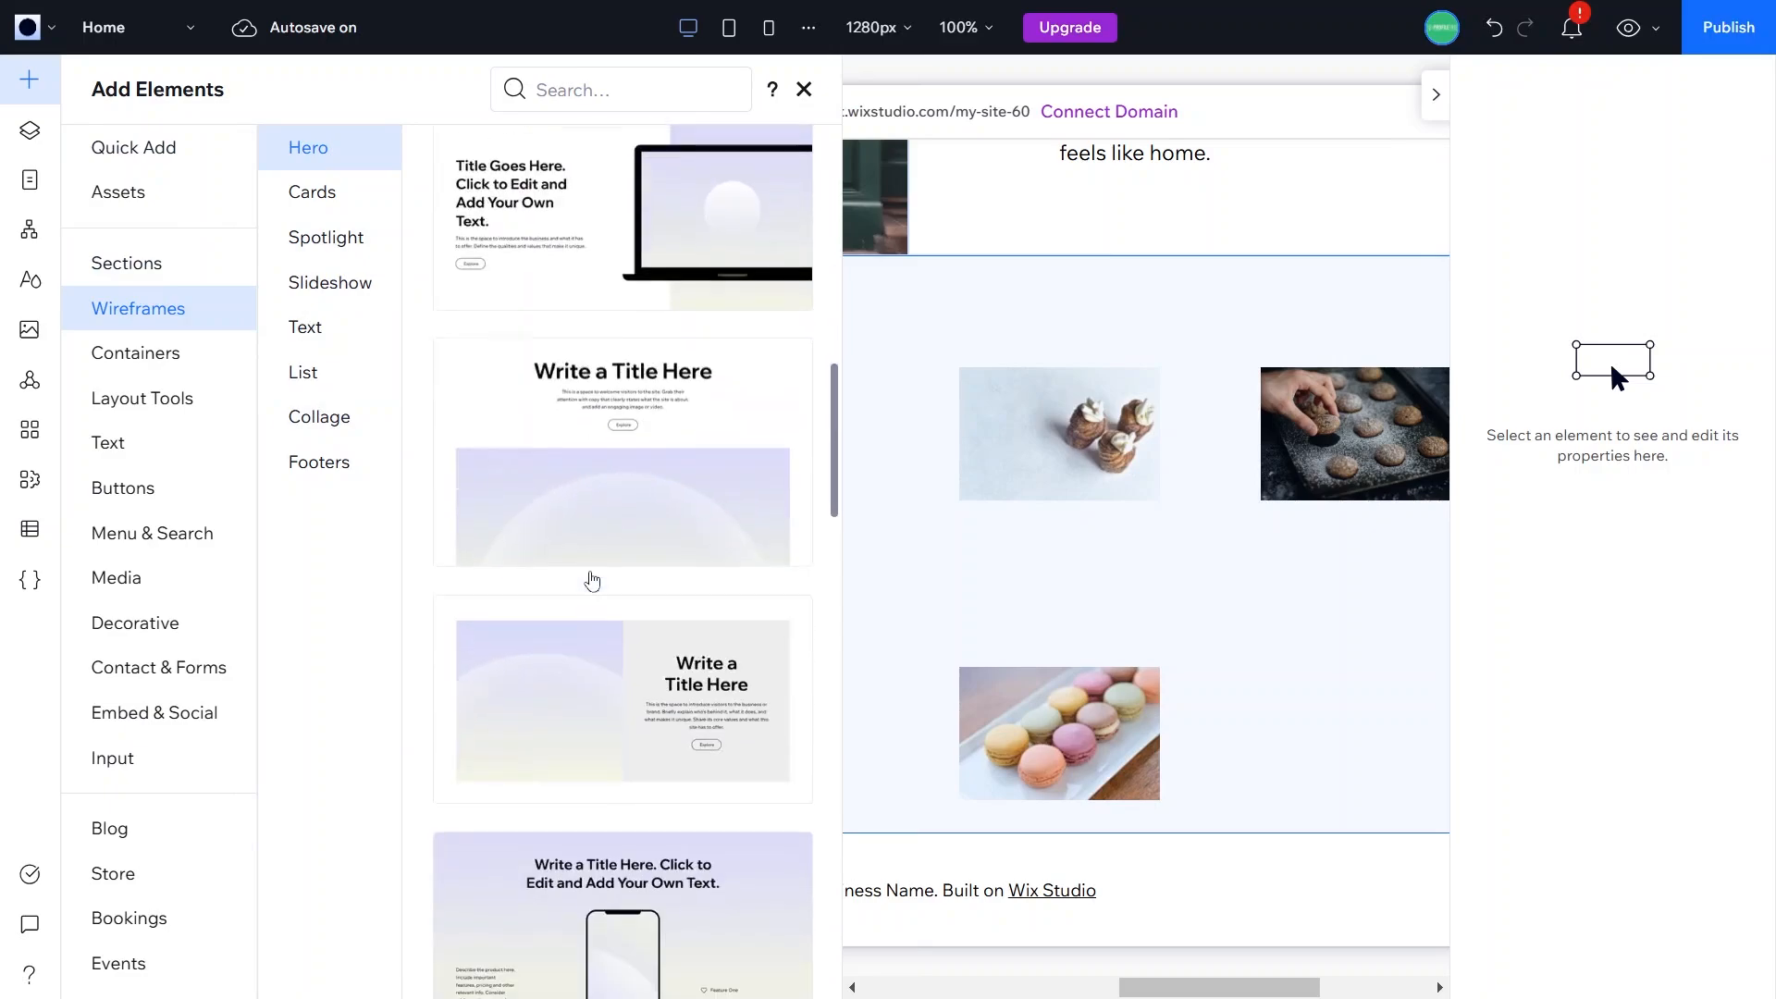
pyautogui.scroll(-3, 592, 581)
pyautogui.scroll(3, 591, 582)
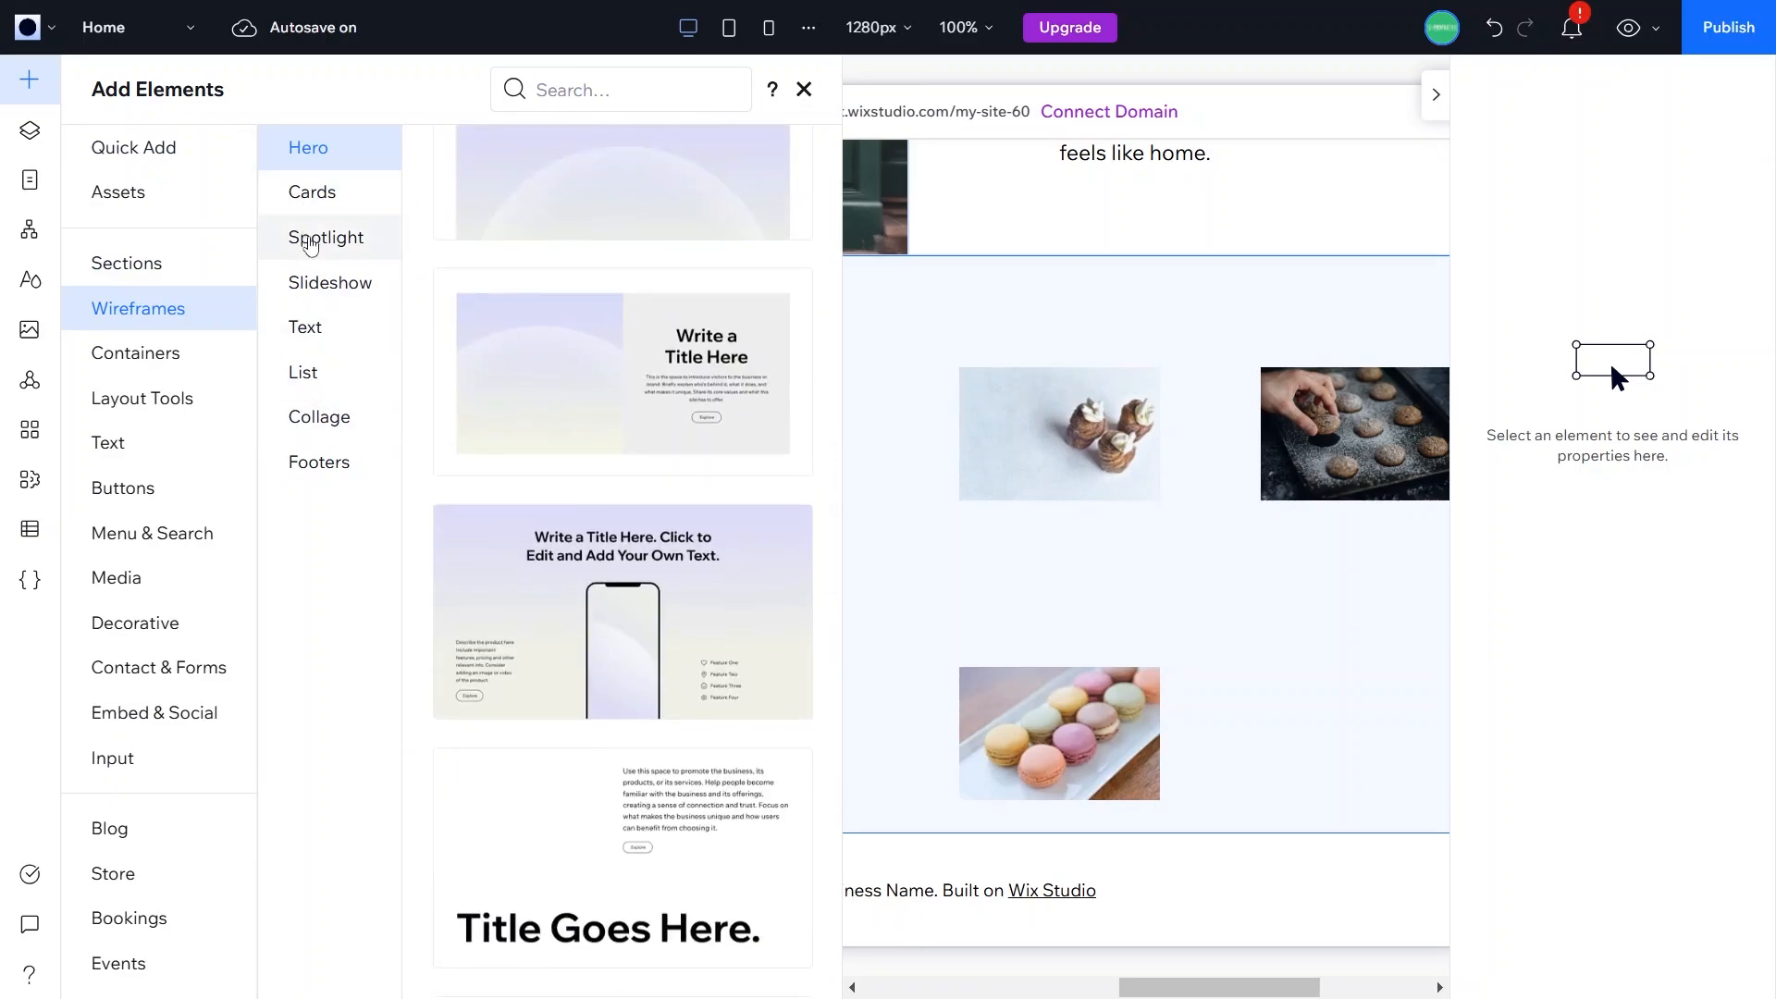
pyautogui.click(307, 241)
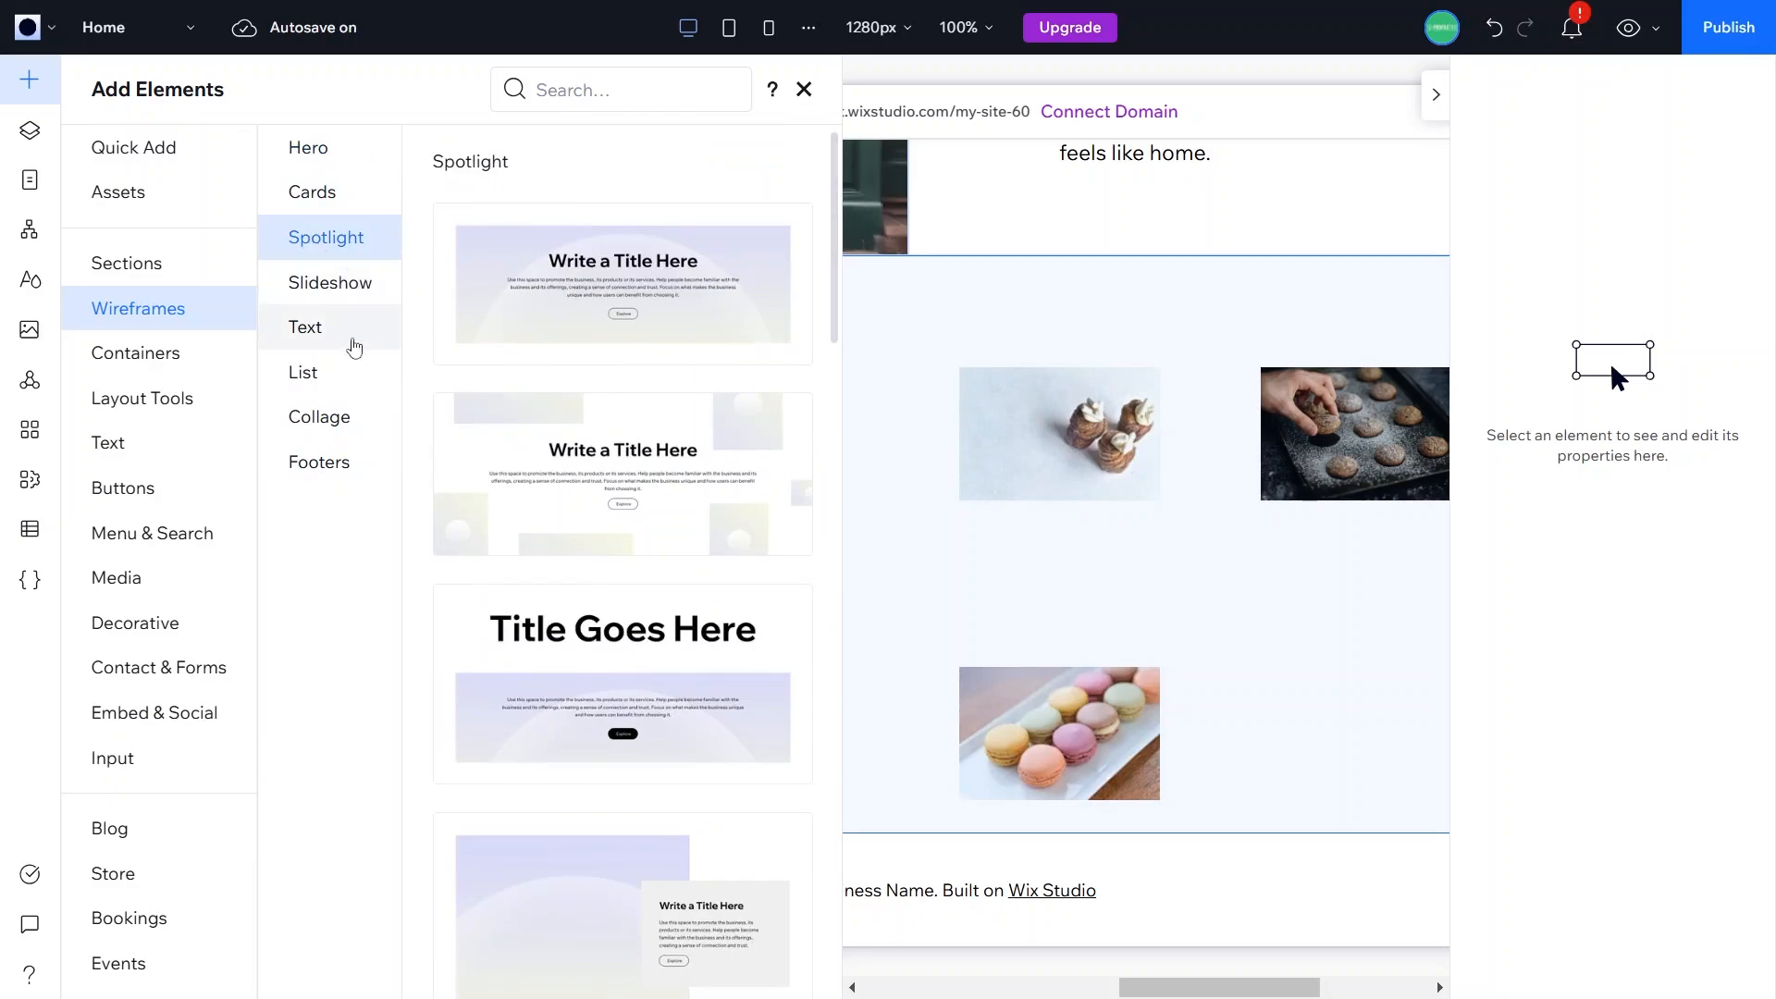
pyautogui.click(224, 361)
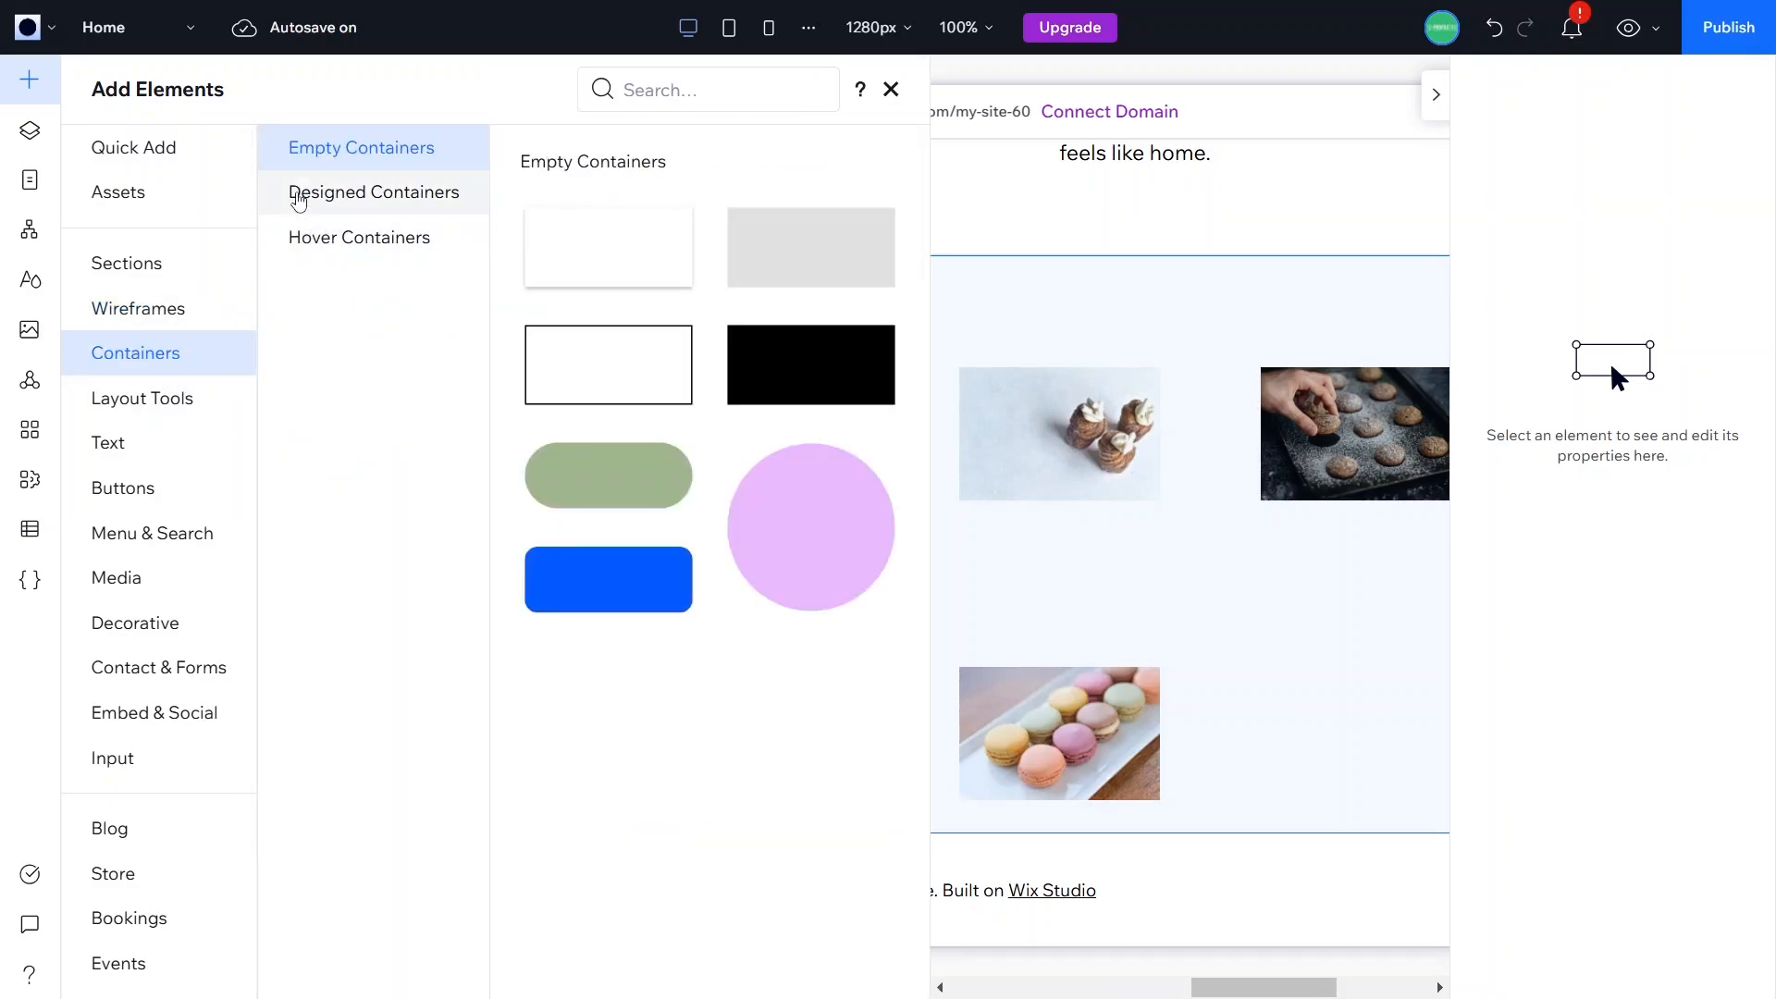
pyautogui.click(297, 190)
pyautogui.scroll(-5, 871, 651)
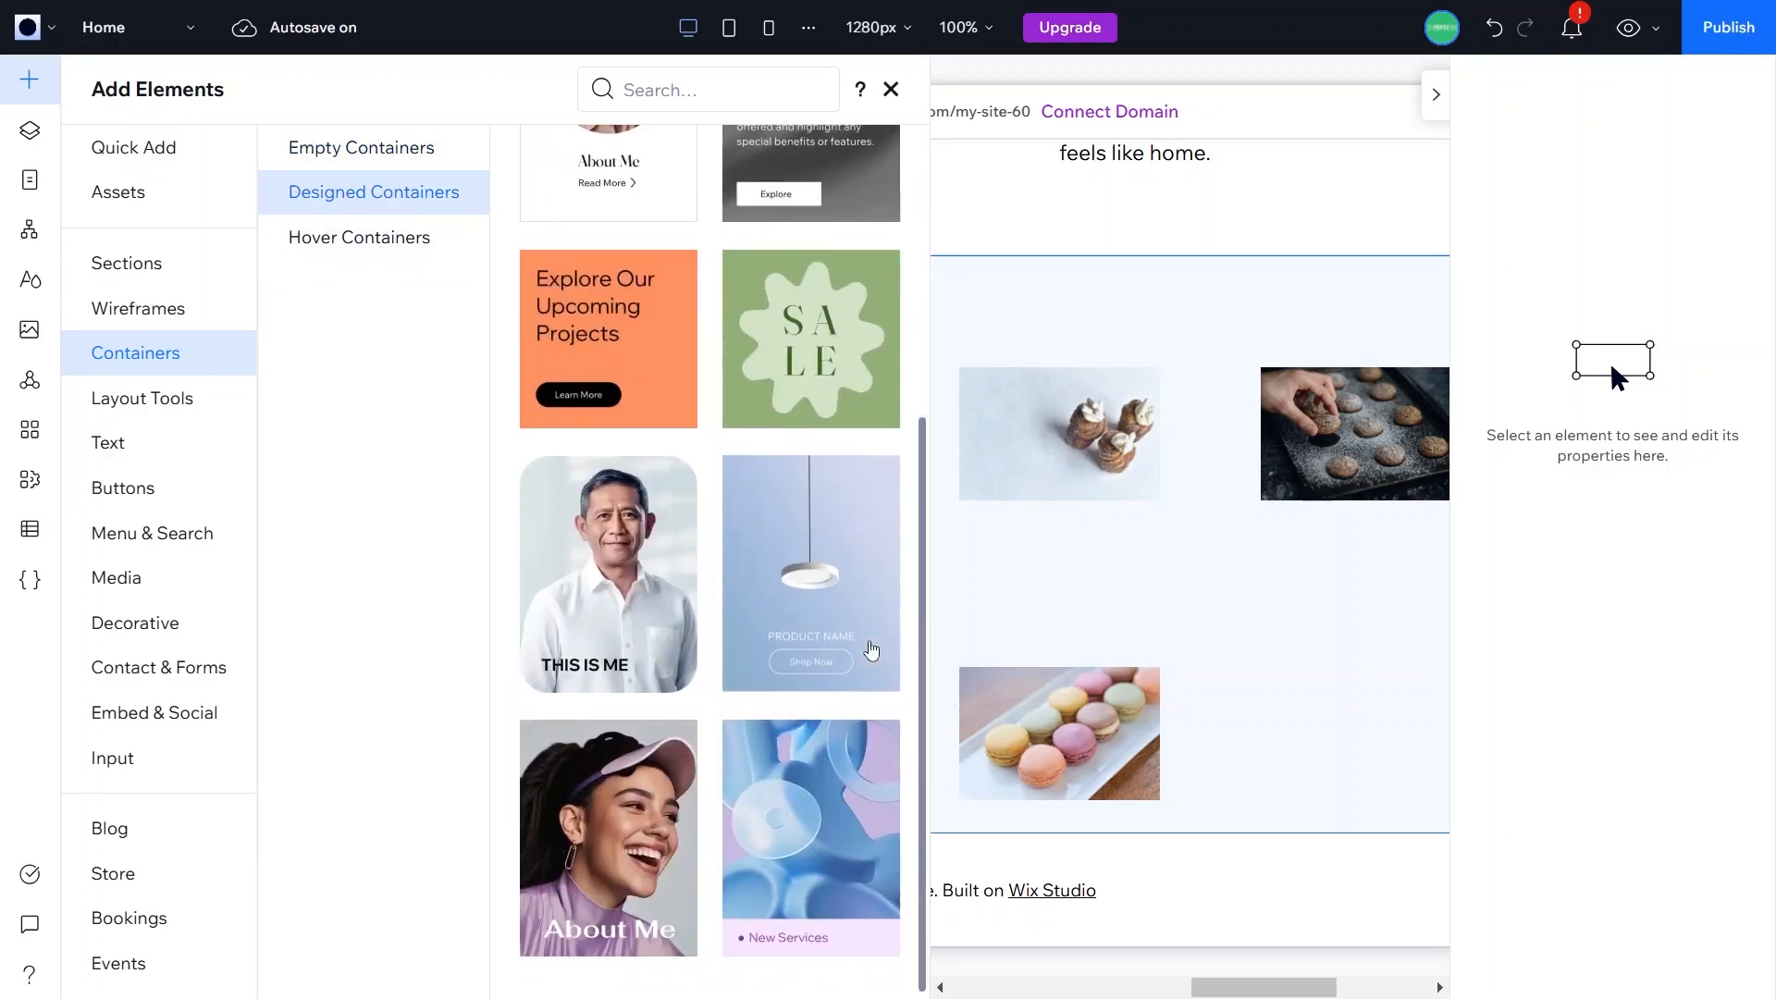
pyautogui.click(193, 668)
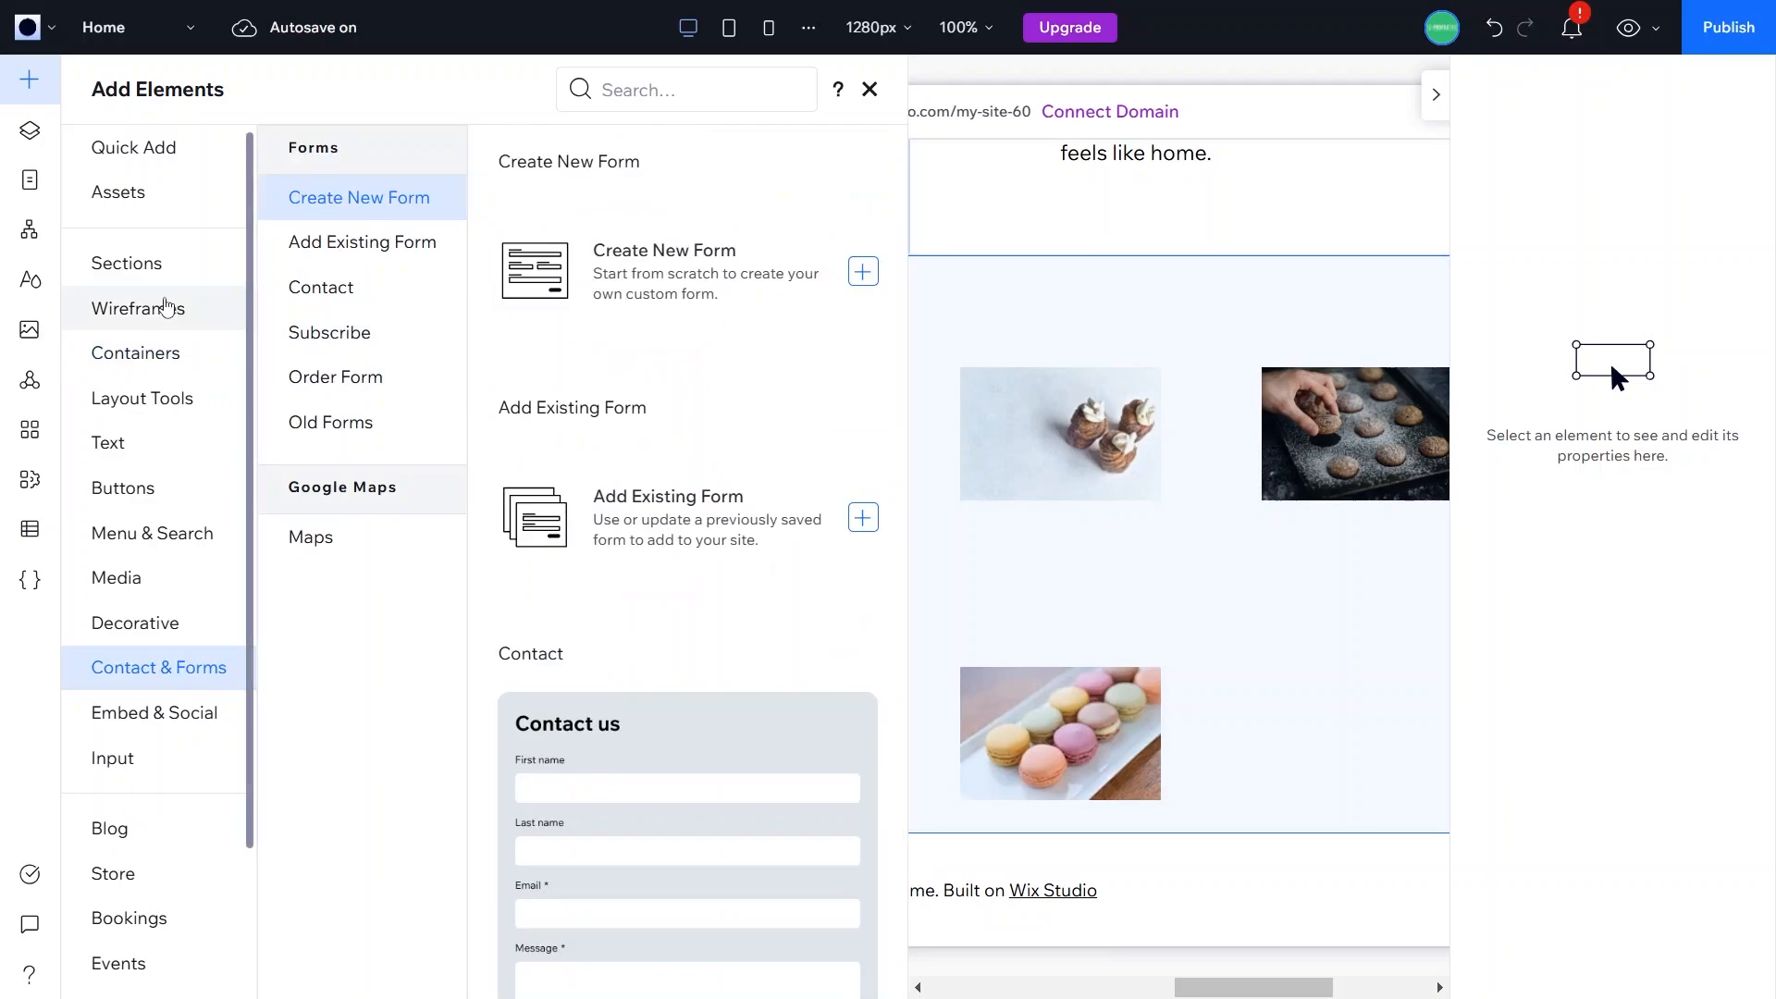
# Step: Add the Hero wireframe with an image beside a grey "Write a Title Here" text block as a new section beneath the gallery
pyautogui.click(155, 309)
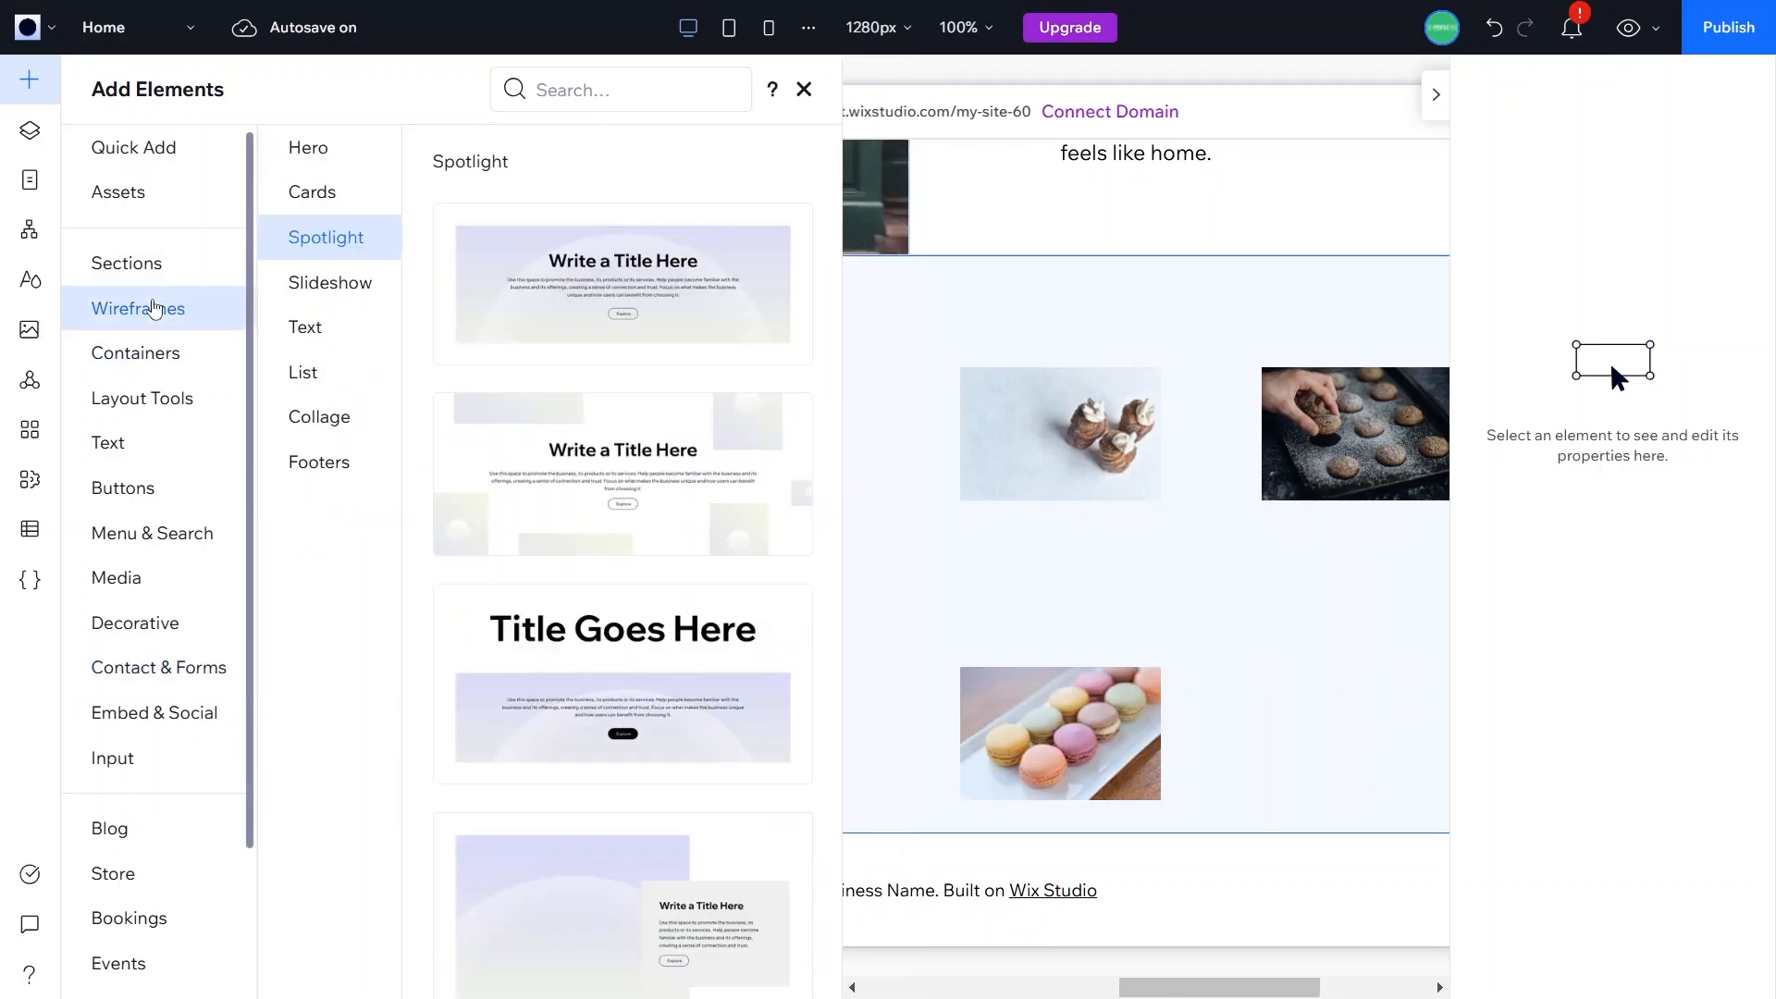
pyautogui.click(333, 154)
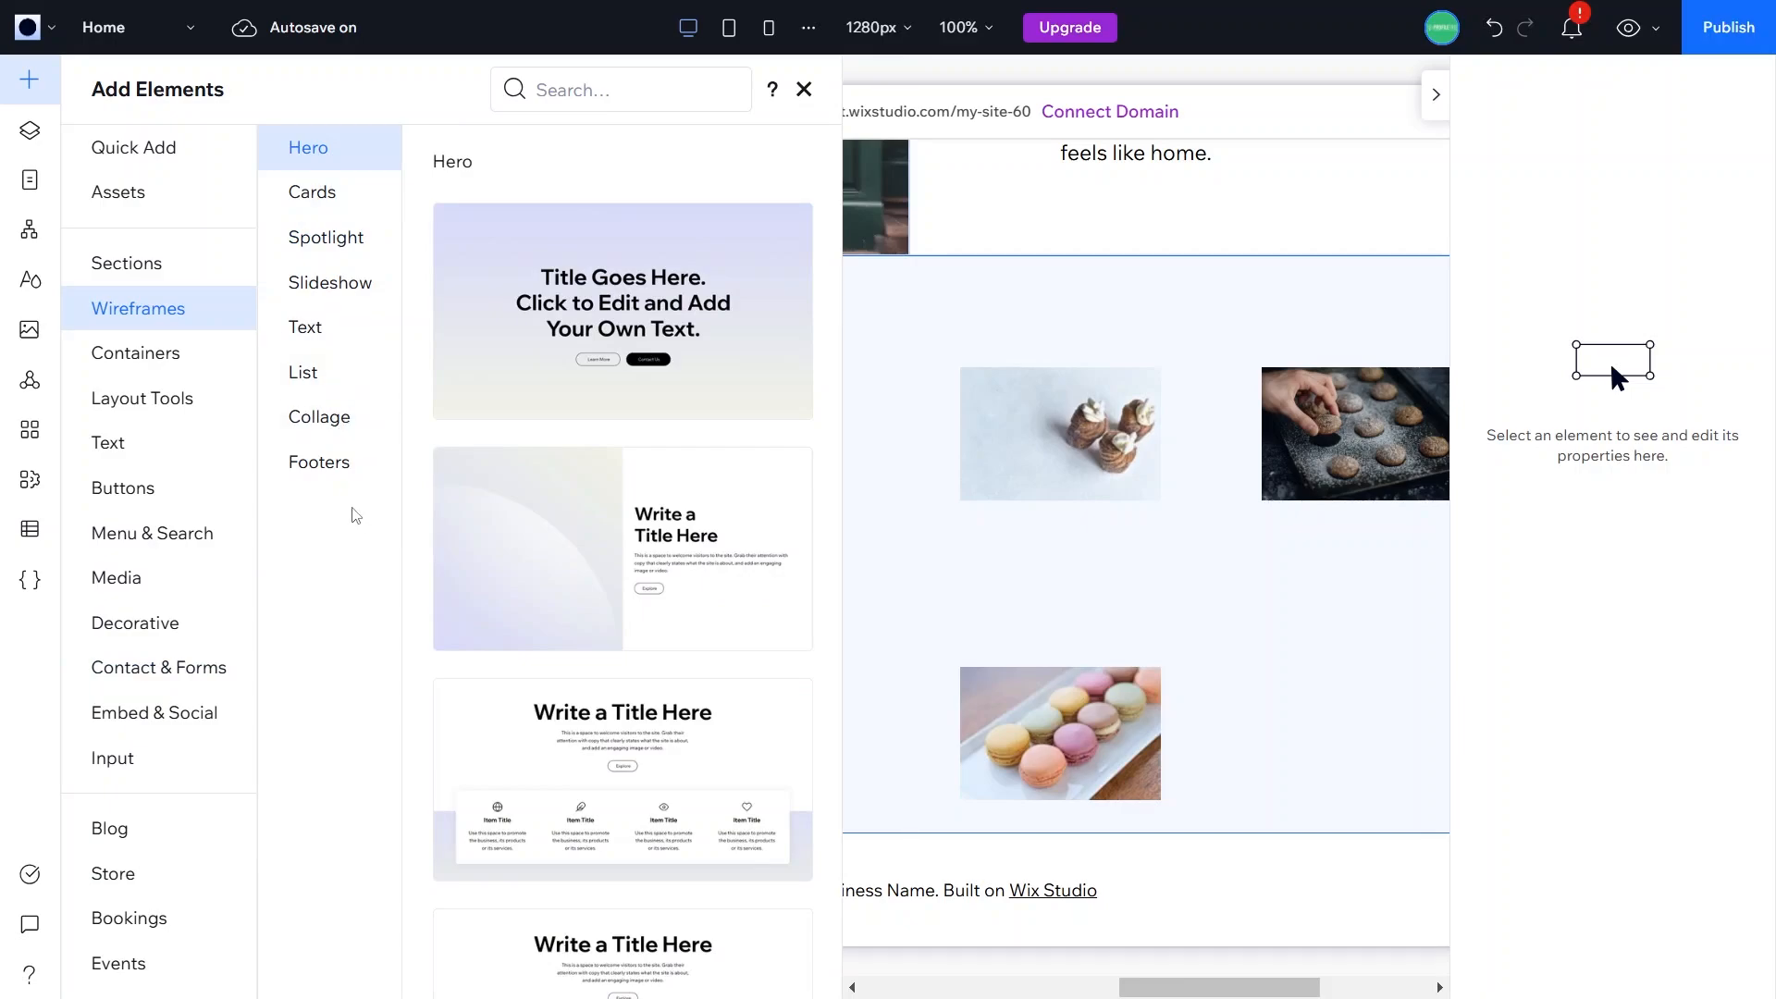
pyautogui.scroll(-4, 618, 444)
pyautogui.scroll(-3, 618, 444)
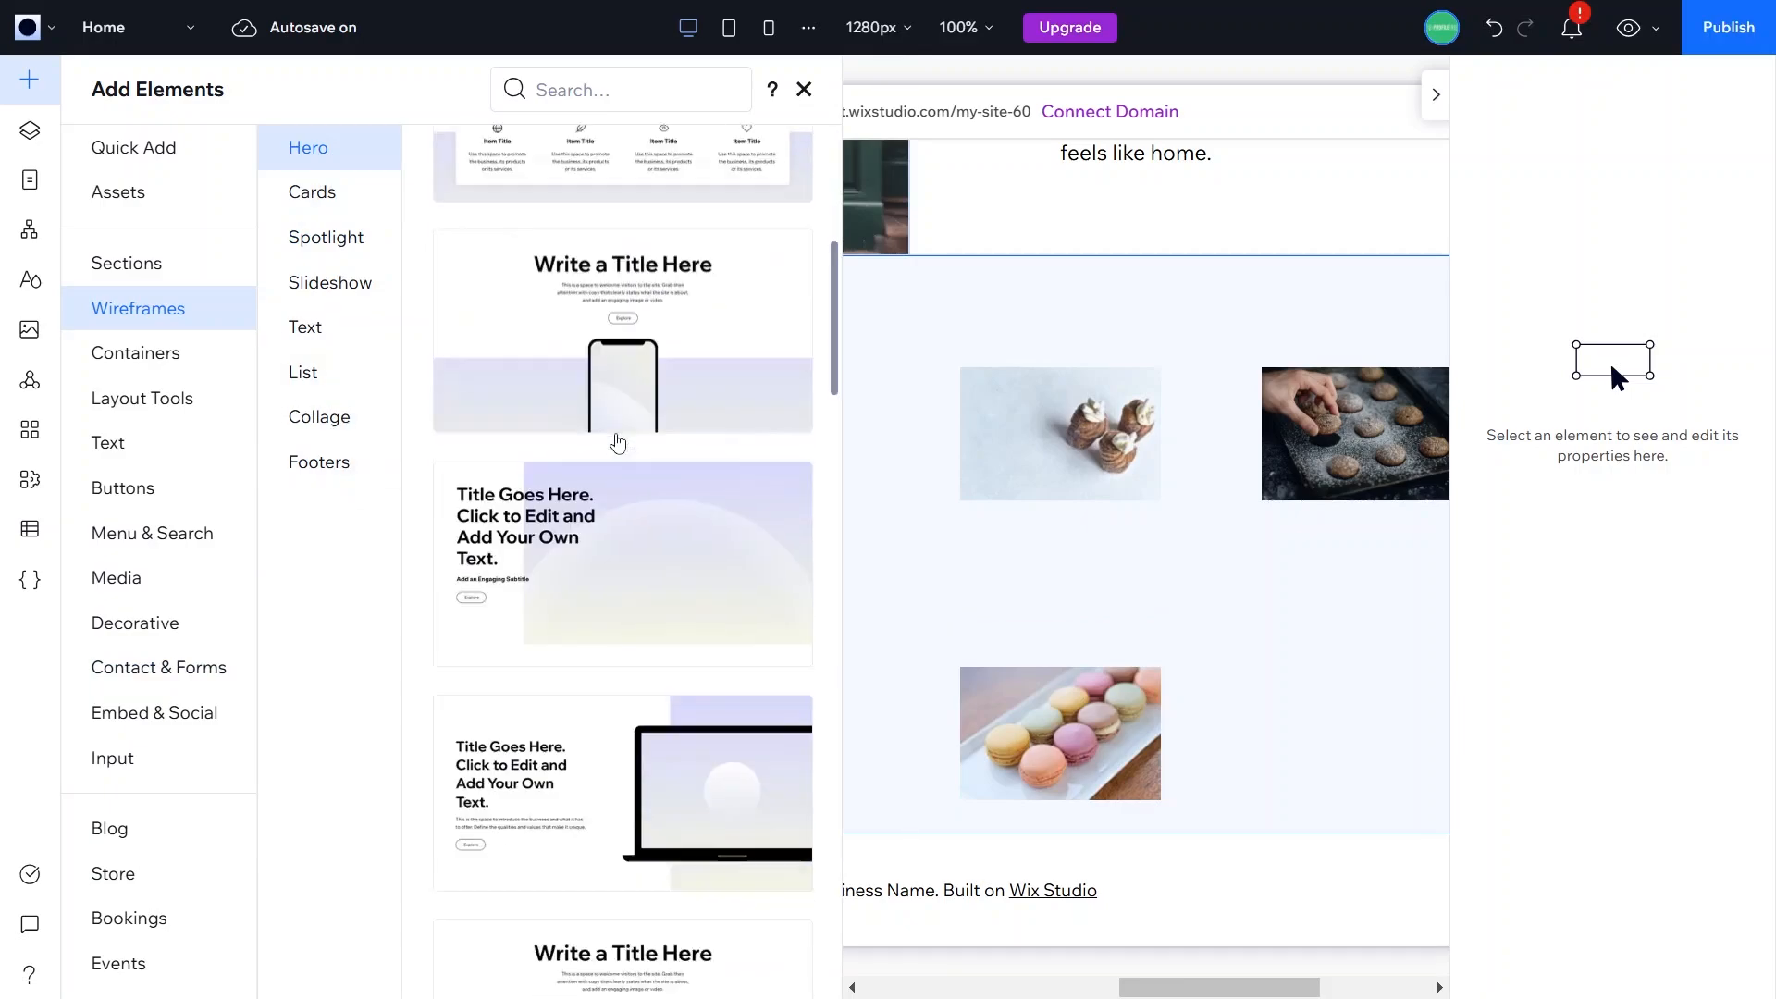
pyautogui.scroll(-6, 555, 500)
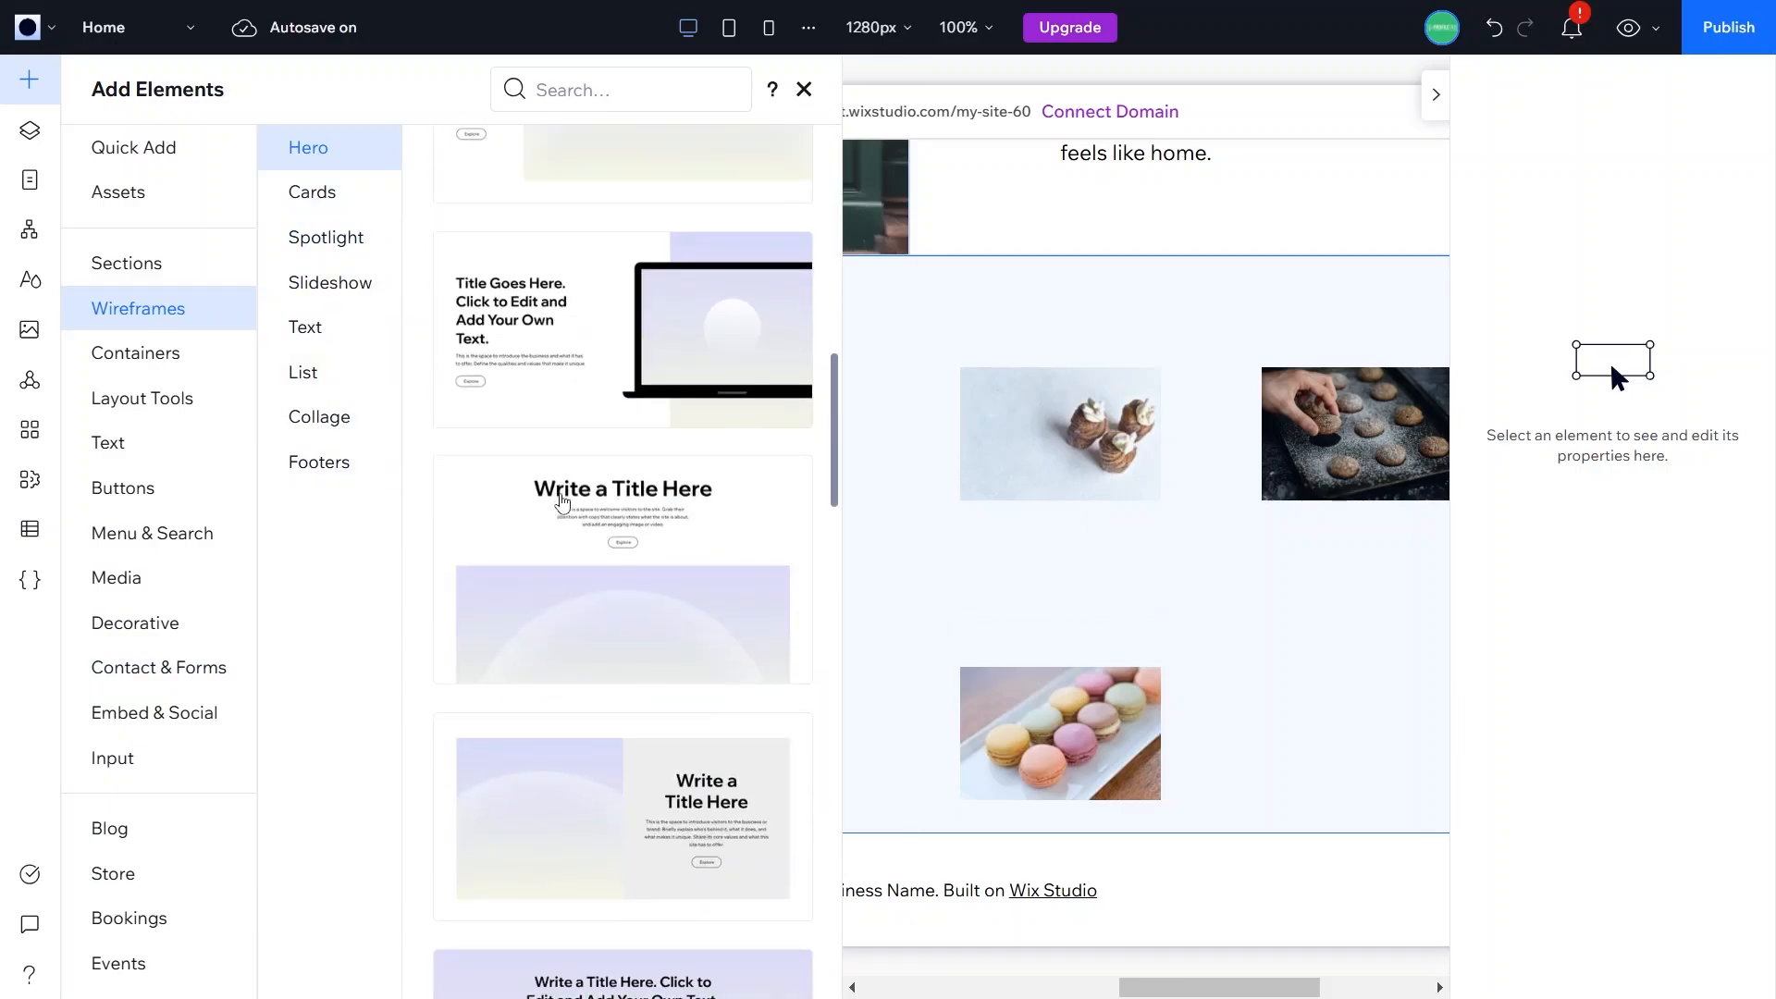
pyautogui.click(522, 596)
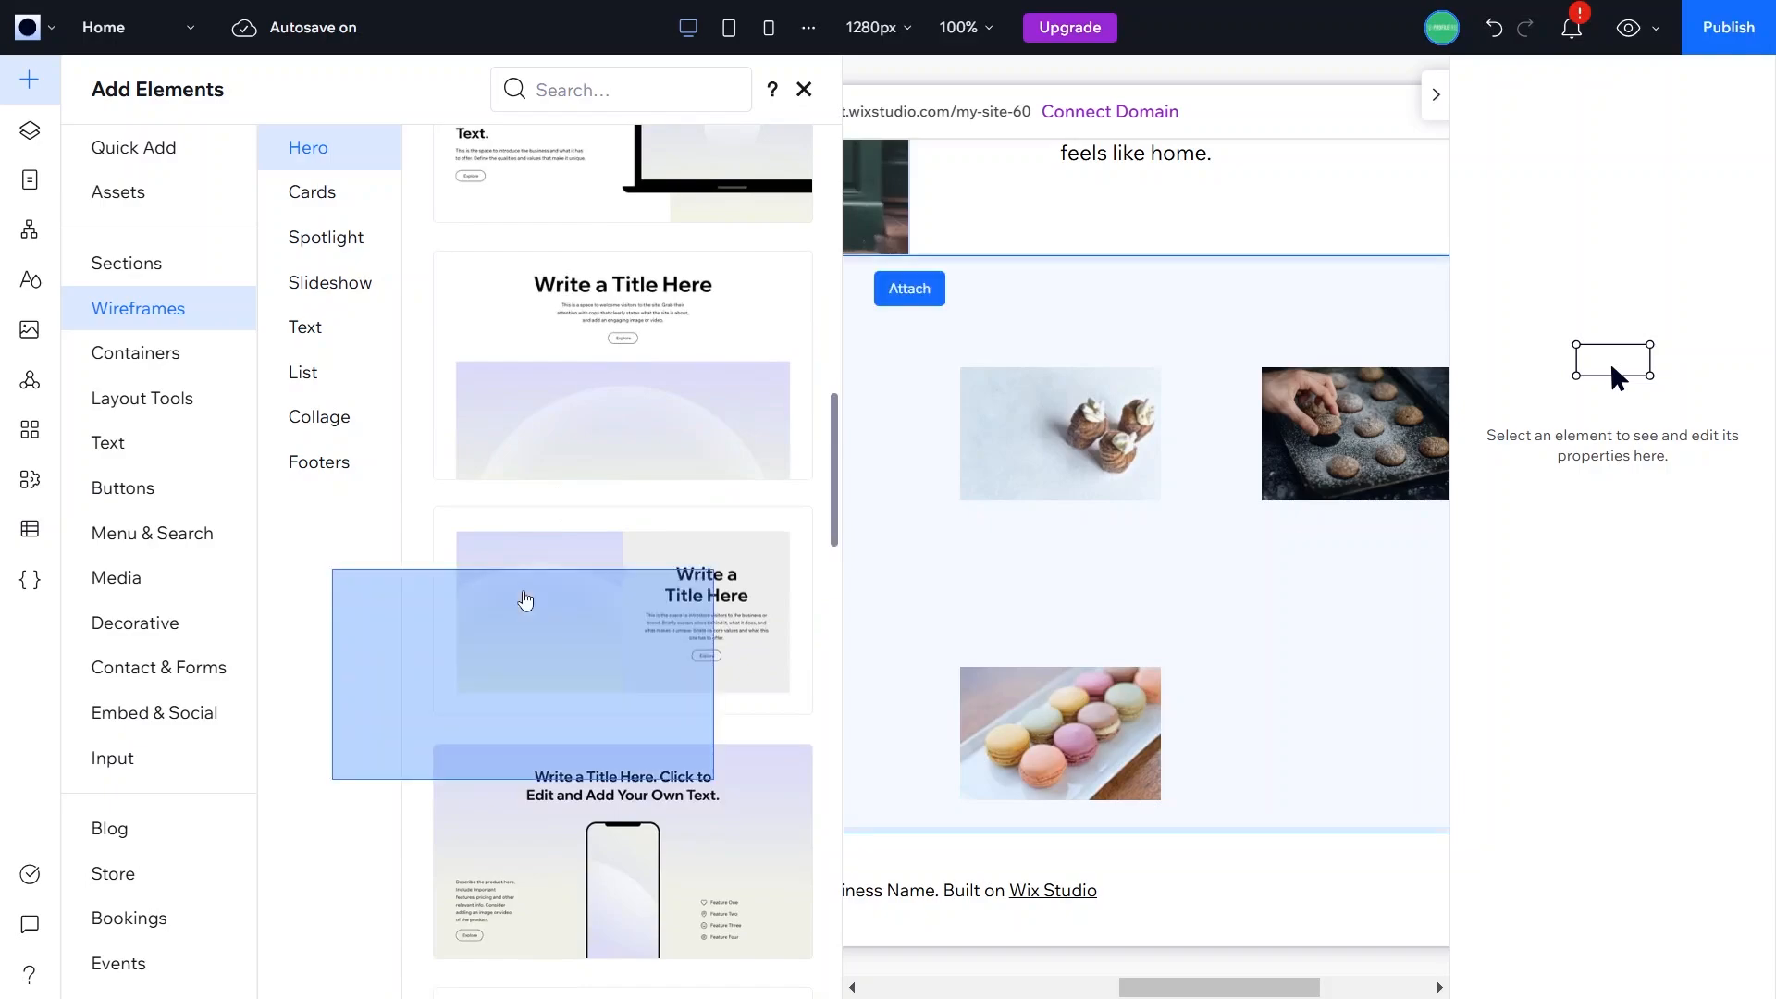
pyautogui.scroll(-3, 523, 602)
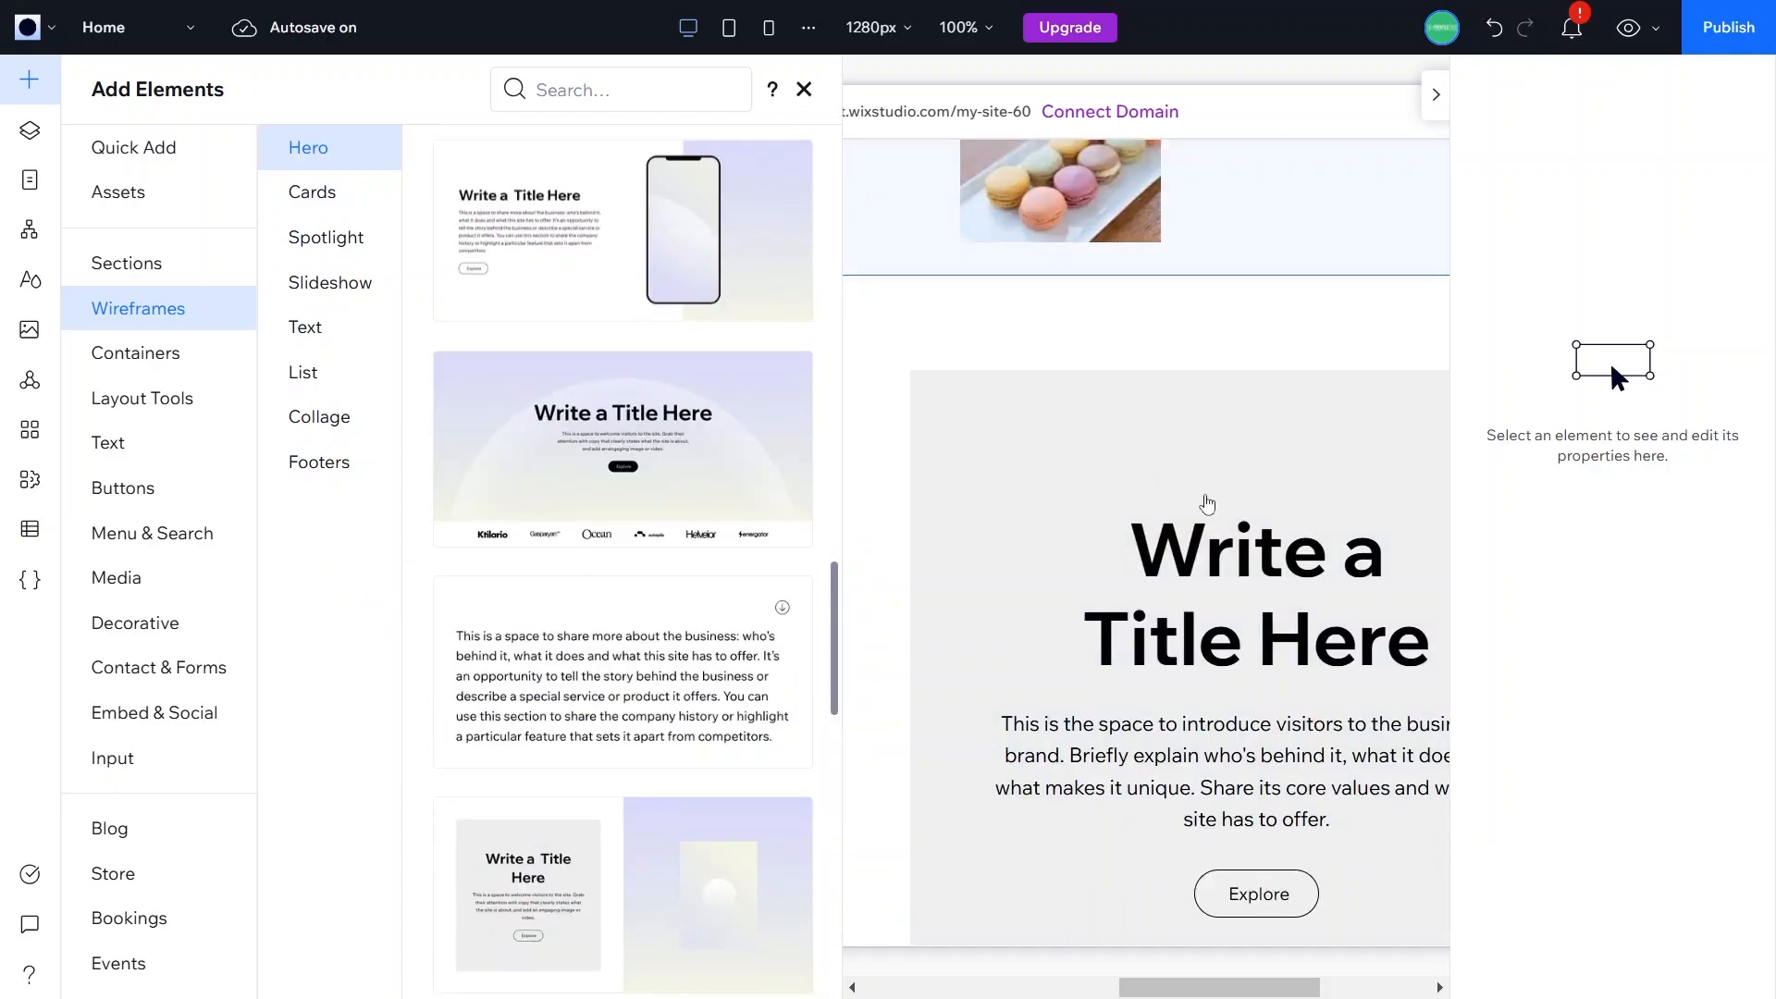
pyautogui.click(525, 601)
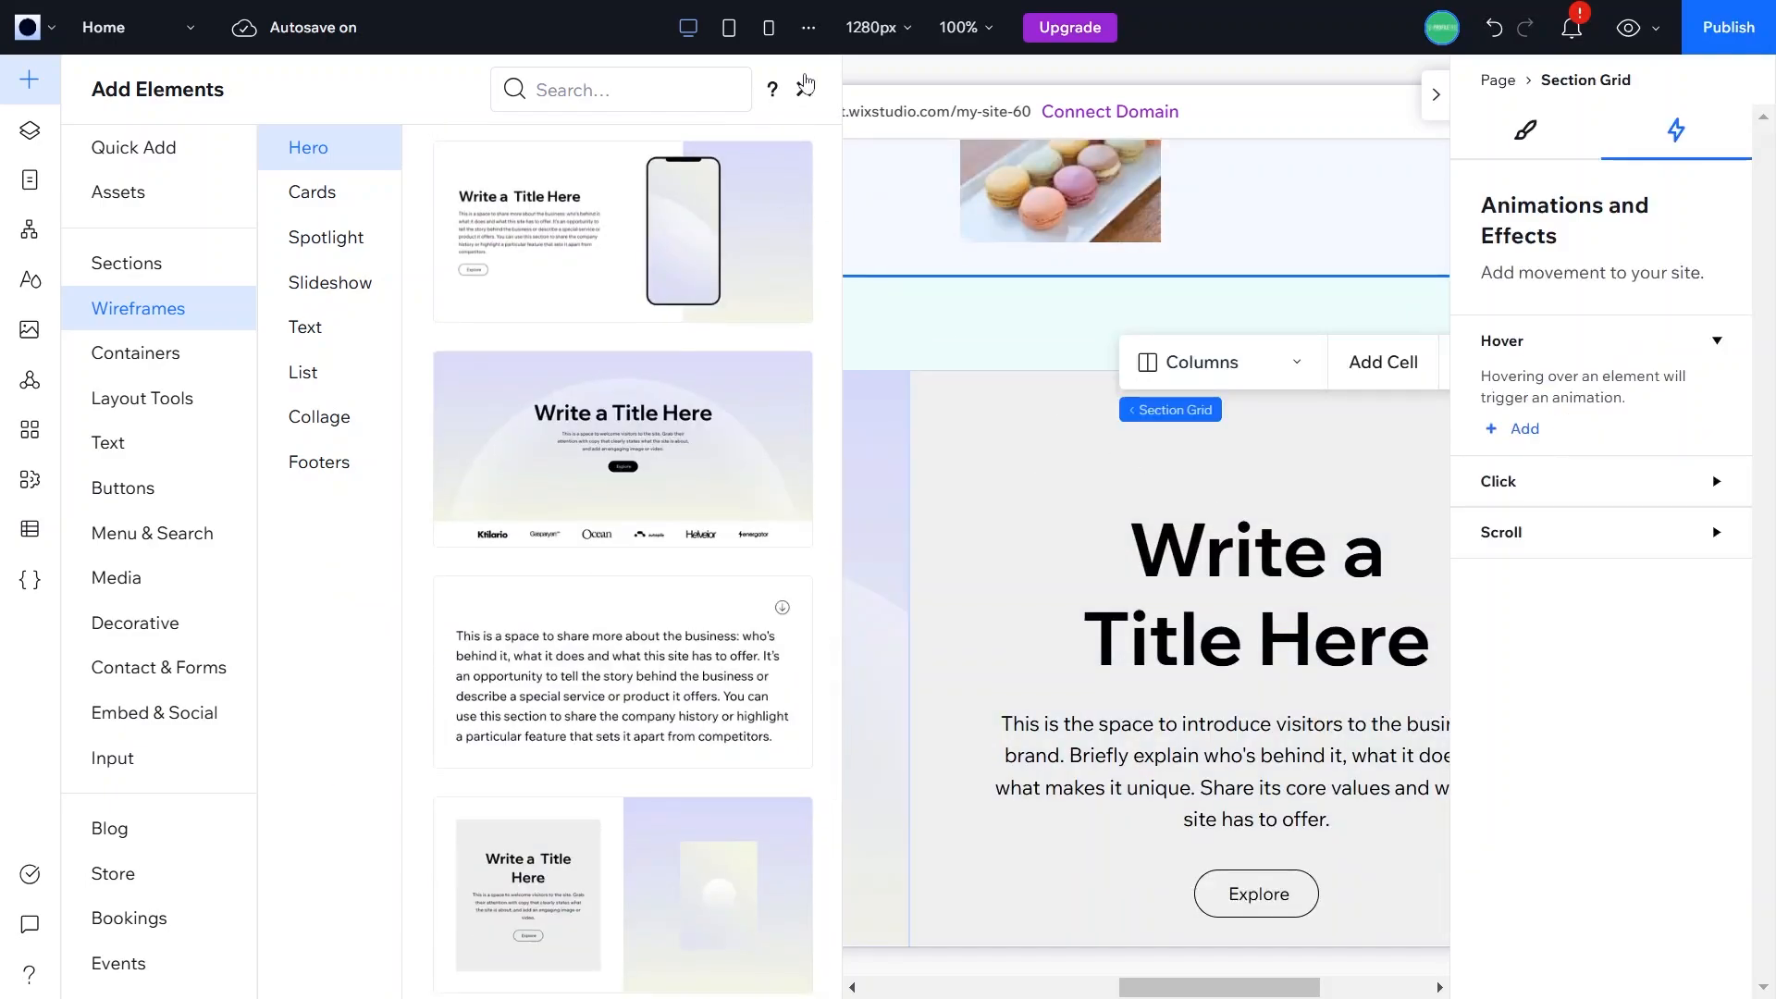
pyautogui.click(804, 86)
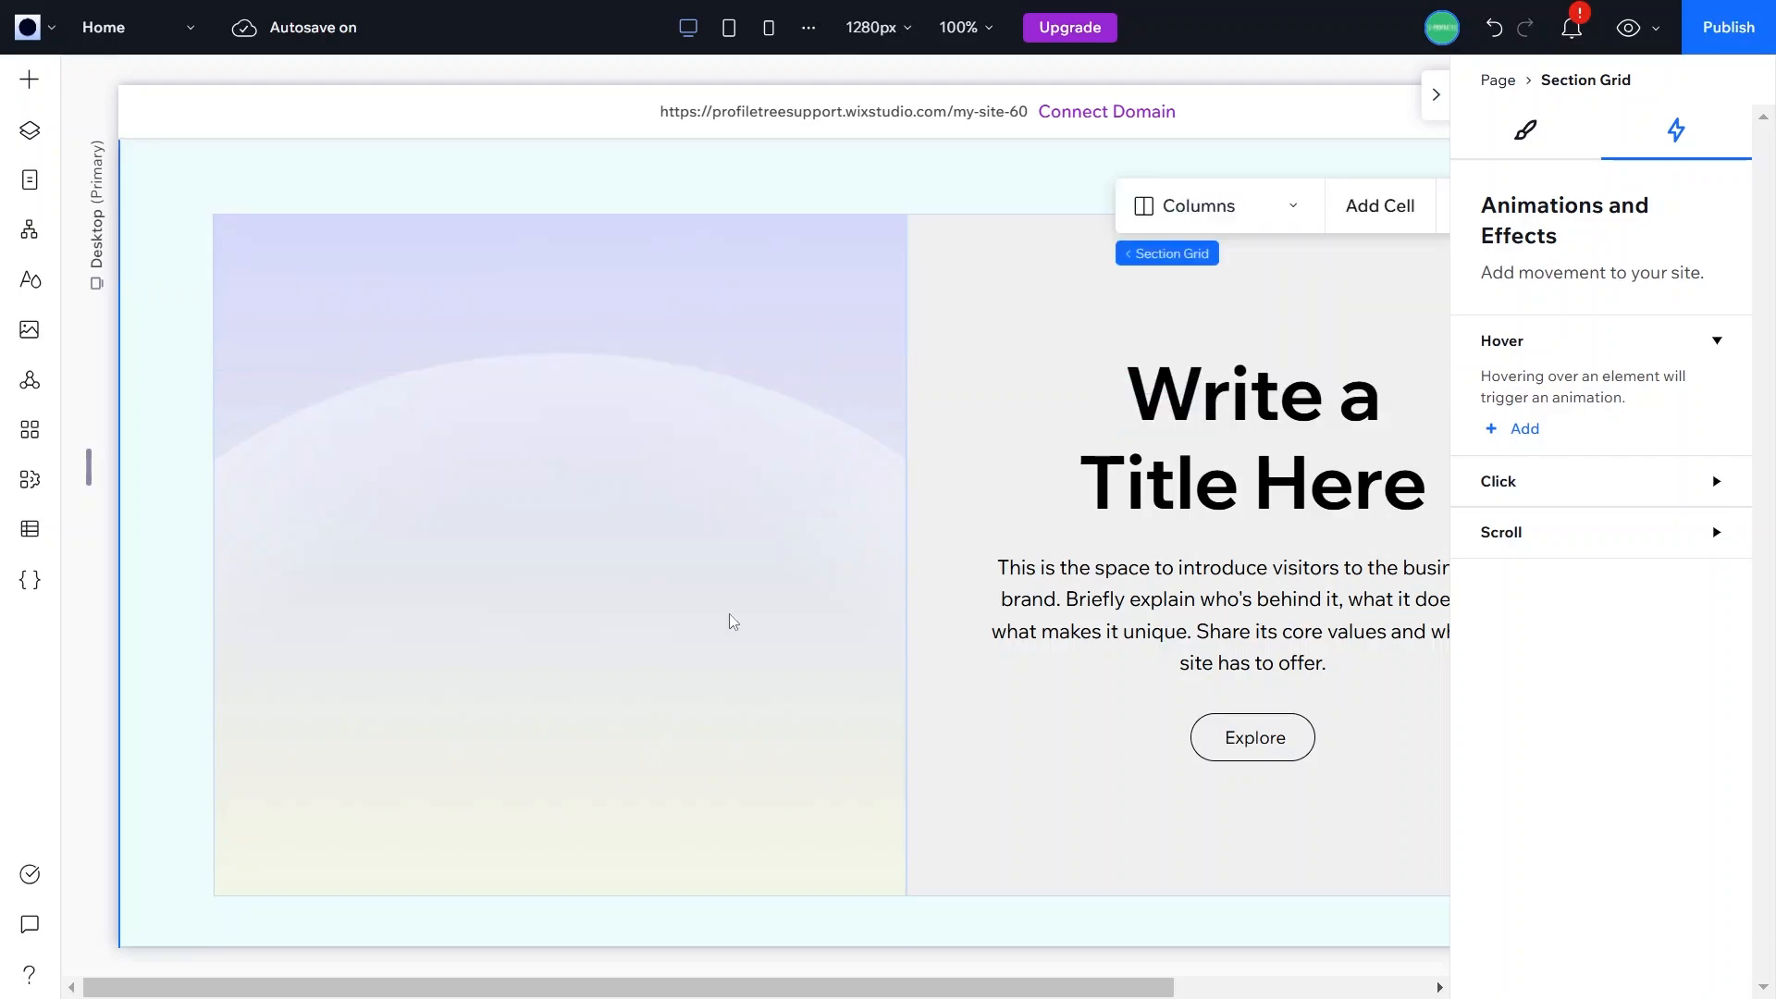
pyautogui.scroll(2, 733, 621)
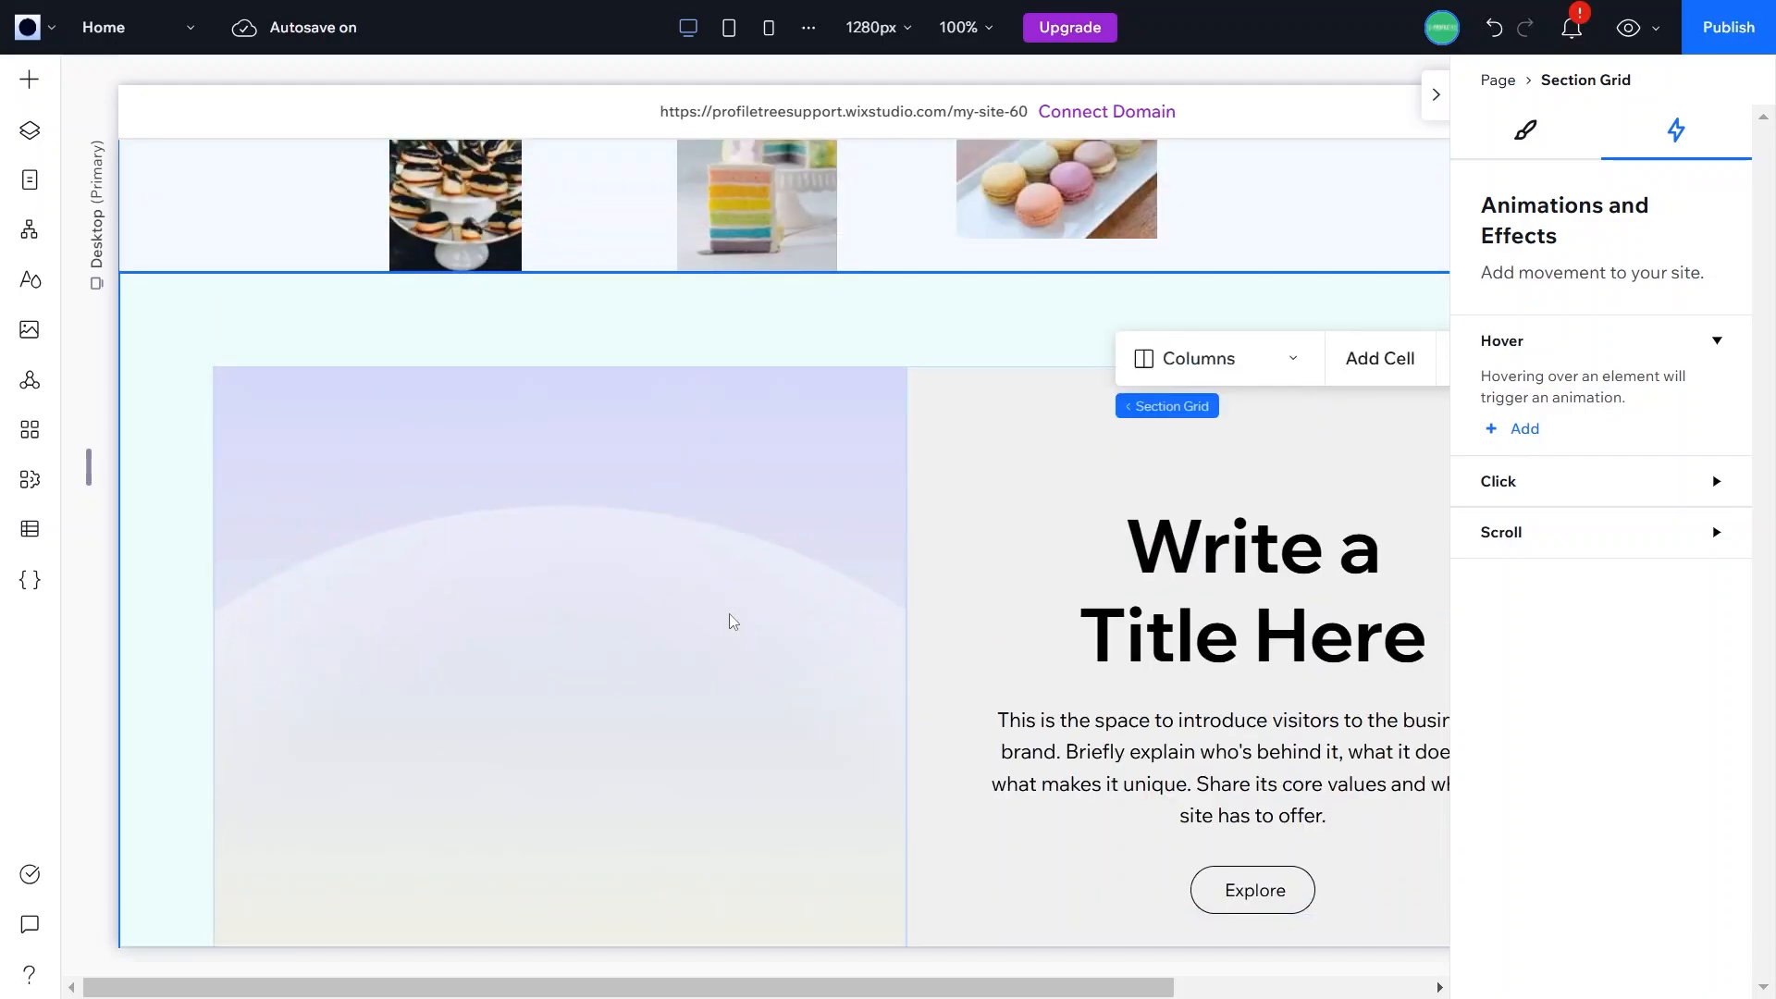
# Step: Add the grey-background "Contact us" form with name, email and message fields to the new section and place it over the placeholder image
pyautogui.click(731, 619)
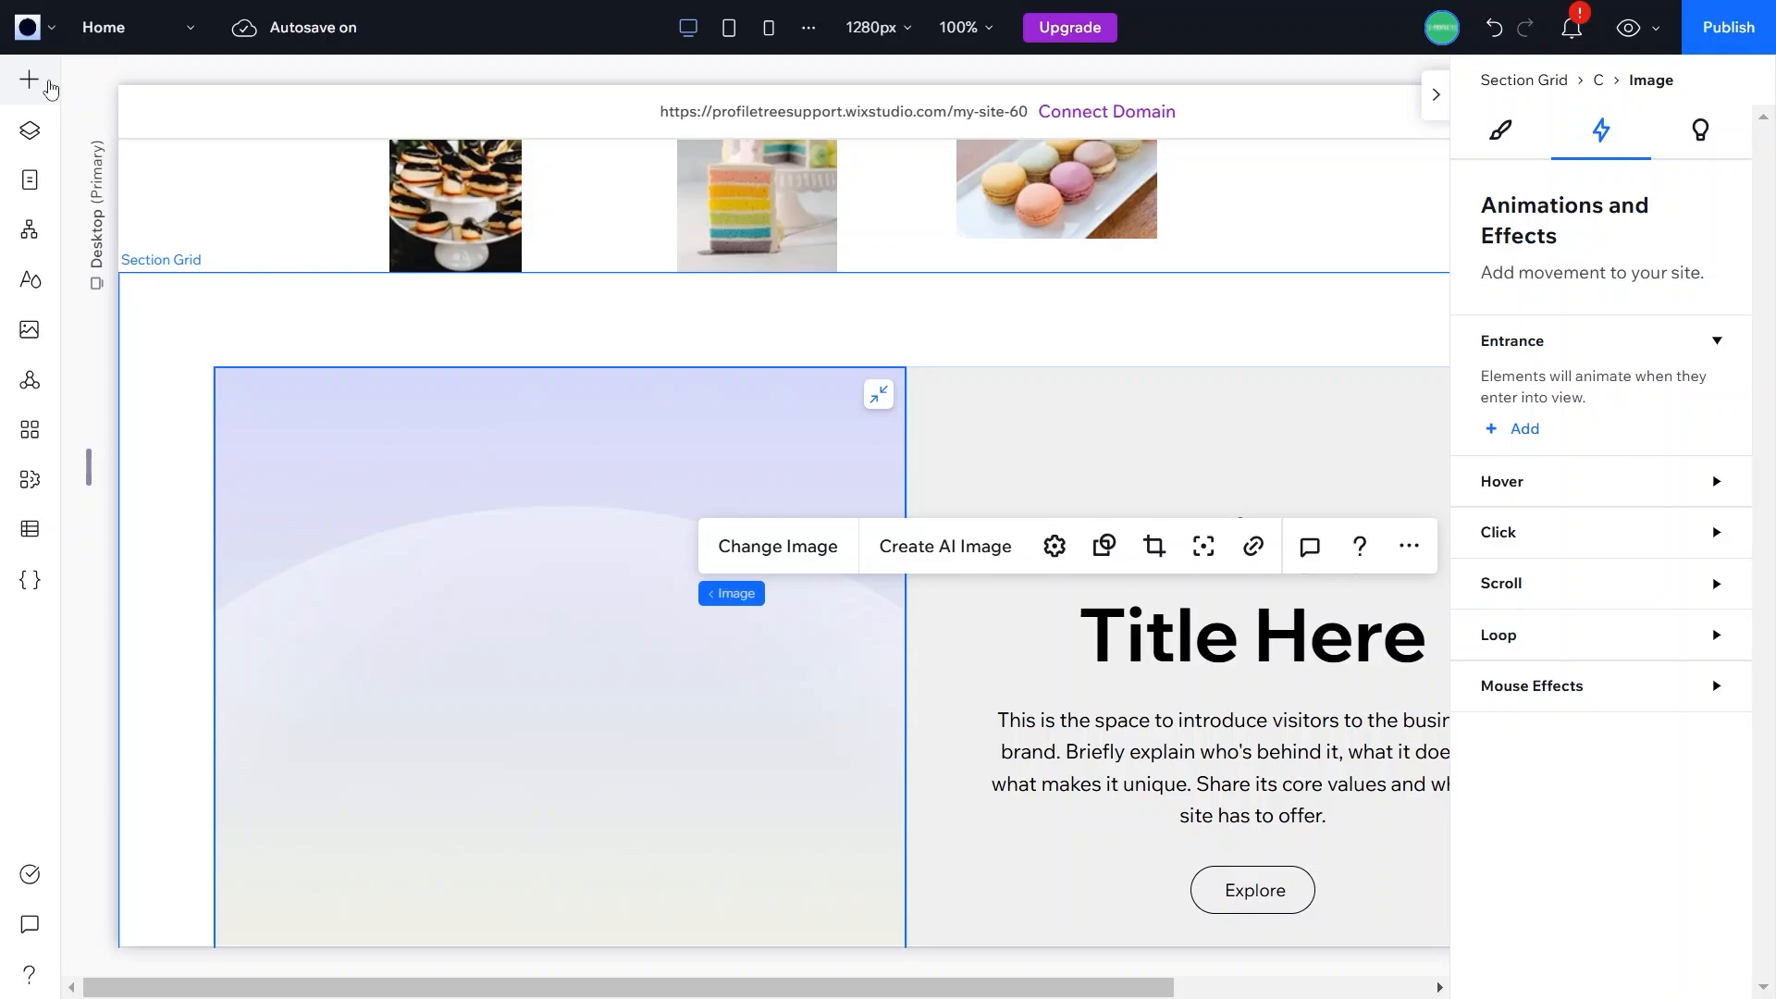
pyautogui.click(46, 87)
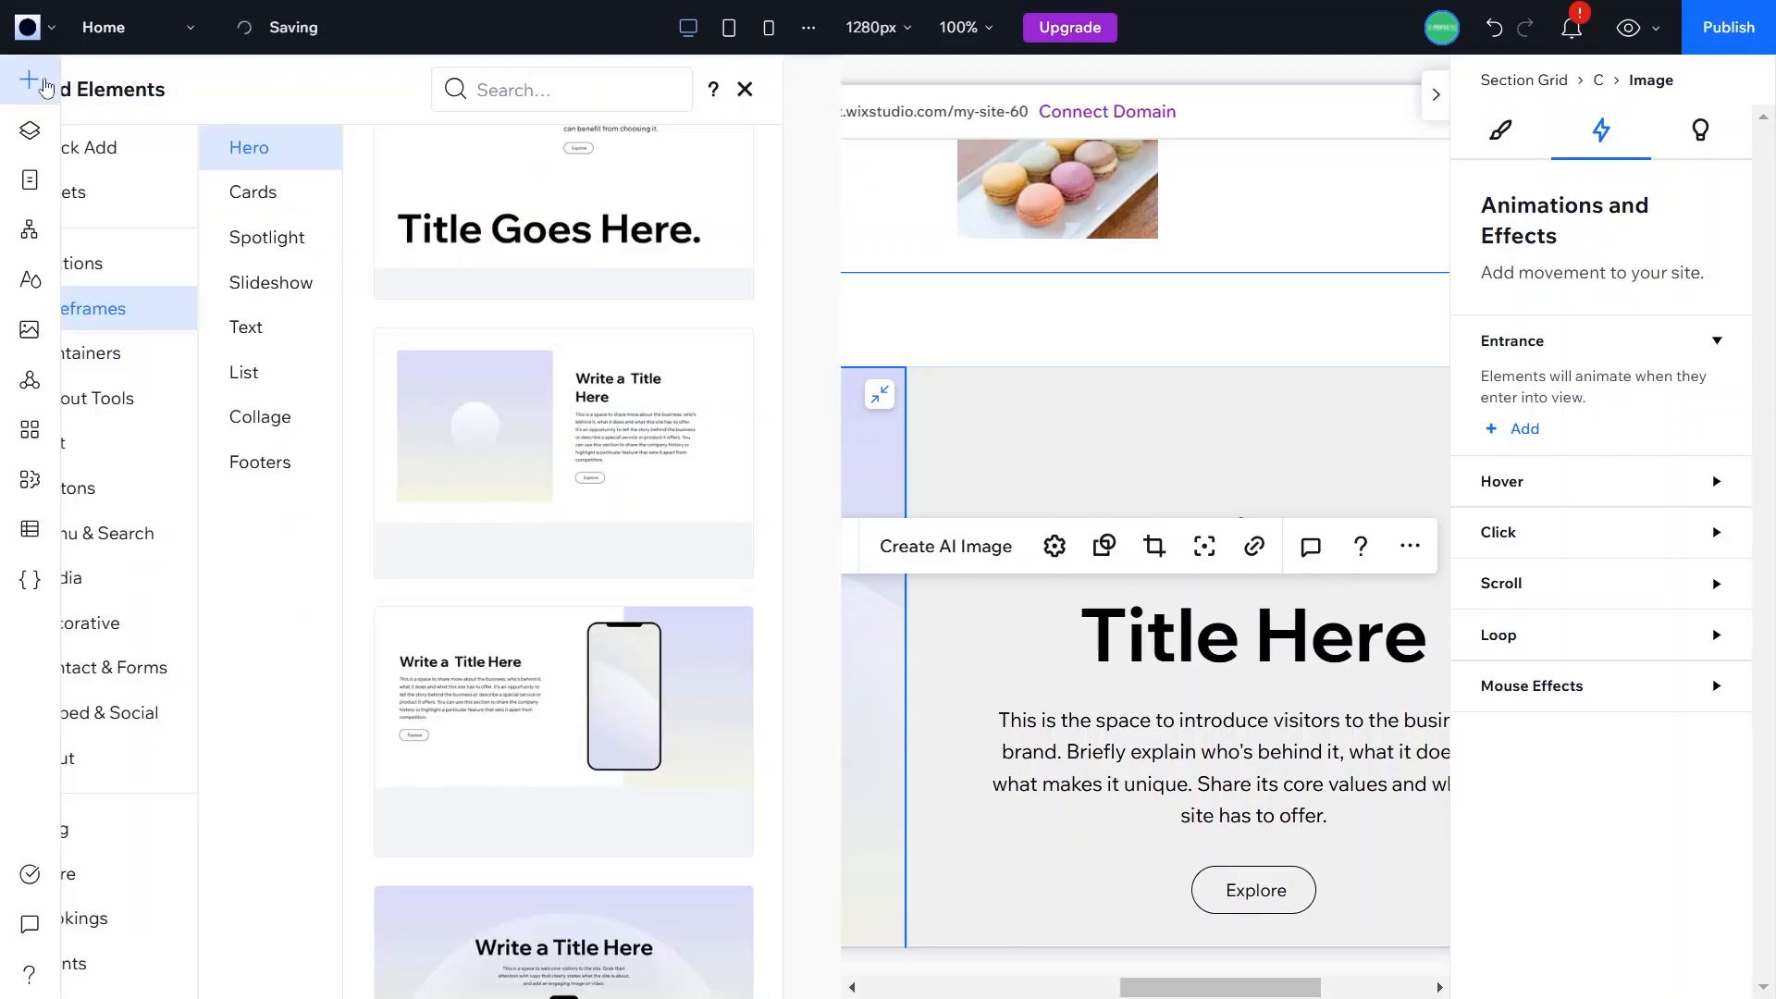
pyautogui.click(41, 85)
pyautogui.click(41, 79)
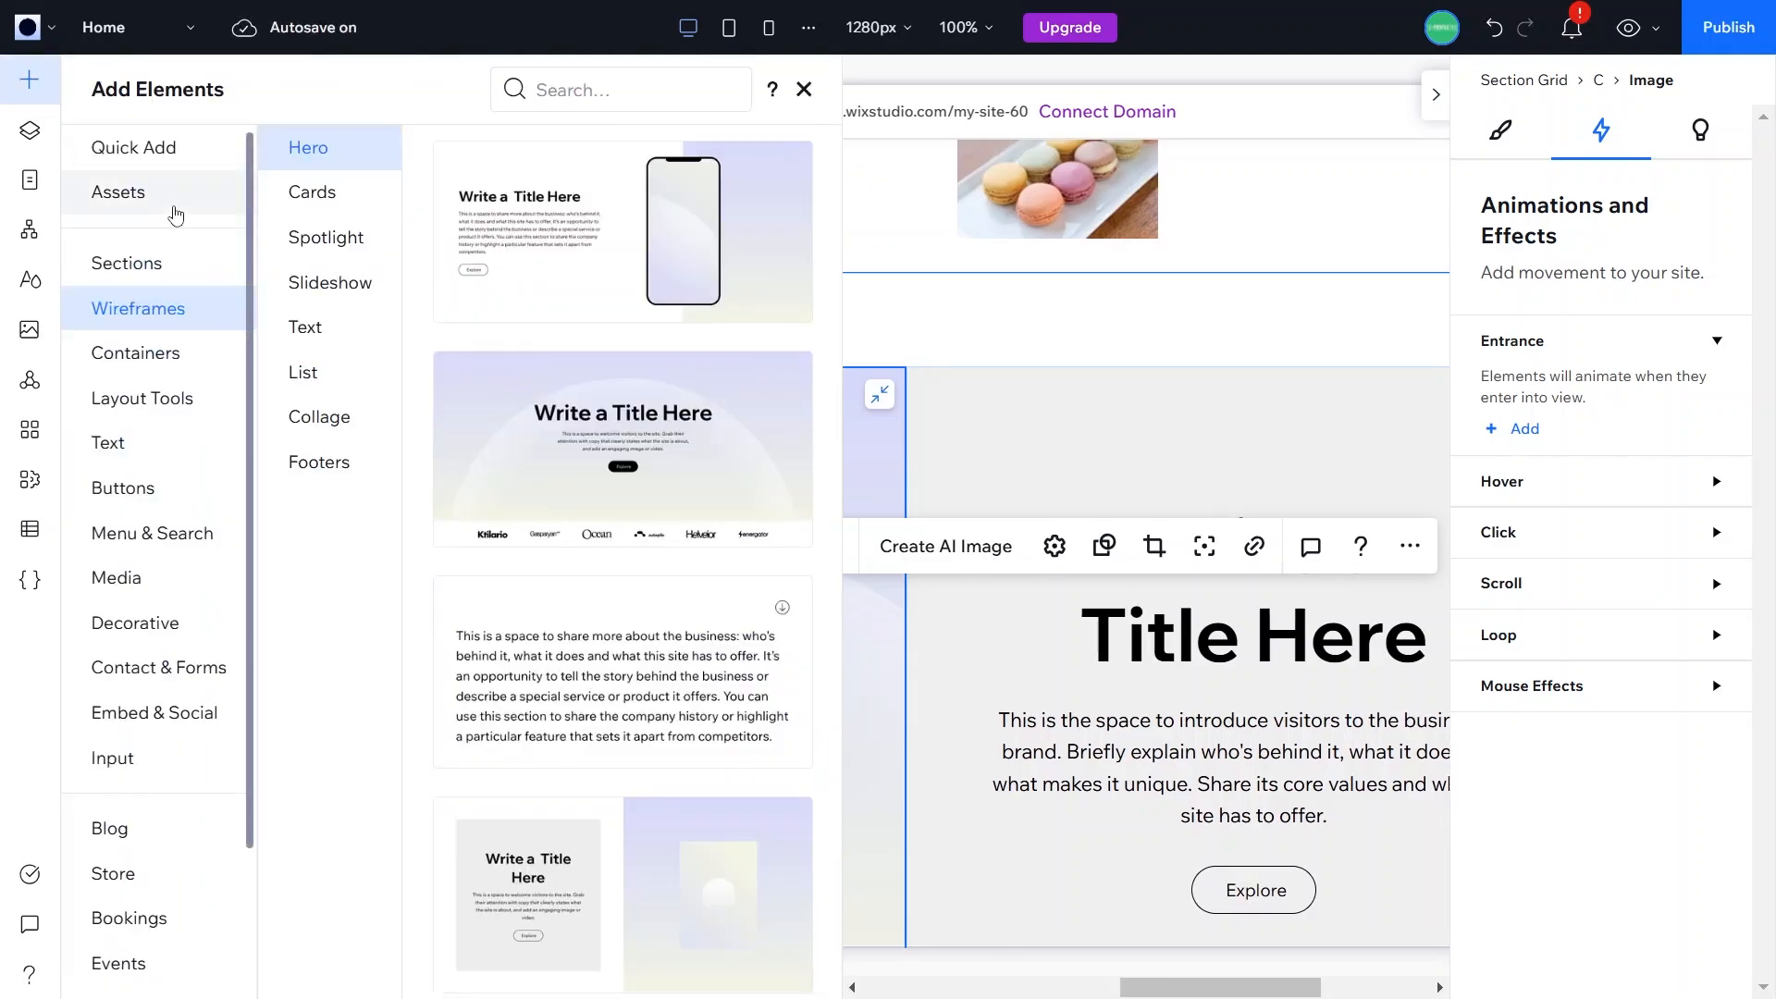
pyautogui.click(148, 667)
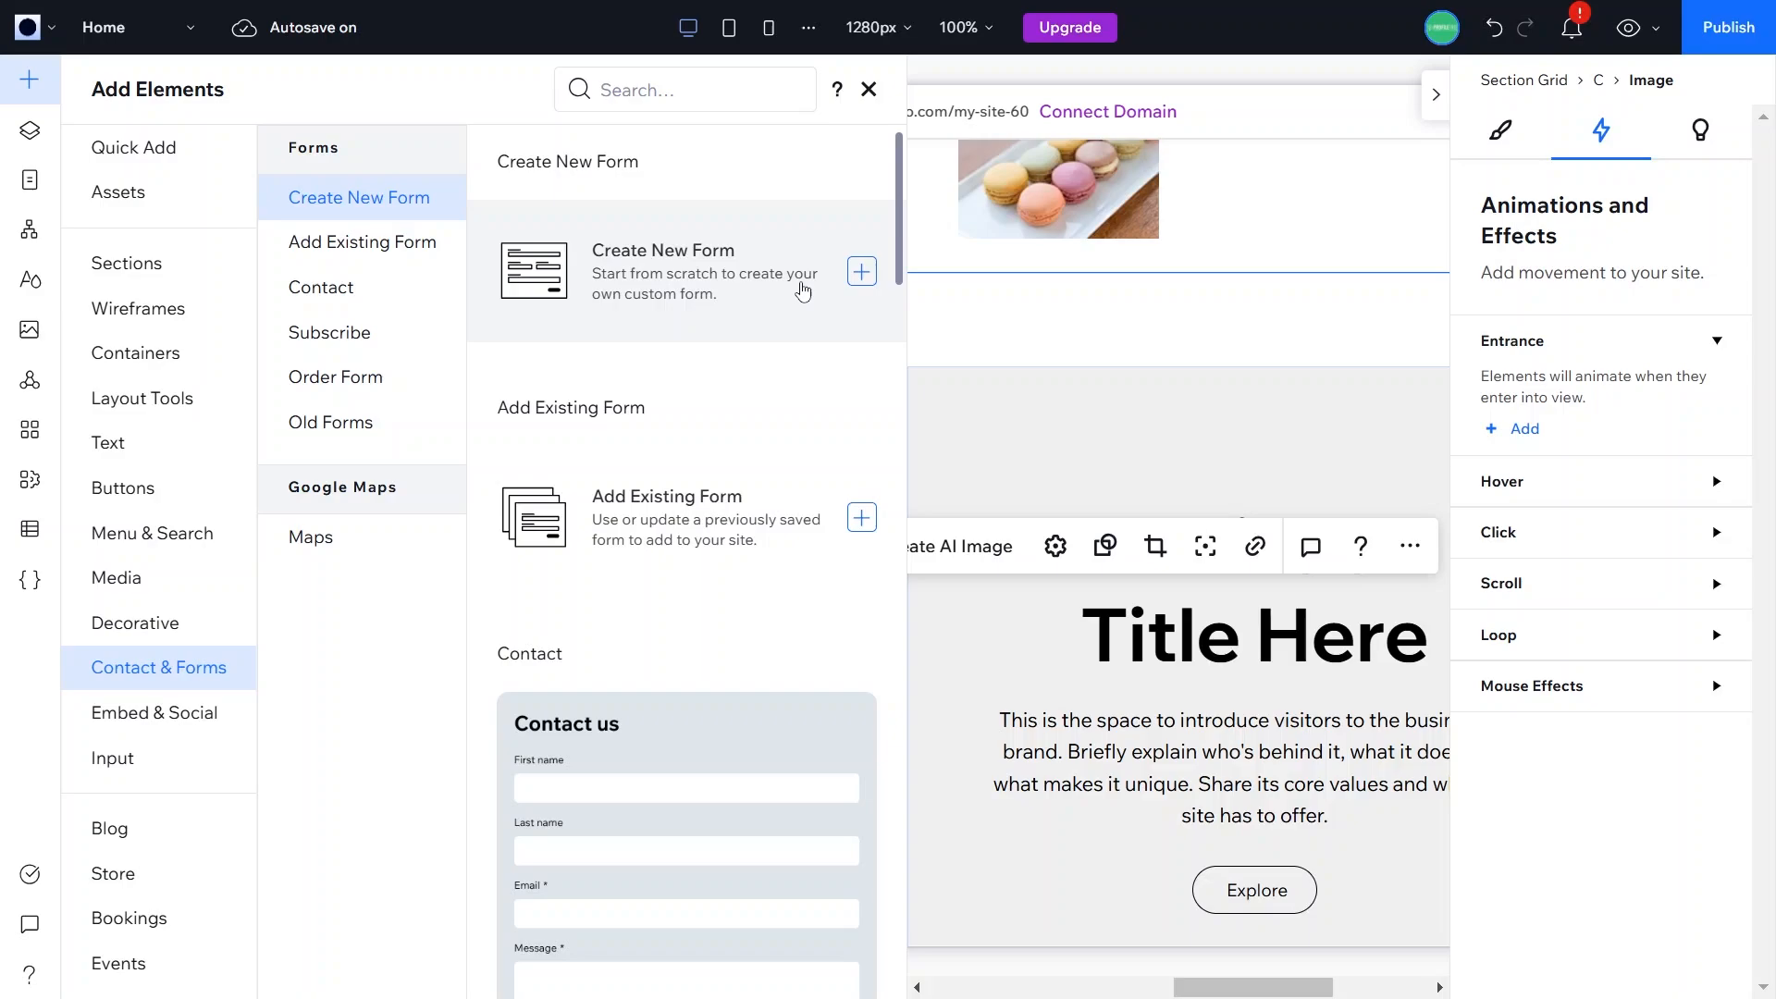
pyautogui.scroll(-3, 681, 797)
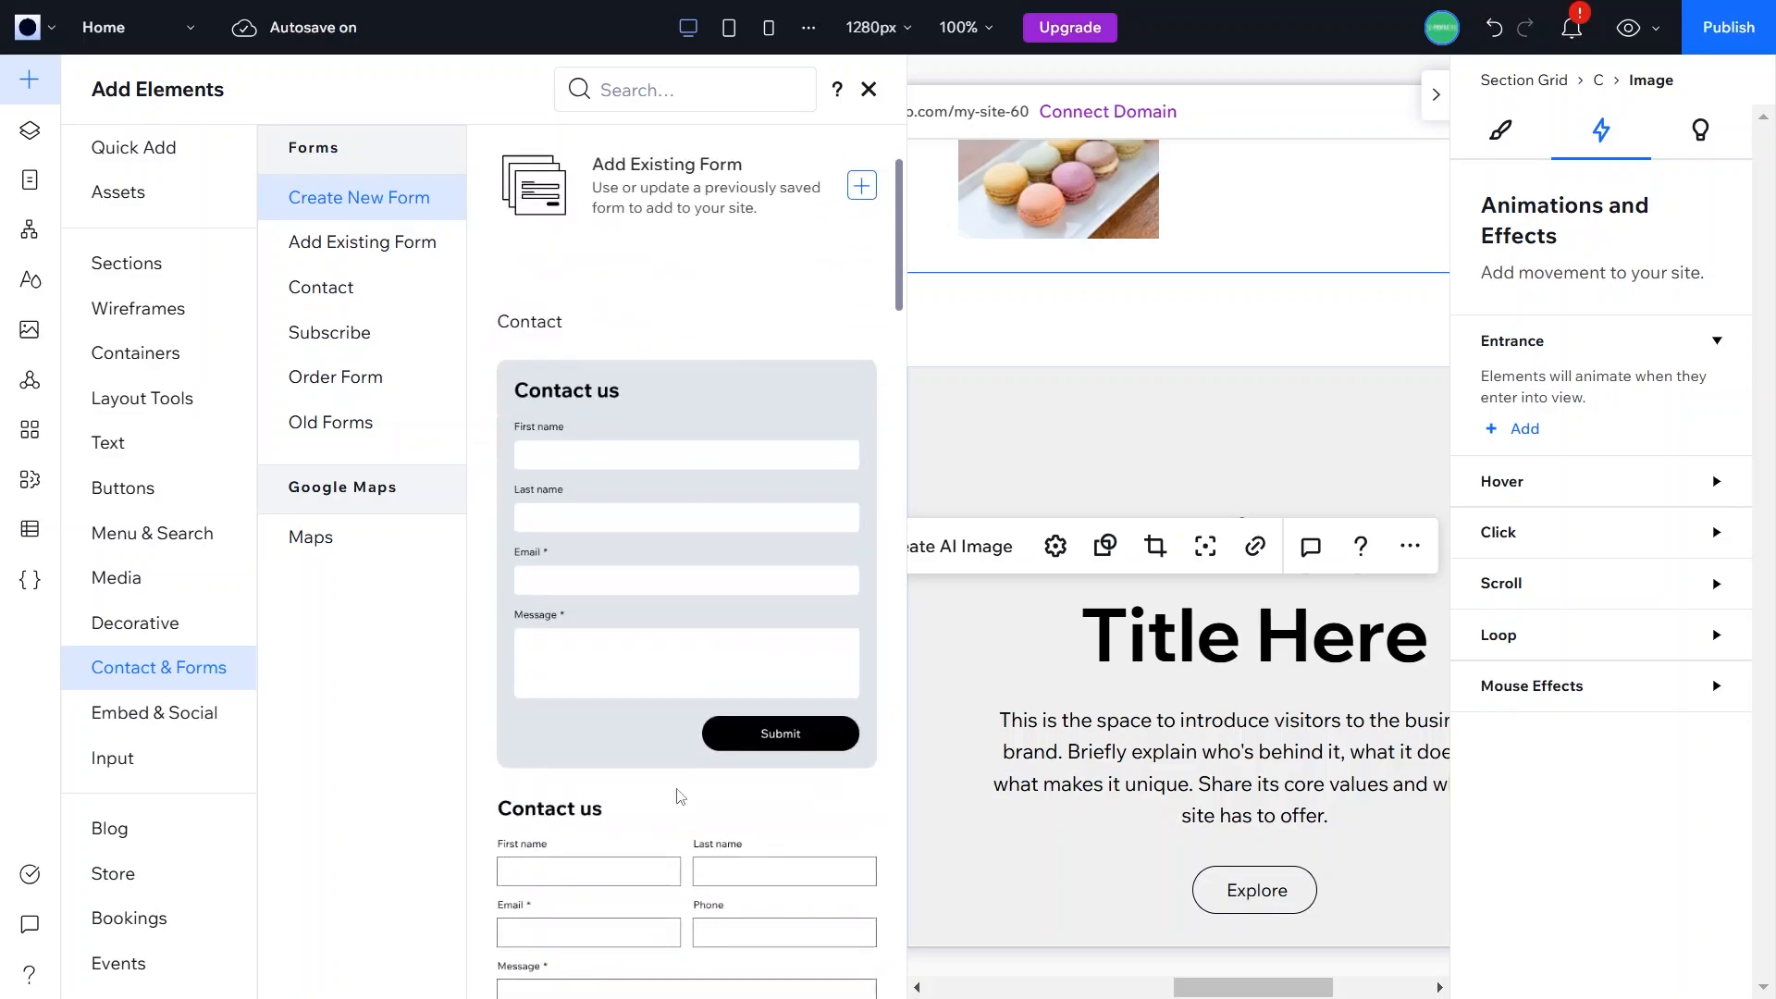
pyautogui.scroll(-3, 679, 796)
pyautogui.moveTo(654, 329); pyautogui.dragTo(996, 762)
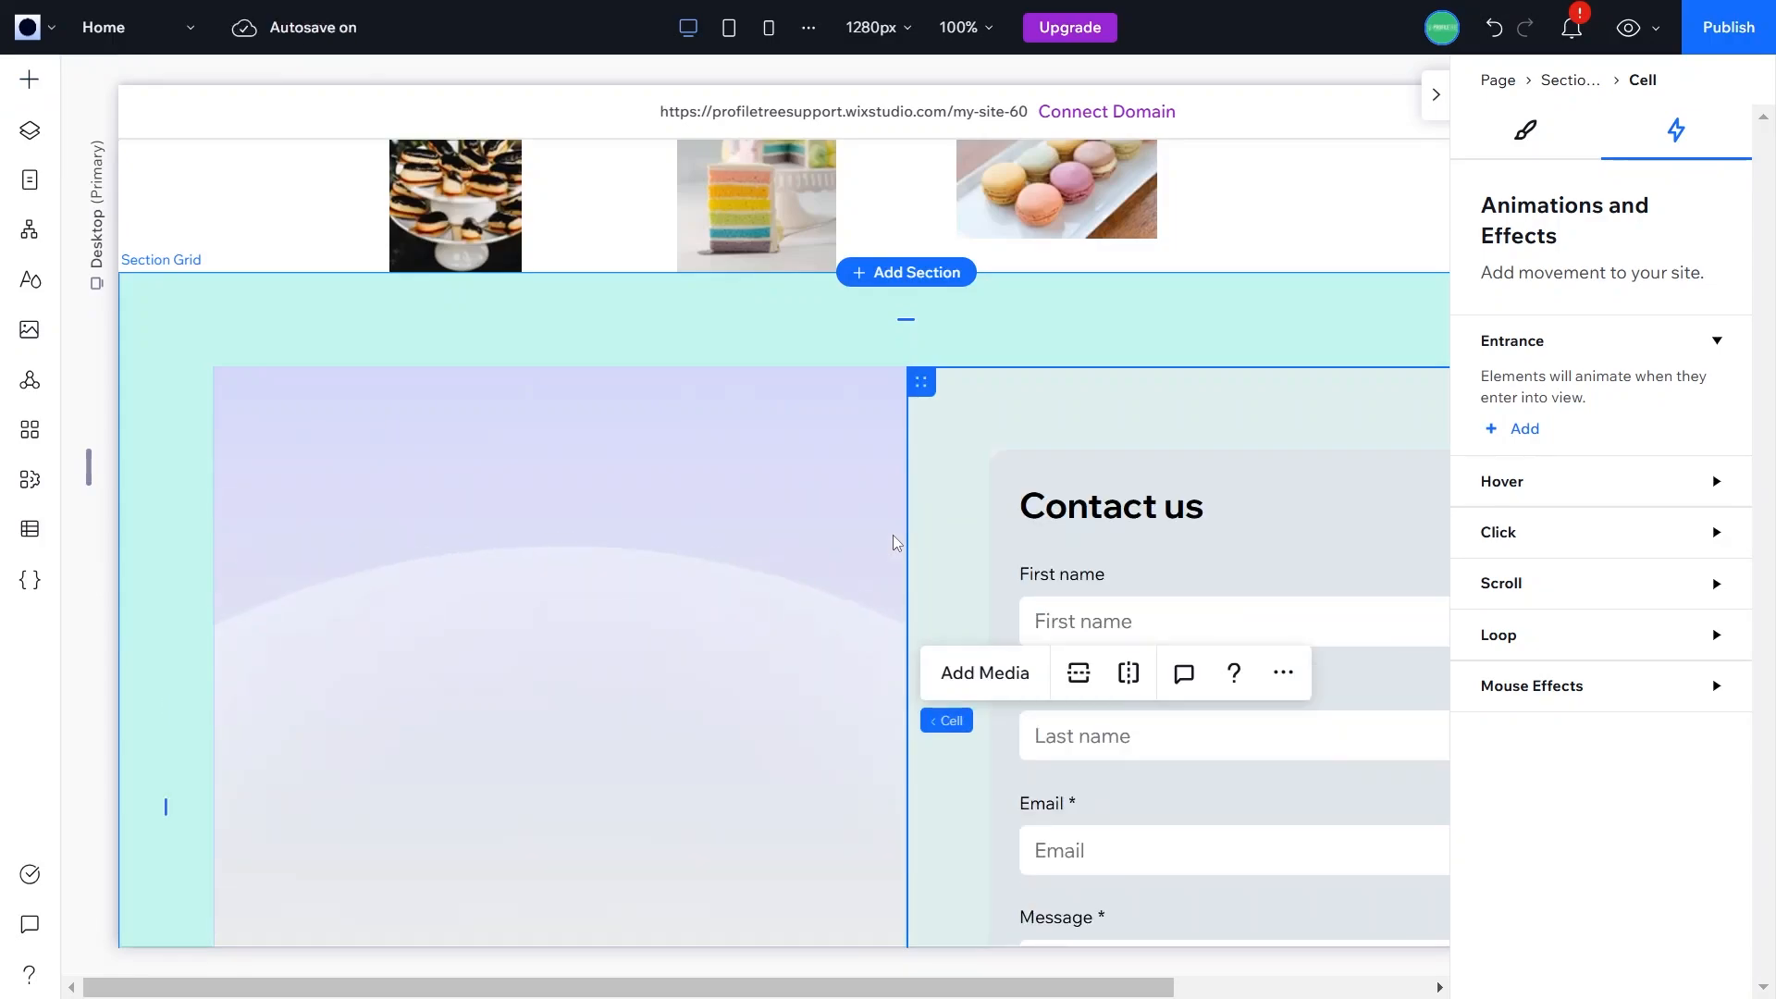
pyautogui.moveTo(1041, 539); pyautogui.dragTo(432, 504)
# Step: Replace the "Write a Title Here" heading beside the form with "Contact us"
pyautogui.scroll(4, 1224, 611)
pyautogui.click(1223, 610)
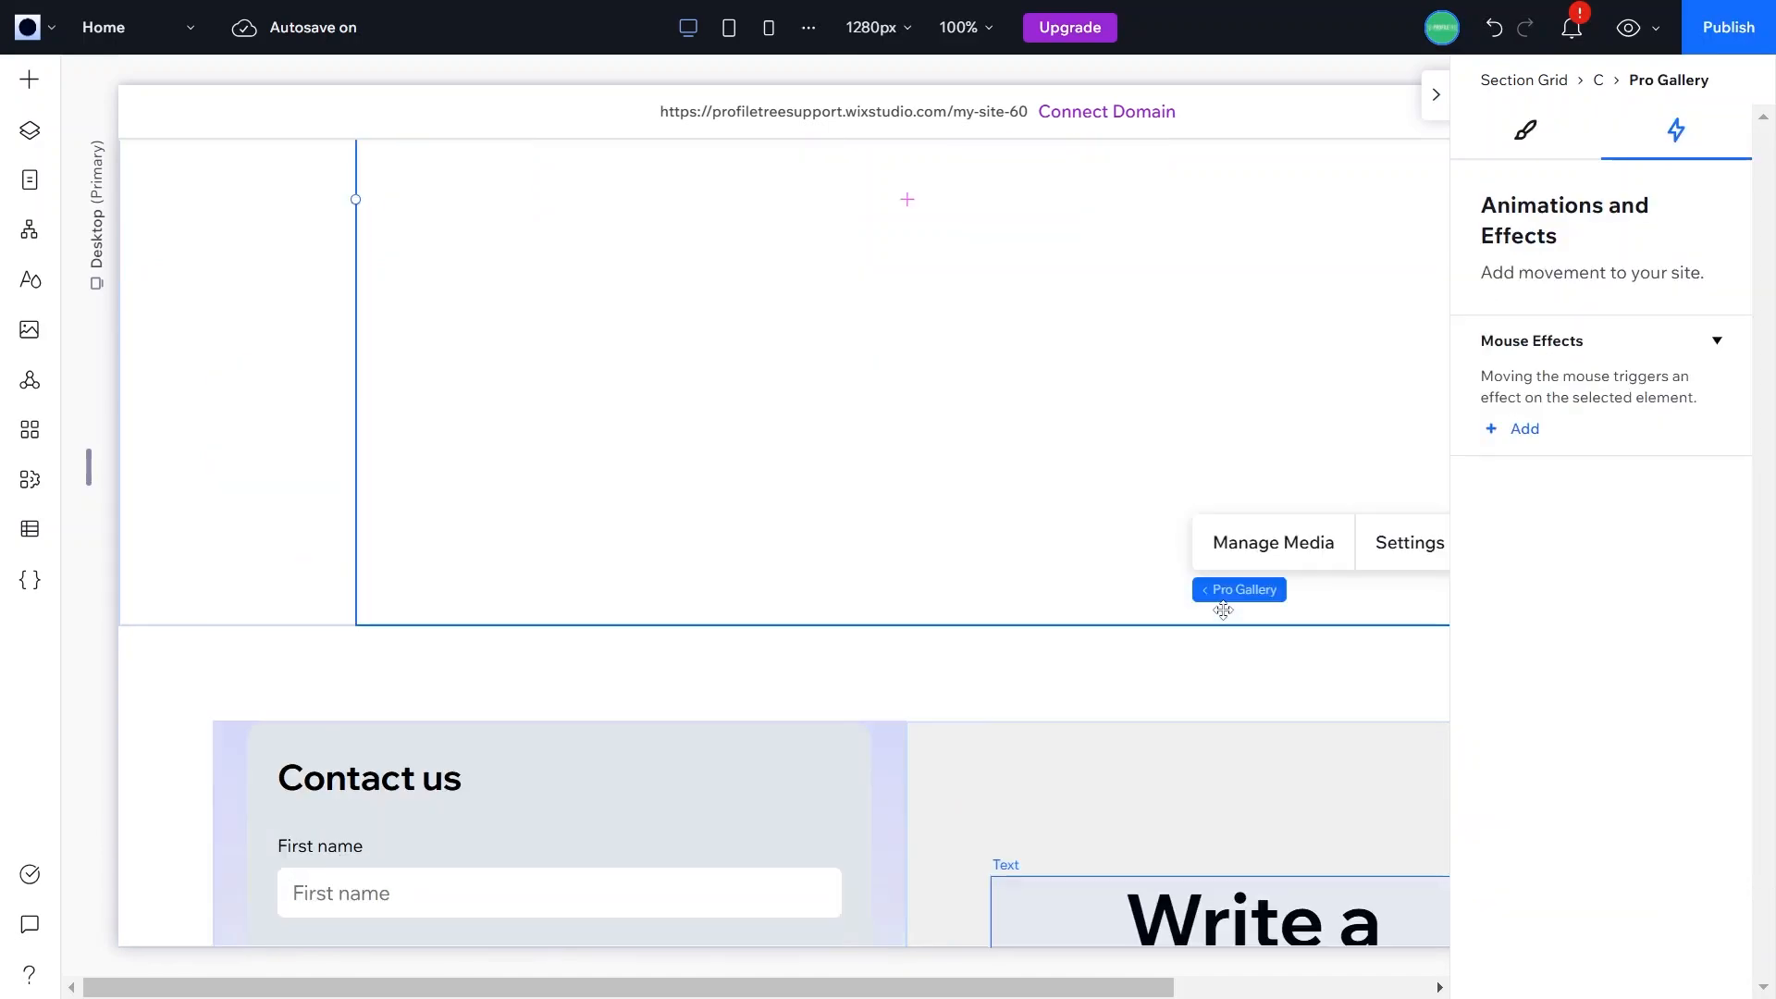
pyautogui.scroll(-5, 1224, 610)
pyautogui.click(1239, 495)
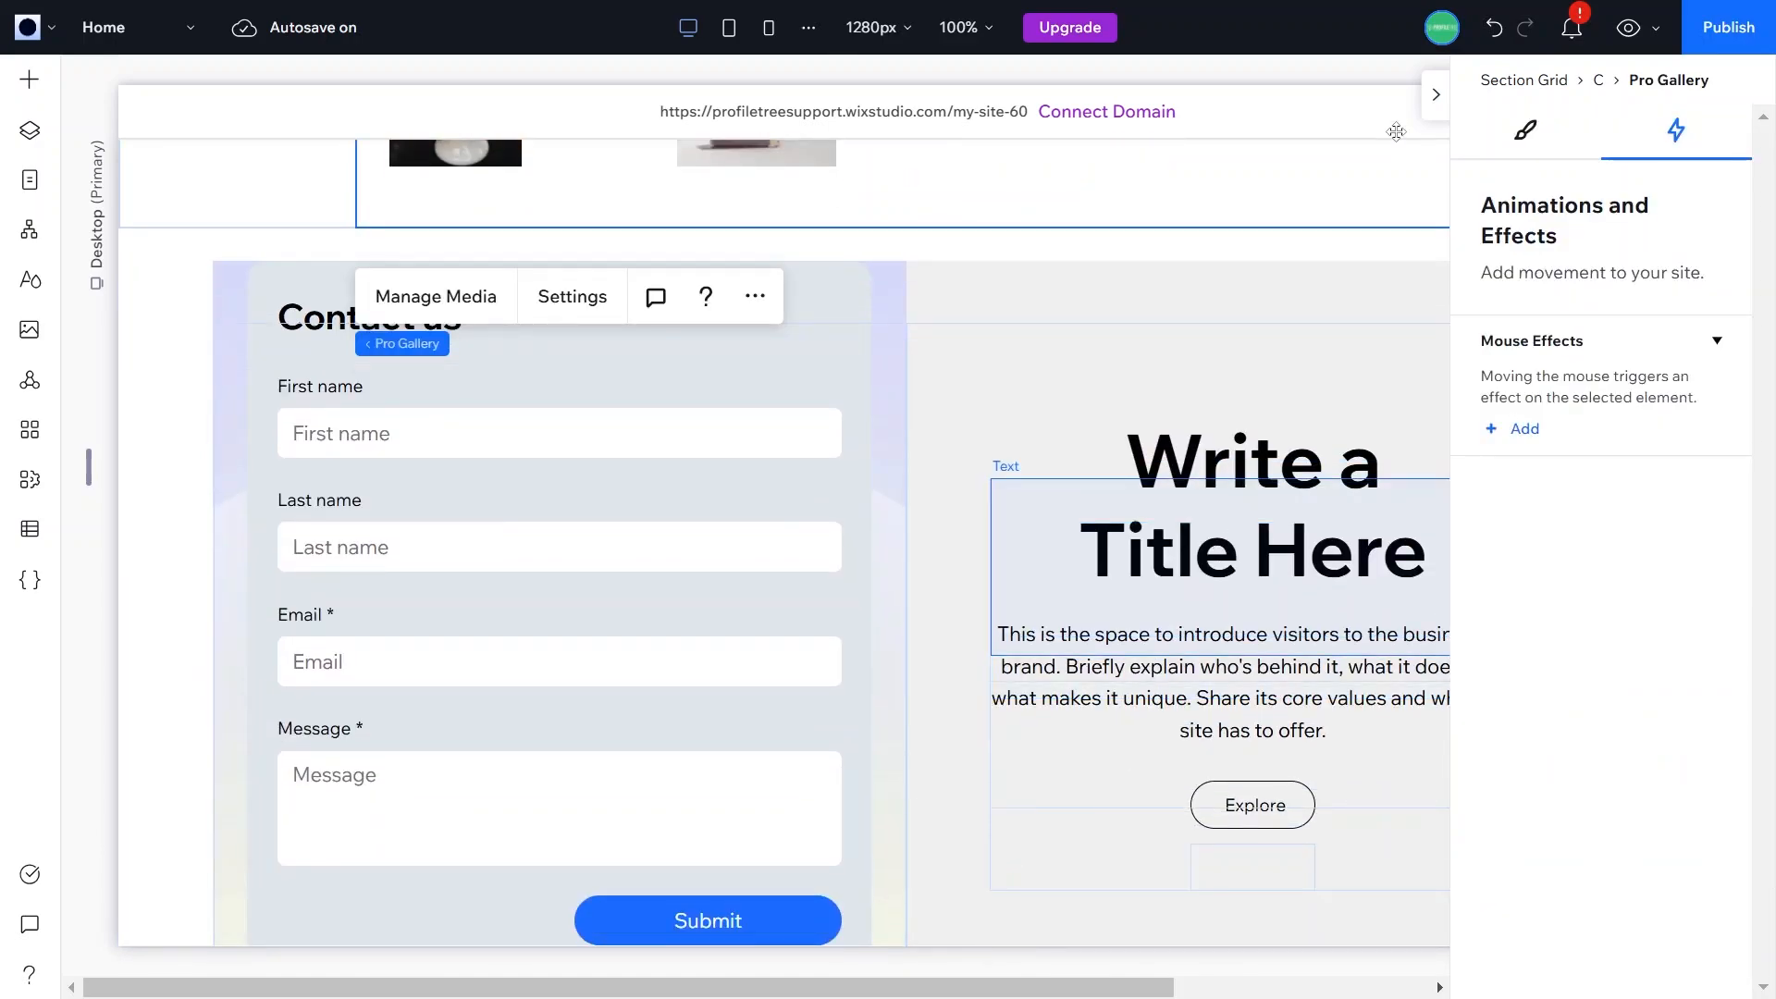
pyautogui.click(1435, 98)
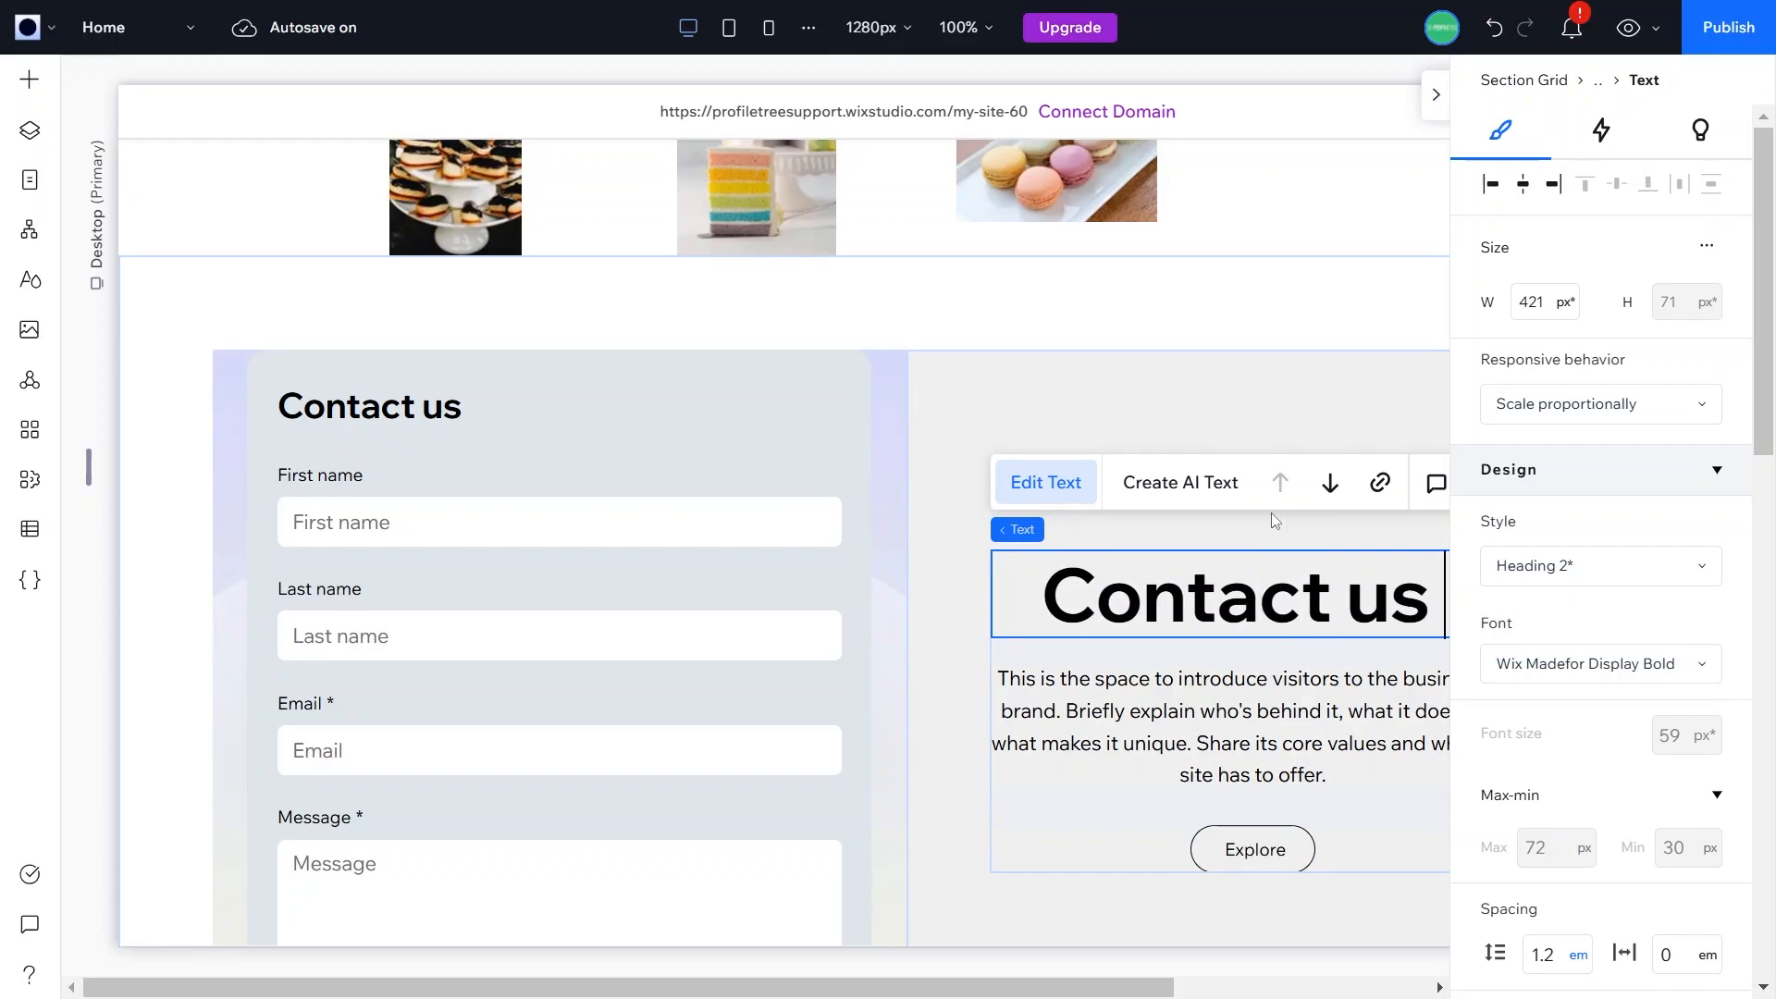
# Step: Try to replace the heading with the AI title "Contact Us to Sweeten Your Occasion", generated for the custom topic "Contact us for events"
pyautogui.click(1182, 482)
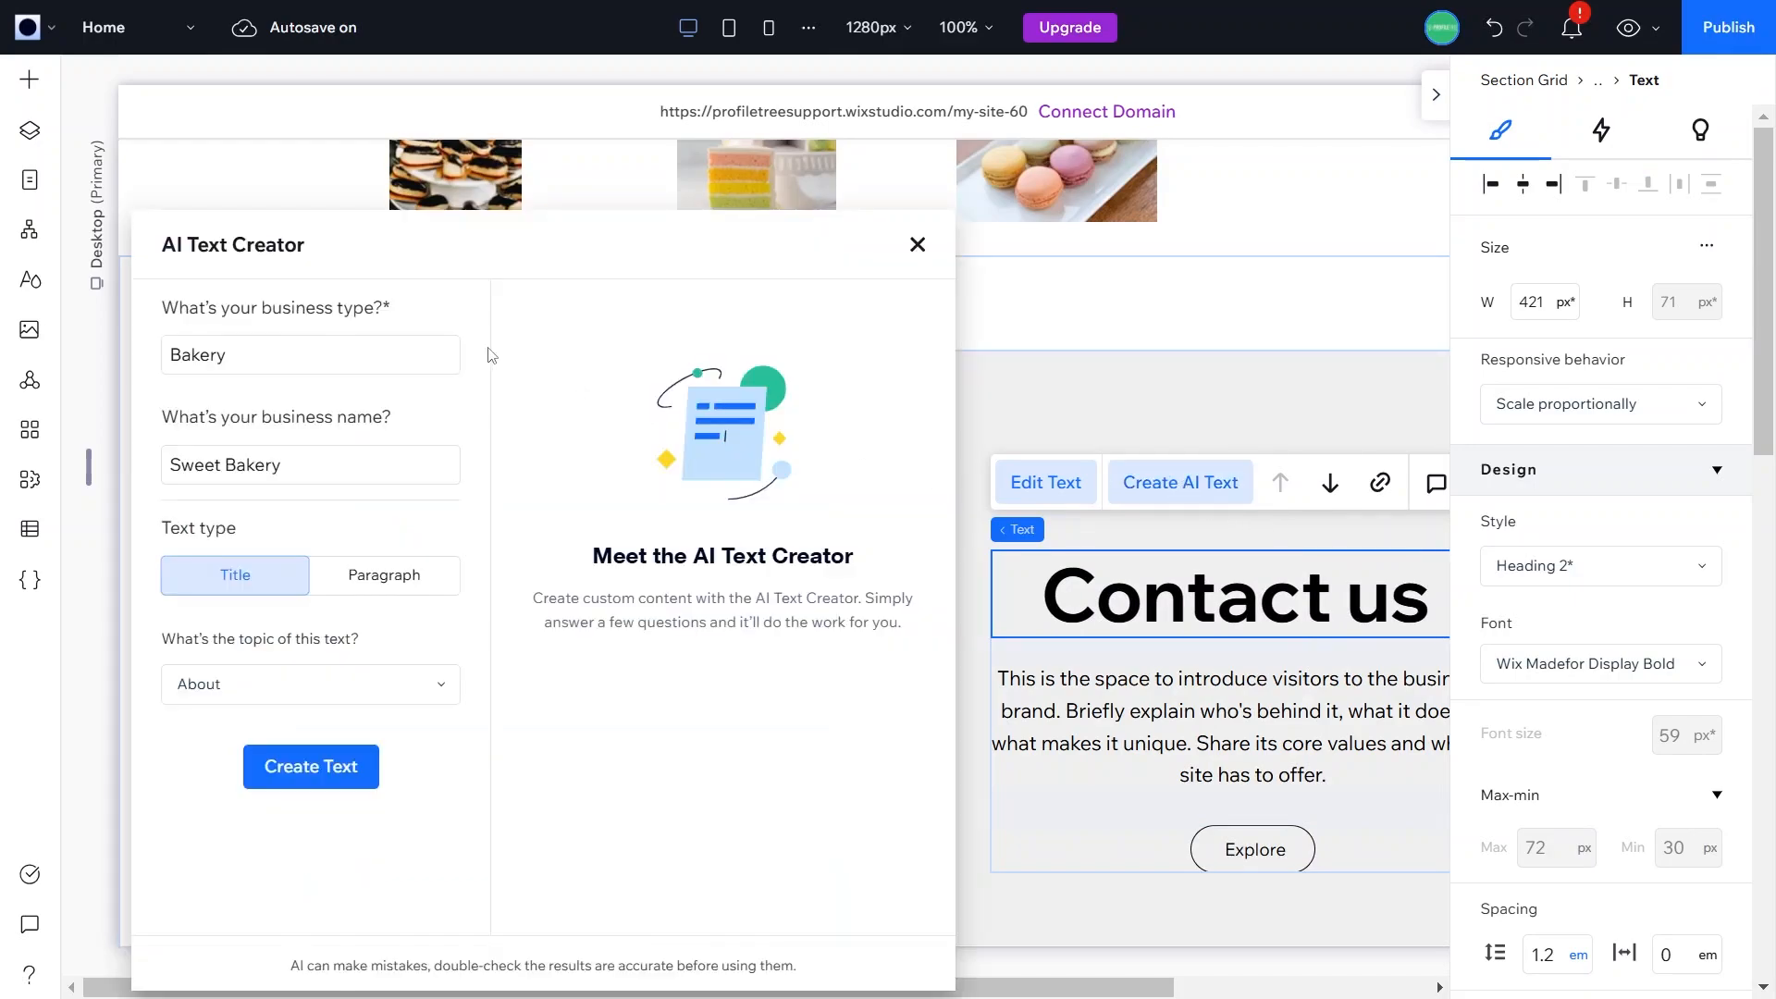
pyautogui.click(238, 683)
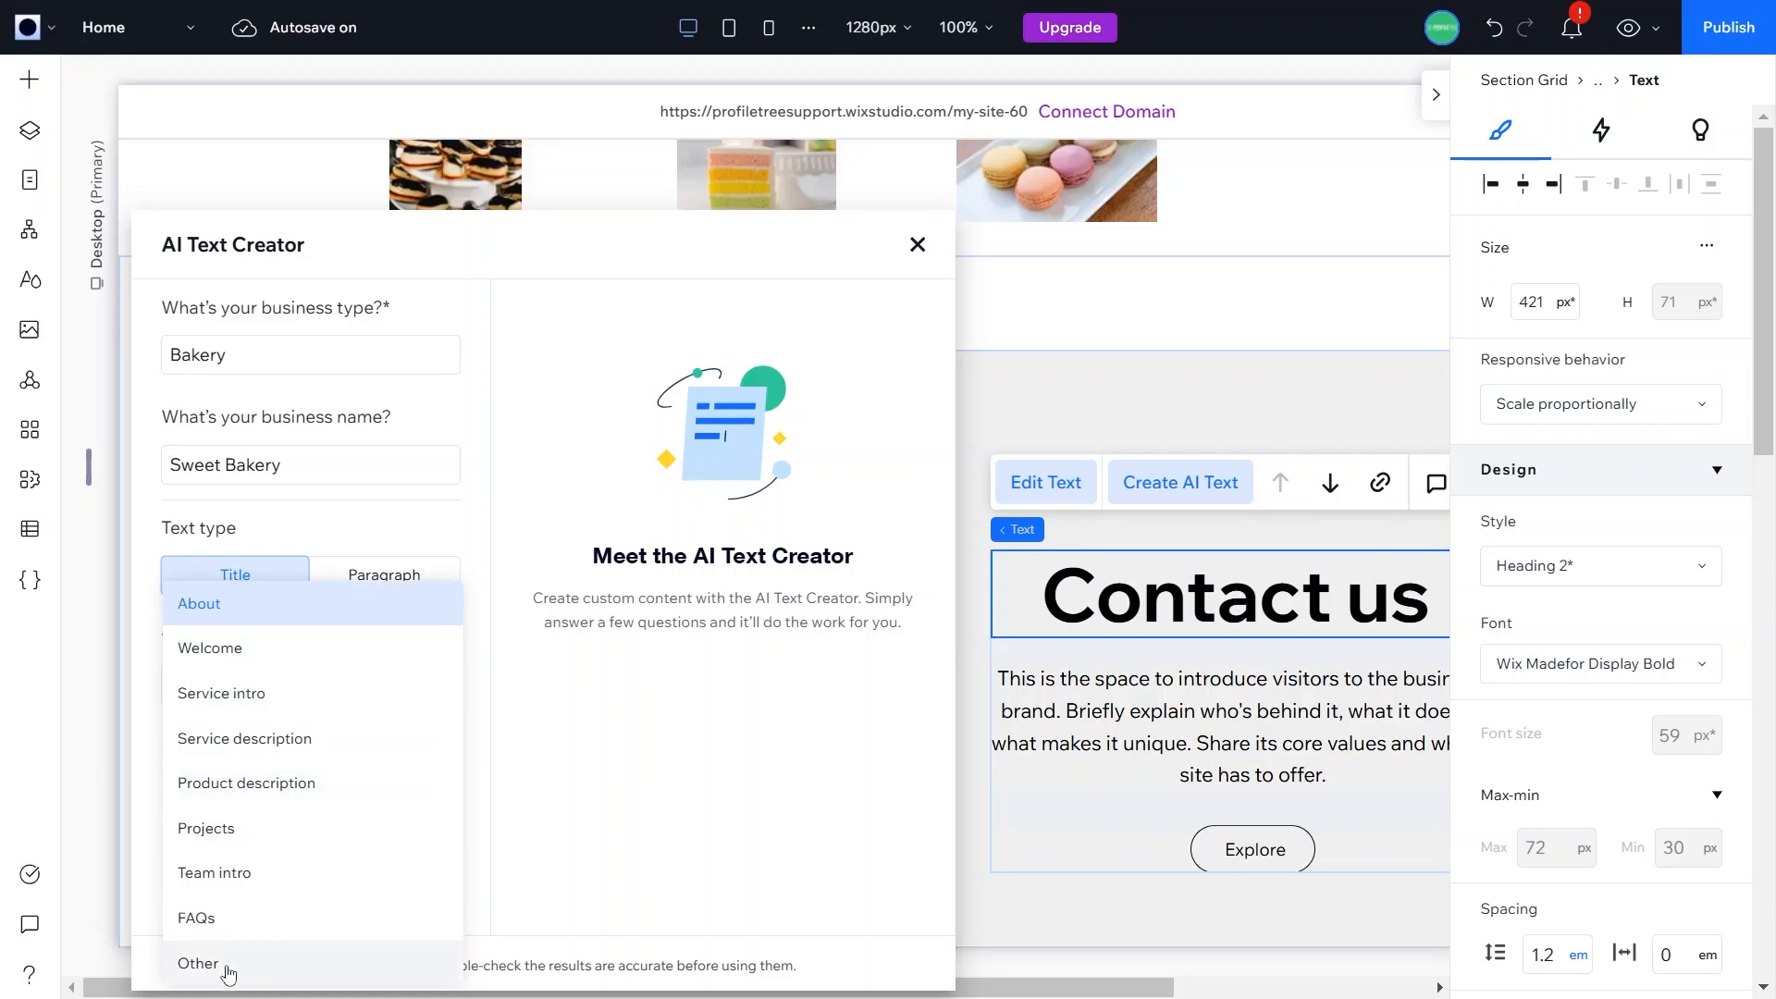
pyautogui.click(198, 963)
pyautogui.write('Contact us')
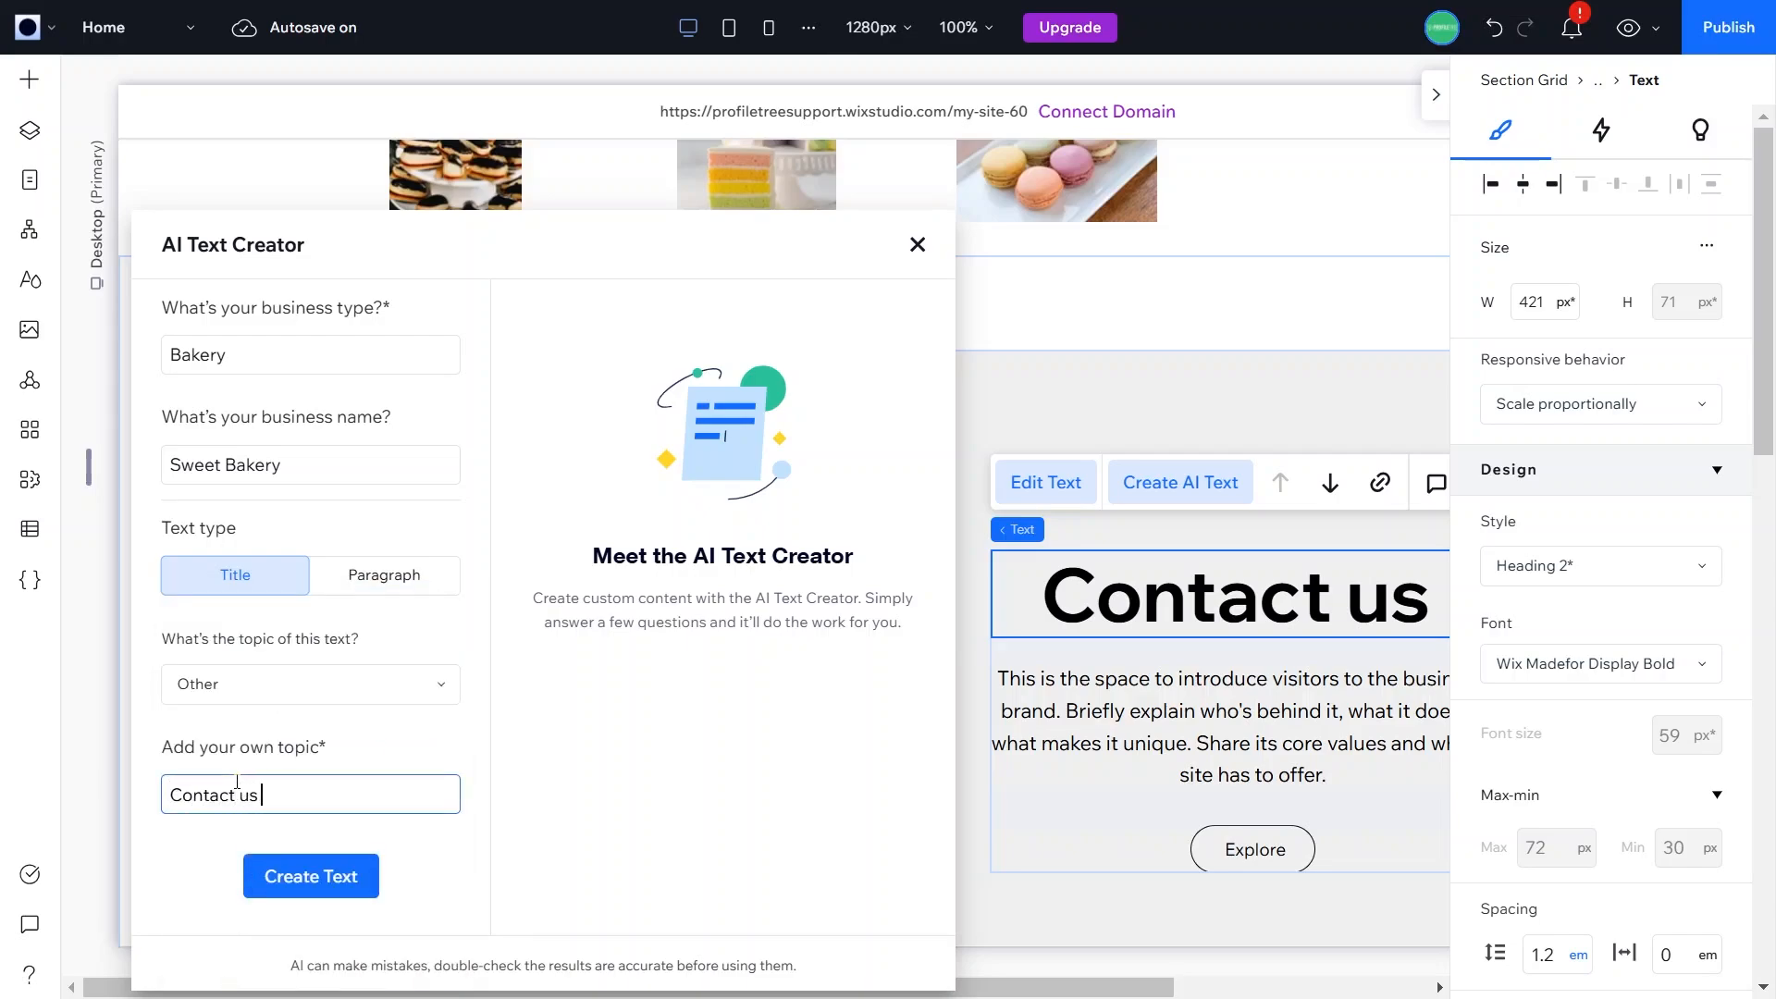
pyautogui.write(' for events')
pyautogui.click(325, 876)
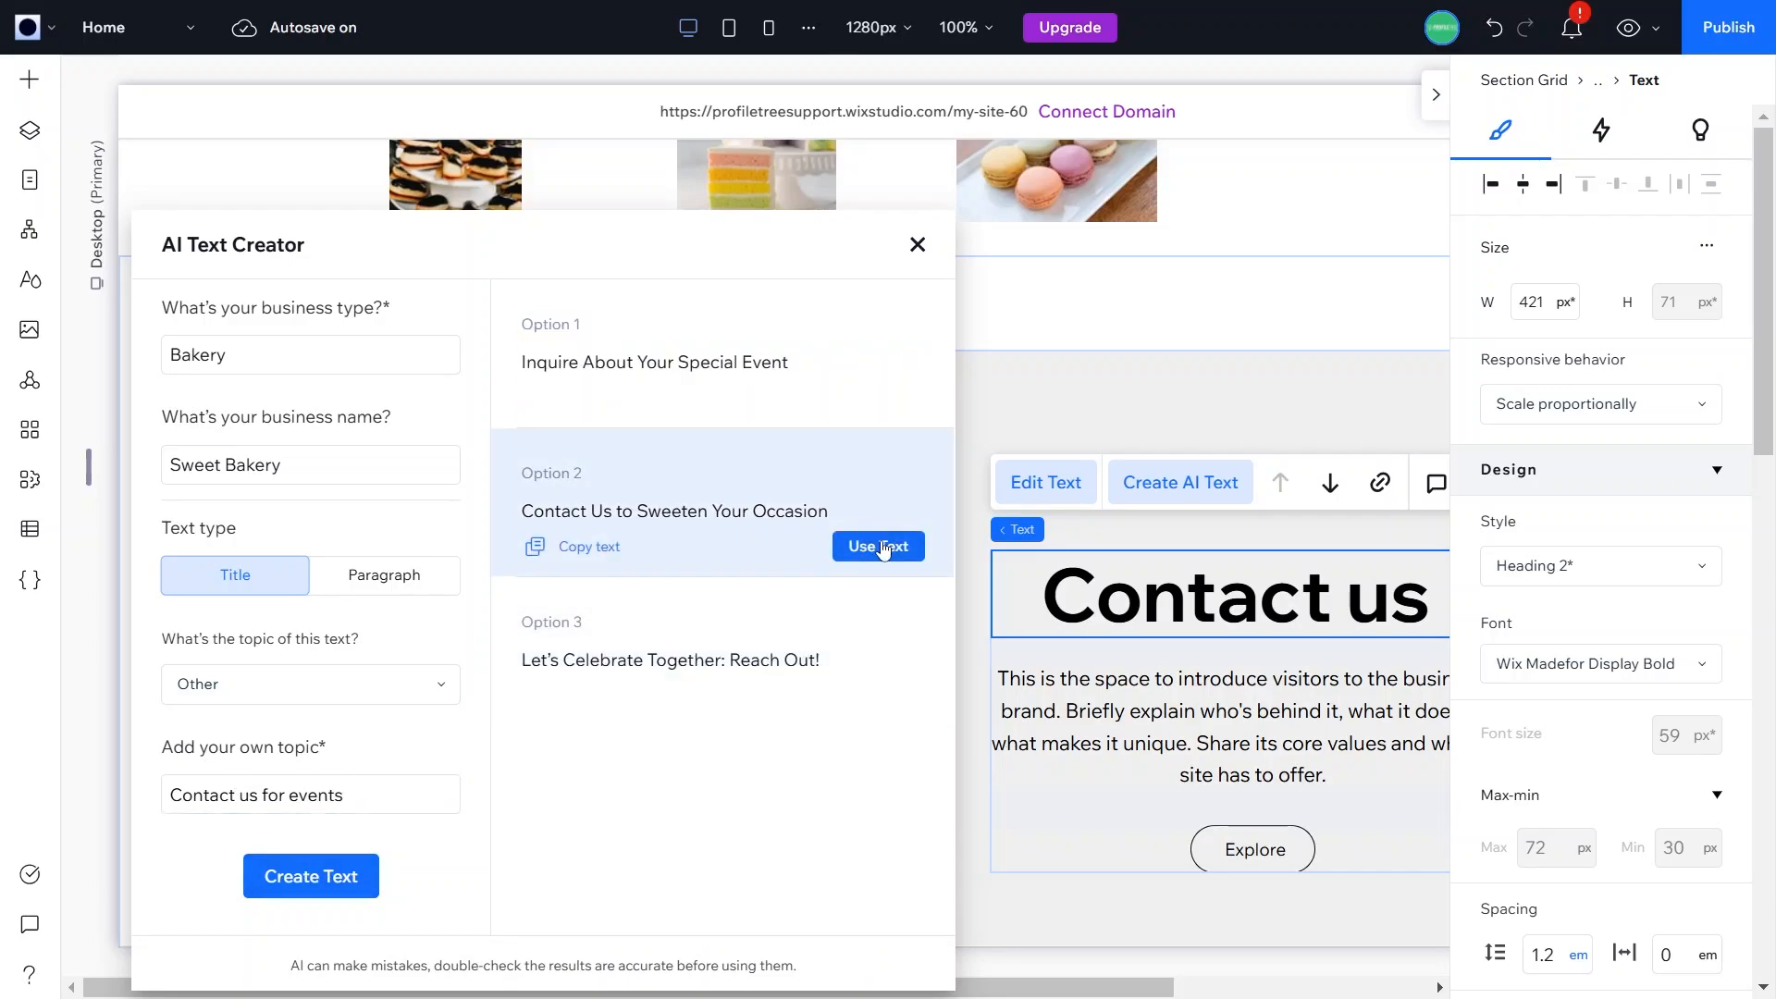
pyautogui.click(884, 548)
pyautogui.click(917, 246)
# Step: Select the "Contact us" heading text and generate AI title options for it using the Other topic "contact us for events"
pyautogui.click(1201, 444)
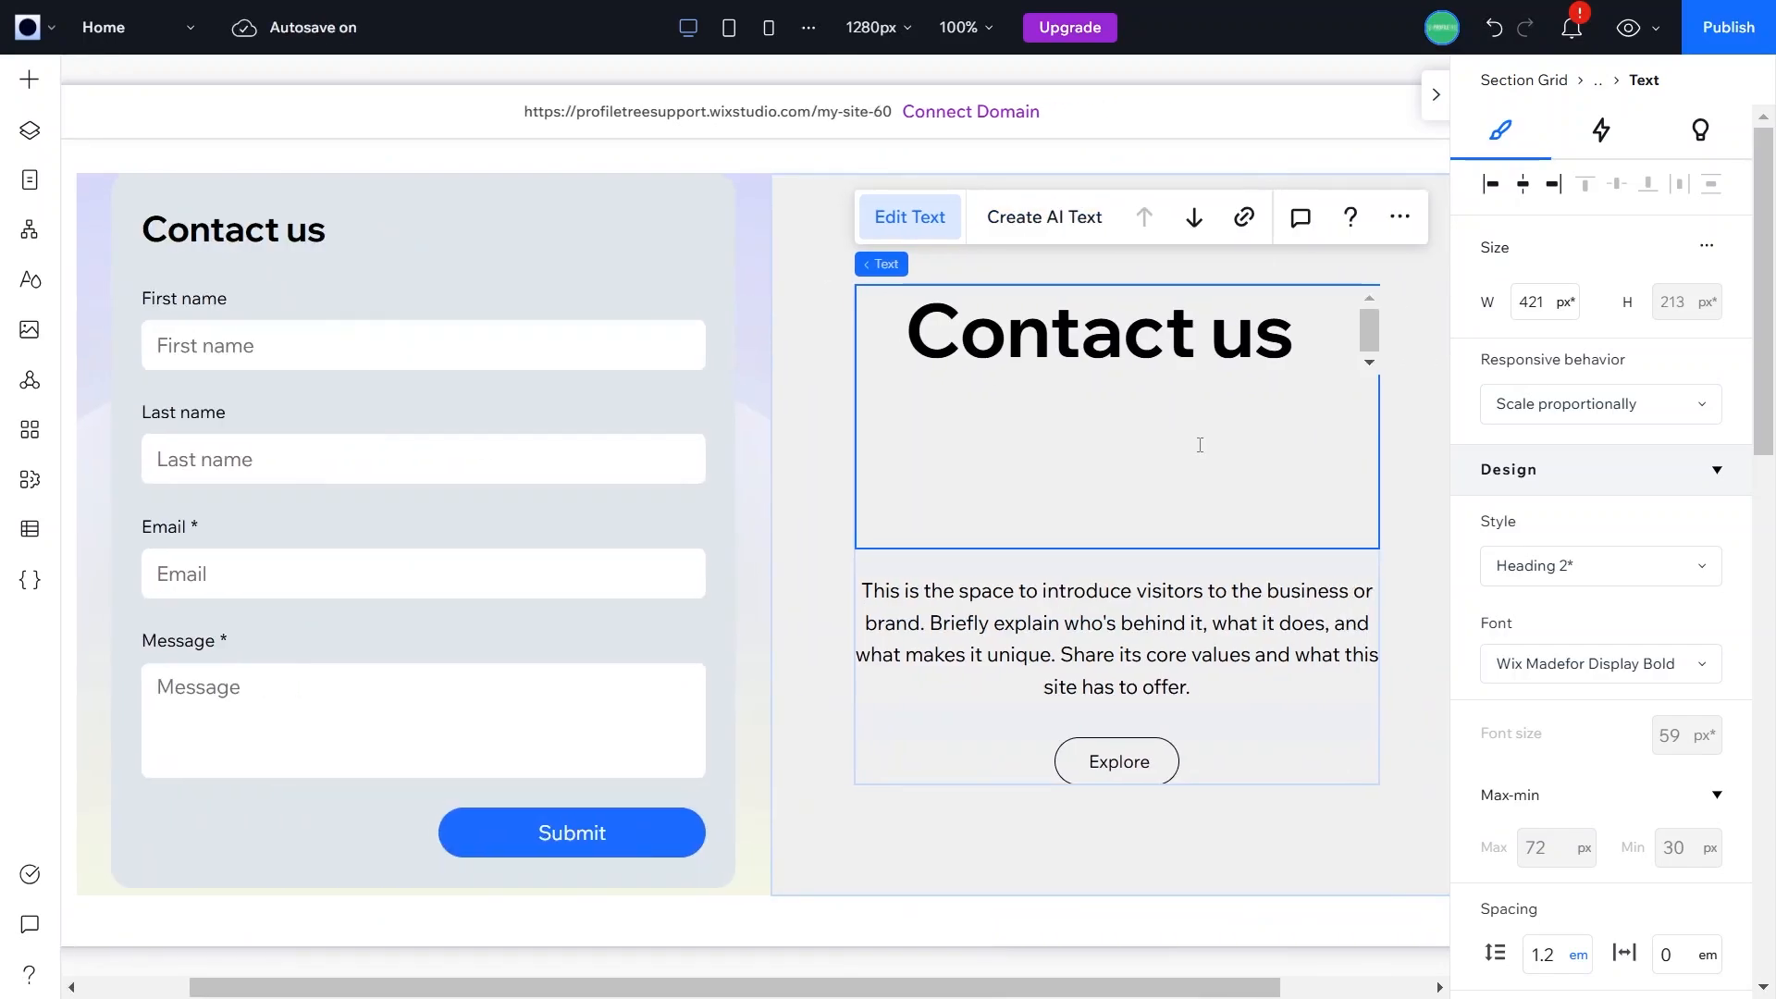
pyautogui.tripleClick(1051, 460)
pyautogui.click(1000, 218)
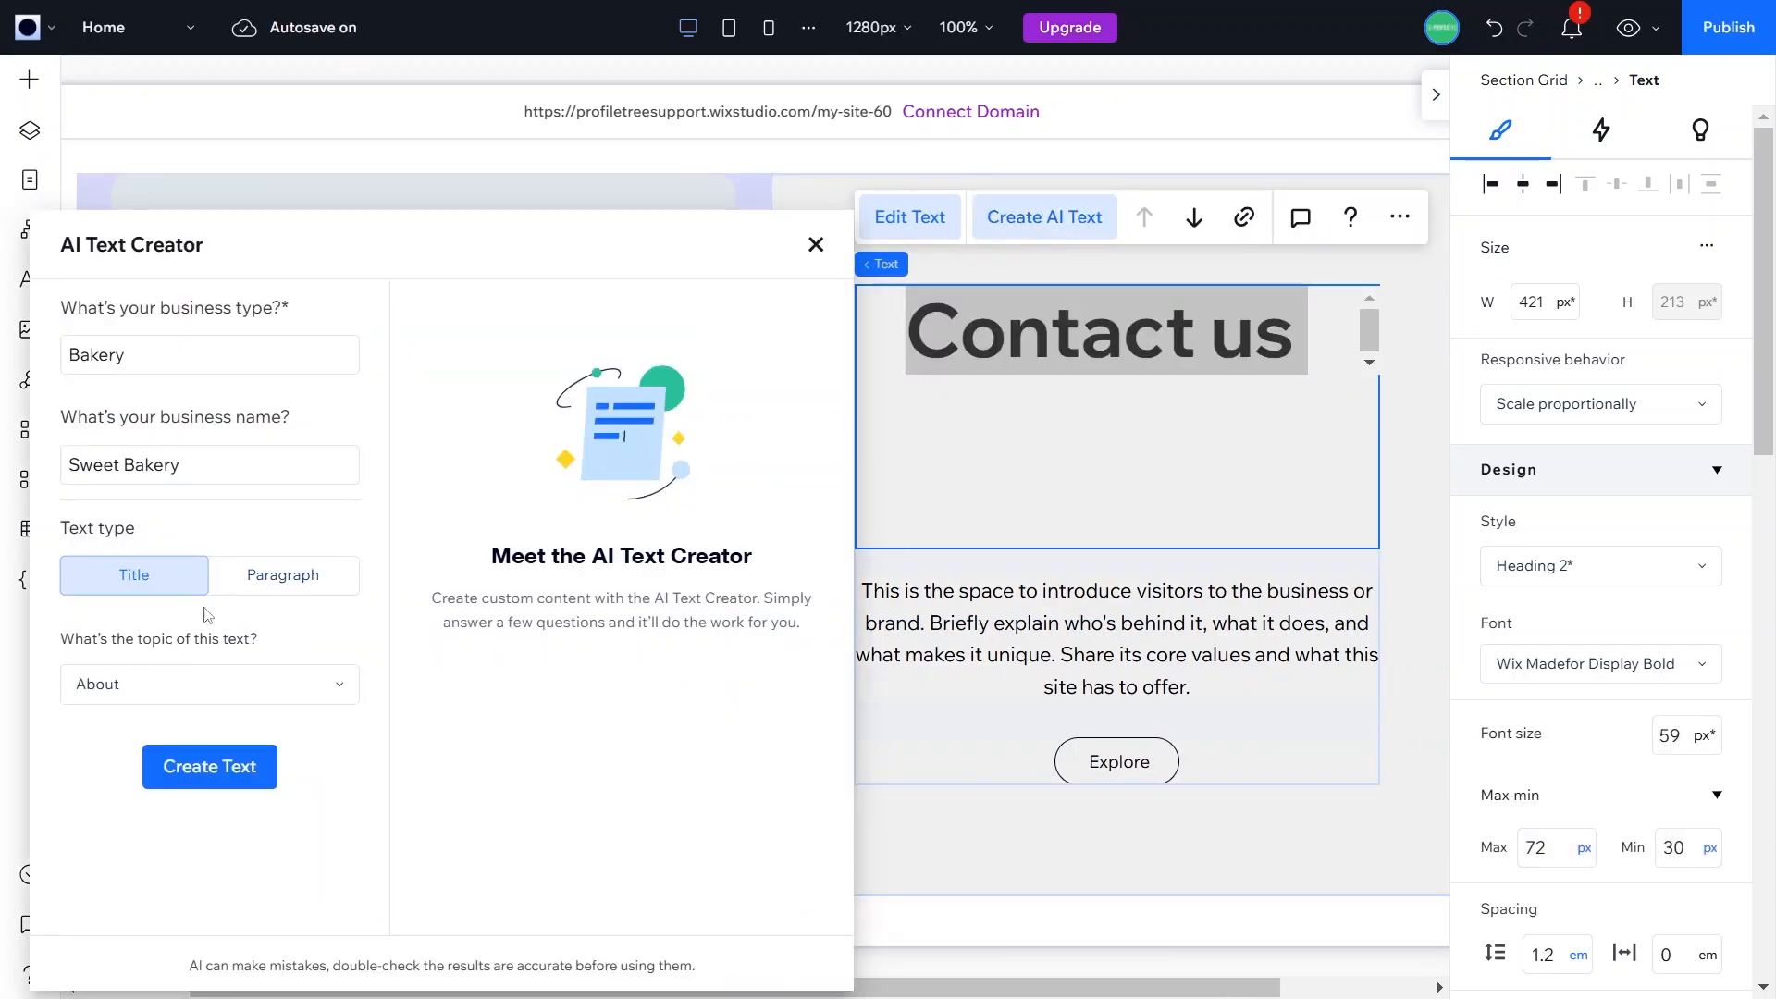
pyautogui.click(204, 685)
pyautogui.click(139, 958)
pyautogui.click(157, 804)
pyautogui.write('c')
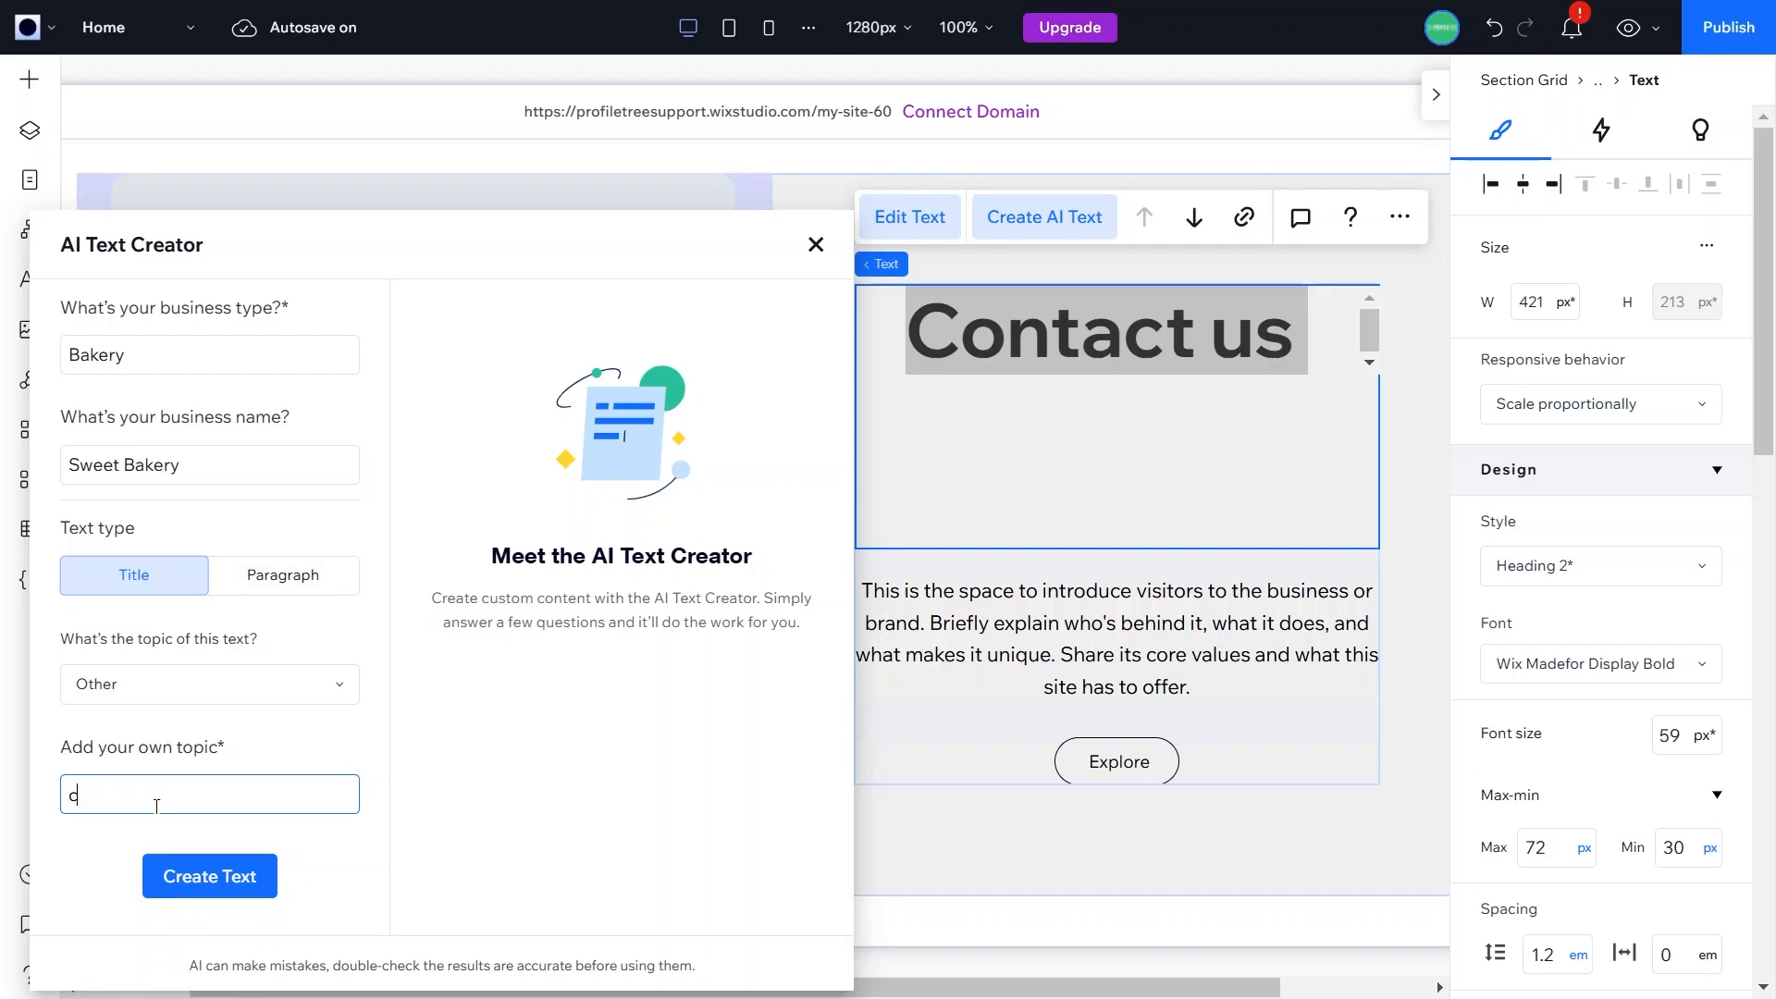
pyautogui.write('ontact us for events')
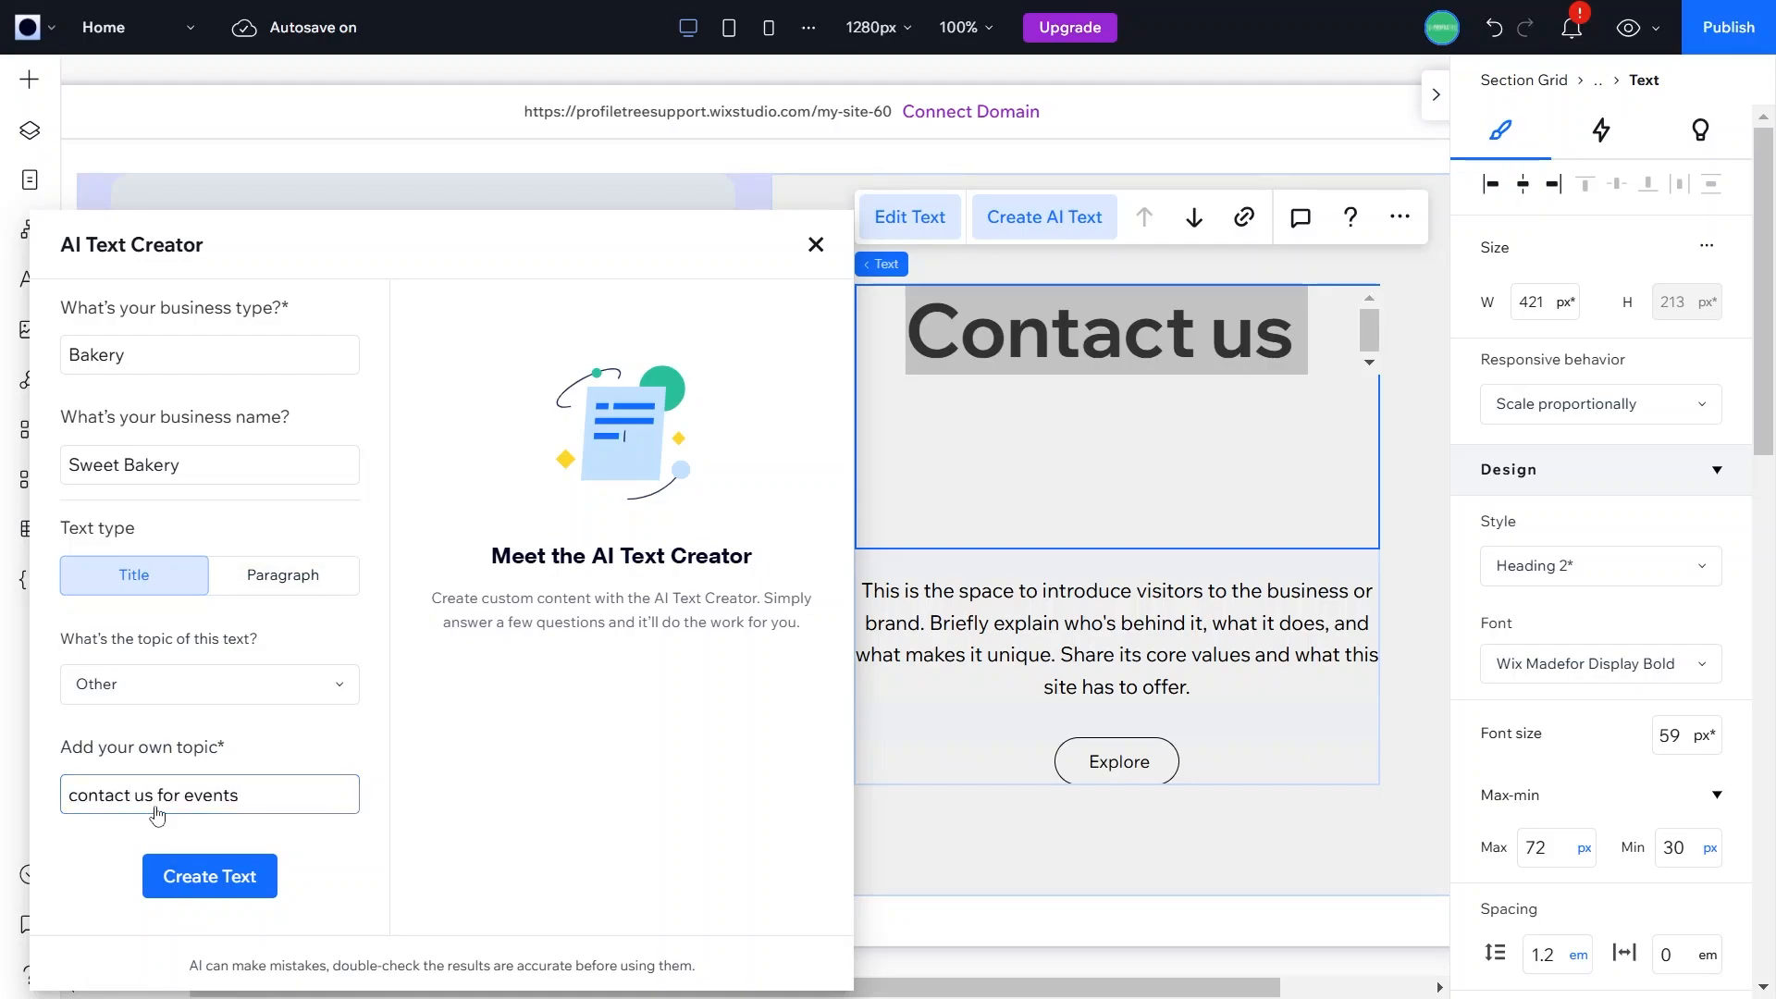
pyautogui.click(185, 875)
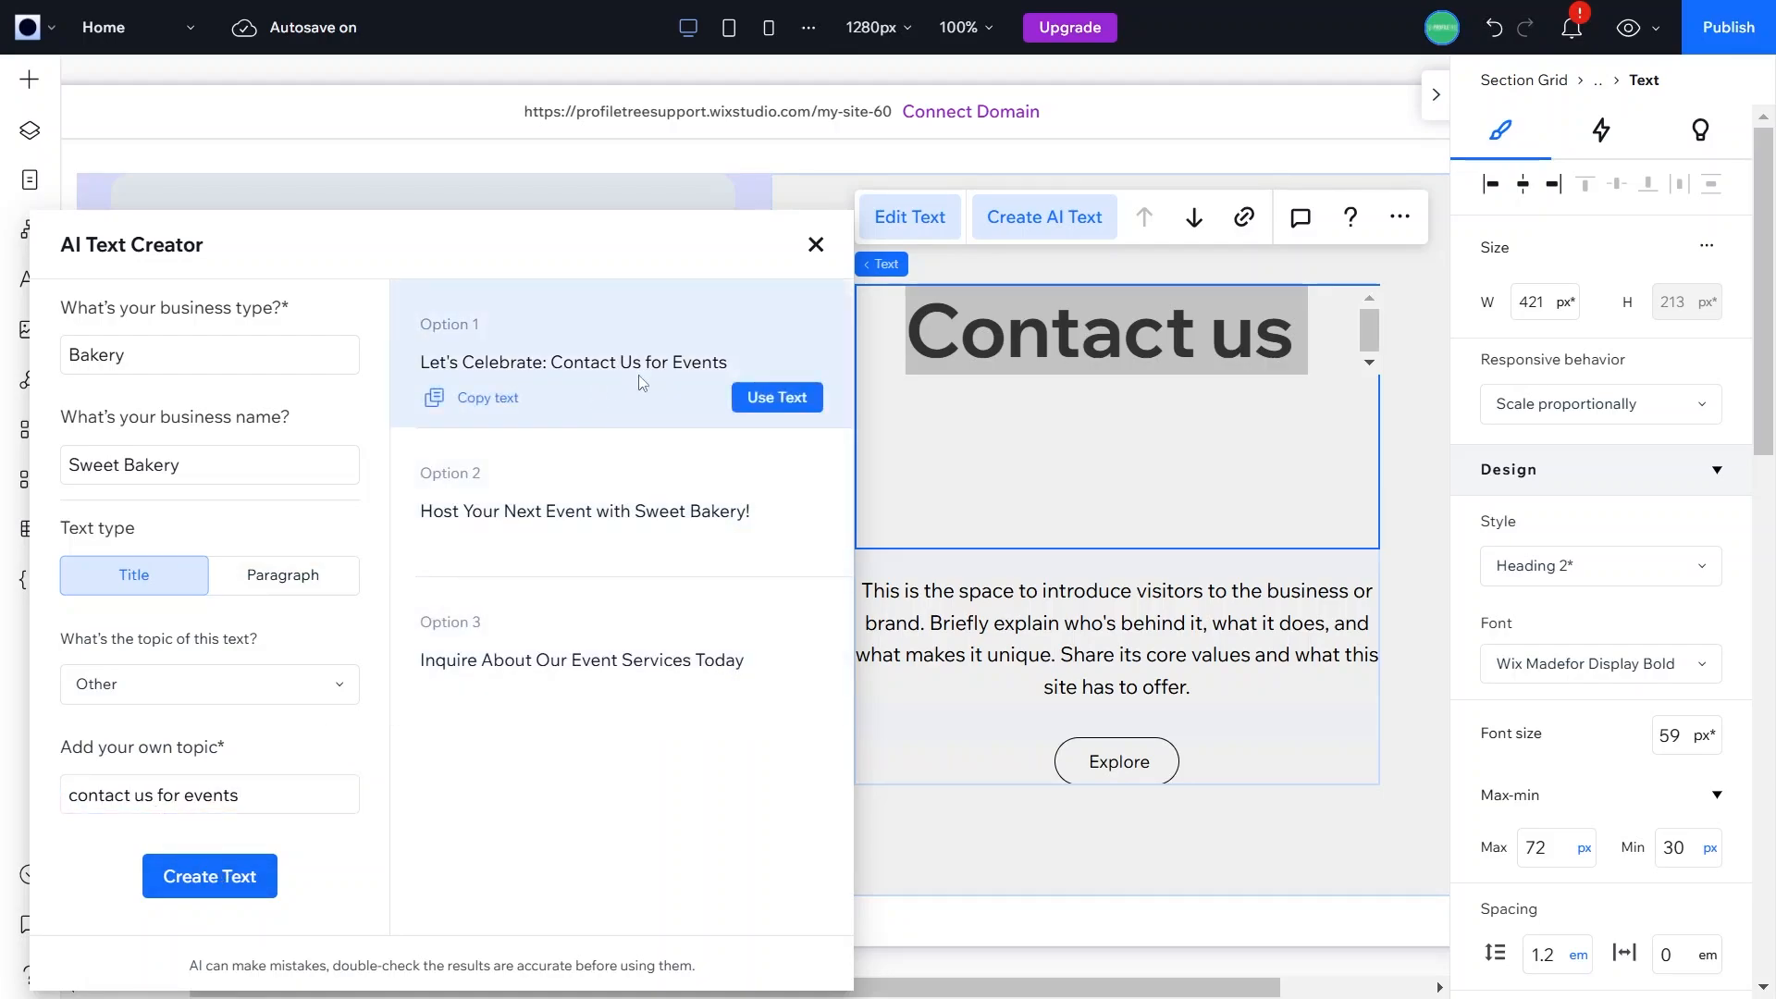
# Step: Try to apply the AI title "Let's Celebrate: Contact Us for Events" to the selected "Contact us" heading
pyautogui.click(764, 403)
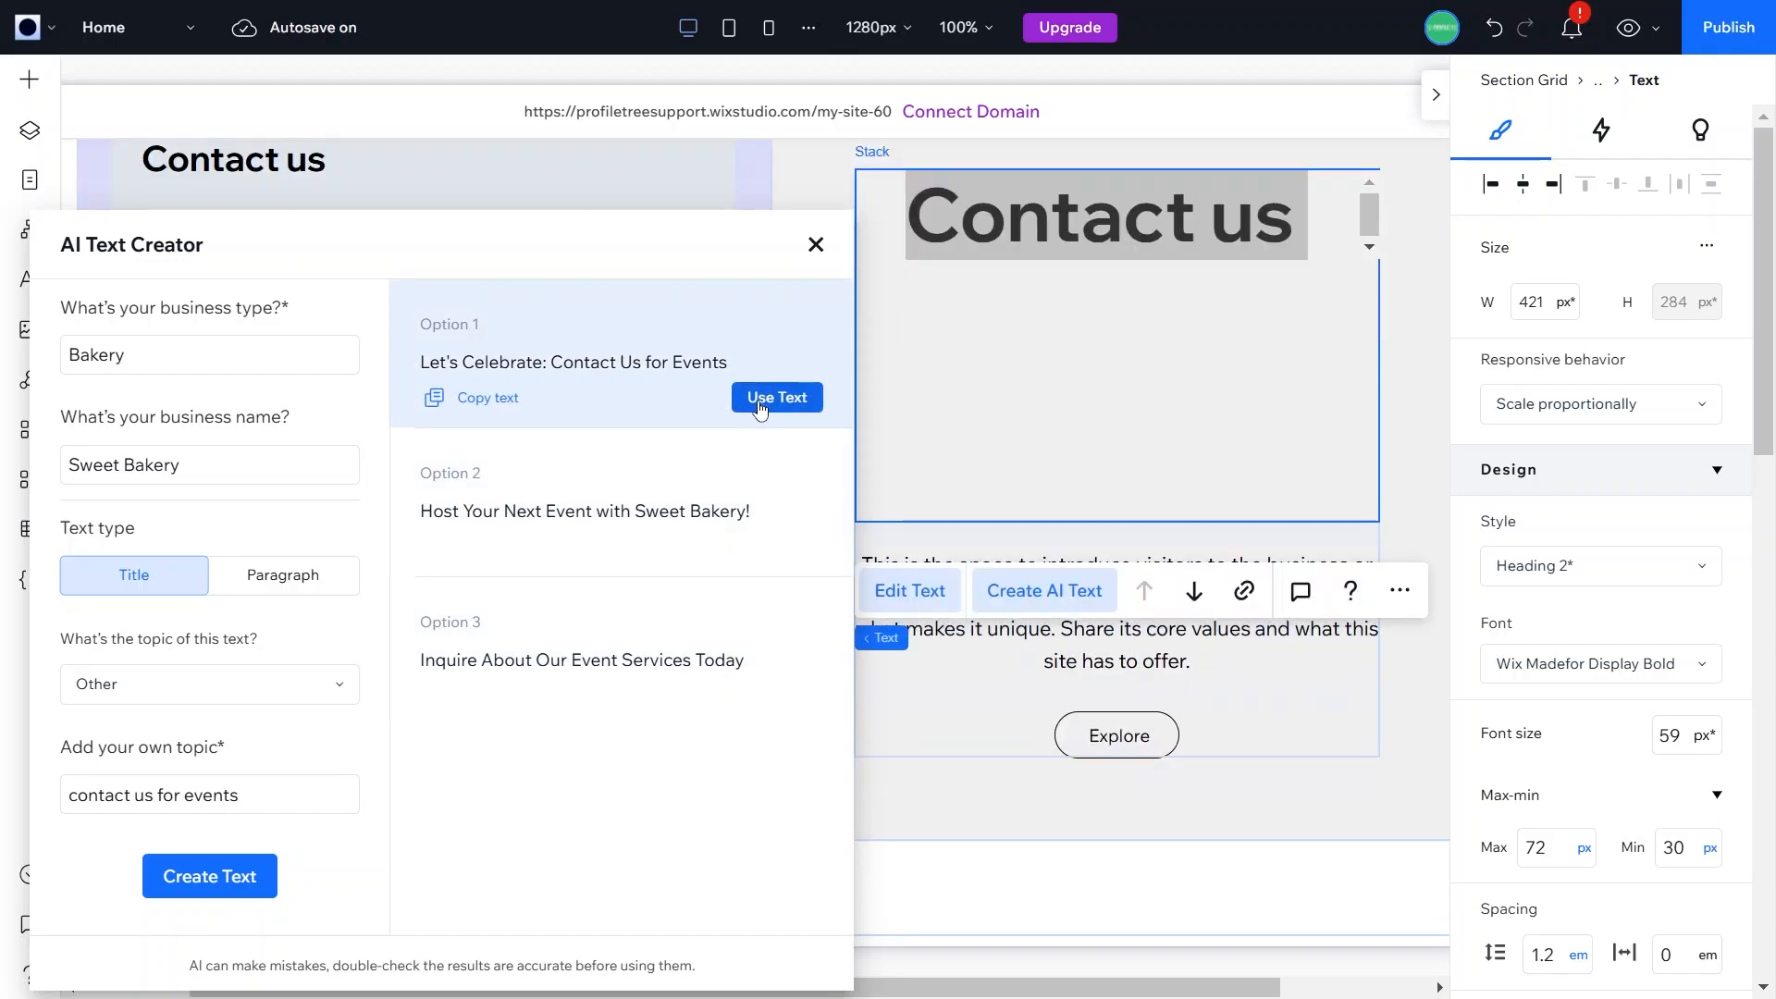
pyautogui.moveTo(688, 550)
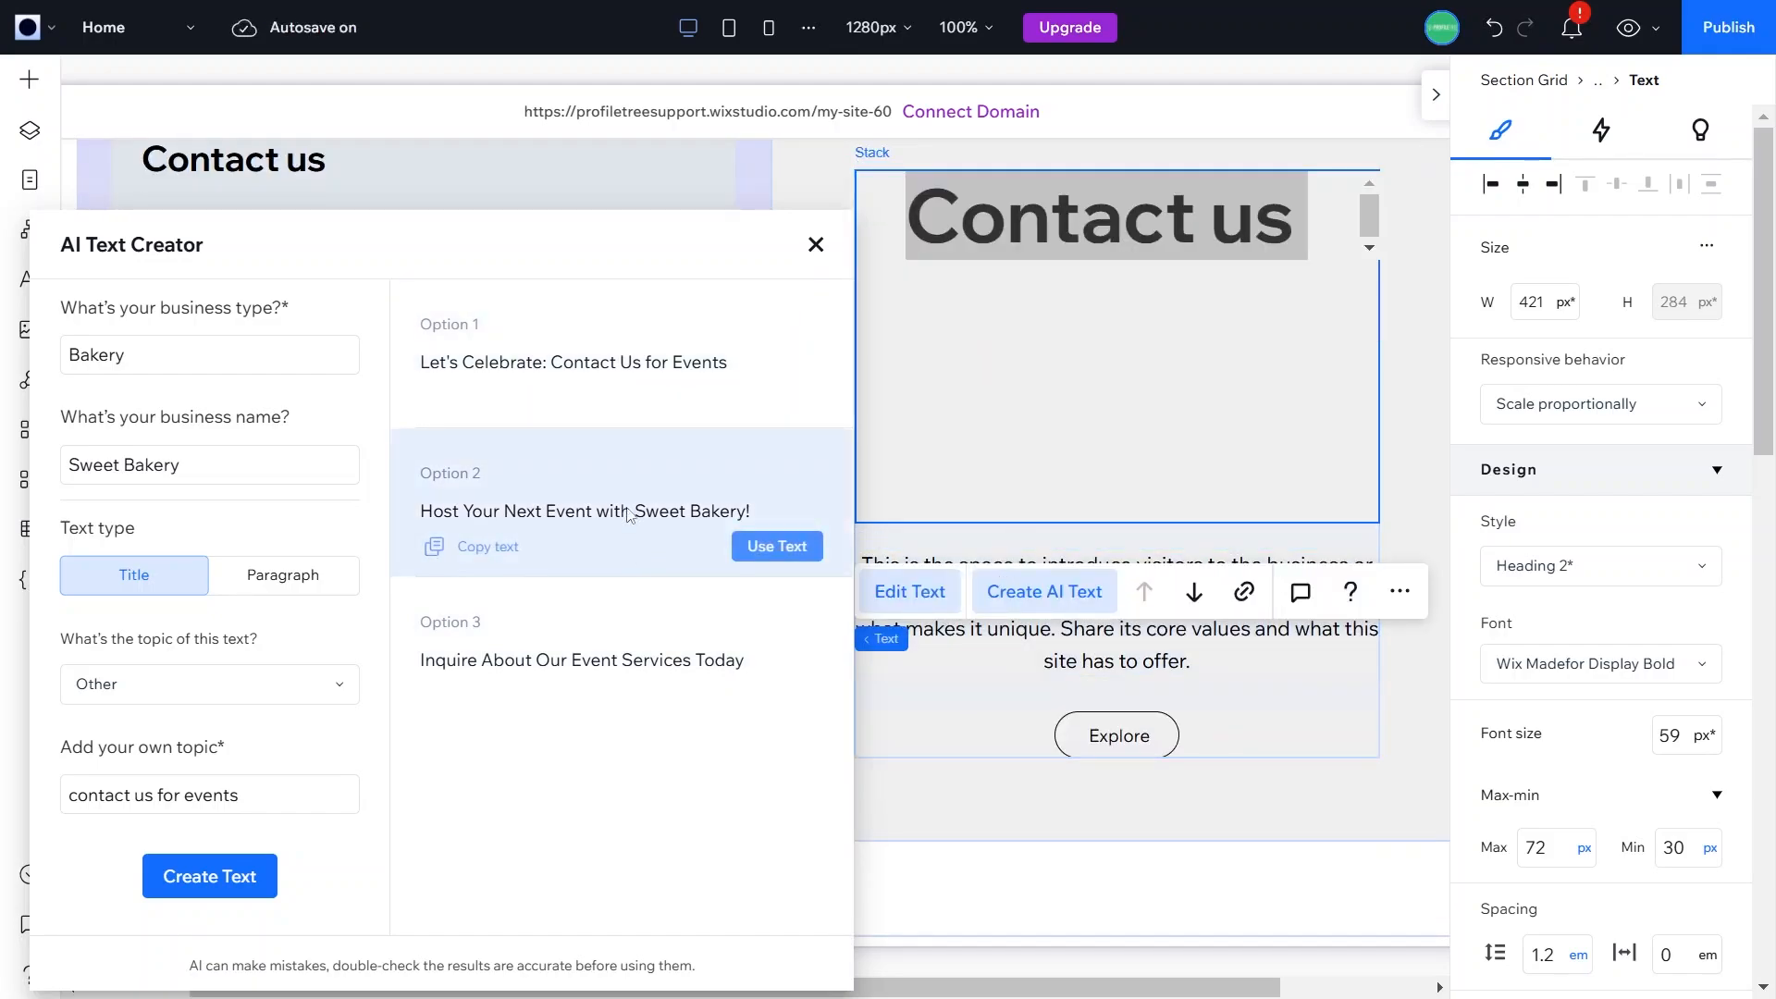
pyautogui.hscroll(-1, 960, 486)
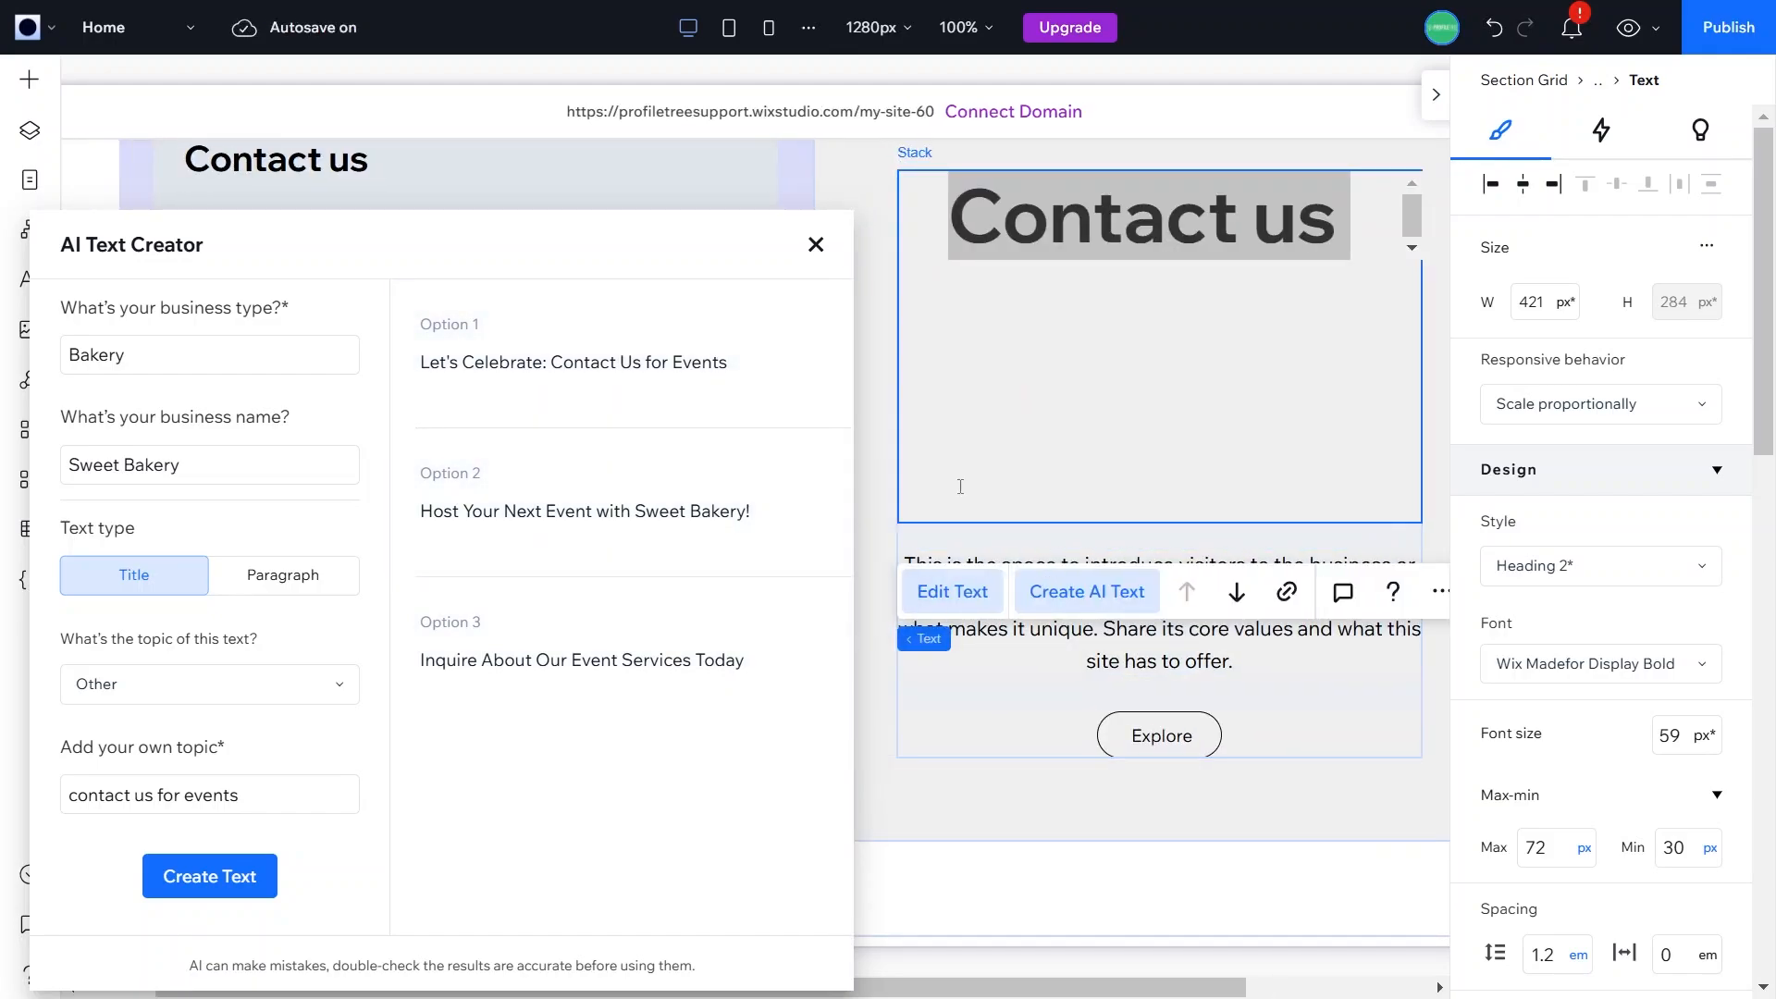
pyautogui.scroll(4, 960, 486)
pyautogui.rightClick(1219, 443)
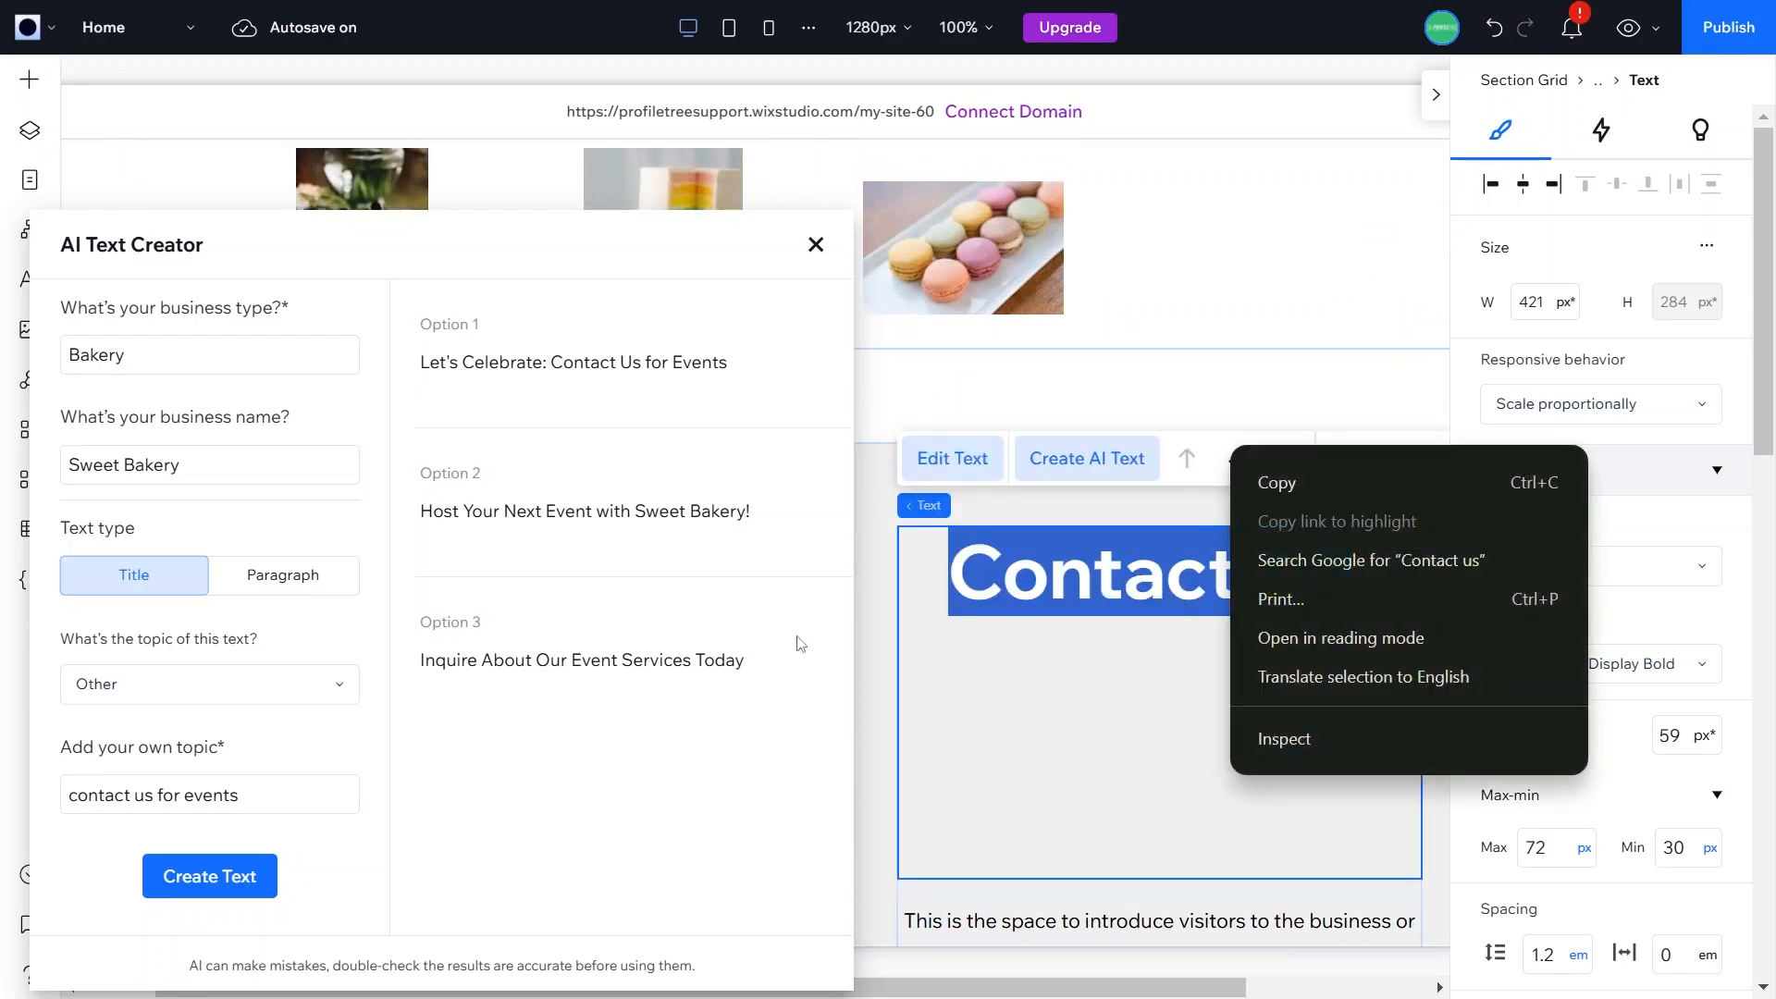
# Step: Copy the AI title "Host Your Next Event with Sweet Bakery!" and paste it over the "Contact us" heading beside the form
pyautogui.click(638, 504)
pyautogui.click(489, 547)
pyautogui.click(816, 244)
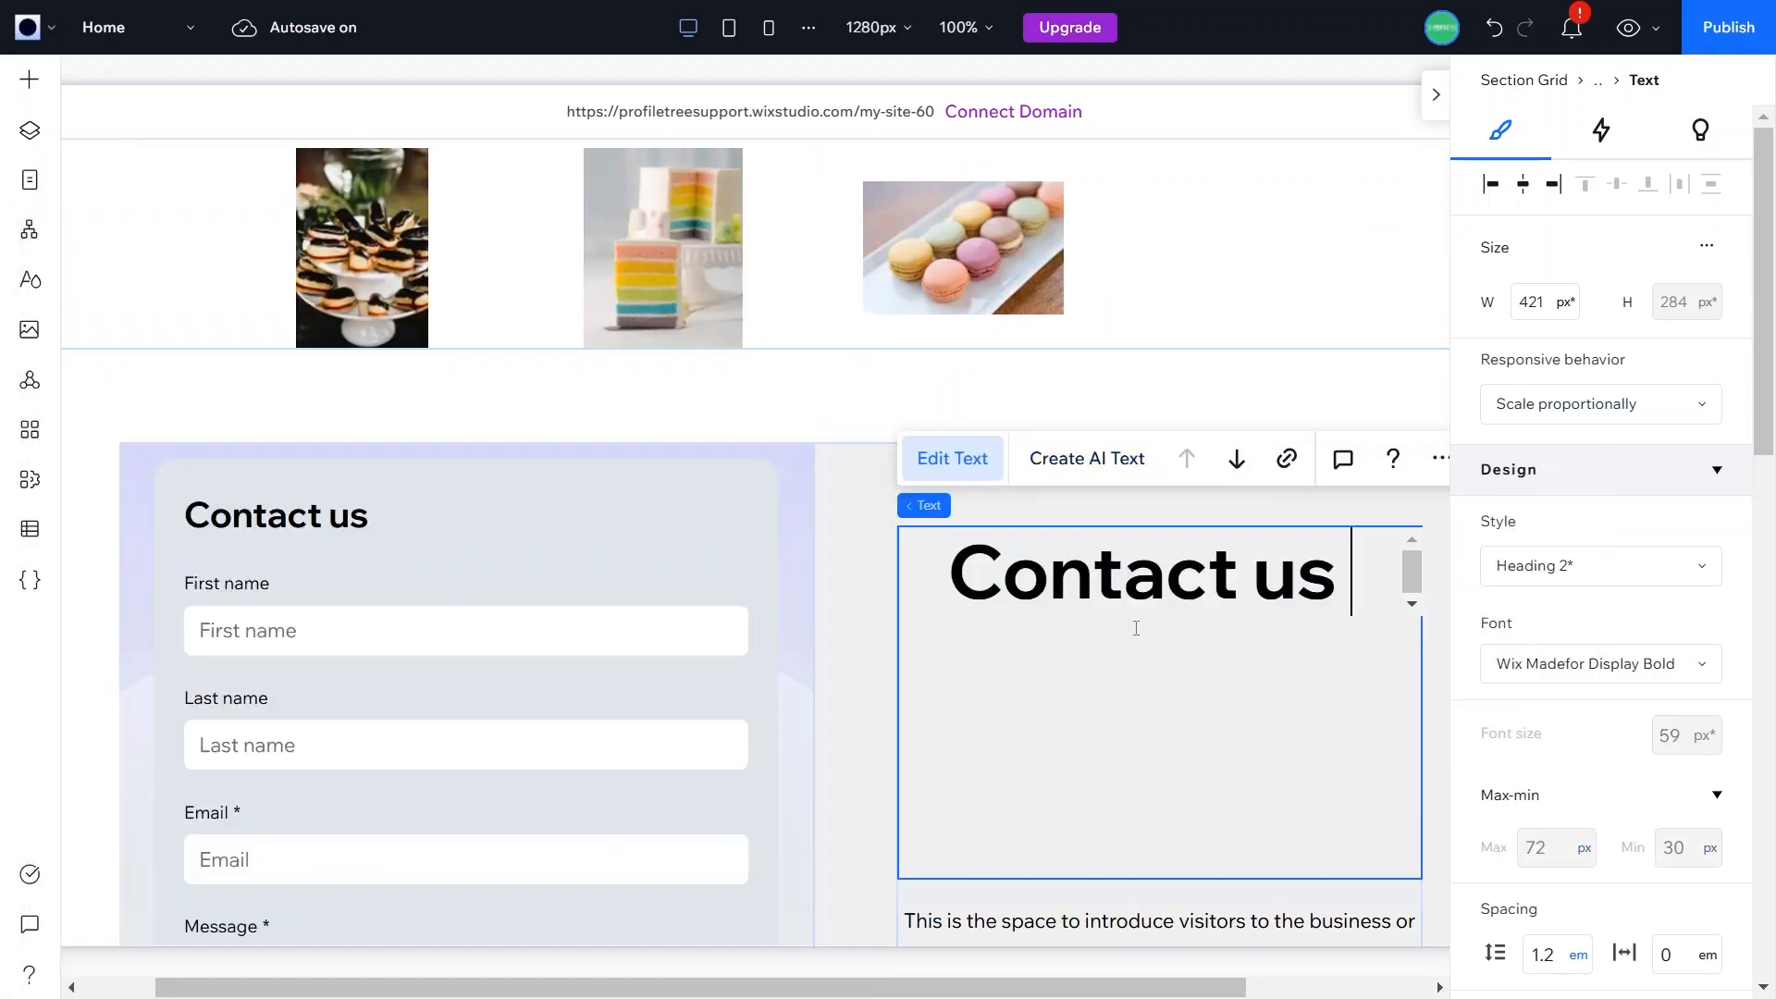
pyautogui.hotkey('ctrl', 'v')
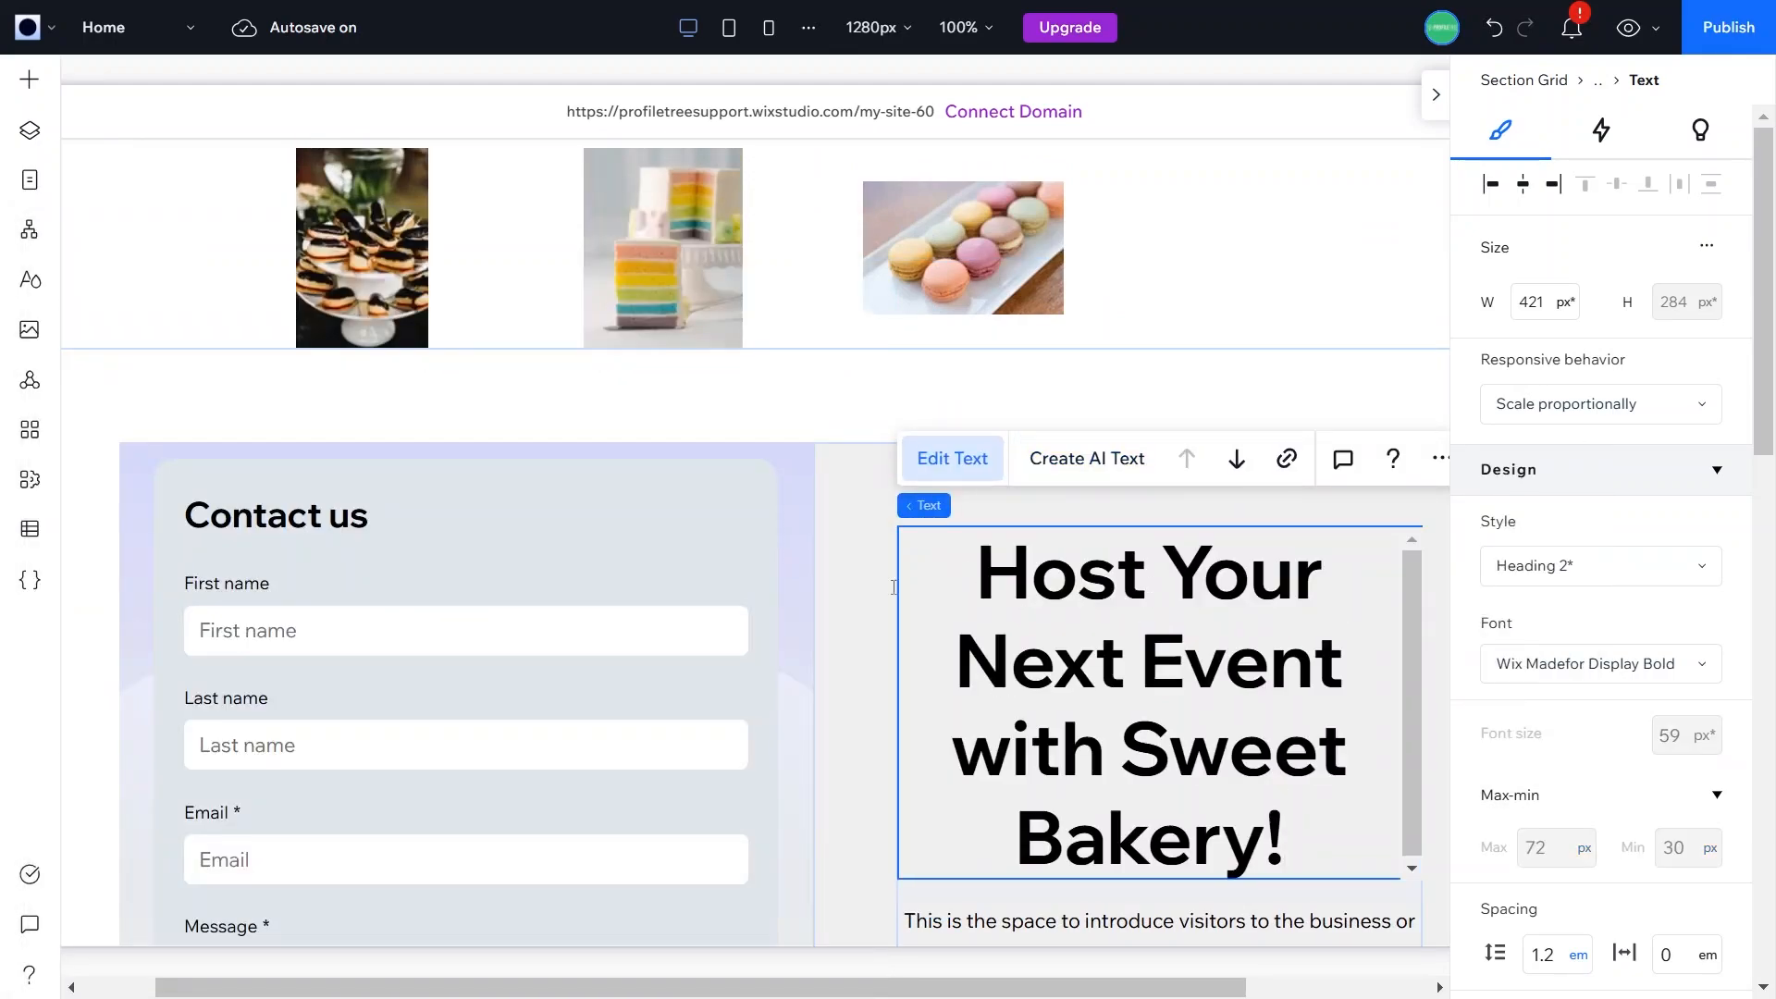
pyautogui.scroll(-5, 835, 692)
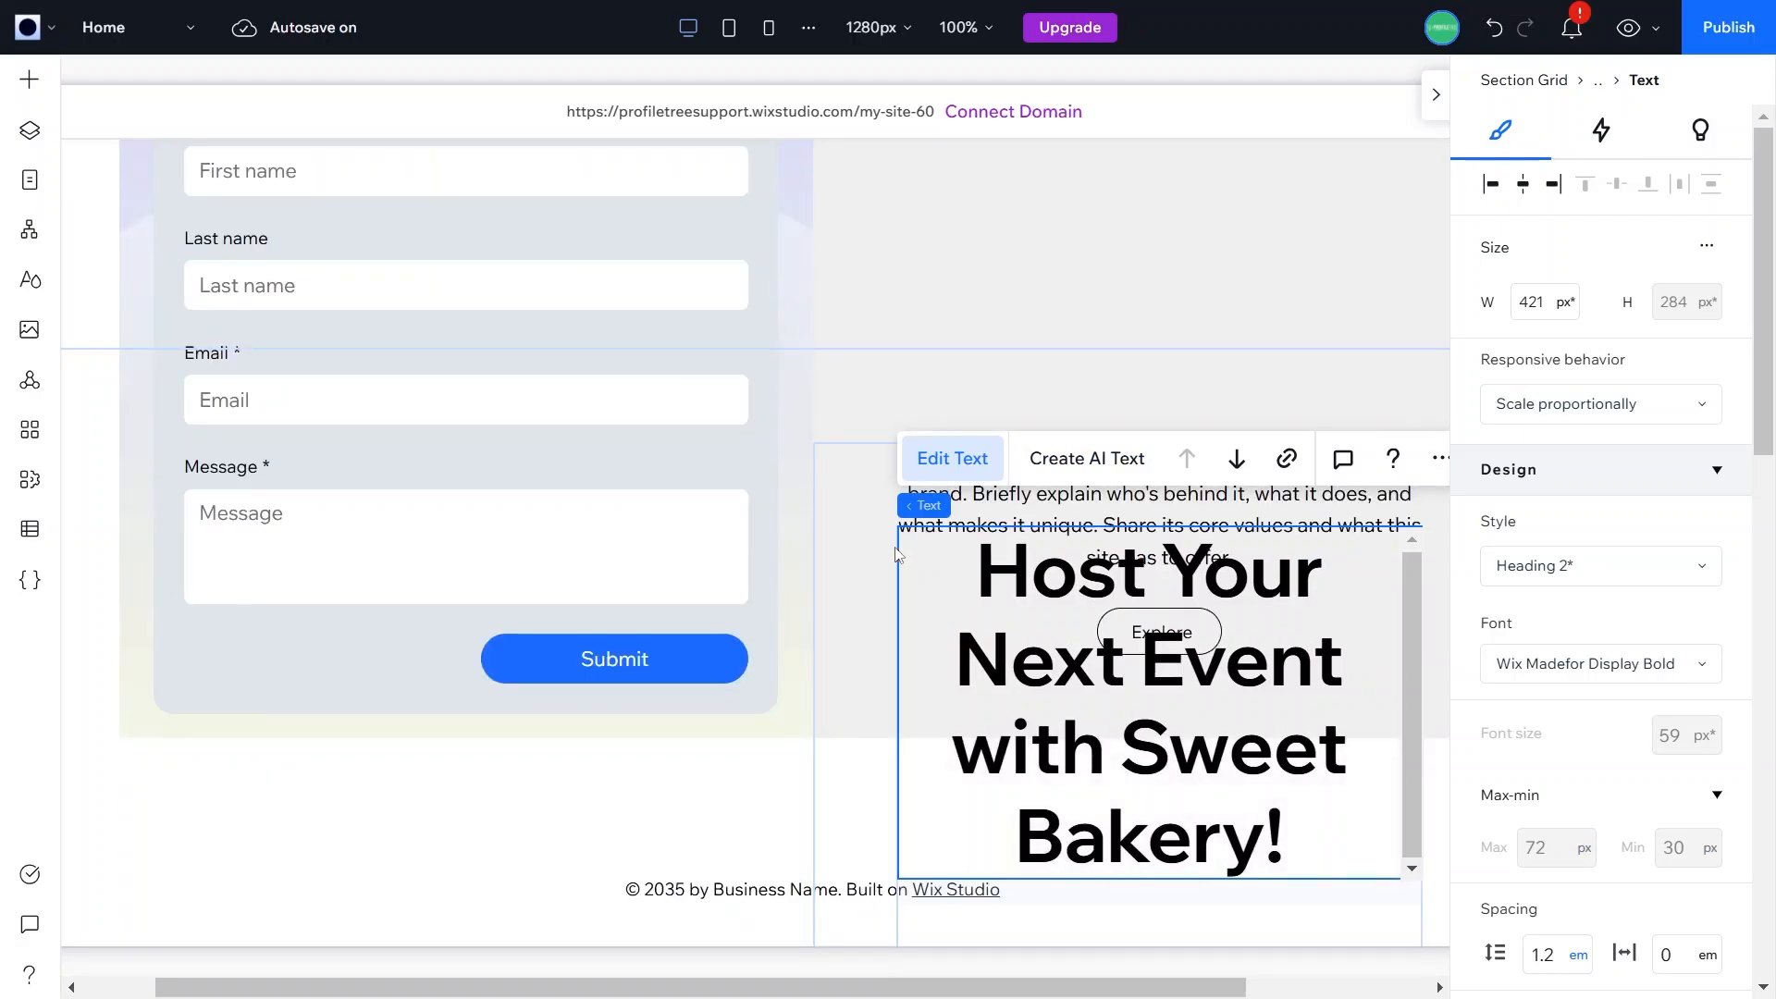
pyautogui.scroll(3, 888, 553)
pyautogui.scroll(-2, 842, 547)
pyautogui.click(844, 547)
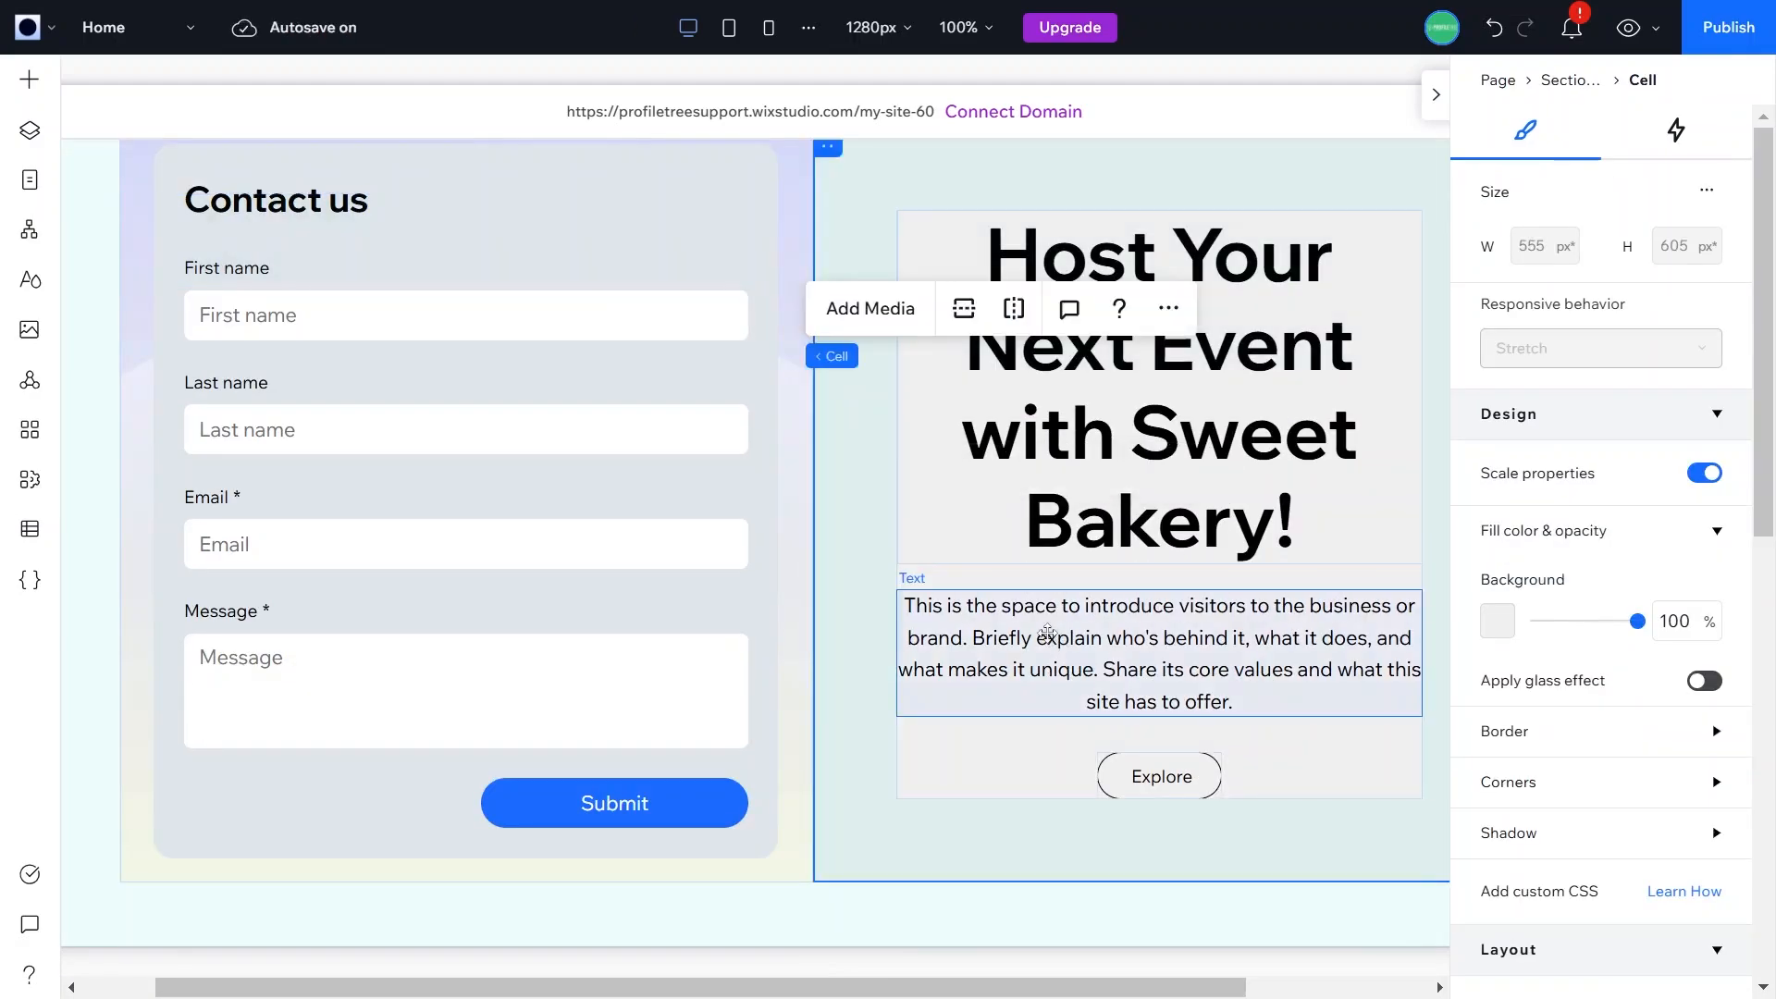
# Step: Set up an AI paragraph for the text under the heading, with the topic Service description and the service name "Hosting"
pyautogui.click(1047, 633)
pyautogui.click(1063, 525)
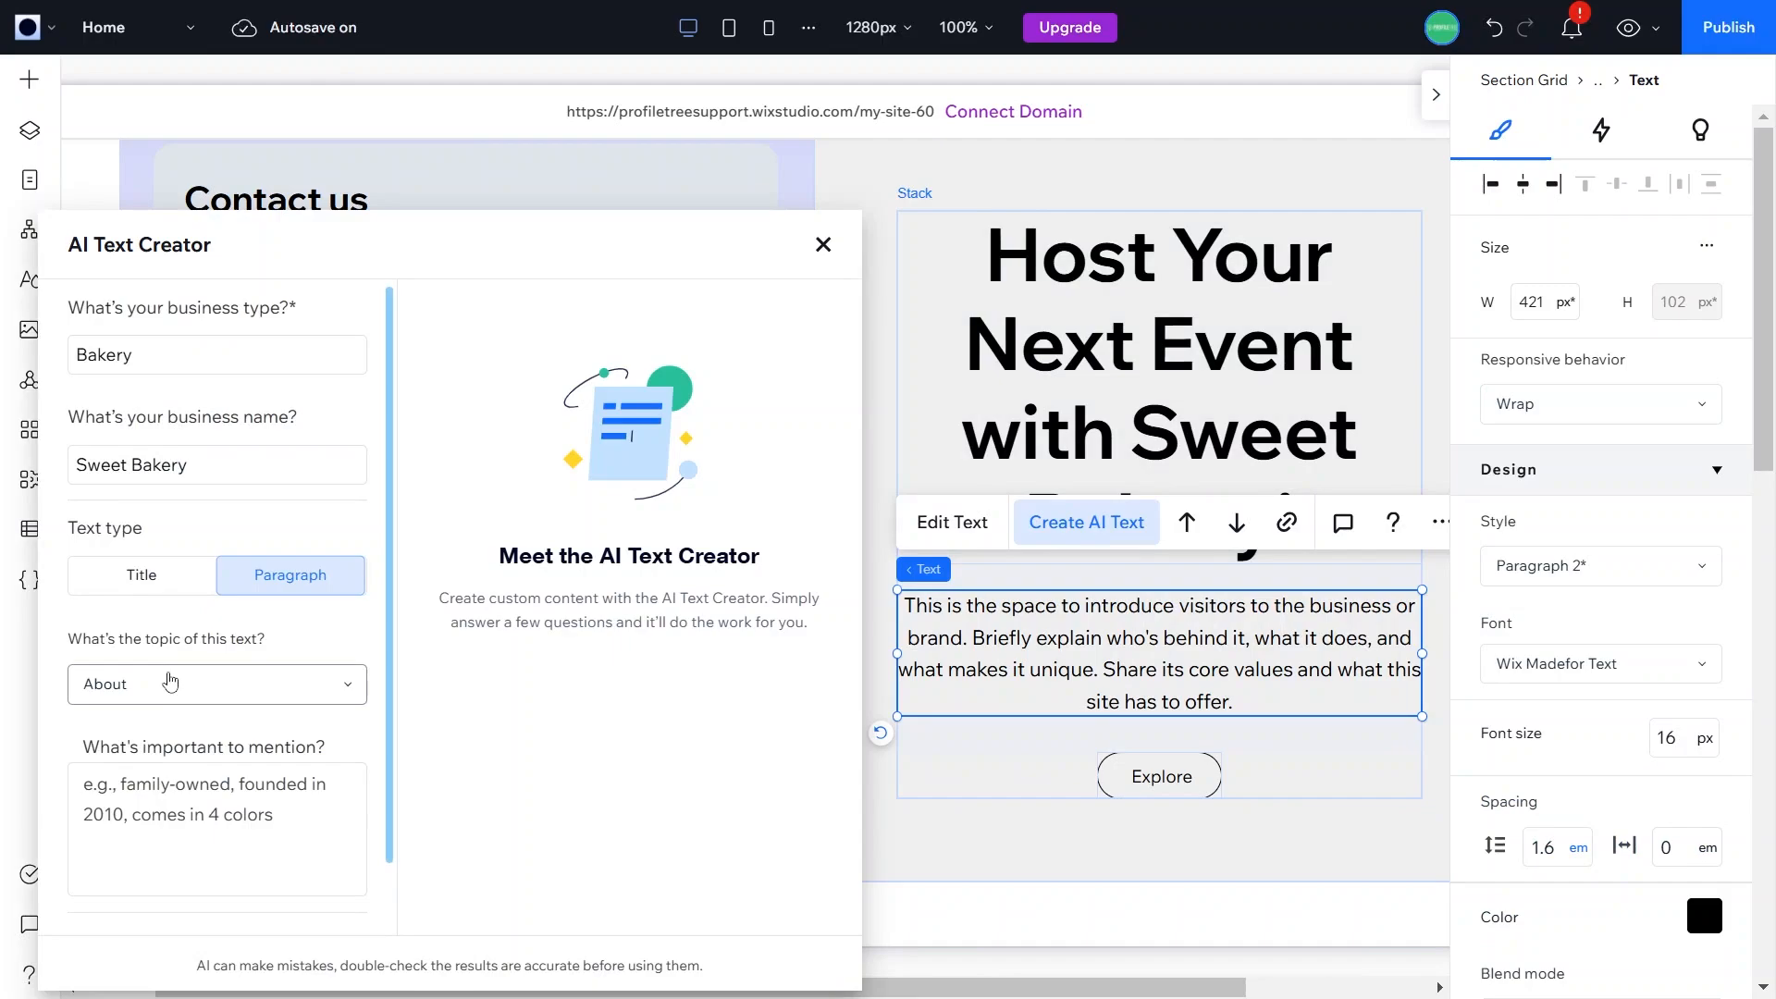
pyautogui.click(170, 684)
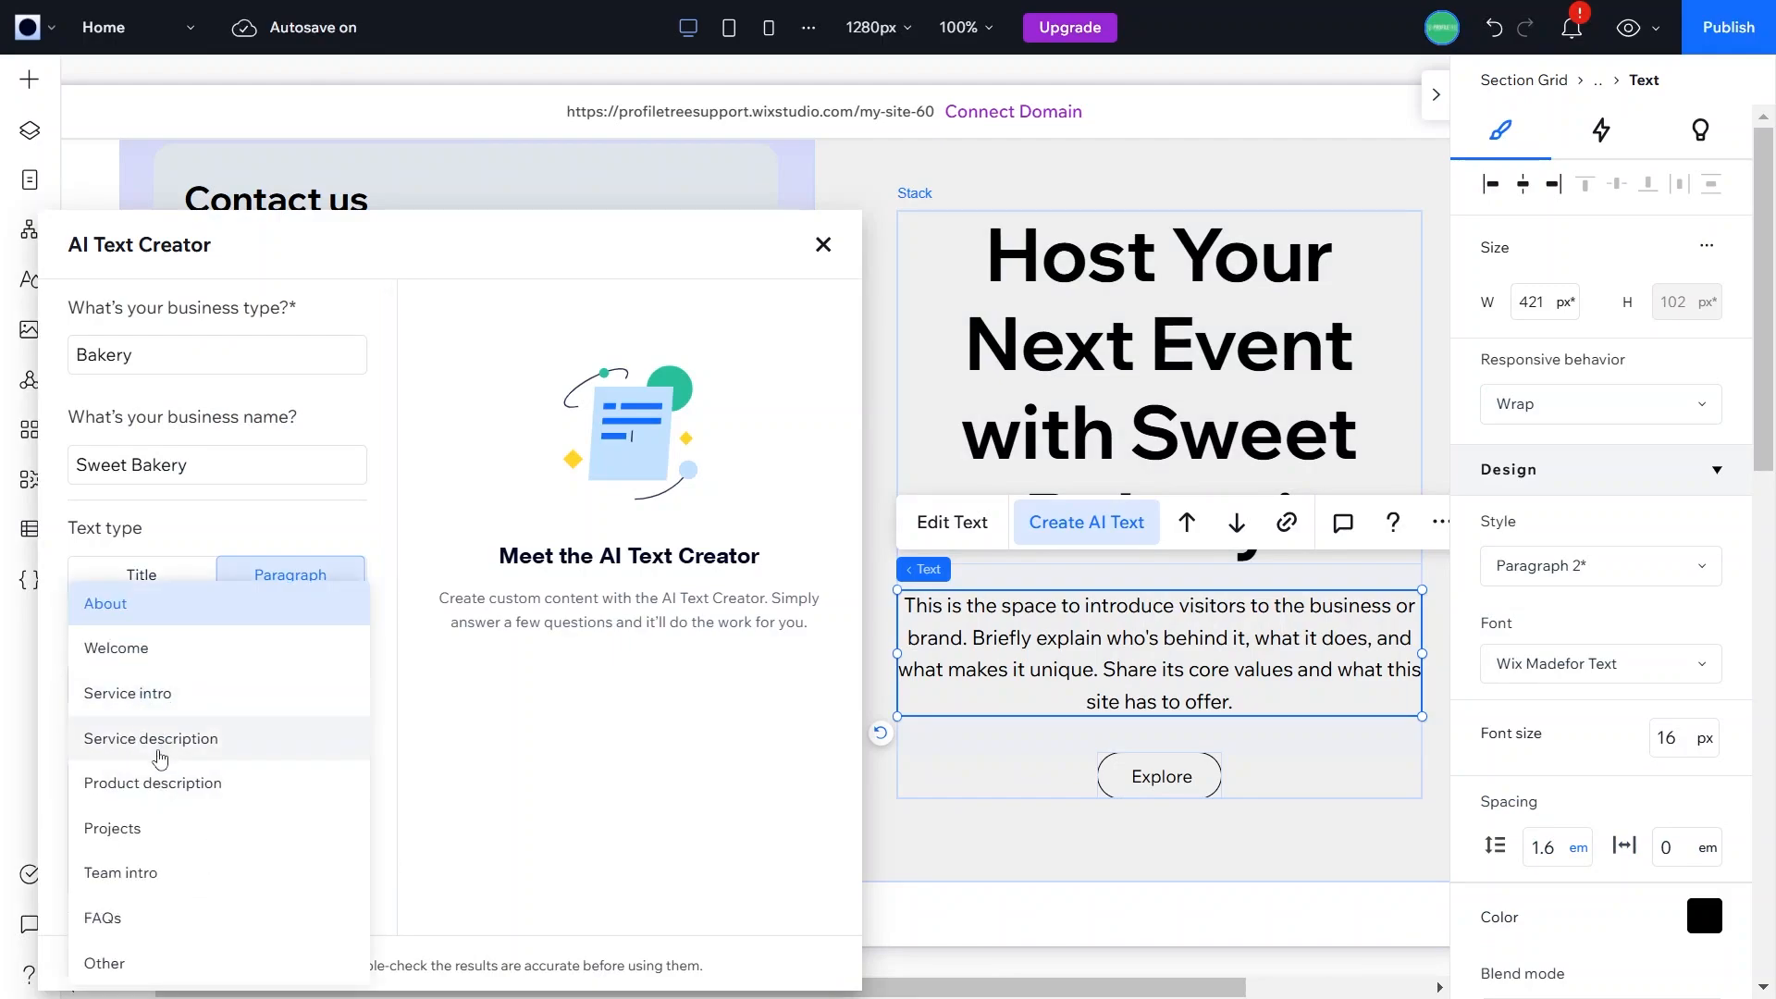
pyautogui.click(161, 758)
pyautogui.click(178, 814)
pyautogui.write('Hosti')
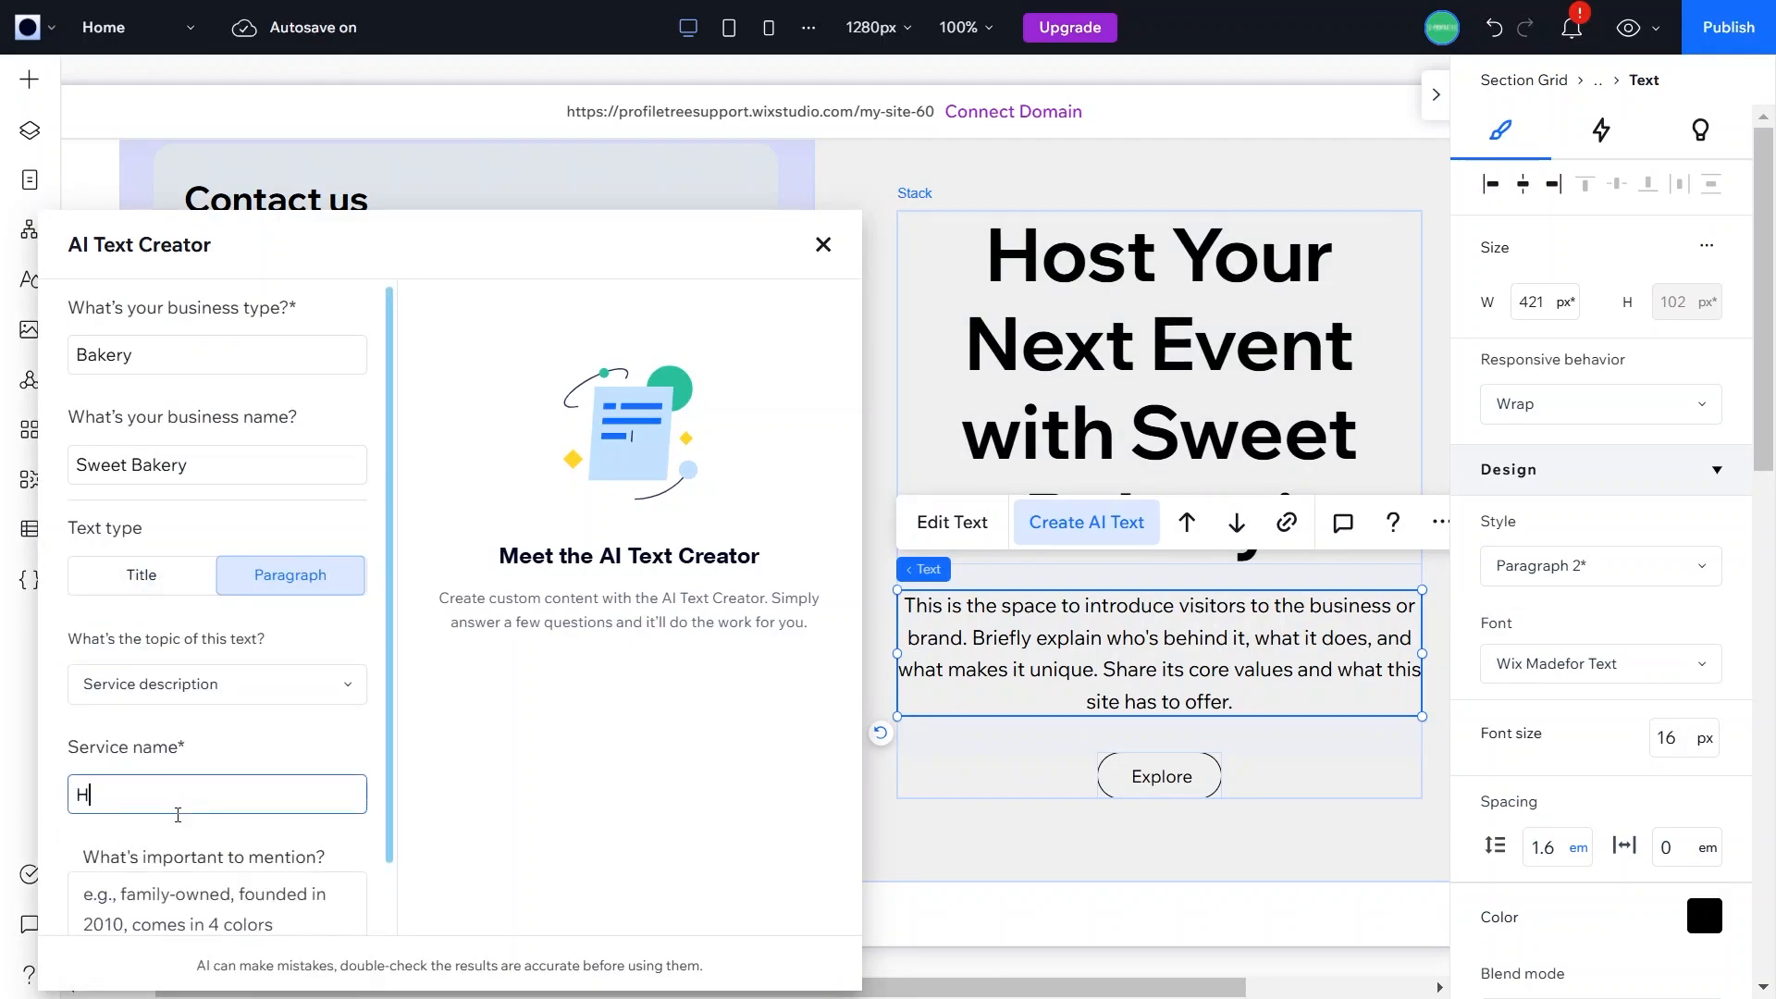
pyautogui.press('BackSpace')
pyautogui.press('BackSpace')
pyautogui.press('BackSpace')
pyautogui.press('BackSpace')
pyautogui.press('BackSpace')
pyautogui.write('Hostin')
pyautogui.press('BackSpace')
pyautogui.press('BackSpace')
pyautogui.write('ing')
pyautogui.scroll(-1, 180, 821)
# Step: Enter "host your next event with us" as the important details and generate paragraph options
pyautogui.click(178, 814)
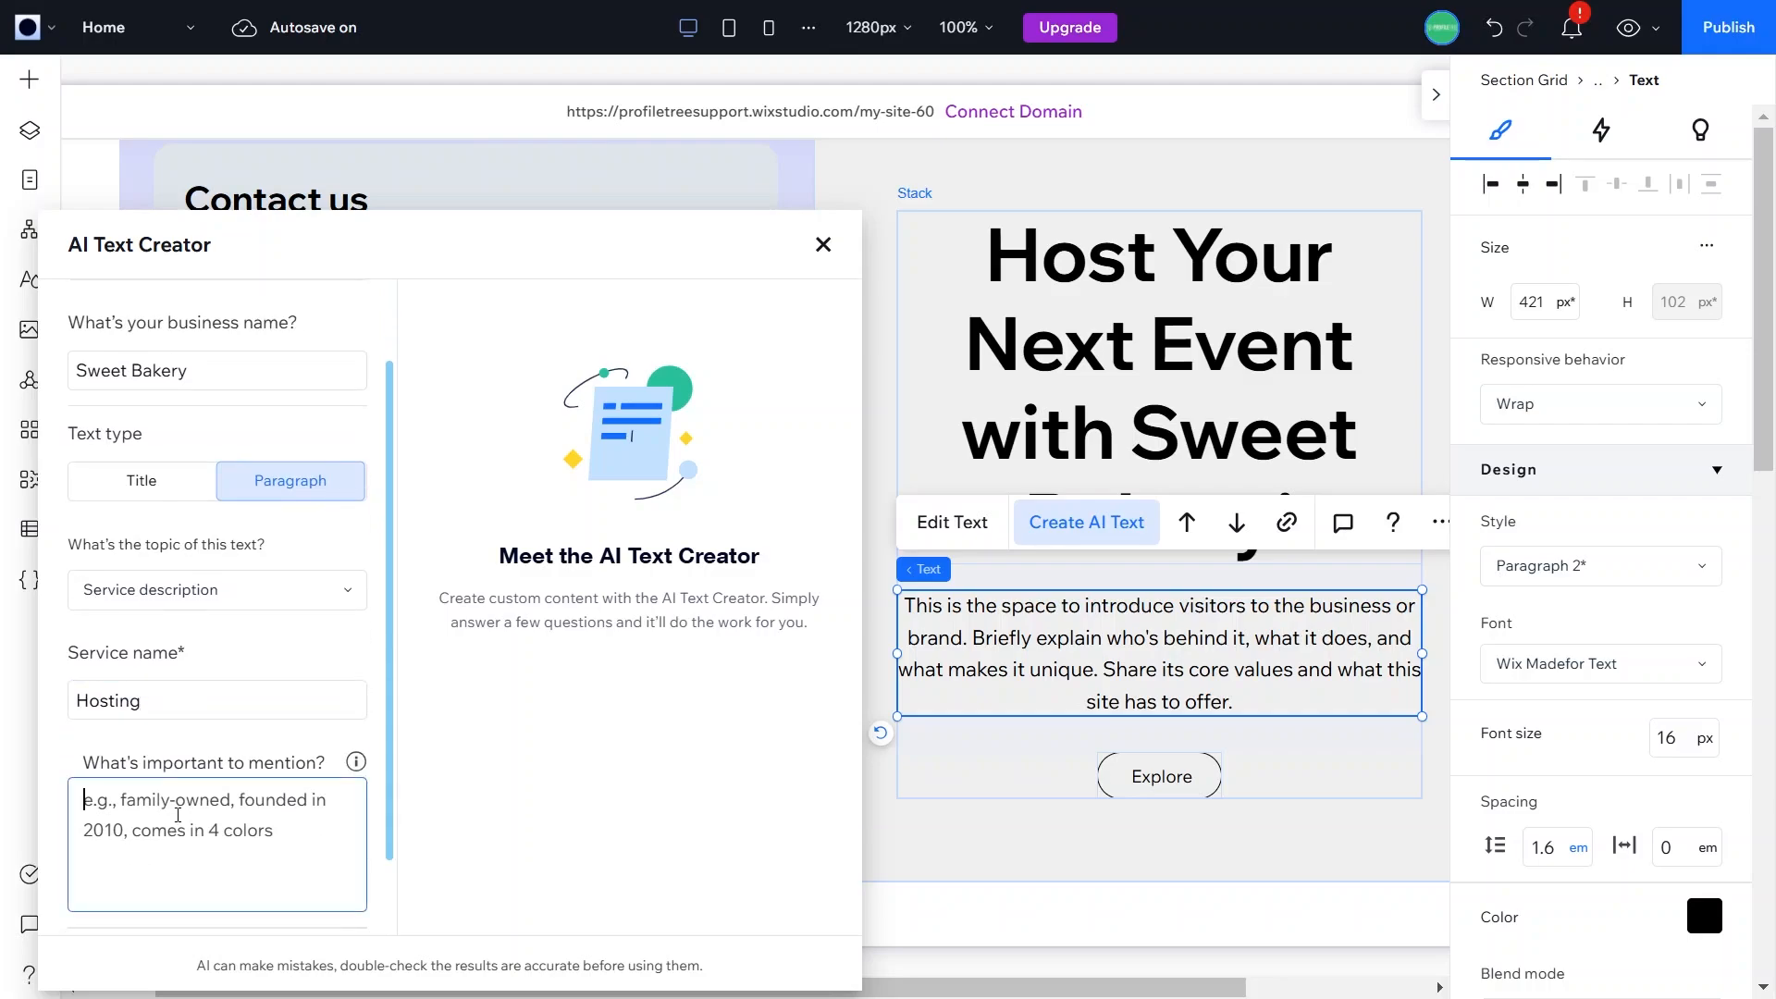
pyautogui.write('host your next')
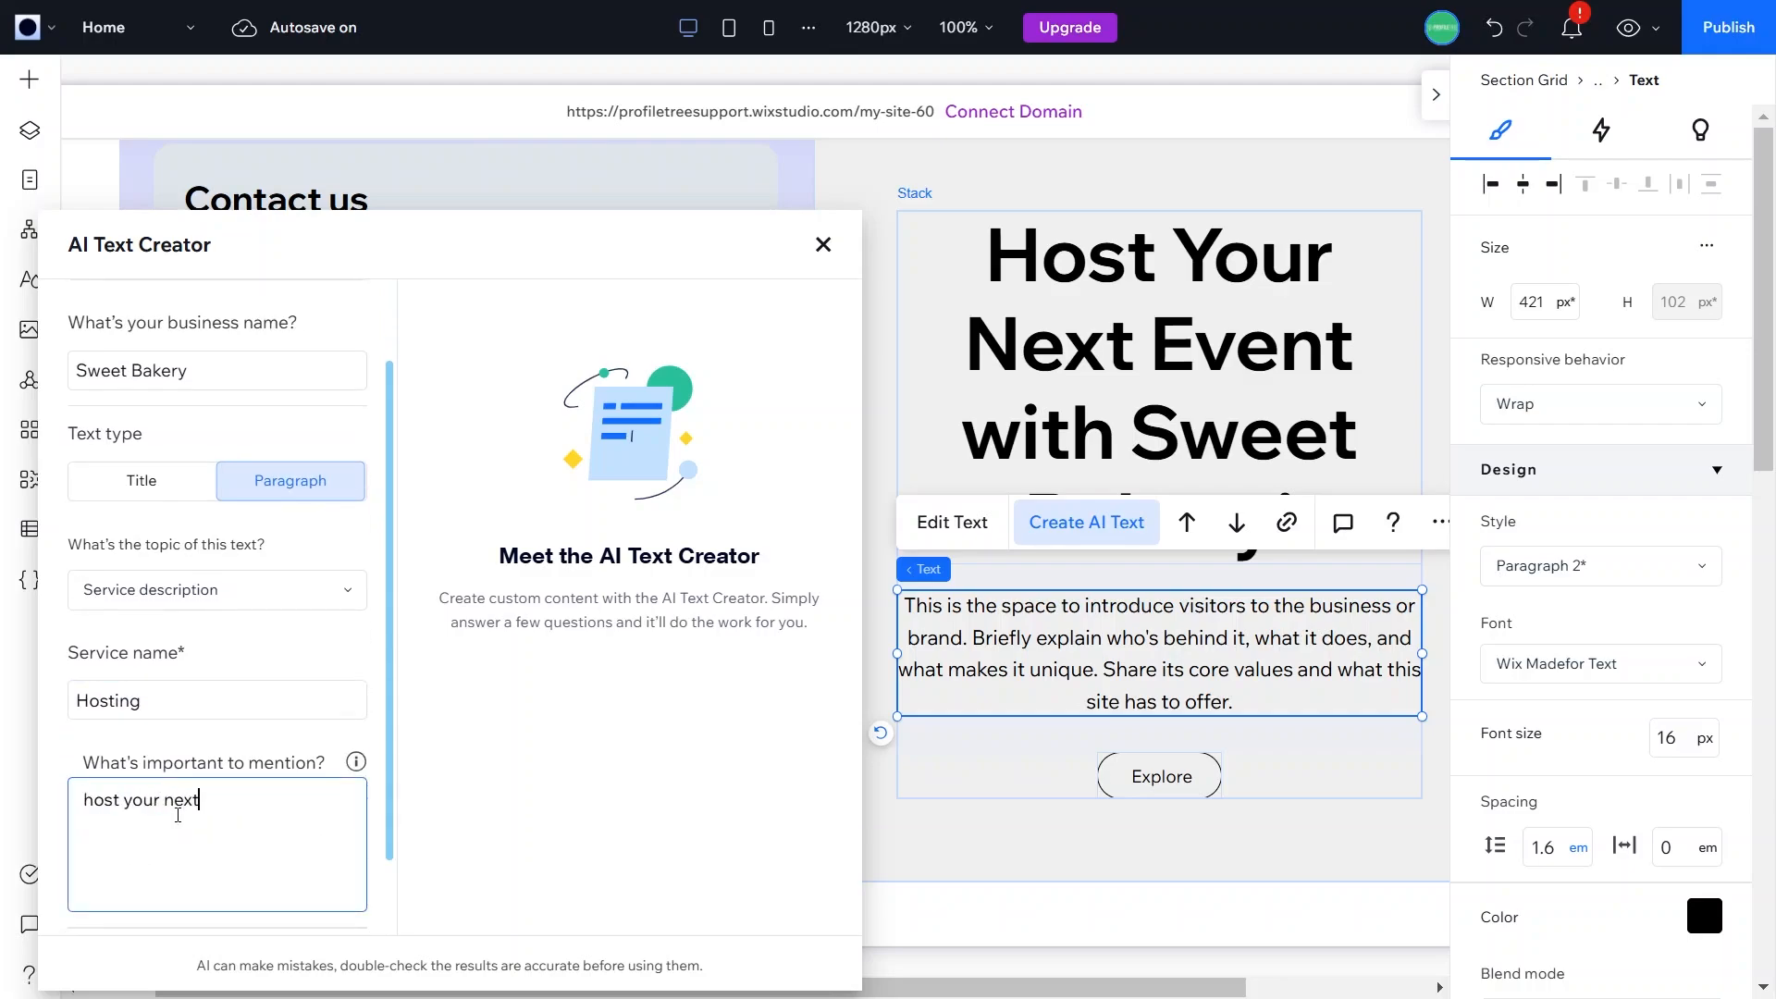
pyautogui.write(' event with us')
pyautogui.scroll(-1, 212, 851)
pyautogui.click(246, 890)
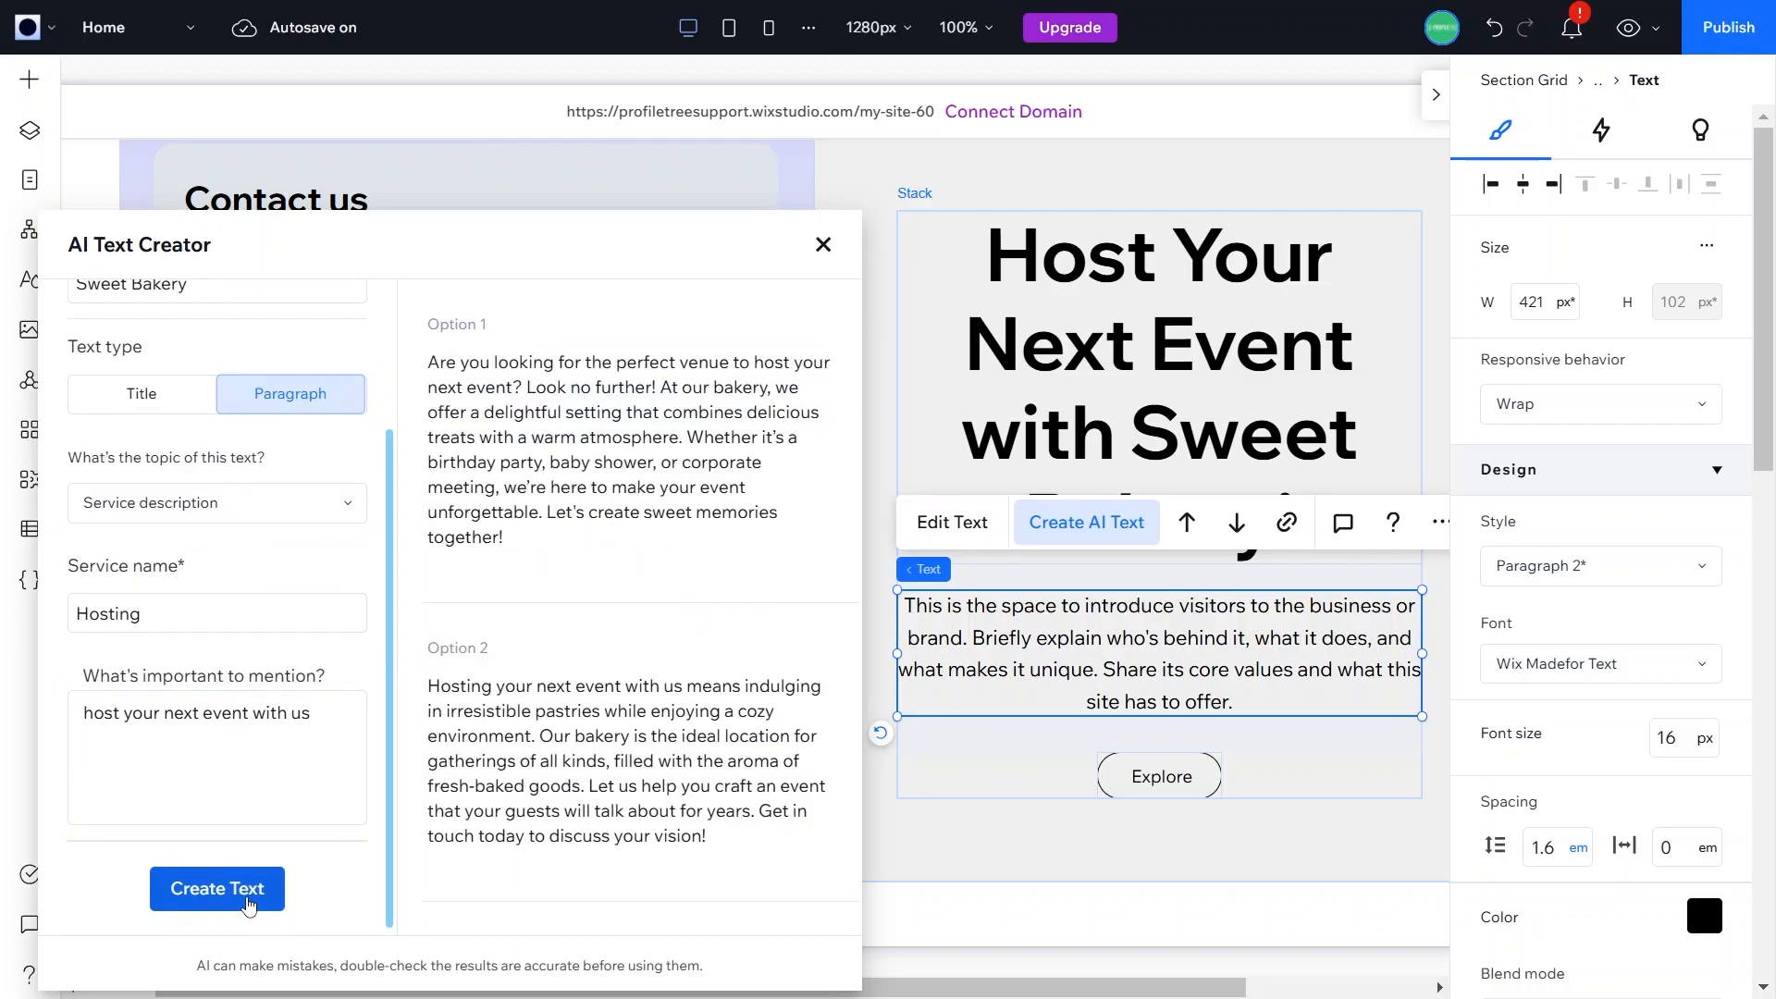
# Step: Change the details to mention "our bakery", regenerate the paragraphs and apply the option beginning "Let us make your next event truly memorable"
pyautogui.click(328, 713)
pyautogui.press('BackSpace')
pyautogui.write('our bakery')
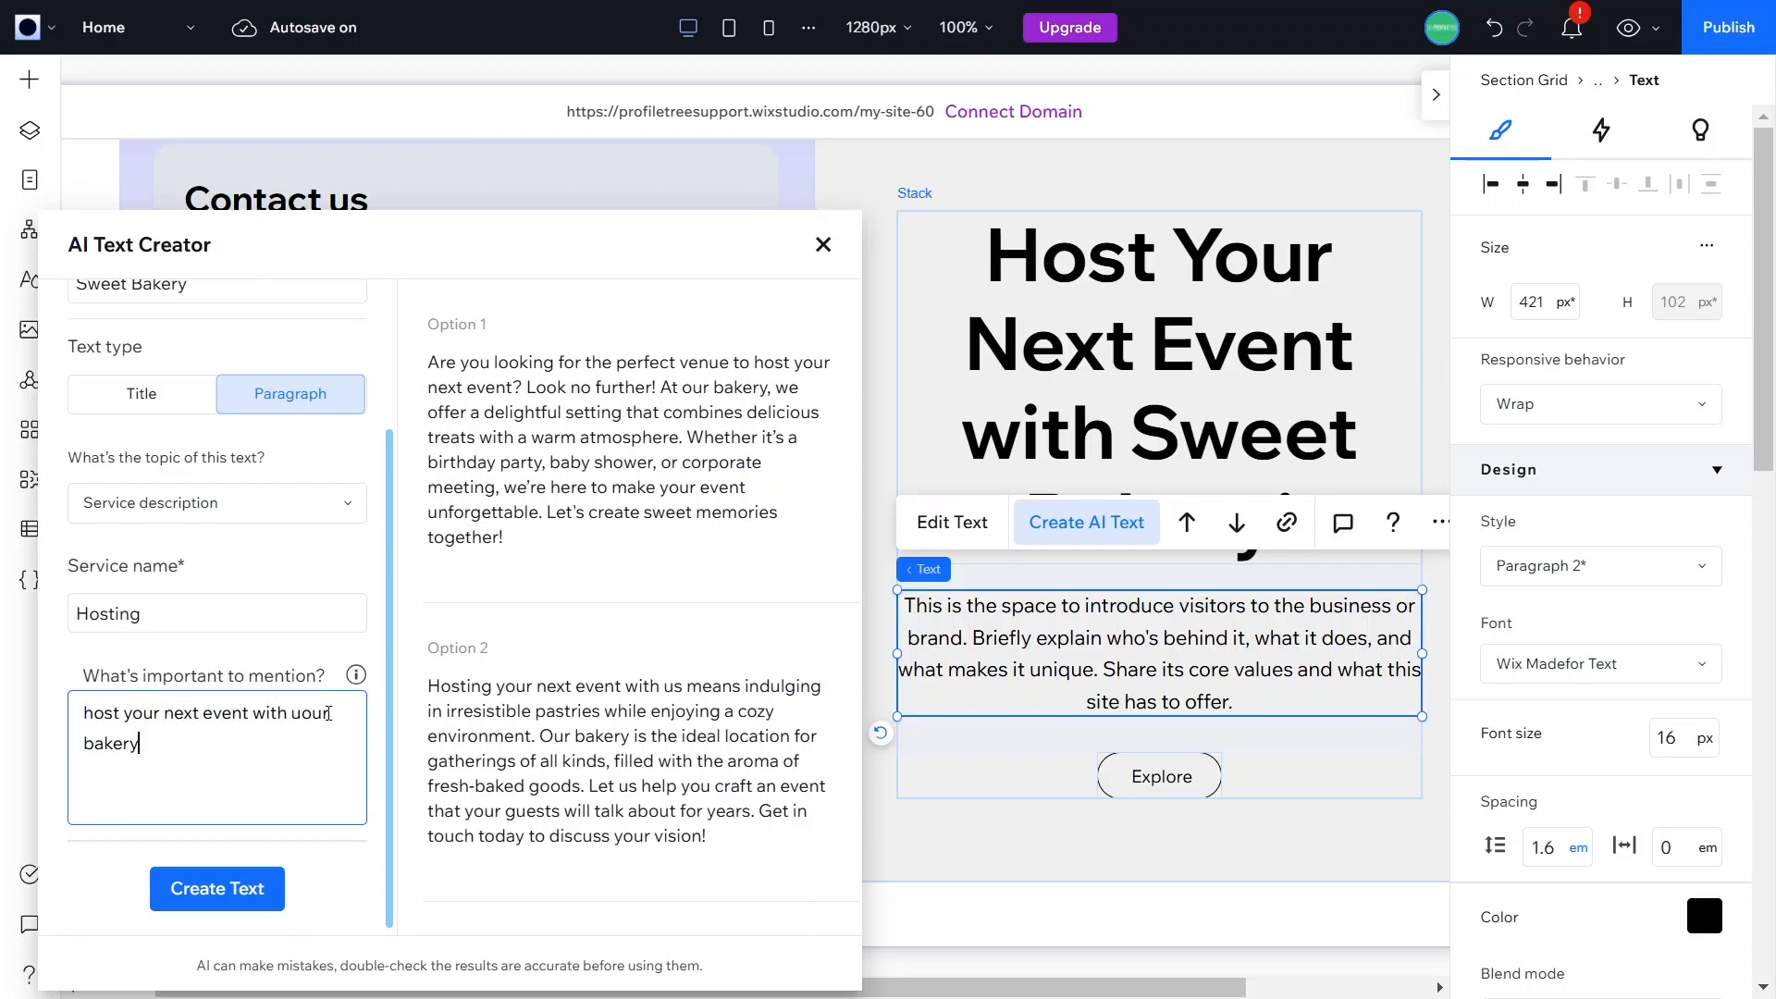
pyautogui.click(216, 888)
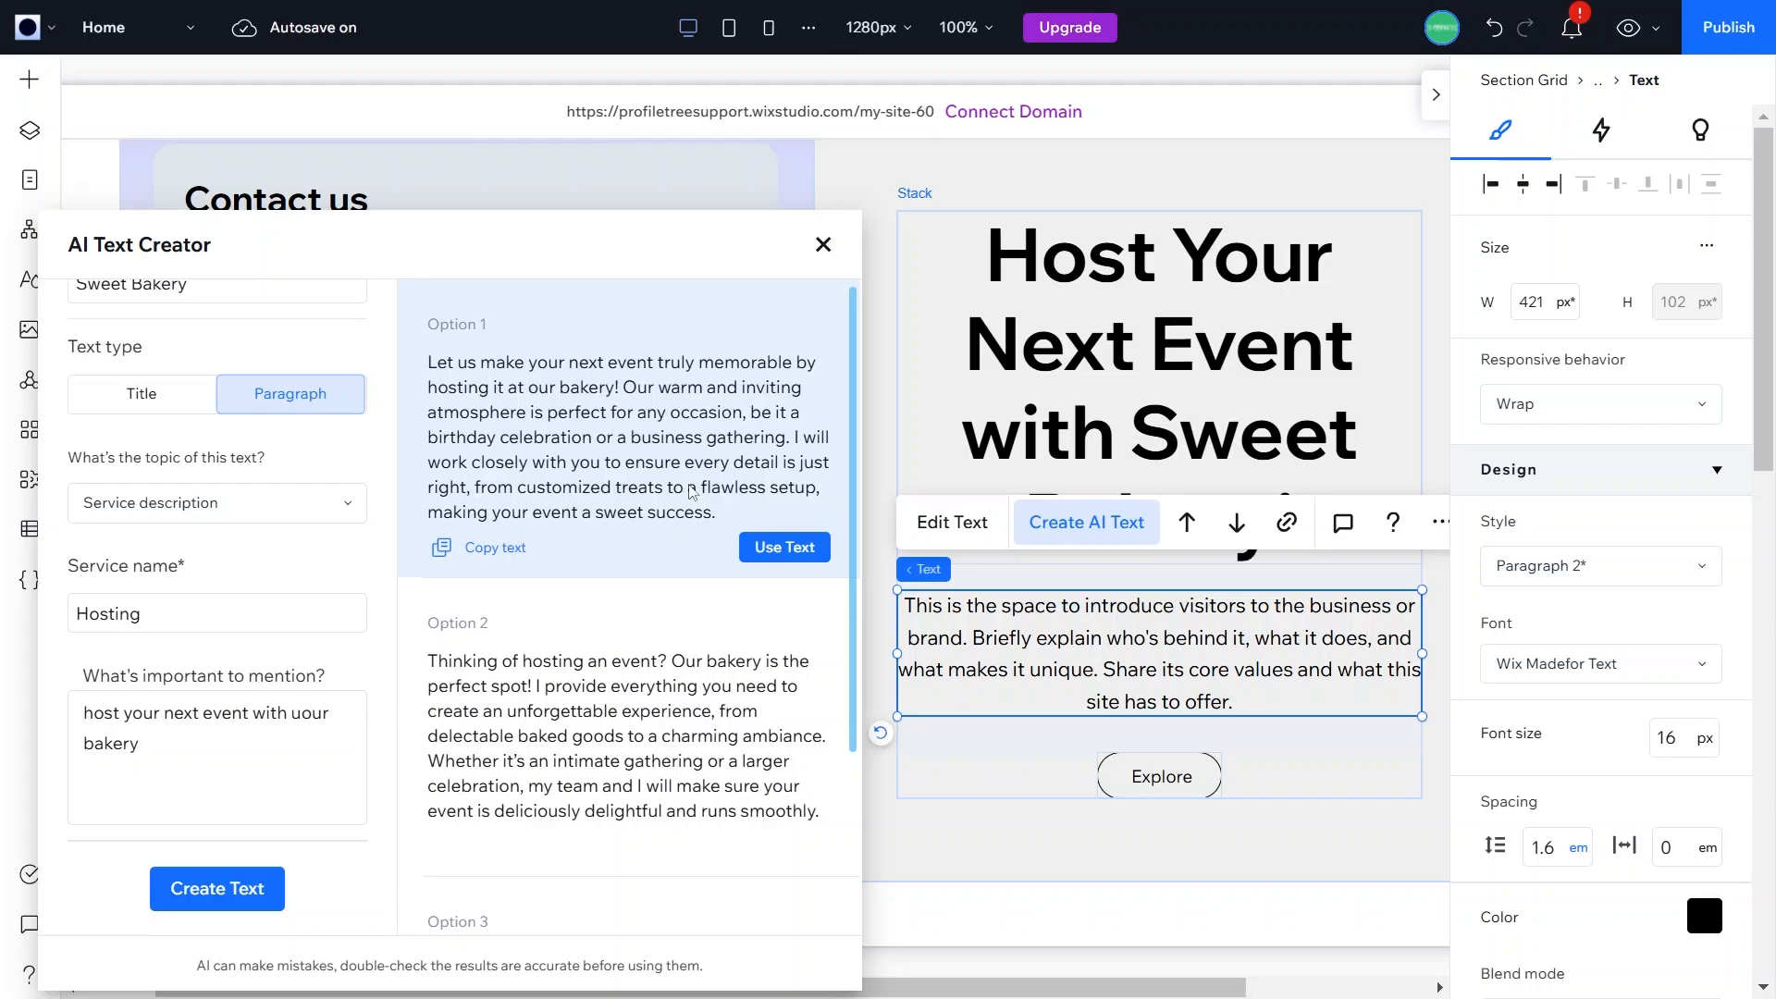
pyautogui.click(769, 551)
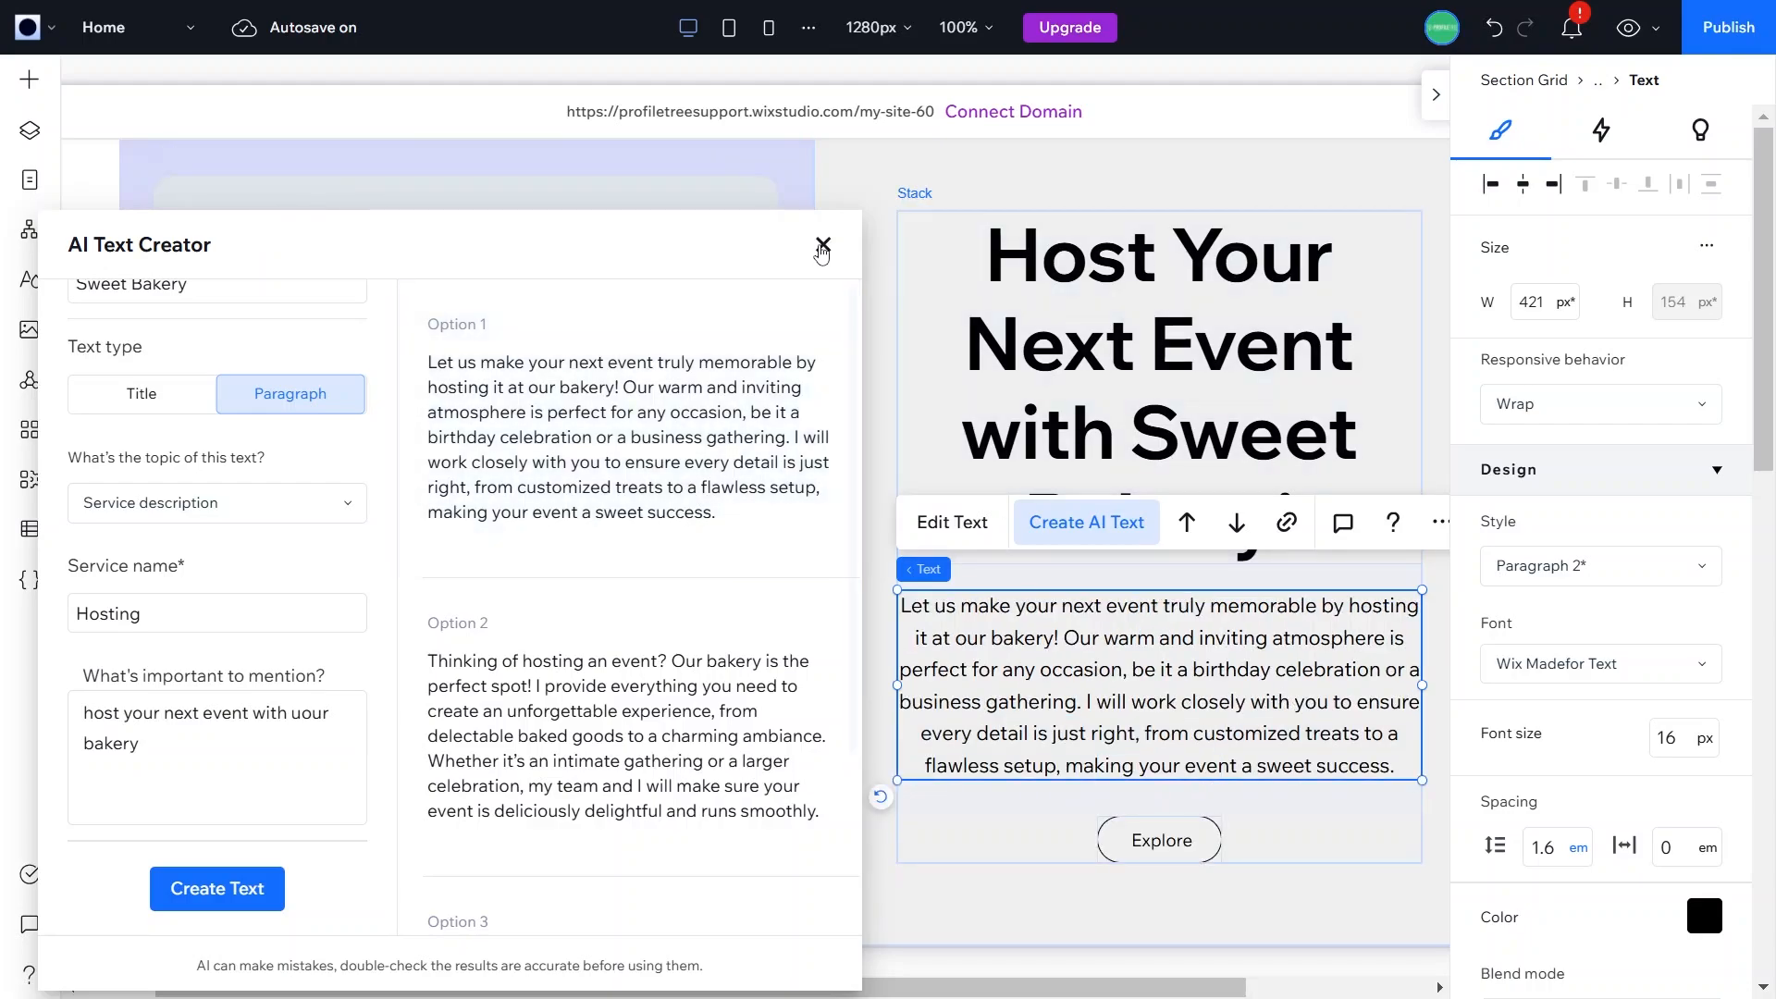
pyautogui.click(824, 245)
# Step: Review the whole home page from the Sweet Bakery header down to the contact section
pyautogui.scroll(10, 879, 441)
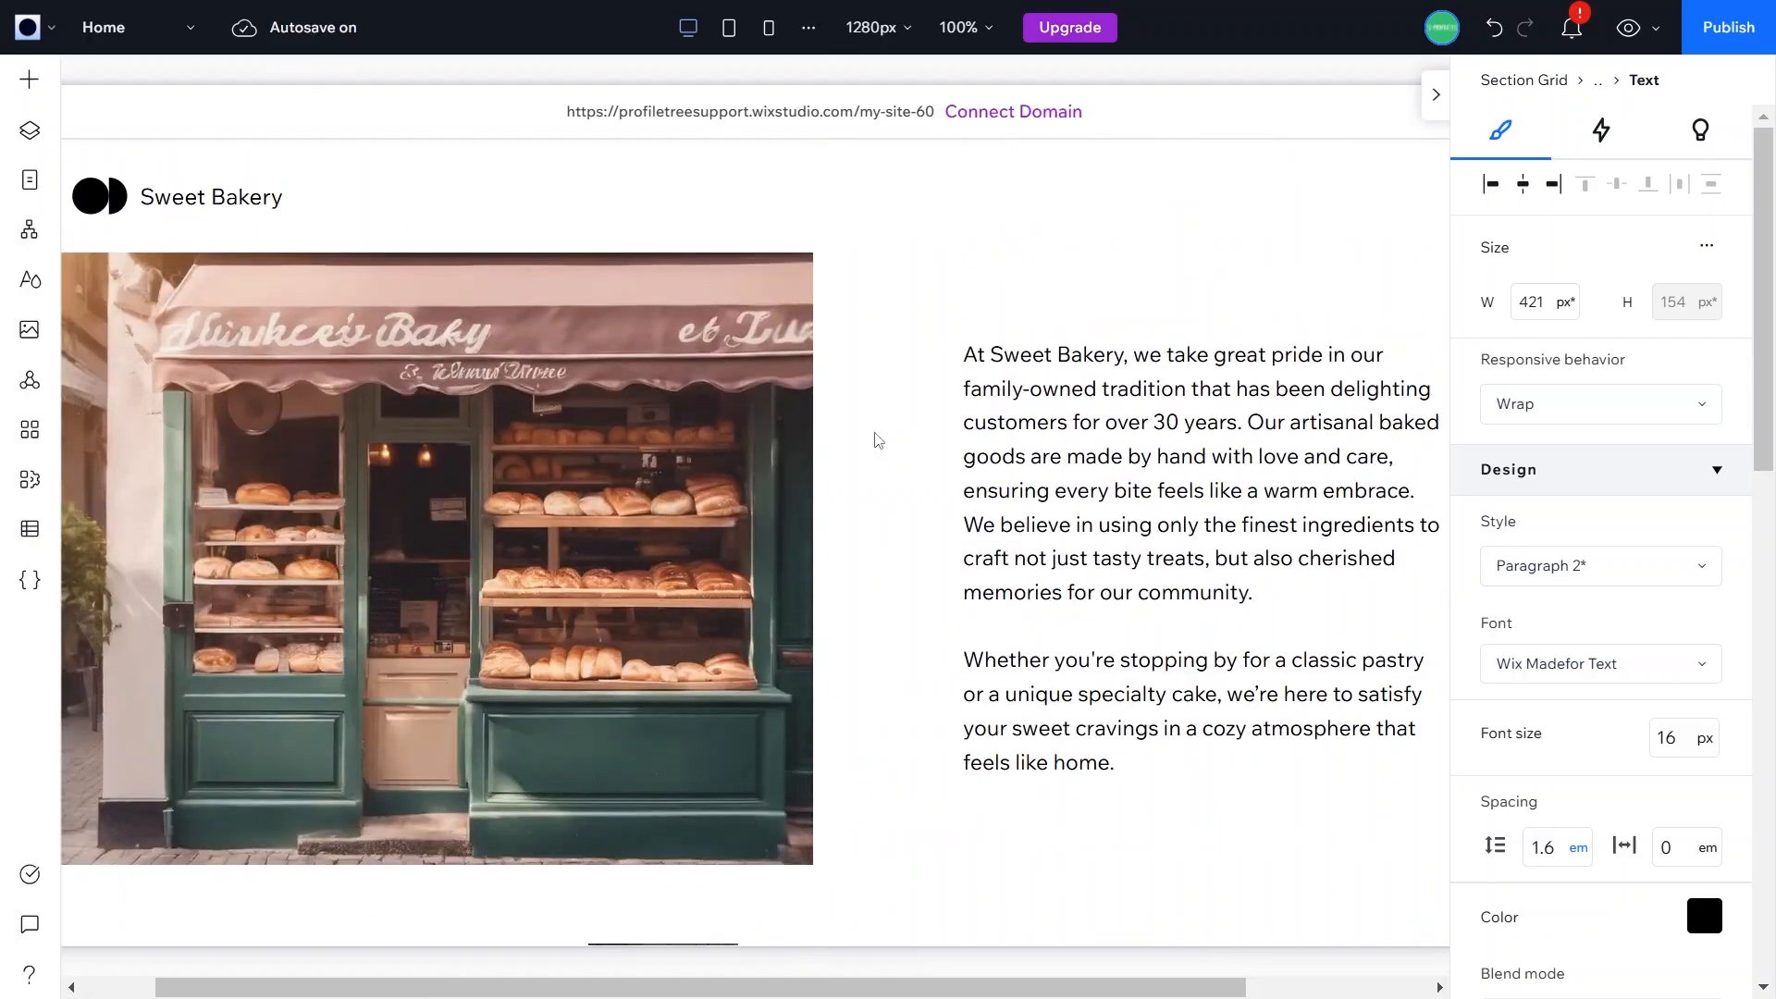
pyautogui.scroll(-10, 718, 500)
pyautogui.scroll(10, 718, 500)
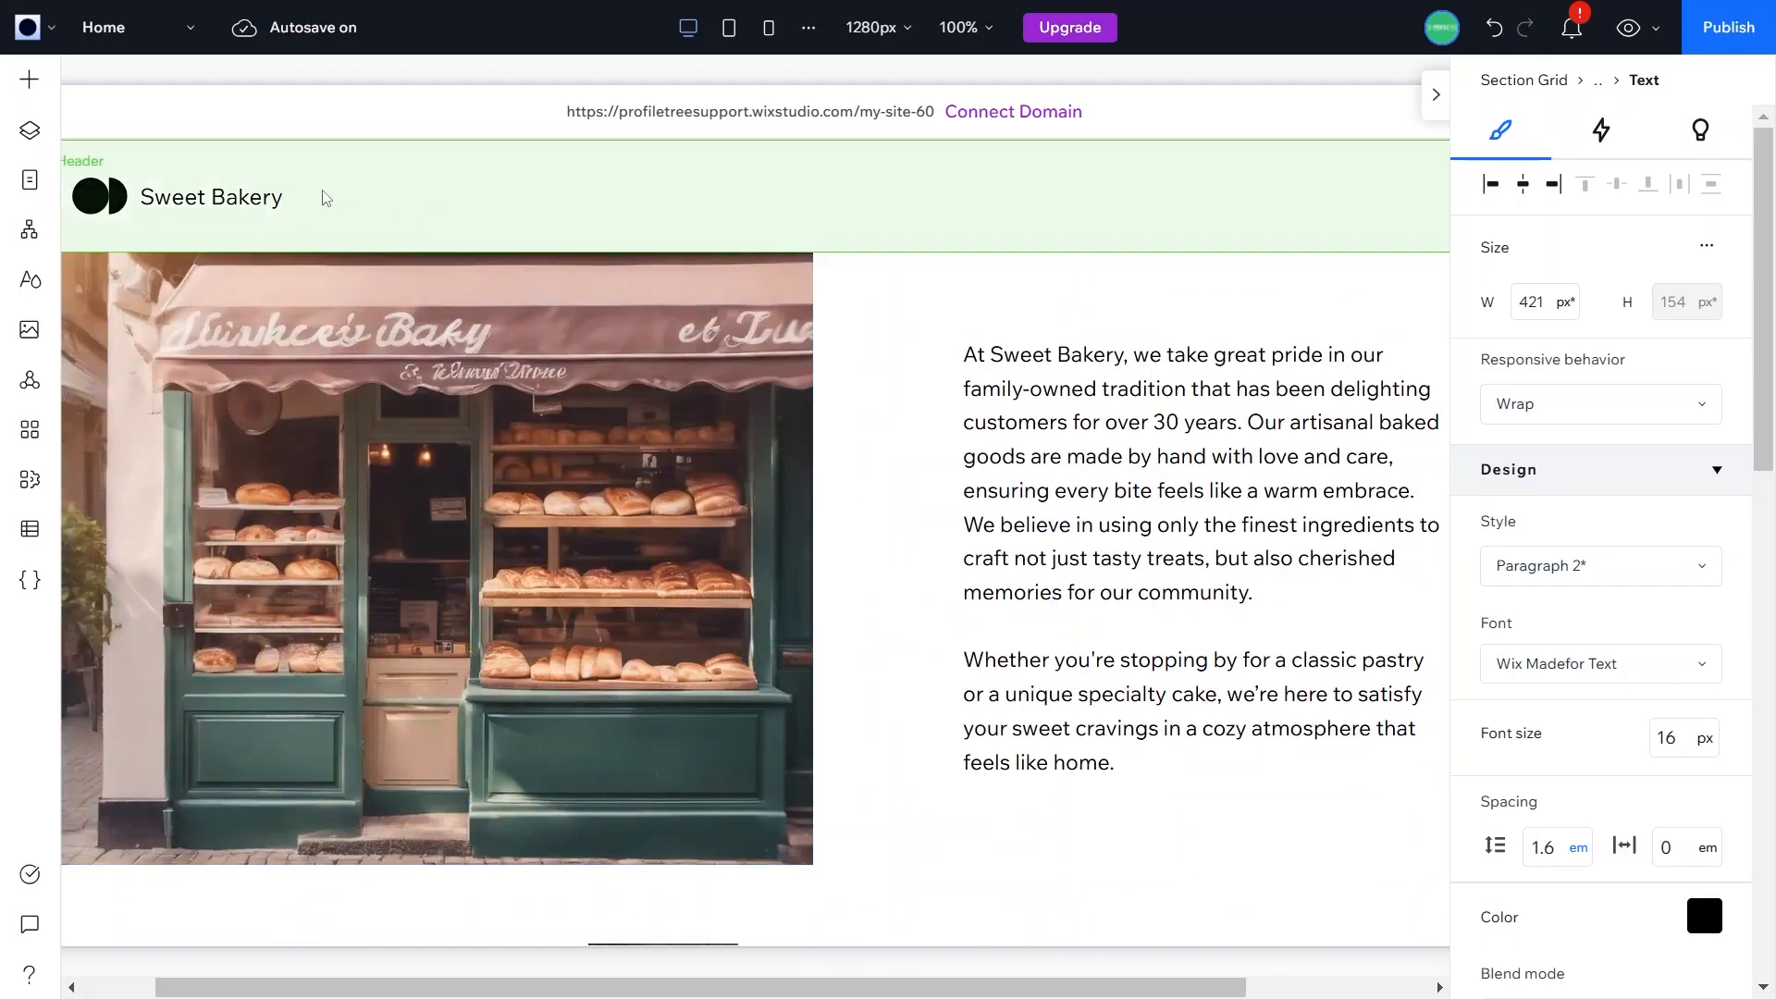
pyautogui.click(325, 196)
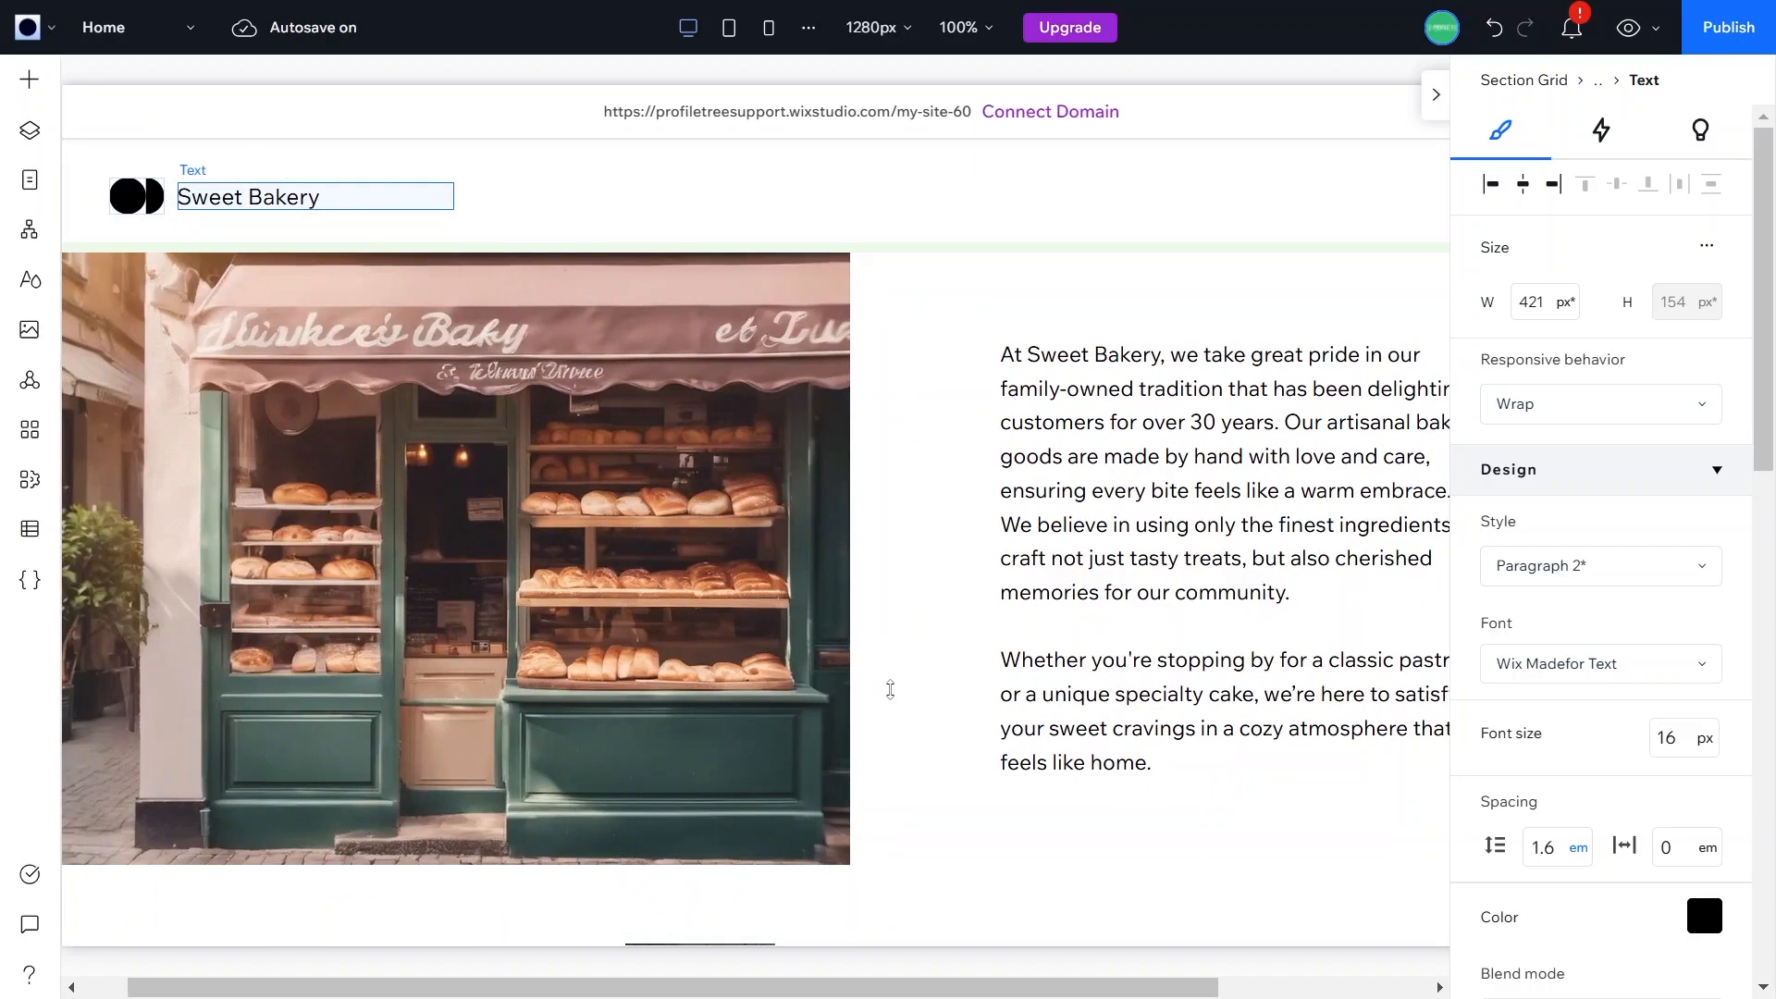
pyautogui.scroll(-10, 889, 689)
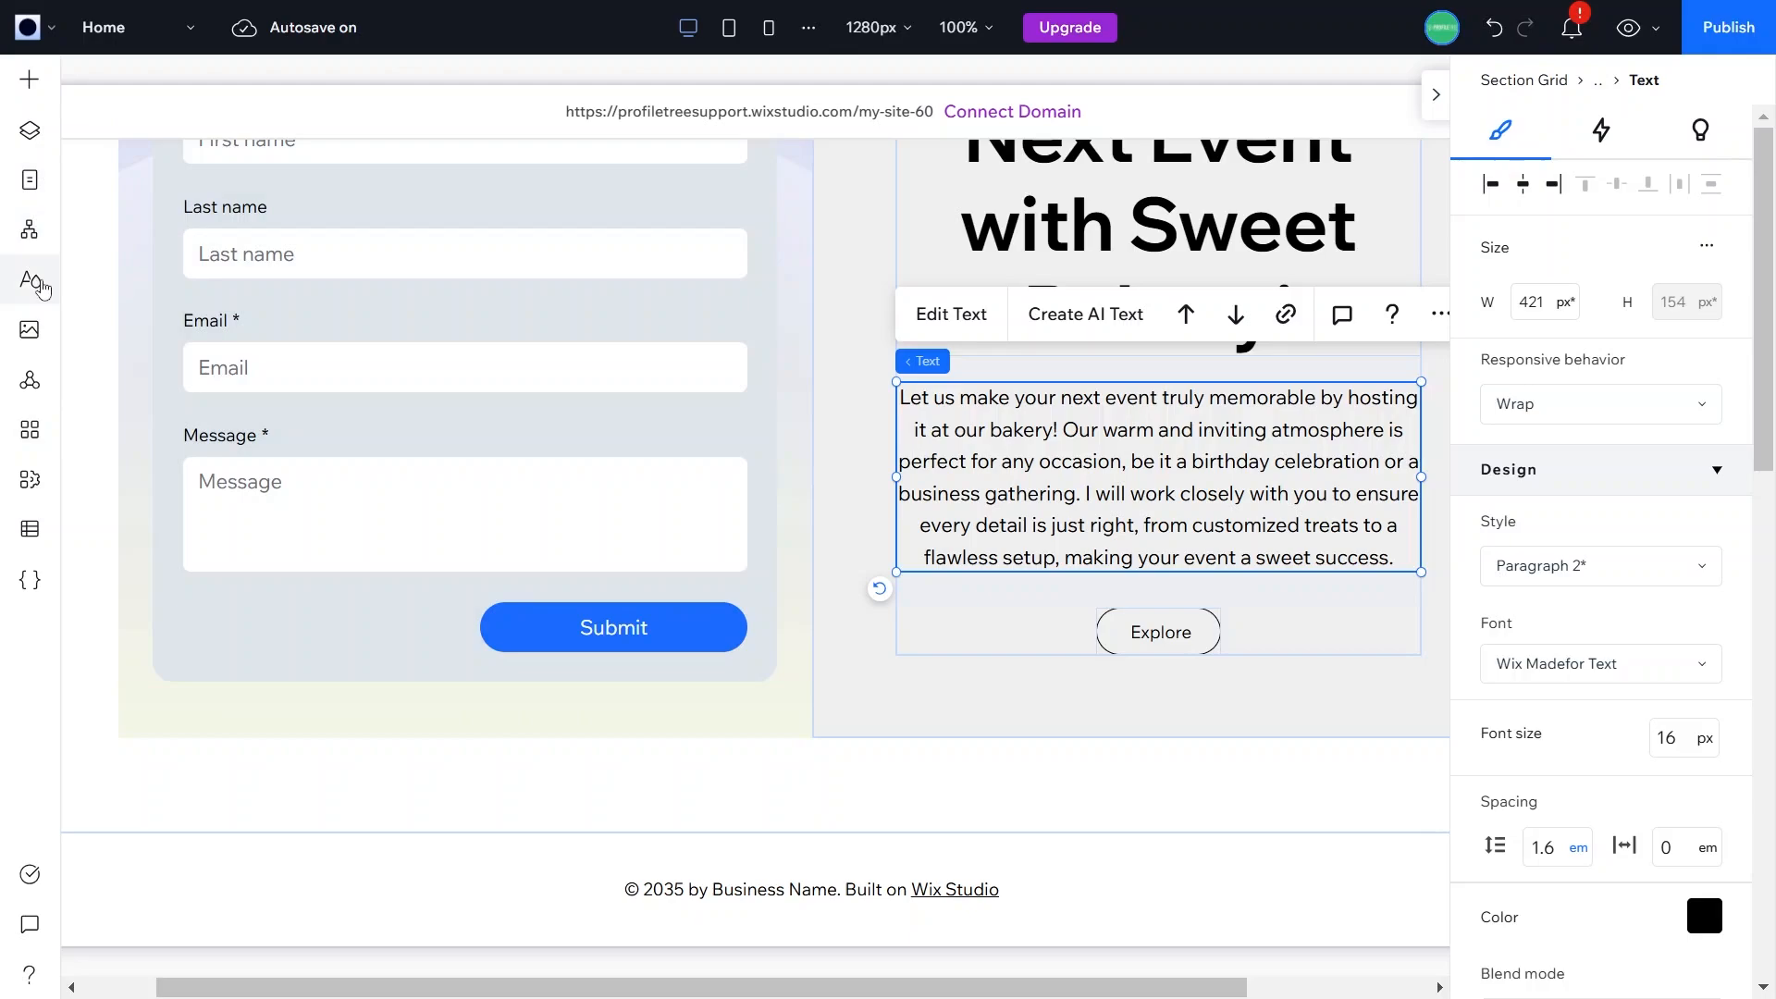
# Step: Look through the site-wide colors, fonts and text styles in Site Styles, and close it
pyautogui.click(37, 281)
pyautogui.scroll(-3, 234, 565)
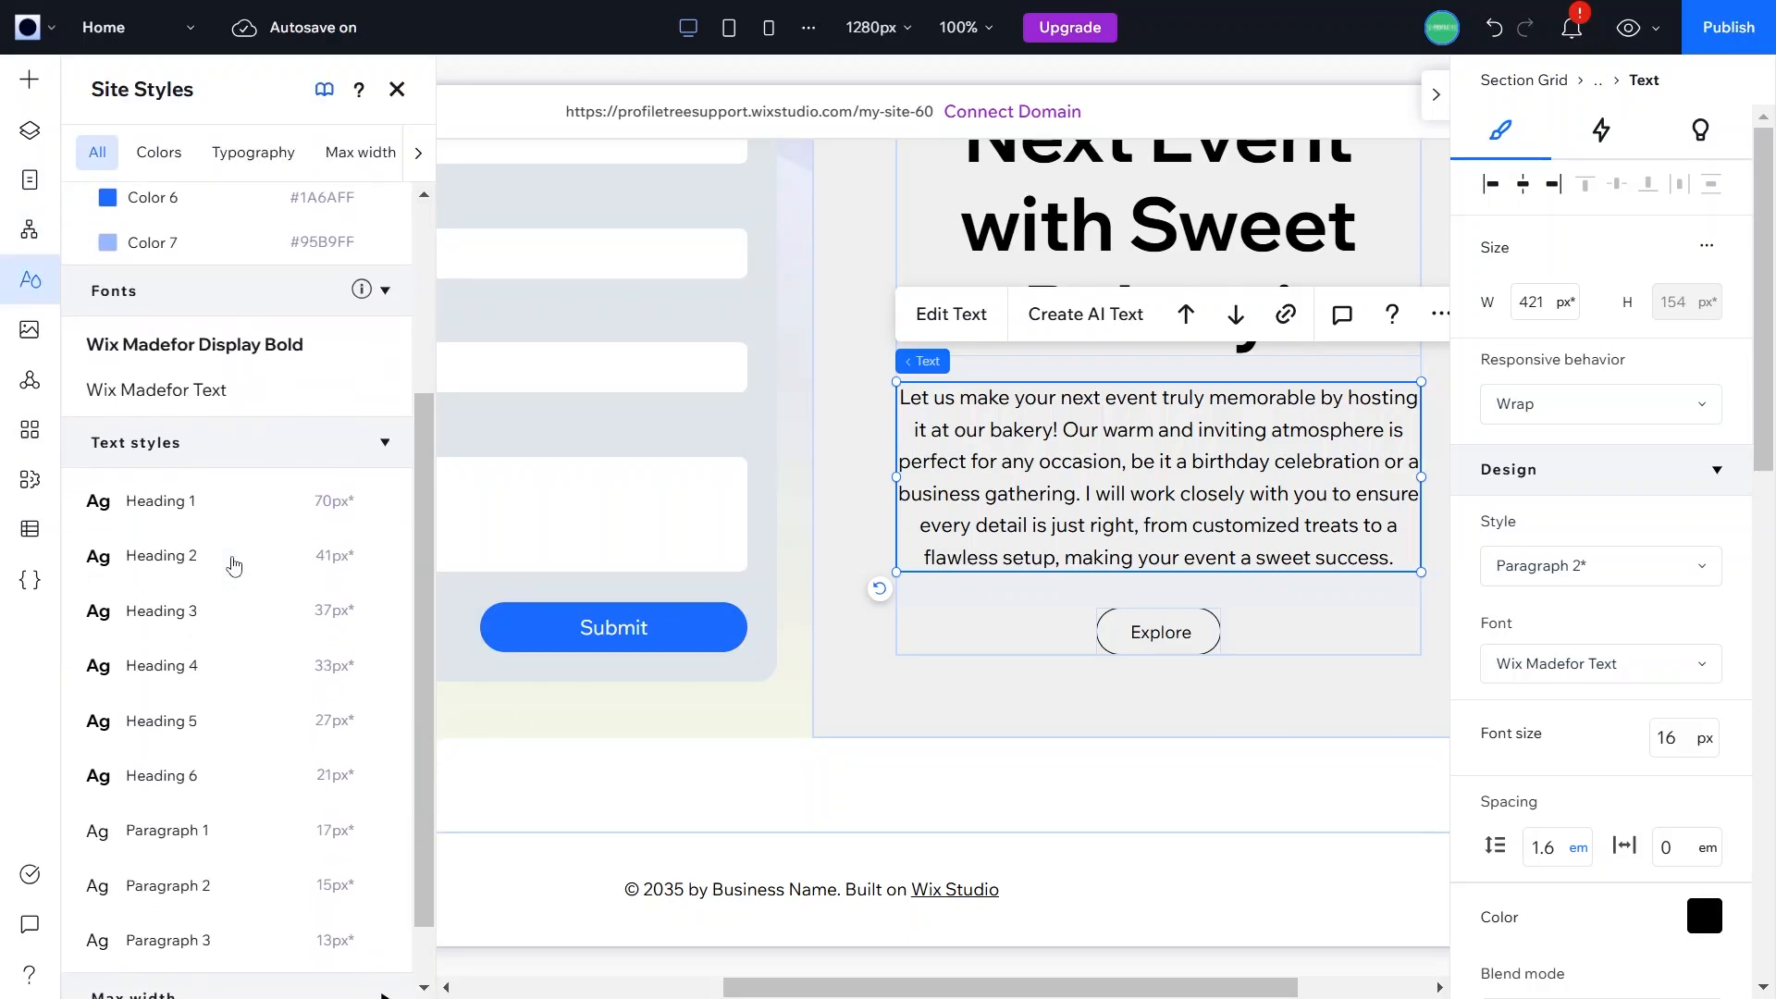
pyautogui.scroll(3, 234, 566)
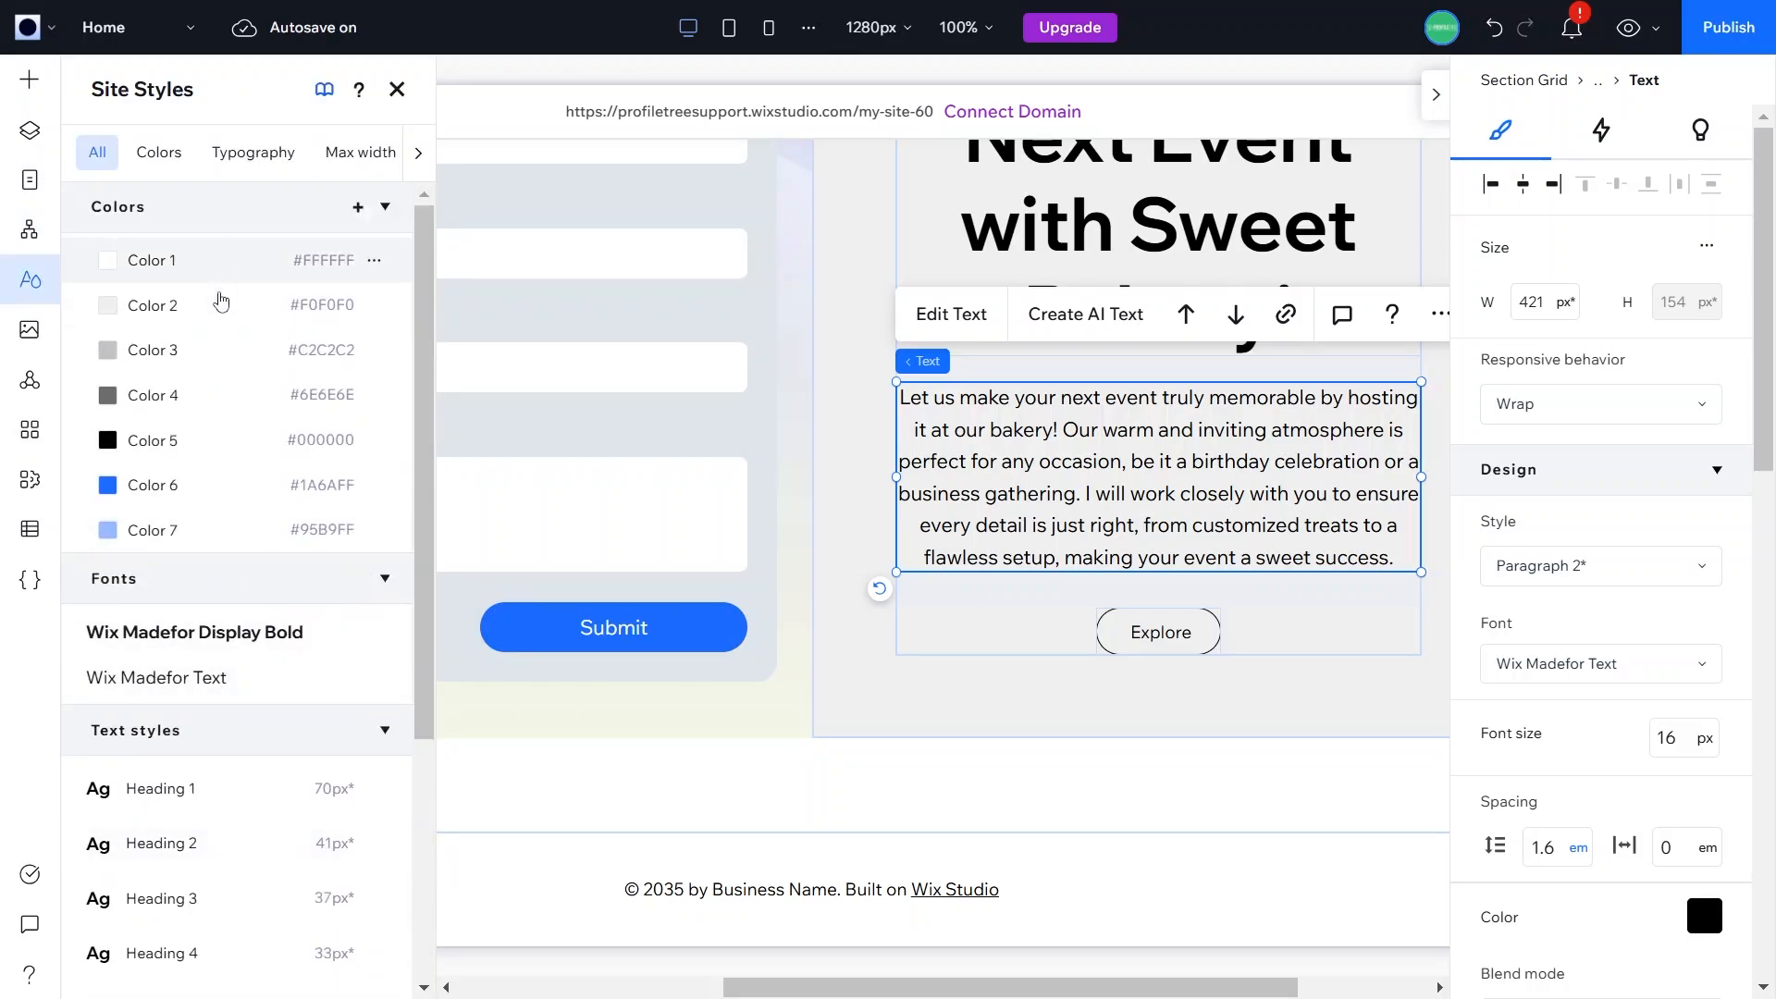
pyautogui.scroll(-4, 208, 607)
pyautogui.scroll(4, 205, 607)
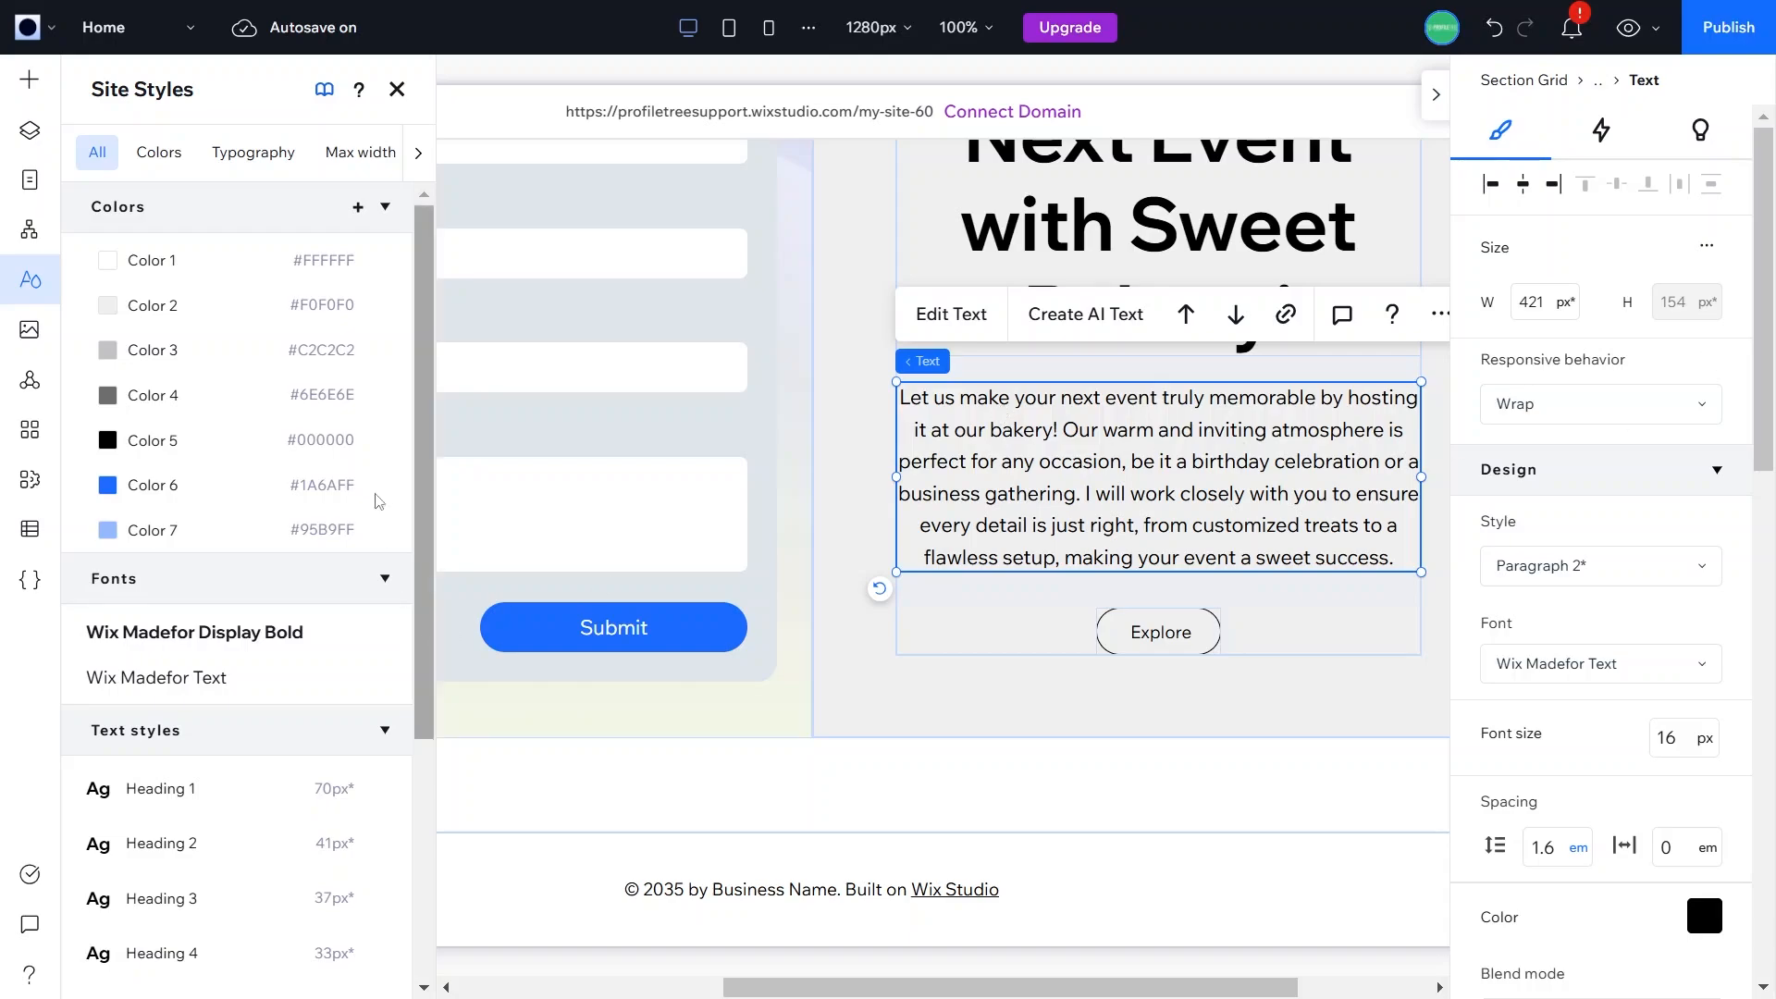
pyautogui.click(397, 90)
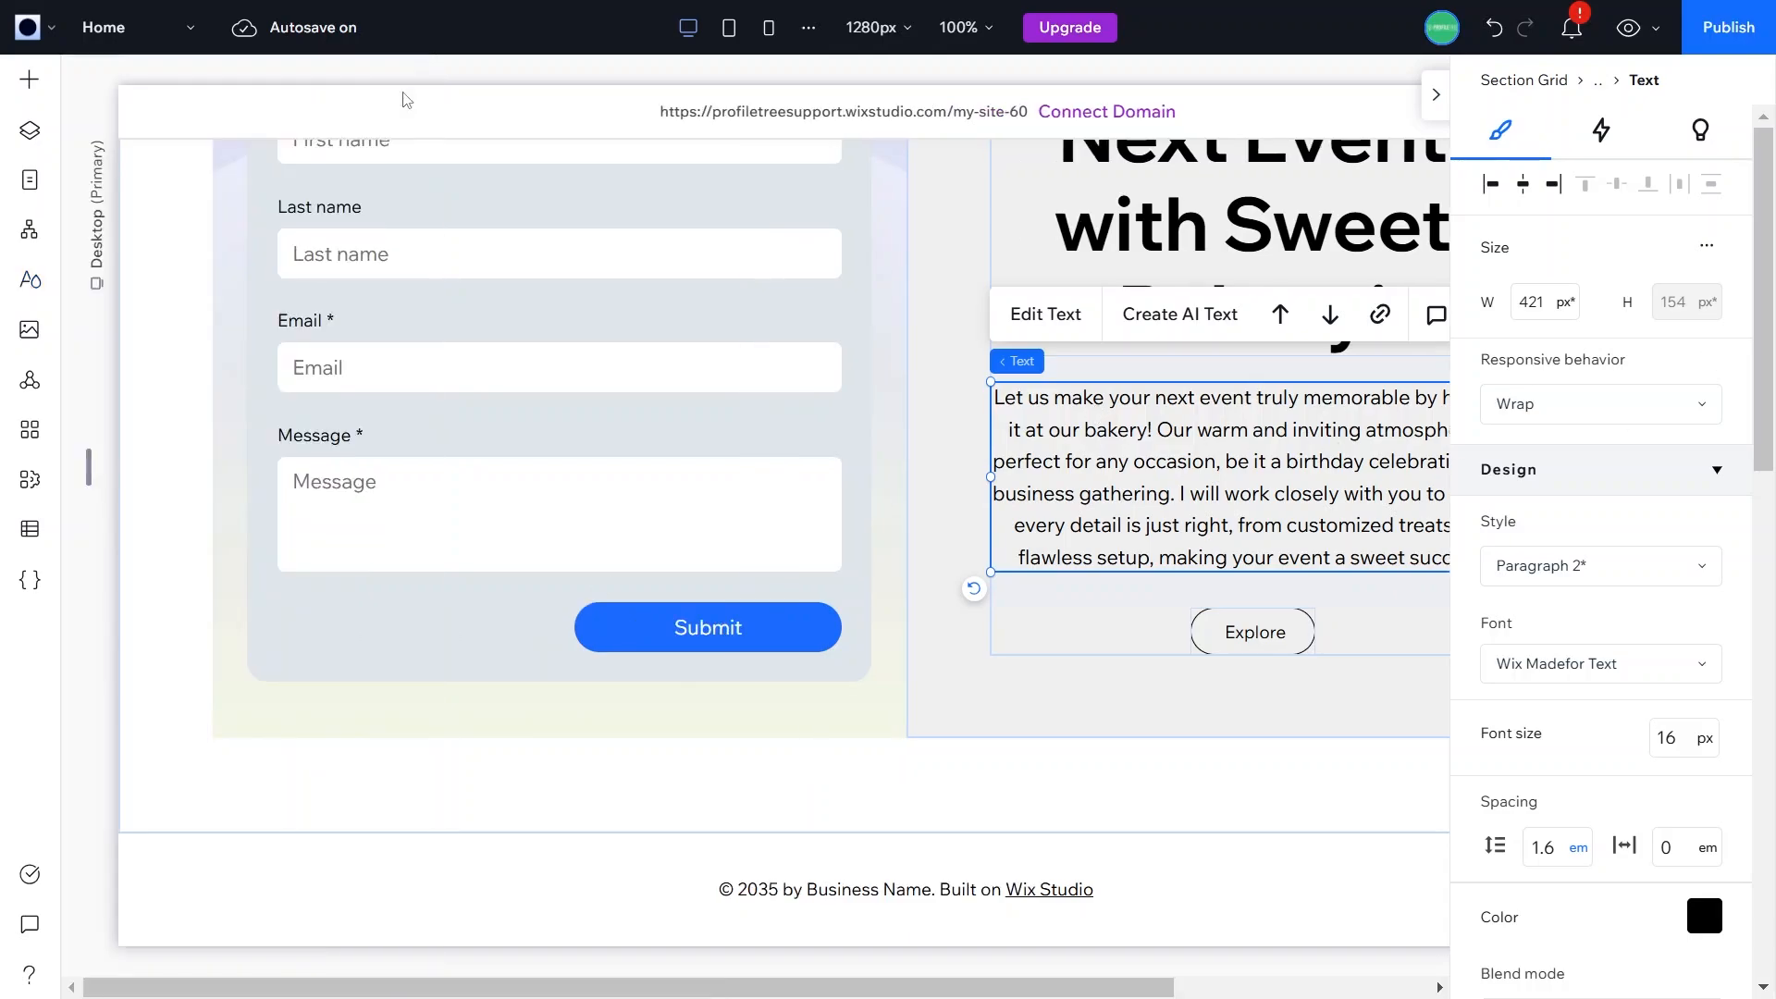
# Step: Save the site with the free Wix Studio domain ending in "my-site-60" and close the domain dialog
pyautogui.scroll(10, 806, 421)
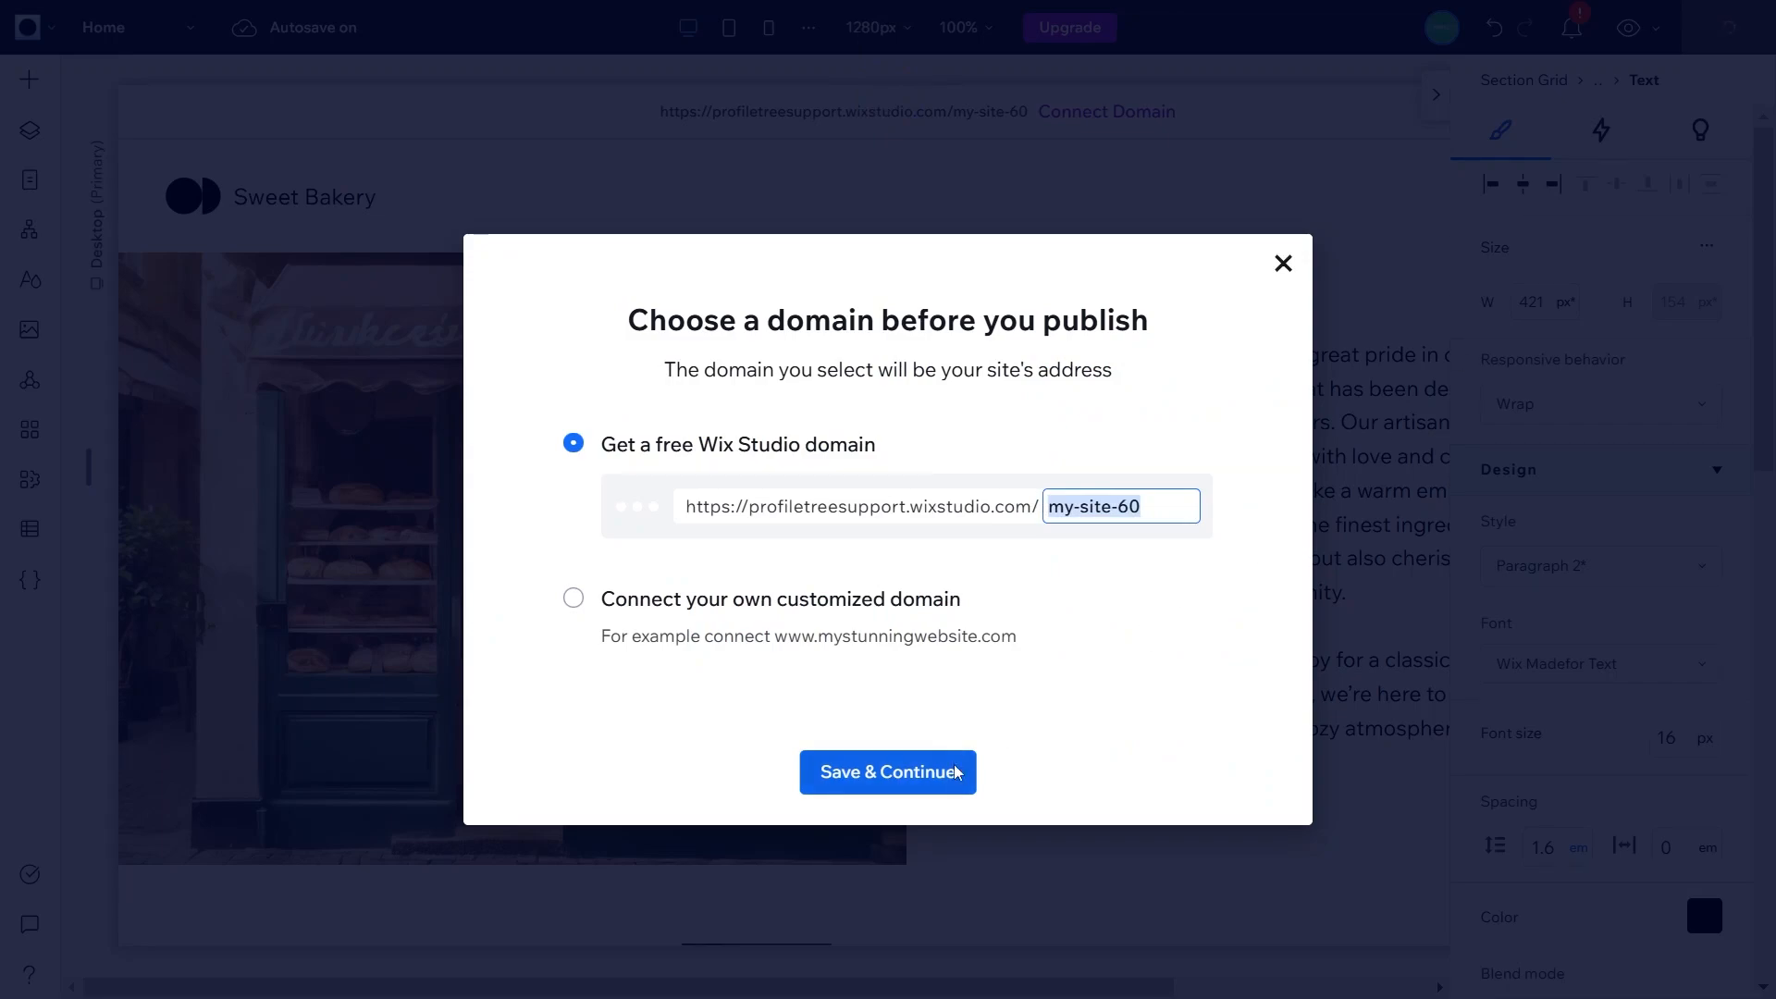
pyautogui.click(955, 771)
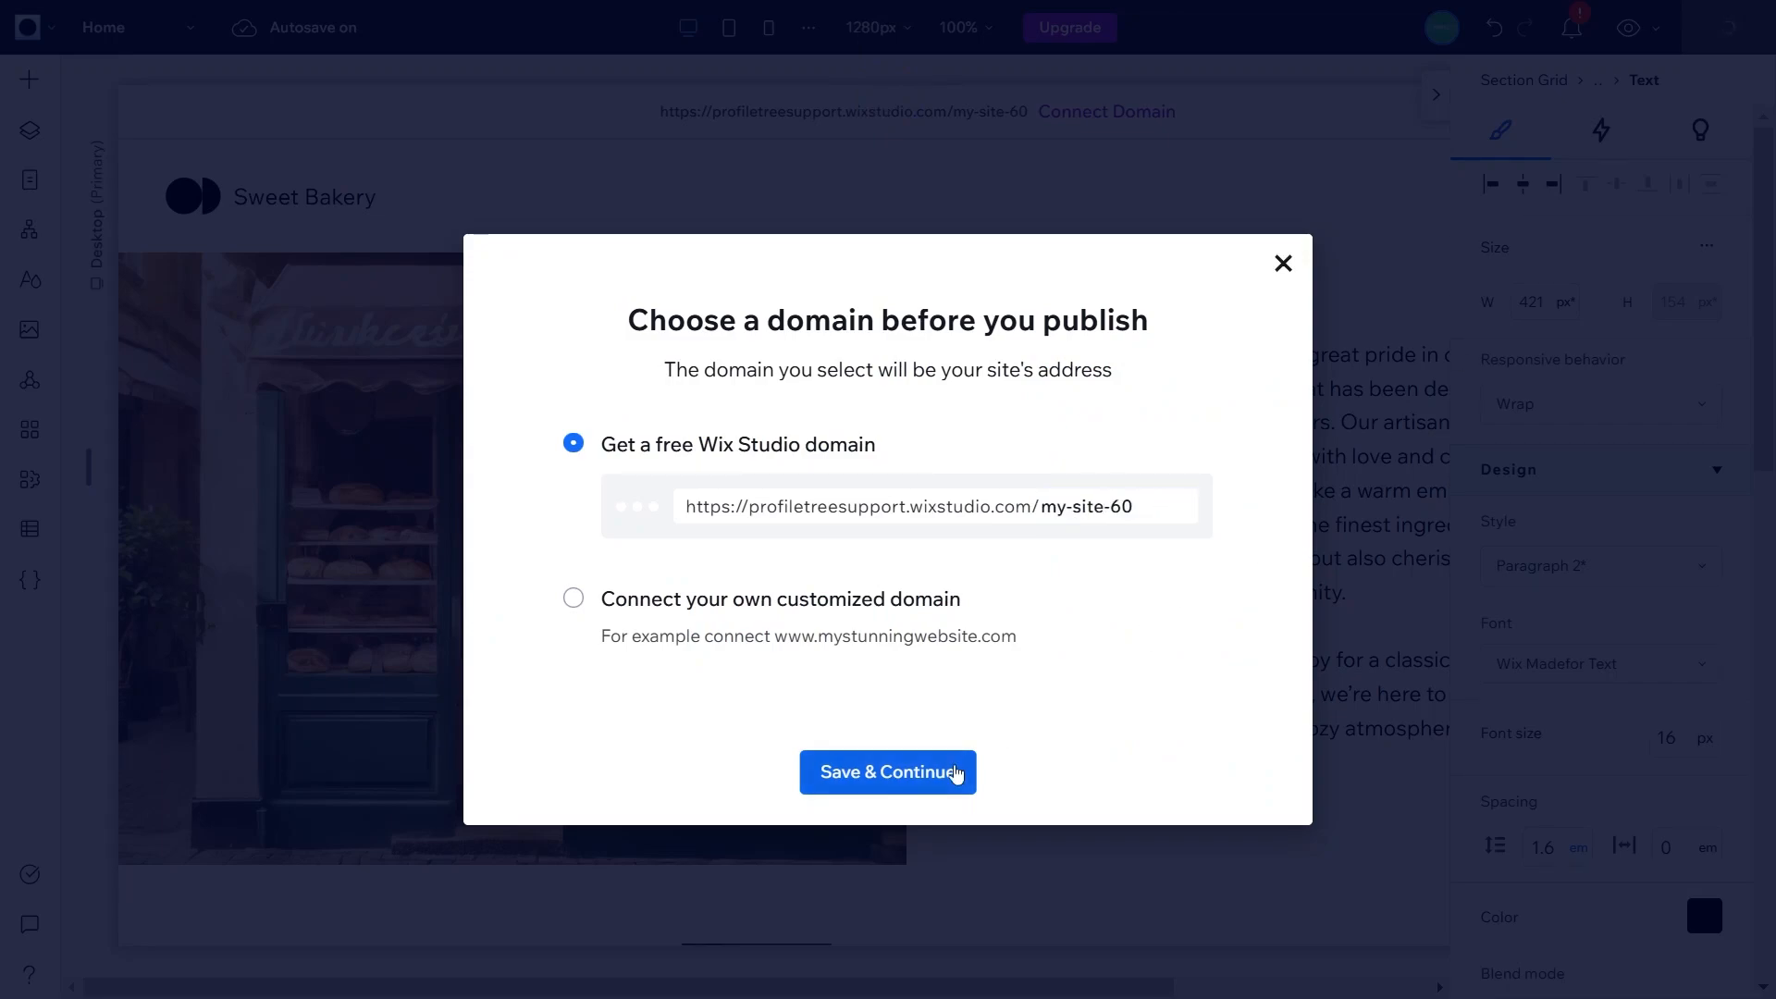
pyautogui.click(1283, 263)
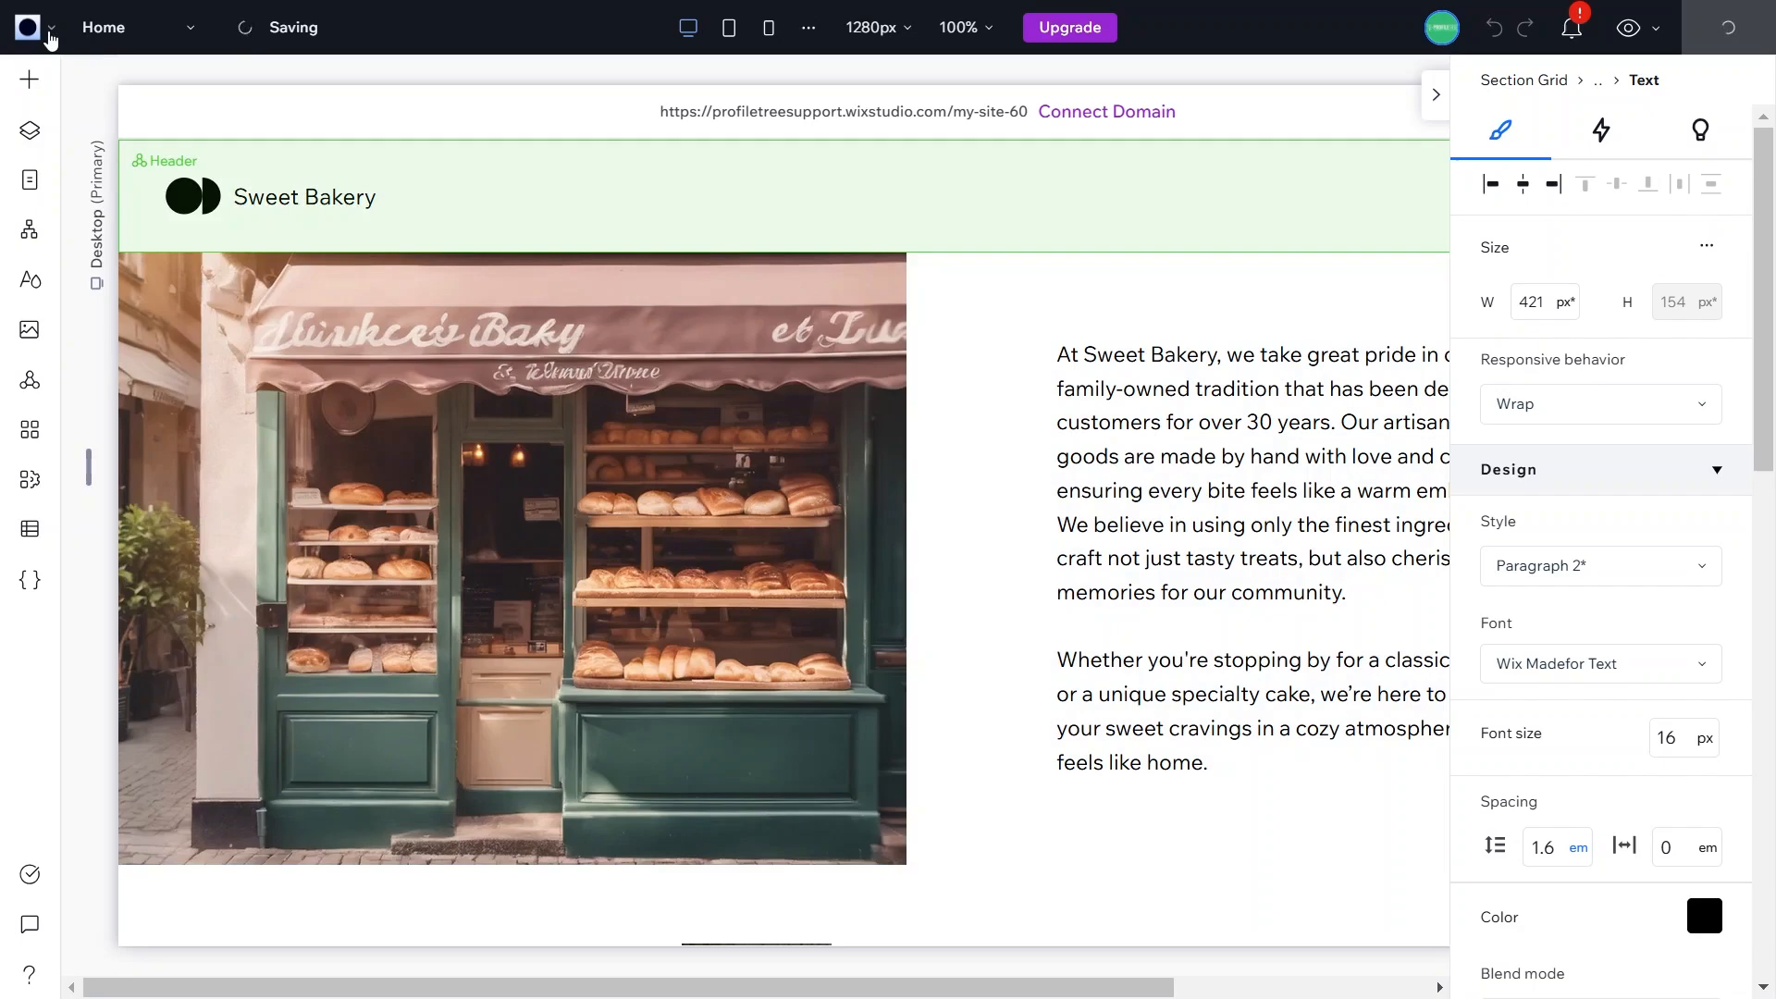
# Step: Open the upgrade plans from the site dashboard and compare the prices and features of Enterprise, Elite, Plus, Standard and Basic
pyautogui.click(50, 39)
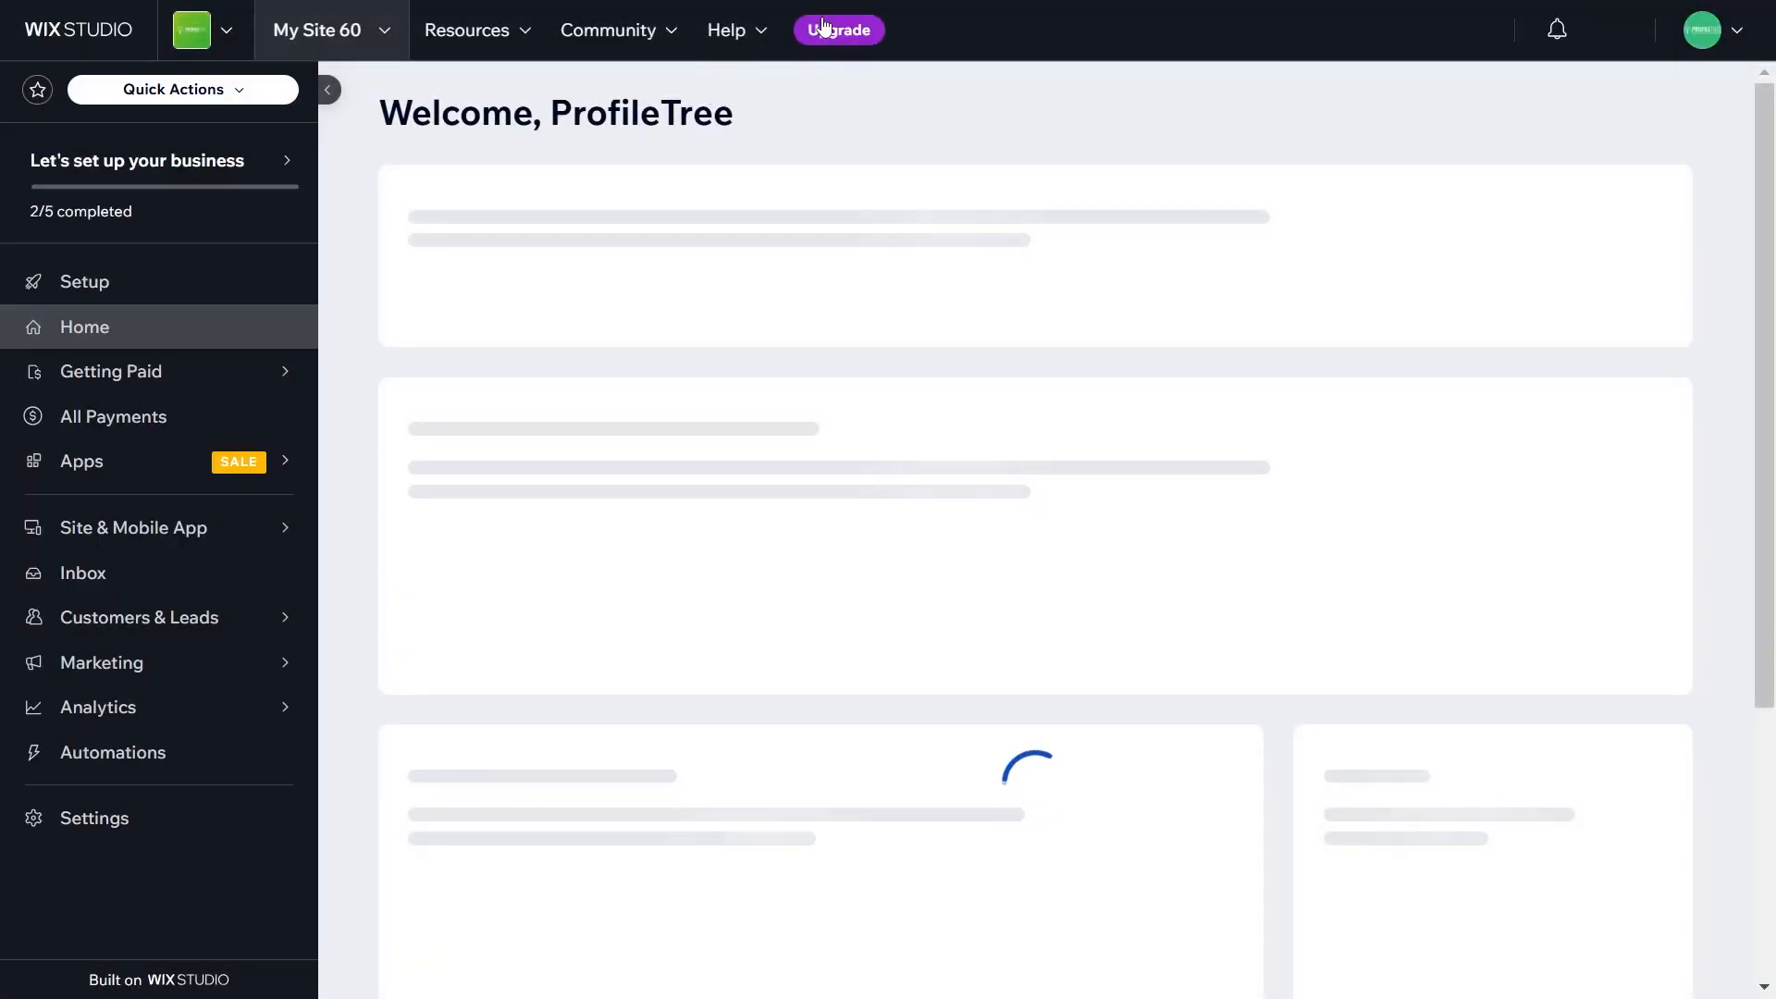
pyautogui.click(828, 28)
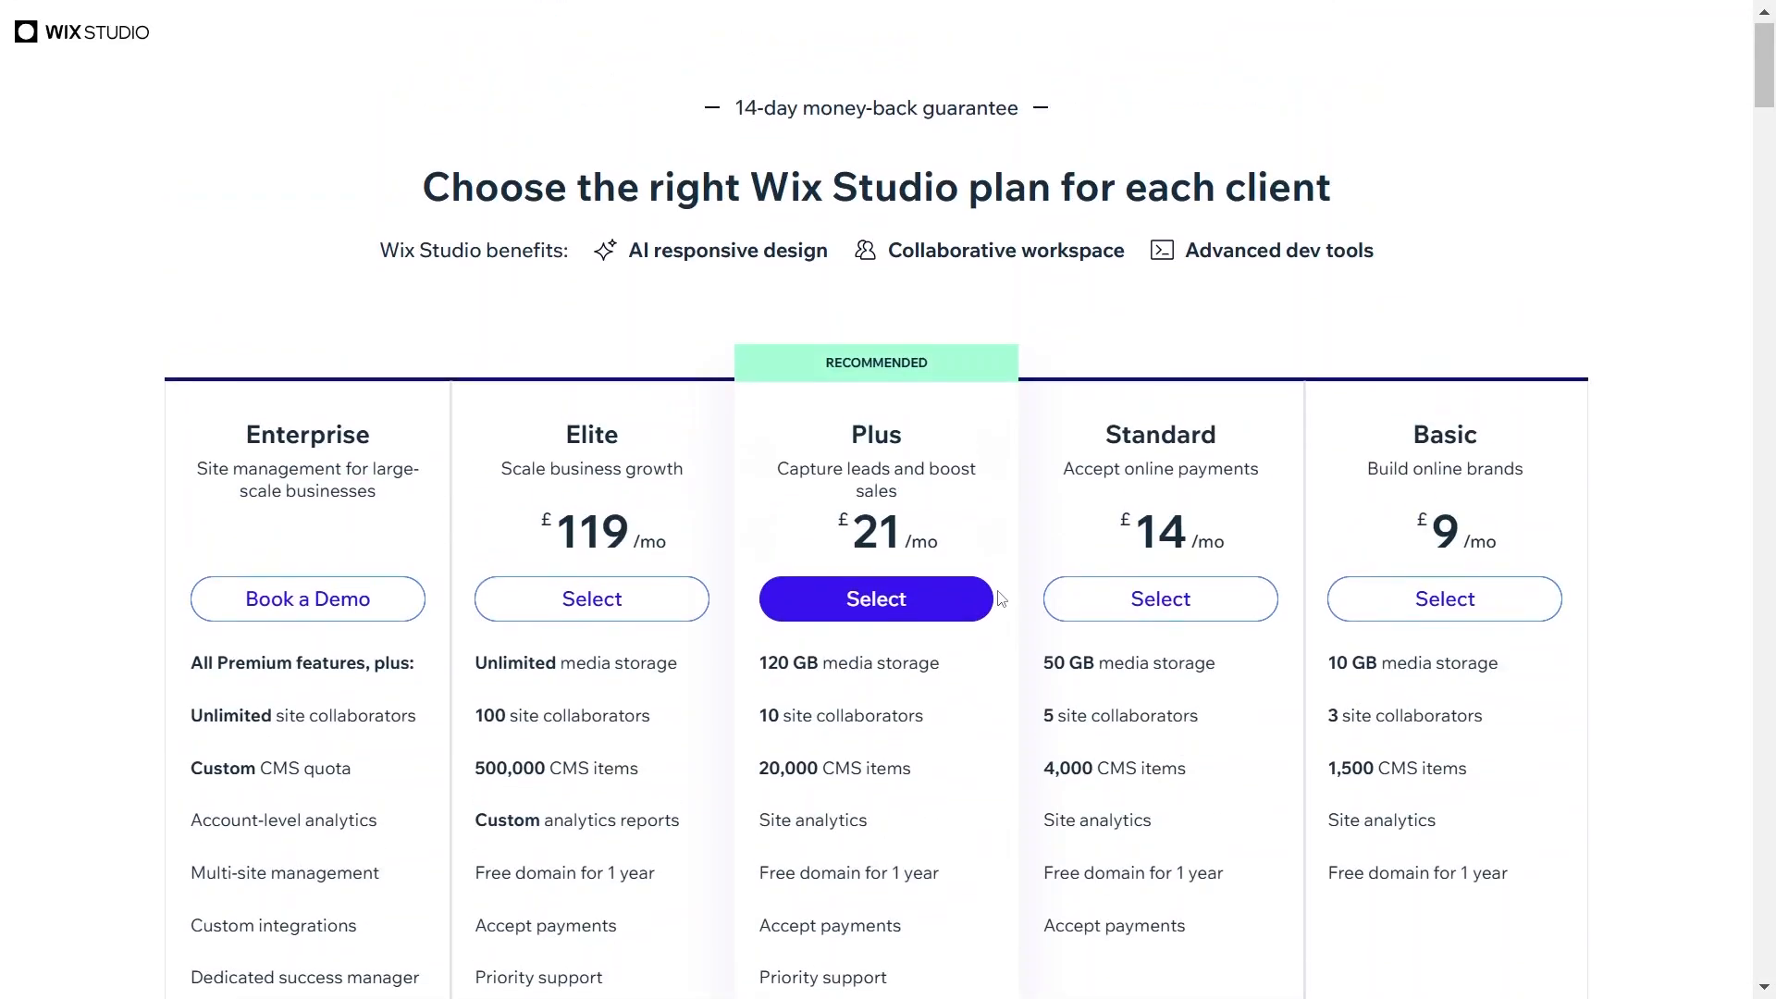
pyautogui.scroll(-2, 1580, 523)
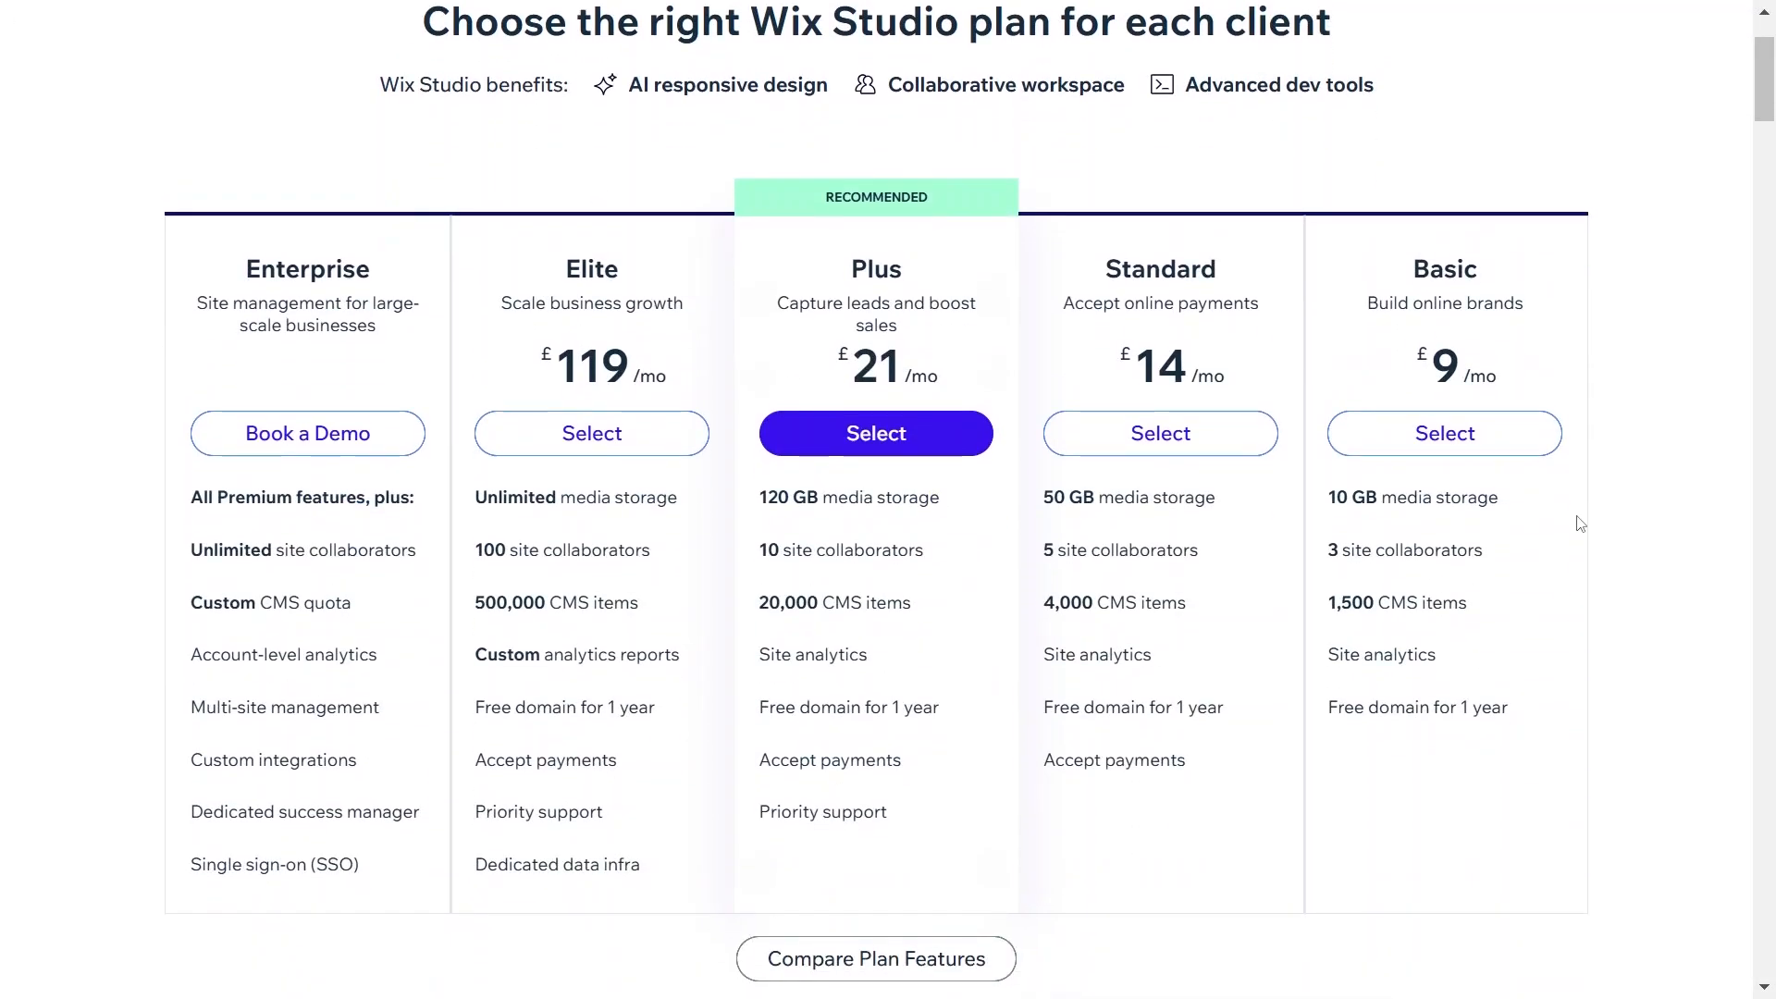
pyautogui.scroll(1, 1580, 523)
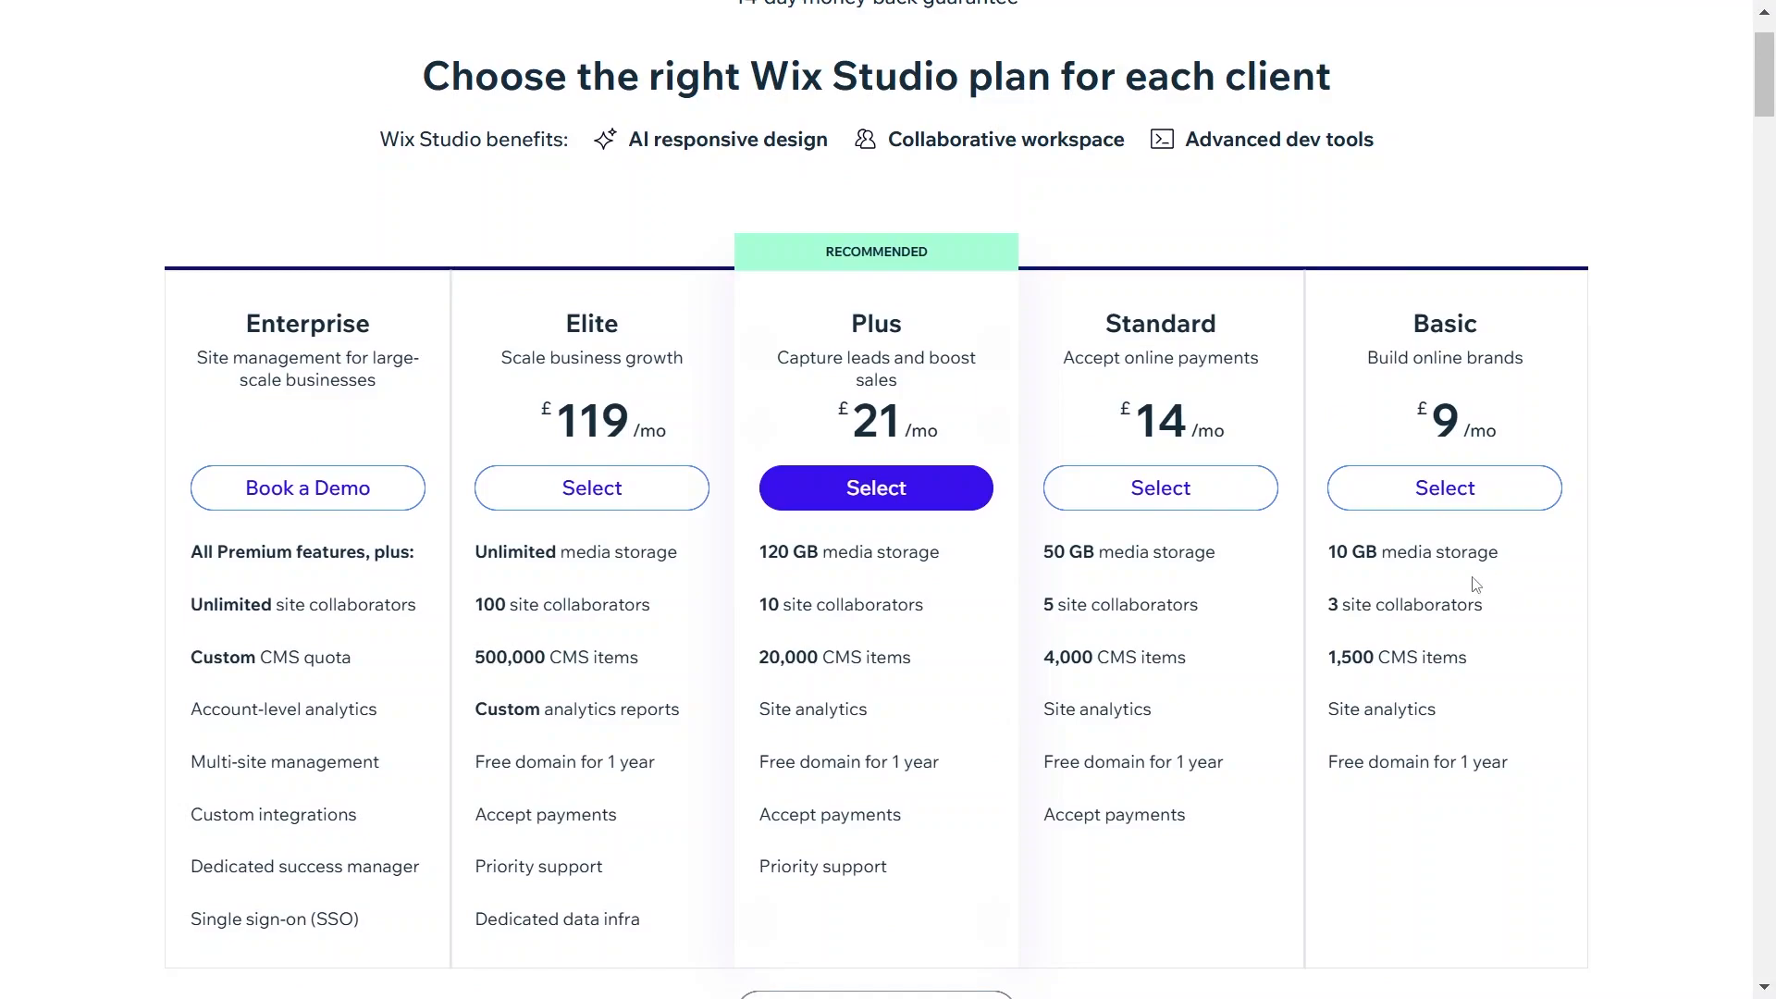
pyautogui.scroll(1, 1475, 585)
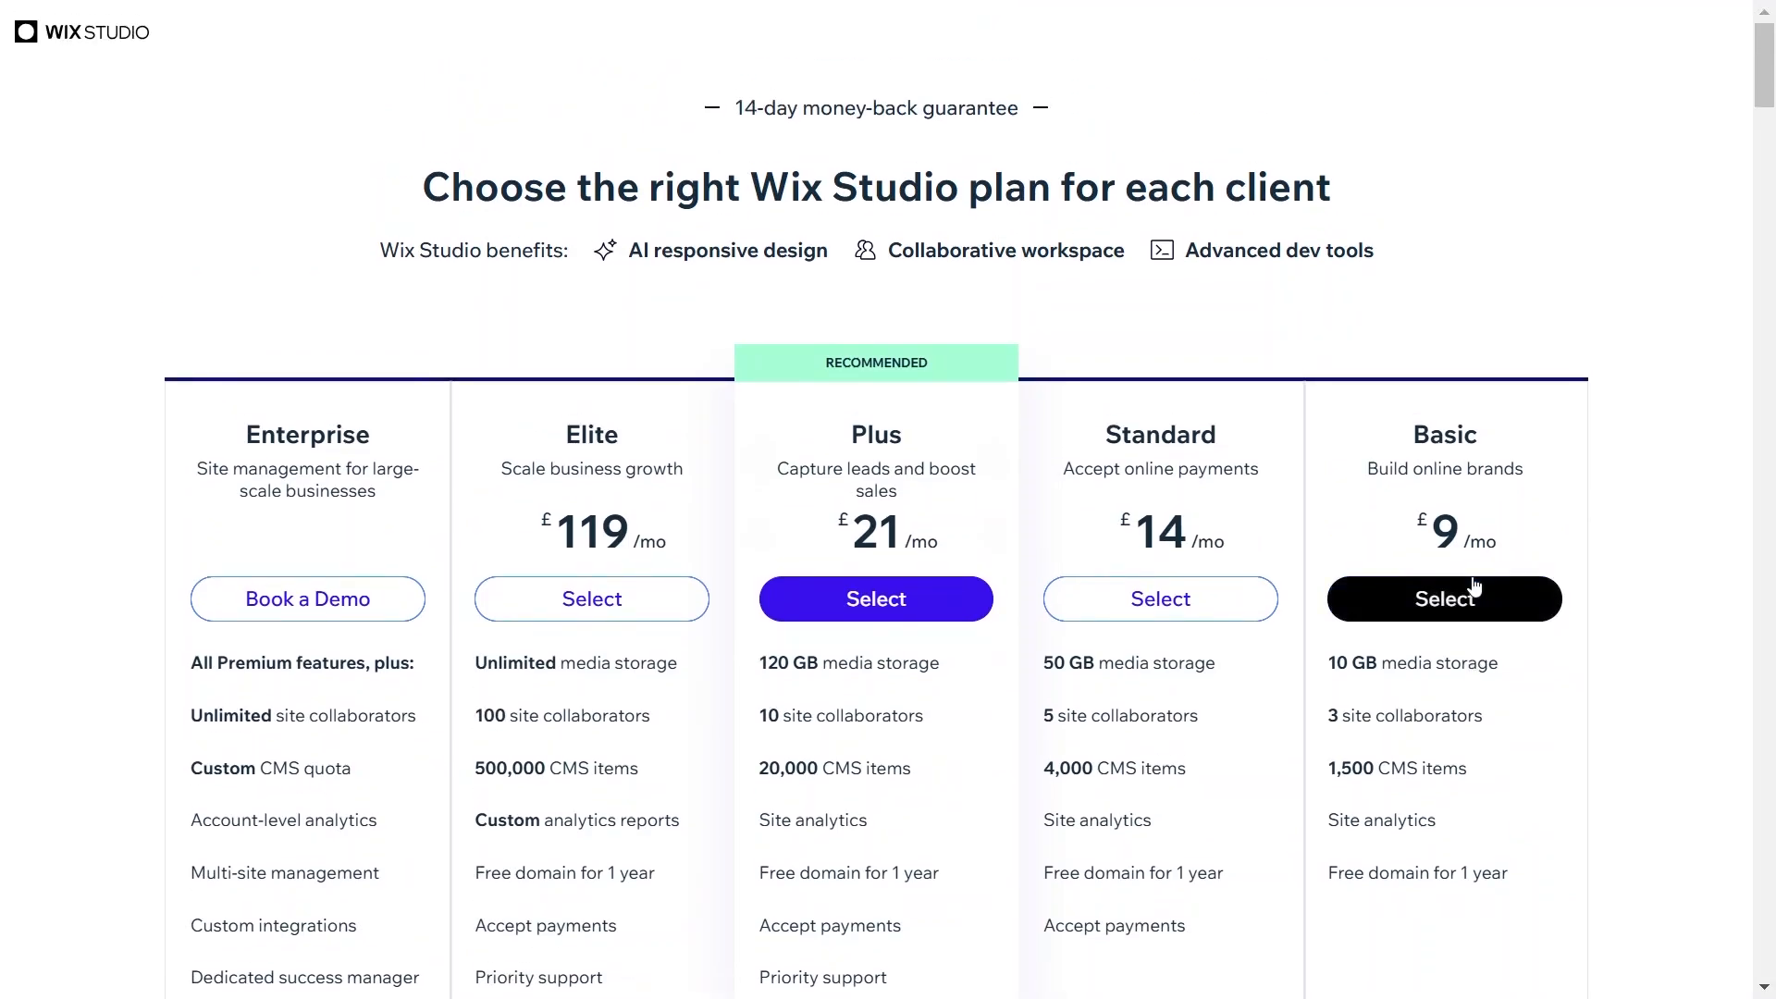
pyautogui.scroll(-3, 1477, 380)
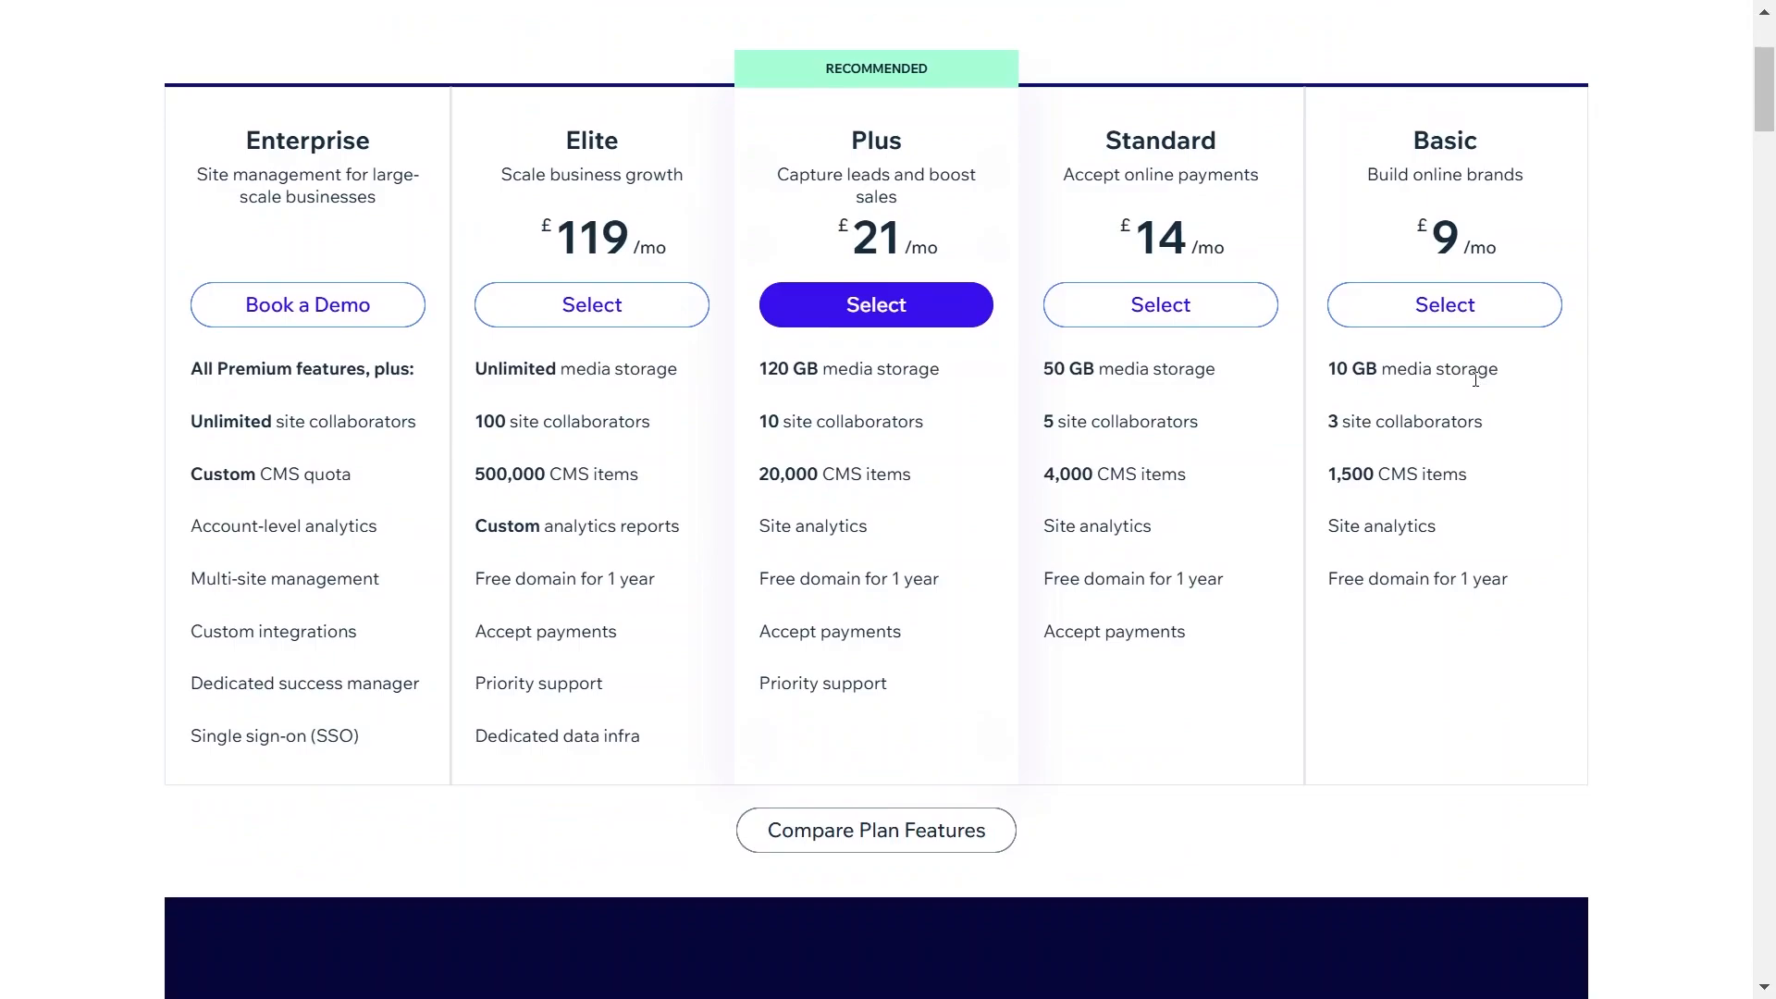
pyautogui.scroll(-3, 1476, 380)
pyautogui.scroll(3, 1476, 381)
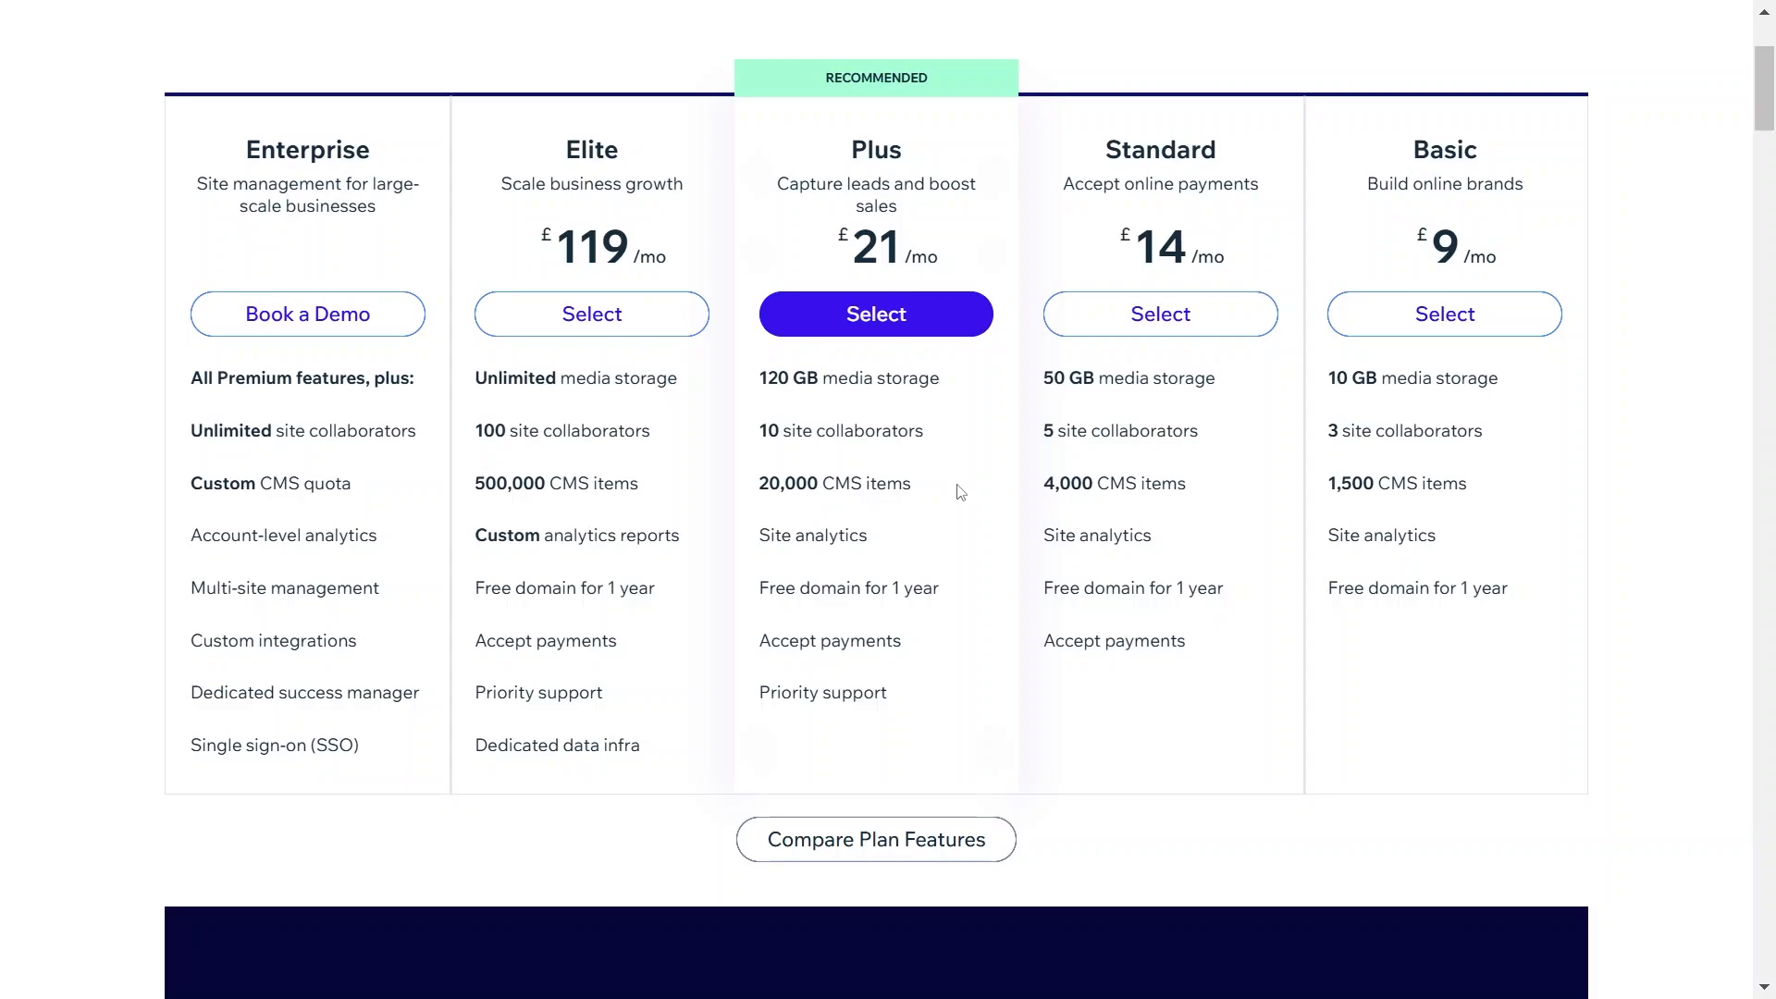
pyautogui.scroll(2, 962, 498)
pyautogui.scroll(-12, 931, 490)
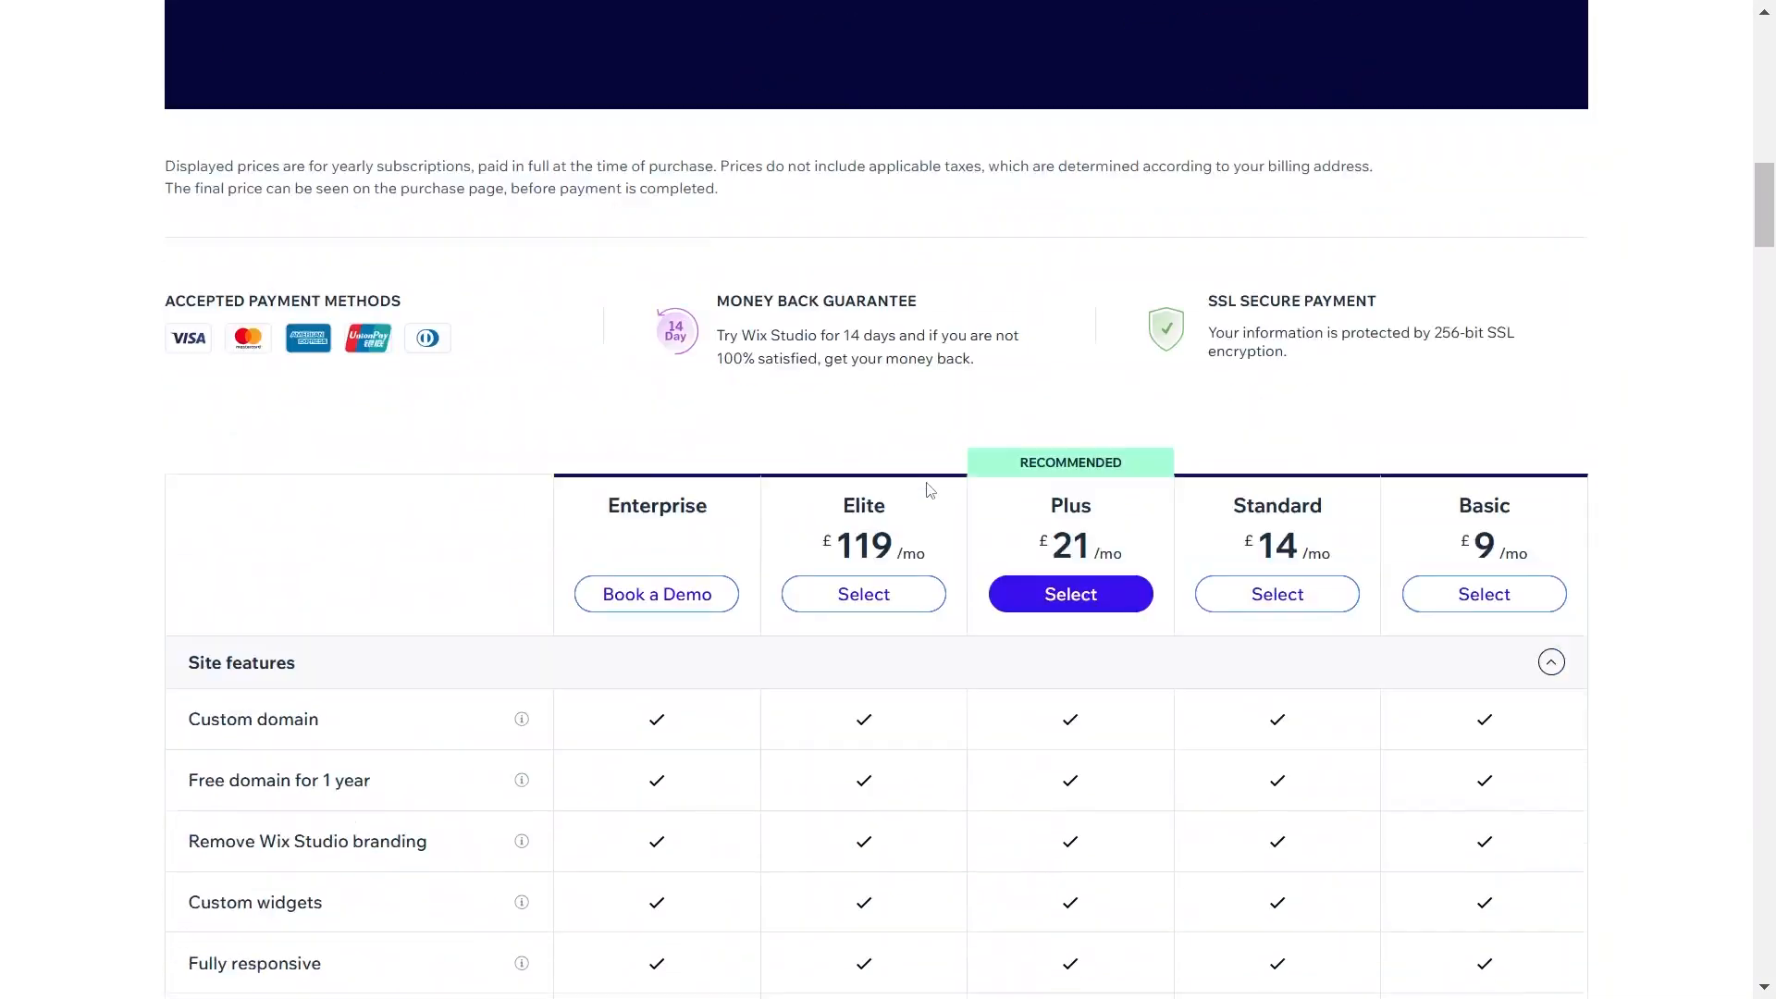
pyautogui.scroll(15, 925, 490)
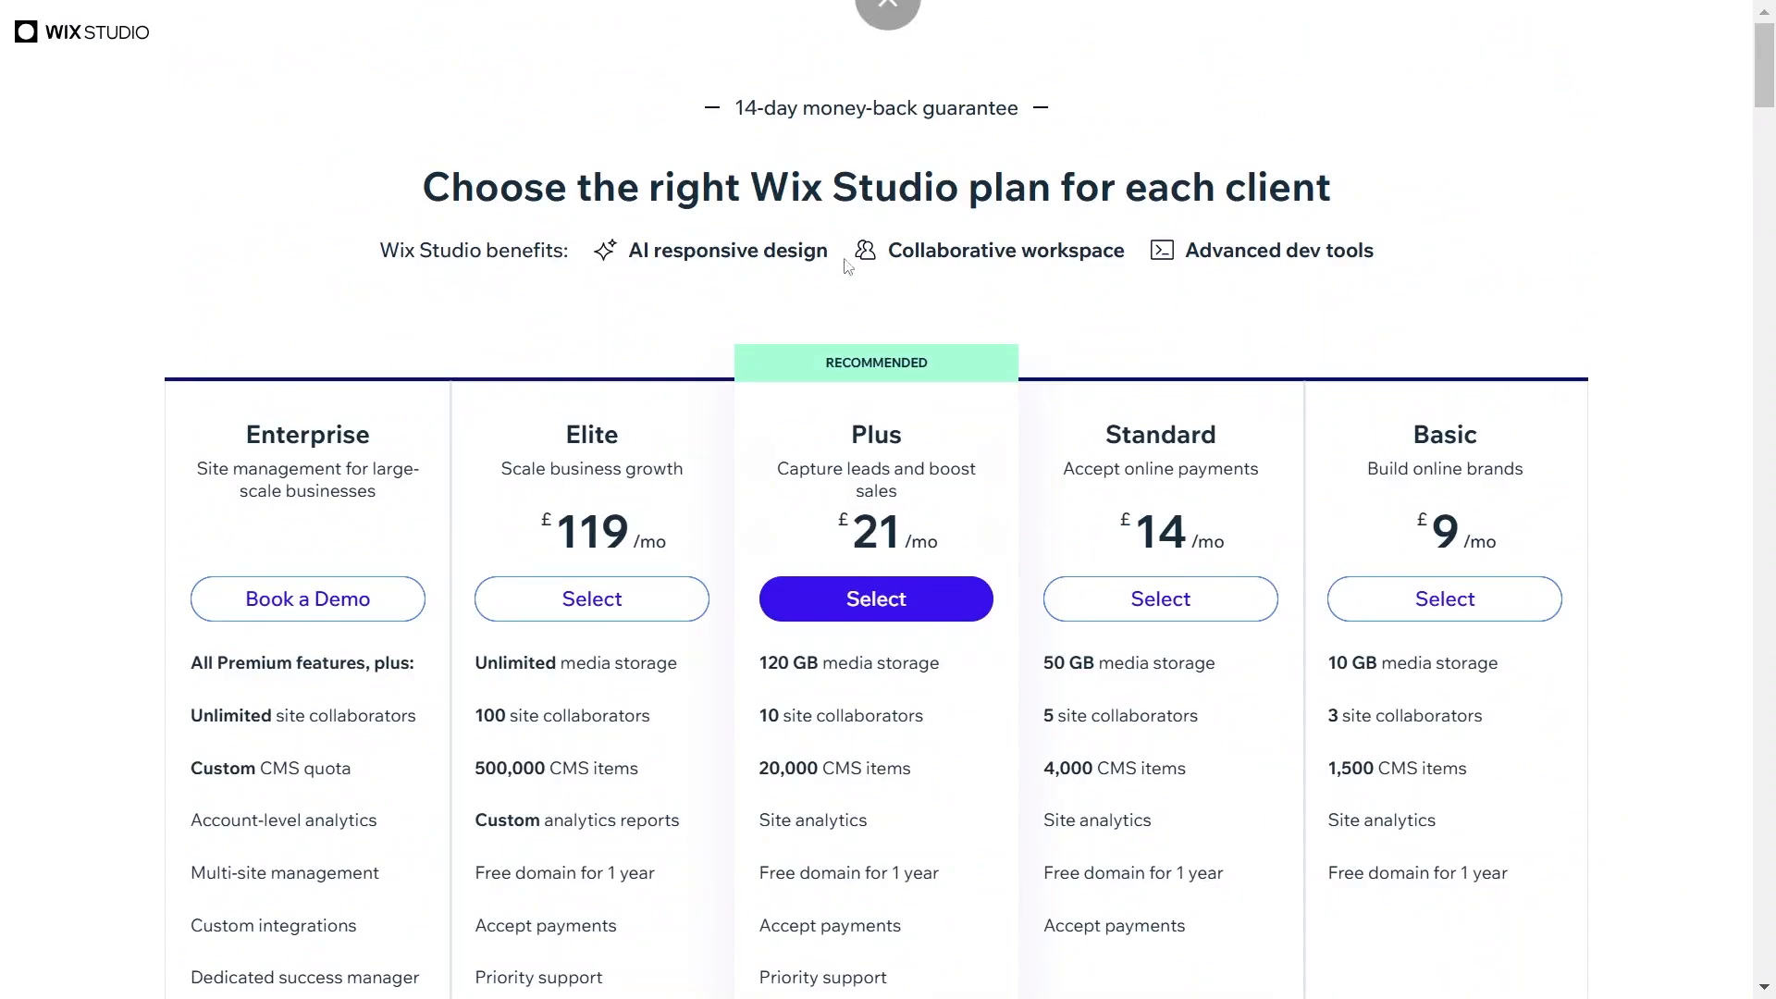